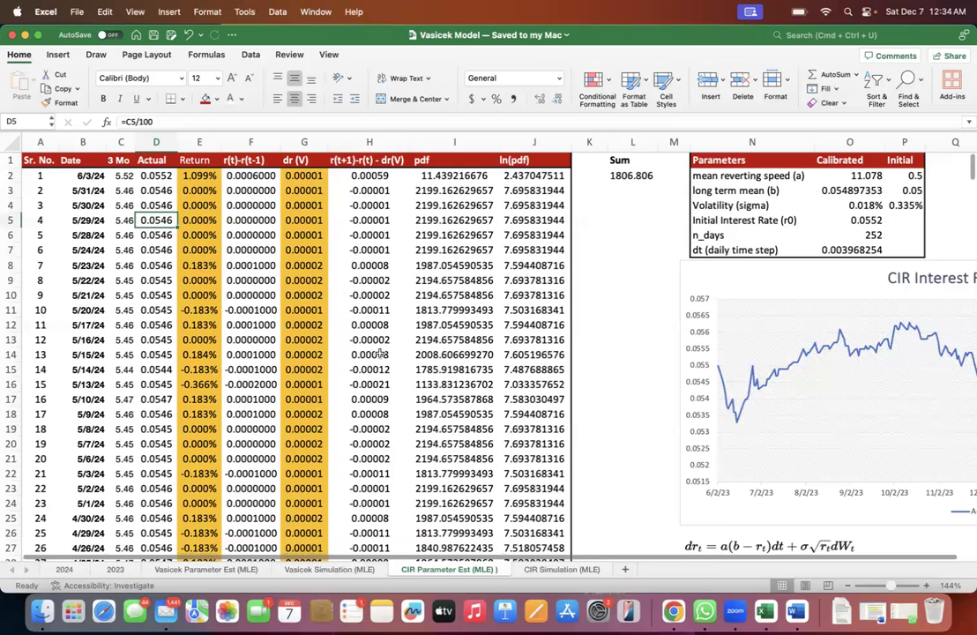
- Look across the edges of the 2023 rate sheet for the data source link
{"action": "left_click", "coordinate": [115, 568]}
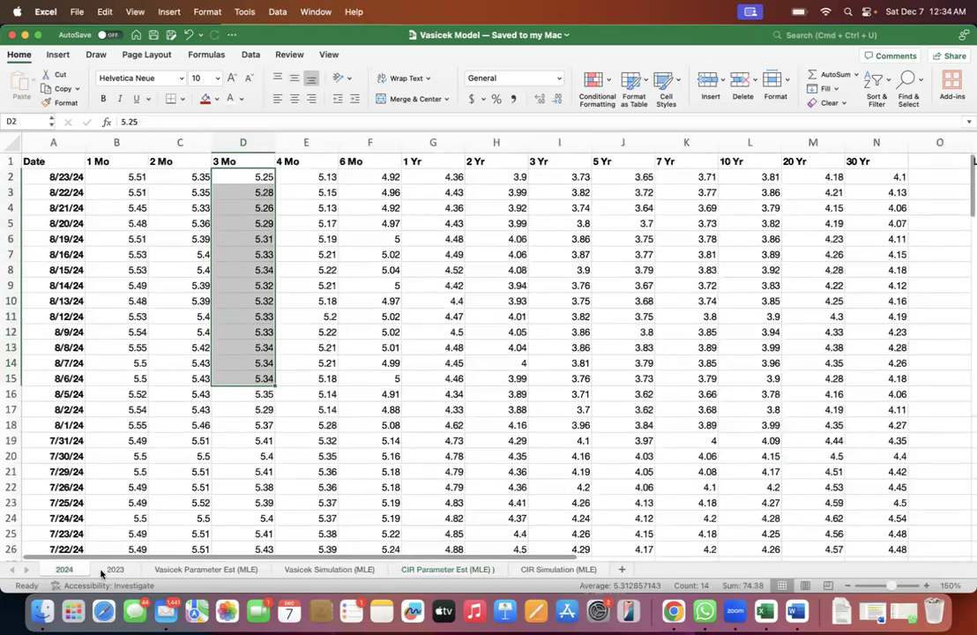
{"action": "scroll", "coordinate": [164, 473], "scroll_direction": "up", "scroll_amount": 2}
{"action": "left_click", "coordinate": [146, 471]}
{"action": "key", "text": "super+Up"}
{"action": "key", "text": "super+Right"}
{"action": "key", "text": "super+Left"}
- Copy the Treasury web address next to the Link label in the first row of the 2024 sheet
{"action": "left_click", "coordinate": [57, 572]}
{"action": "left_click", "coordinate": [156, 321]}
{"action": "key", "text": "super+Up"}
{"action": "key", "text": "super+Left"}
{"action": "key", "text": "super+Right"}
{"action": "key", "text": "Right"}
{"action": "key", "text": "Down"}
{"action": "key", "text": "Right"}
{"action": "key", "text": "Right"}
{"action": "key", "text": "Up"}
{"action": "key", "text": "Left"}
{"action": "key", "text": "Right"}
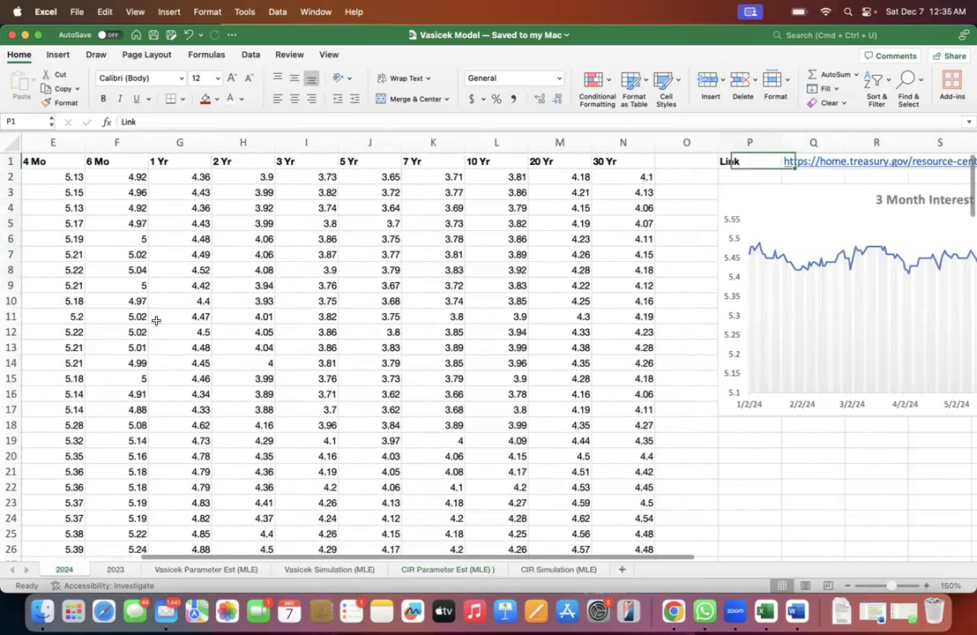
{"action": "key", "text": "super+c"}
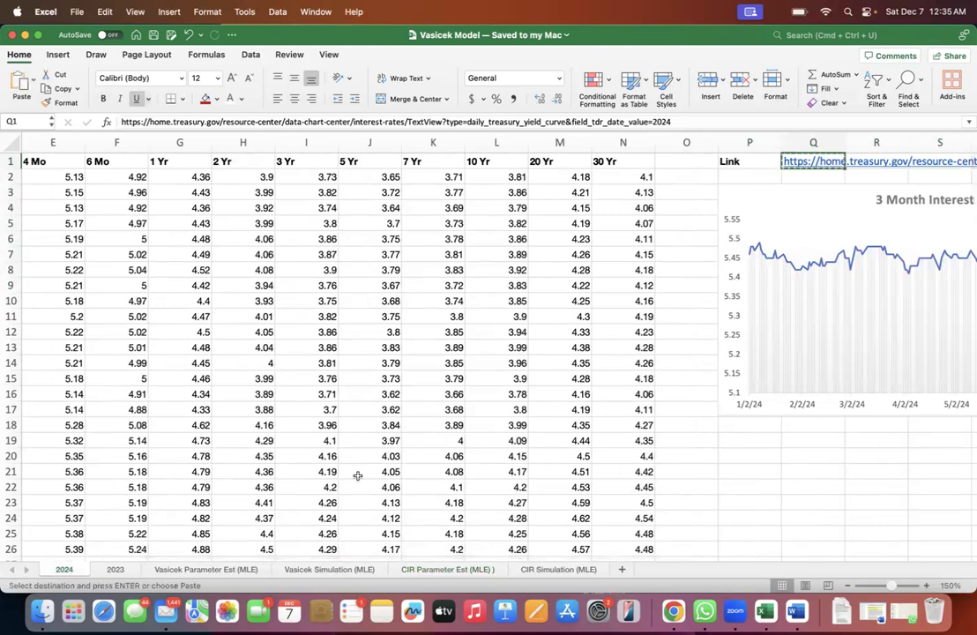
- Load the copied Treasury yield curve address in a new Chrome window
{"action": "right_click", "coordinate": [671, 609]}
{"action": "left_click", "coordinate": [696, 485]}
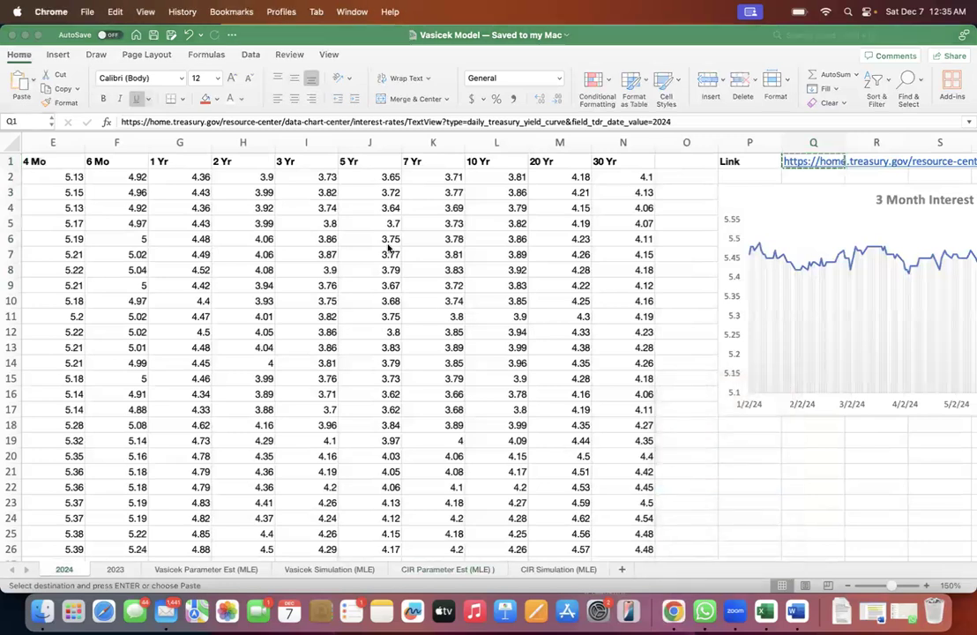
{"action": "key", "text": "super+v"}
{"action": "key", "text": "Return"}
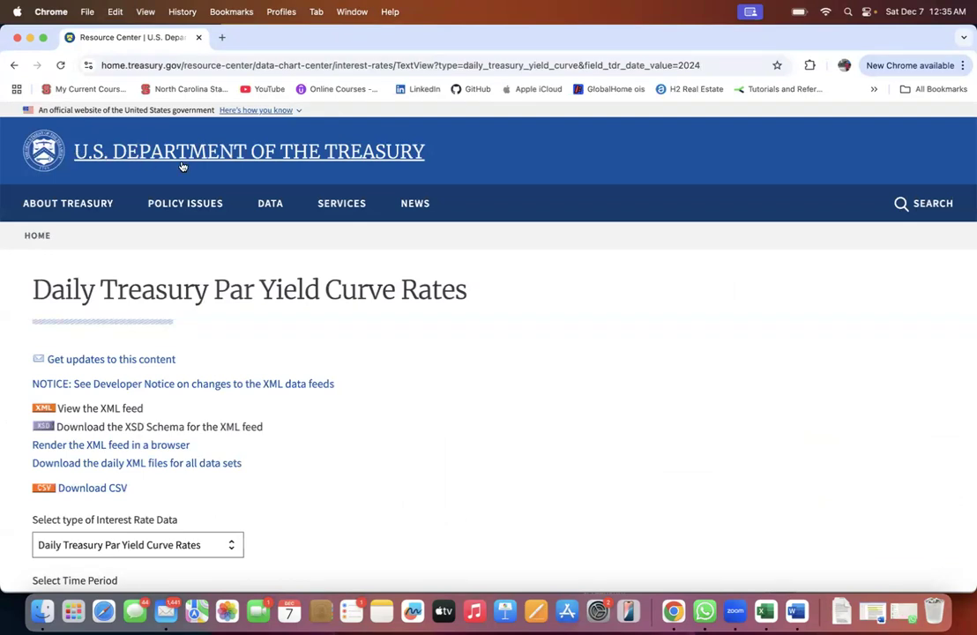
- Examine the Daily Treasury Par Yield Curve Rates page, including the table's maturity headings and the date column
{"action": "left_click_drag", "start_coordinate": [18, 280], "coordinate": [500, 289]}
{"action": "scroll", "coordinate": [502, 291], "scroll_direction": "down", "scroll_amount": 3}
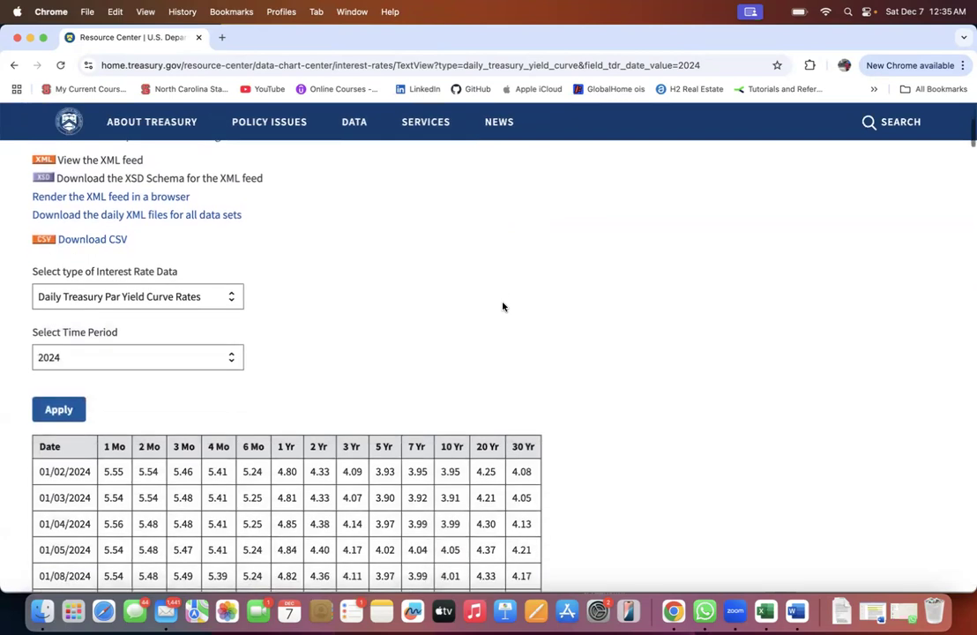
{"action": "scroll", "coordinate": [502, 305], "scroll_direction": "up", "scroll_amount": 5}
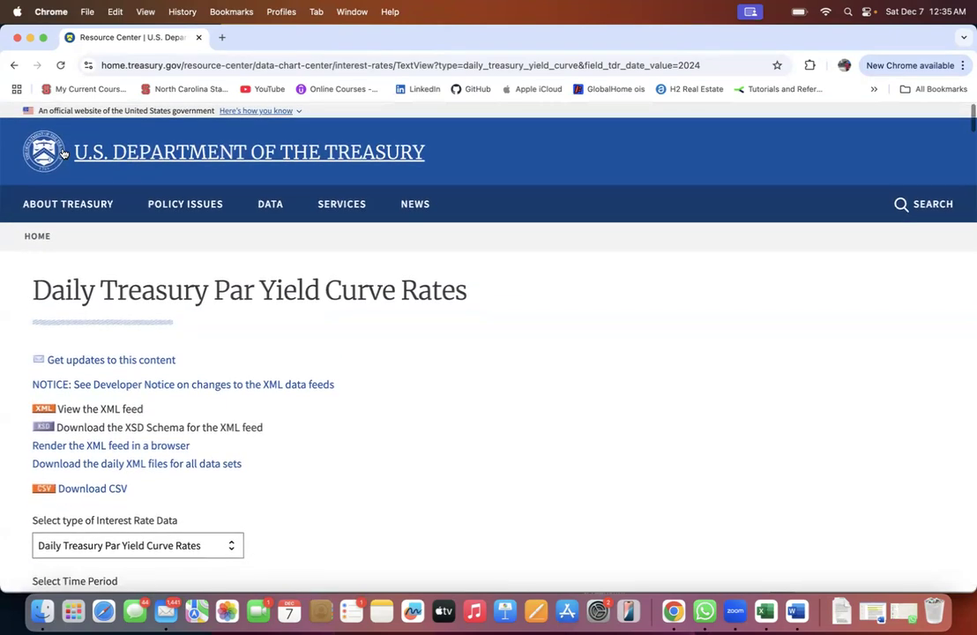
{"action": "scroll", "coordinate": [373, 336], "scroll_direction": "down", "scroll_amount": 4}
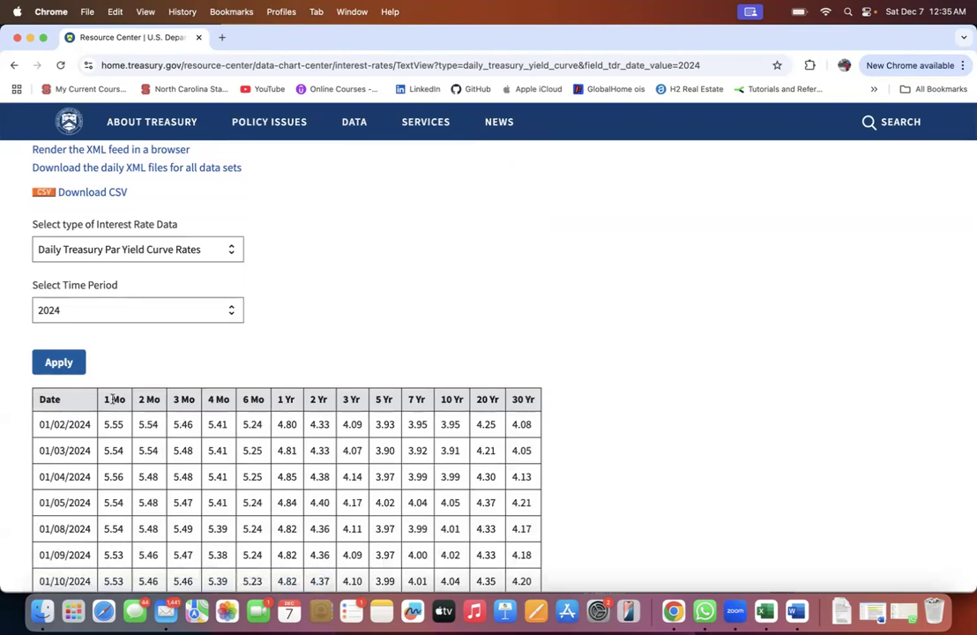
{"action": "left_click_drag", "start_coordinate": [106, 399], "coordinate": [148, 402]}
{"action": "left_click_drag", "start_coordinate": [39, 424], "coordinate": [187, 400]}
{"action": "left_click_drag", "start_coordinate": [511, 399], "coordinate": [62, 412]}
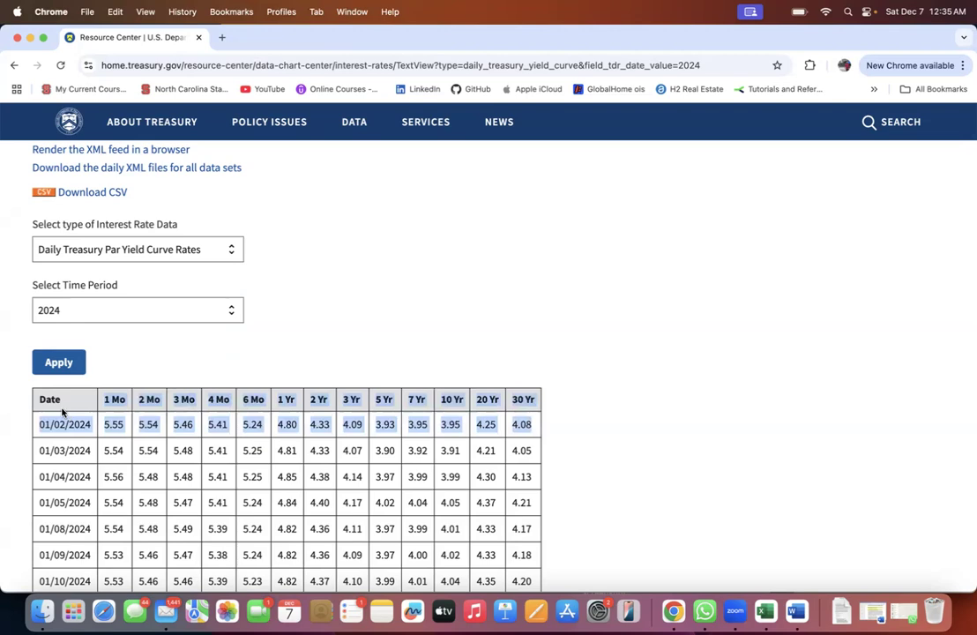
{"action": "left_click", "coordinate": [62, 412]}
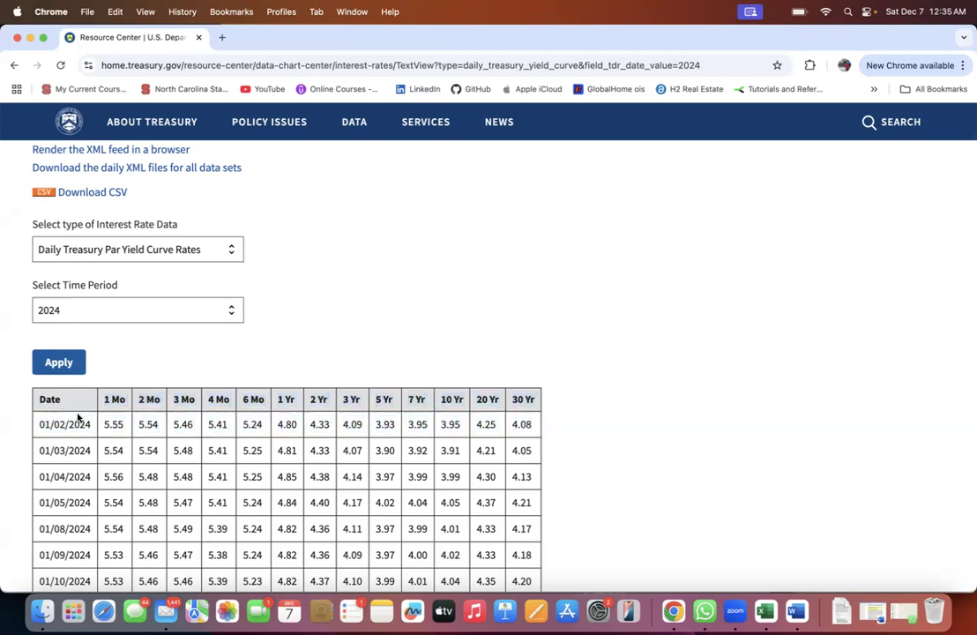
{"action": "left_click_drag", "start_coordinate": [104, 399], "coordinate": [148, 401]}
{"action": "left_click_drag", "start_coordinate": [37, 424], "coordinate": [85, 477]}
{"action": "scroll", "coordinate": [87, 477], "scroll_direction": "down", "scroll_amount": 1}
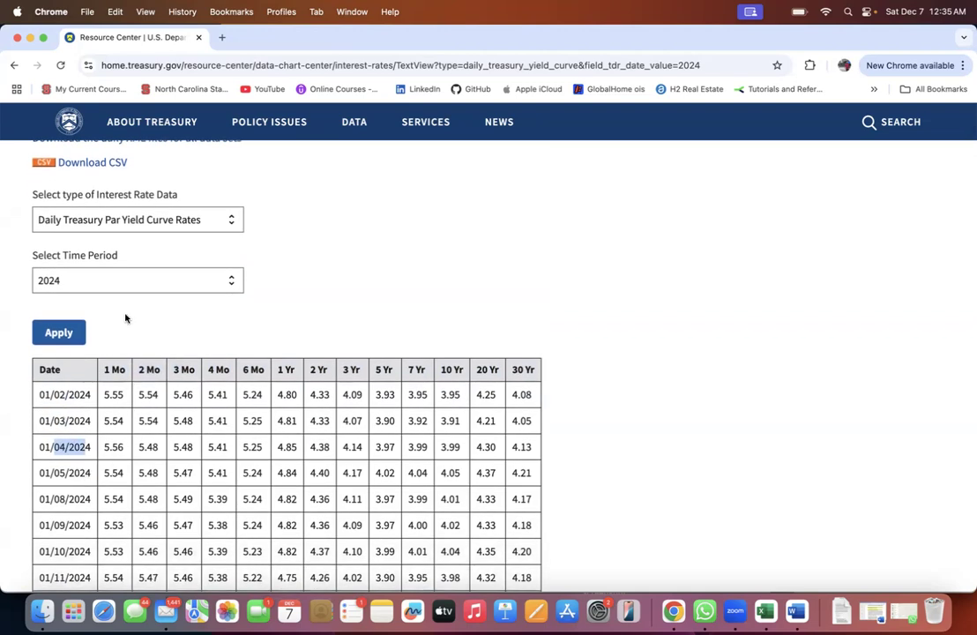
- View the years available in the page's time period choices, keeping 2024
{"action": "left_click", "coordinate": [146, 281]}
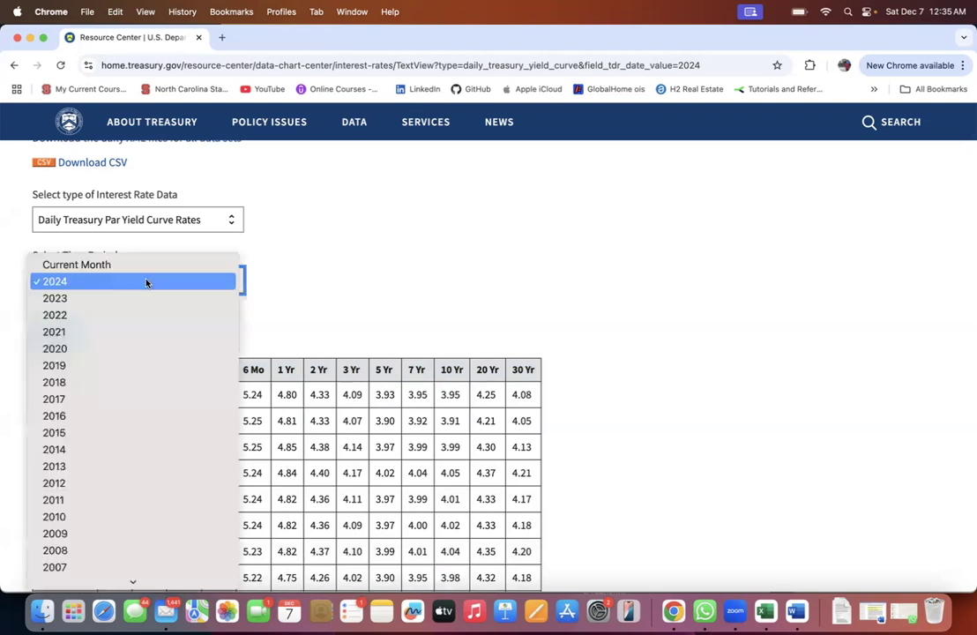
{"action": "left_click", "coordinate": [144, 284]}
{"action": "left_click", "coordinate": [146, 292]}
{"action": "left_click", "coordinate": [308, 291]}
{"action": "scroll", "coordinate": [308, 293], "scroll_direction": "down", "scroll_amount": 1}
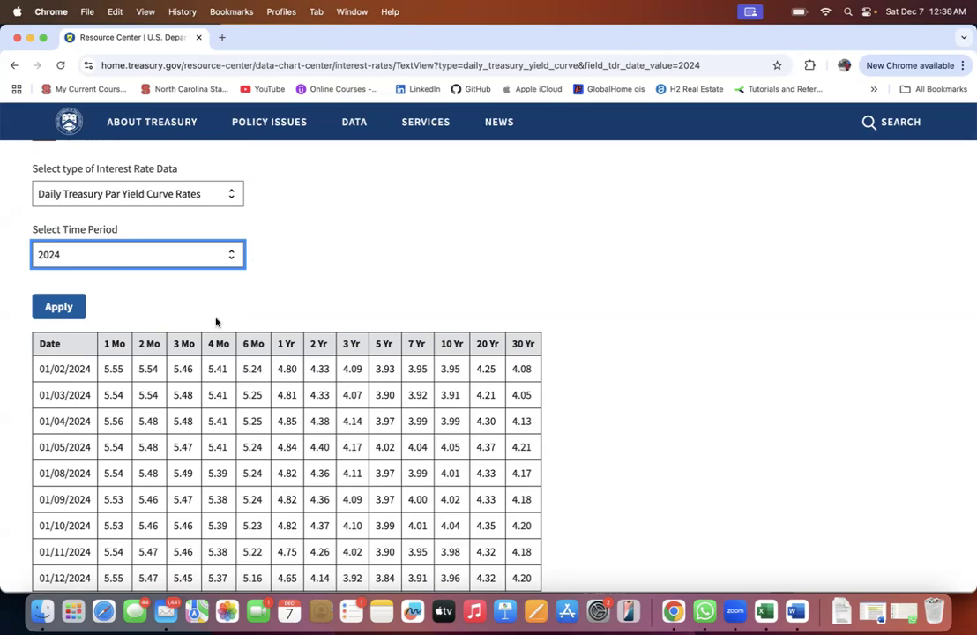
- Switch back to Excel and compare the rate data on the 2024 and 2023 sheets
{"action": "key", "text": "super+Tab"}
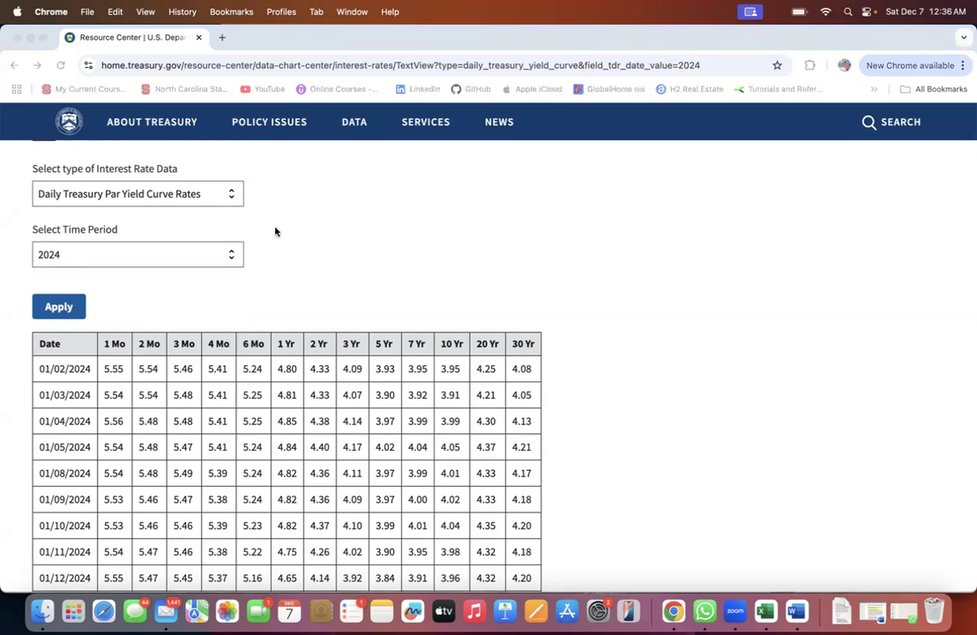
{"action": "scroll", "coordinate": [203, 244], "scroll_direction": "left", "scroll_amount": 1}
{"action": "scroll", "coordinate": [204, 244], "scroll_direction": "left", "scroll_amount": 5}
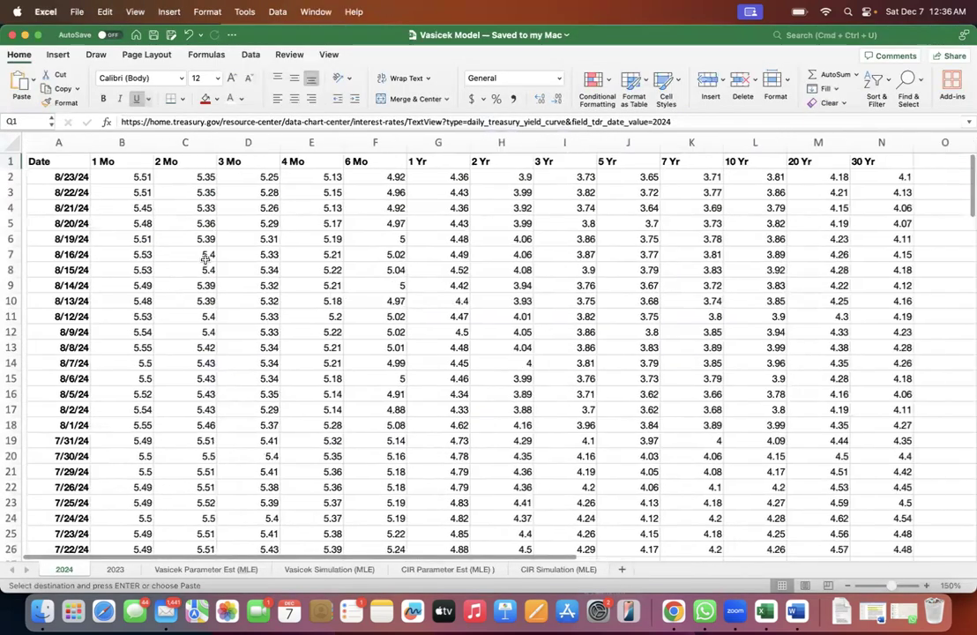
{"action": "scroll", "coordinate": [105, 426], "scroll_direction": "left", "scroll_amount": 1}
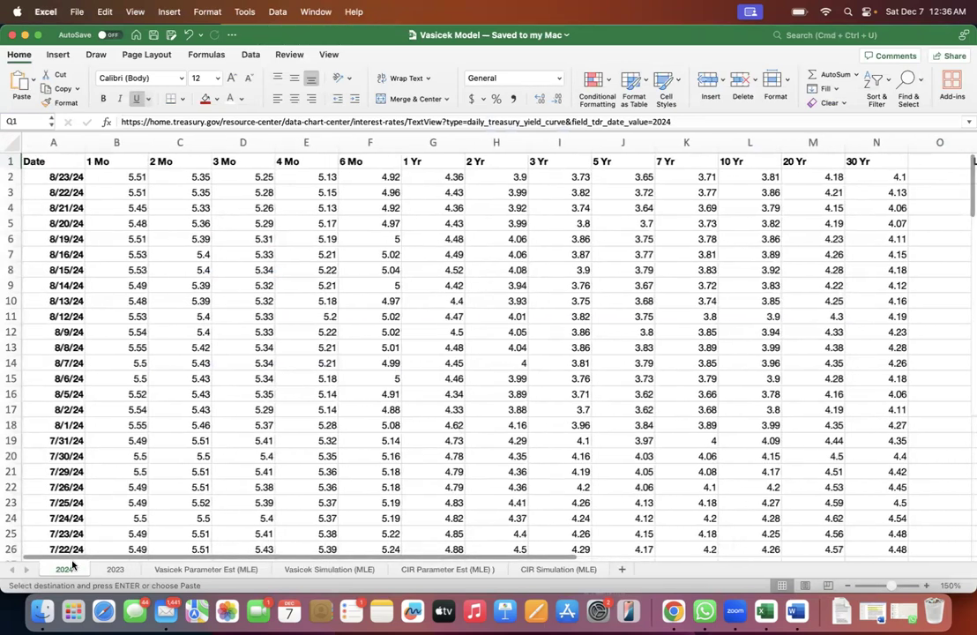
{"action": "left_click", "coordinate": [114, 569]}
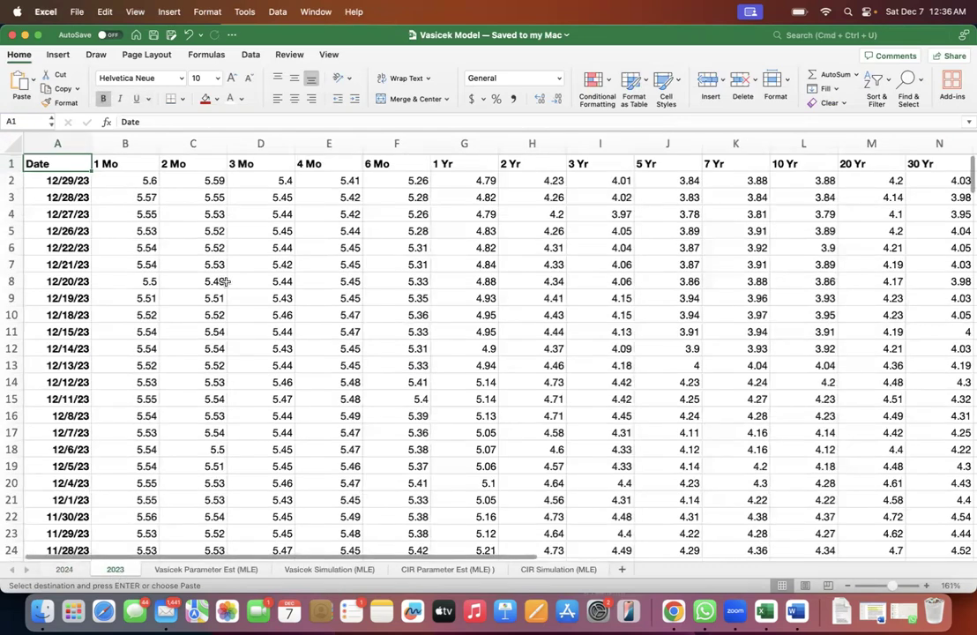
{"action": "left_click", "coordinate": [65, 570]}
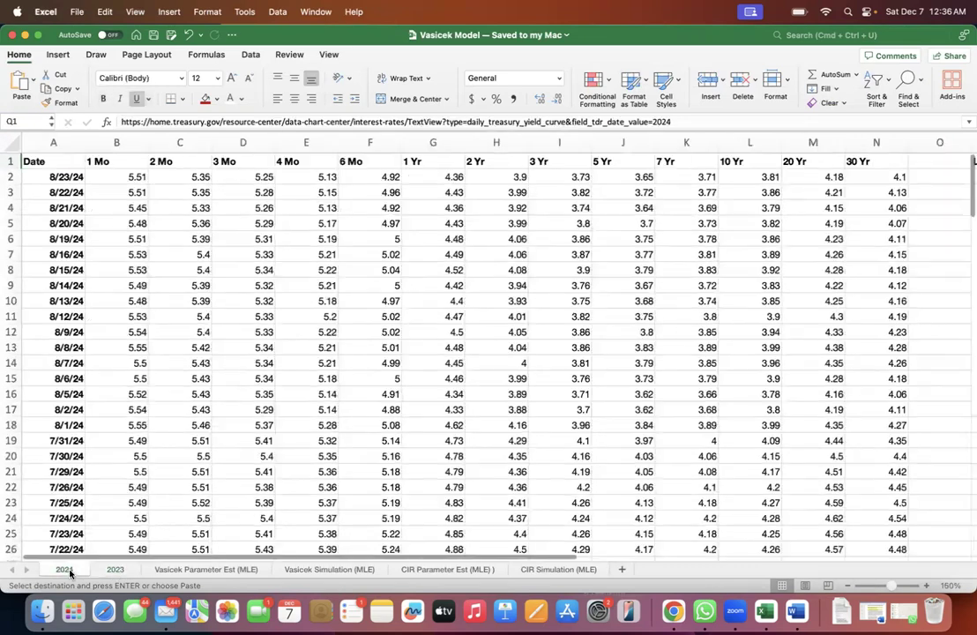
- Review the 1 Mo to 6 Mo maturity columns on the 2024 sheet, finishing with the 3 Mo column selected
{"action": "left_click", "coordinate": [245, 146]}
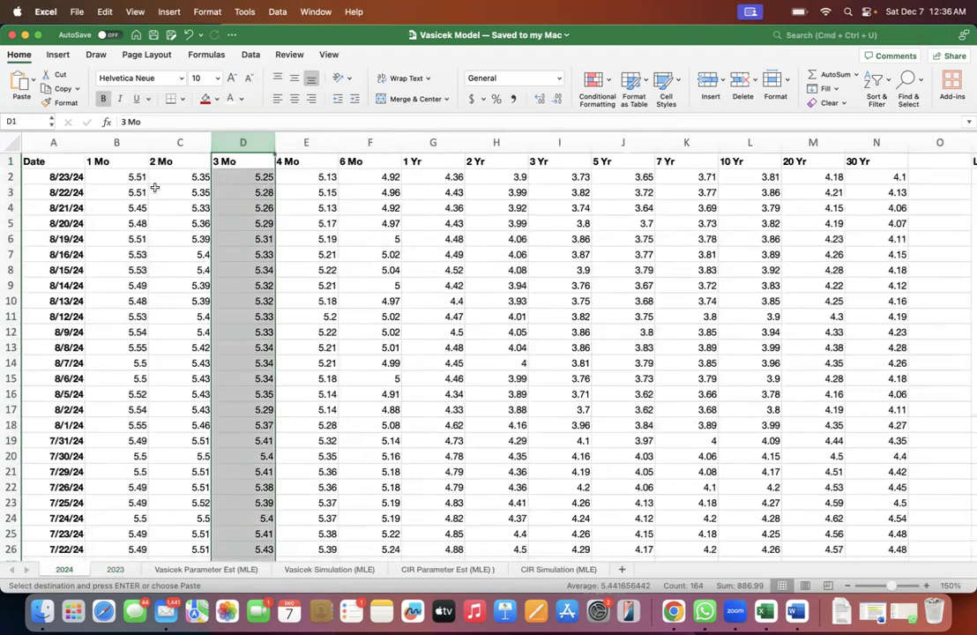
{"action": "left_click", "coordinate": [133, 143]}
{"action": "left_click", "coordinate": [161, 143]}
{"action": "left_click", "coordinate": [243, 143]}
{"action": "left_click", "coordinate": [306, 143]}
{"action": "left_click", "coordinate": [364, 141]}
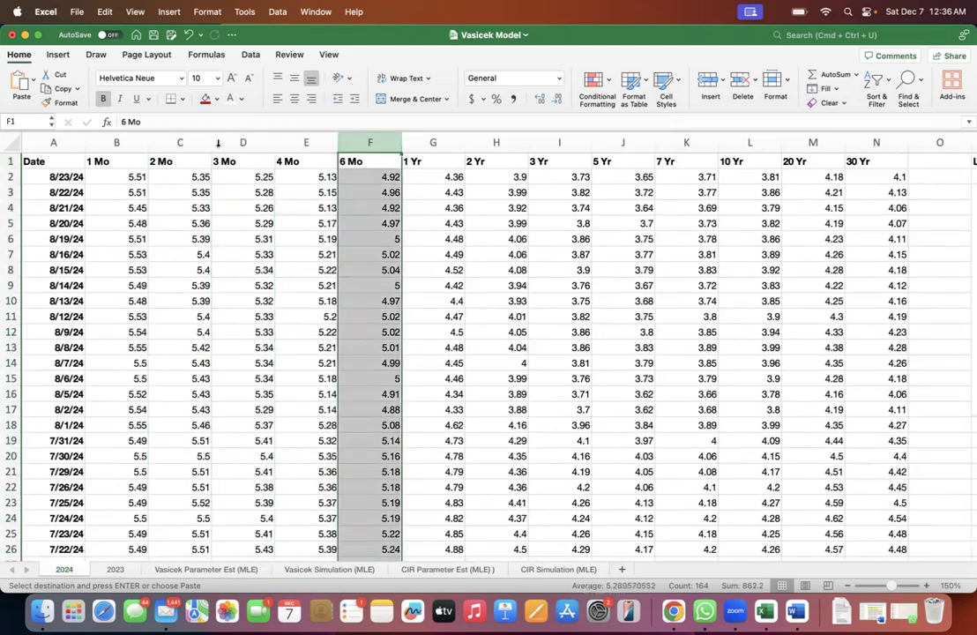
{"action": "left_click", "coordinate": [231, 141]}
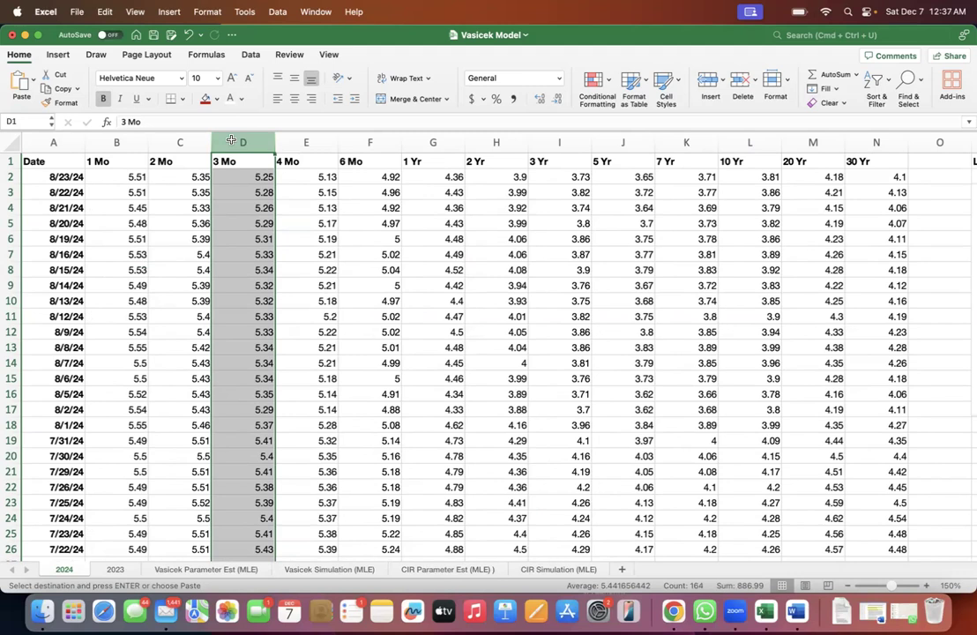
{"action": "left_click", "coordinate": [106, 141]}
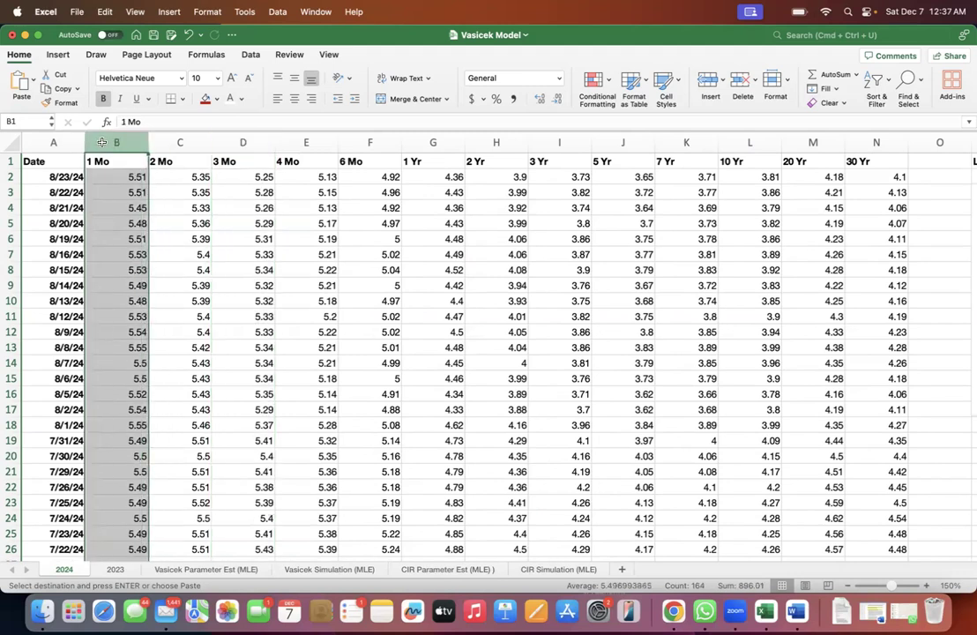
{"action": "left_click", "coordinate": [247, 138]}
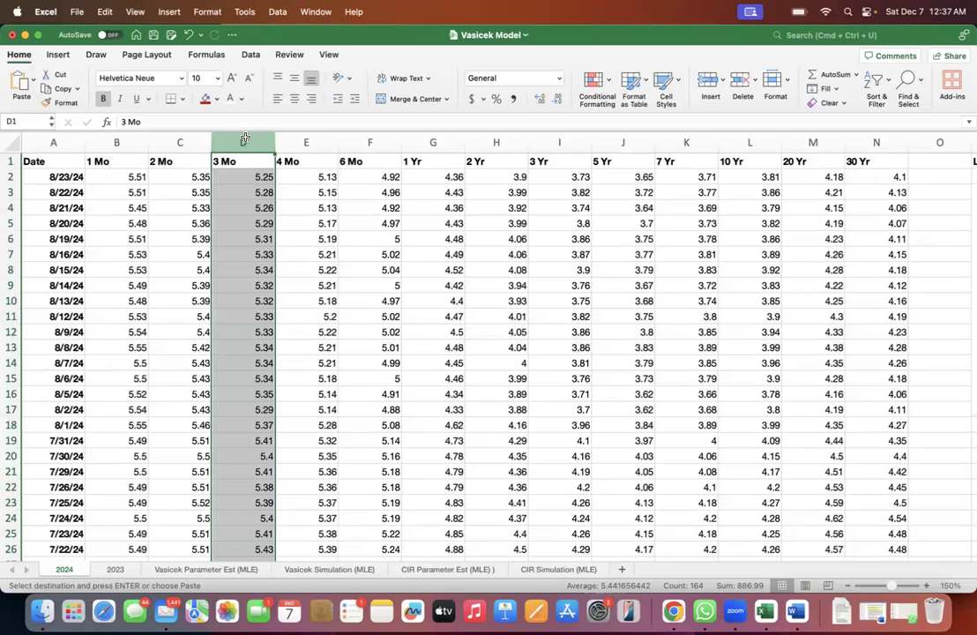
- Open the CIR Parameter Est (MLE) sheet and examine the most recent dates in its Date column
{"action": "left_click", "coordinate": [413, 572]}
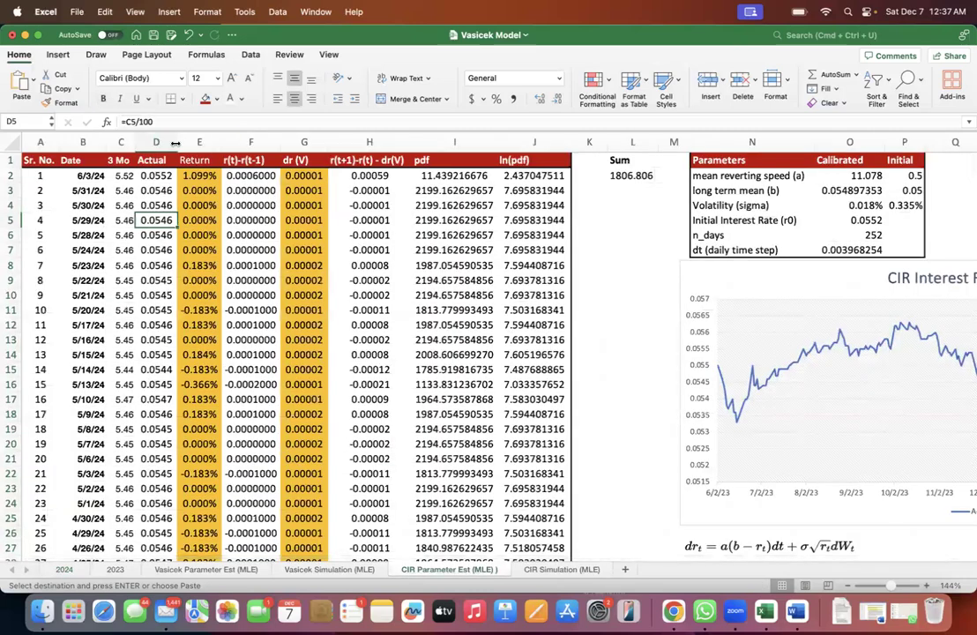
{"action": "left_click", "coordinate": [82, 176]}
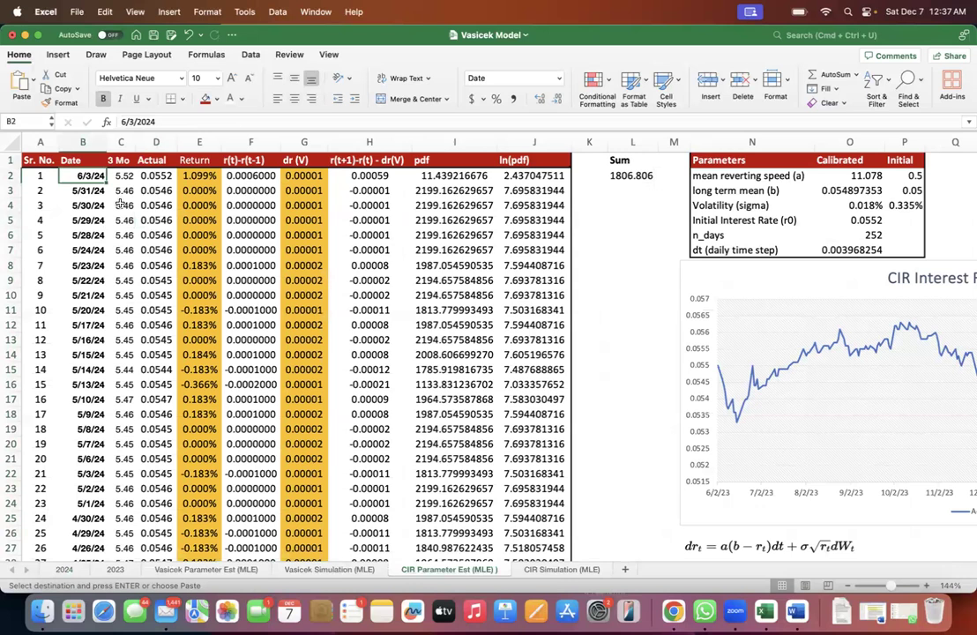
{"action": "left_click", "coordinate": [83, 207]}
{"action": "left_click", "coordinate": [84, 176]}
{"action": "left_click_drag", "start_coordinate": [83, 176], "coordinate": [68, 350]}
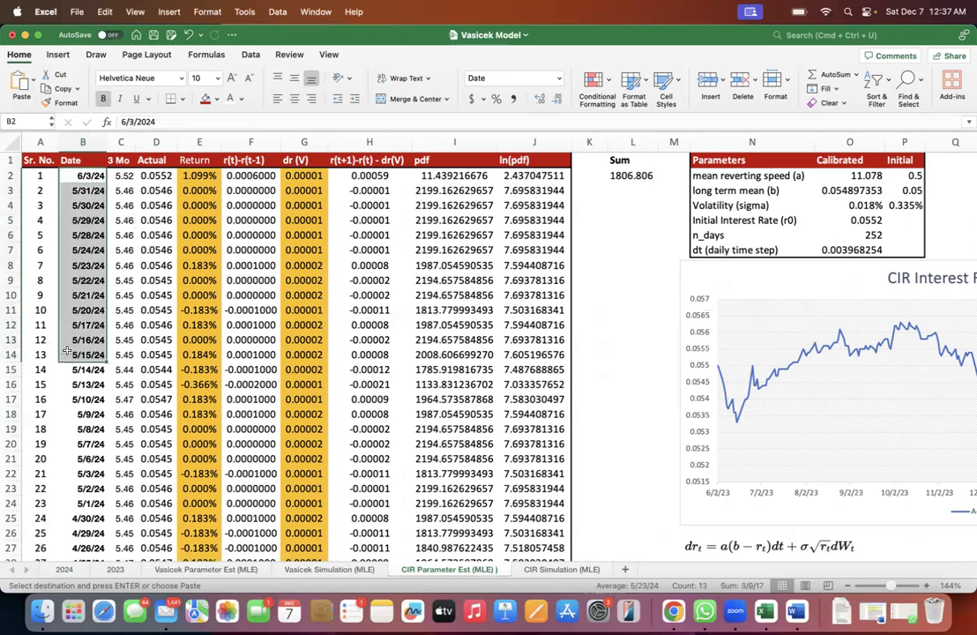
{"action": "left_click", "coordinate": [79, 208]}
{"action": "left_click", "coordinate": [81, 174]}
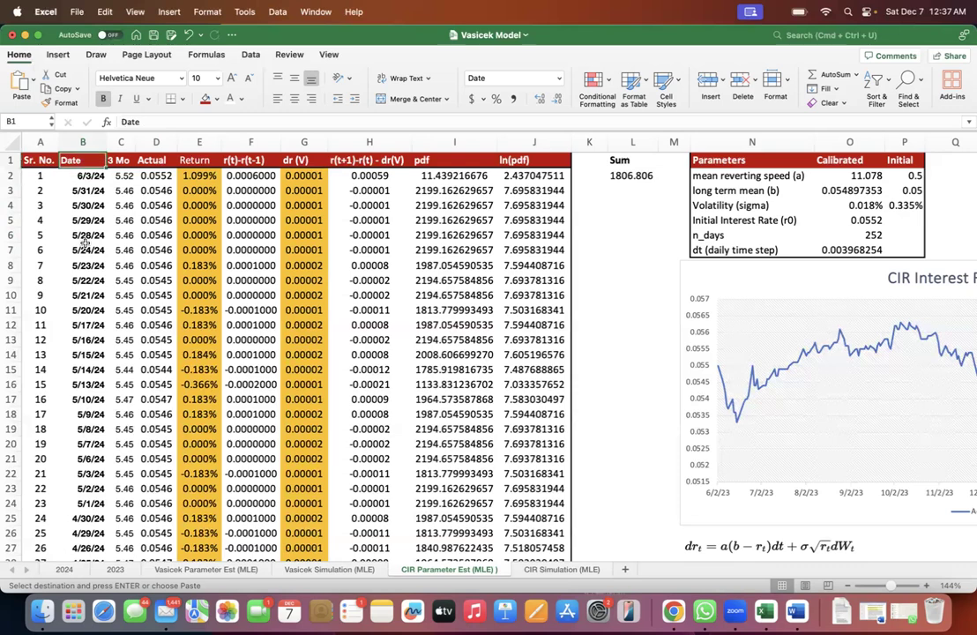
- Check the last serial number and earliest date of the CIR data, and return to the first date in B2
{"action": "key", "text": "Left"}
{"action": "scroll", "coordinate": [85, 243], "scroll_direction": "down", "scroll_amount": 2}
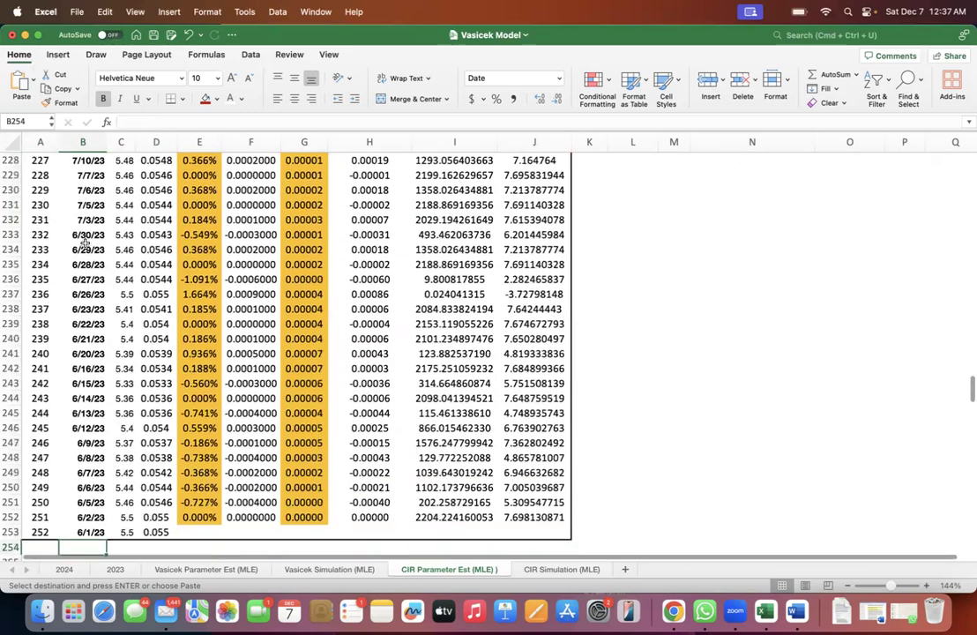
{"action": "key", "text": "Left"}
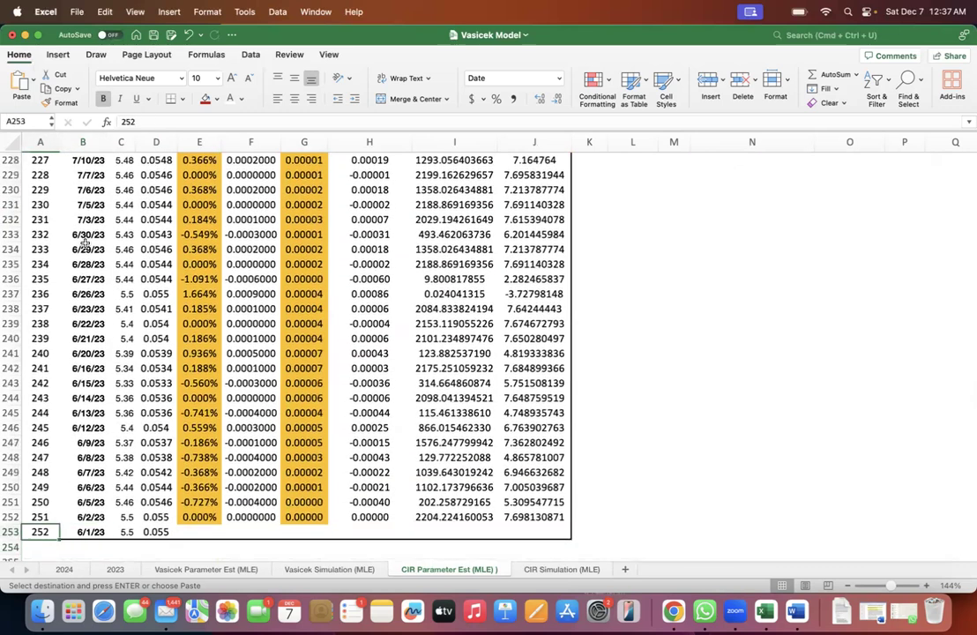
{"action": "key", "text": "Right"}
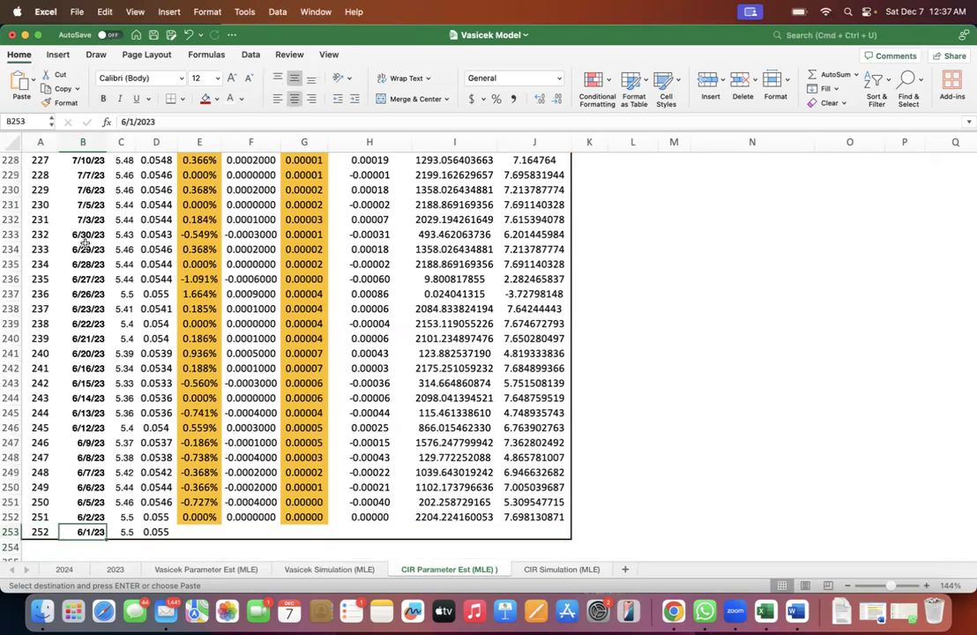
{"action": "key", "text": "super+Up"}
{"action": "key", "text": "Down"}
{"action": "key", "text": "shift+Down"}
{"action": "key", "text": "shift+Down"}
{"action": "key", "text": "shift+Down"}
{"action": "key", "text": "shift+Down"}
{"action": "key", "text": "shift+Down"}
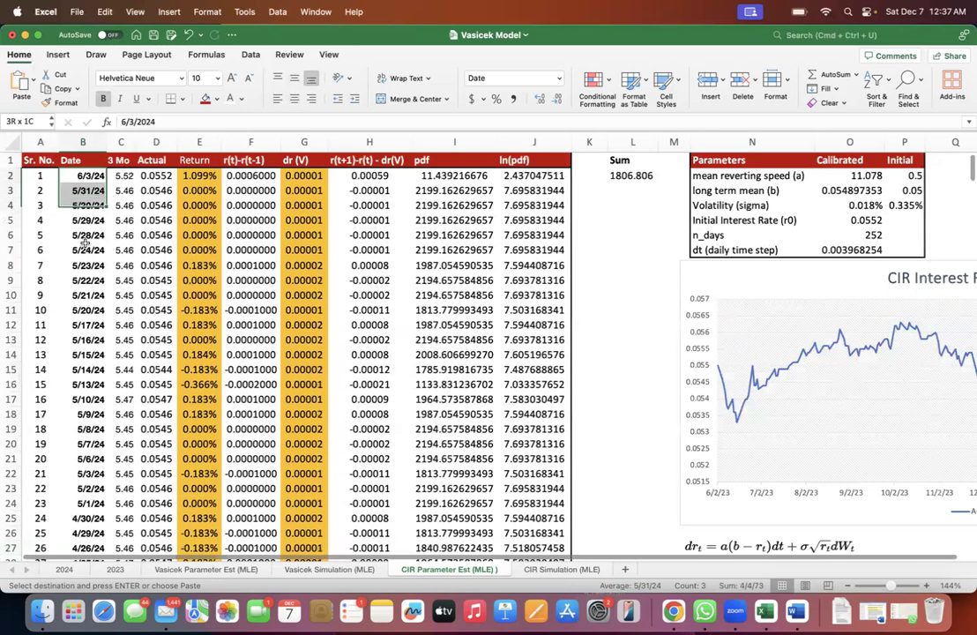
{"action": "key", "text": "shift+Up"}
{"action": "key", "text": "shift+Up"}
{"action": "key", "text": "shift+Up"}
{"action": "key", "text": "shift+Up"}
{"action": "key", "text": "shift+Up"}
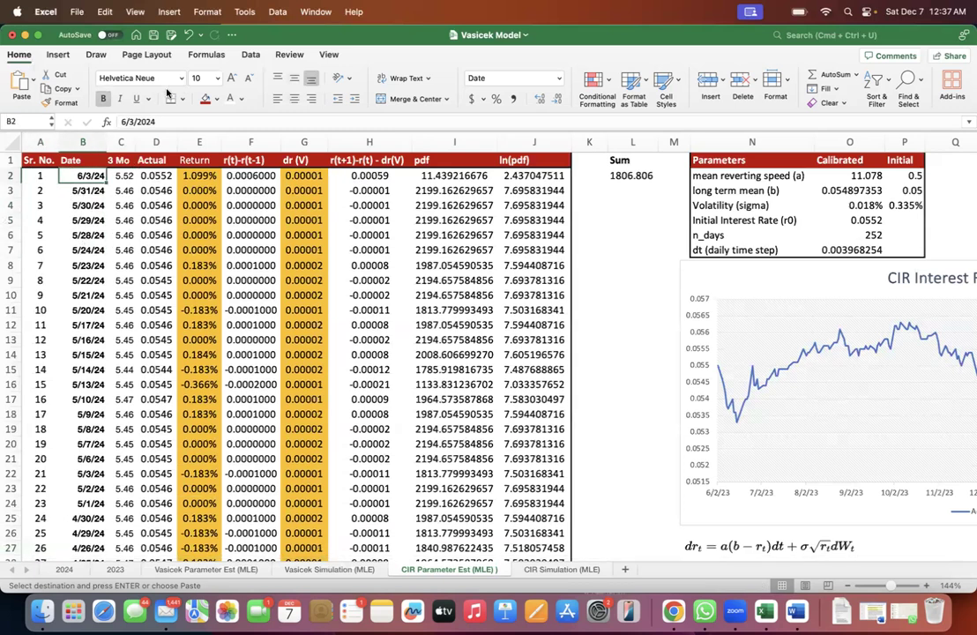
- Inspect the full date entry in cell B2 and leave it without editing
{"action": "left_click", "coordinate": [126, 122]}
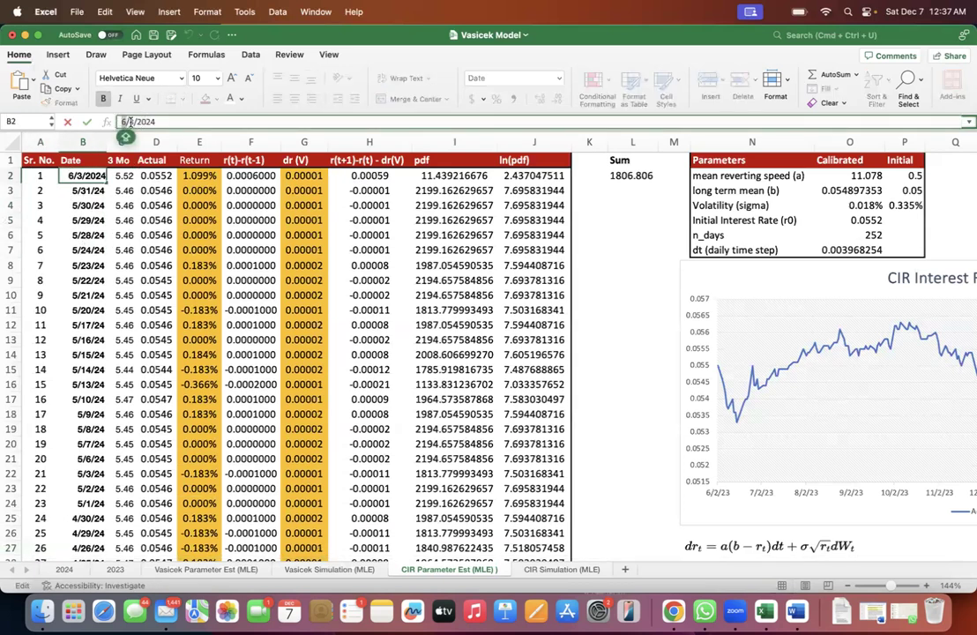
{"action": "key", "text": "shift+End"}
{"action": "left_click", "coordinate": [133, 122]}
{"action": "double_click", "coordinate": [154, 123]}
{"action": "left_click", "coordinate": [122, 122]}
{"action": "left_click_drag", "start_coordinate": [120, 120], "coordinate": [131, 123]}
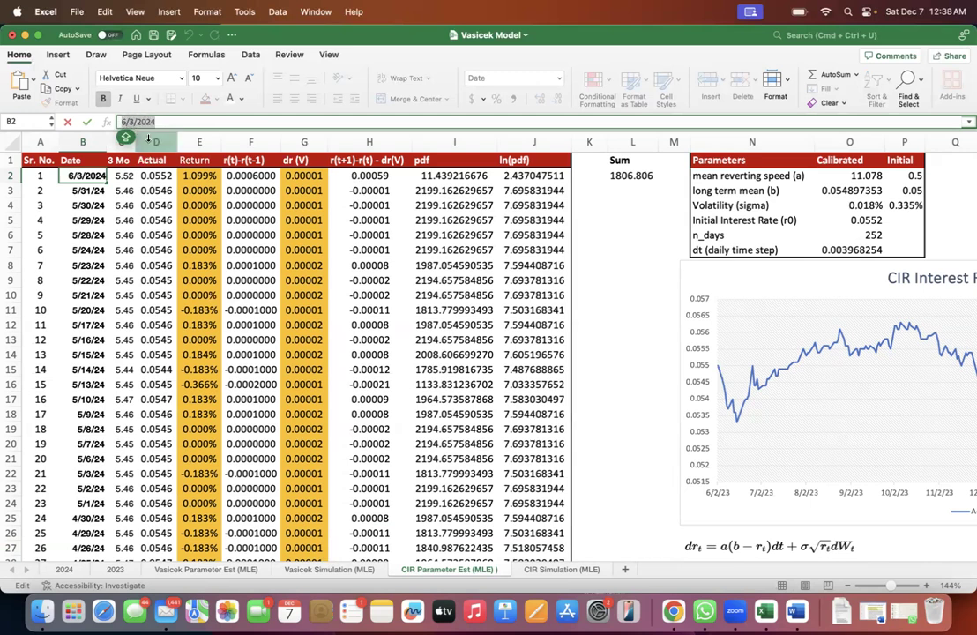
{"action": "key", "text": "Escape"}
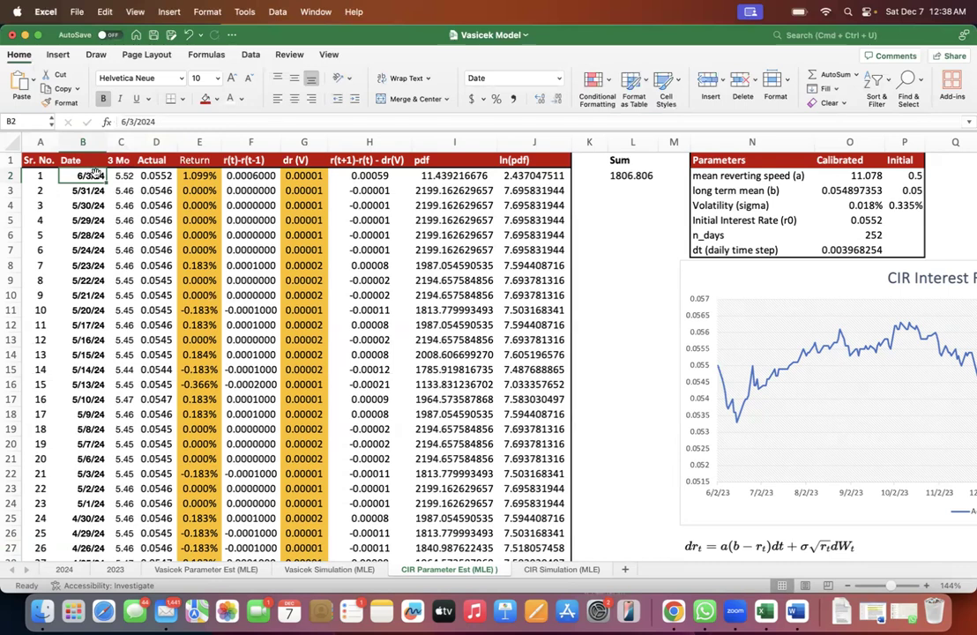
- Select the dates from the last entry in B253 up through the Date column and make the workbook full screen
{"action": "key", "text": "super+Down"}
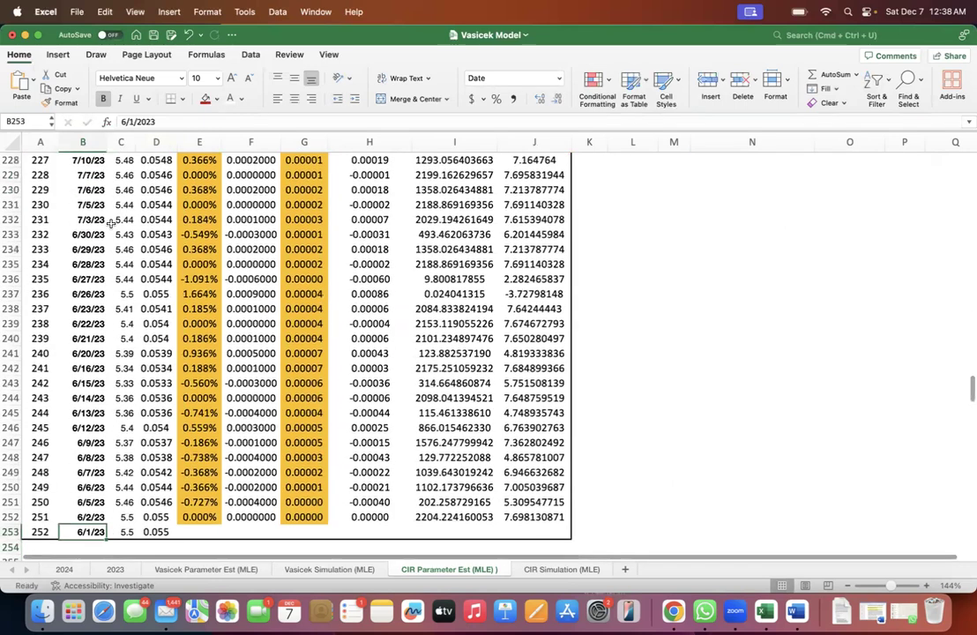
{"action": "key", "text": "super+shift+Up"}
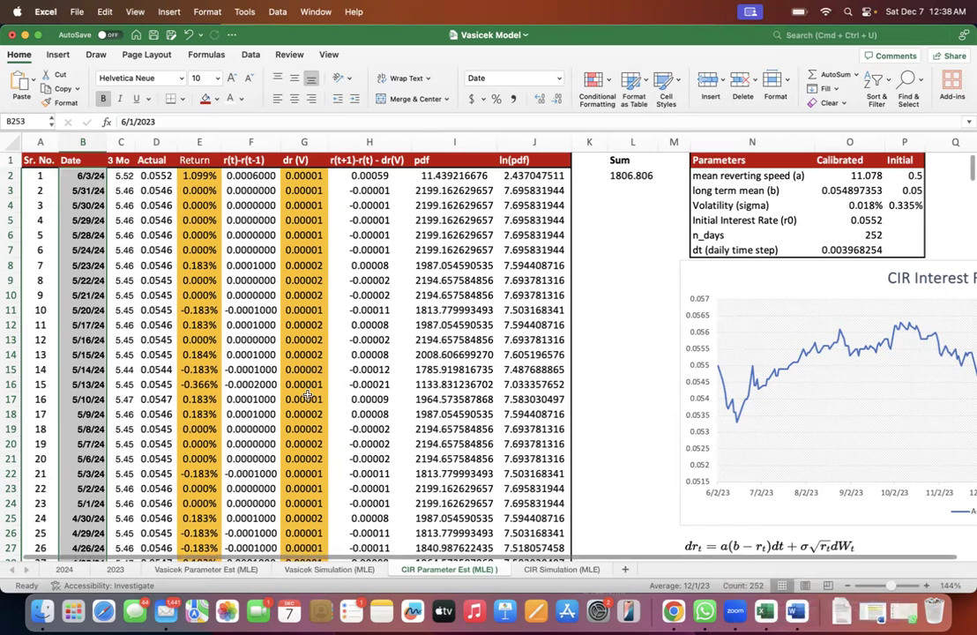
{"action": "left_click", "coordinate": [39, 35]}
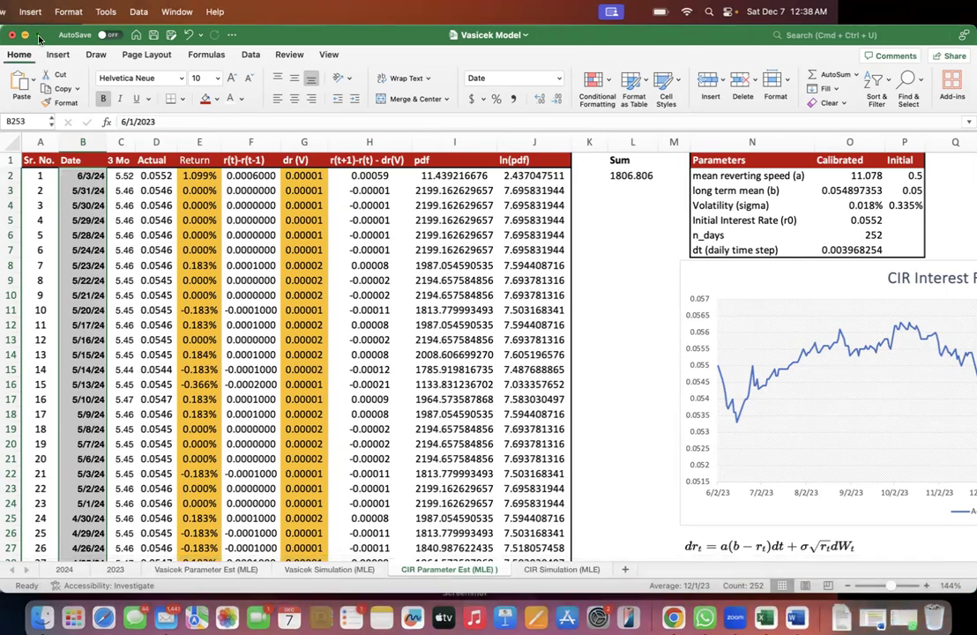
- Review the Date and 3 Mo columns, then check how the Actual rate in D2 is derived from C2
{"action": "left_click", "coordinate": [121, 174]}
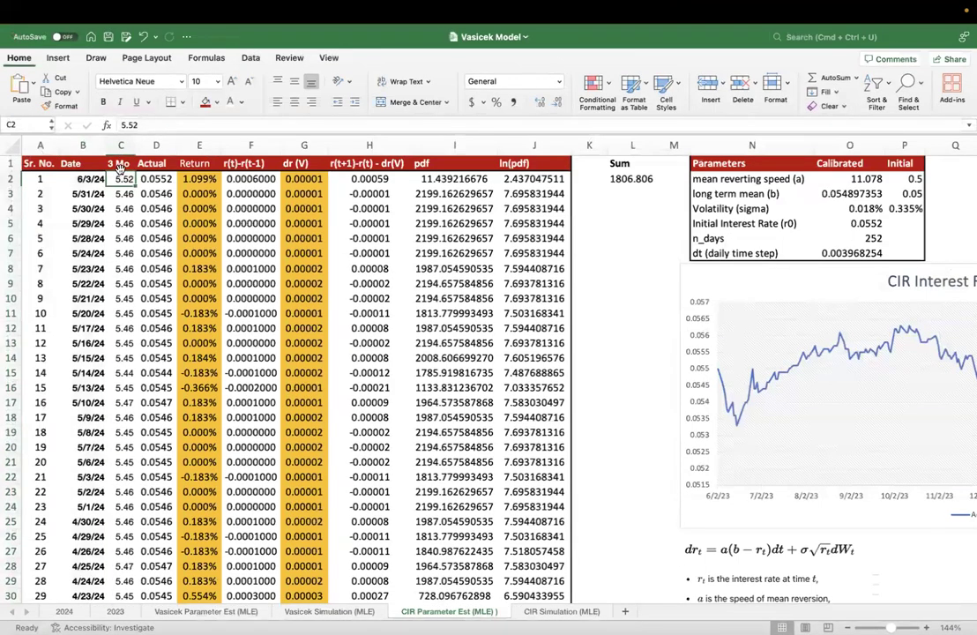
{"action": "left_click_drag", "start_coordinate": [85, 164], "coordinate": [89, 280]}
{"action": "left_click", "coordinate": [122, 178]}
{"action": "left_click_drag", "start_coordinate": [122, 178], "coordinate": [122, 218]}
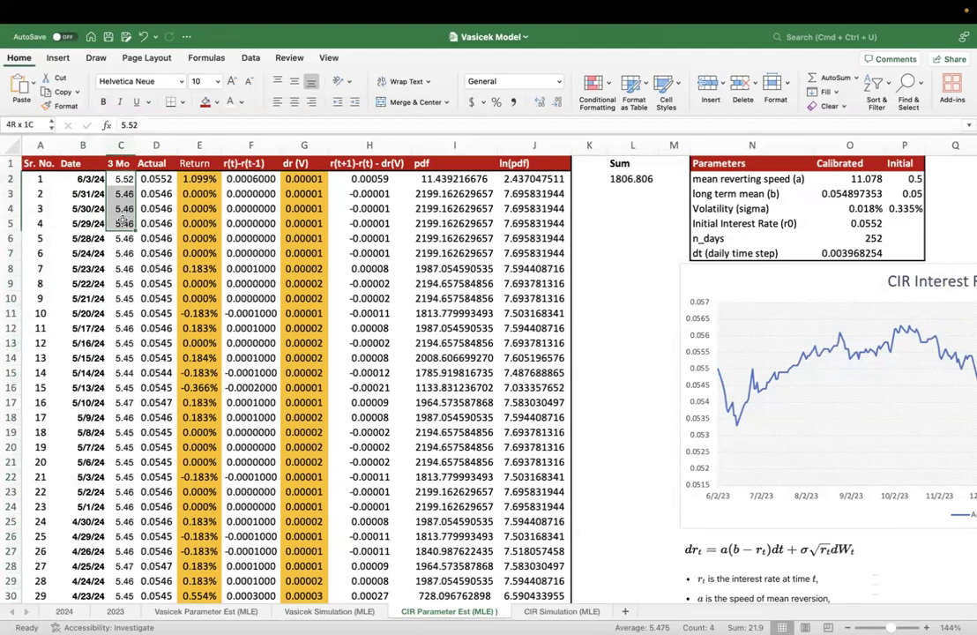
{"action": "left_click", "coordinate": [121, 145]}
{"action": "left_click", "coordinate": [122, 164]}
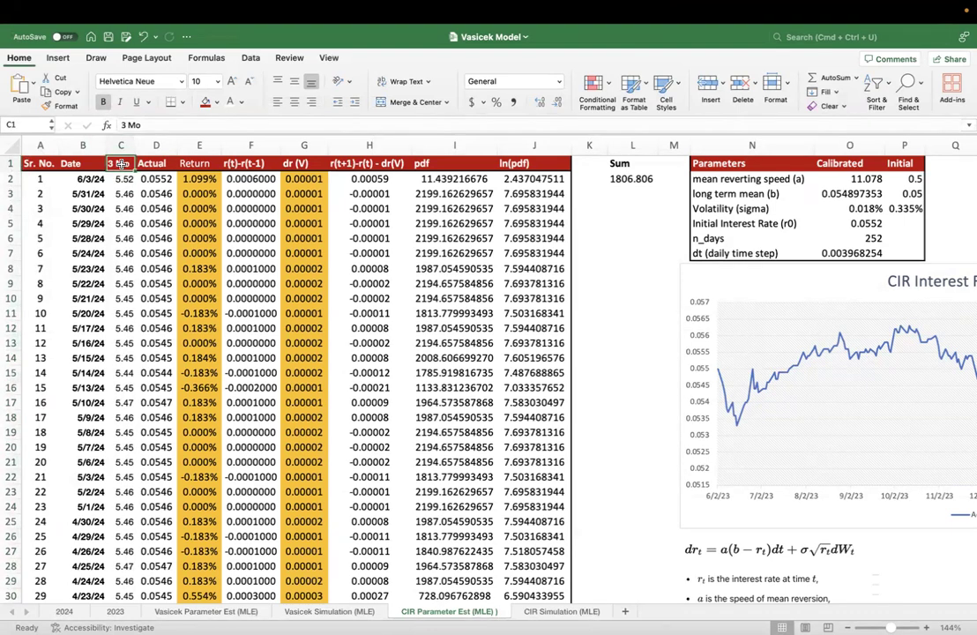
{"action": "left_click", "coordinate": [117, 179]}
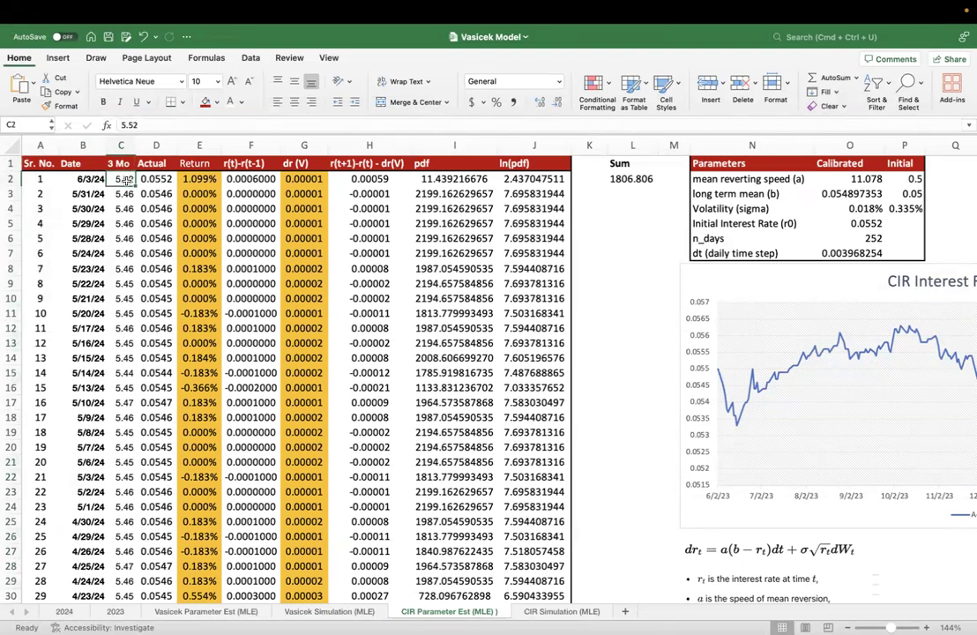
{"action": "key", "text": "Right"}
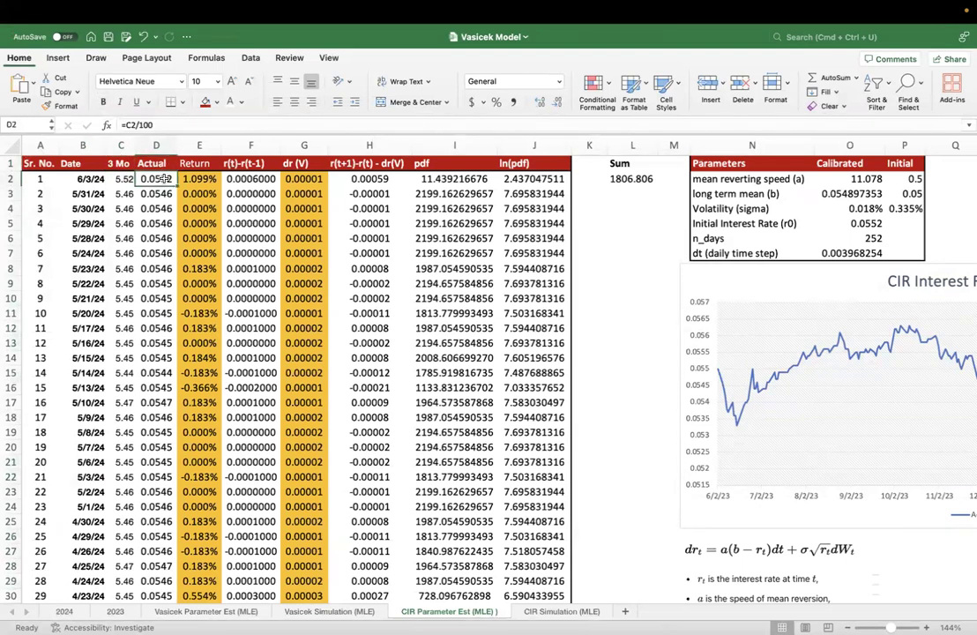
- Enter 5.52% in L4 and its decimal equivalent 0.0552 in L5 beneath the Sum
{"action": "left_click", "coordinate": [608, 209]}
{"action": "type", "text": "5.52"}
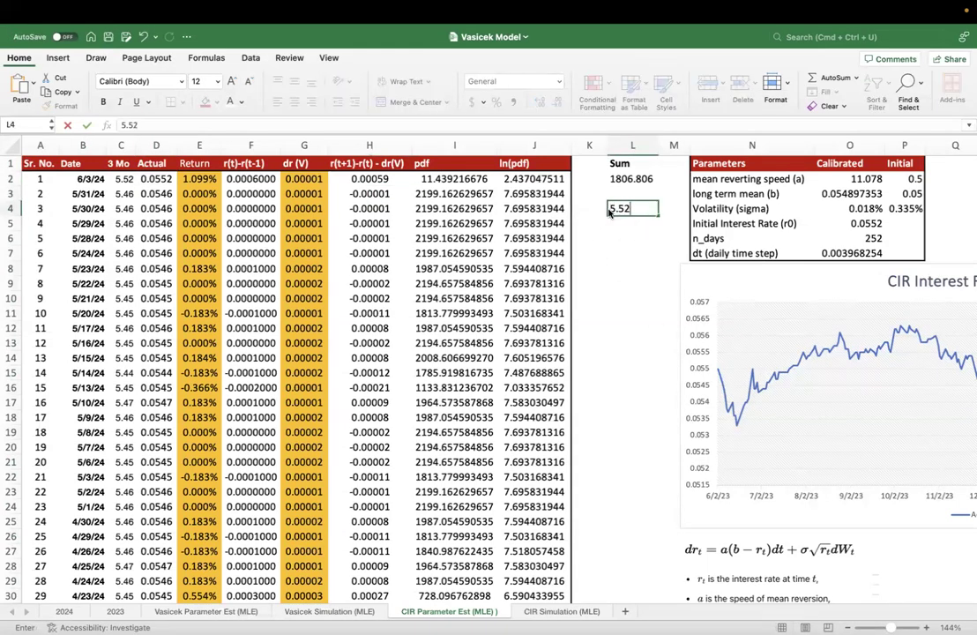
{"action": "key", "text": "Return"}
{"action": "type", "text": "0"}
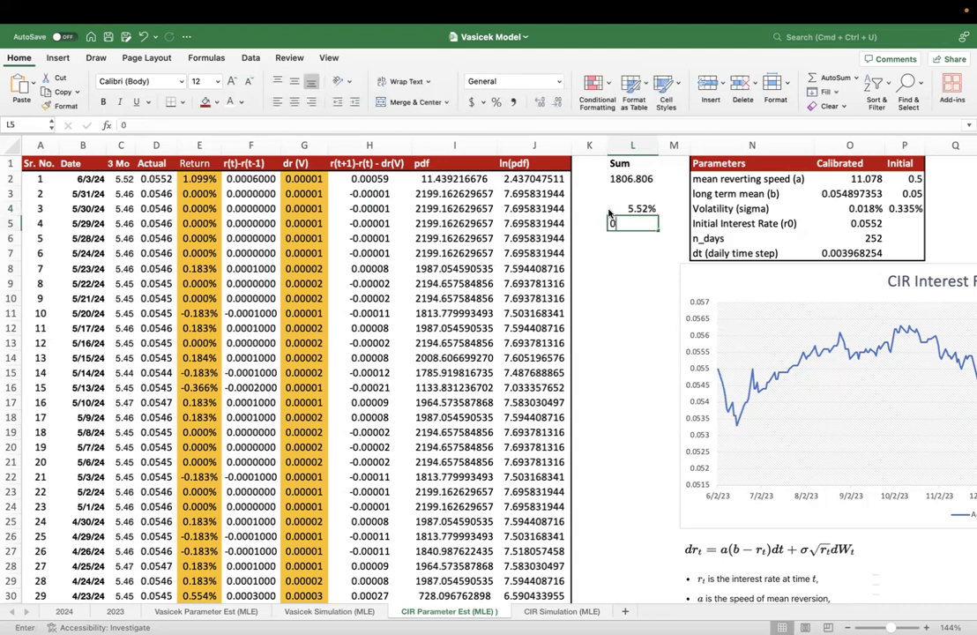
{"action": "type", "text": ".0"}
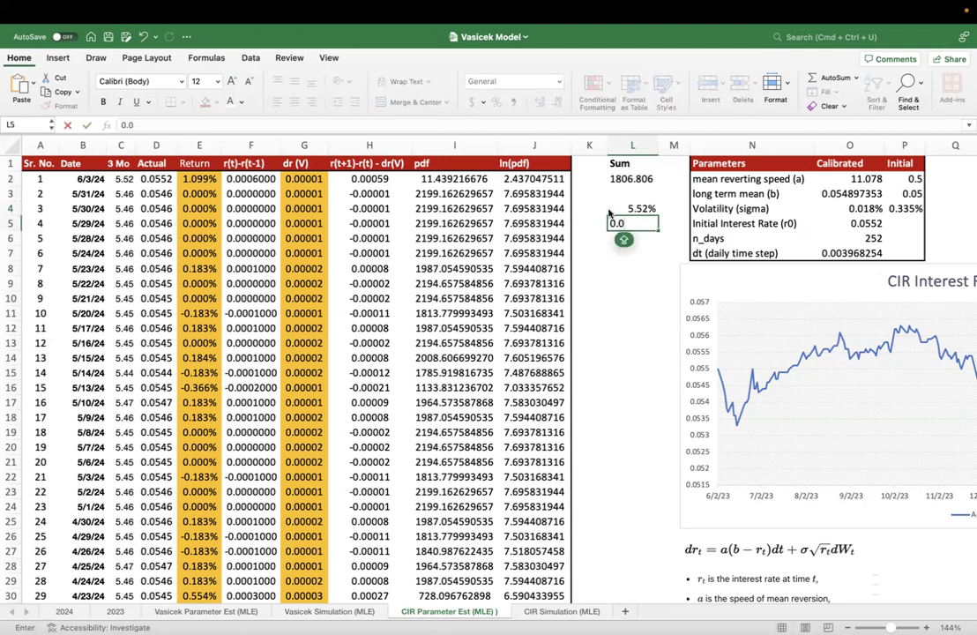
{"action": "type", "text": "552"}
{"action": "key", "text": "Return"}
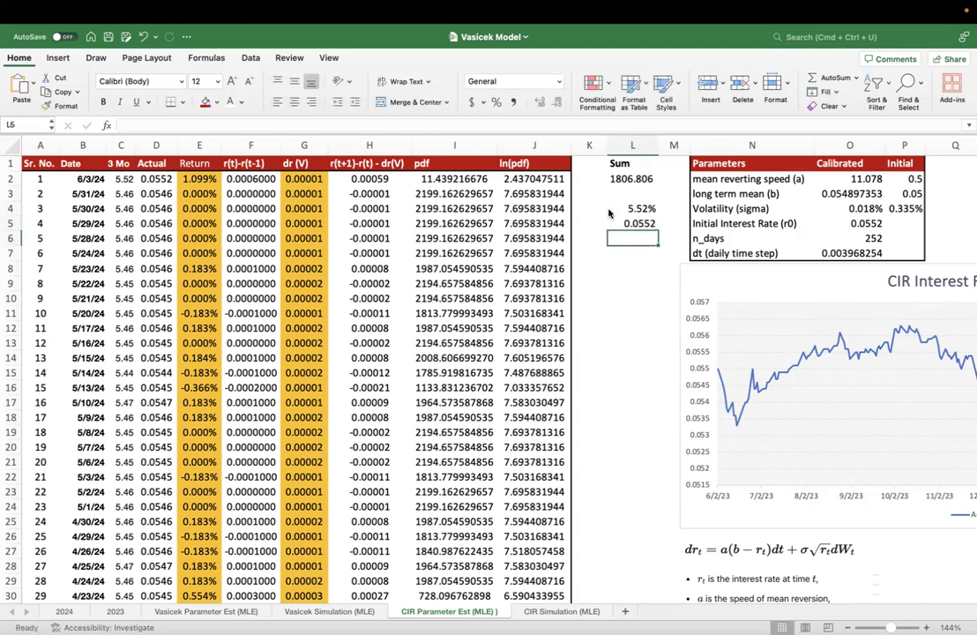
- Calculate =L4/100 in L6 and show the result with one more decimal place
{"action": "type", "text": "="}
{"action": "left_click", "coordinate": [608, 210]}
{"action": "type", "text": "/100"}
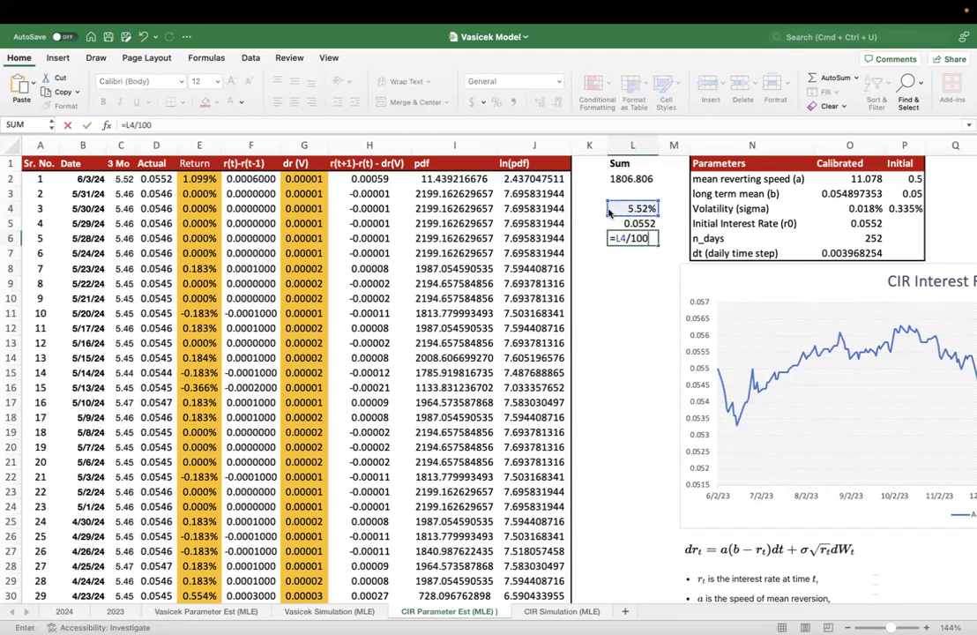
{"action": "key", "text": "Return"}
{"action": "key", "text": "Up"}
{"action": "key", "text": "Up"}
{"action": "key", "text": "Down"}
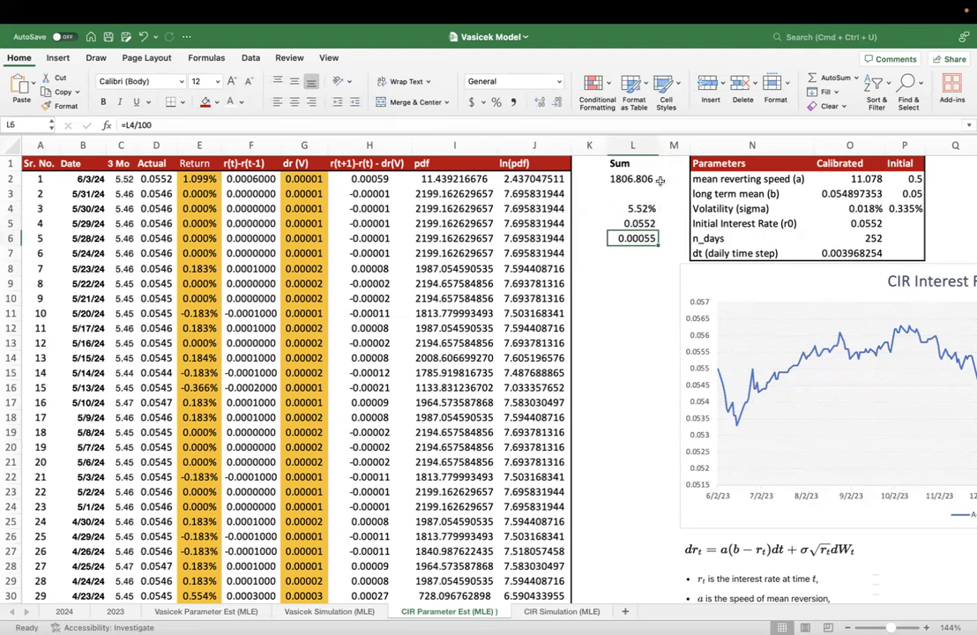
{"action": "left_click", "coordinate": [539, 104]}
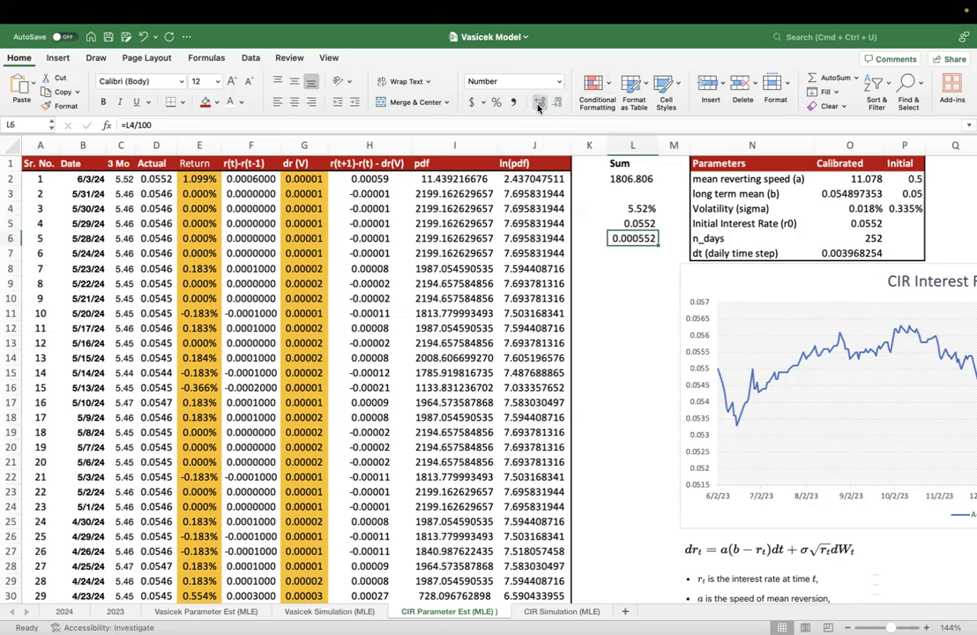
- Clear the trial calculation from L6 and reselect the percentage entry in L4
{"action": "left_click", "coordinate": [639, 267]}
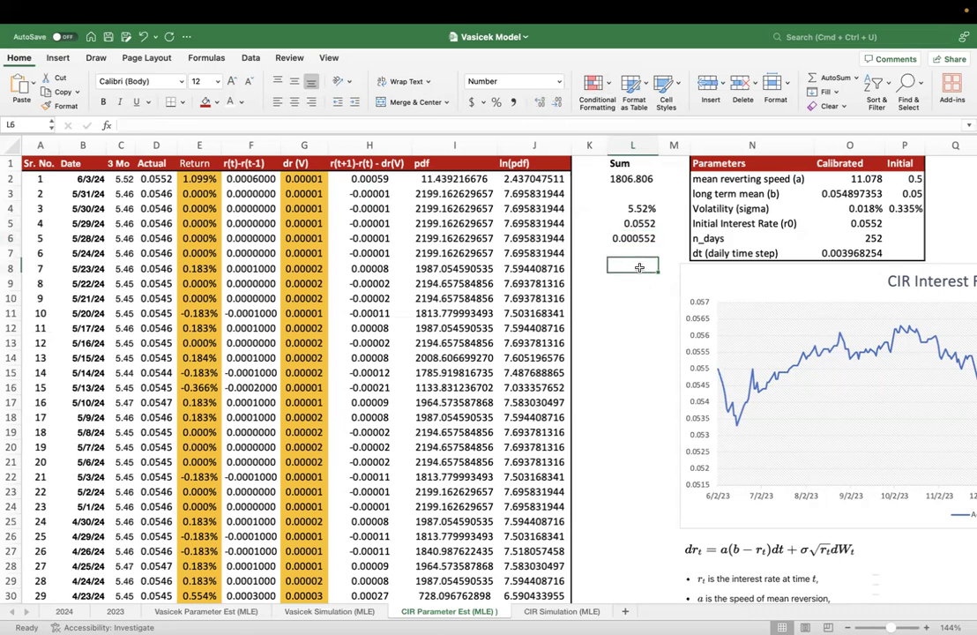
{"action": "left_click", "coordinate": [637, 238]}
{"action": "key", "text": "Delete"}
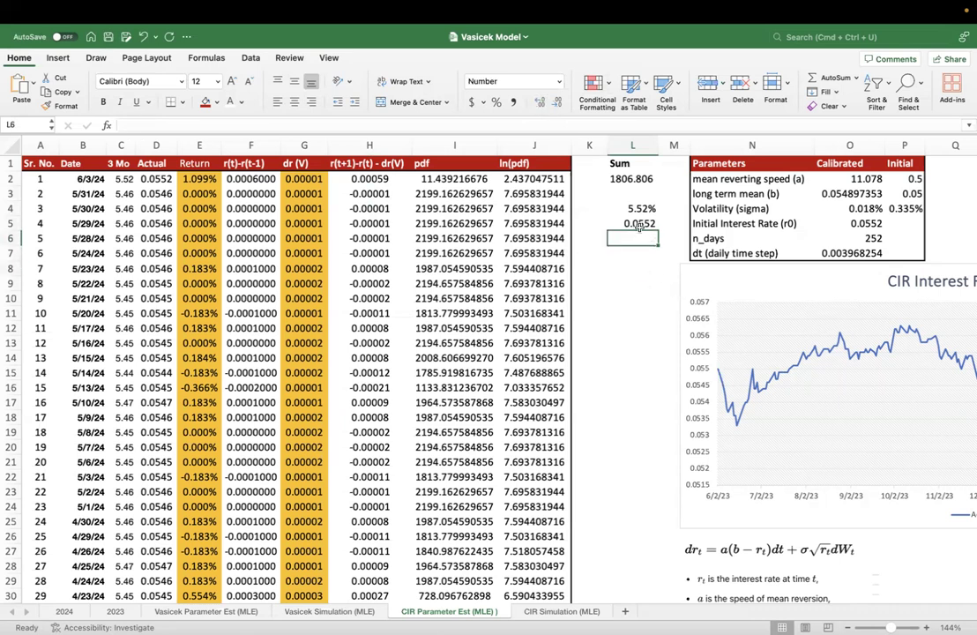
{"action": "left_click", "coordinate": [634, 208]}
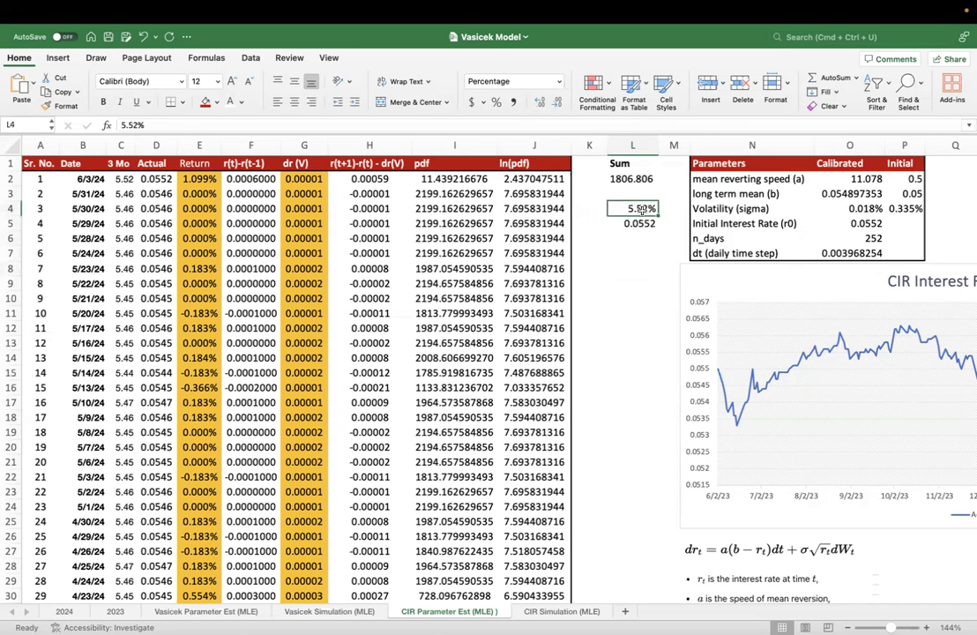
- Enter the formula =5.52/100 in L7 to convert the plain rate to a decimal
{"action": "left_click", "coordinate": [629, 254]}
{"action": "type", "text": "5.5"}
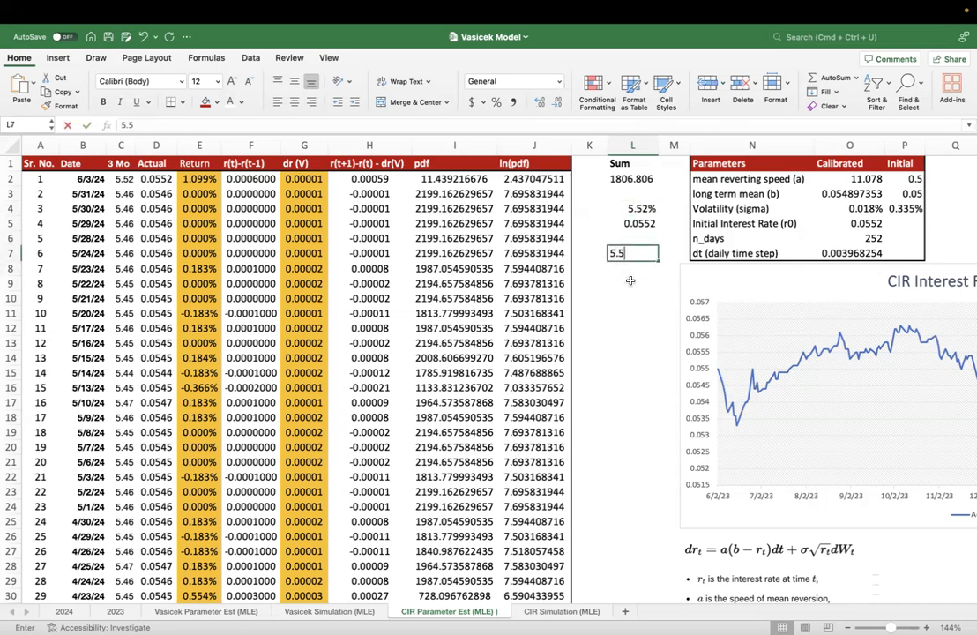
{"action": "type", "text": "2"}
{"action": "key", "text": "BackSpace"}
{"action": "key", "text": "BackSpace"}
{"action": "key", "text": "BackSpace"}
{"action": "key", "text": "BackSpace"}
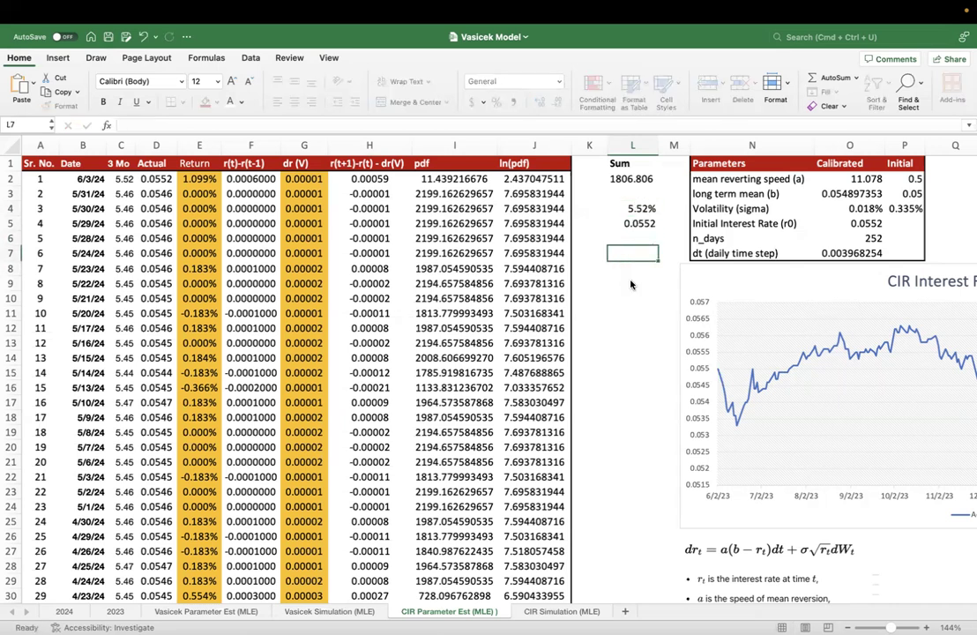
{"action": "type", "text": "=5.52/100"}
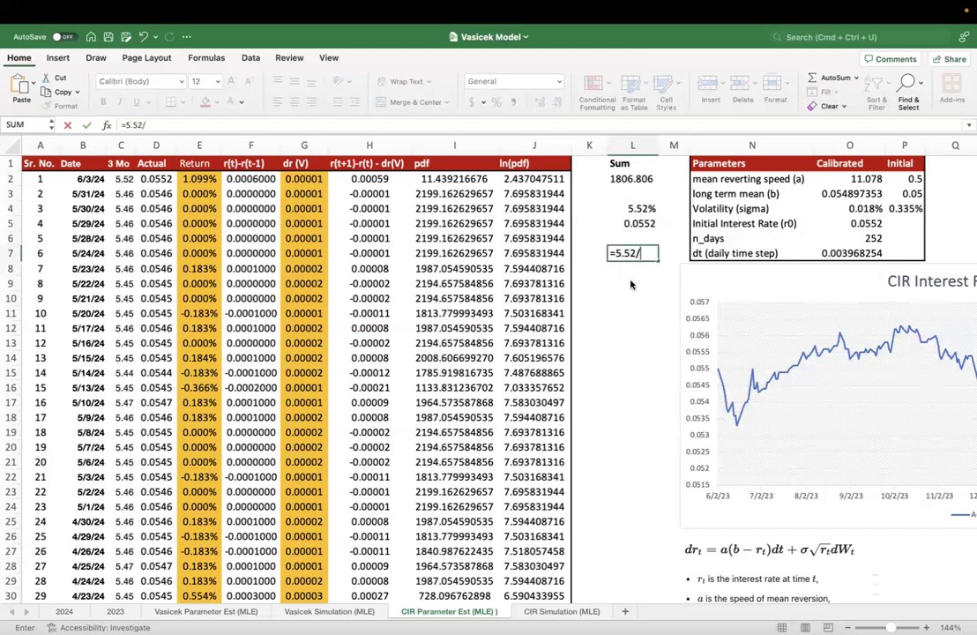
{"action": "key", "text": "Return"}
- Compare the trial entries in L4, L5 and L7, and clear them all from beneath the Sum
{"action": "key", "text": "Up"}
{"action": "key", "text": "Up"}
{"action": "key", "text": "Up"}
{"action": "key", "text": "Down"}
{"action": "key", "text": "Up"}
{"action": "key", "text": "Up"}
{"action": "key", "text": "Down"}
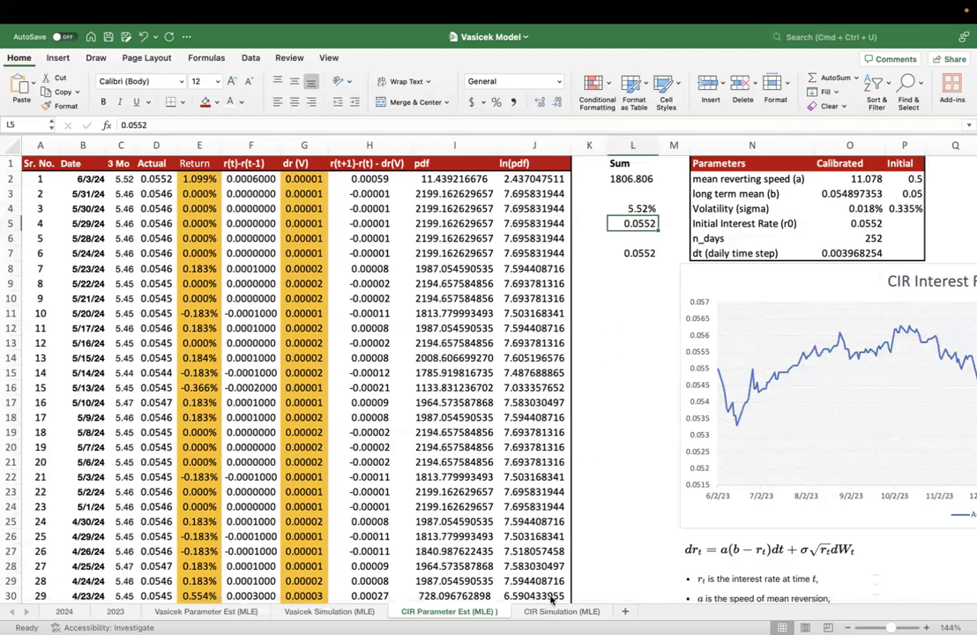
{"action": "left_click_drag", "start_coordinate": [632, 208], "coordinate": [635, 298]}
- Compare the 3 Mo rate in C2 with the Actual rate in D2, and review the conversion down the Actual column
{"action": "left_click", "coordinate": [156, 179]}
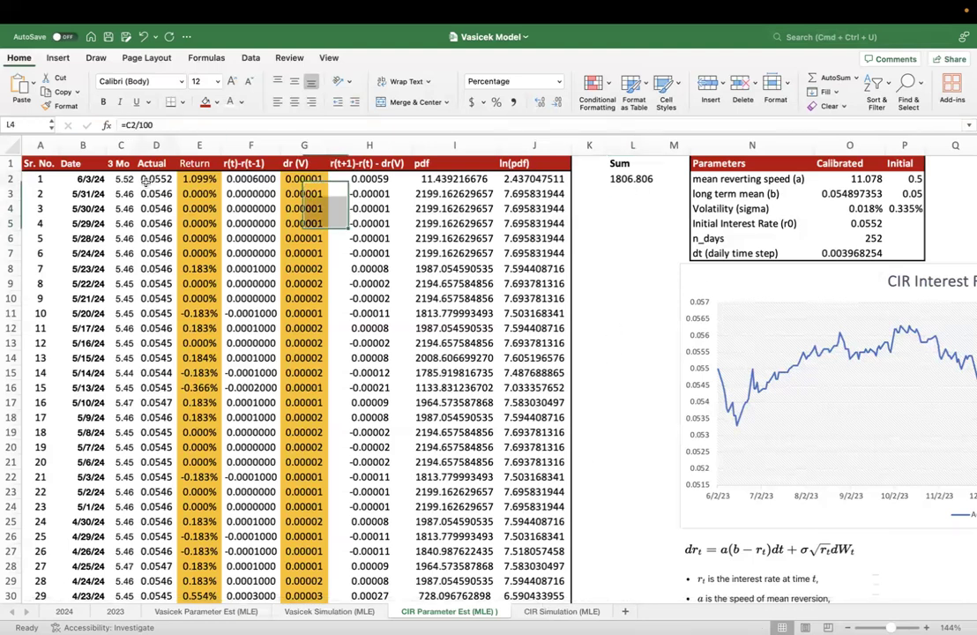
{"action": "left_click", "coordinate": [119, 179]}
{"action": "left_click_drag", "start_coordinate": [155, 179], "coordinate": [150, 343]}
{"action": "left_click", "coordinate": [155, 180]}
{"action": "left_click", "coordinate": [119, 179]}
{"action": "left_click", "coordinate": [155, 180]}
{"action": "left_click", "coordinate": [119, 180]}
{"action": "left_click_drag", "start_coordinate": [155, 179], "coordinate": [157, 276]}
{"action": "left_click", "coordinate": [159, 238]}
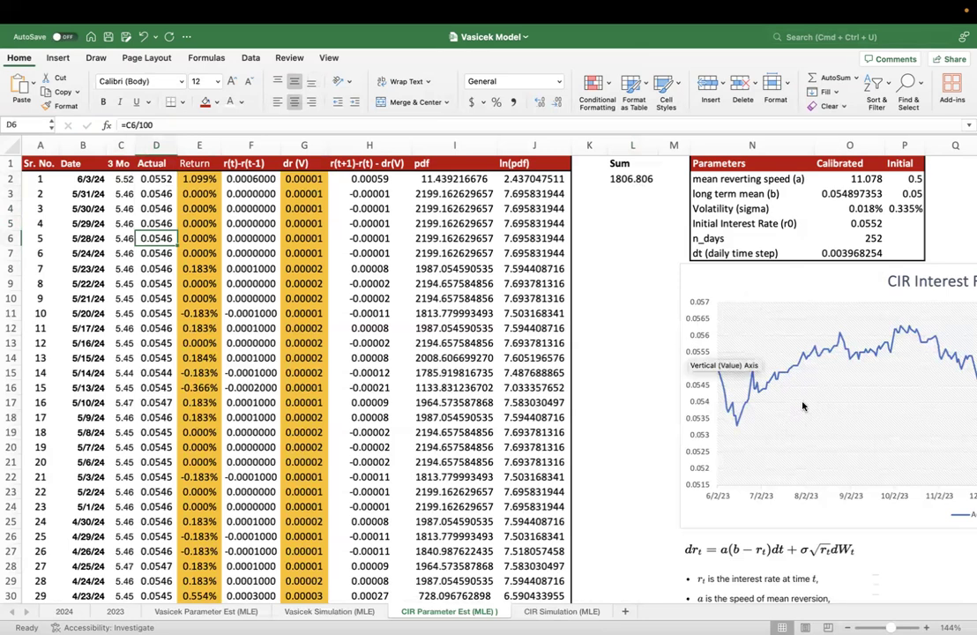
- Examine the whole Actual column and its first entries, ending on the formula in D3
{"action": "left_click", "coordinate": [152, 144]}
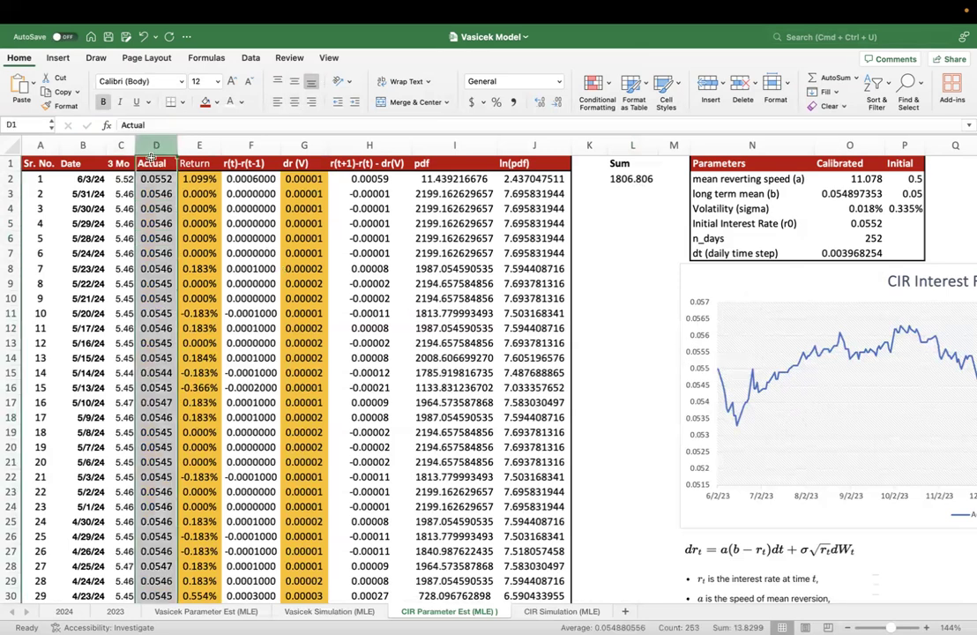
{"action": "left_click", "coordinate": [153, 180]}
{"action": "left_click_drag", "start_coordinate": [153, 180], "coordinate": [161, 292]}
{"action": "left_click", "coordinate": [169, 193]}
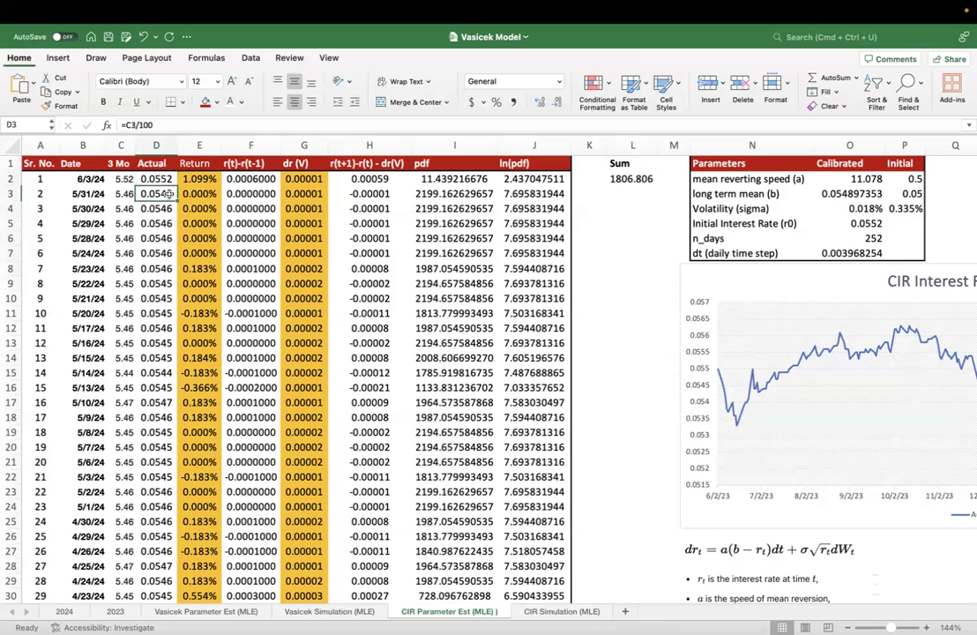
- Inspect the Return formula in E2 and its referenced cells, leaving it unchanged
{"action": "left_click", "coordinate": [211, 181]}
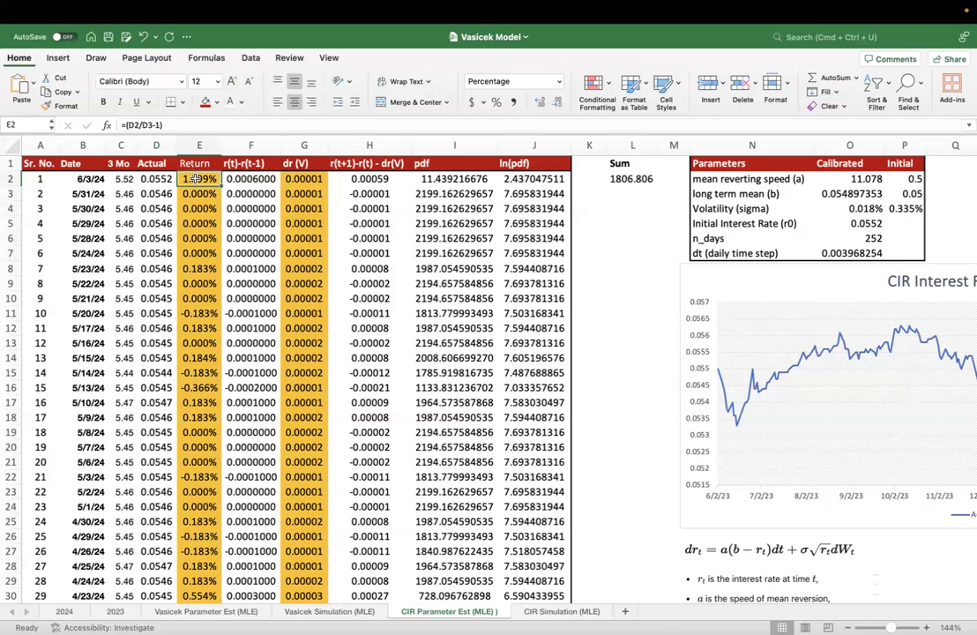
{"action": "double_click", "coordinate": [199, 179]}
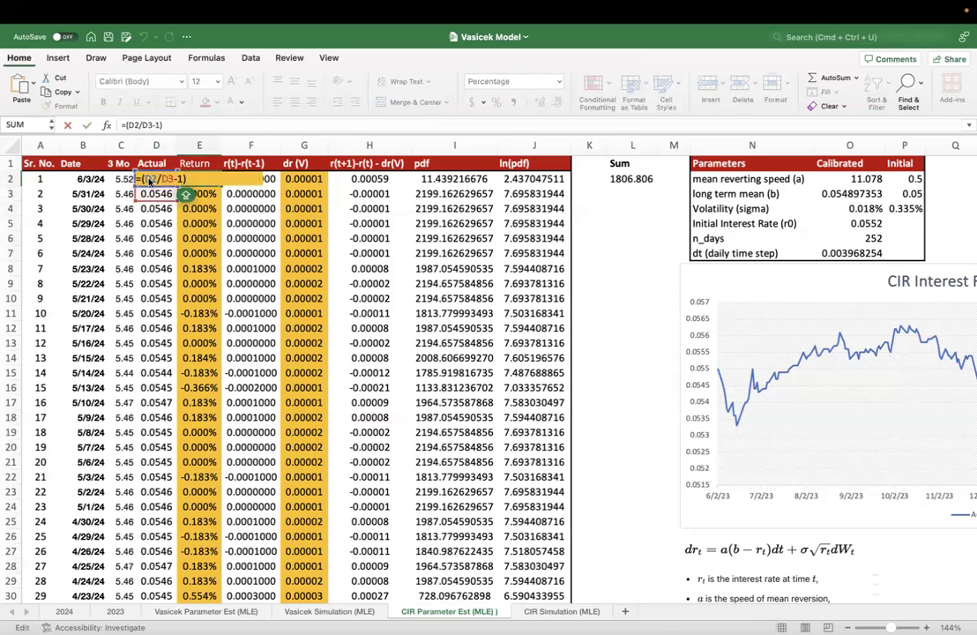
{"action": "mouse_move", "coordinate": [152, 182]}
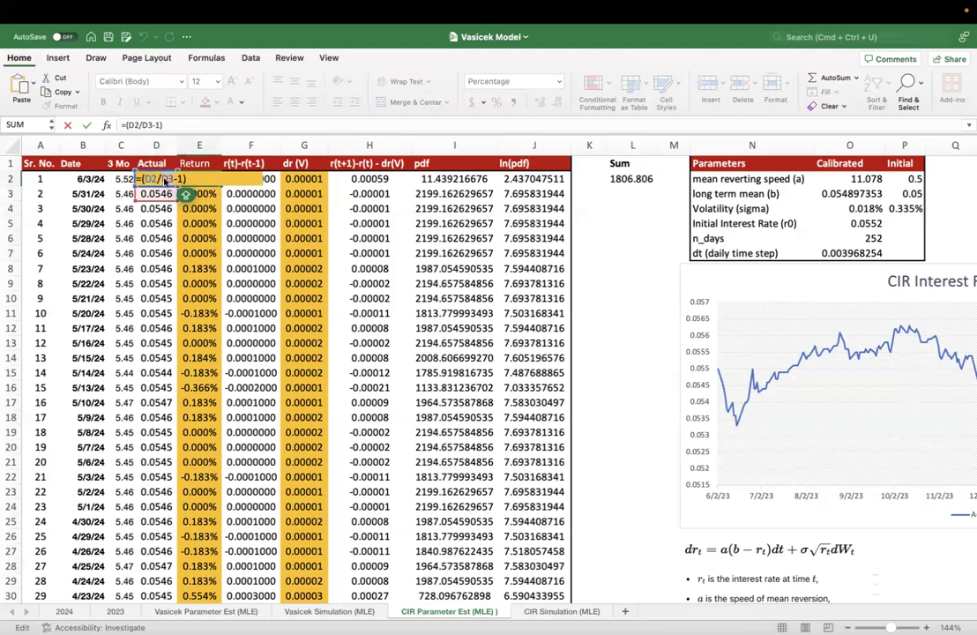
{"action": "key", "text": "Return"}
- Compare the date, 3 Mo and Actual entries for 6/3/24 in row 2 with those for 5/31/24 in row 3
{"action": "left_click", "coordinate": [164, 180]}
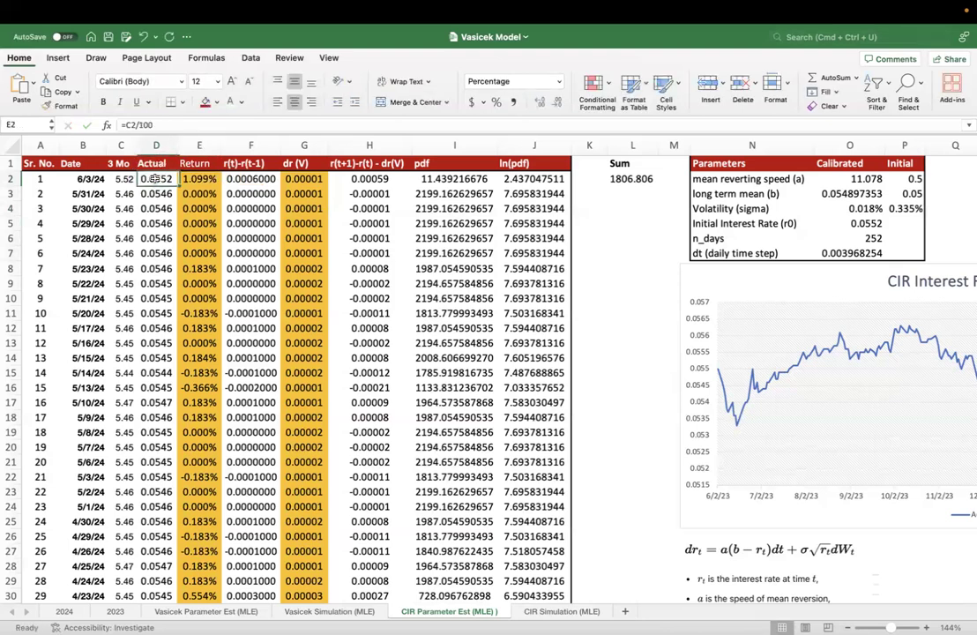
{"action": "left_click_drag", "start_coordinate": [88, 179], "coordinate": [128, 179]}
{"action": "left_click", "coordinate": [154, 179]}
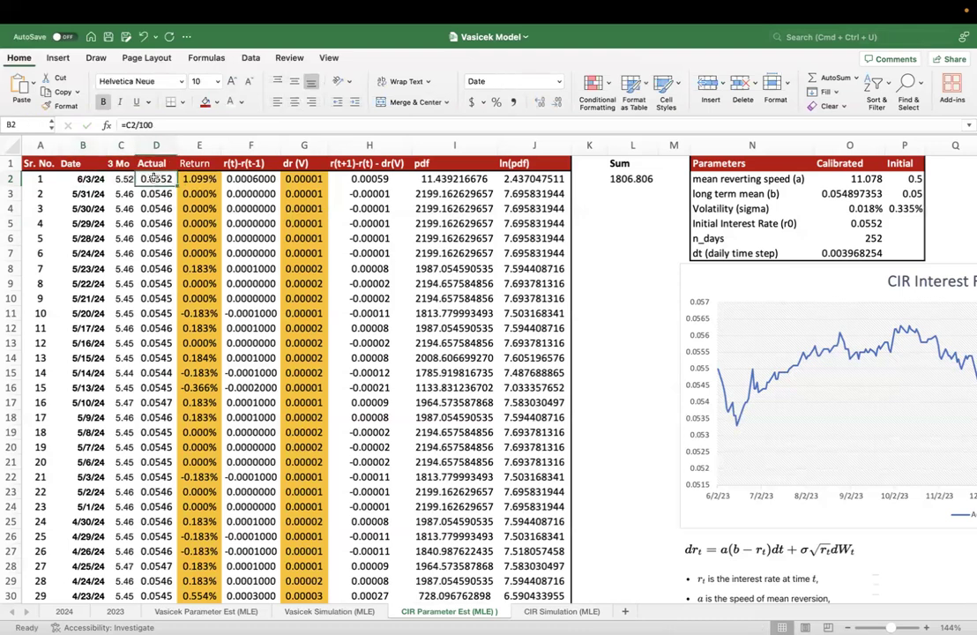
{"action": "left_click", "coordinate": [155, 193]}
{"action": "left_click_drag", "start_coordinate": [95, 191], "coordinate": [137, 195]}
{"action": "left_click", "coordinate": [140, 179]}
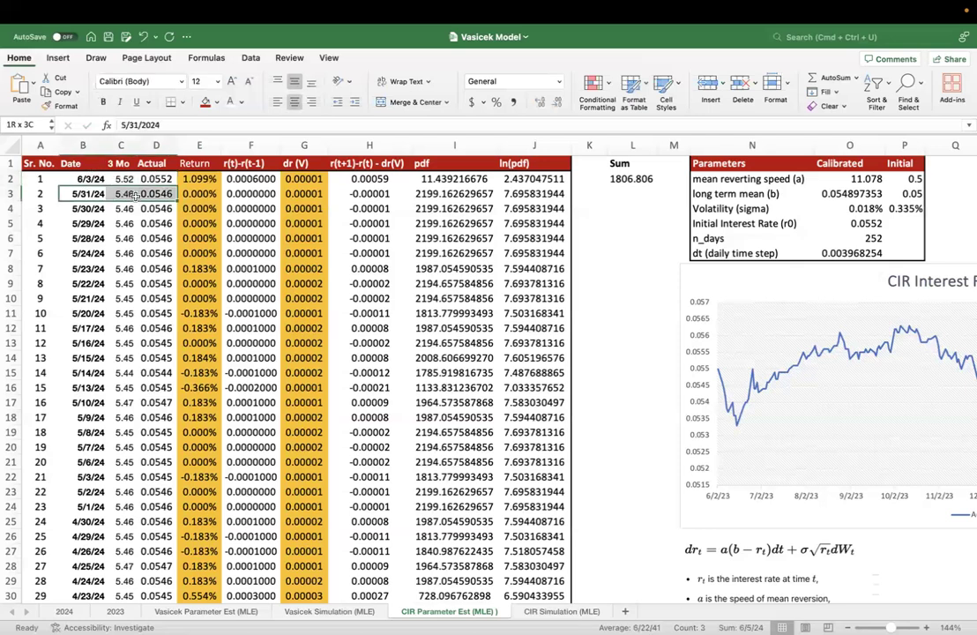
- Reexamine the Return formula in E2 against D2 and D3, exit without editing it, and return to D2
{"action": "double_click", "coordinate": [192, 179]}
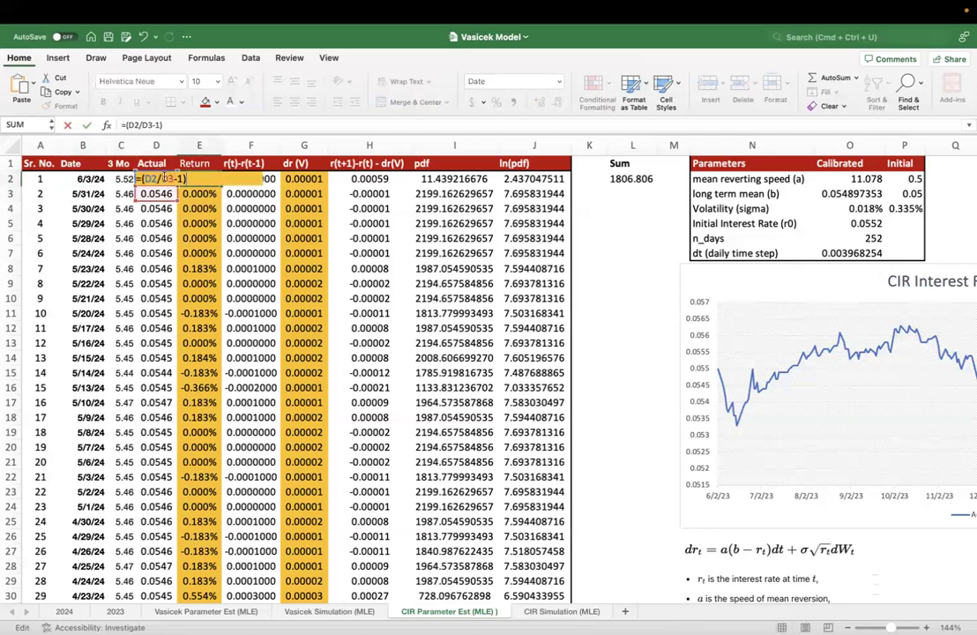
{"action": "left_click", "coordinate": [159, 179]}
{"action": "left_click", "coordinate": [155, 194]}
{"action": "double_click", "coordinate": [202, 177]}
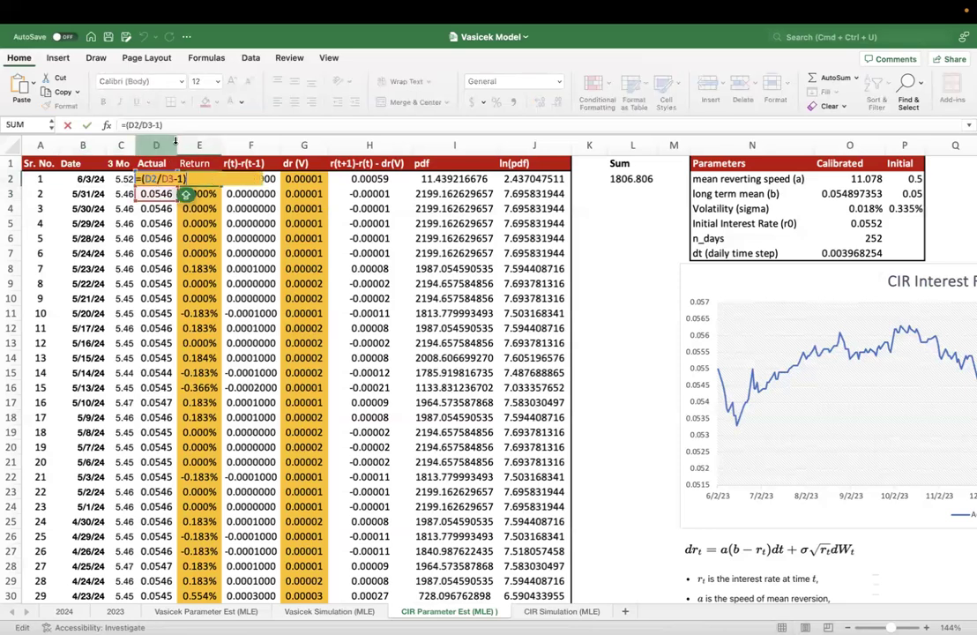
{"action": "left_click_drag", "start_coordinate": [141, 126], "coordinate": [183, 141]}
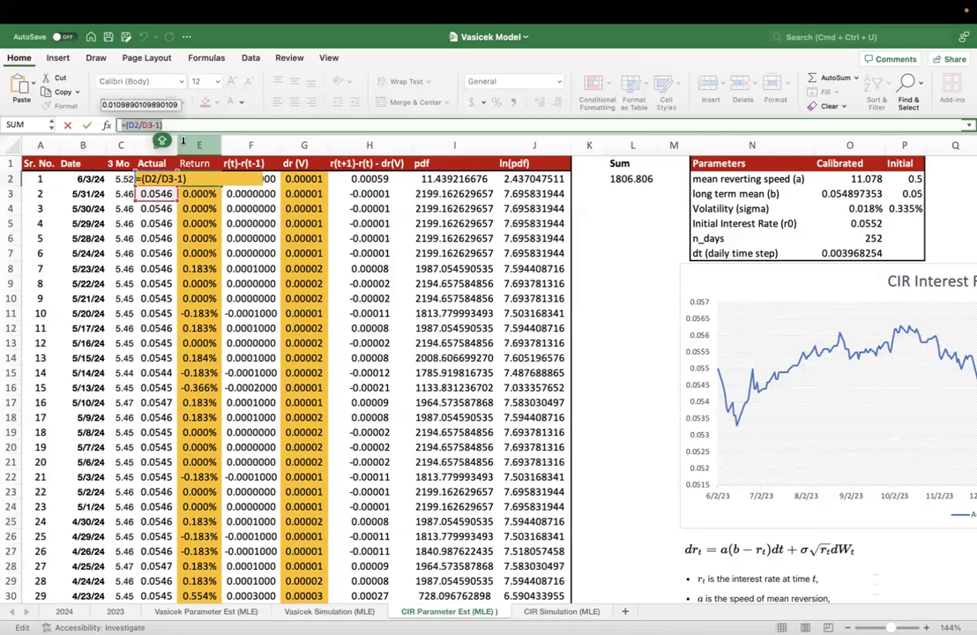
{"action": "key", "text": "Escape"}
{"action": "left_click", "coordinate": [157, 179]}
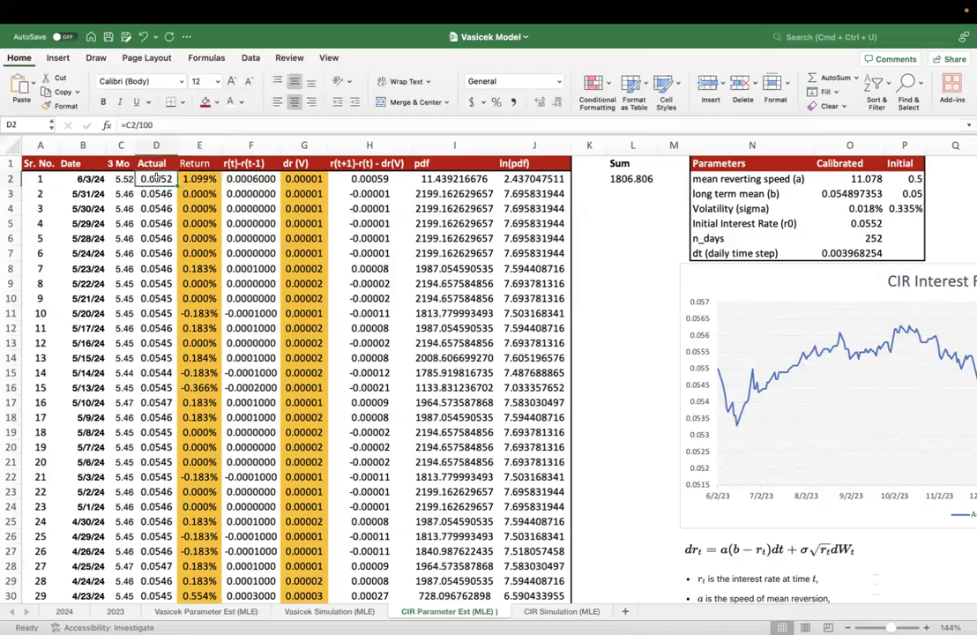
- Compare the Return formulas in E2, E3 and E4 with the Actual rates they reference, leaving them unedited
{"action": "left_click", "coordinate": [155, 193]}
{"action": "double_click", "coordinate": [202, 179]}
{"action": "key", "text": "Escape"}
{"action": "double_click", "coordinate": [203, 193]}
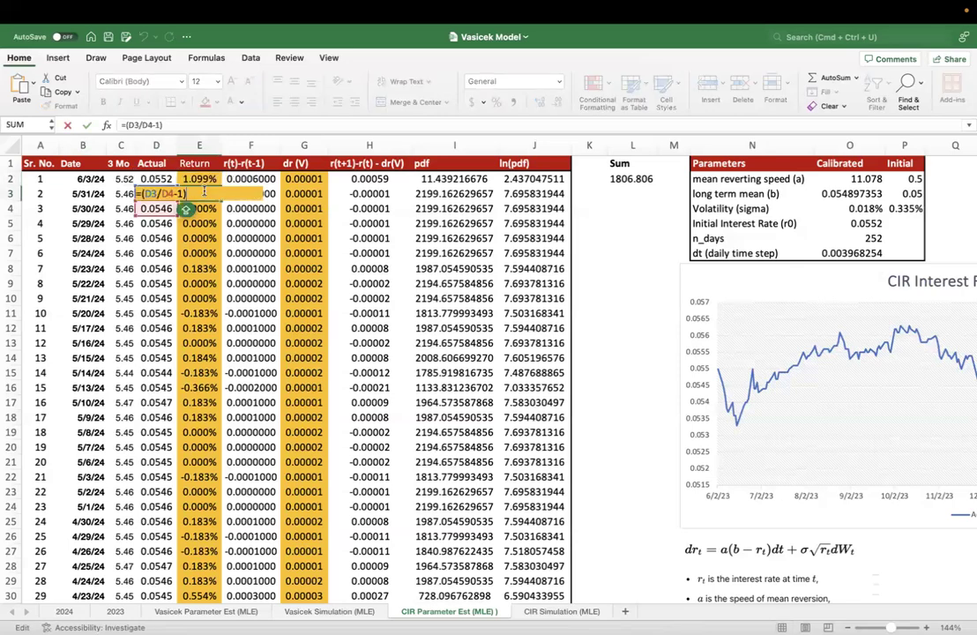
{"action": "key", "text": "Escape"}
{"action": "double_click", "coordinate": [206, 209]}
{"action": "key", "text": "Escape"}
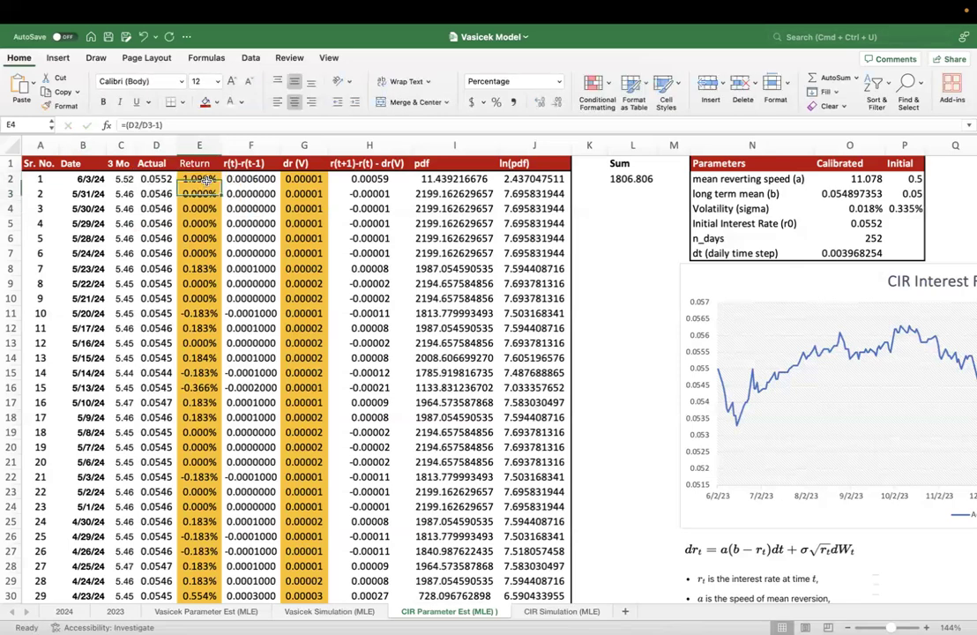
- Examine the Return column from its first entries to its end and go back to E2
{"action": "left_click_drag", "start_coordinate": [201, 179], "coordinate": [205, 347]}
{"action": "key", "text": "ctrl+Down"}
{"action": "key", "text": "ctrl+Up"}
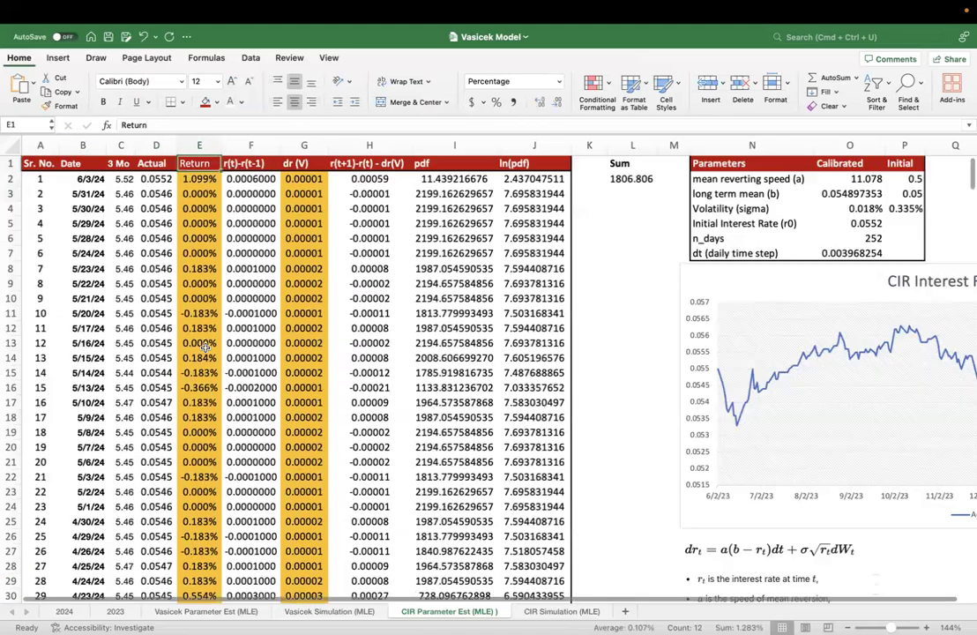
{"action": "key", "text": "Down"}
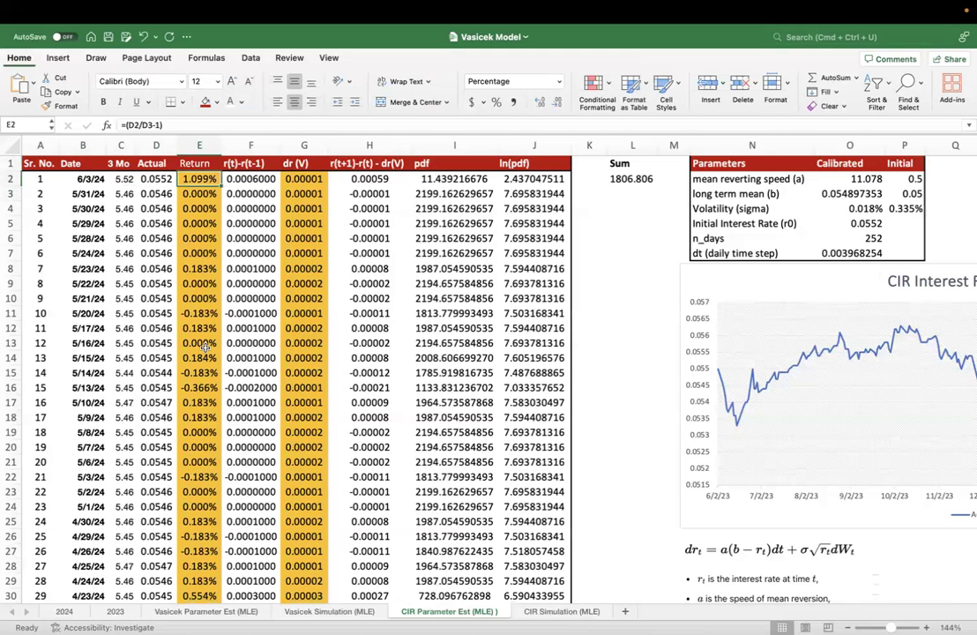
- Examine the CIR equation below the chart and the initial Volatility (sigma) formula in P4
{"action": "scroll", "coordinate": [520, 452], "scroll_direction": "down", "scroll_amount": 3}
{"action": "scroll", "coordinate": [520, 453], "scroll_direction": "right", "scroll_amount": 3}
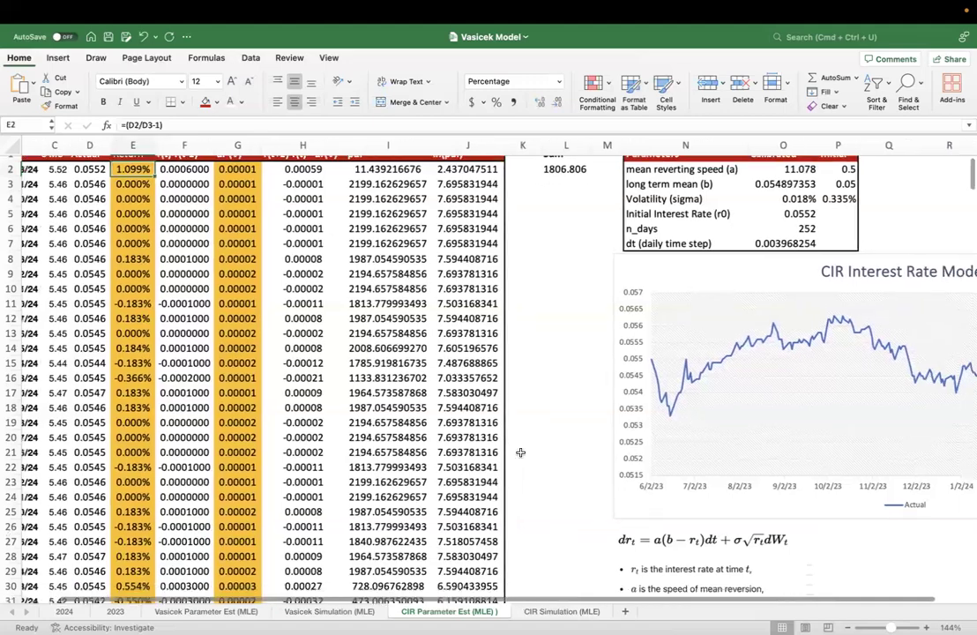
{"action": "scroll", "coordinate": [569, 509], "scroll_direction": "up", "scroll_amount": 1}
{"action": "scroll", "coordinate": [569, 510], "scroll_direction": "right", "scroll_amount": 3}
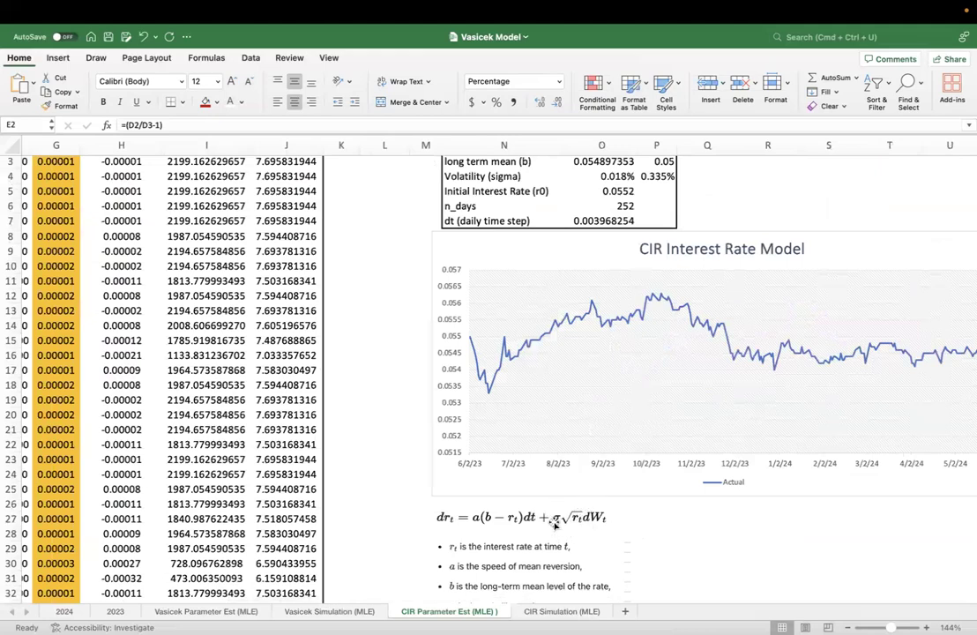
{"action": "scroll", "coordinate": [546, 523], "scroll_direction": "up", "scroll_amount": 2}
{"action": "scroll", "coordinate": [547, 523], "scroll_direction": "left", "scroll_amount": 10}
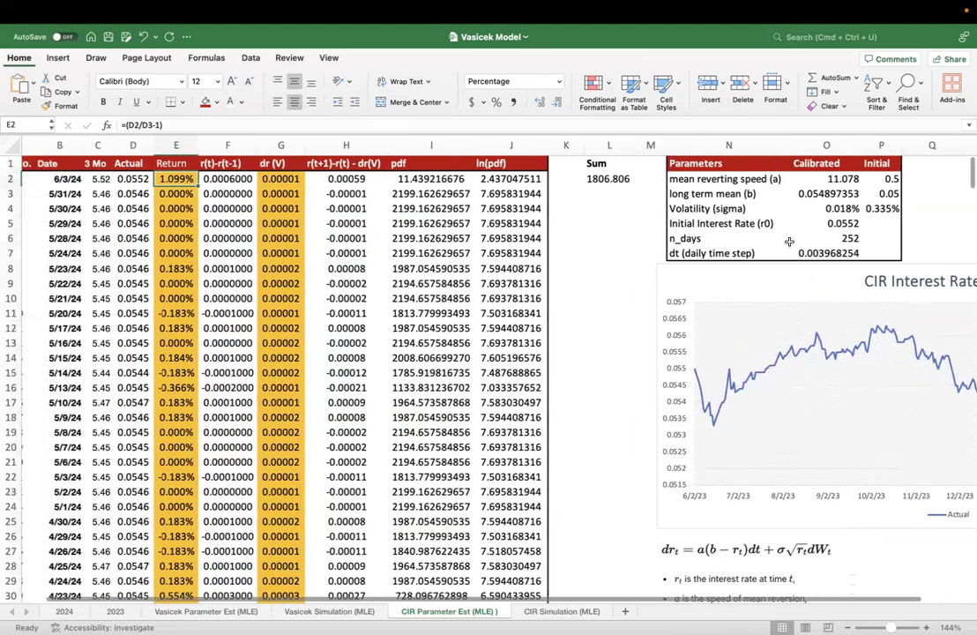
{"action": "left_click", "coordinate": [881, 209]}
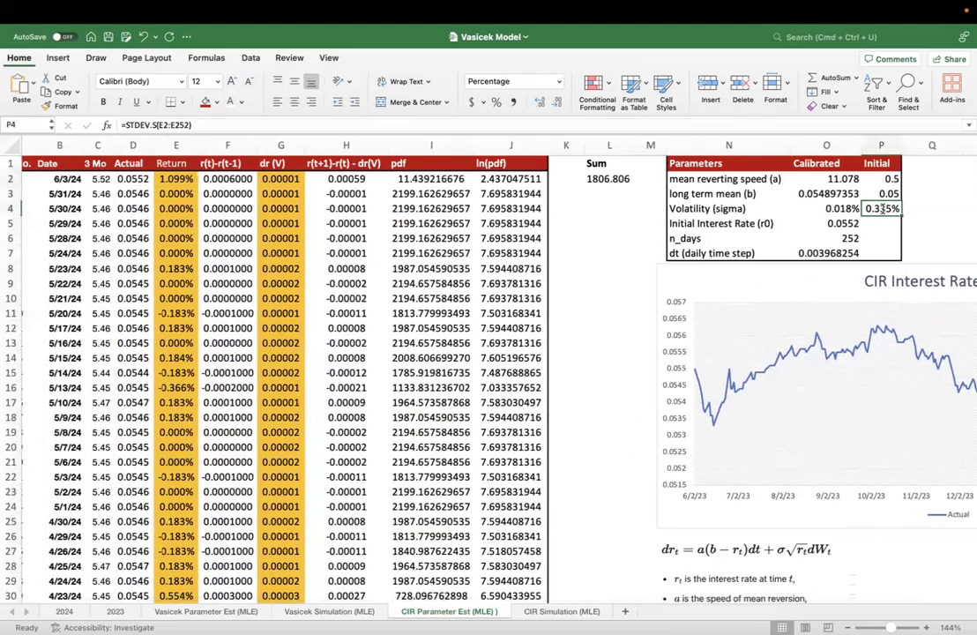
{"action": "double_click", "coordinate": [881, 209]}
{"action": "key", "text": "Escape"}
- Enter =STDEV.S(E2:E252) as the initial Volatility (sigma) in P4
{"action": "type", "text": "=STD"}
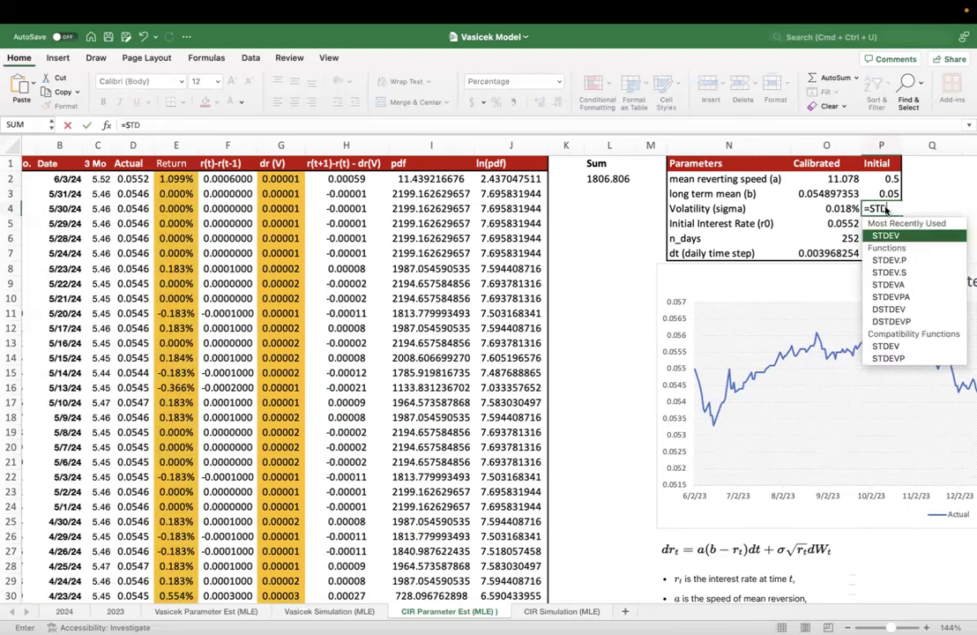
{"action": "key", "text": "Down"}
{"action": "key", "text": "Down"}
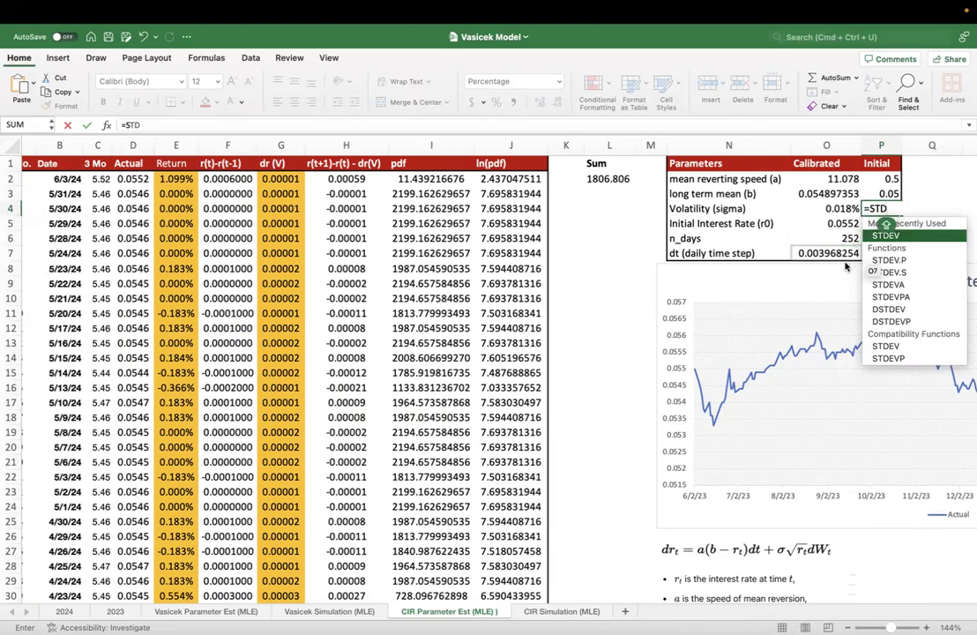
{"action": "double_click", "coordinate": [893, 272]}
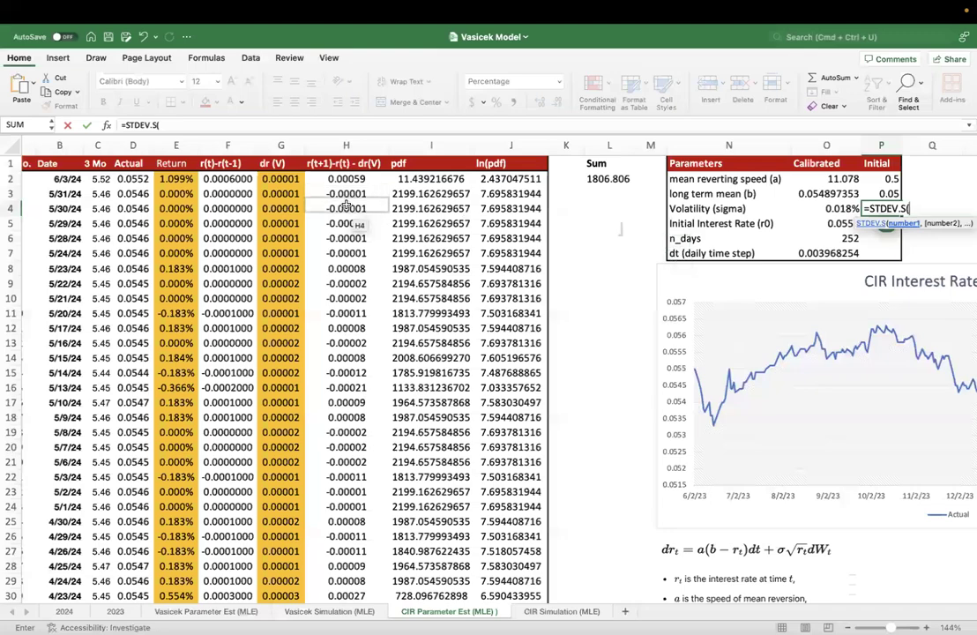
{"action": "left_click", "coordinate": [181, 179]}
{"action": "key", "text": "ctrl+shift+Down"}
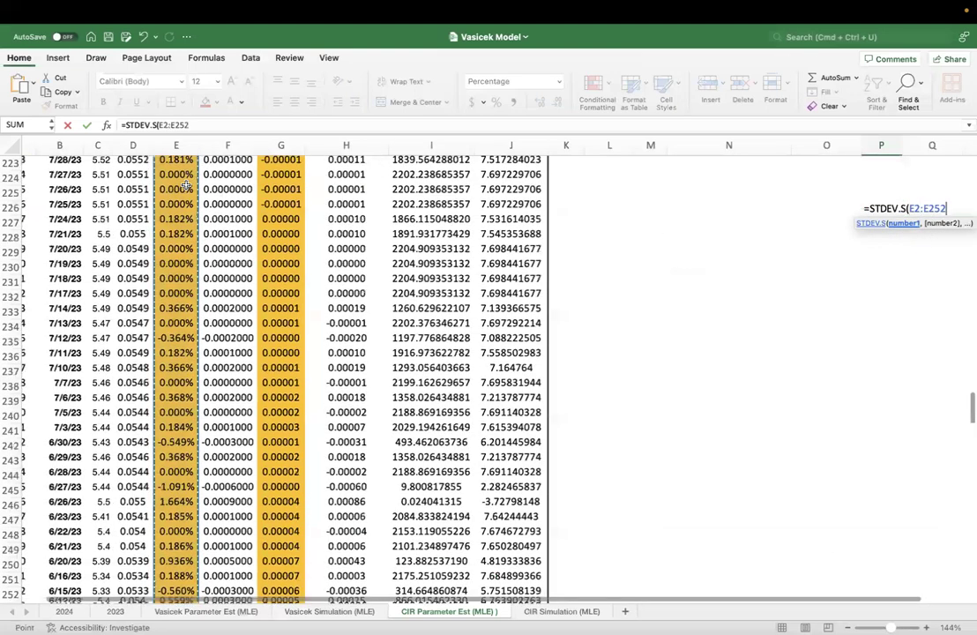
{"action": "key", "text": "Return"}
{"action": "key", "text": "Up"}
{"action": "scroll", "coordinate": [186, 187], "scroll_direction": "up", "scroll_amount": 3}
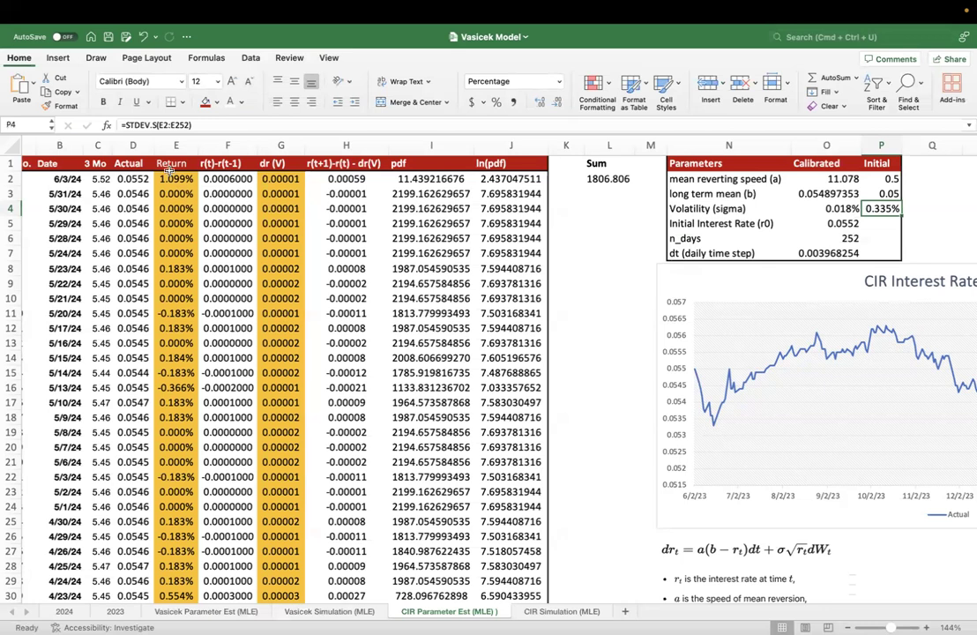
- Compare the Actual column with the 3 Mo column through the conversion formula in D2
{"action": "left_click", "coordinate": [131, 146]}
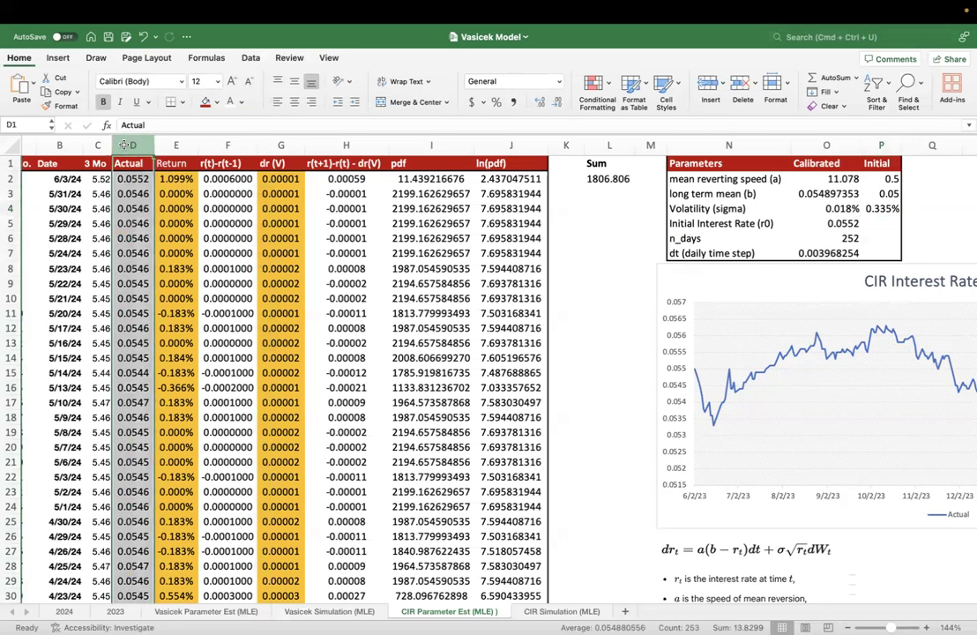
{"action": "left_click", "coordinate": [132, 179]}
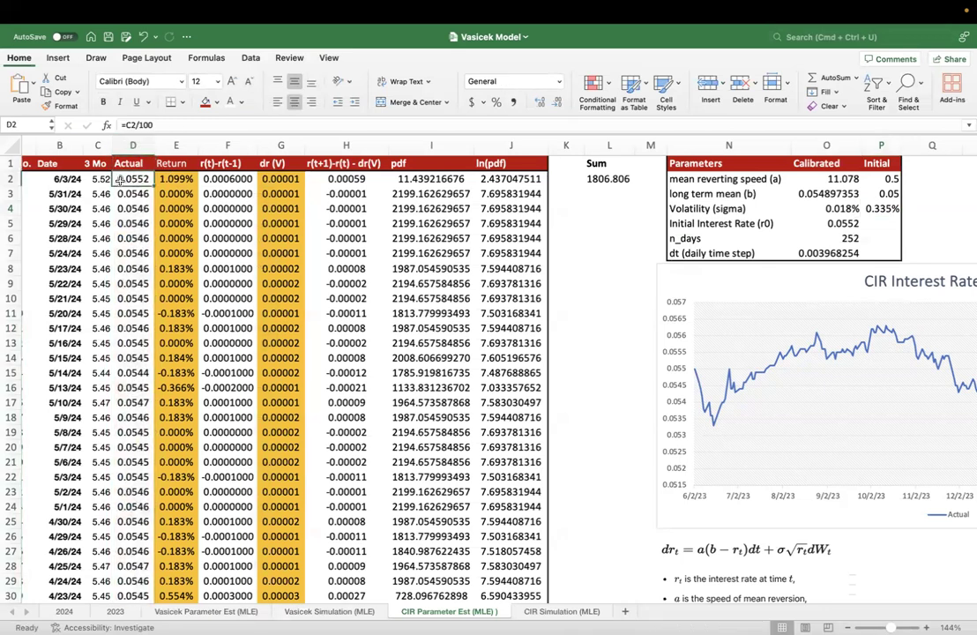
{"action": "left_click", "coordinate": [98, 145]}
{"action": "left_click", "coordinate": [125, 177]}
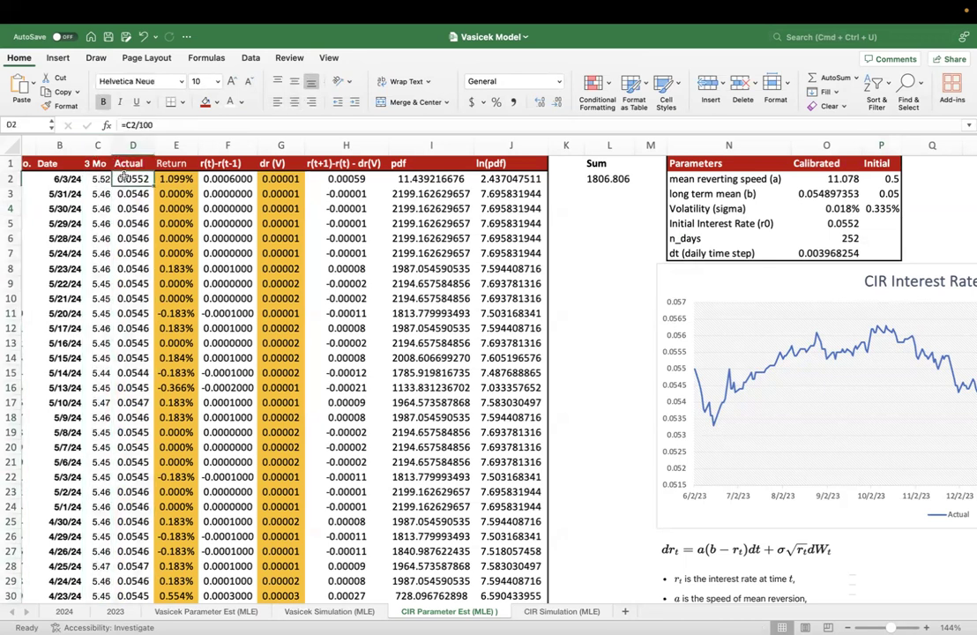
- Examine the Return column, its formula in E2 and the volatility formula in P4 that uses it
{"action": "left_click", "coordinate": [174, 146]}
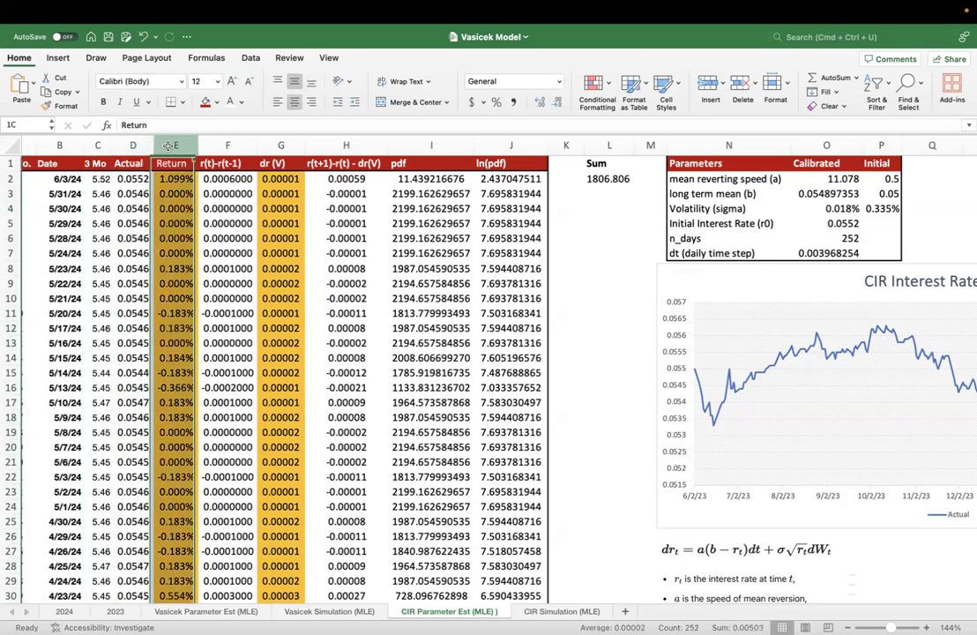
{"action": "left_click", "coordinate": [172, 179]}
{"action": "double_click", "coordinate": [172, 179]}
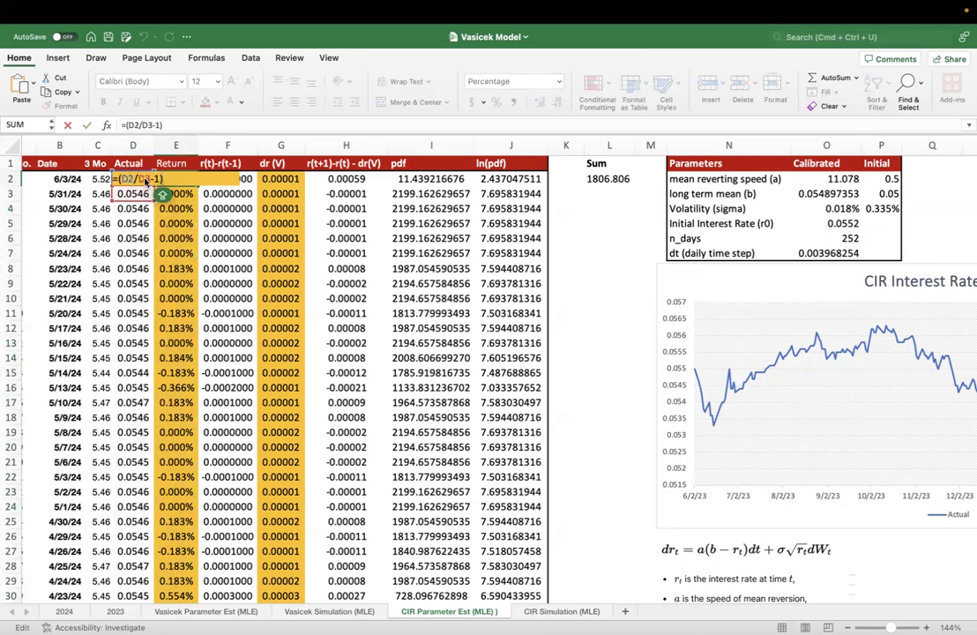
{"action": "key", "text": "Escape"}
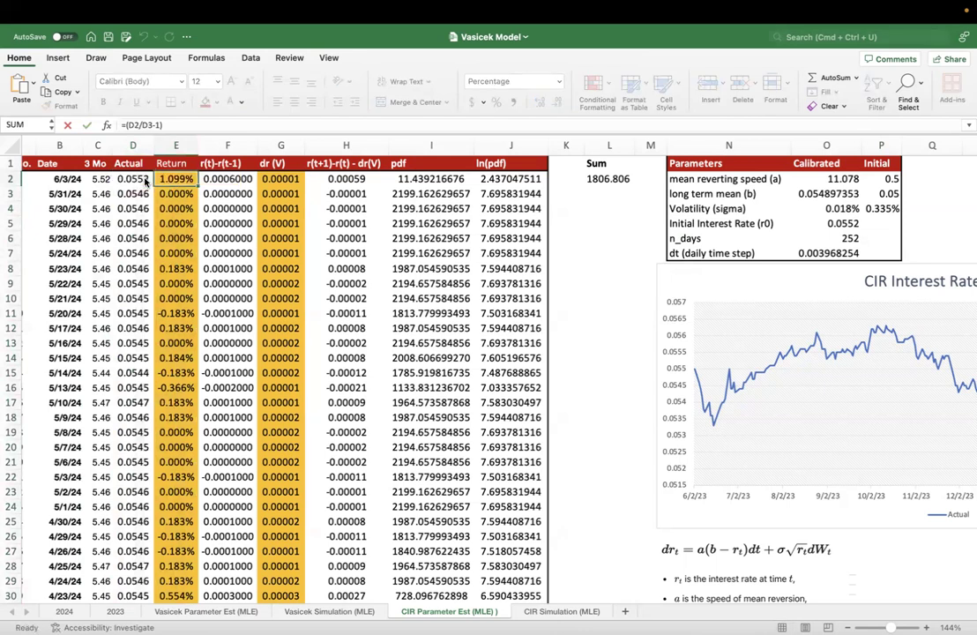
{"action": "double_click", "coordinate": [894, 208]}
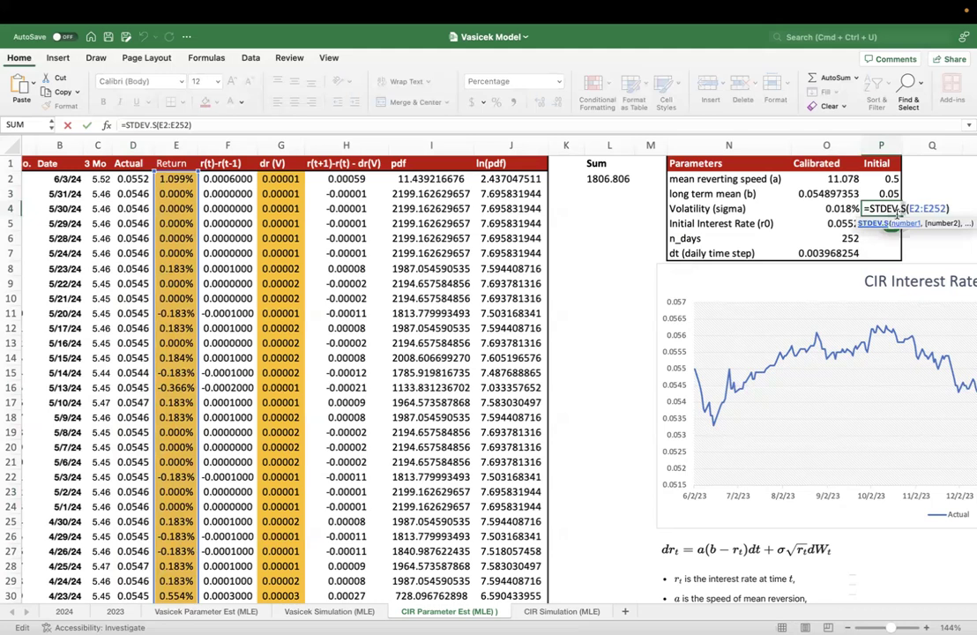
{"action": "key", "text": "Escape"}
- Try starting a standard deviation formula in P5, look over the available functions, and clear the entry
{"action": "left_click", "coordinate": [881, 225]}
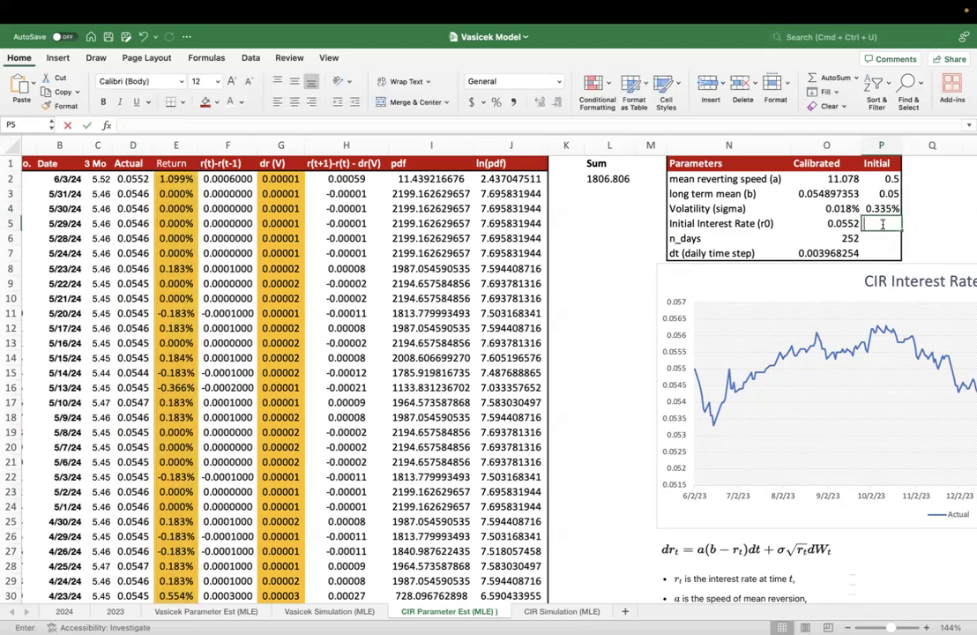
{"action": "type", "text": "=STD"}
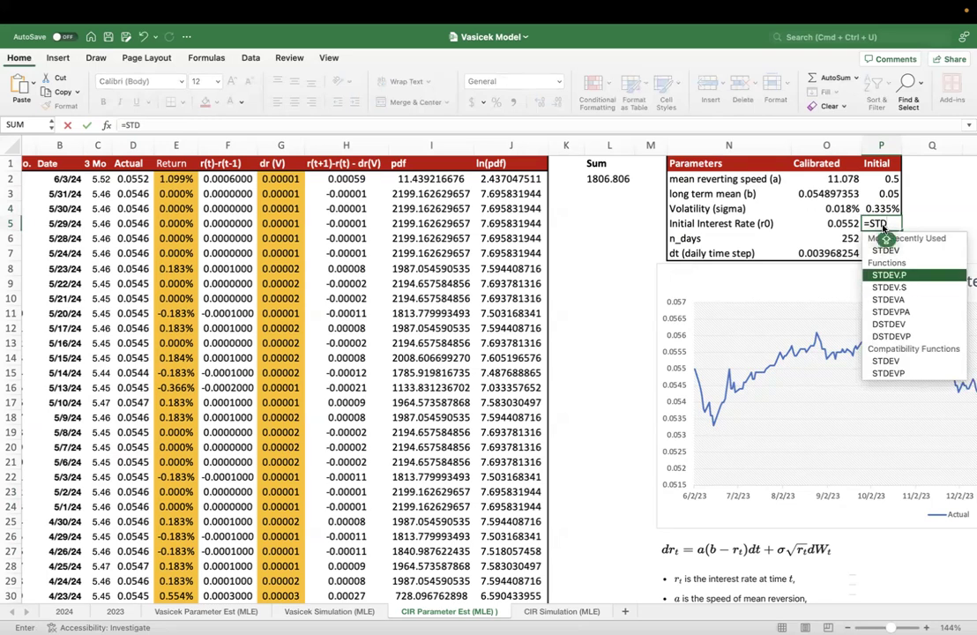
{"action": "key", "text": "Down"}
{"action": "key", "text": "Escape"}
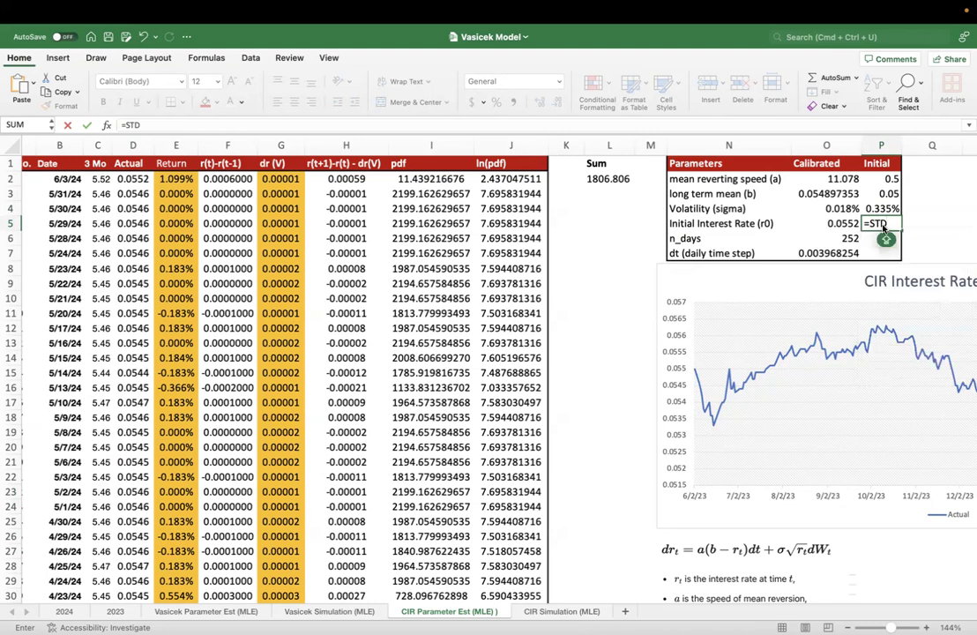
{"action": "left_click", "coordinate": [56, 142]}
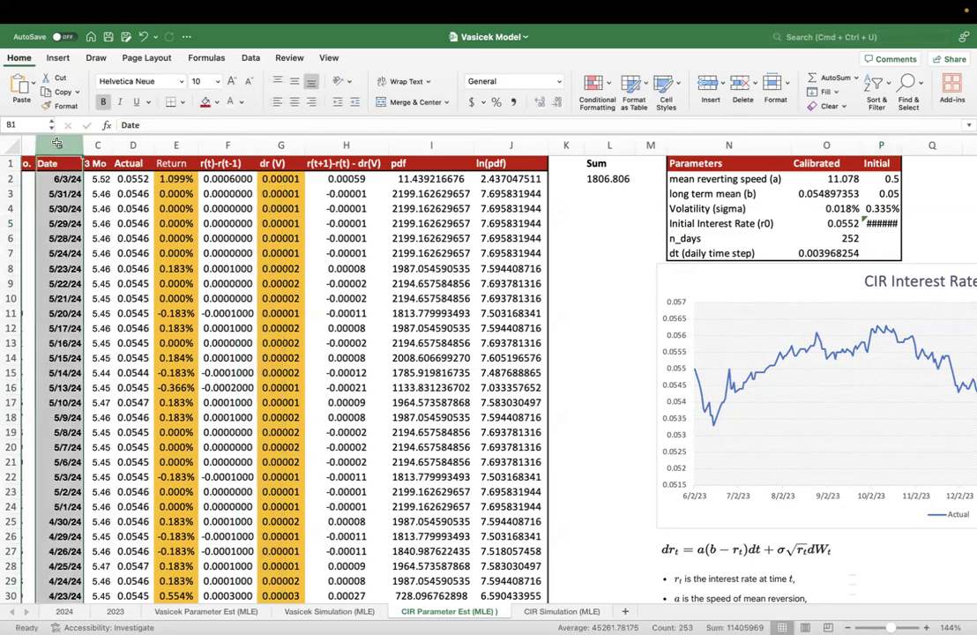
{"action": "left_click", "coordinate": [896, 223]}
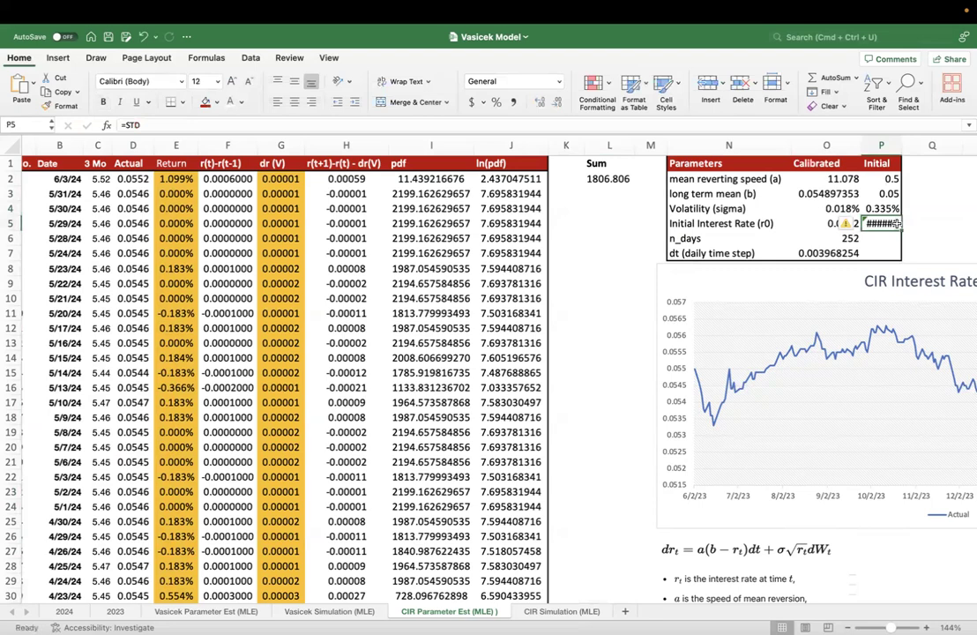
{"action": "key", "text": "Escape"}
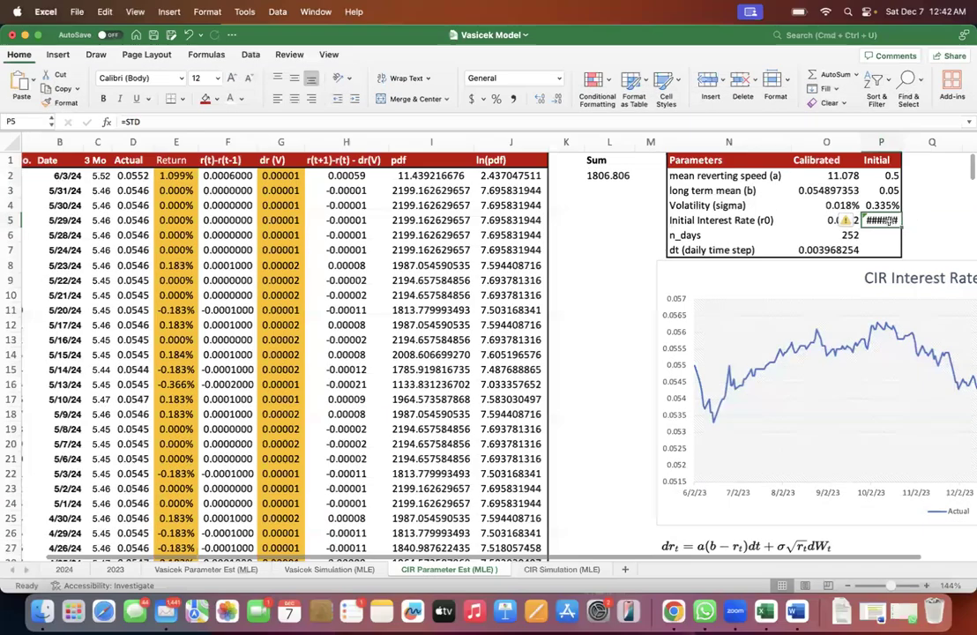
{"action": "key", "text": "Delete"}
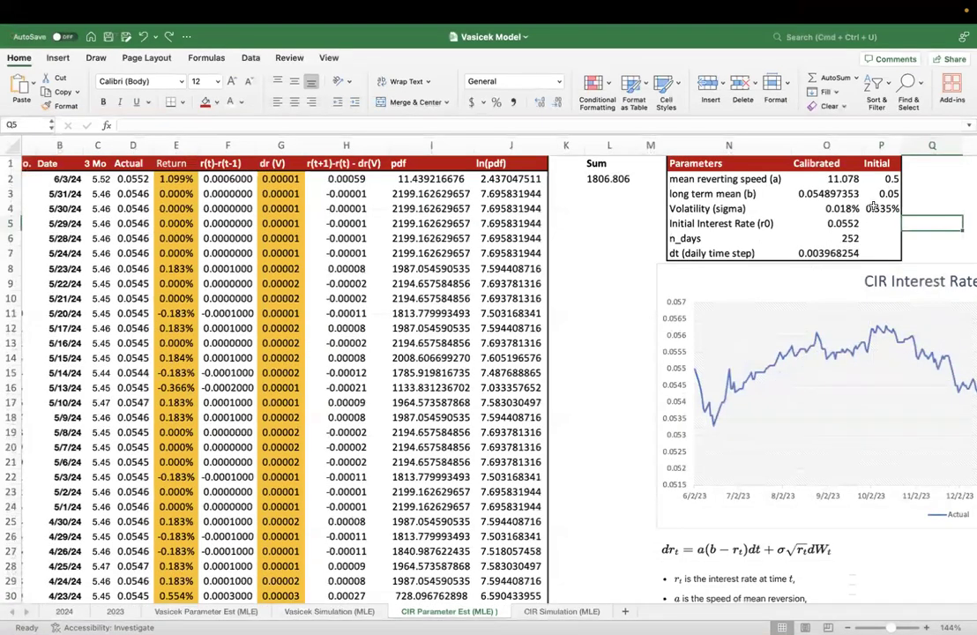
- Reexamine the STDEV.S function and its Return range in the P4 volatility formula without editing it
{"action": "double_click", "coordinate": [873, 208]}
{"action": "left_click_drag", "start_coordinate": [870, 208], "coordinate": [906, 209]}
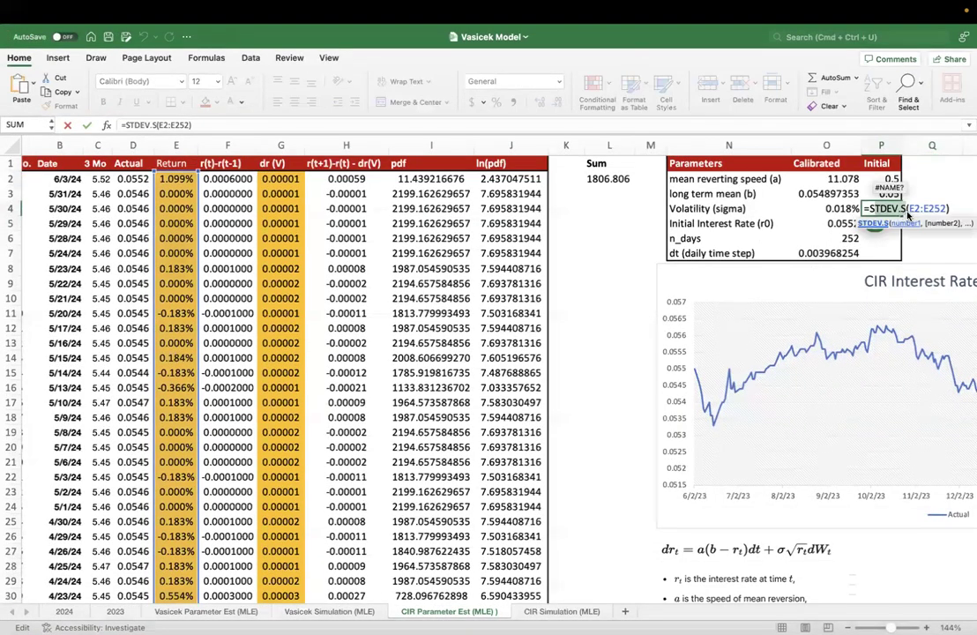
{"action": "key", "text": "Escape"}
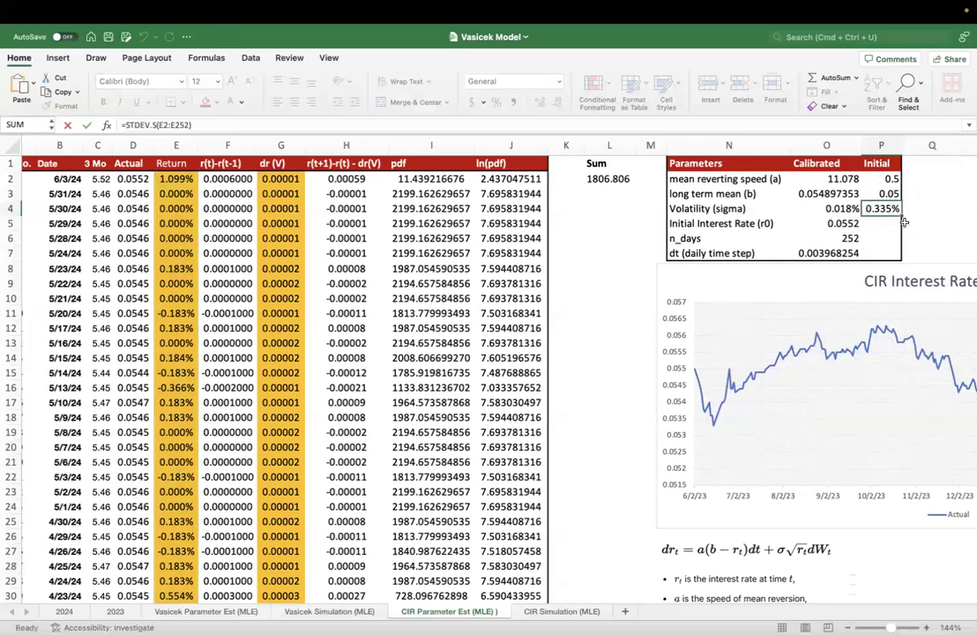
{"action": "double_click", "coordinate": [889, 212]}
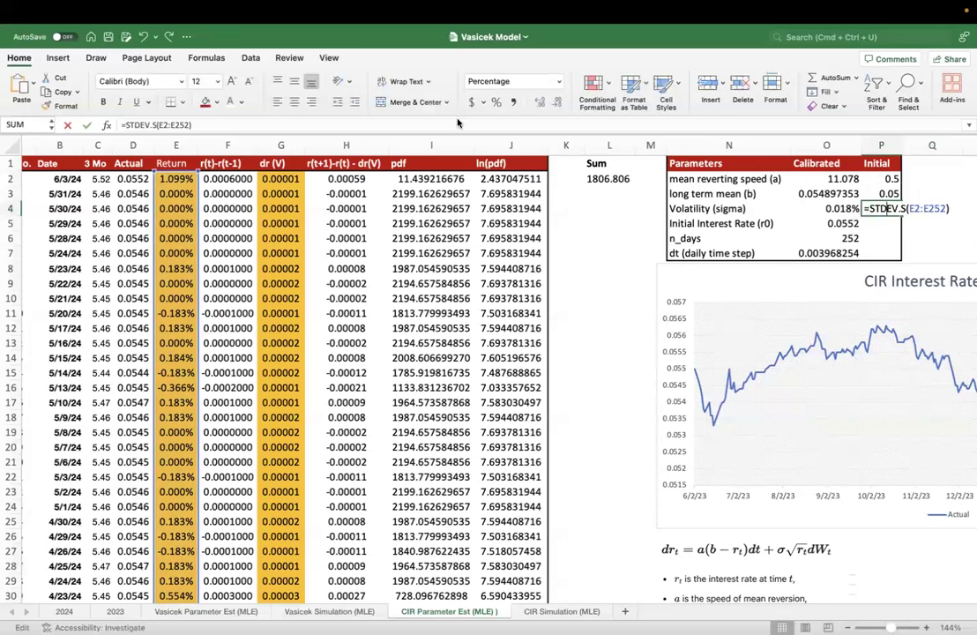
{"action": "key", "text": "Escape"}
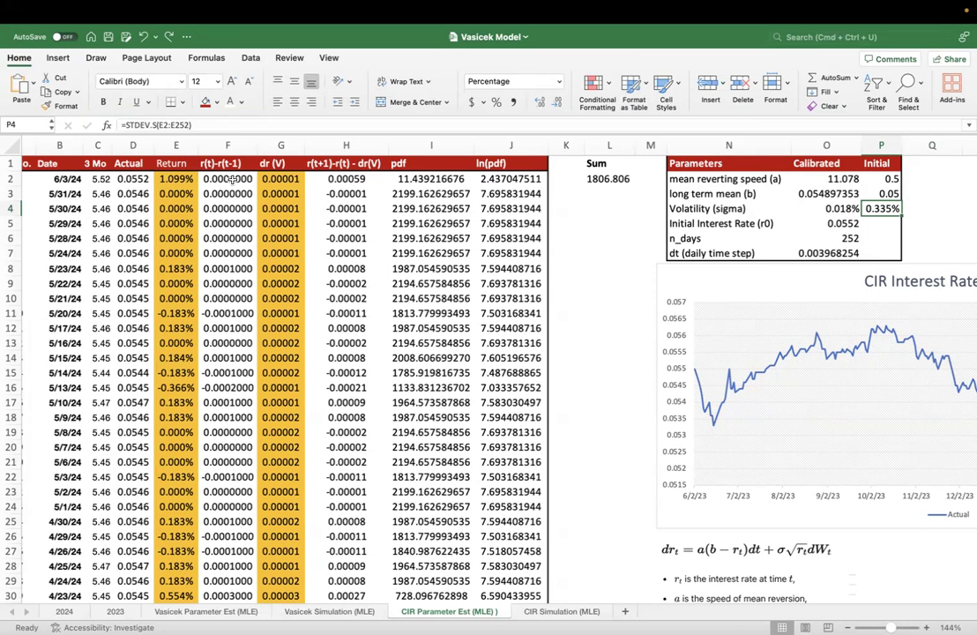
- Examine the r(t)-r(t-1) formula in F2 against the Actual rates in D2:D11 and the CIR equation picture
{"action": "left_click", "coordinate": [231, 179]}
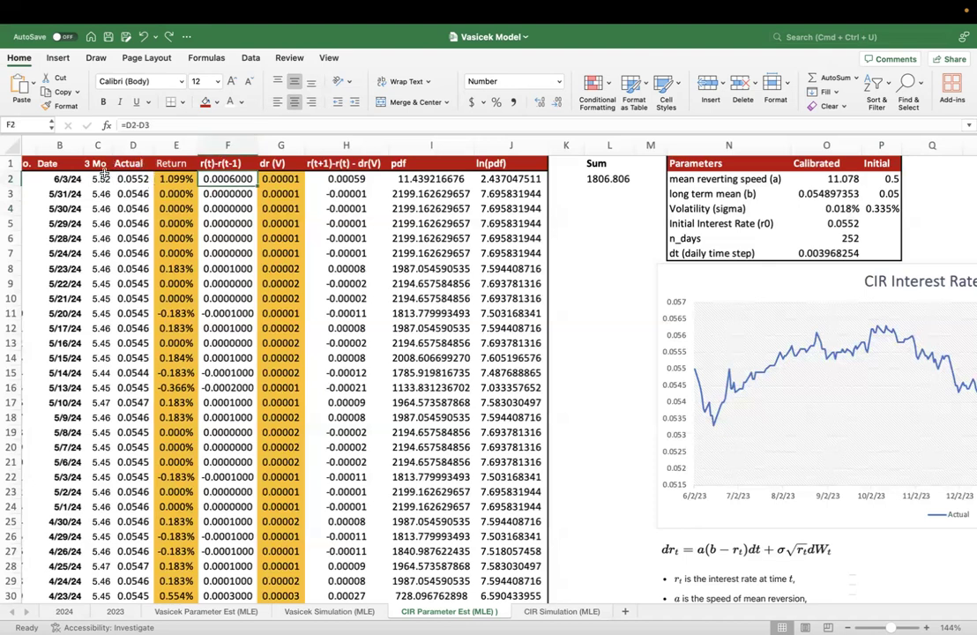
{"action": "left_click_drag", "start_coordinate": [132, 179], "coordinate": [132, 313]}
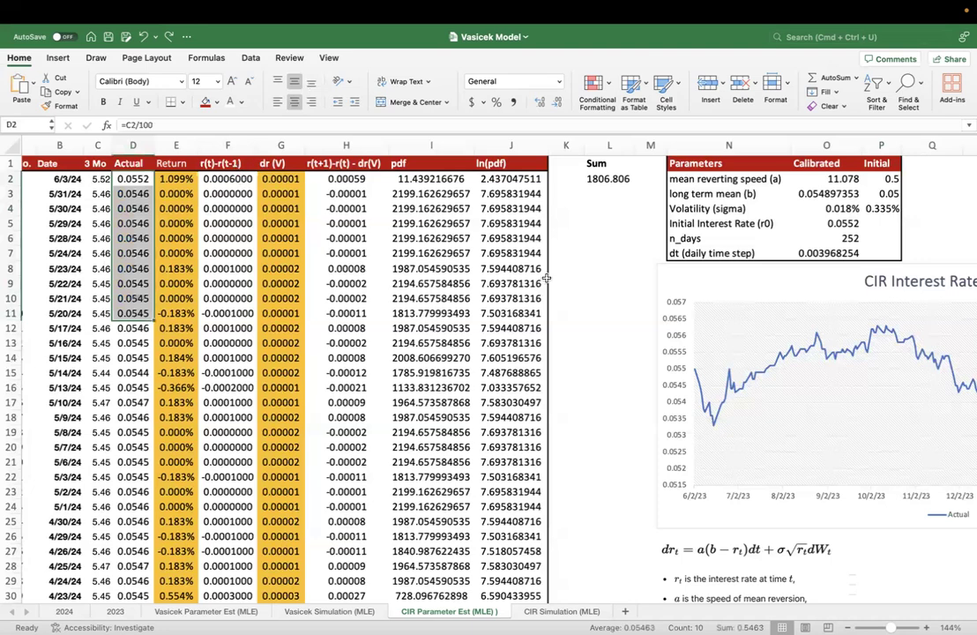
{"action": "left_click", "coordinate": [653, 553]}
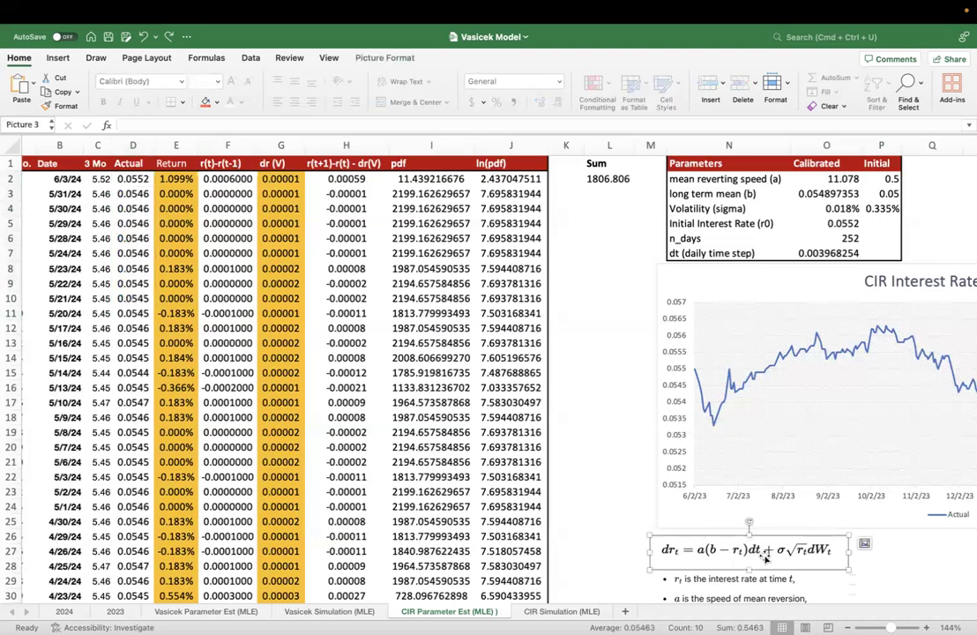
{"action": "scroll", "coordinate": [680, 556], "scroll_direction": "down", "scroll_amount": 3}
{"action": "scroll", "coordinate": [679, 555], "scroll_direction": "right", "scroll_amount": 1}
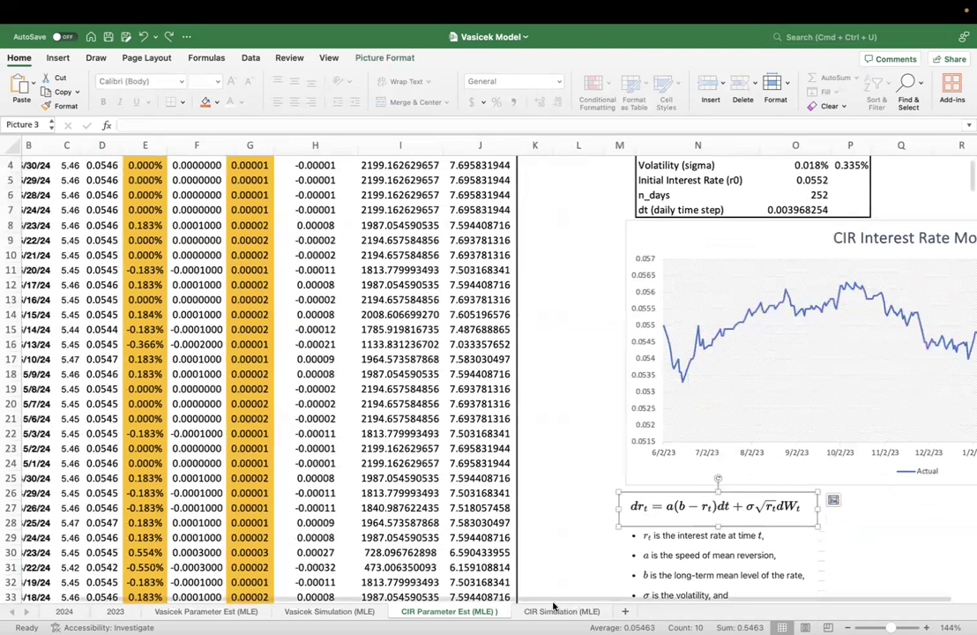
- Compare the dr term in the CIR equation picture with the r(t)-r(t-1) formulas in F2, F3 and F4
{"action": "left_click", "coordinate": [850, 508]}
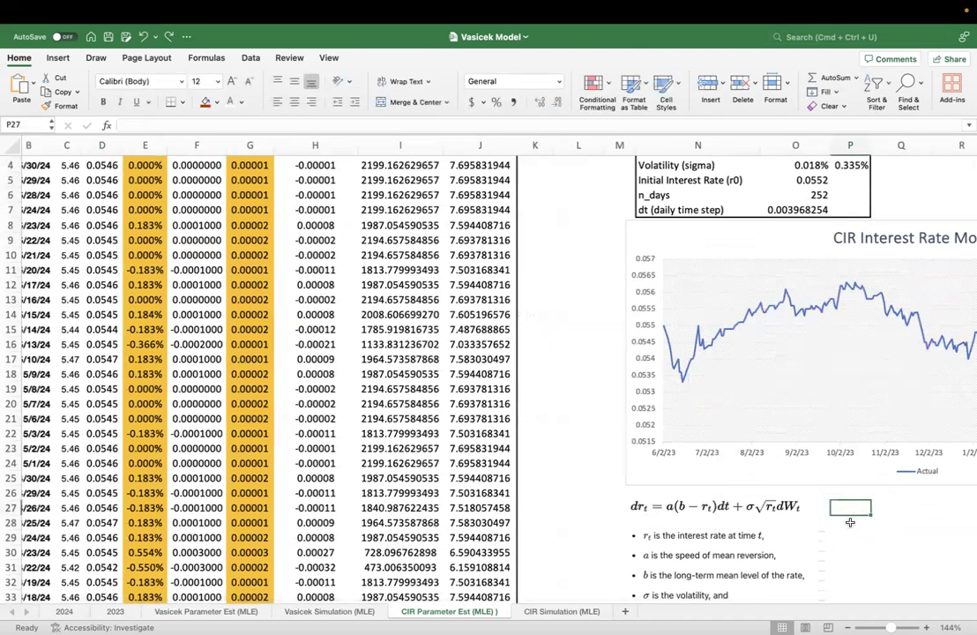
{"action": "left_click", "coordinate": [637, 510]}
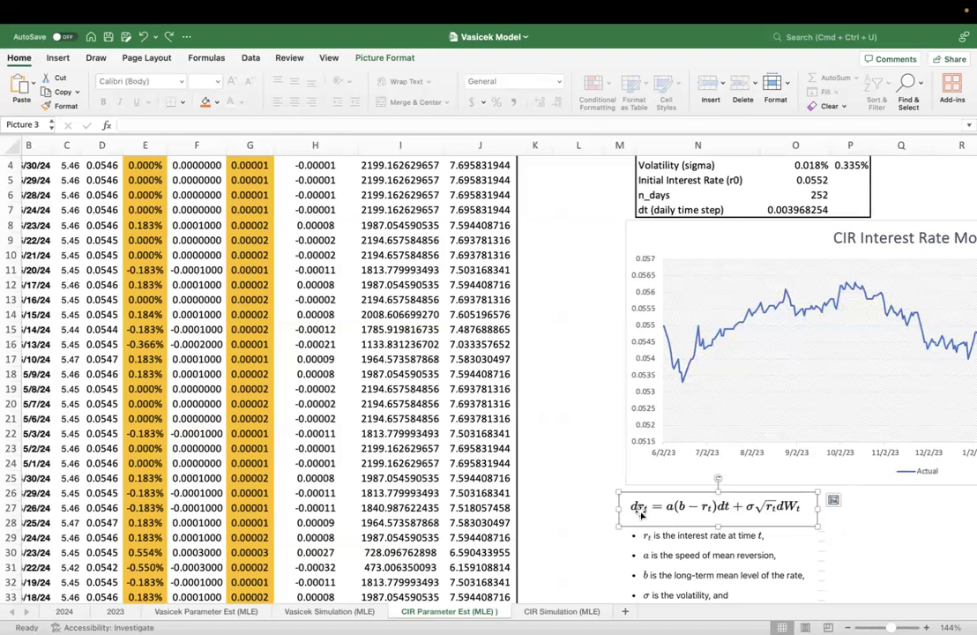
{"action": "scroll", "coordinate": [376, 412], "scroll_direction": "up", "scroll_amount": 2}
{"action": "scroll", "coordinate": [376, 411], "scroll_direction": "left", "scroll_amount": 1}
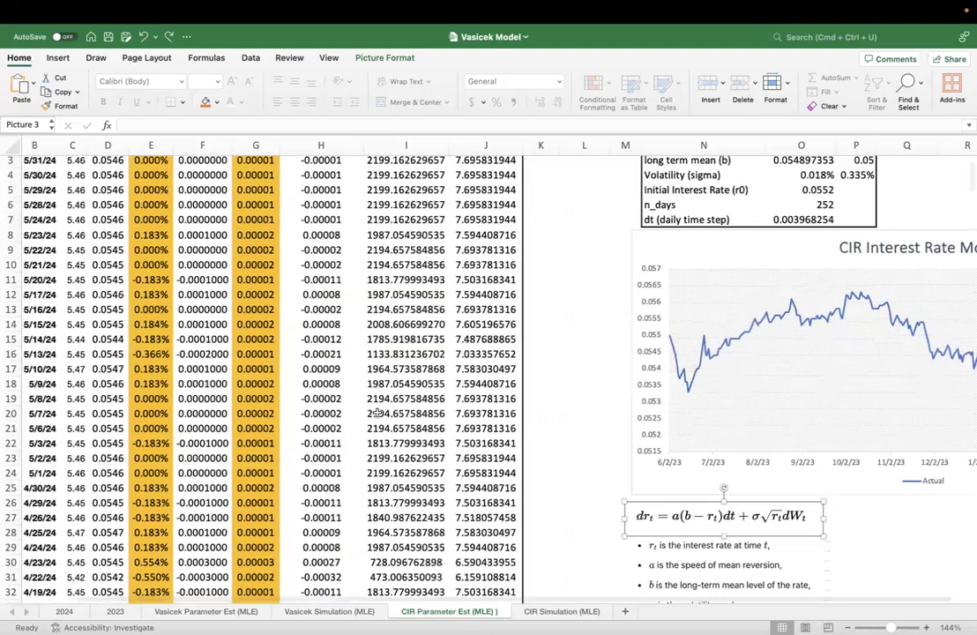
{"action": "scroll", "coordinate": [243, 168], "scroll_direction": "up", "scroll_amount": 1}
{"action": "scroll", "coordinate": [244, 167], "scroll_direction": "left", "scroll_amount": 1}
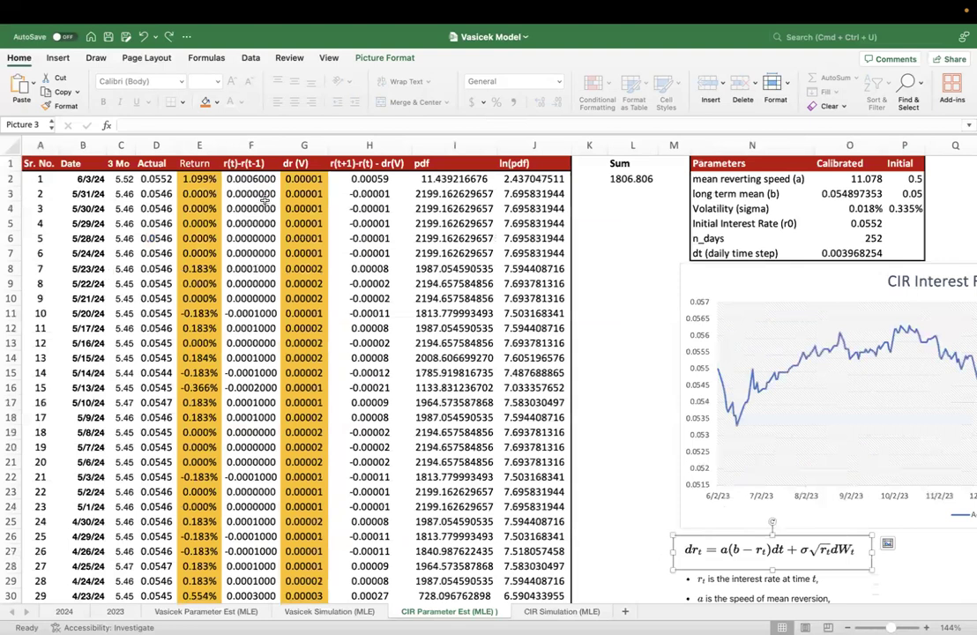
{"action": "left_click", "coordinate": [240, 164]}
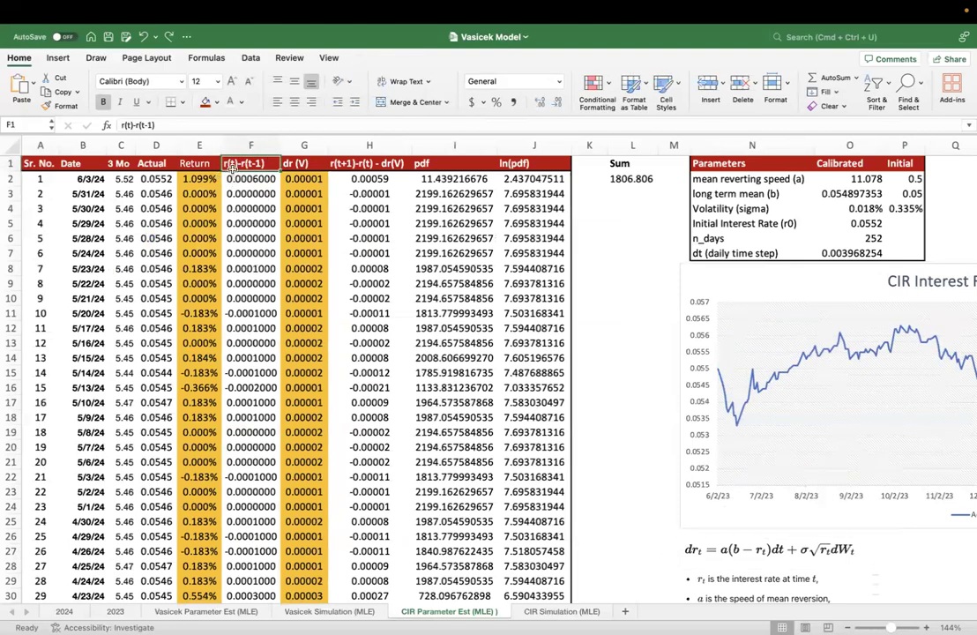
{"action": "double_click", "coordinate": [250, 179]}
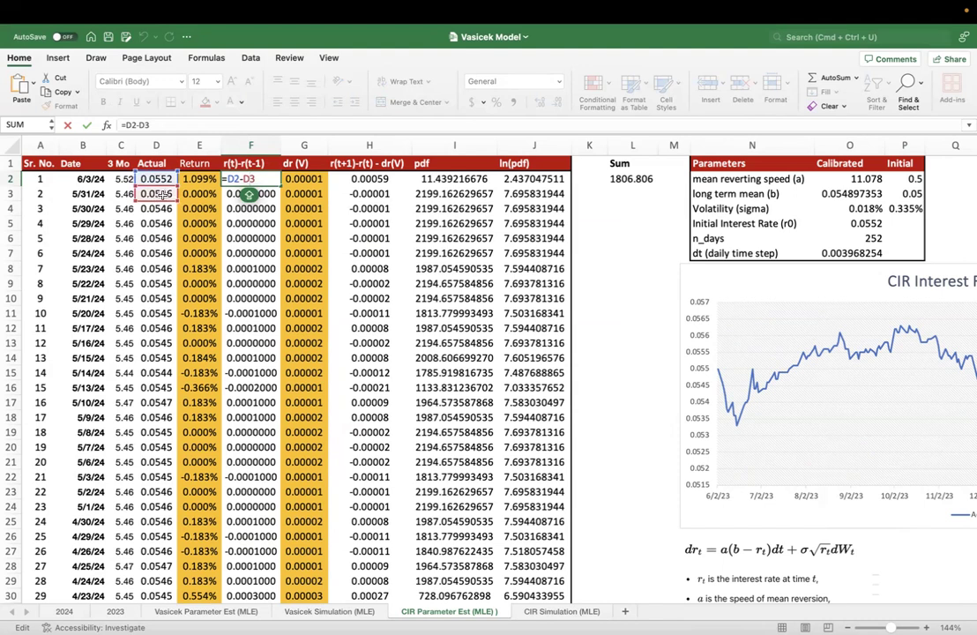
{"action": "left_click", "coordinate": [250, 194]}
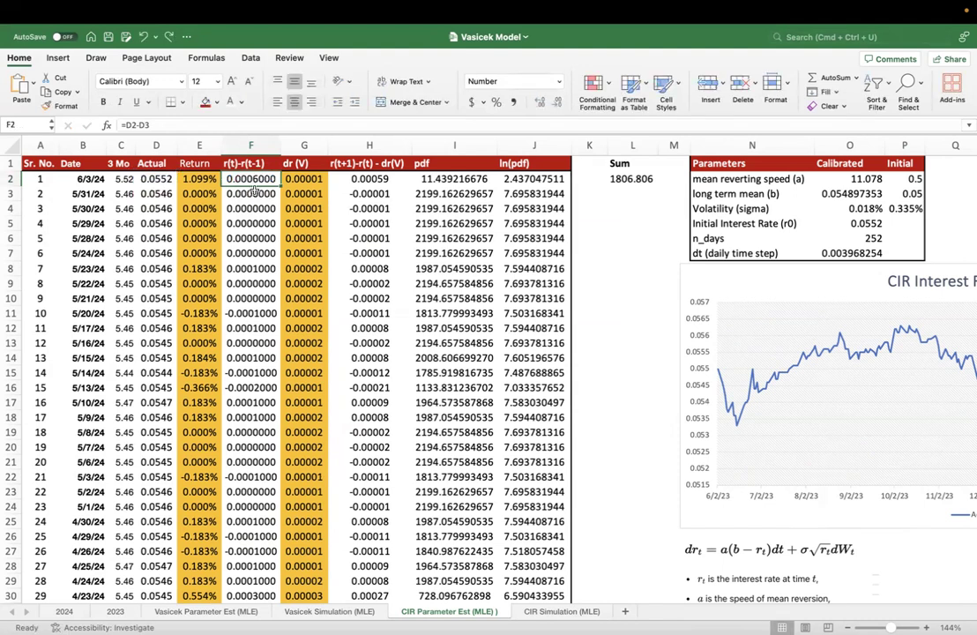
{"action": "double_click", "coordinate": [249, 194]}
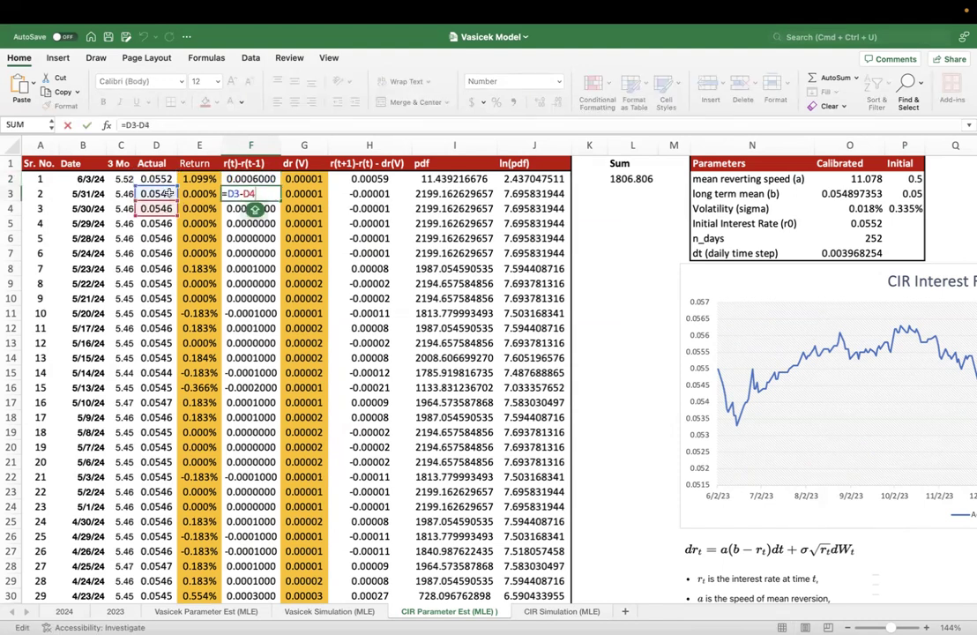
{"action": "key", "text": "Return"}
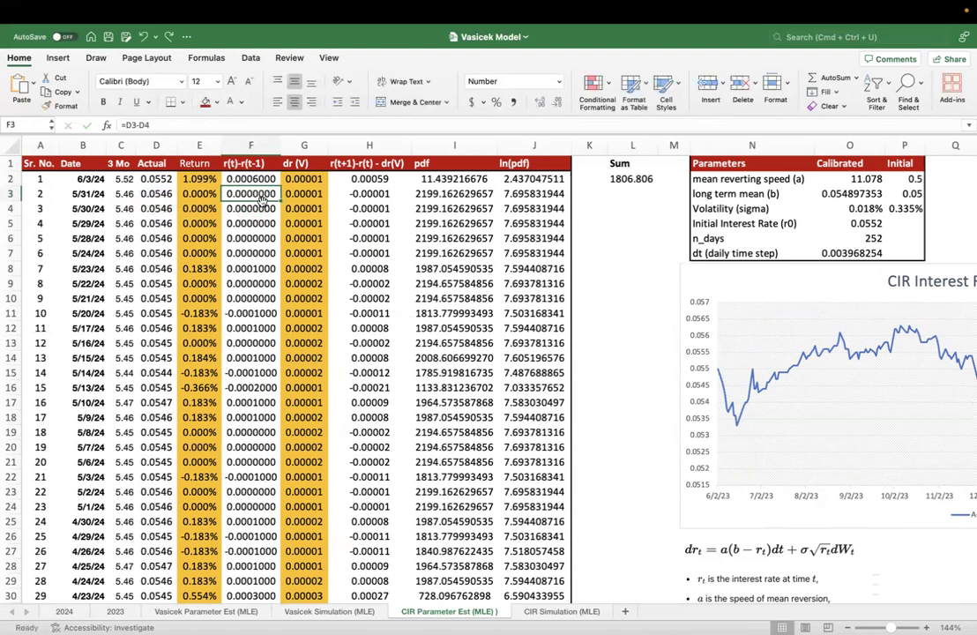
{"action": "key", "text": "F2"}
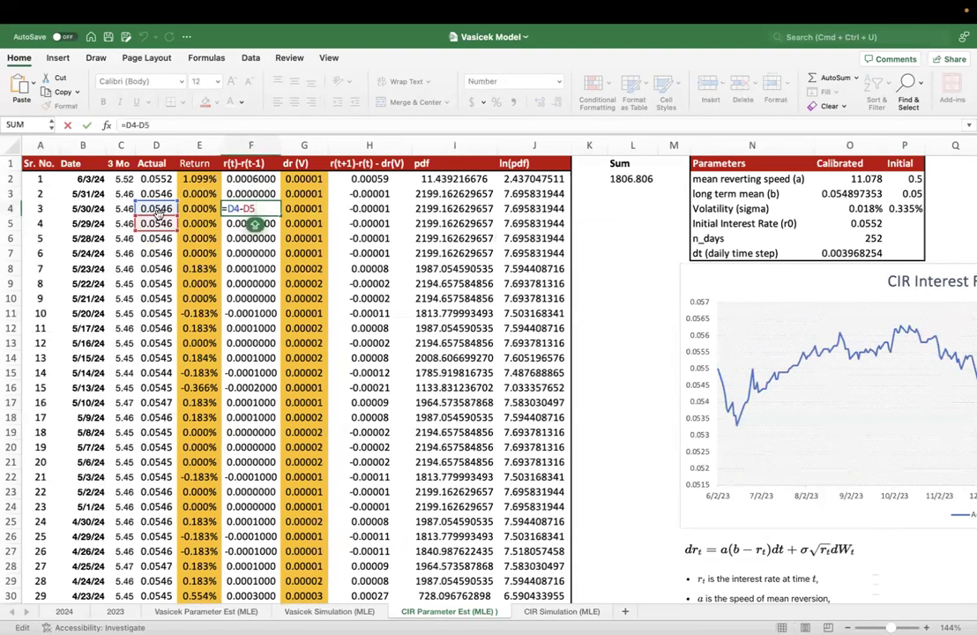
{"action": "key", "text": "Escape"}
- Check the r(t)-r(t-1) formulas further down column F, through to the last data rows
{"action": "scroll", "coordinate": [262, 340], "scroll_direction": "down", "scroll_amount": 1}
{"action": "scroll", "coordinate": [262, 339], "scroll_direction": "down", "scroll_amount": 3}
{"action": "double_click", "coordinate": [260, 341]}
{"action": "key", "text": "Escape"}
{"action": "left_click", "coordinate": [245, 301]}
{"action": "key", "text": "super+Down"}
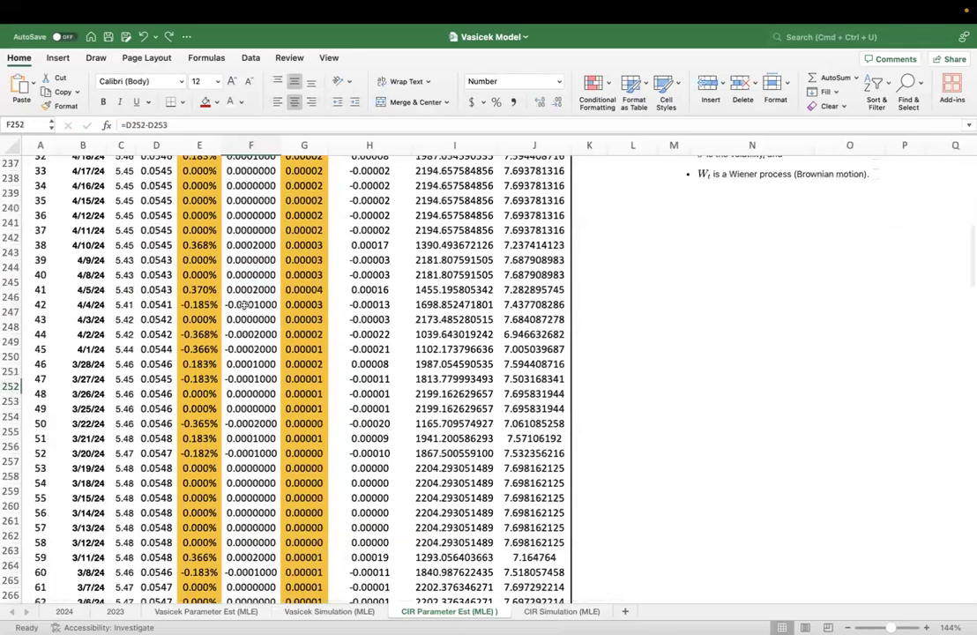
{"action": "key", "text": "Up"}
{"action": "key", "text": "Up"}
{"action": "key", "text": "Up"}
{"action": "key", "text": "Up"}
{"action": "key", "text": "F2"}
{"action": "key", "text": "Escape"}
{"action": "key", "text": "F2"}
{"action": "key", "text": "Escape"}
{"action": "key", "text": "super+Up"}
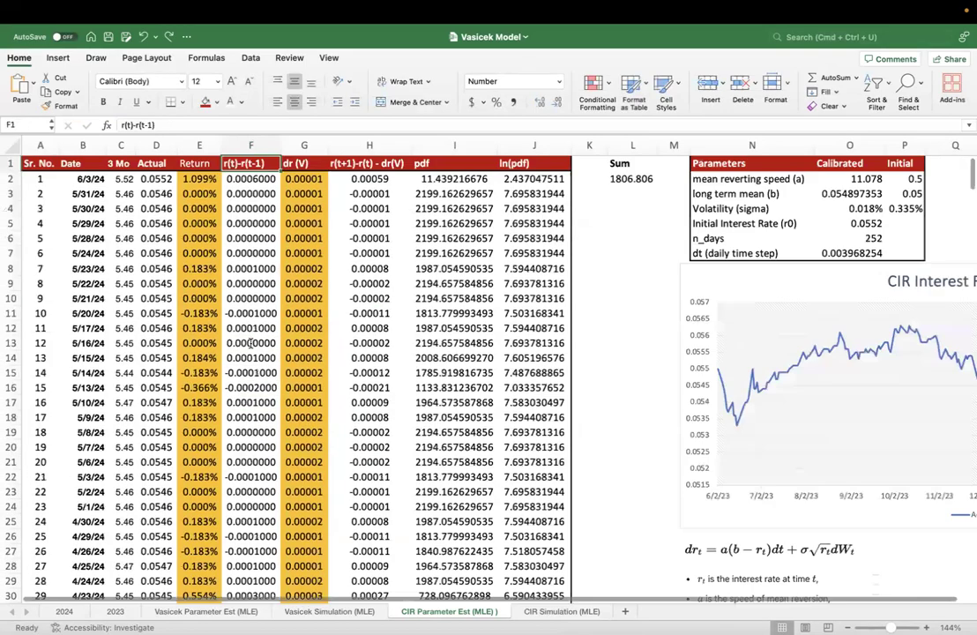
{"action": "key", "text": "Down"}
{"action": "key", "text": "Down"}
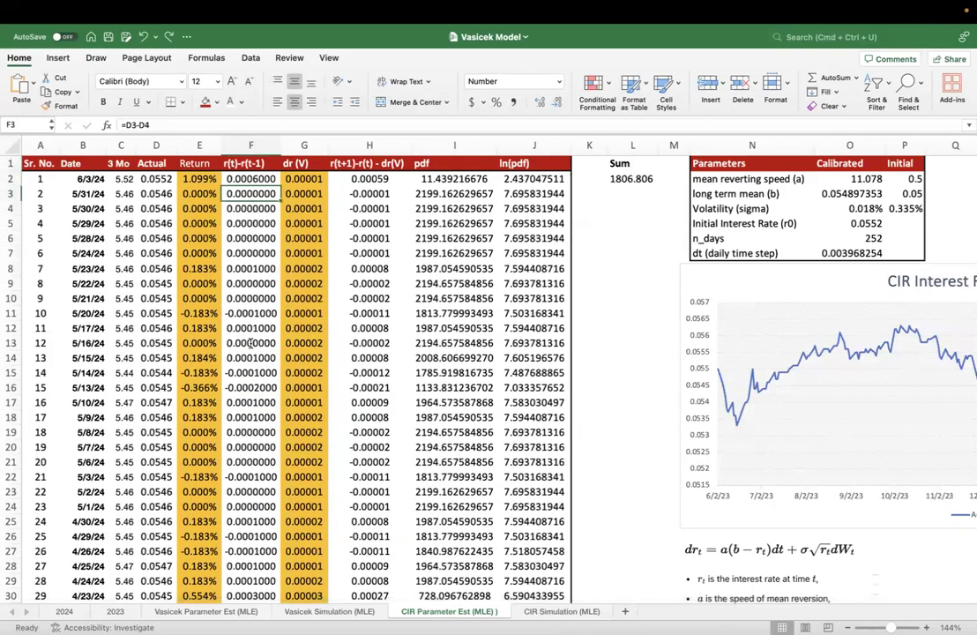
{"action": "key", "text": "super+Down"}
- Rename the column header in G1 to dr (CIR)
{"action": "key", "text": "Right"}
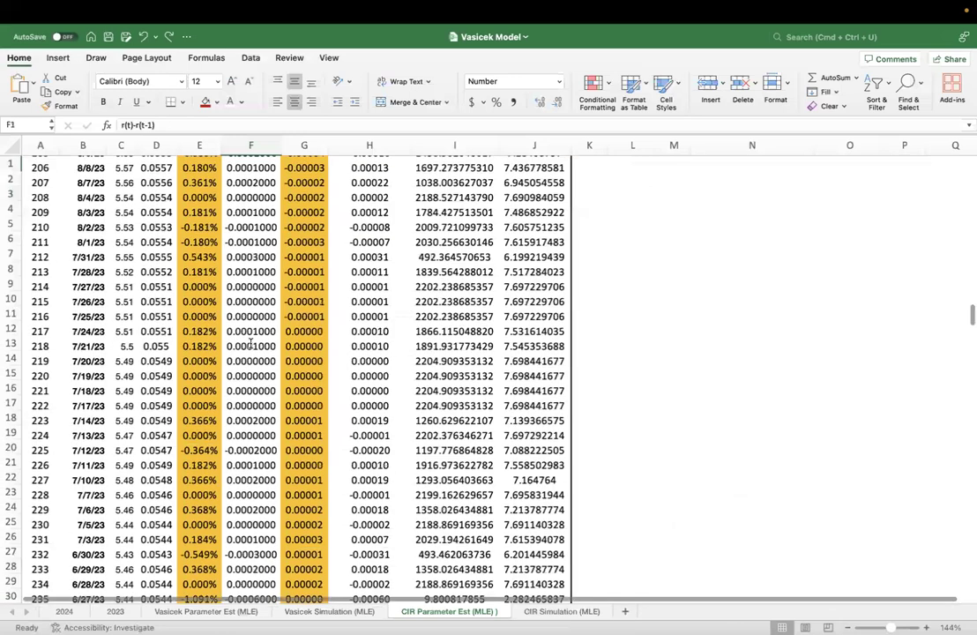
{"action": "key", "text": "super+Up"}
{"action": "left_click", "coordinate": [139, 124]}
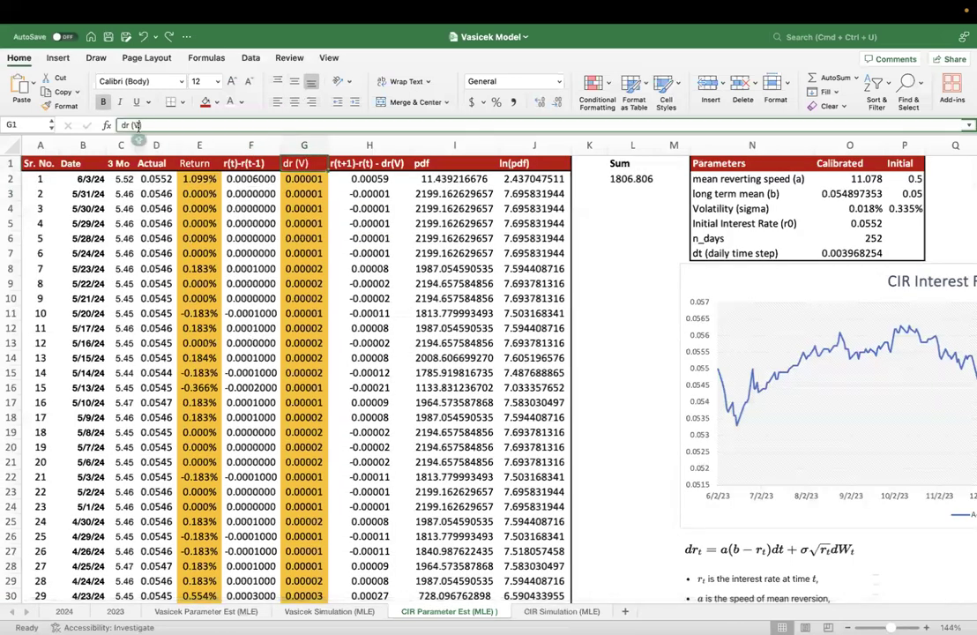
{"action": "key", "text": "BackSpace"}
{"action": "type", "text": "CIR"}
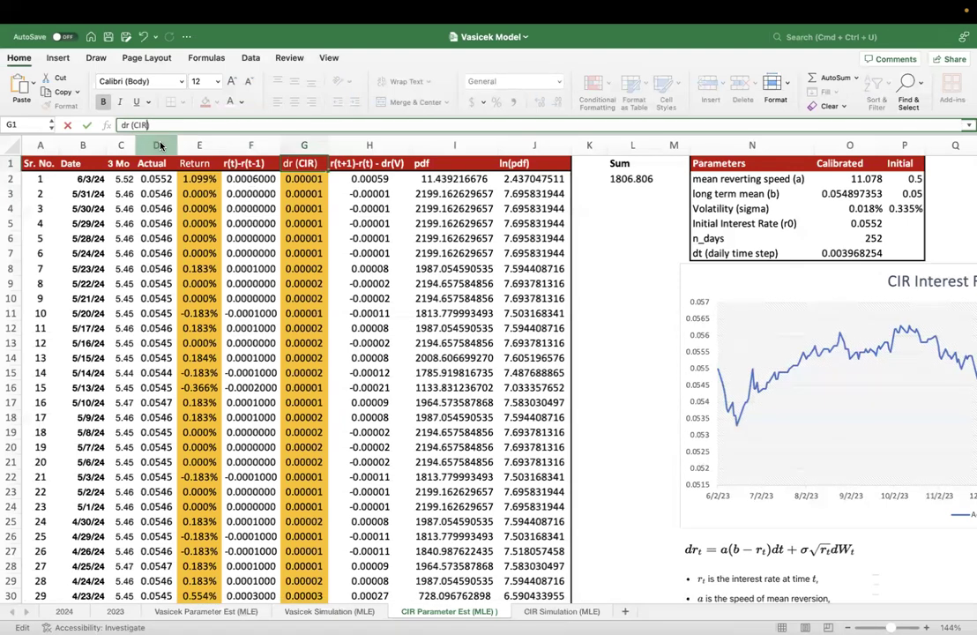
{"action": "key", "text": "Return"}
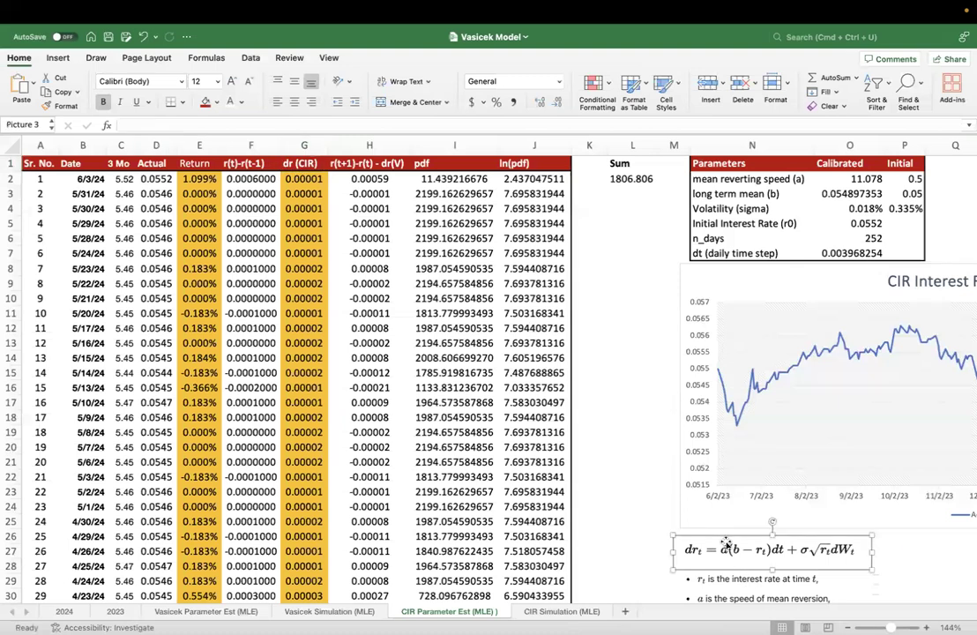
- Examine the CIR equation picture and each reference in the dr (CIR) formula in G2, without editing it
{"action": "left_click", "coordinate": [743, 553]}
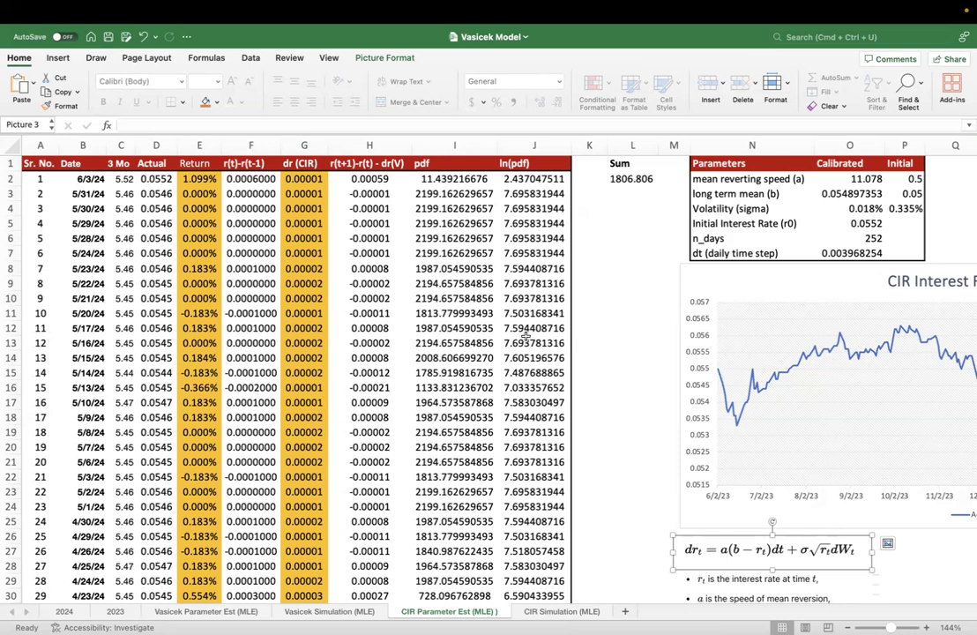
{"action": "left_click", "coordinate": [301, 178]}
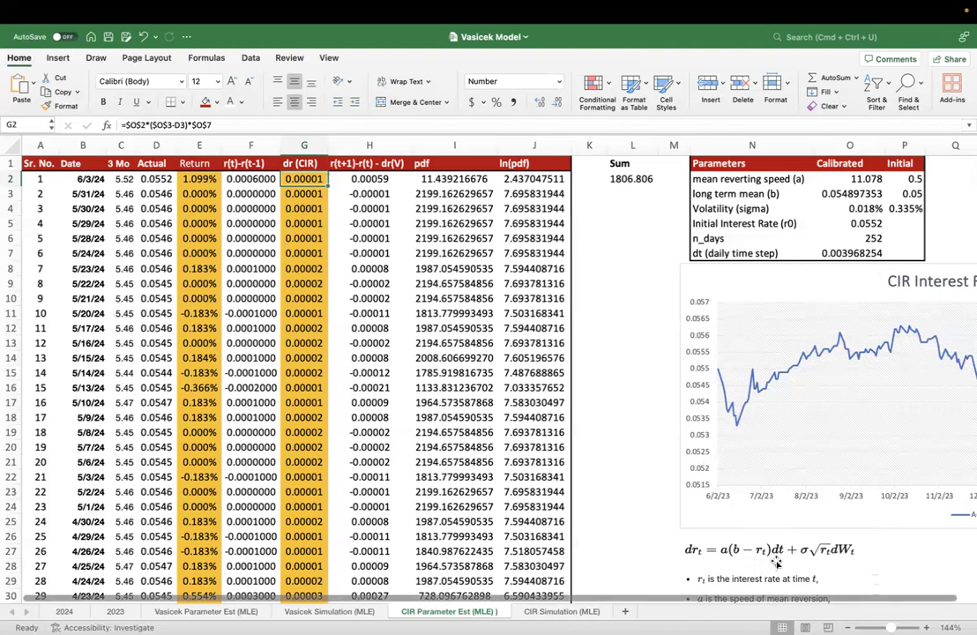
{"action": "double_click", "coordinate": [305, 179]}
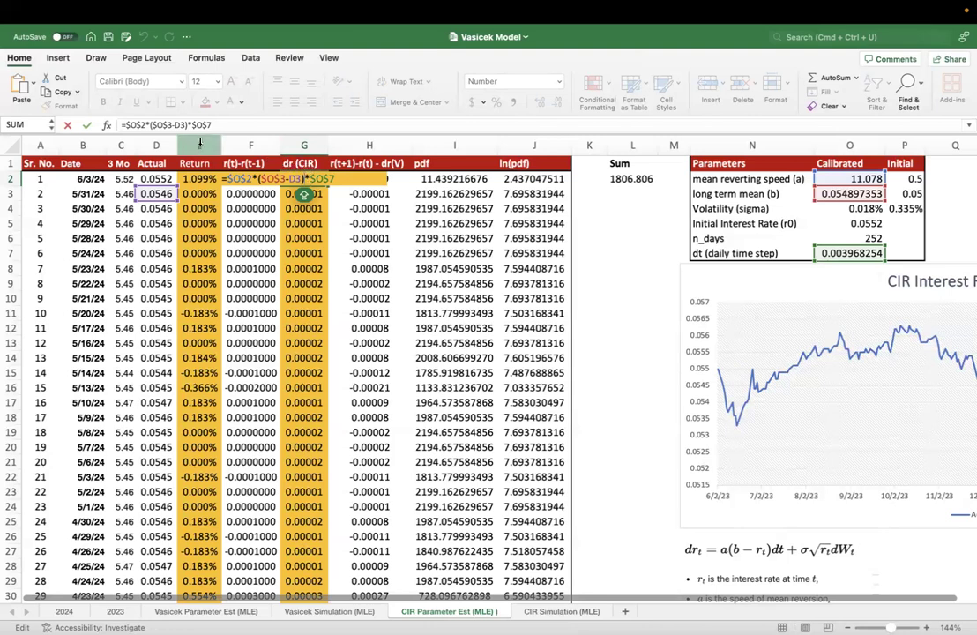
{"action": "left_click", "coordinate": [130, 126]}
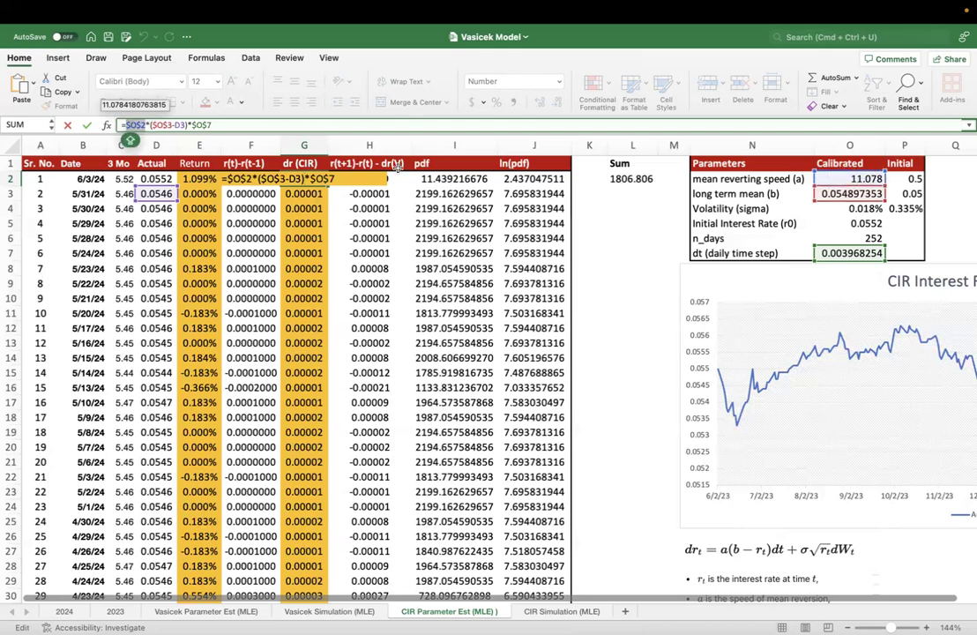
{"action": "left_click", "coordinate": [158, 126]}
{"action": "double_click", "coordinate": [179, 126]}
{"action": "double_click", "coordinate": [155, 125]}
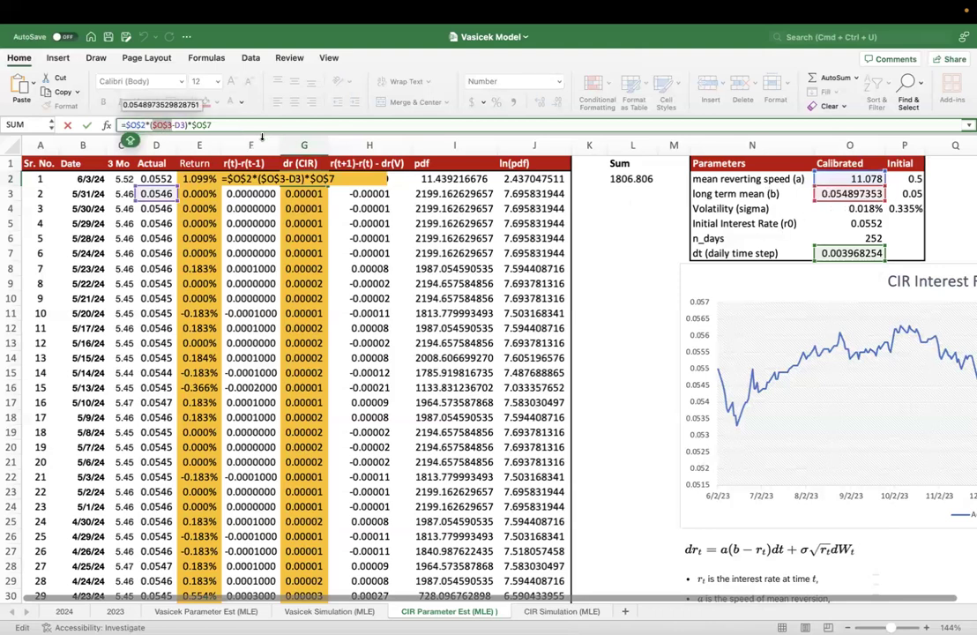
{"action": "double_click", "coordinate": [180, 125]}
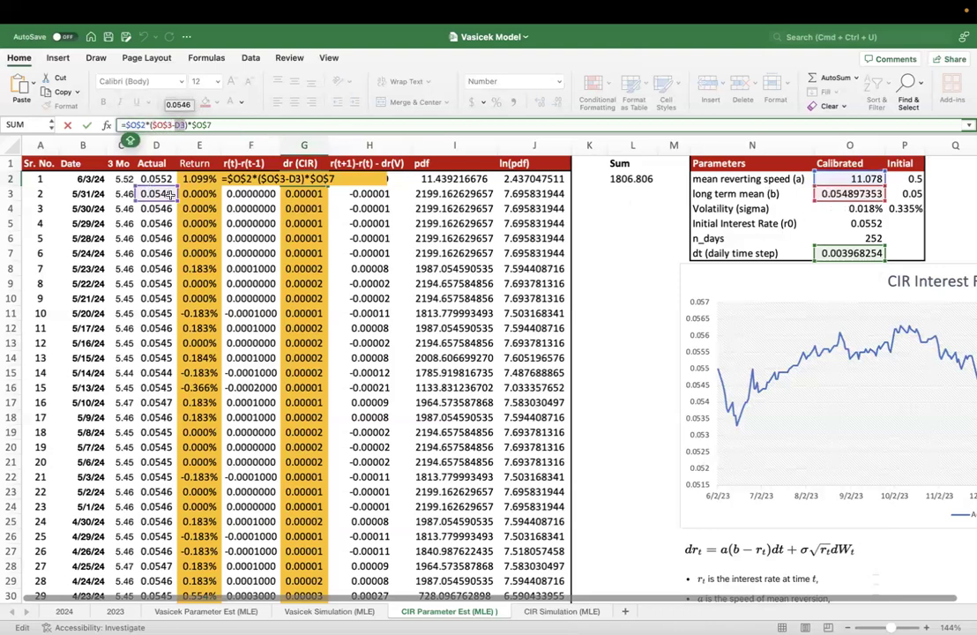
{"action": "scroll", "coordinate": [151, 192], "scroll_direction": "right", "scroll_amount": 1}
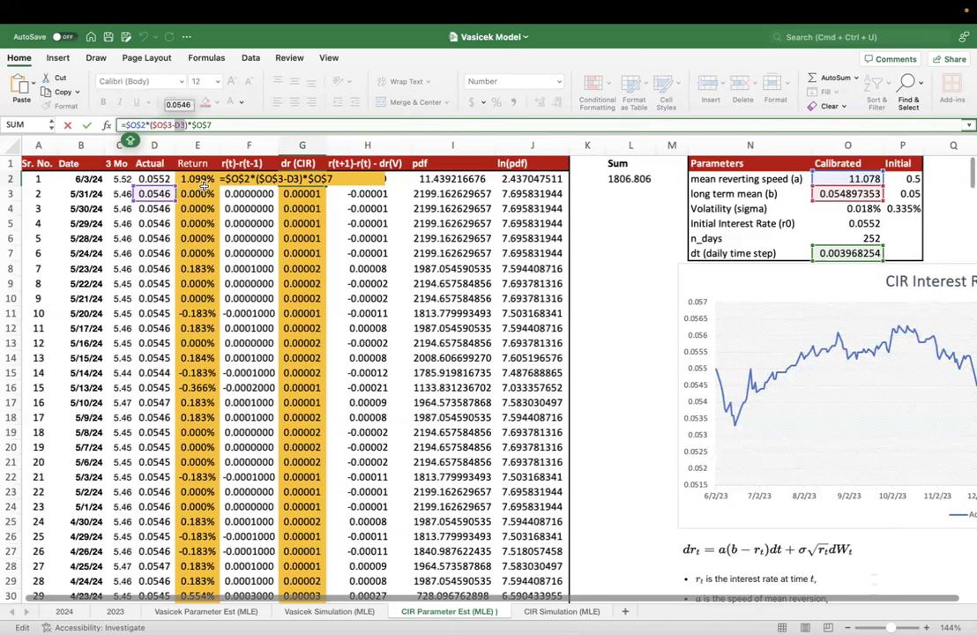
{"action": "key", "text": "Return"}
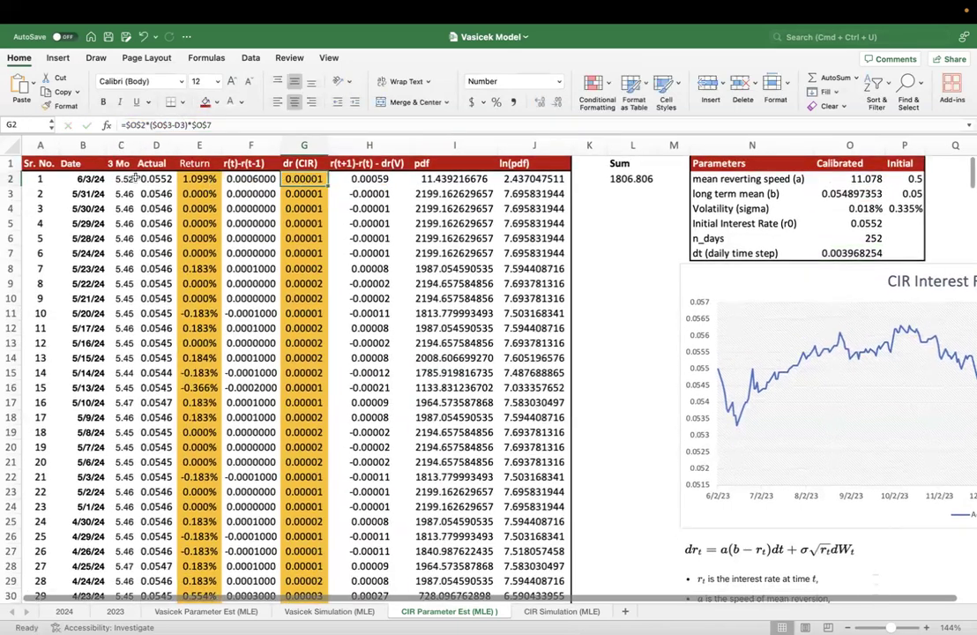
- Compare the G2 formula with the Actual rate in D2 and the terms of the CIR equation picture
{"action": "key", "text": "shift+Left"}
{"action": "key", "text": "shift+Left"}
{"action": "key", "text": "shift+Left"}
{"action": "left_click", "coordinate": [305, 179]}
{"action": "left_click", "coordinate": [144, 179]}
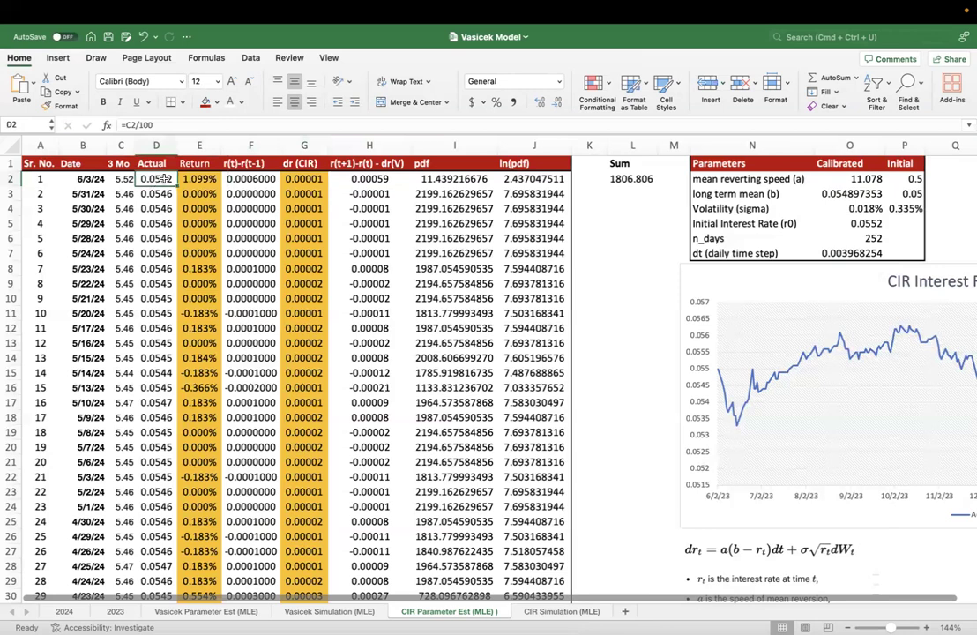
{"action": "left_click", "coordinate": [303, 180]}
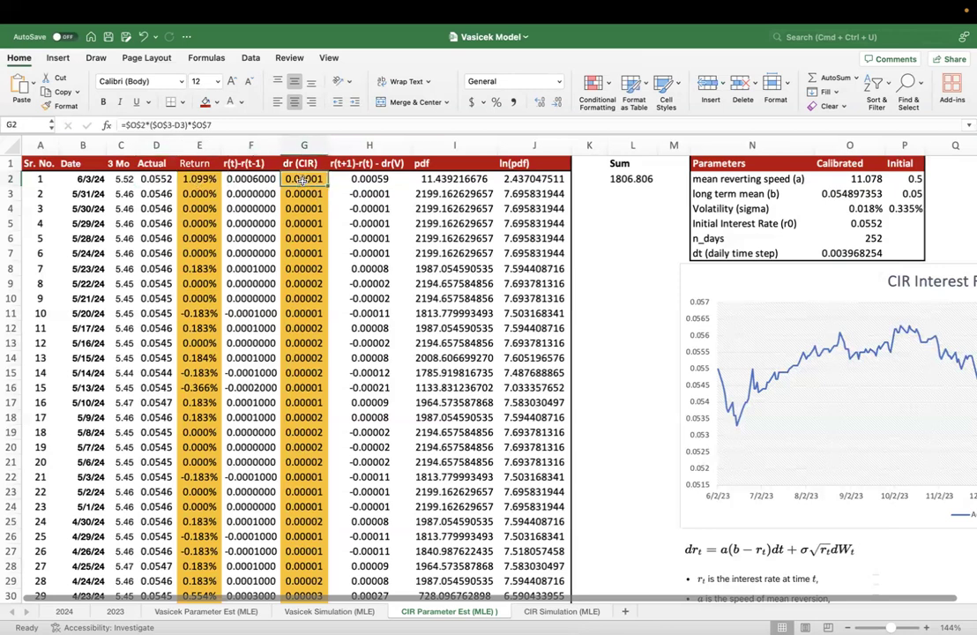
{"action": "double_click", "coordinate": [304, 180]}
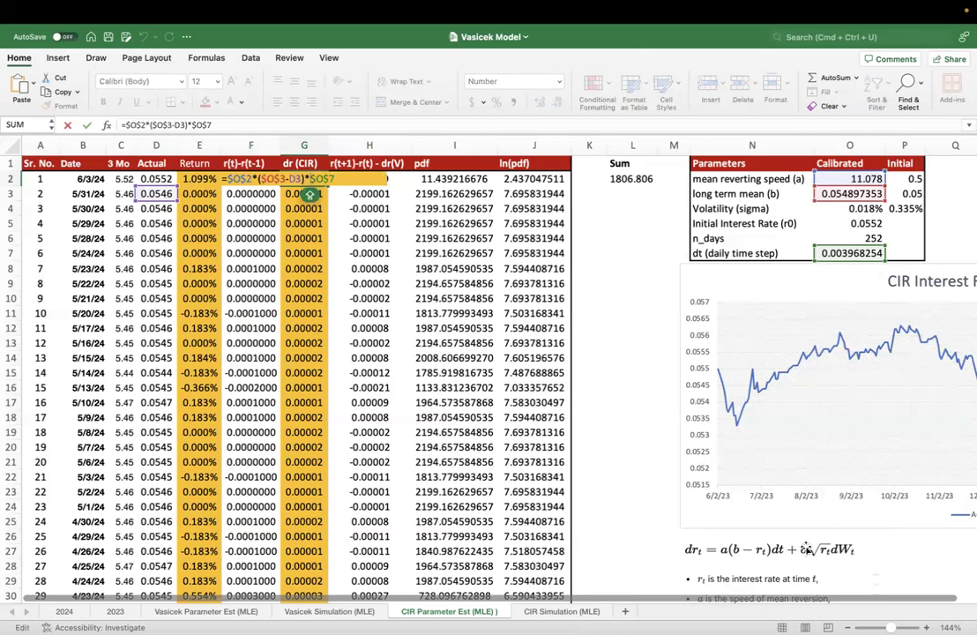
{"action": "left_click", "coordinate": [746, 564]}
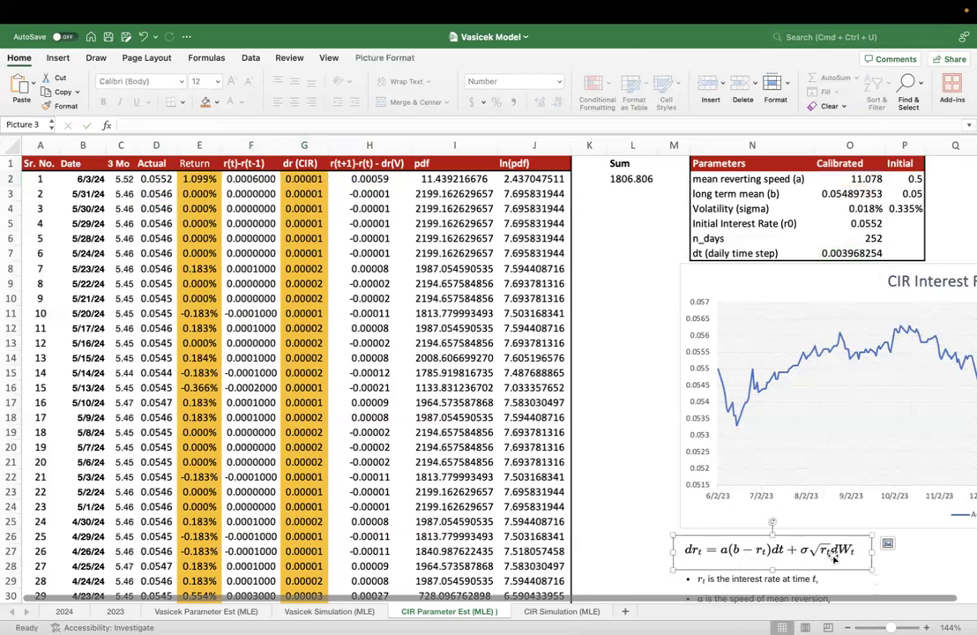
{"action": "double_click", "coordinate": [304, 176]}
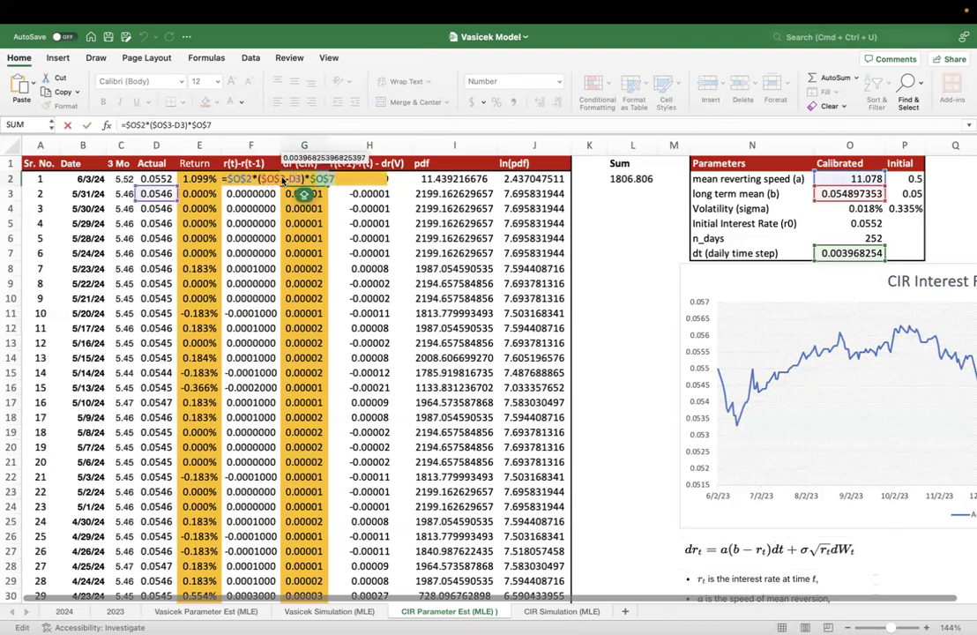
{"action": "double_click", "coordinate": [298, 180]}
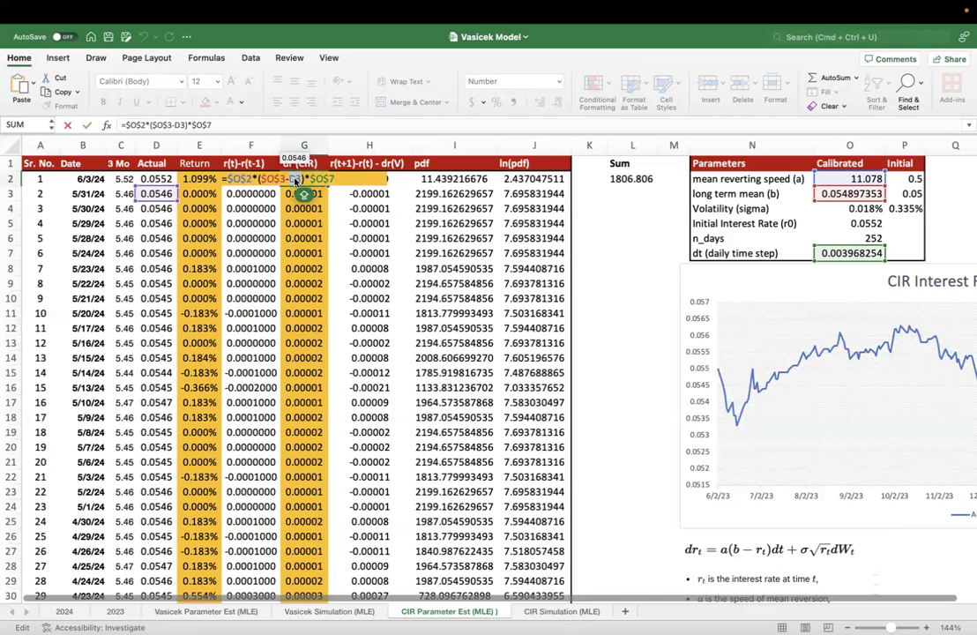
{"action": "key", "text": "Escape"}
- Inspect the dr (CIR) formulas in G3 and G2, examining the mean reverting speed, long term mean, rate and time step references
{"action": "double_click", "coordinate": [296, 194]}
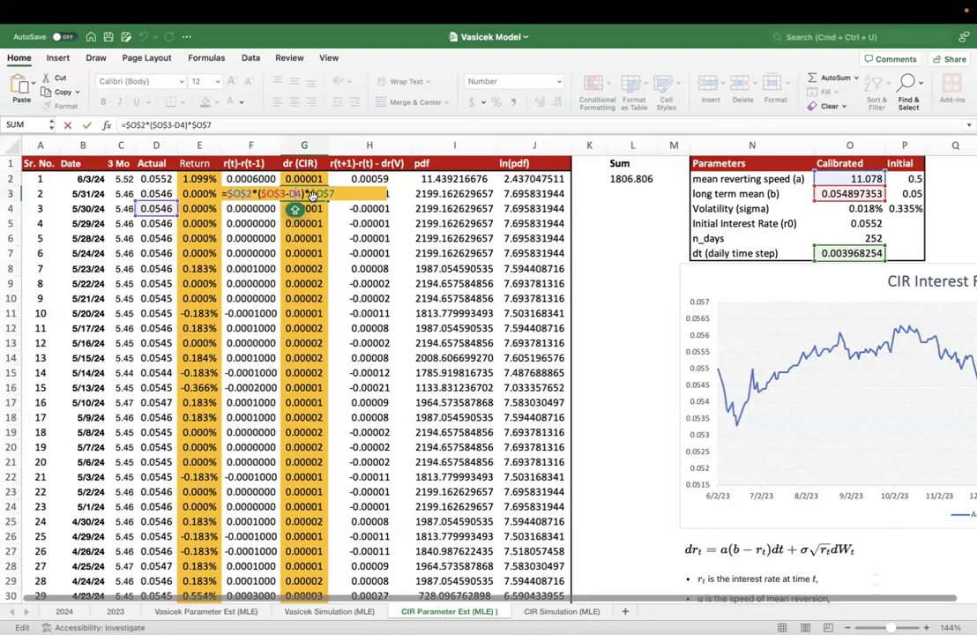
{"action": "key", "text": "Escape"}
{"action": "double_click", "coordinate": [311, 179]}
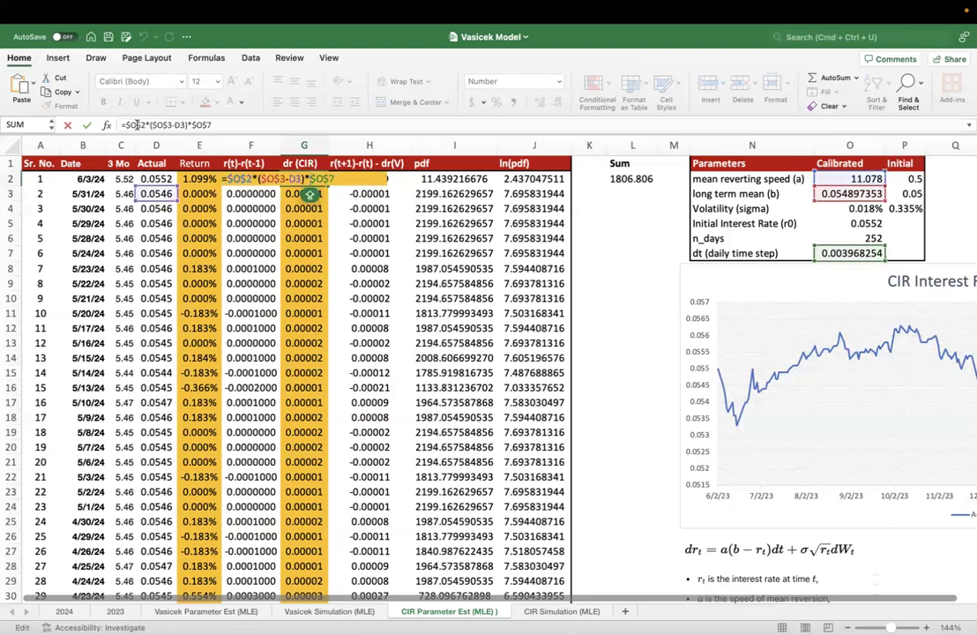
{"action": "double_click", "coordinate": [138, 125]}
{"action": "double_click", "coordinate": [163, 125]}
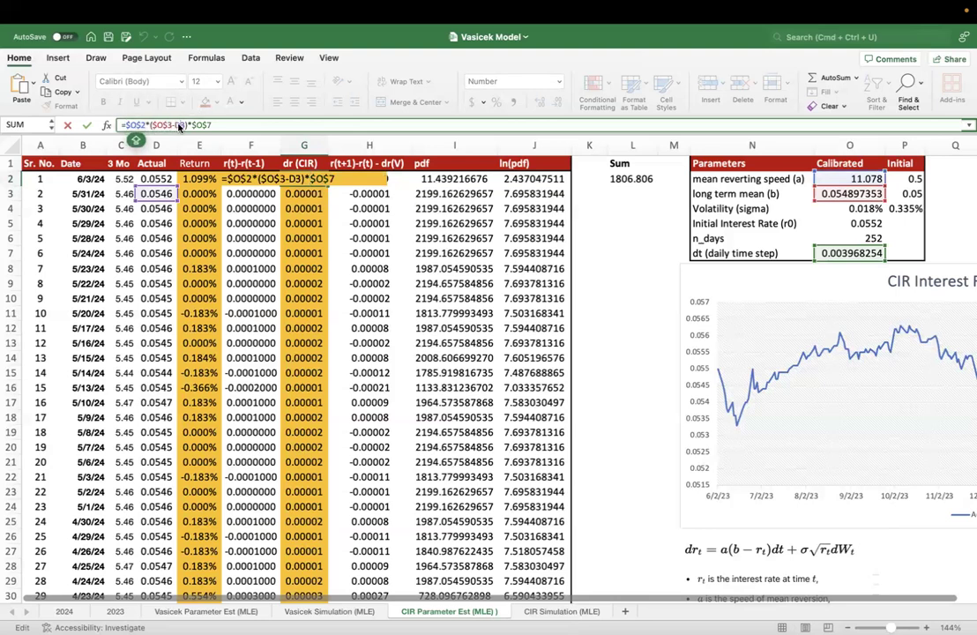
{"action": "double_click", "coordinate": [138, 125]}
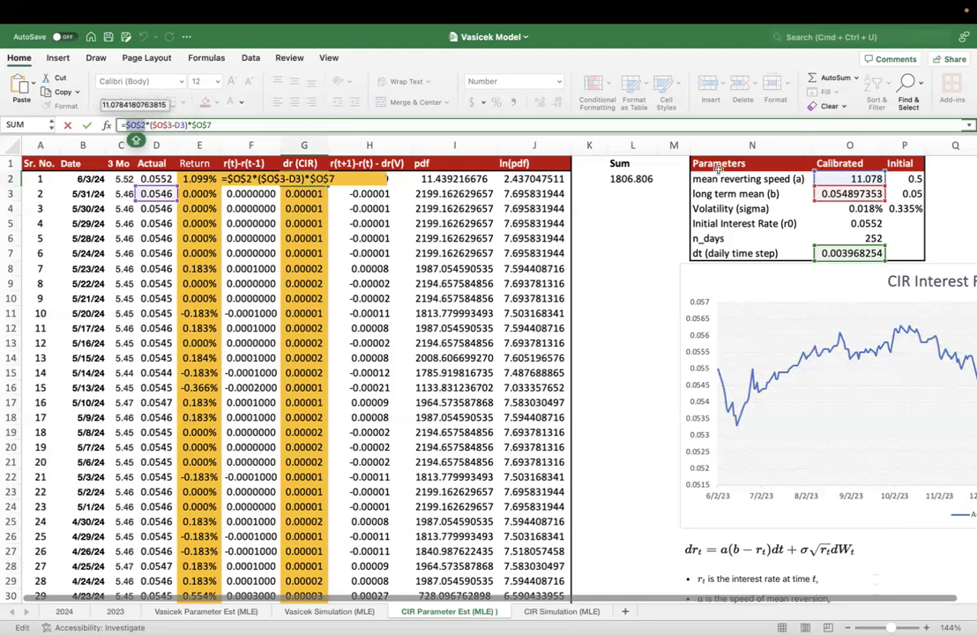
{"action": "double_click", "coordinate": [163, 125]}
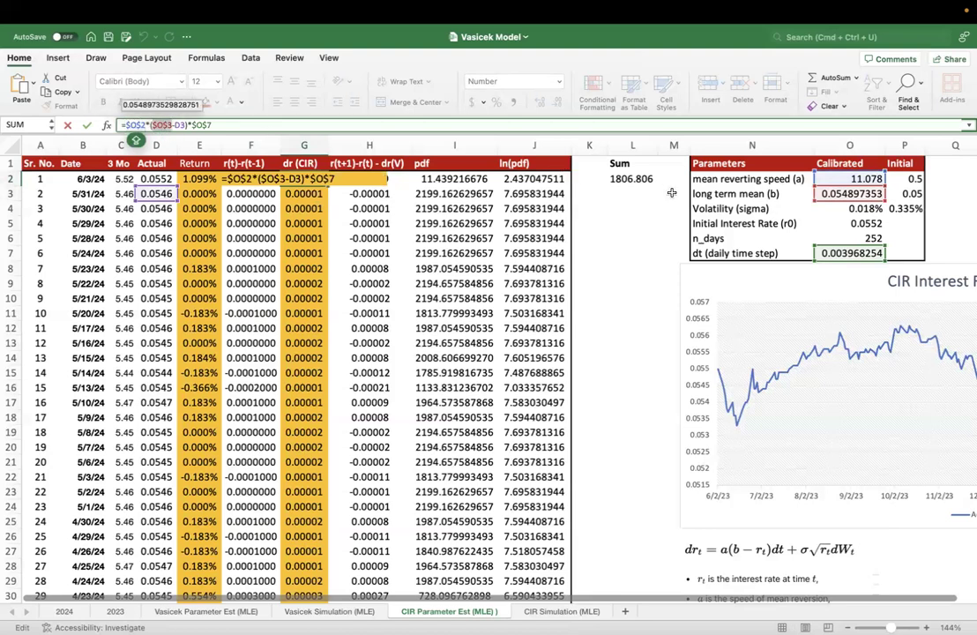
{"action": "left_click", "coordinate": [179, 125]}
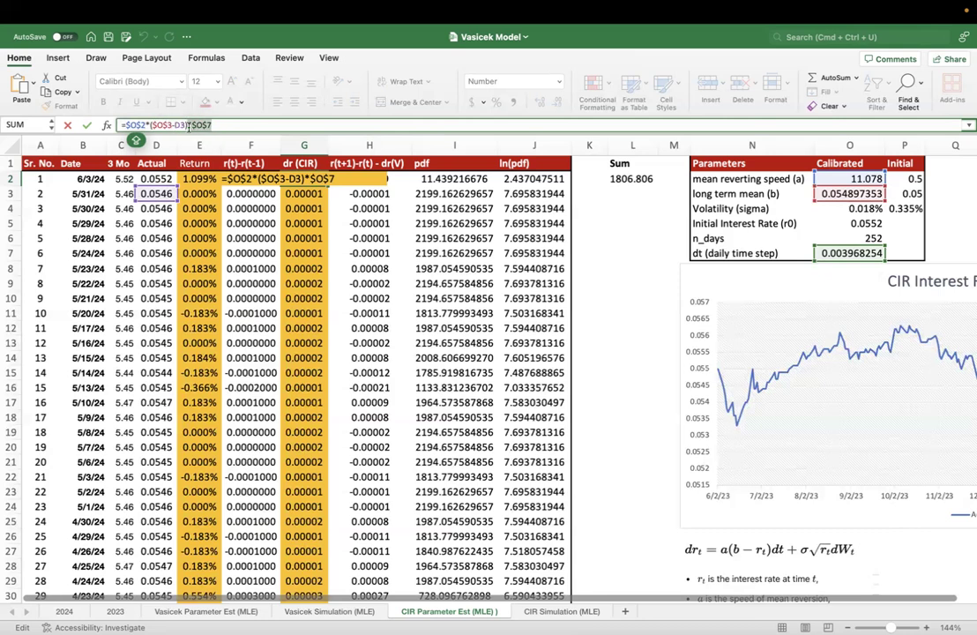
{"action": "key", "text": "Escape"}
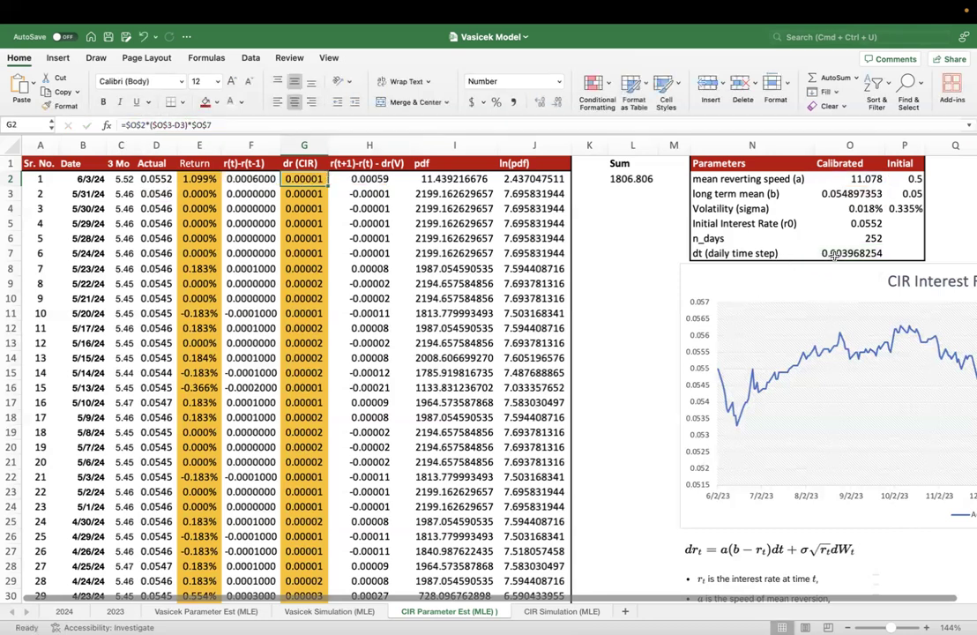
- Enter the daily time step dt in O7 as =1/O6, referring to n_days, and check both cells
{"action": "left_click", "coordinate": [833, 254]}
{"action": "type", "text": "=1/"}
{"action": "key", "text": "Up"}
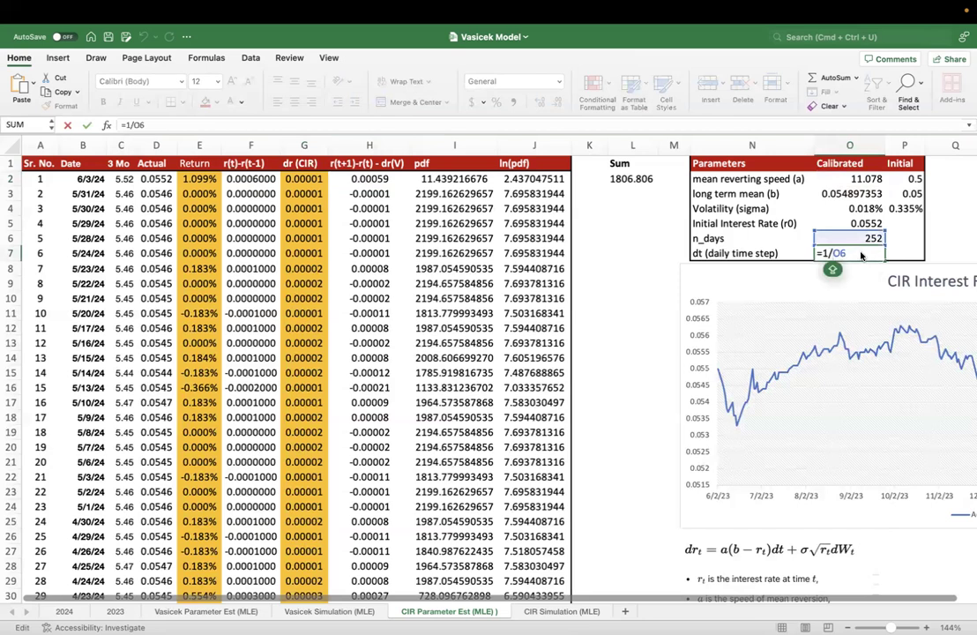
{"action": "key", "text": "Return"}
{"action": "left_click", "coordinate": [856, 239]}
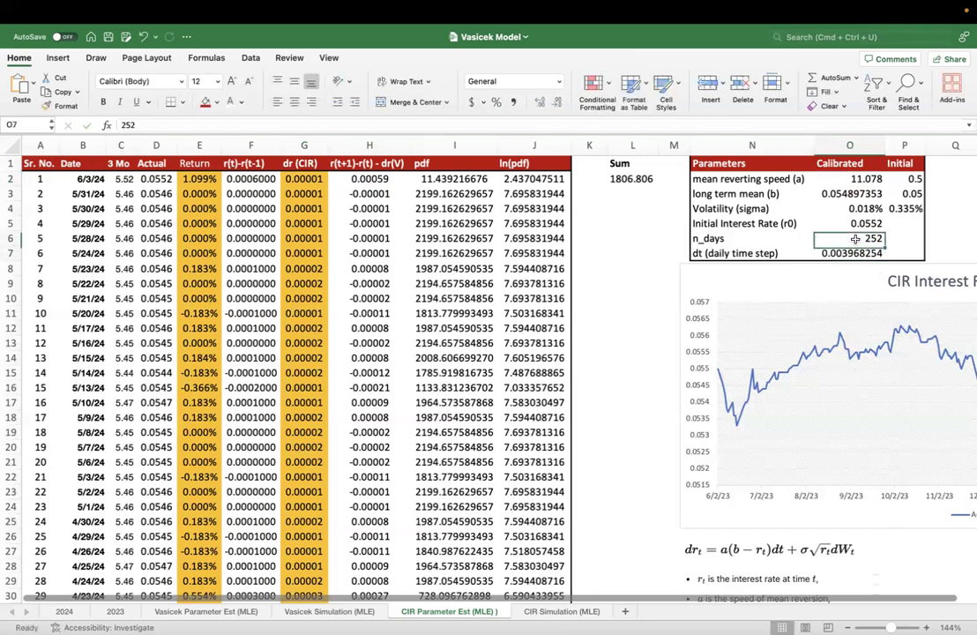
{"action": "left_click", "coordinate": [854, 253]}
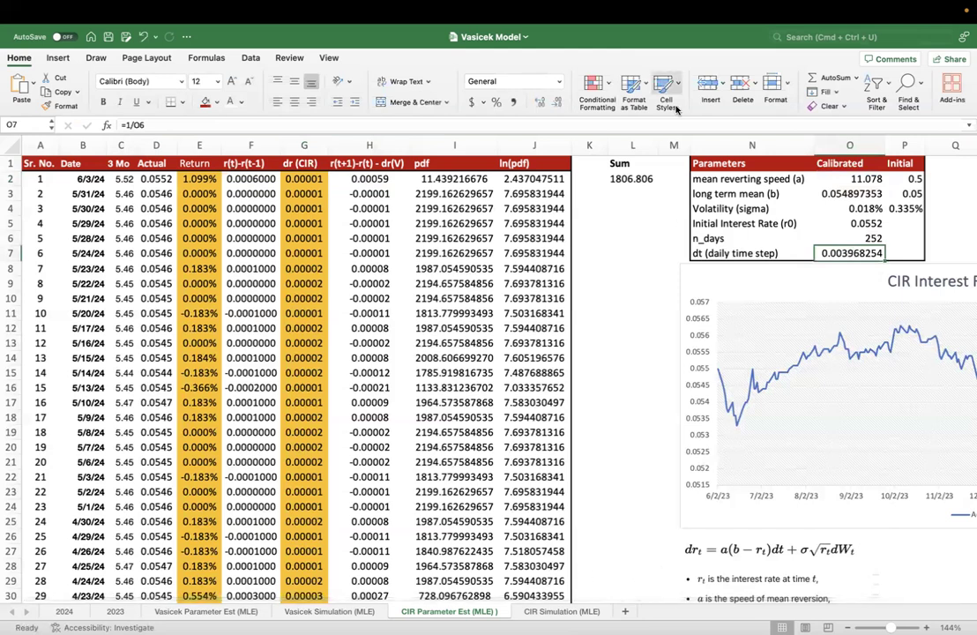
- Compare the G2 dr (CIR) formula with the CIR equation picture and evaluate the whole formula without editing it
{"action": "left_click", "coordinate": [303, 178]}
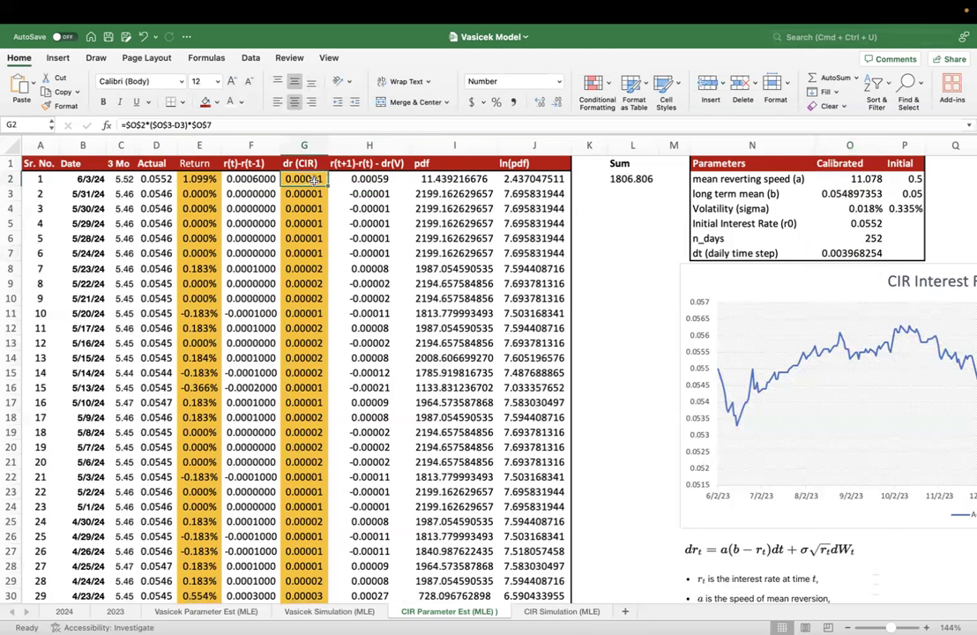
{"action": "double_click", "coordinate": [315, 176]}
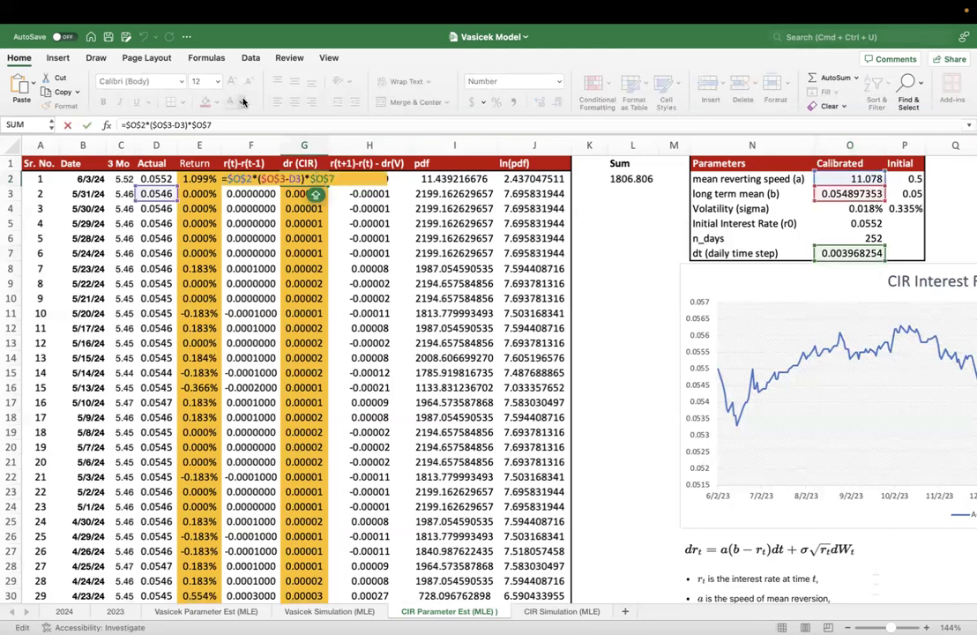
{"action": "key", "text": "Escape"}
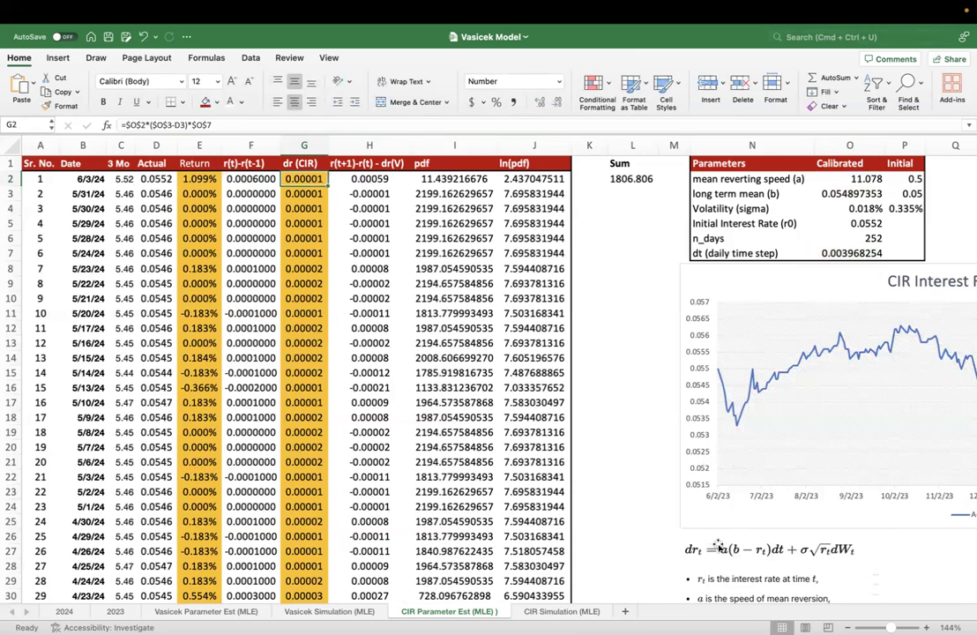
{"action": "left_click", "coordinate": [754, 548]}
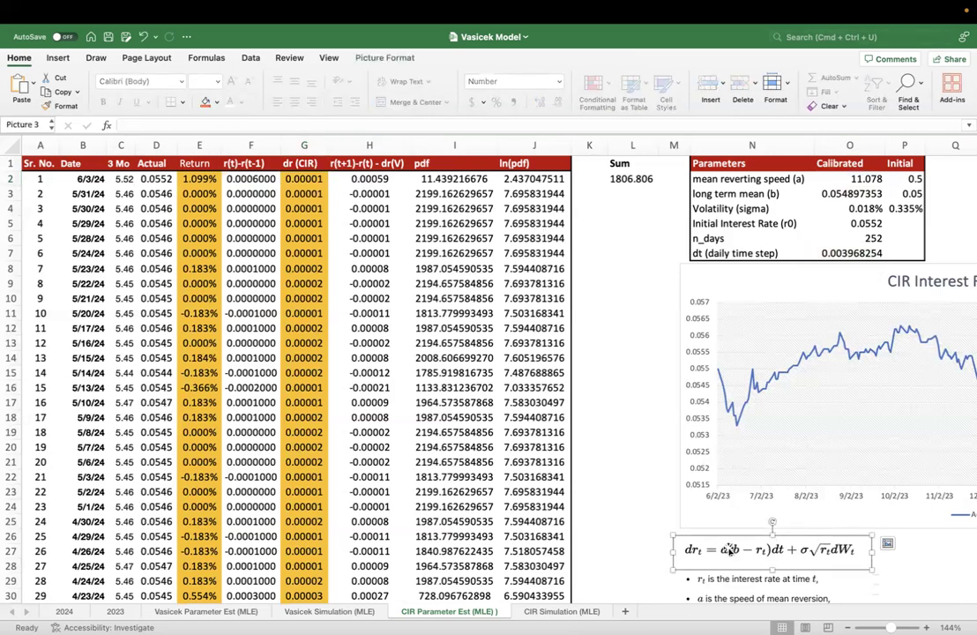
{"action": "left_click", "coordinate": [310, 180]}
{"action": "double_click", "coordinate": [309, 180]}
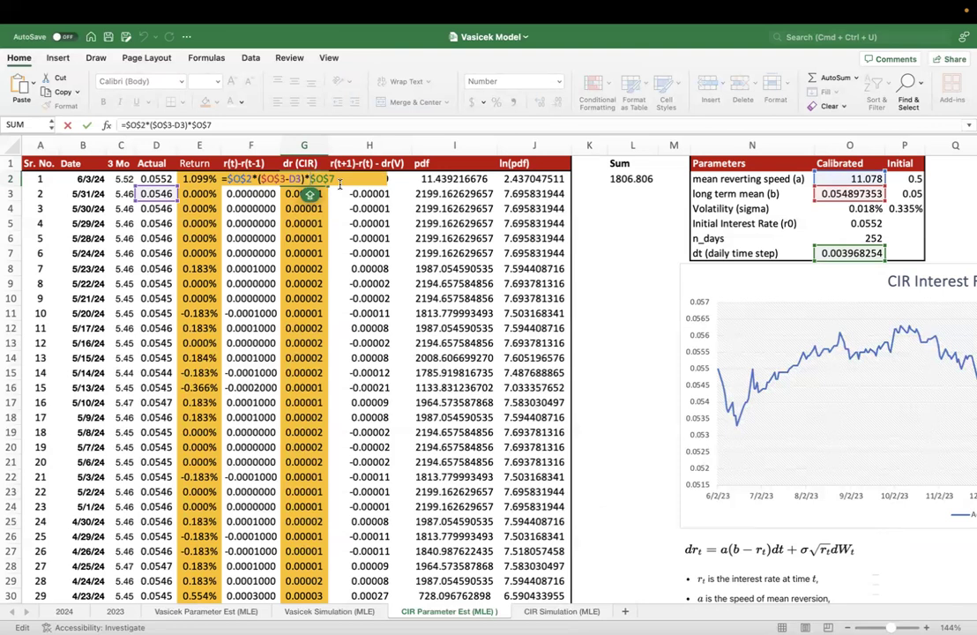
{"action": "left_click_drag", "start_coordinate": [340, 181], "coordinate": [227, 179]}
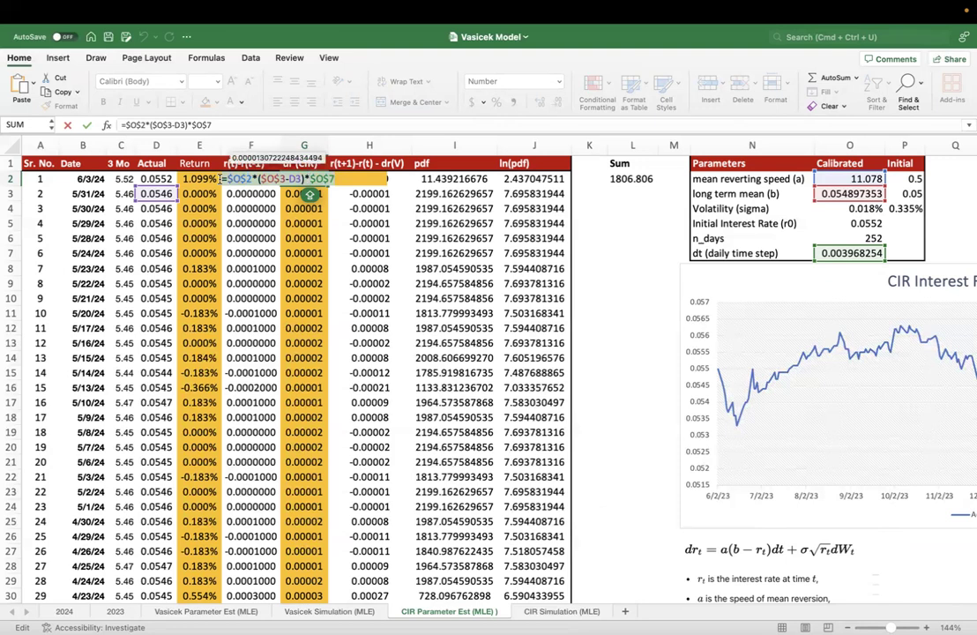
{"action": "key", "text": "Escape"}
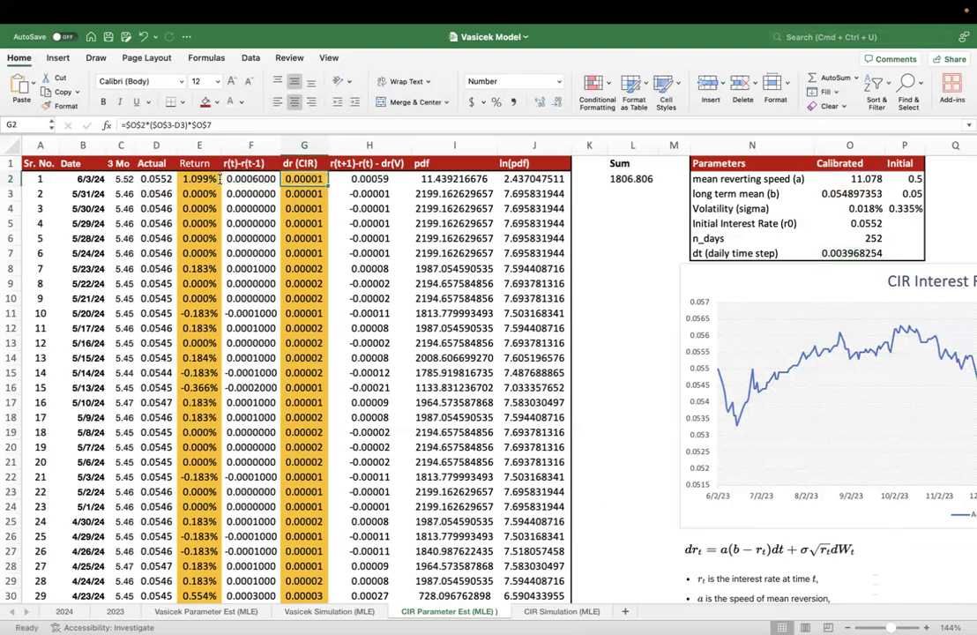
{"action": "key", "text": "F2"}
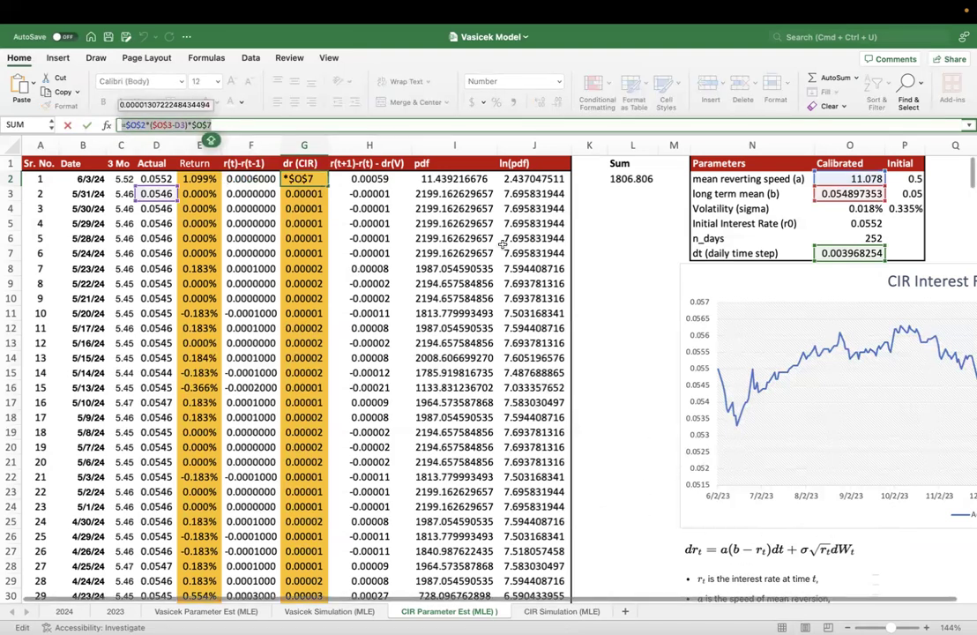
{"action": "key", "text": "Escape"}
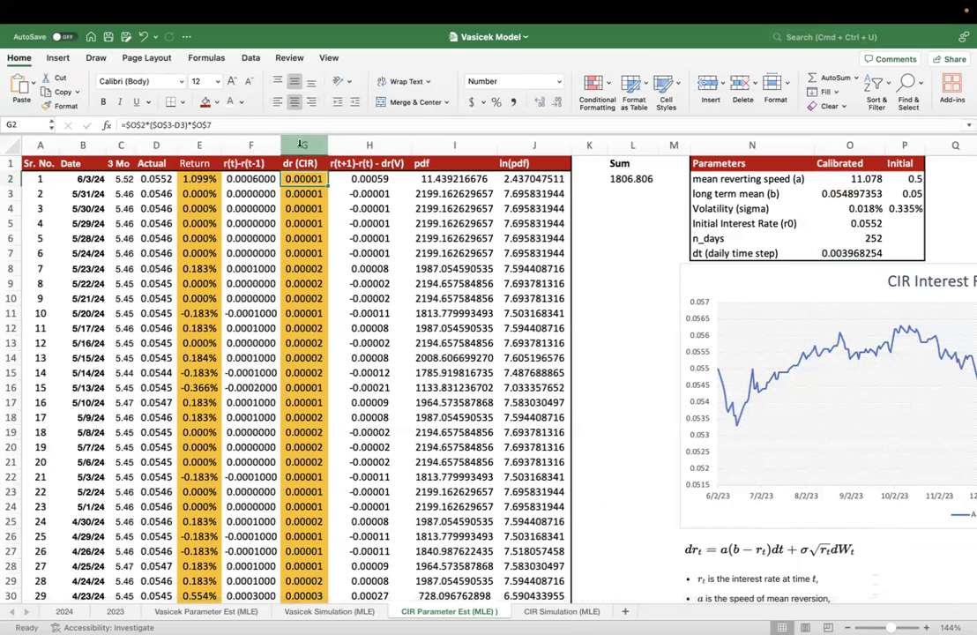
- Check the dr (CIR) formulas from G3 to the end of column G and return to its header
{"action": "left_click", "coordinate": [300, 194]}
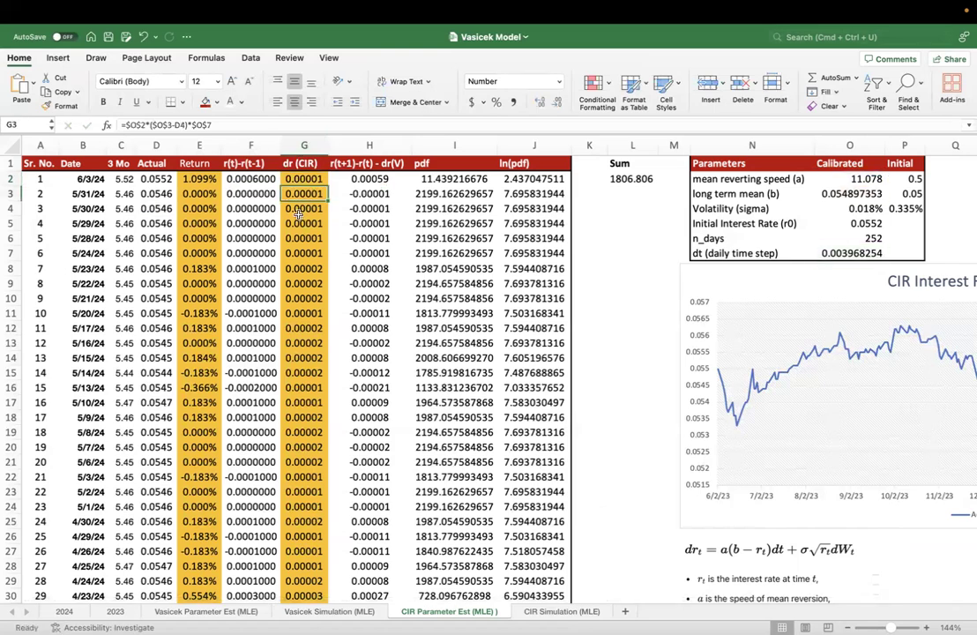
{"action": "key", "text": "super+Down"}
{"action": "key", "text": "super+Up"}
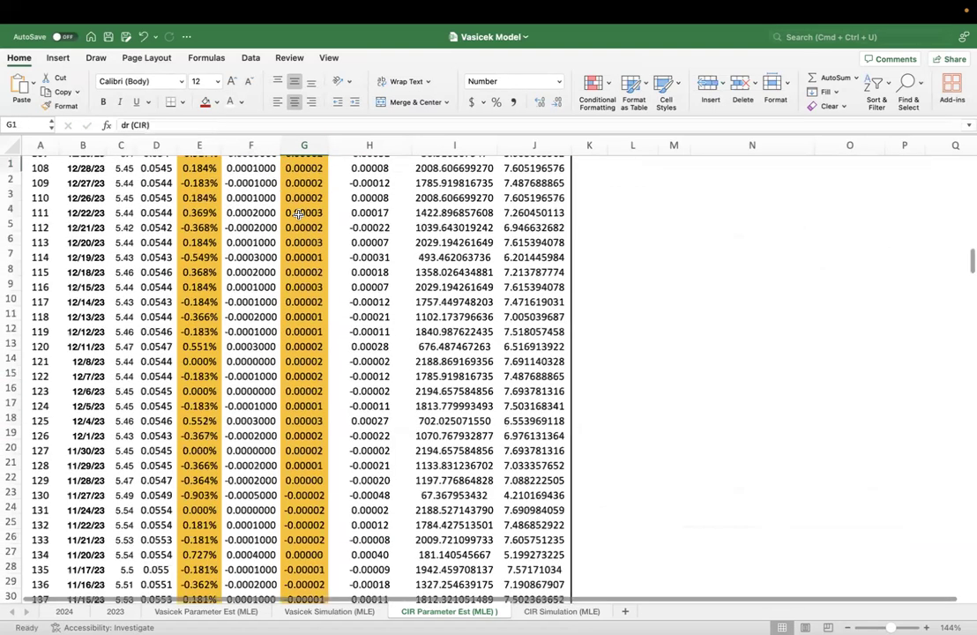
{"action": "left_click", "coordinate": [310, 193]}
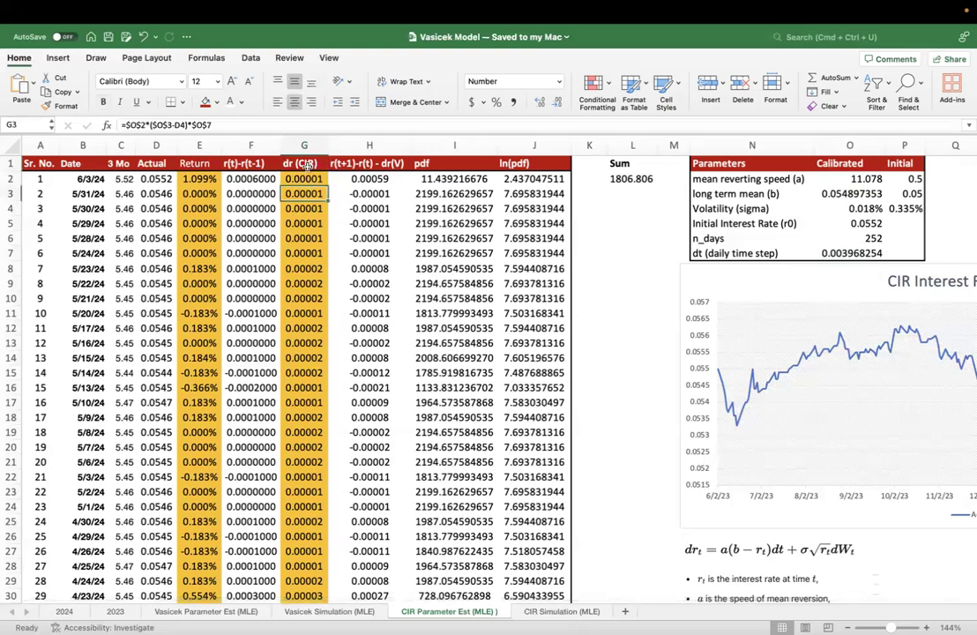
{"action": "left_click", "coordinate": [306, 164]}
{"action": "double_click", "coordinate": [305, 181]}
{"action": "key", "text": "Escape"}
{"action": "left_click", "coordinate": [305, 203]}
{"action": "key", "text": "super+Up"}
{"action": "left_click", "coordinate": [37, 34]}
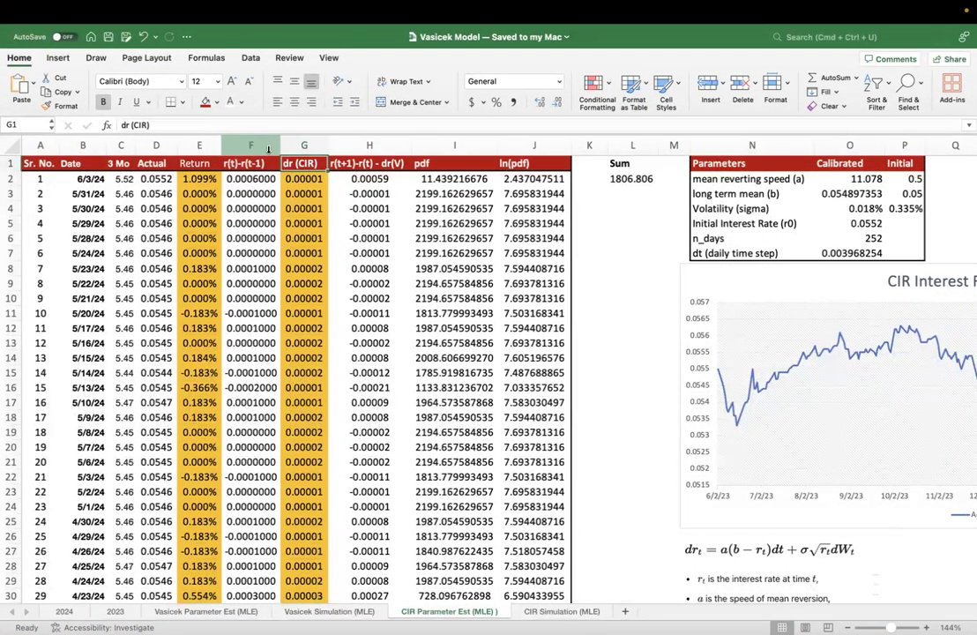
- Review how the r(t)-r(t-1) column relates to the Actual rates in column D and to the dr (CIR) column
{"action": "left_click", "coordinate": [251, 145]}
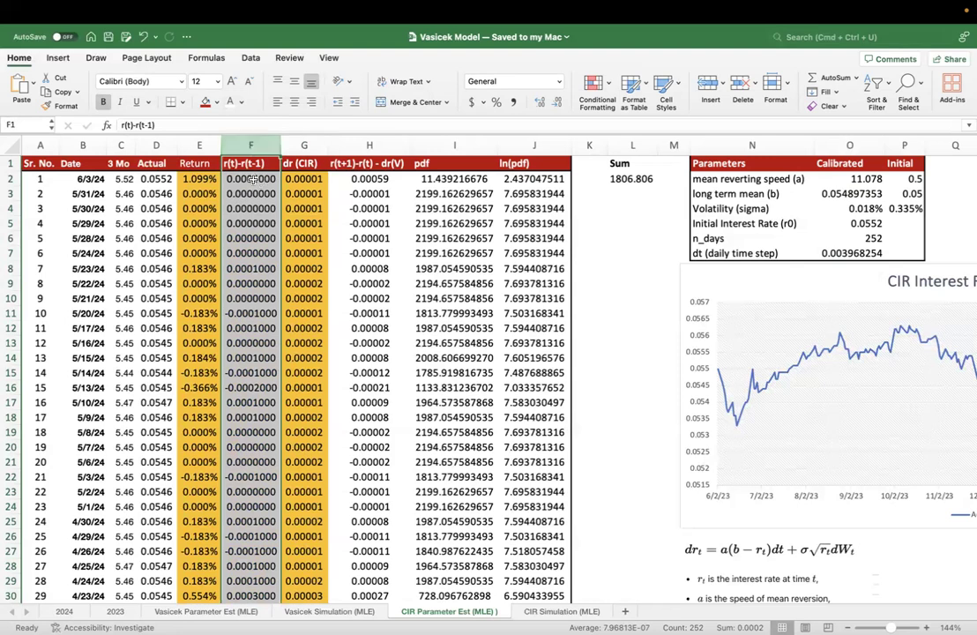
{"action": "left_click_drag", "start_coordinate": [155, 179], "coordinate": [152, 267]}
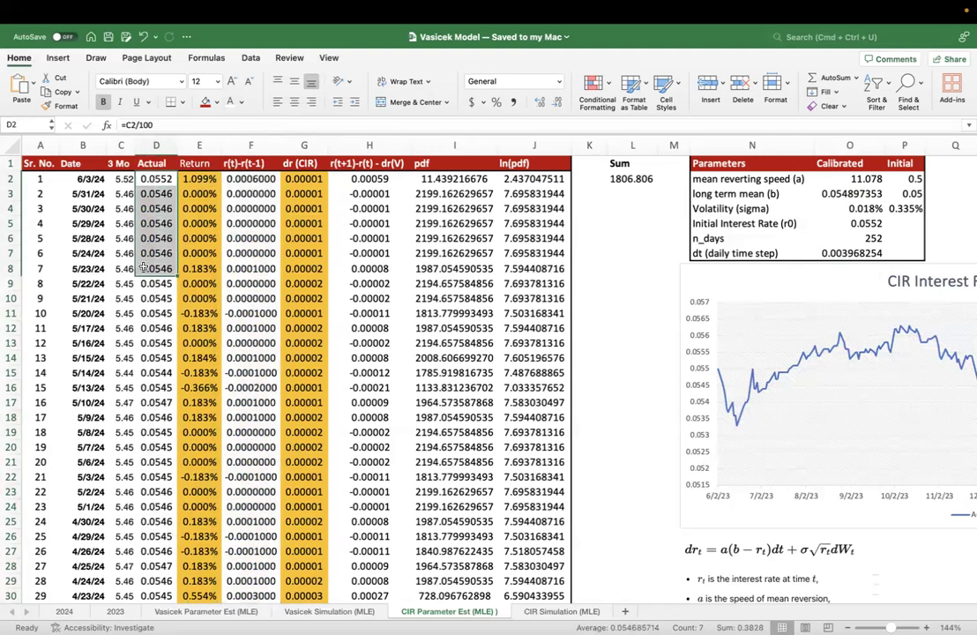
{"action": "left_click", "coordinate": [149, 195]}
{"action": "left_click_drag", "start_coordinate": [149, 183], "coordinate": [152, 210]}
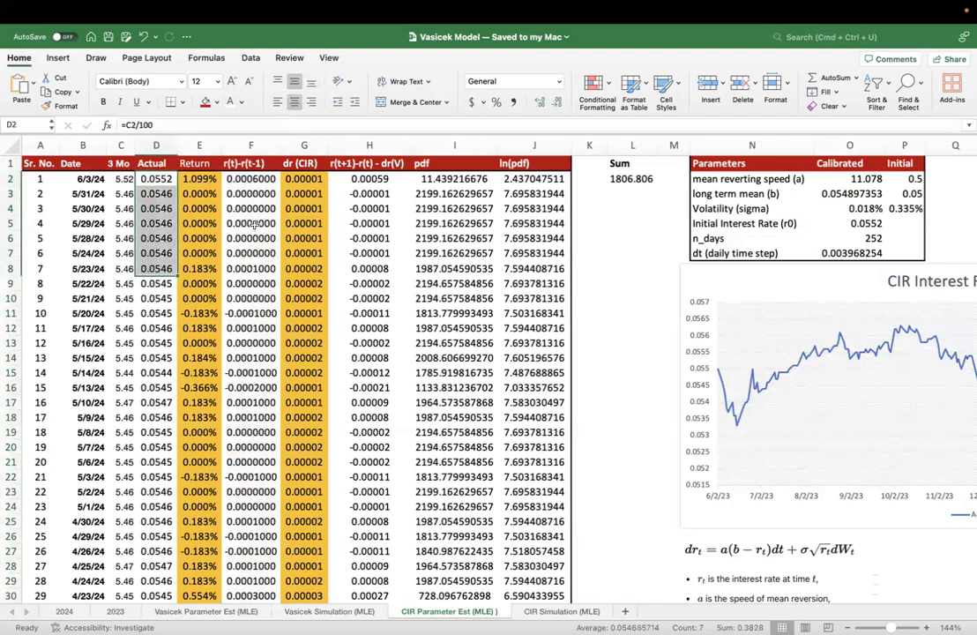
{"action": "left_click", "coordinate": [247, 144]}
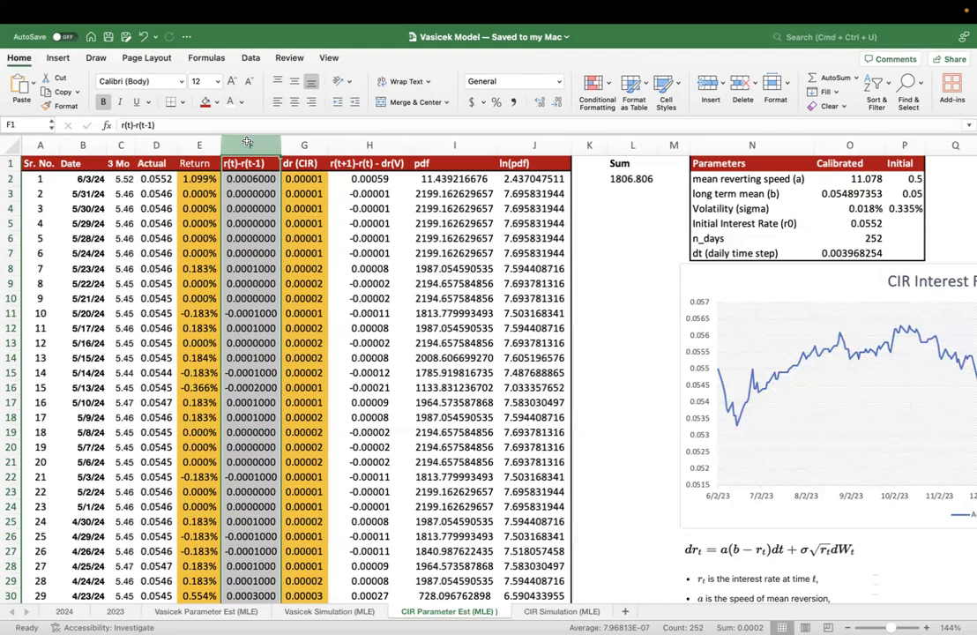
{"action": "left_click", "coordinate": [303, 143]}
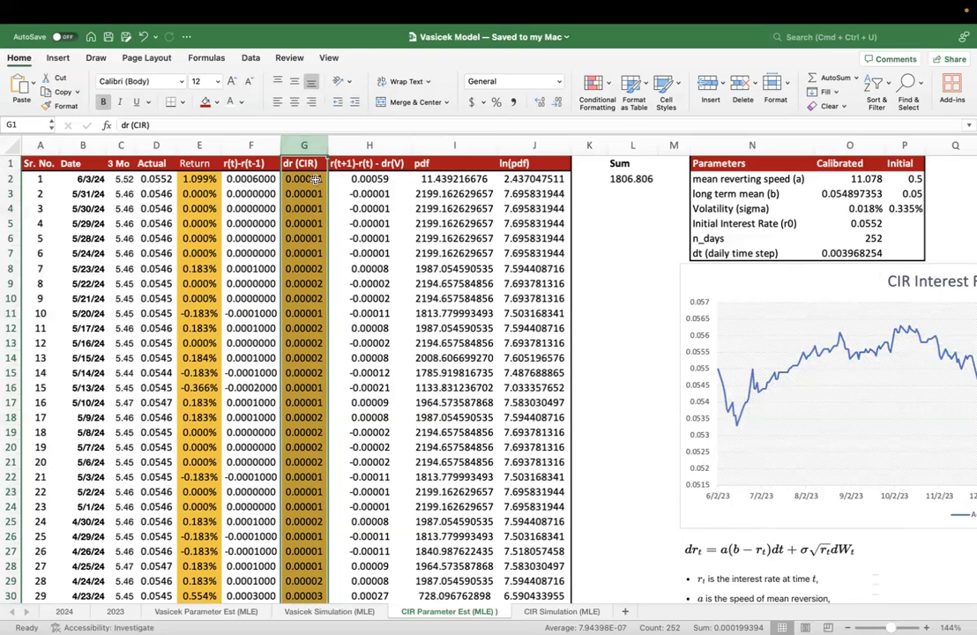
- Go through individual dr (CIR) cells in column G and r(t)-r(t-1) cells in column F to inspect their formulas
{"action": "left_click", "coordinate": [316, 179]}
{"action": "key", "text": "Down"}
{"action": "key", "text": "Down"}
{"action": "key", "text": "Down"}
{"action": "key", "text": "Down"}
{"action": "left_click", "coordinate": [262, 181]}
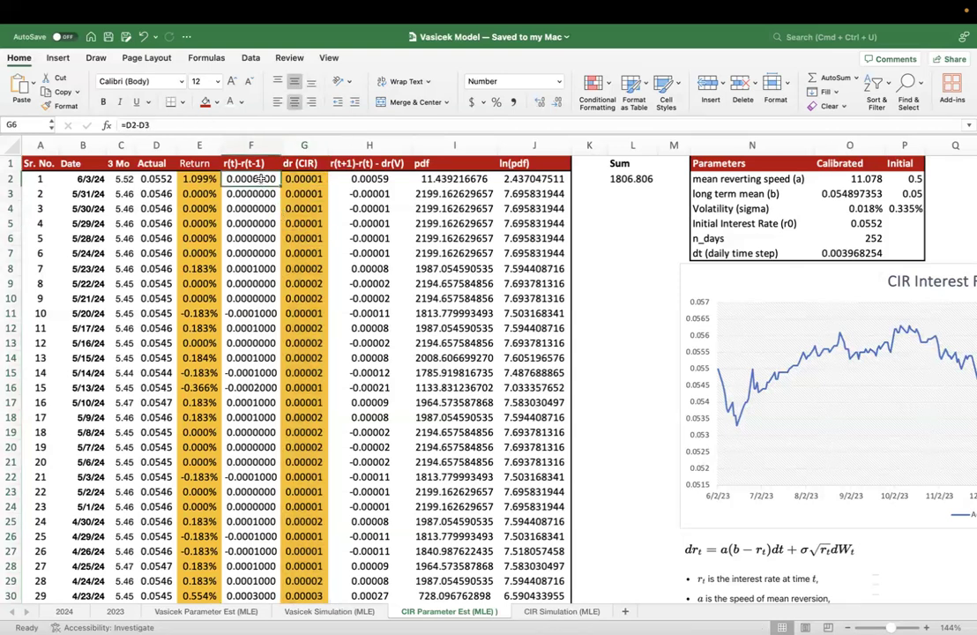
{"action": "left_click", "coordinate": [261, 194]}
{"action": "left_click", "coordinate": [267, 225]}
{"action": "left_click", "coordinate": [279, 322]}
{"action": "left_click", "coordinate": [278, 369]}
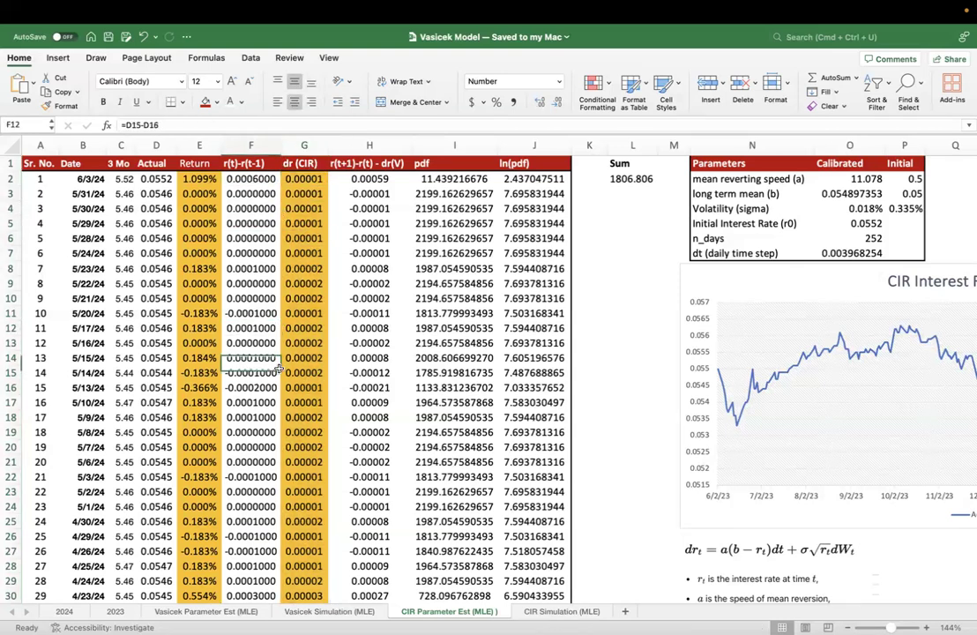
- Compare the upper rows of the actual rate changes in column F with the model changes in column G
{"action": "left_click_drag", "start_coordinate": [314, 178], "coordinate": [315, 430]}
{"action": "left_click_drag", "start_coordinate": [251, 179], "coordinate": [256, 417]}
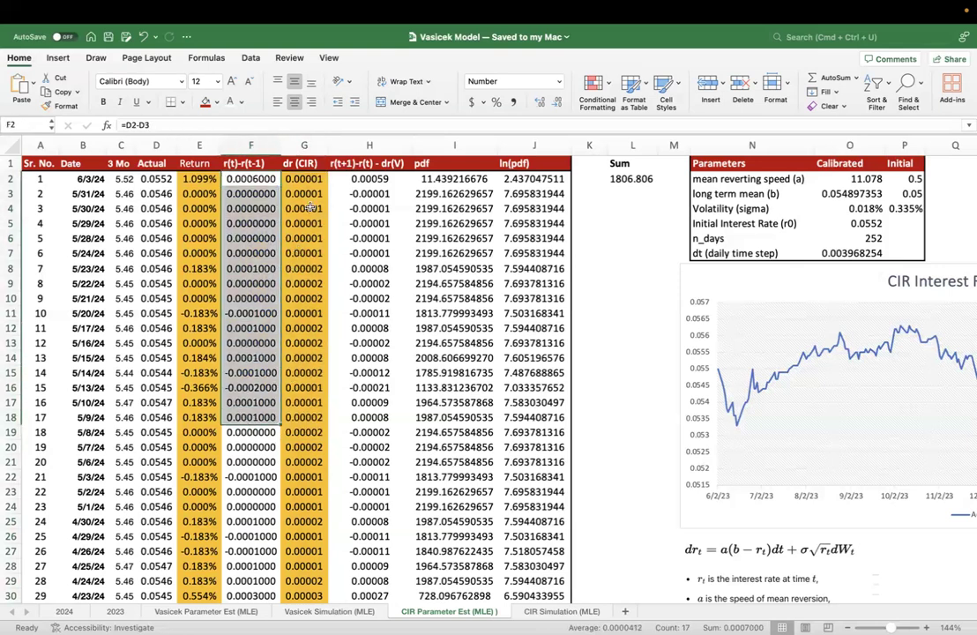
{"action": "left_click", "coordinate": [308, 178]}
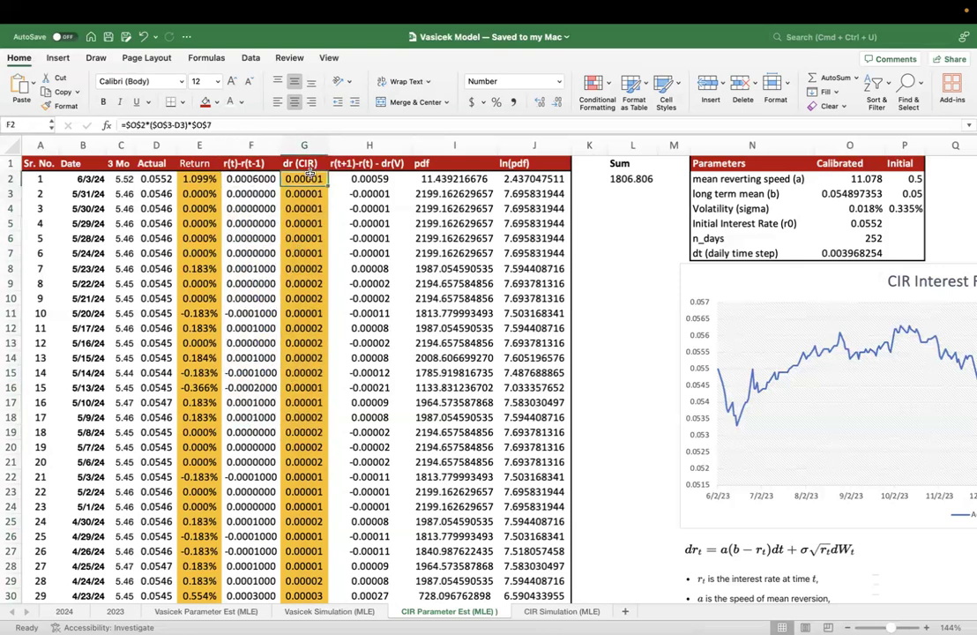
{"action": "left_click_drag", "start_coordinate": [311, 176], "coordinate": [310, 209]}
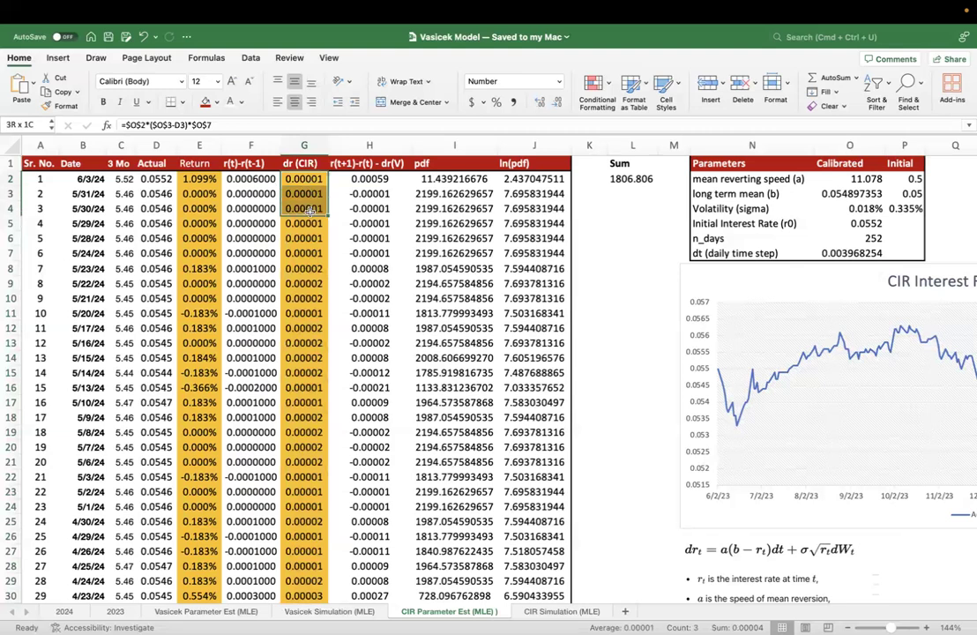
{"action": "left_click_drag", "start_coordinate": [311, 212], "coordinate": [292, 246]}
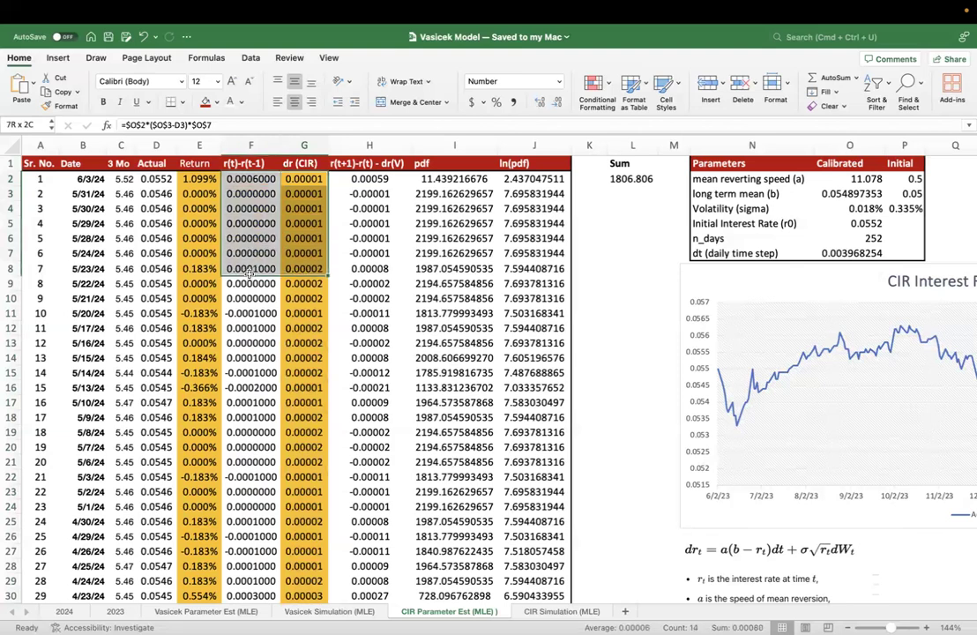
{"action": "left_click", "coordinate": [251, 236]}
{"action": "left_click_drag", "start_coordinate": [250, 179], "coordinate": [251, 385]}
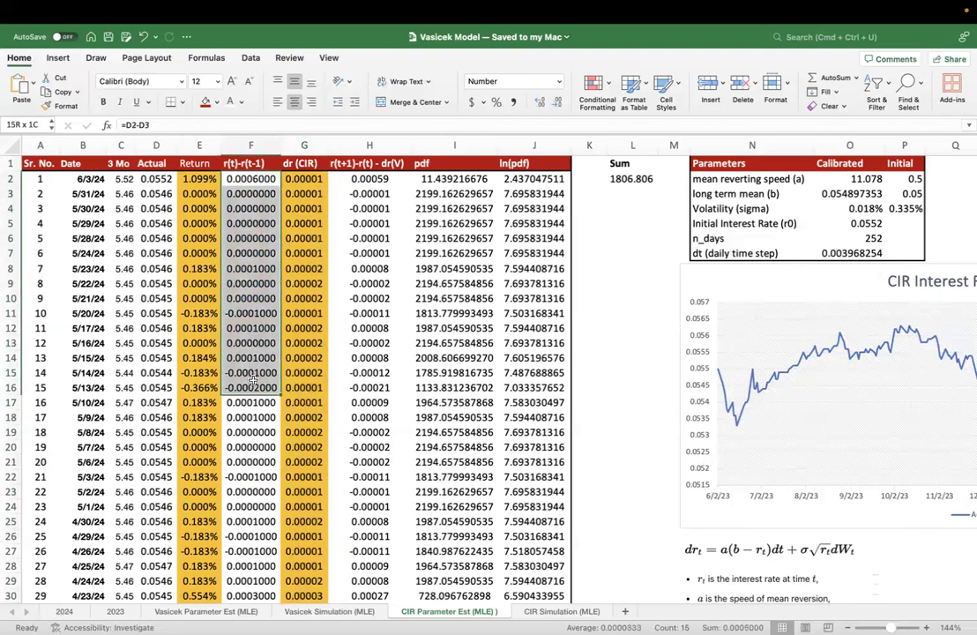
- Compare the full r(t)-r(t-1) column F with the dr (CIR) column G
{"action": "left_click_drag", "start_coordinate": [315, 193], "coordinate": [251, 432]}
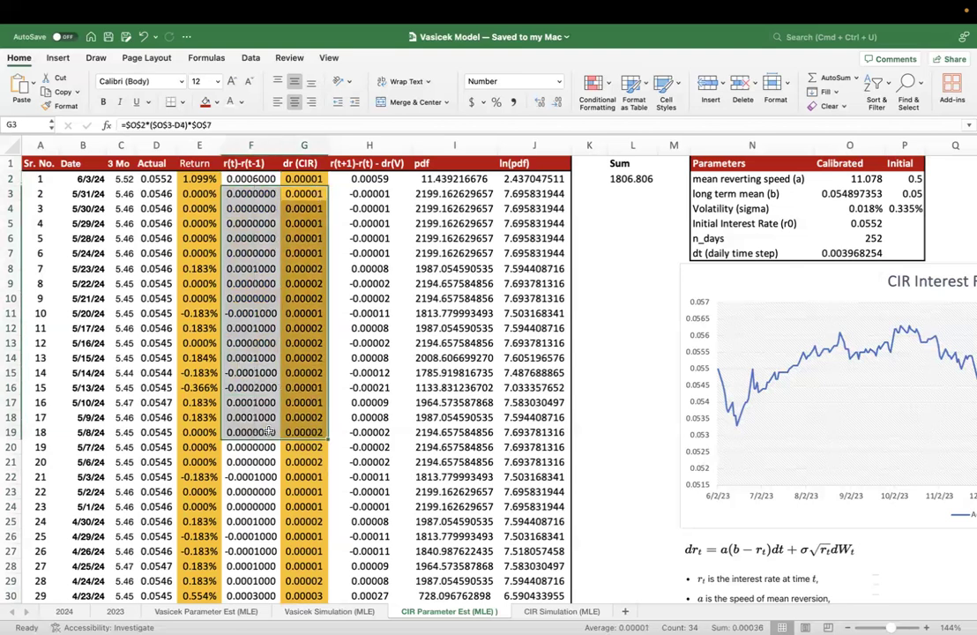
{"action": "left_click", "coordinate": [253, 145]}
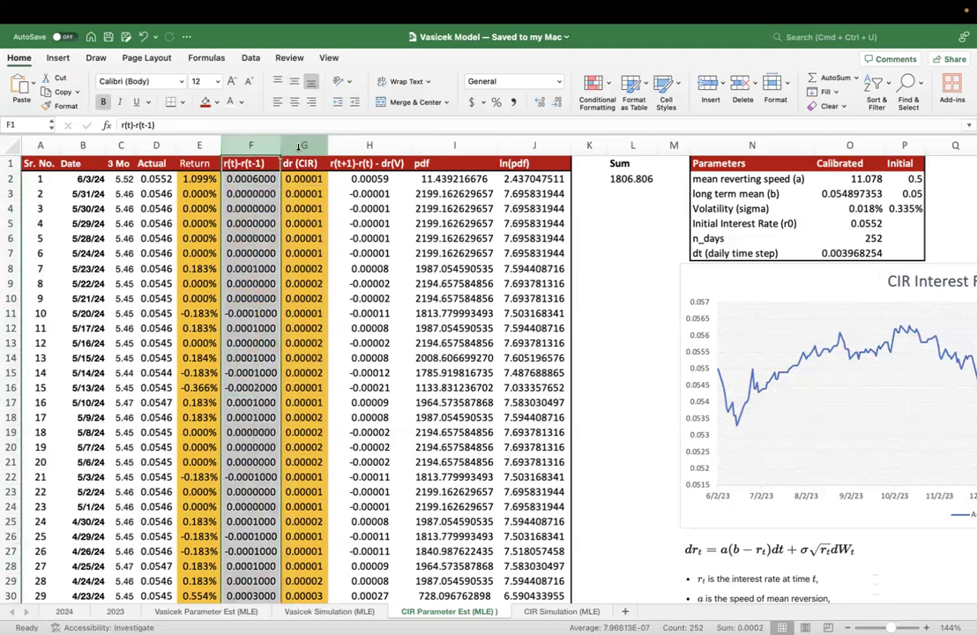
{"action": "left_click", "coordinate": [300, 145]}
{"action": "left_click", "coordinate": [274, 146]}
{"action": "left_click", "coordinate": [303, 144]}
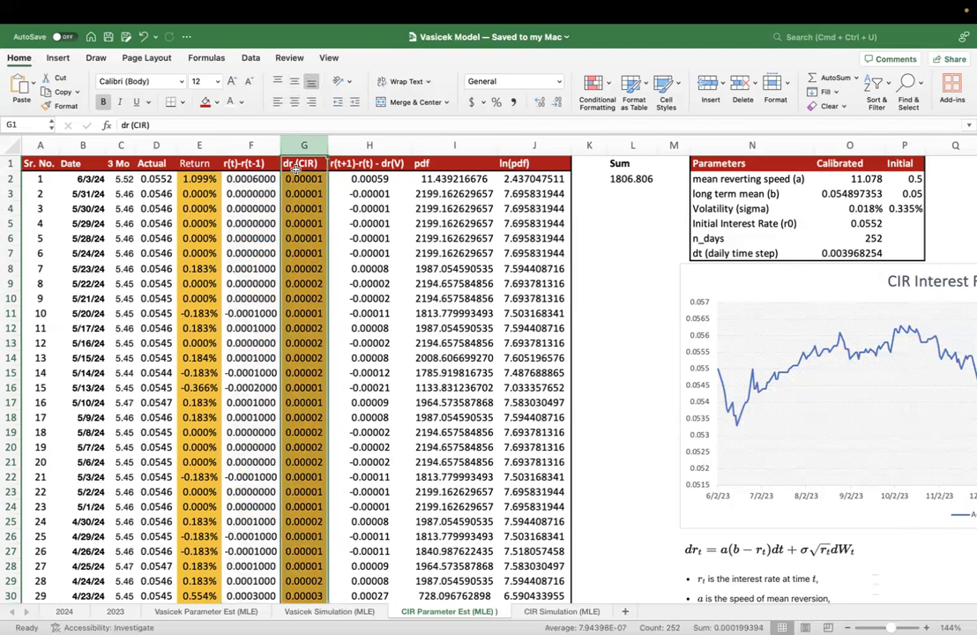
- Inspect the difference formulas in the r(t+1)-r(t) - dr(V) column, going from H2 down to H6
{"action": "left_click", "coordinate": [356, 180]}
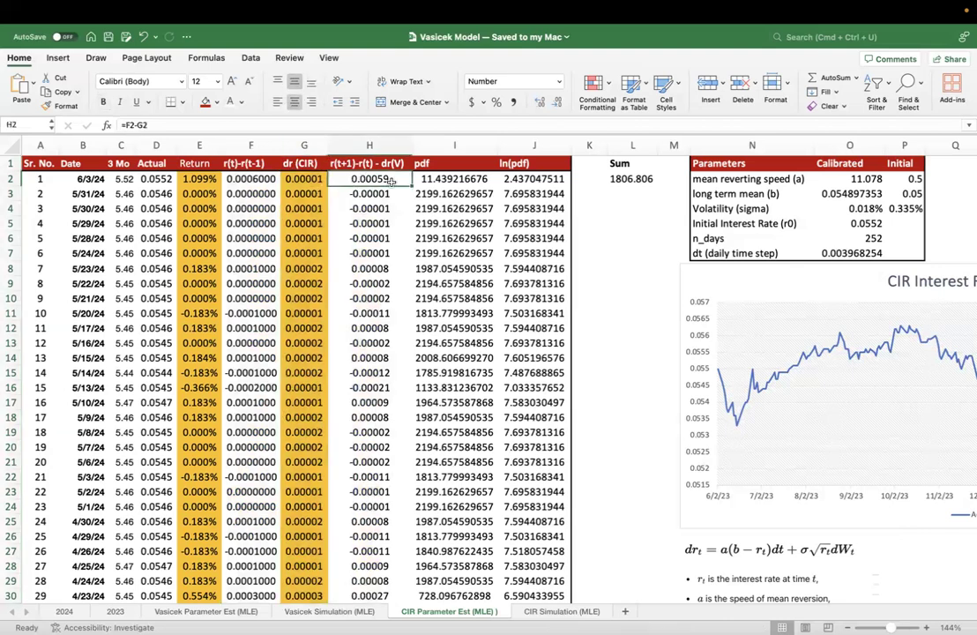
{"action": "double_click", "coordinate": [388, 180]}
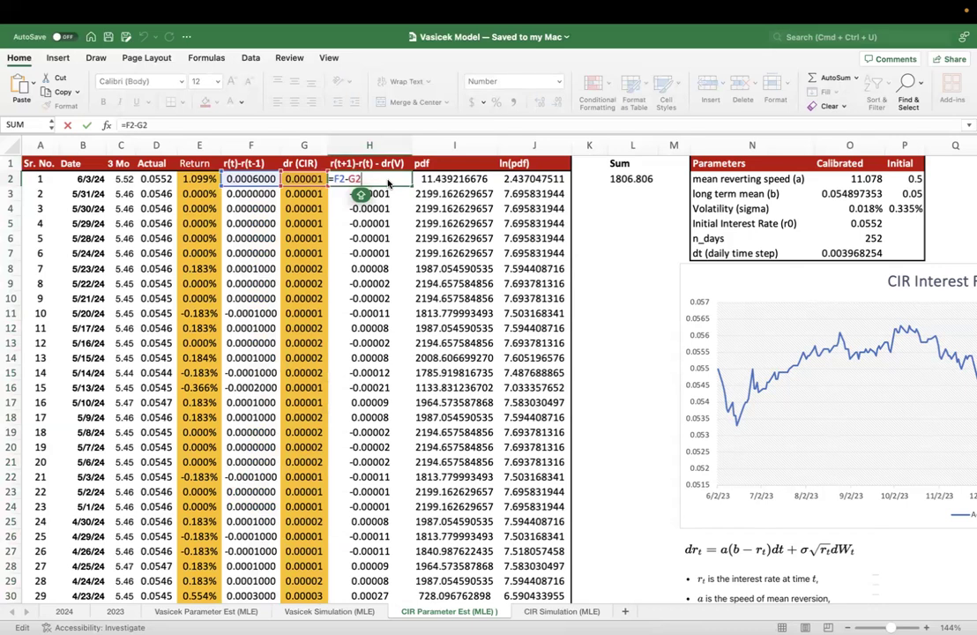
{"action": "key", "text": "Return"}
{"action": "double_click", "coordinate": [385, 194]}
{"action": "key", "text": "Escape"}
{"action": "double_click", "coordinate": [384, 212]}
{"action": "double_click", "coordinate": [385, 225]}
{"action": "double_click", "coordinate": [385, 240]}
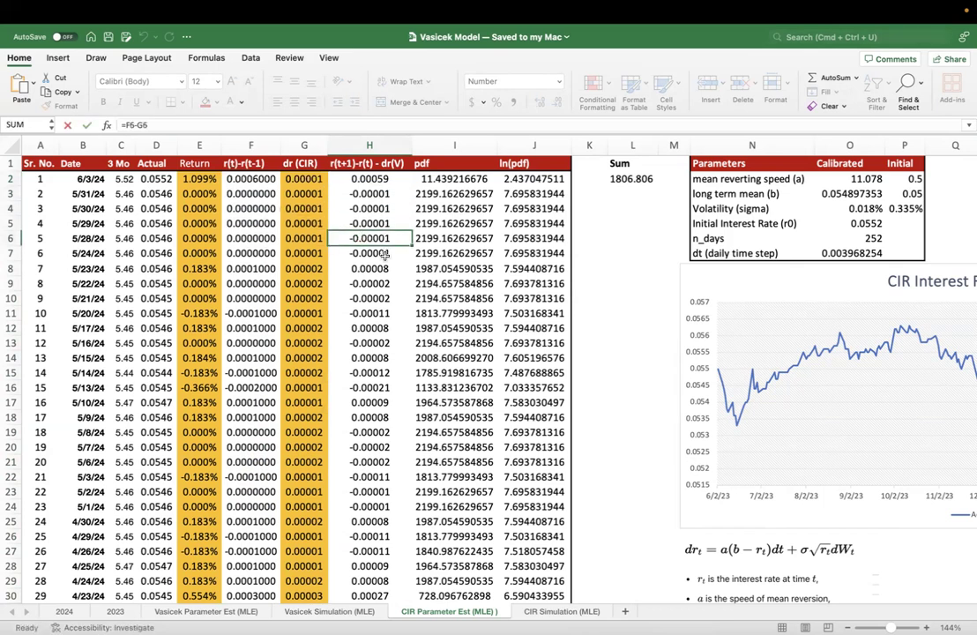
- Review the range of differences in the upper rows of column H, down to about row 20
{"action": "left_click_drag", "start_coordinate": [370, 179], "coordinate": [376, 339]}
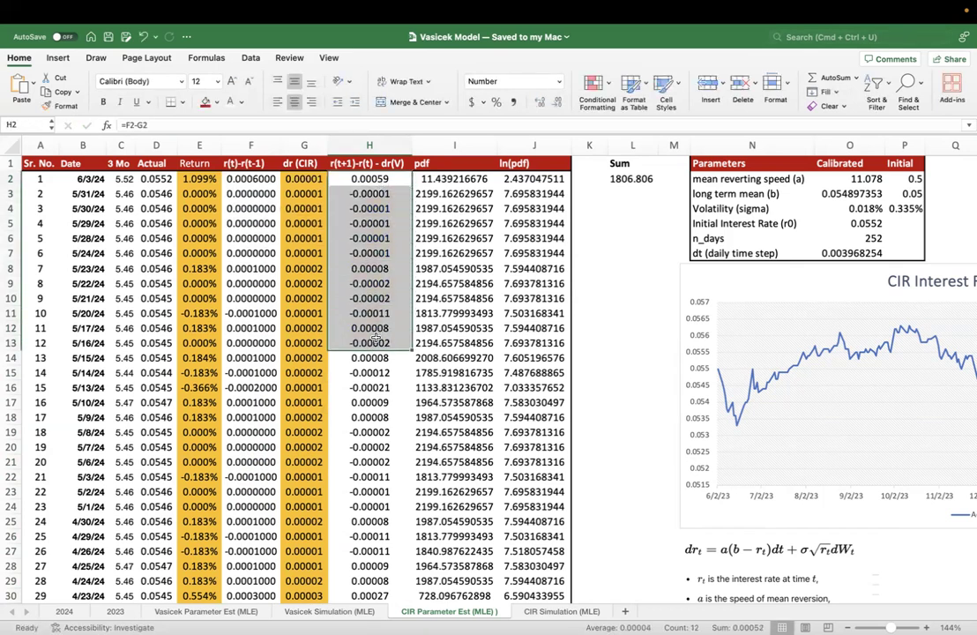
{"action": "left_click", "coordinate": [362, 253]}
{"action": "left_click_drag", "start_coordinate": [362, 194], "coordinate": [339, 442]}
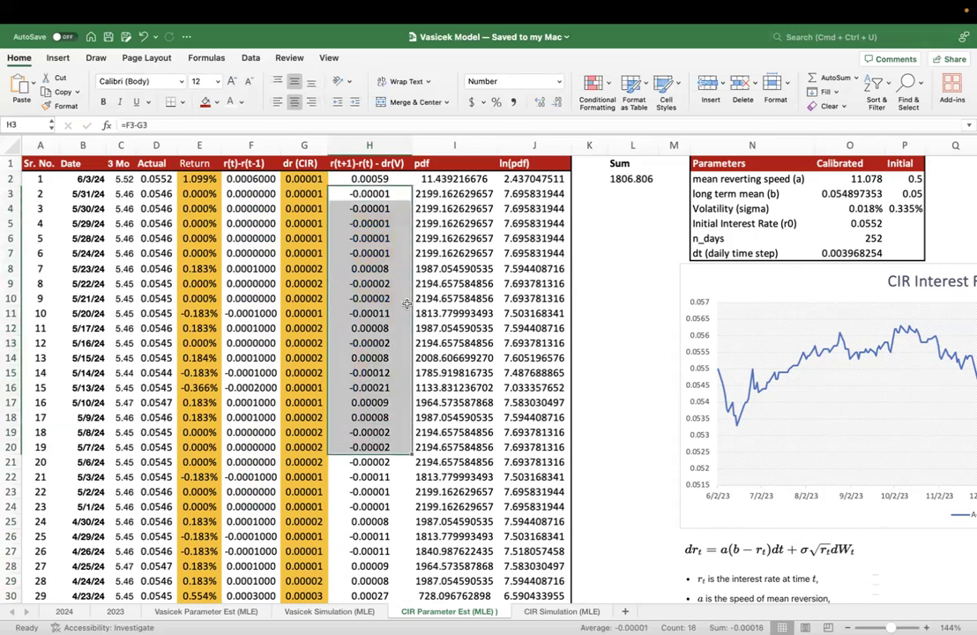
- Inspect the NORMDIST formula in pdf cell I2 and its reference to H2
{"action": "left_click", "coordinate": [475, 179]}
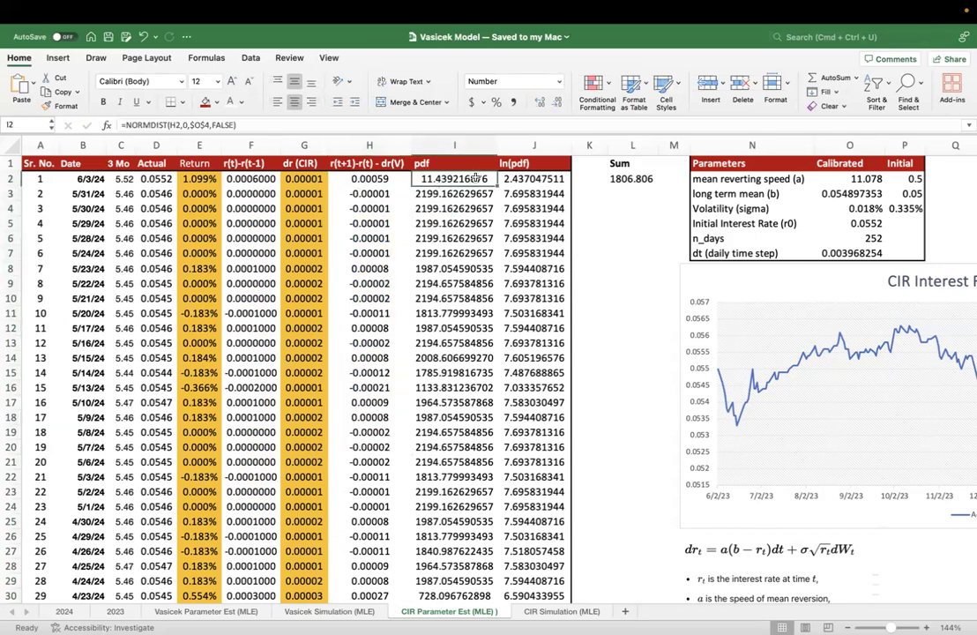
{"action": "double_click", "coordinate": [475, 179]}
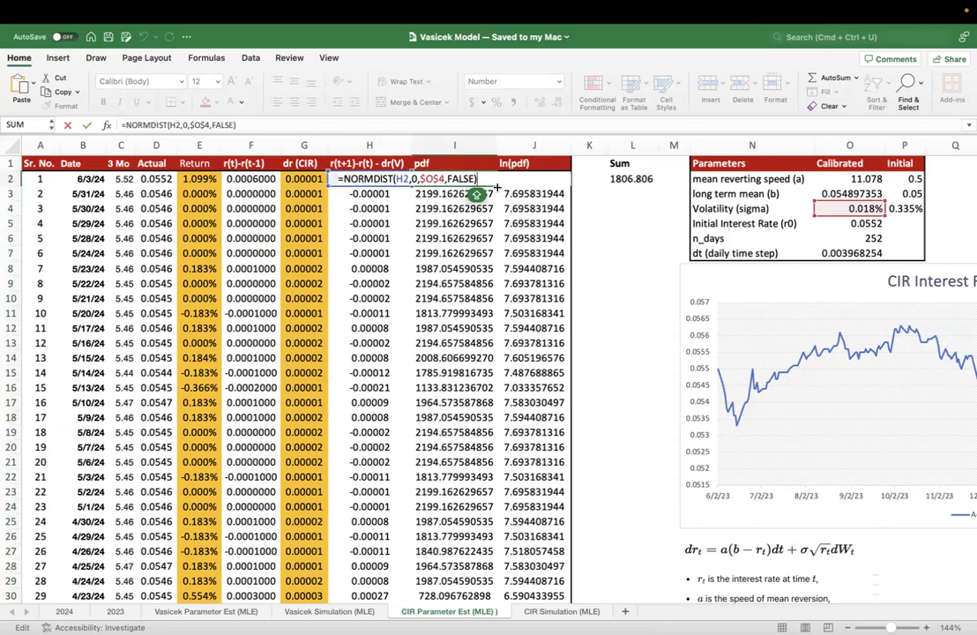
{"action": "left_click", "coordinate": [364, 179]}
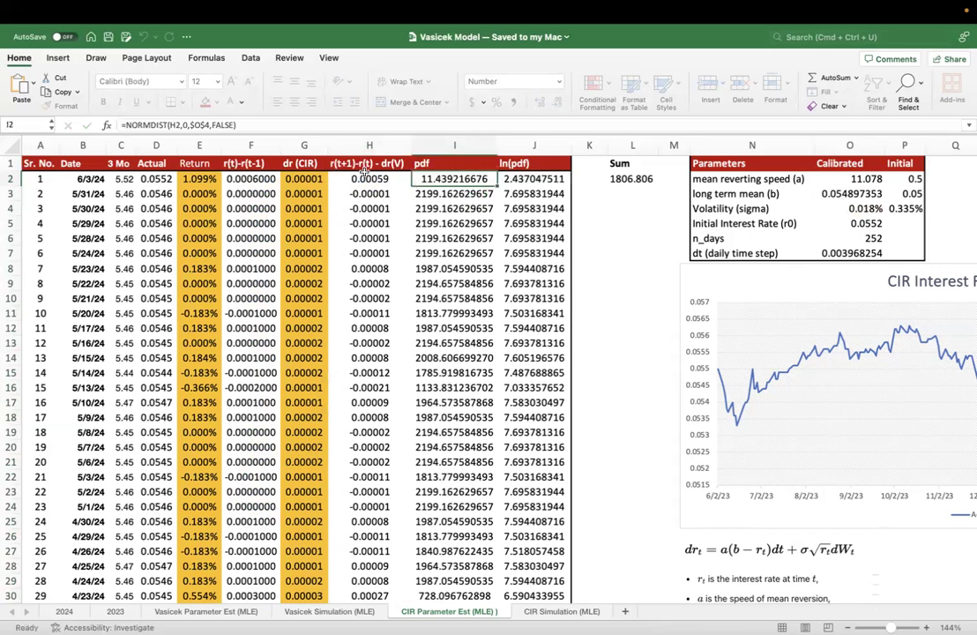
{"action": "left_click", "coordinate": [440, 180]}
{"action": "double_click", "coordinate": [440, 181]}
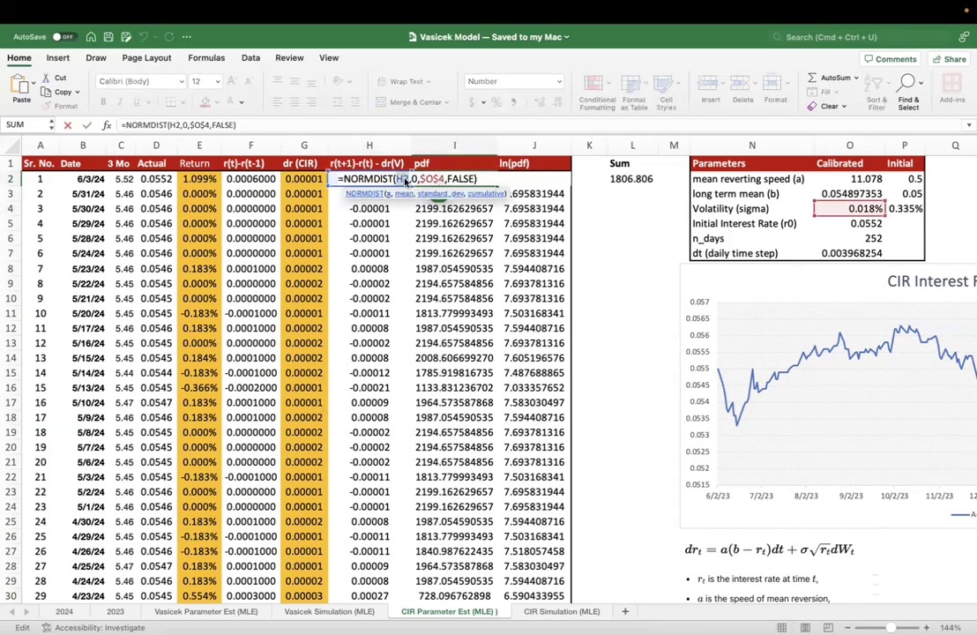
{"action": "key", "text": "Escape"}
- Trace the difference in H2 back to the actual change in F2 and the model change in G2
{"action": "left_click", "coordinate": [357, 180]}
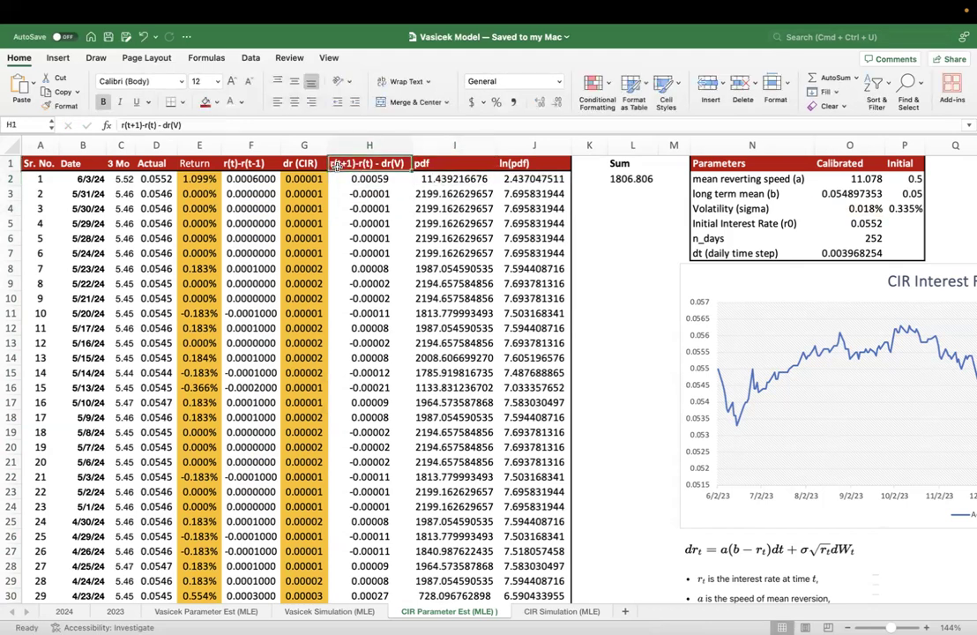
{"action": "left_click", "coordinate": [354, 163]}
{"action": "key", "text": "Down"}
{"action": "left_click", "coordinate": [253, 180]}
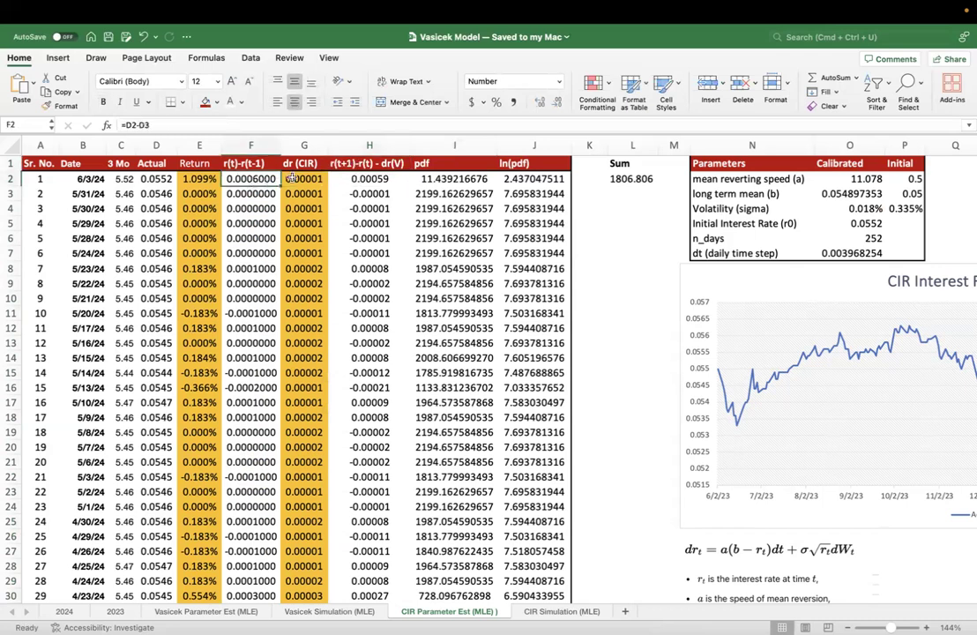
{"action": "key", "text": "Right"}
{"action": "double_click", "coordinate": [367, 192]}
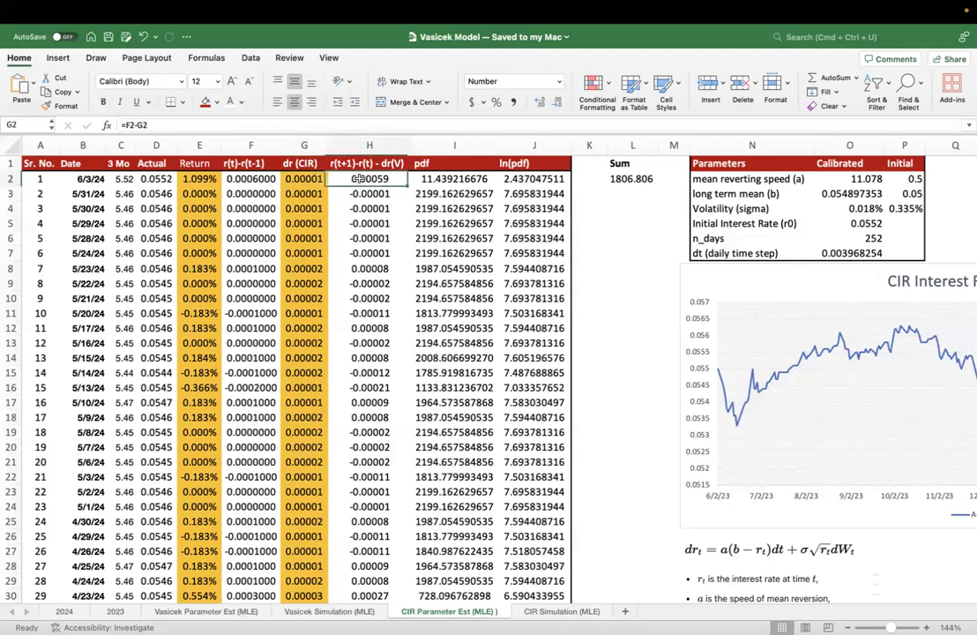
{"action": "left_click", "coordinate": [373, 179]}
{"action": "key", "text": "Right"}
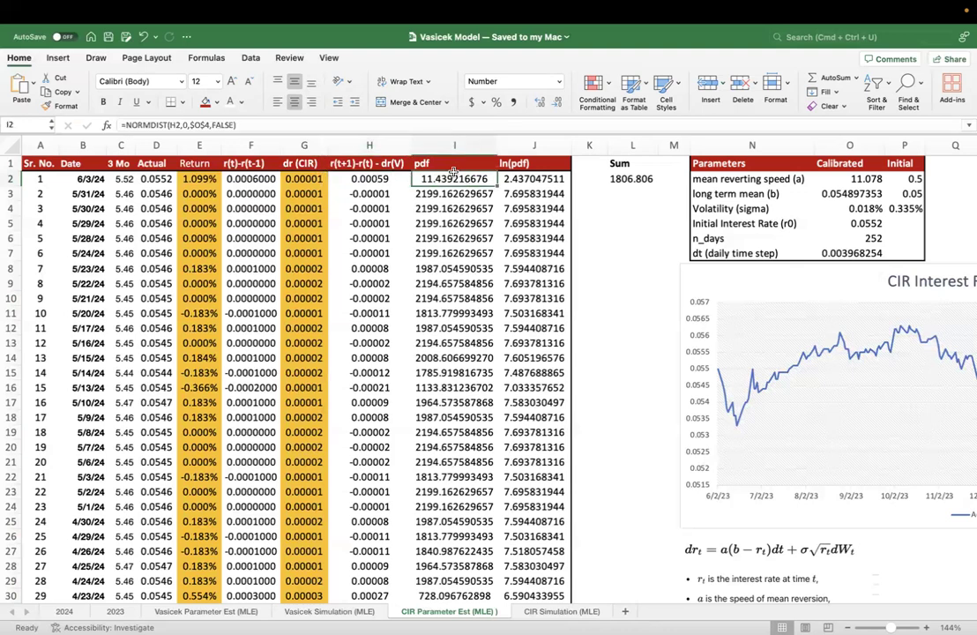
- Examine the x, mean, standard_dev and cumulative arguments of the NORMDIST formula in I2 one by one
{"action": "key", "text": "F2"}
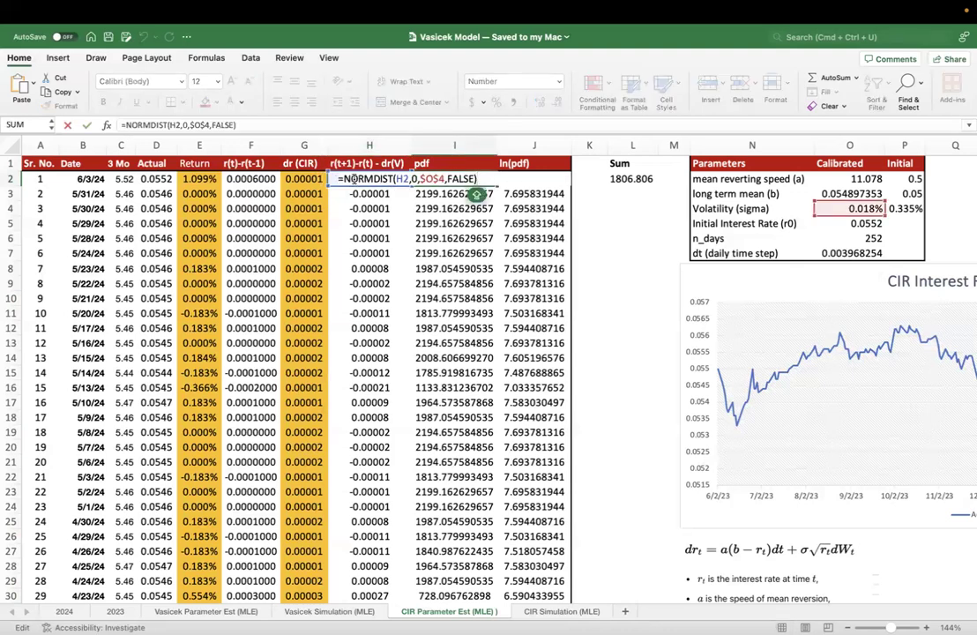
{"action": "left_click", "coordinate": [388, 179]}
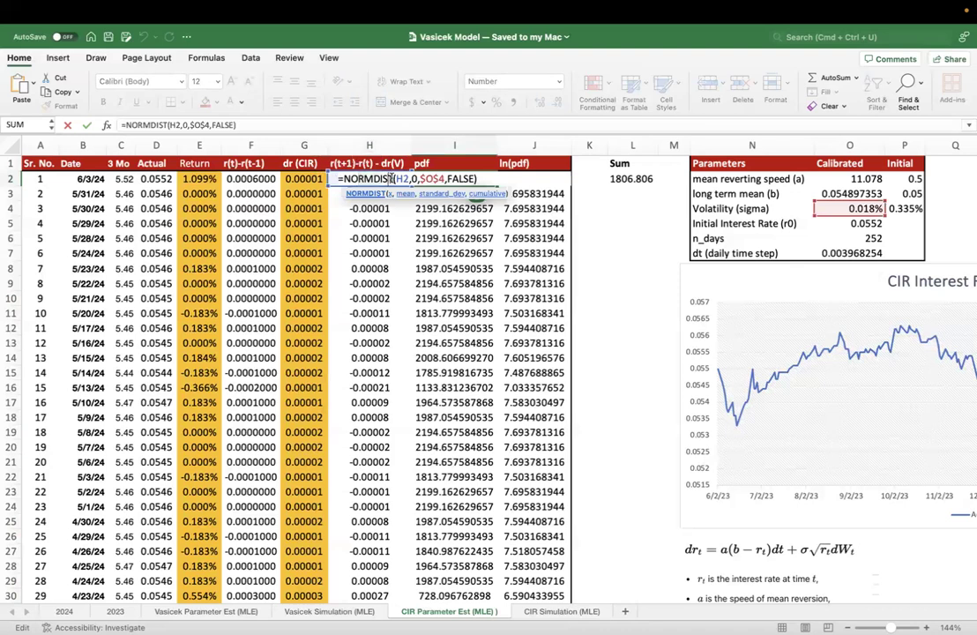
{"action": "key", "text": "Return"}
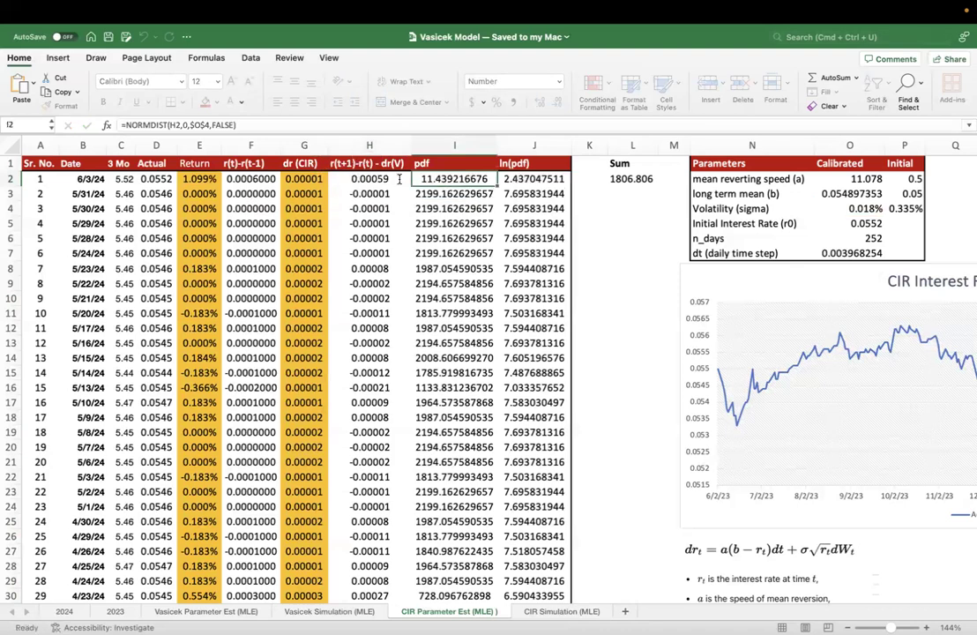
{"action": "left_click", "coordinate": [407, 182]}
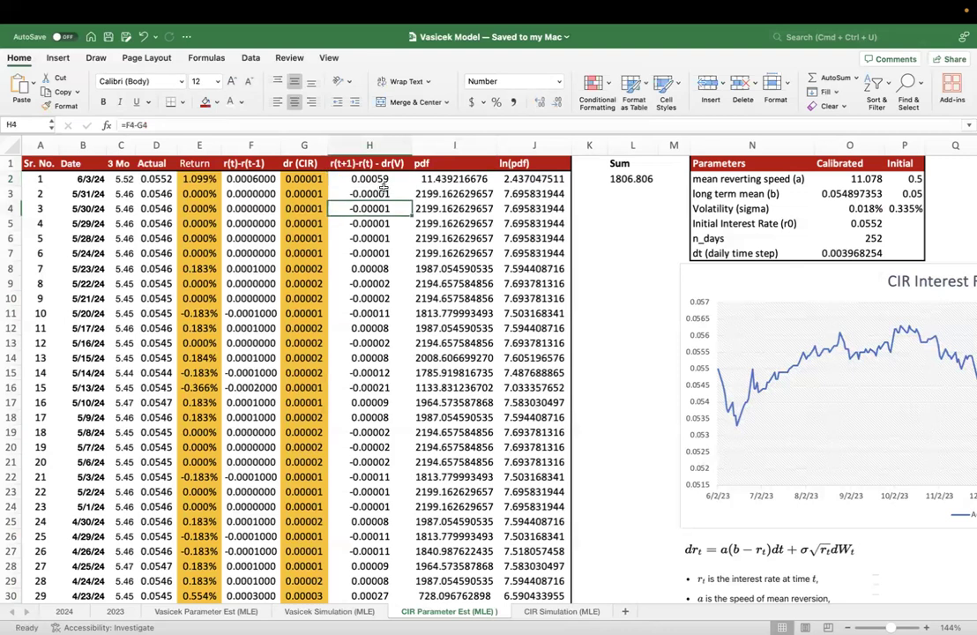
{"action": "double_click", "coordinate": [451, 181]}
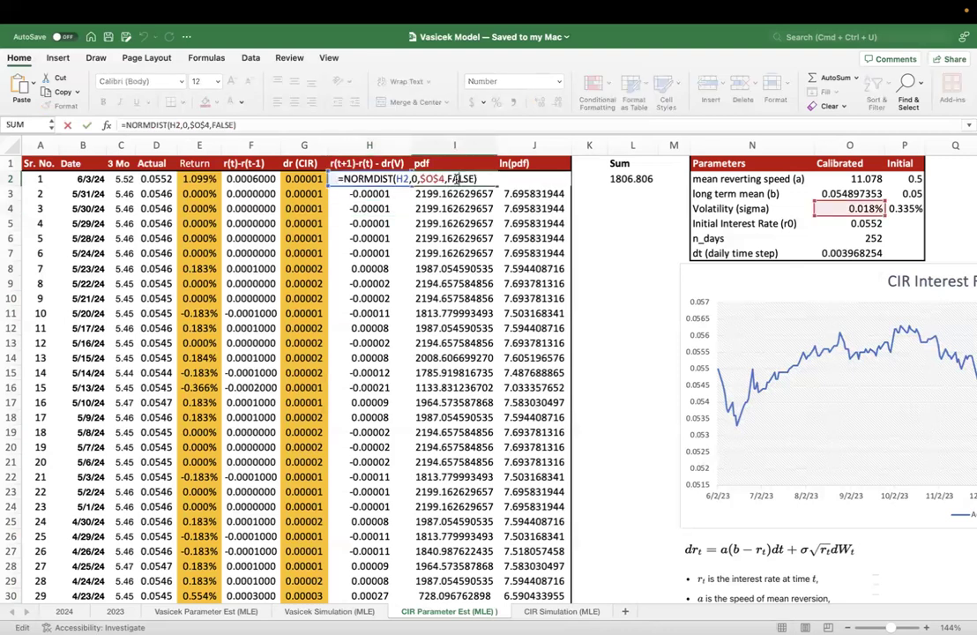
{"action": "double_click", "coordinate": [403, 179]}
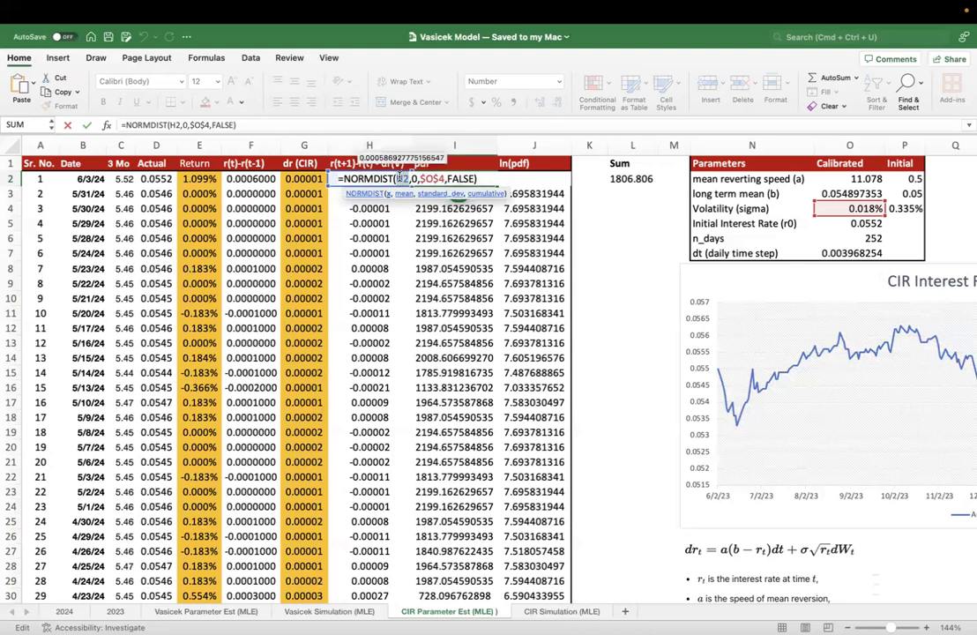
{"action": "double_click", "coordinate": [413, 179]}
{"action": "double_click", "coordinate": [431, 179]}
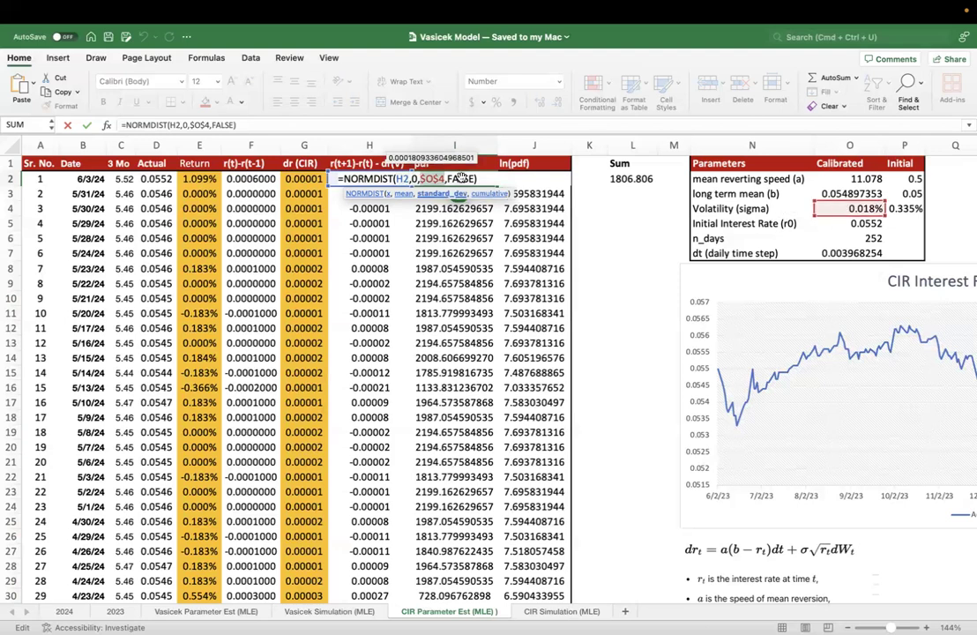
{"action": "left_click", "coordinate": [461, 179]}
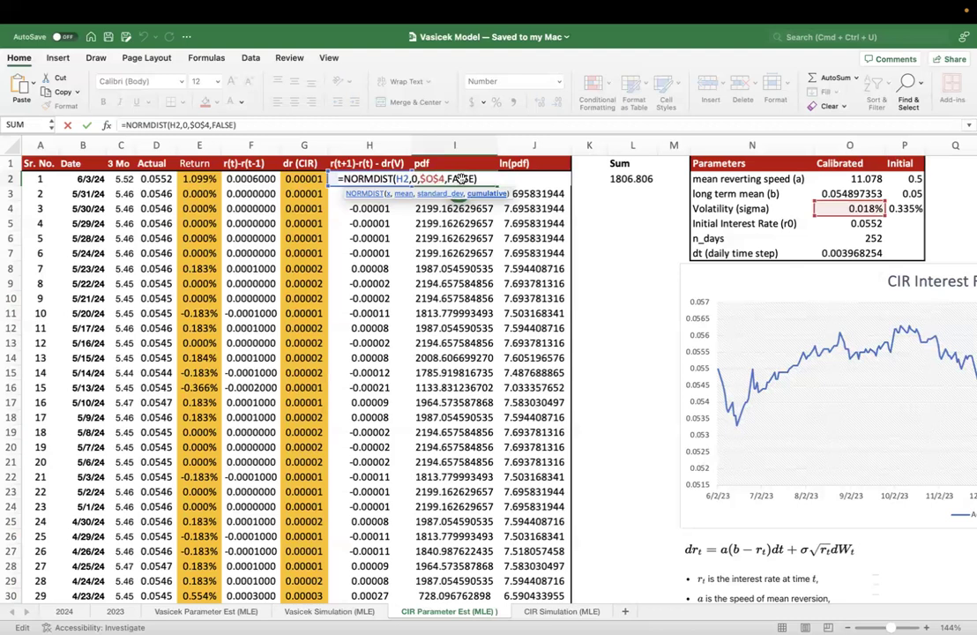
{"action": "key", "text": "Return"}
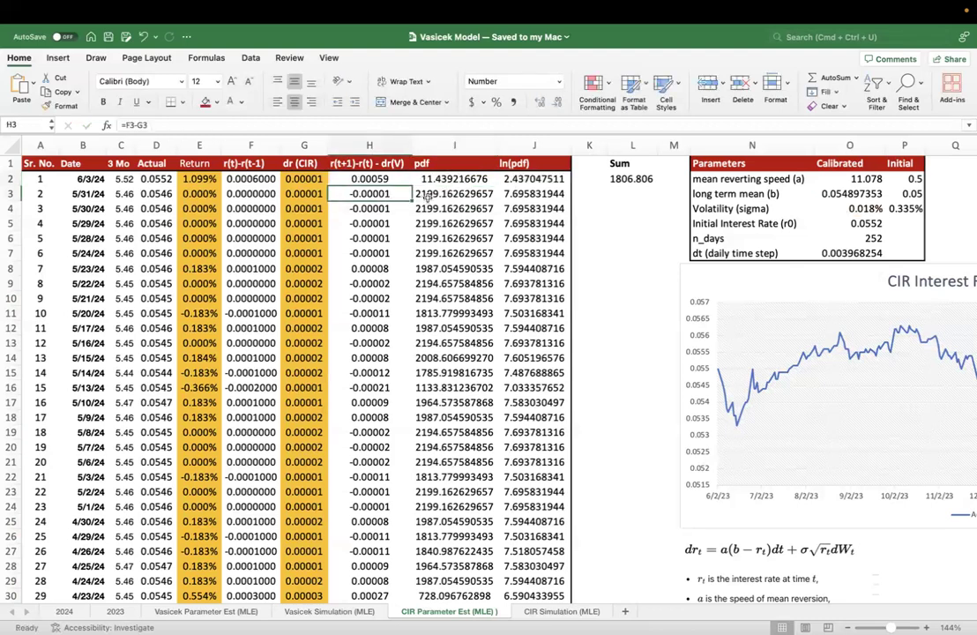
- Check the NORMDIST formulas in individual pdf cells of column I from I3 down to I11
{"action": "double_click", "coordinate": [430, 194]}
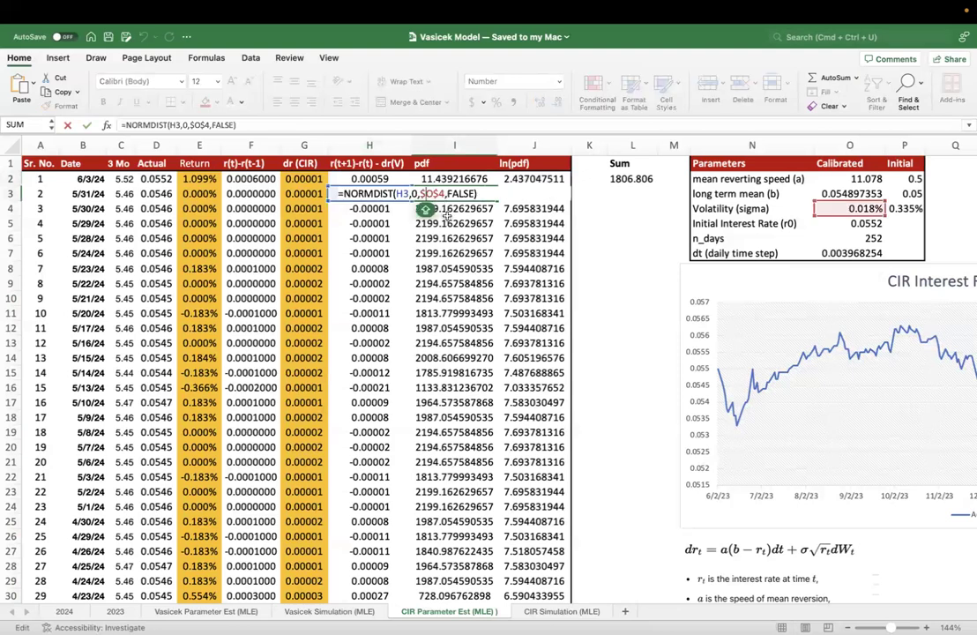
{"action": "key", "text": "Escape"}
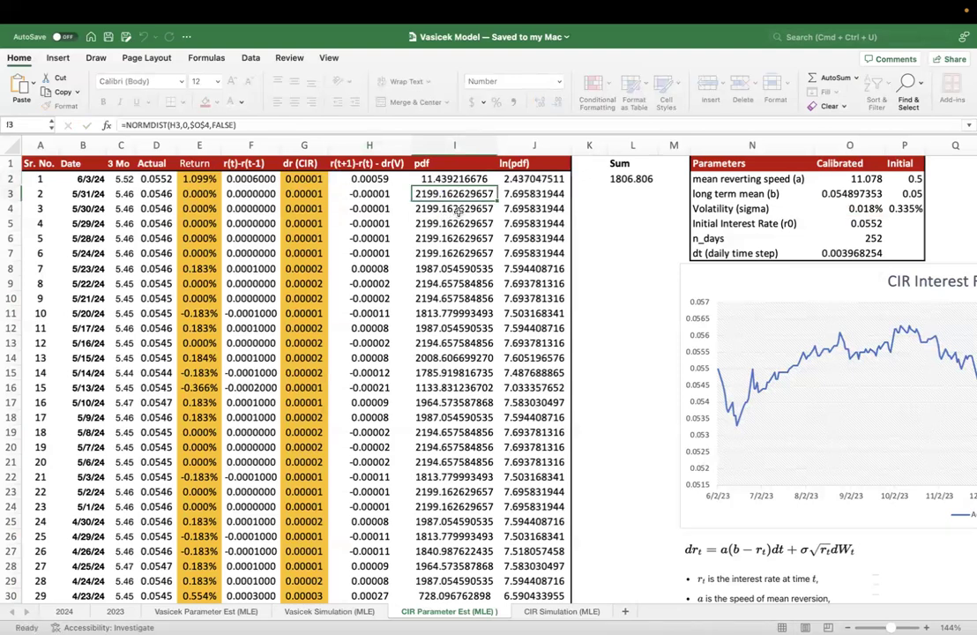
{"action": "double_click", "coordinate": [458, 211]}
{"action": "key", "text": "Escape"}
{"action": "double_click", "coordinate": [466, 241]}
{"action": "key", "text": "Escape"}
{"action": "double_click", "coordinate": [470, 268]}
{"action": "key", "text": "Escape"}
{"action": "double_click", "coordinate": [469, 285]}
{"action": "key", "text": "Escape"}
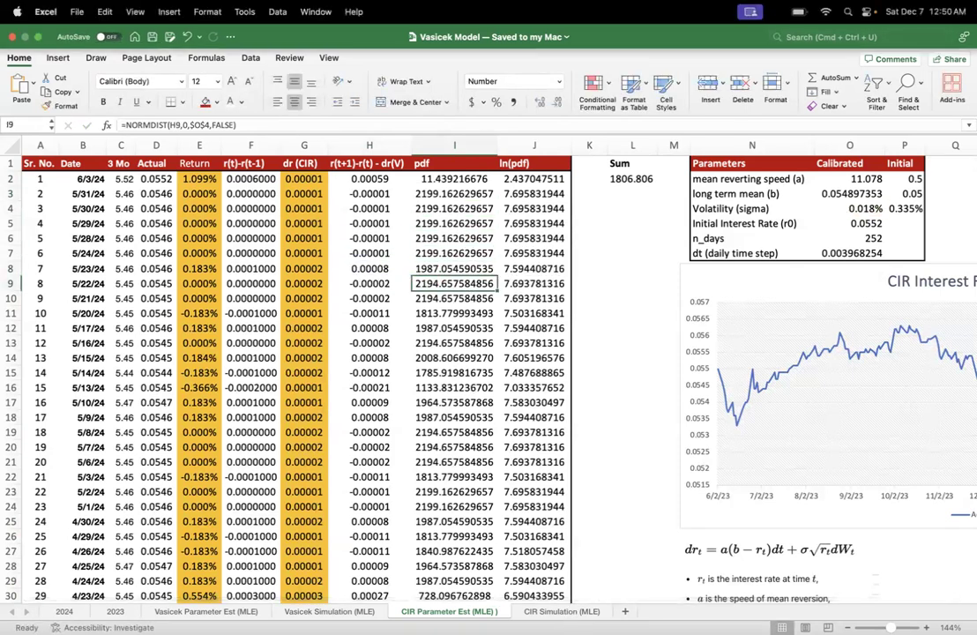
{"action": "double_click", "coordinate": [450, 313]}
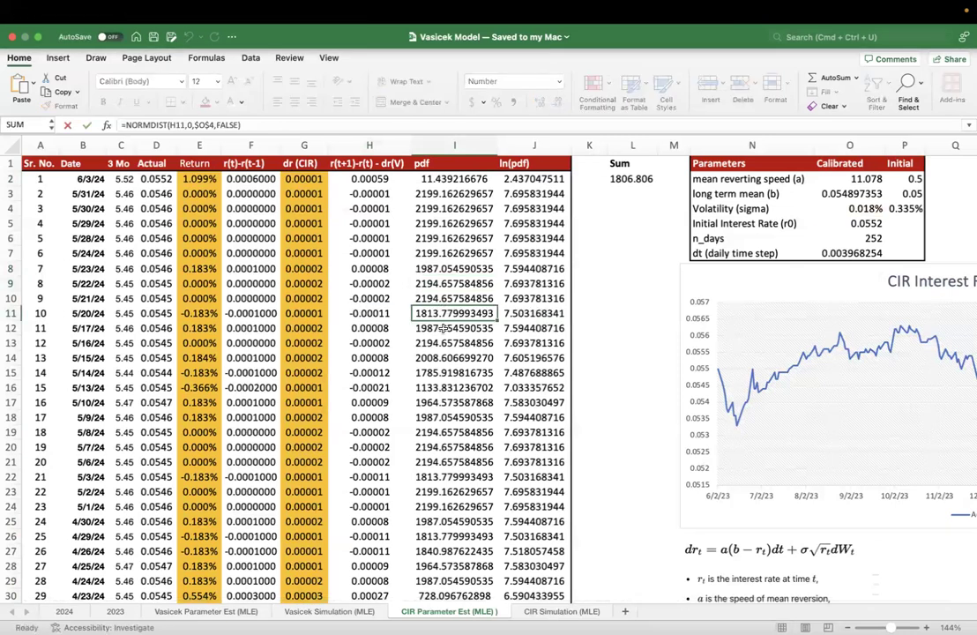
{"action": "key", "text": "Escape"}
- Compare the upper pdf values in column I with the differences in column H
{"action": "left_click_drag", "start_coordinate": [423, 179], "coordinate": [434, 340]}
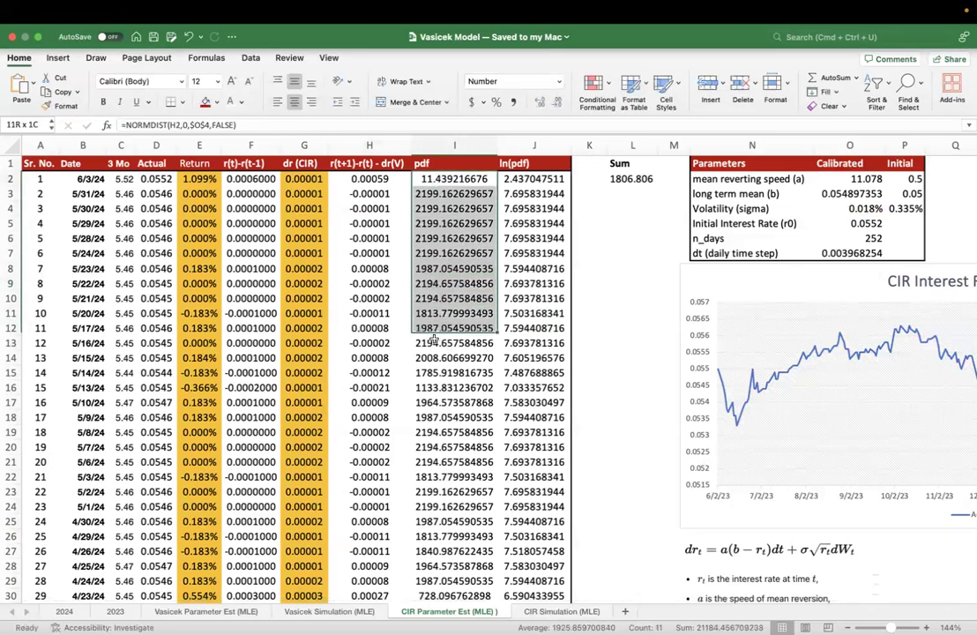
{"action": "left_click", "coordinate": [432, 194]}
{"action": "left_click", "coordinate": [432, 164]}
{"action": "left_click", "coordinate": [432, 193]}
{"action": "left_click_drag", "start_coordinate": [372, 185], "coordinate": [374, 268]}
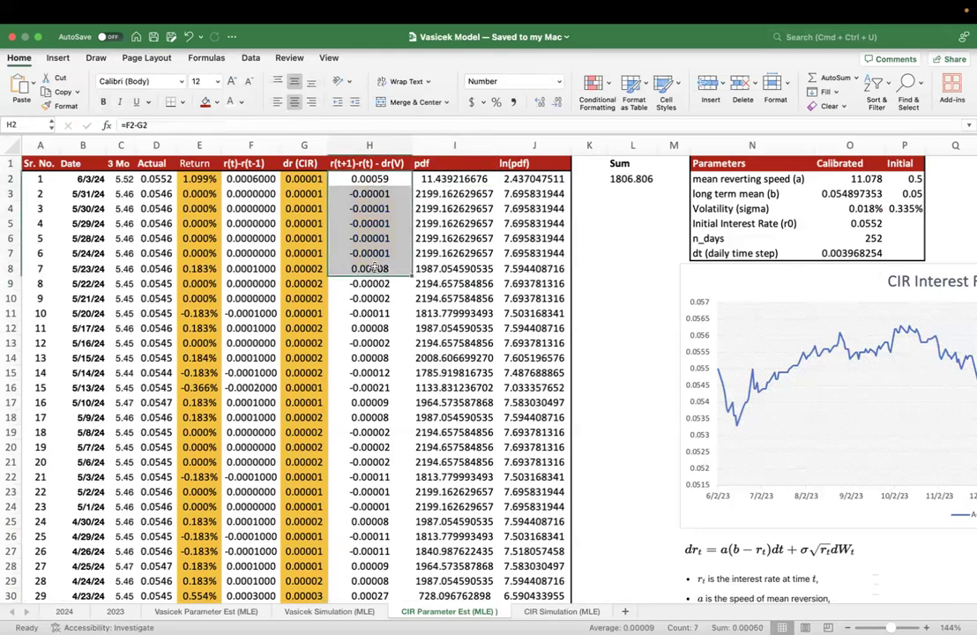
{"action": "left_click", "coordinate": [449, 193]}
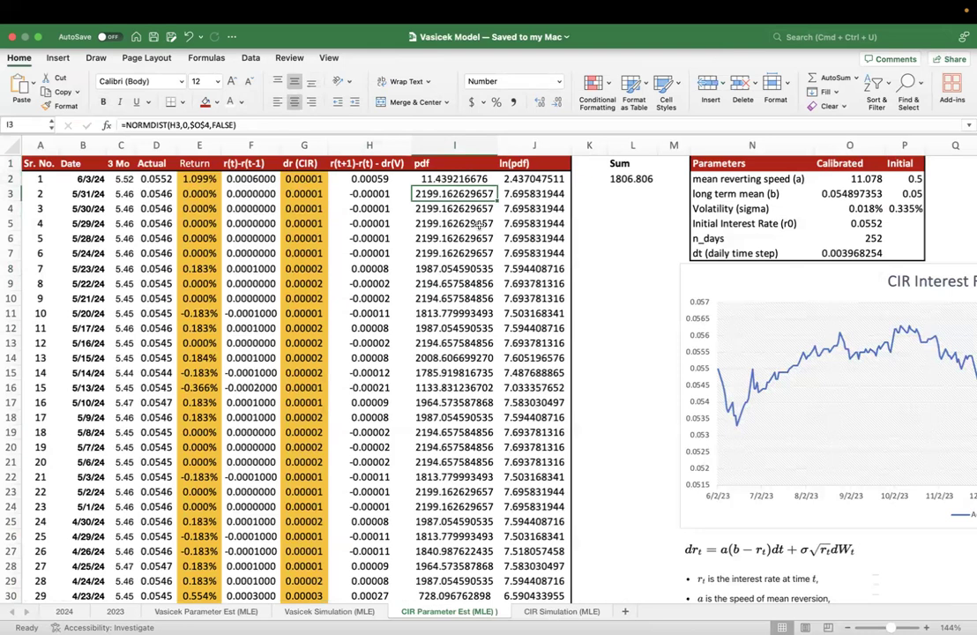
- Inspect the NORMDIST formula in I2, trace the ln(pdf) formula in J2 back to I2, and check J3
{"action": "double_click", "coordinate": [483, 180]}
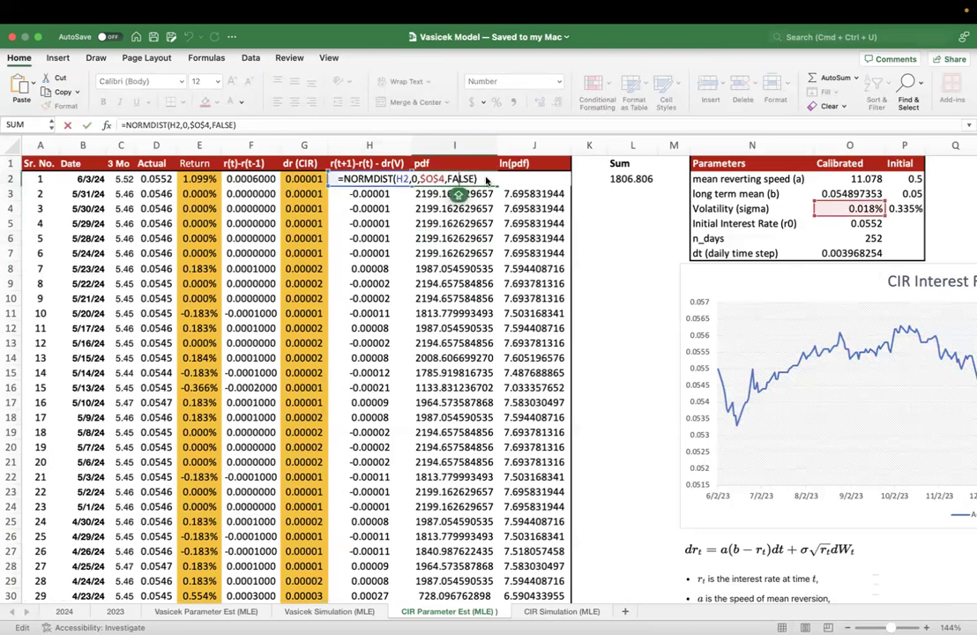
{"action": "key", "text": "Escape"}
{"action": "left_click", "coordinate": [516, 179]}
{"action": "left_click", "coordinate": [472, 179]}
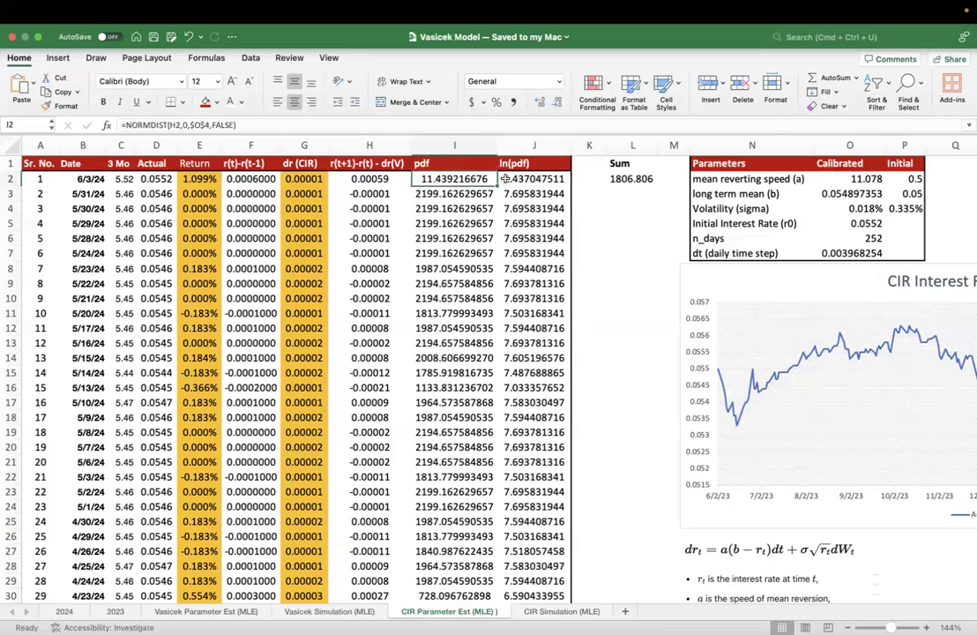
{"action": "double_click", "coordinate": [524, 179]}
{"action": "left_click_drag", "start_coordinate": [532, 179], "coordinate": [506, 179]}
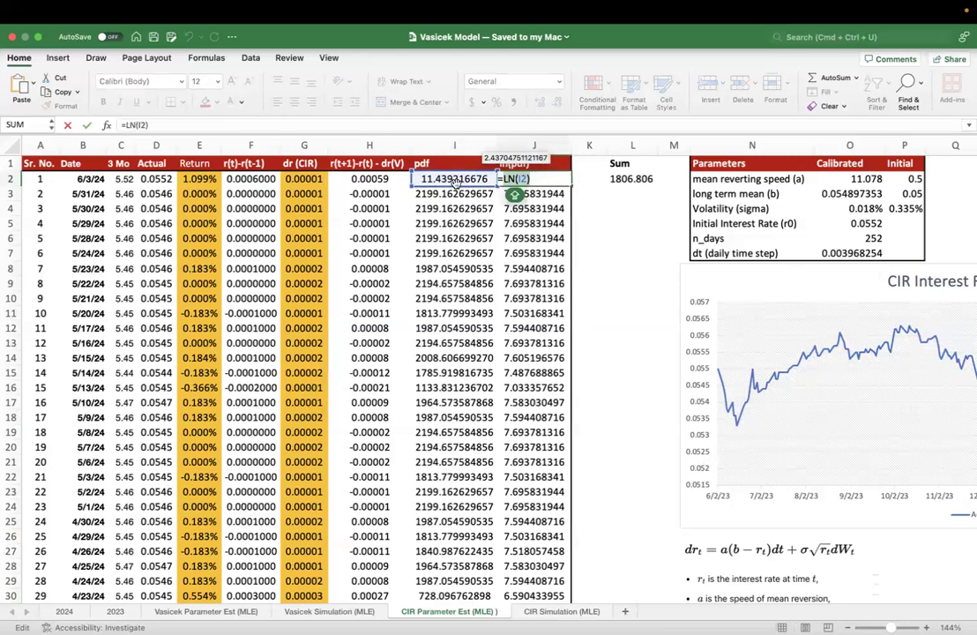
{"action": "key", "text": "Return"}
{"action": "double_click", "coordinate": [537, 194]}
{"action": "key", "text": "Escape"}
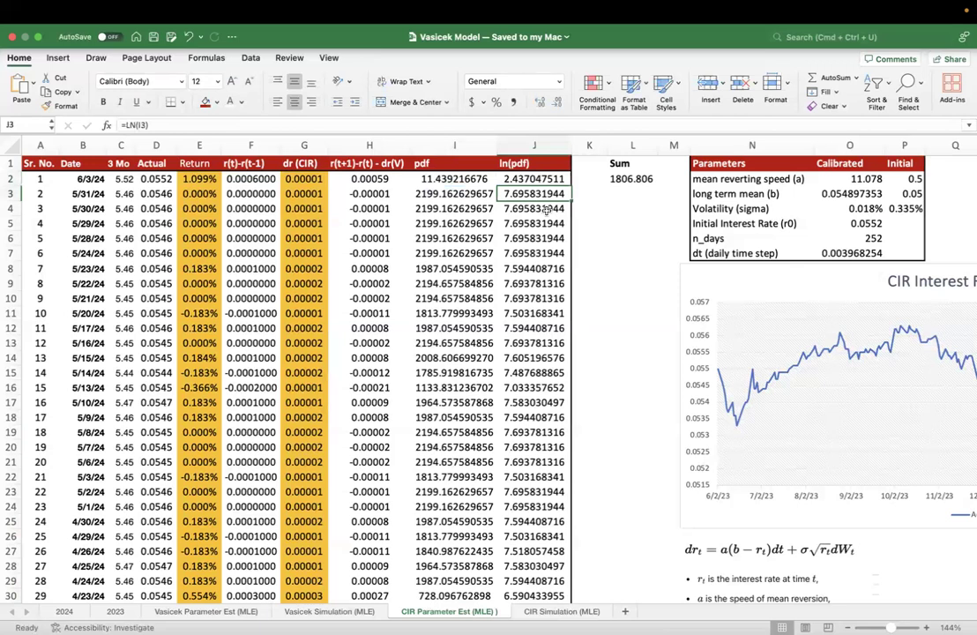
- Enter the label MLE in cell K5 beside the ln(pdf) column
{"action": "left_click", "coordinate": [600, 217]}
{"action": "type", "text": "mle"}
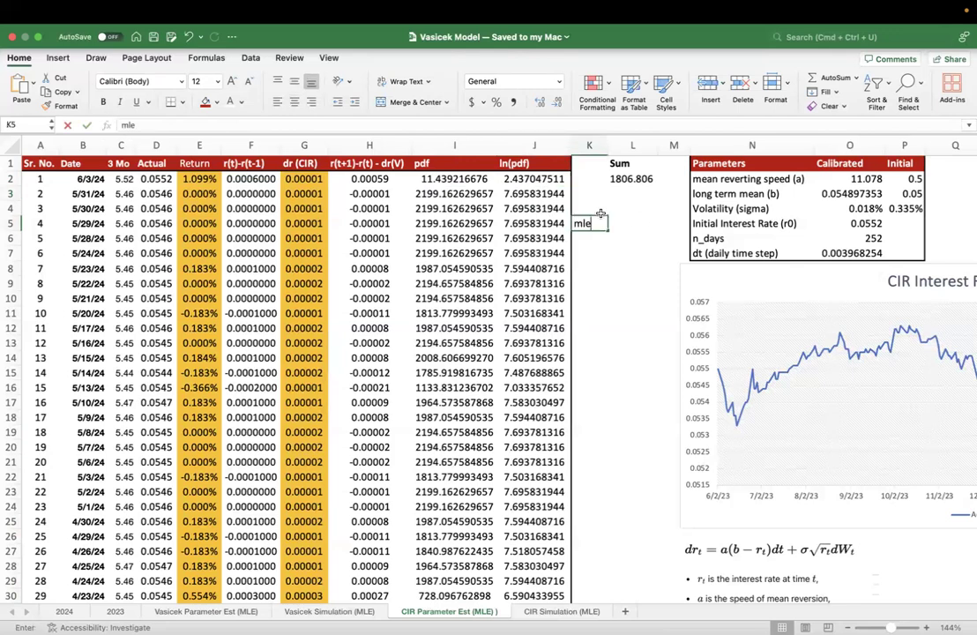
{"action": "key", "text": "BackSpace"}
{"action": "key", "text": "BackSpace"}
{"action": "key", "text": "BackSpace"}
{"action": "type", "text": "MLE"}
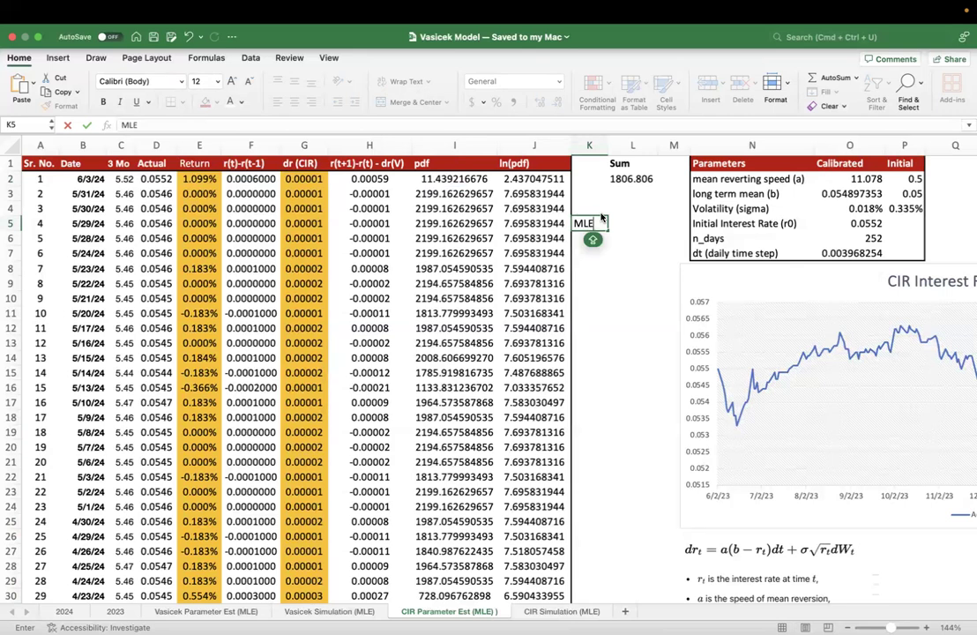
{"action": "key", "text": "Return"}
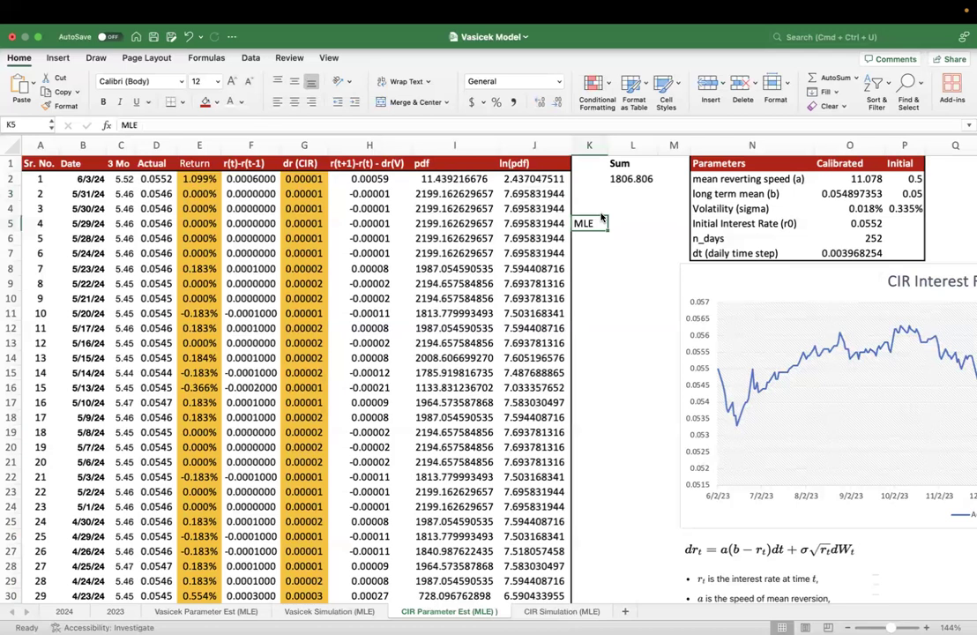
- Review the differences in column H from H2 downward together with the MLE label in K5
{"action": "left_click_drag", "start_coordinate": [351, 179], "coordinate": [368, 326]}
{"action": "left_click", "coordinate": [371, 177]}
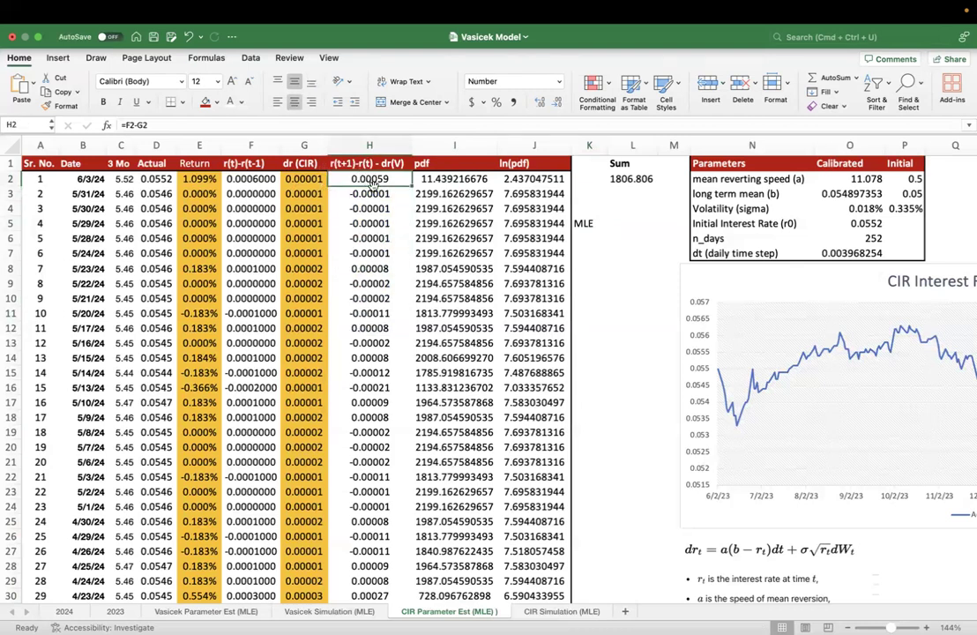
{"action": "left_click", "coordinate": [586, 225]}
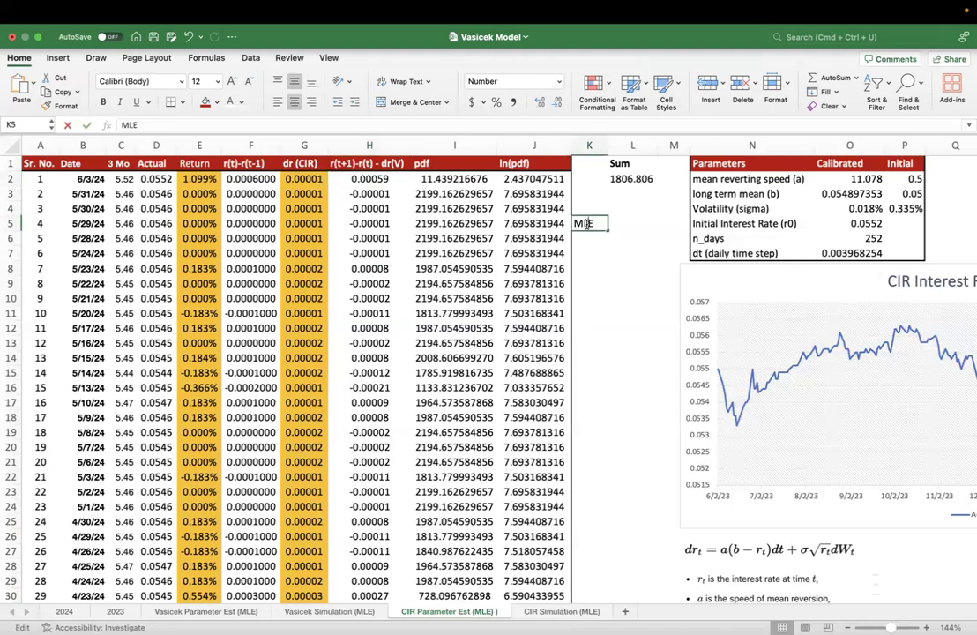
{"action": "double_click", "coordinate": [587, 225]}
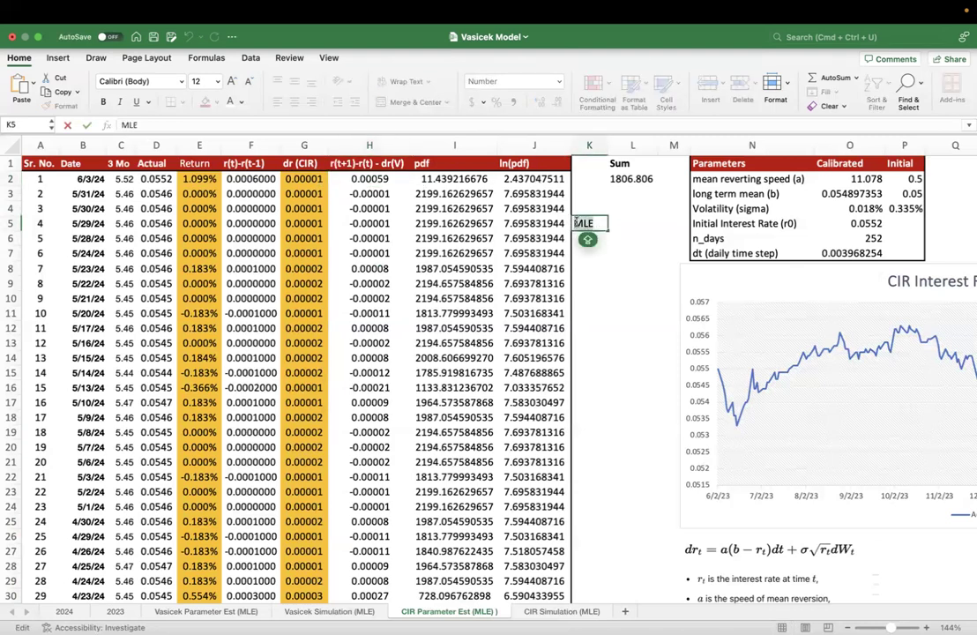
{"action": "key", "text": "Escape"}
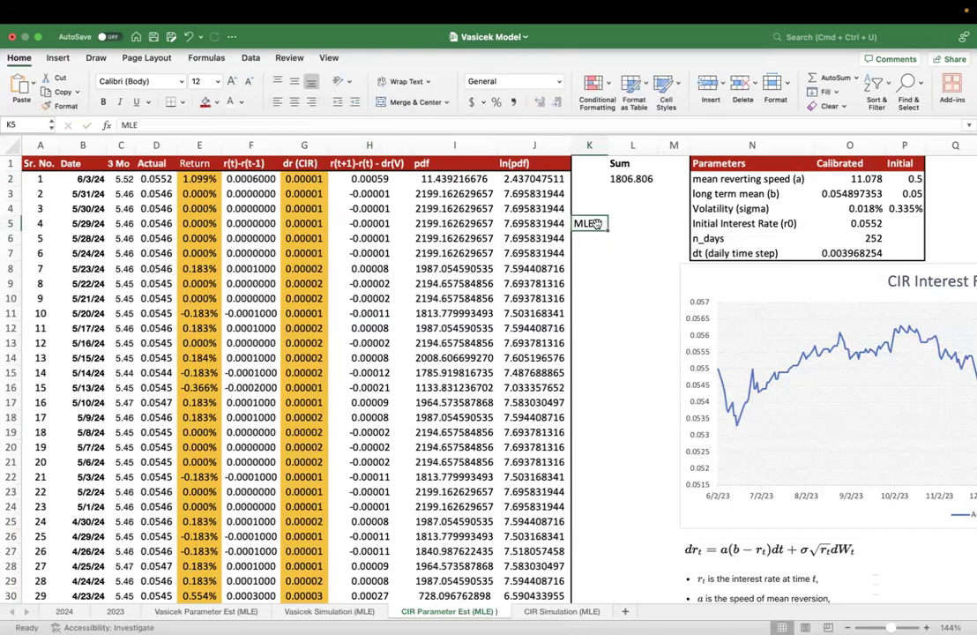
- Compare the LN formulas in the first rows of column J, from J2 to J5, with the pdf in I2
{"action": "double_click", "coordinate": [523, 179]}
{"action": "key", "text": "Escape"}
{"action": "left_click", "coordinate": [455, 180]}
{"action": "left_click", "coordinate": [520, 178]}
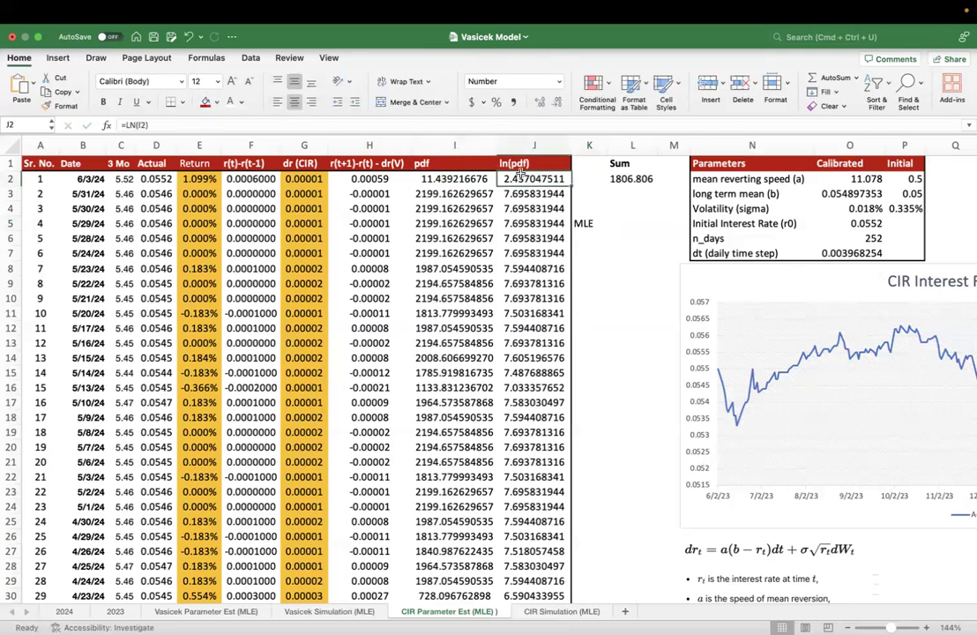
{"action": "double_click", "coordinate": [520, 178]}
{"action": "left_click", "coordinate": [524, 192]}
{"action": "double_click", "coordinate": [547, 195]}
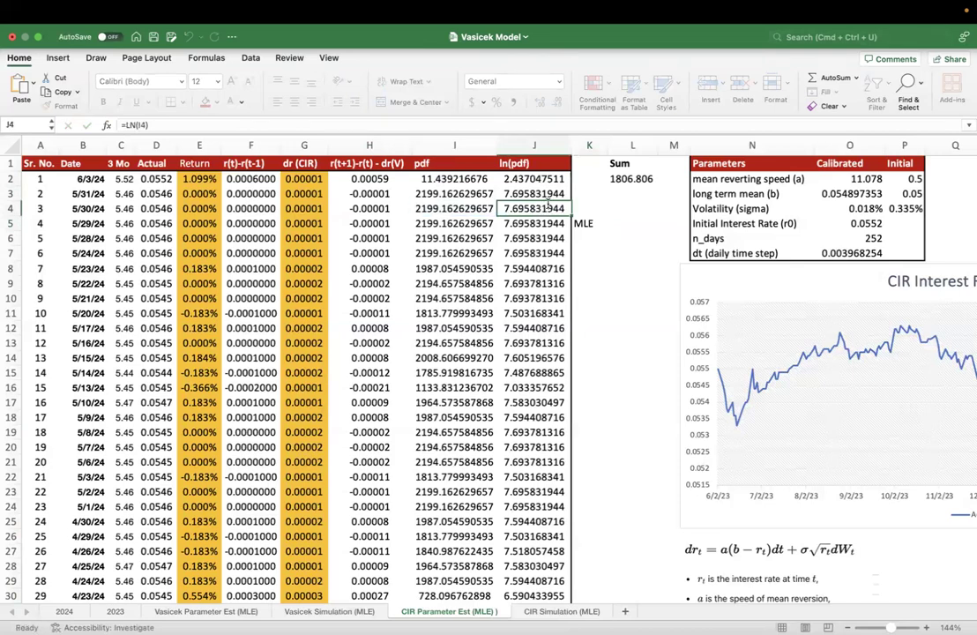
{"action": "left_click", "coordinate": [553, 223]}
- Examine the SUM formula in L2 and check its range against the full extent of the ln(pdf) column
{"action": "double_click", "coordinate": [622, 179]}
{"action": "key", "text": "Escape"}
{"action": "left_click", "coordinate": [547, 181]}
{"action": "key", "text": "ctrl+Down"}
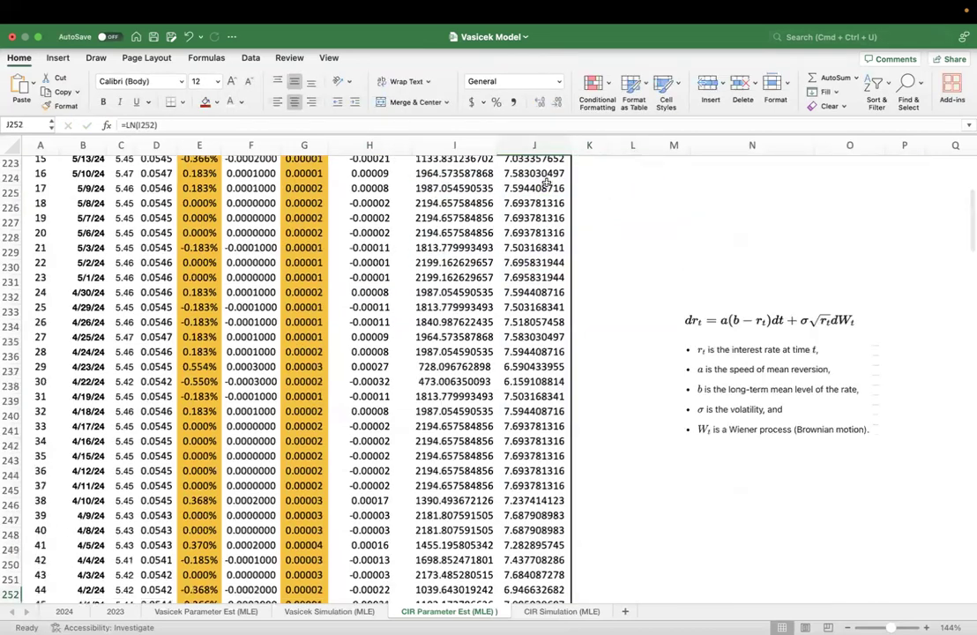
{"action": "key", "text": "ctrl+Up"}
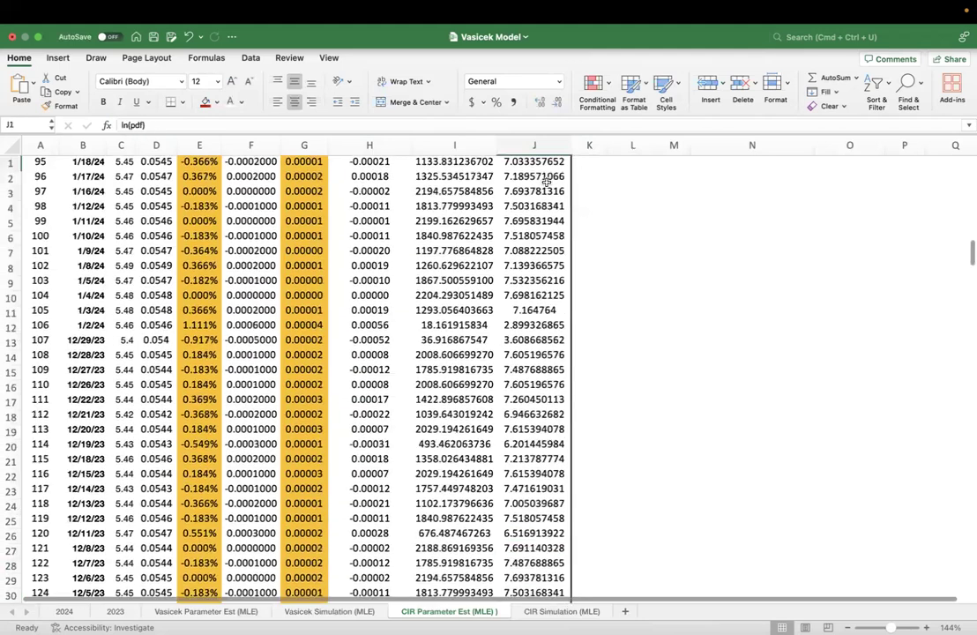
{"action": "double_click", "coordinate": [646, 179]}
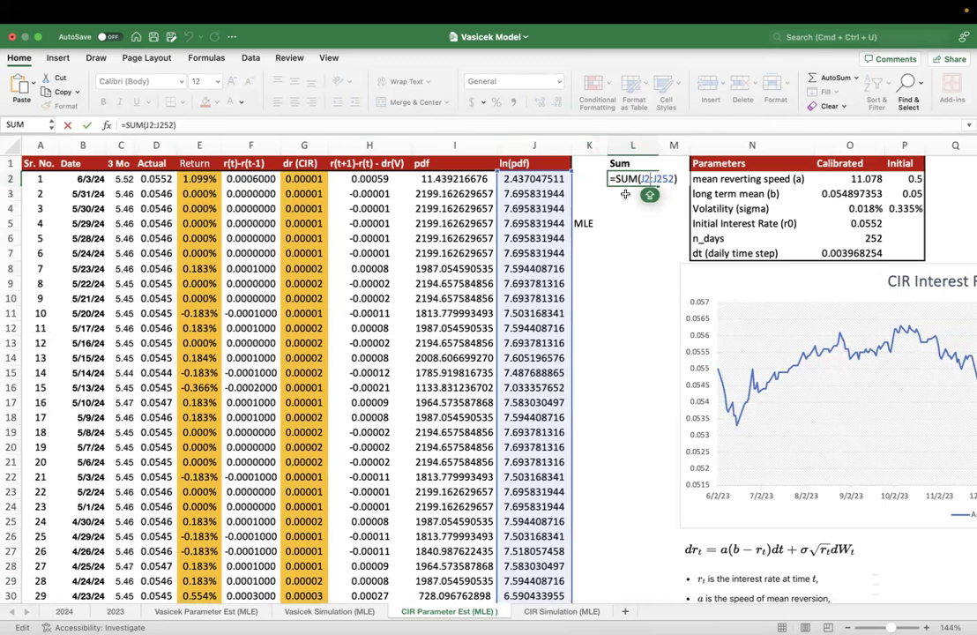
{"action": "key", "text": "Return"}
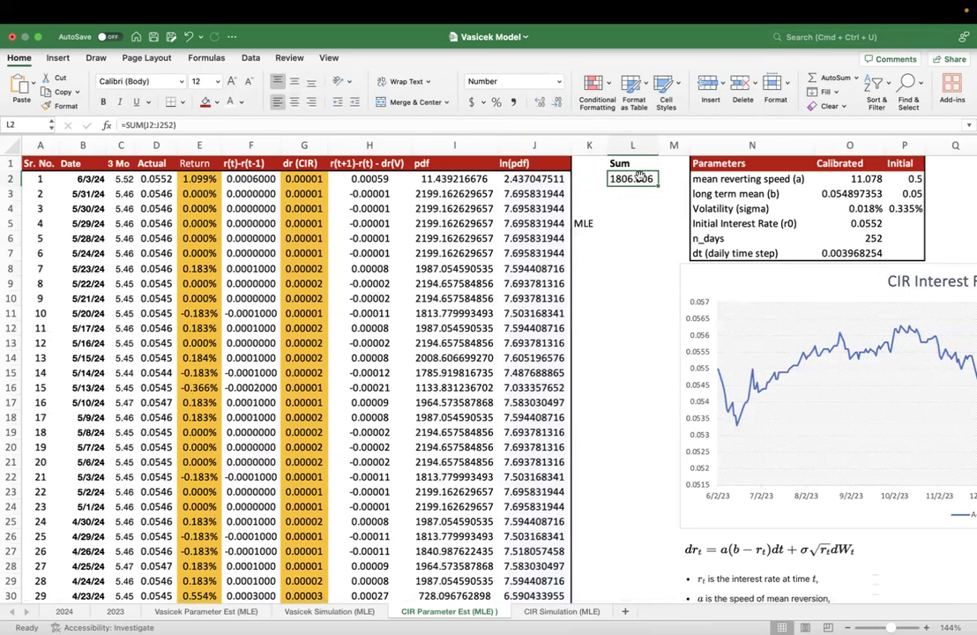
- Set the calibrated mean reverting speed (a) in O2 to 0.5
{"action": "left_click", "coordinate": [860, 179]}
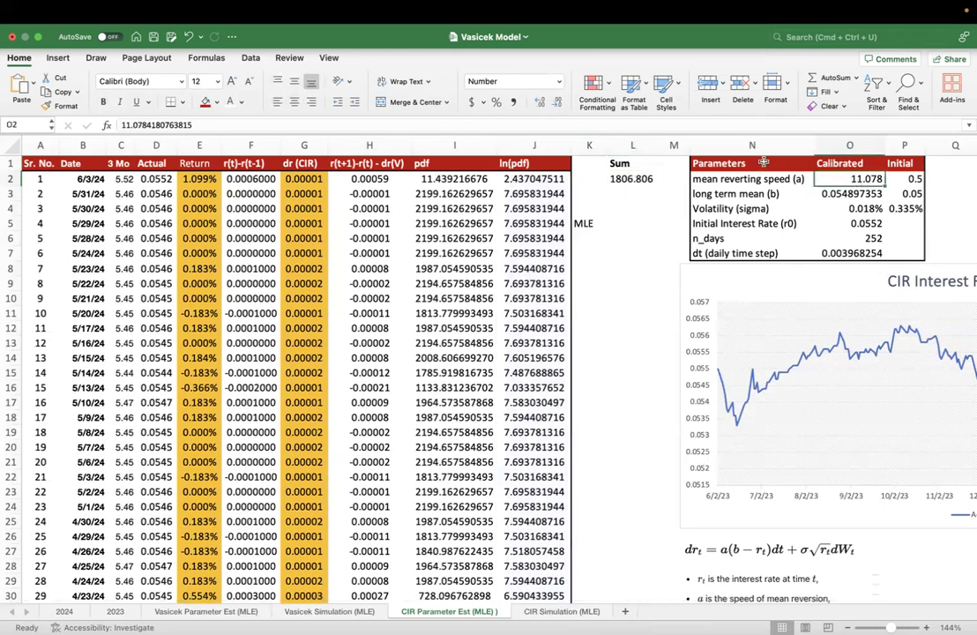
{"action": "type", "text": "0."}
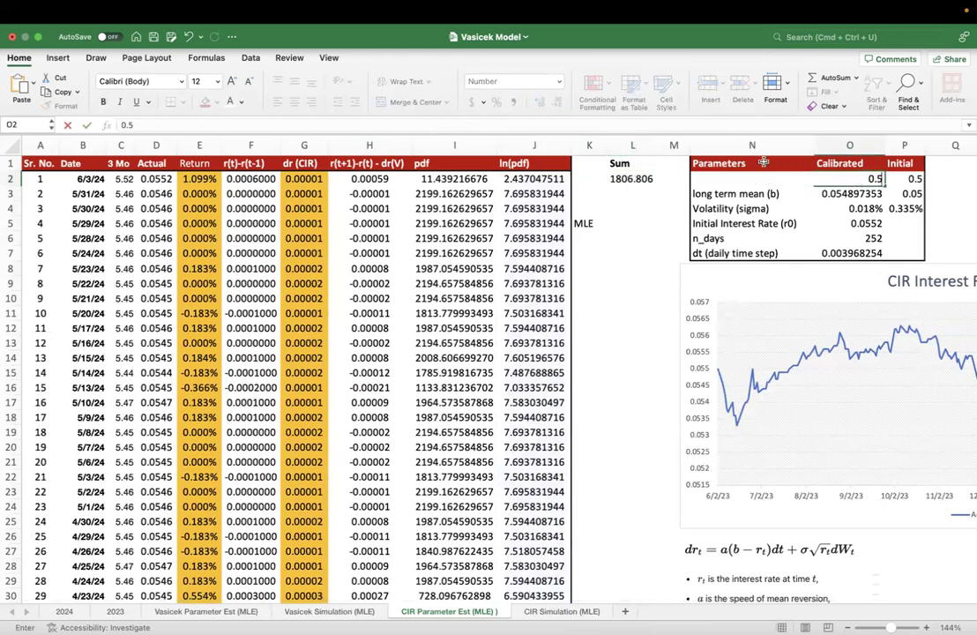
{"action": "type", "text": "5"}
{"action": "key", "text": "Return"}
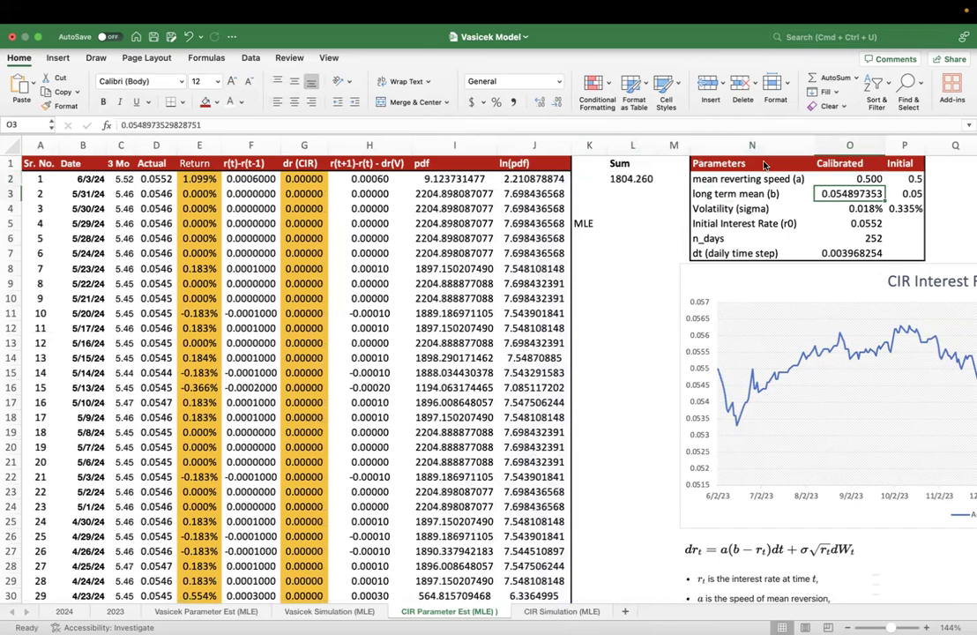
- Calculate the calibrated long term mean (b) in O3 as the average of the actual rates, =AVERAGE(D2:D253)
{"action": "type", "text": "=AVERAGE("}
{"action": "key", "text": "Left"}
{"action": "key", "text": "Left"}
{"action": "key", "text": "Left"}
{"action": "key", "text": "Left"}
{"action": "key", "text": "Left"}
{"action": "key", "text": "Left"}
{"action": "key", "text": "Left"}
{"action": "key", "text": "Left"}
{"action": "key", "text": "Left"}
{"action": "key", "text": "Left"}
{"action": "key", "text": "Left"}
{"action": "key", "text": "Up"}
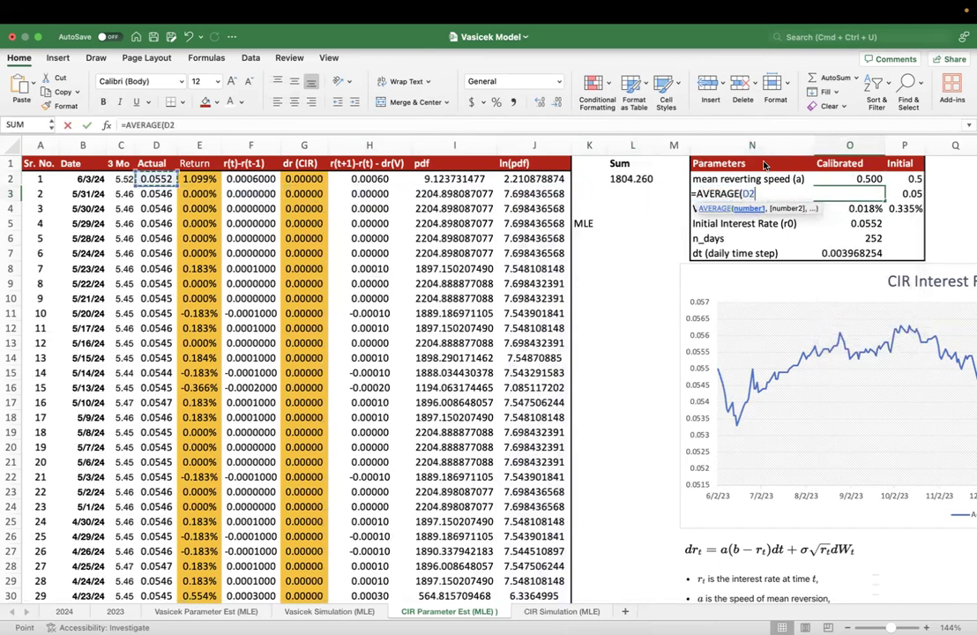
{"action": "key", "text": "super+shift+Down"}
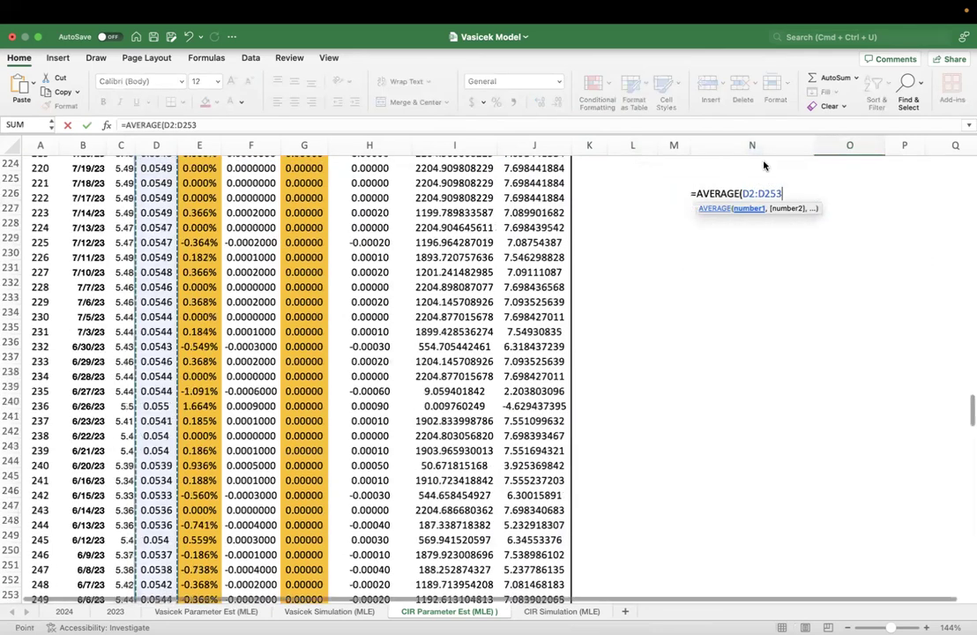
{"action": "key", "text": "Return"}
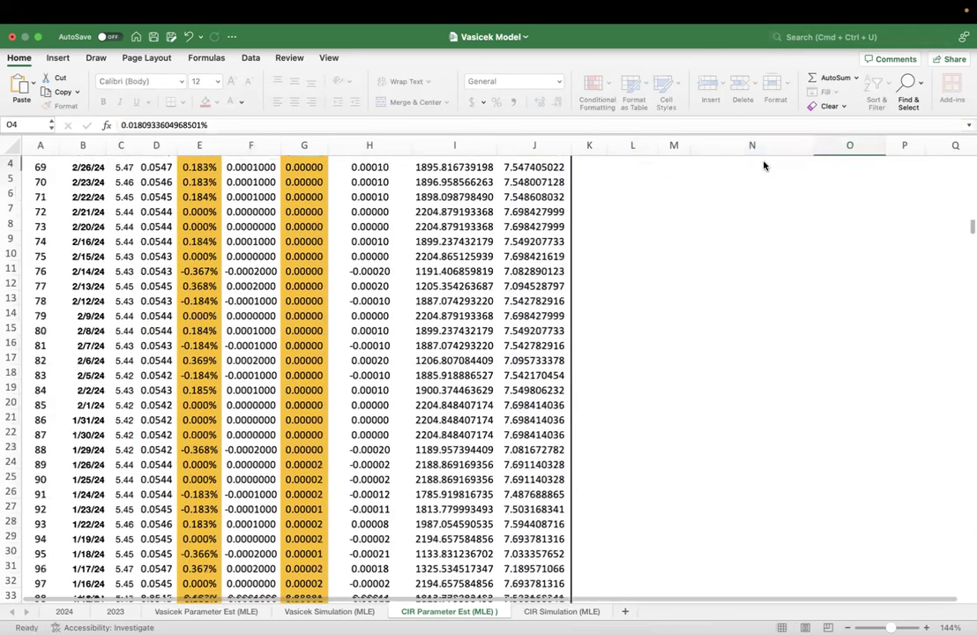
- Review the mean reverting speed and long term mean entries, and inspect the range of the AVERAGE formula in O3
{"action": "key", "text": "Up"}
{"action": "key", "text": "Up"}
{"action": "key", "text": "Up"}
{"action": "key", "text": "Left"}
{"action": "key", "text": "Down"}
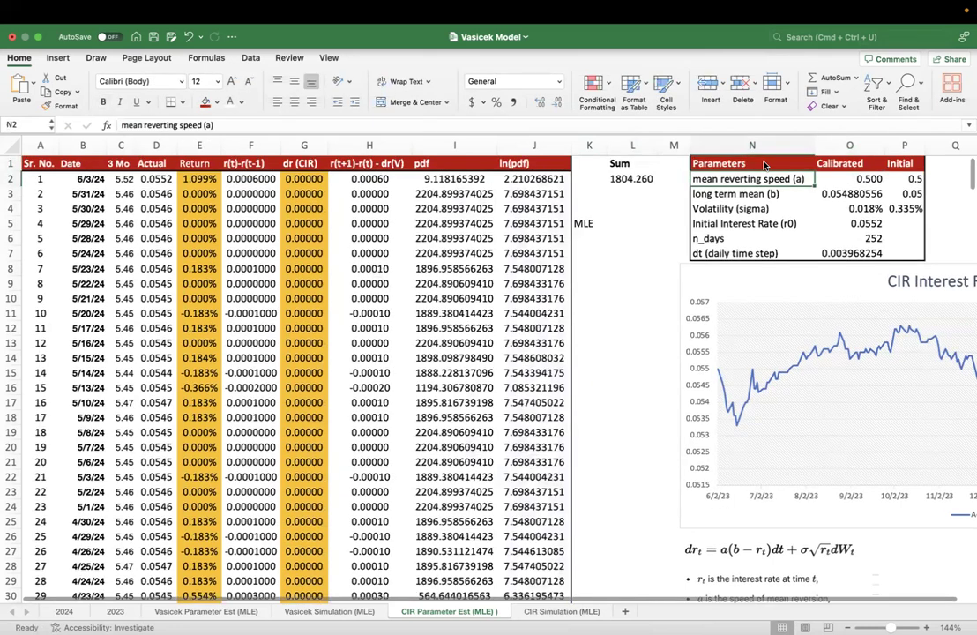
{"action": "key", "text": "Right"}
{"action": "key", "text": "Down"}
{"action": "key", "text": "Left"}
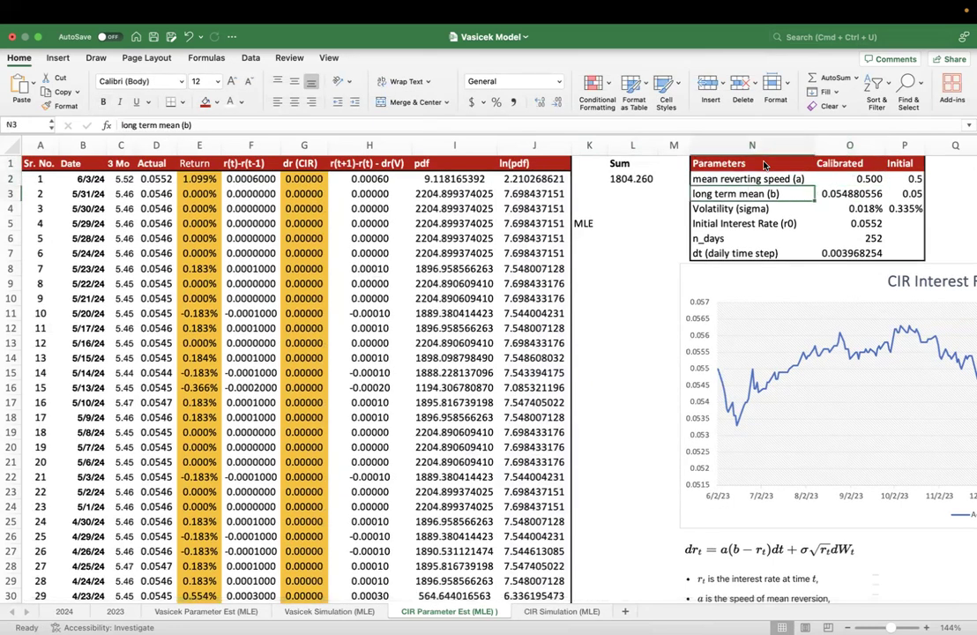
{"action": "key", "text": "Right"}
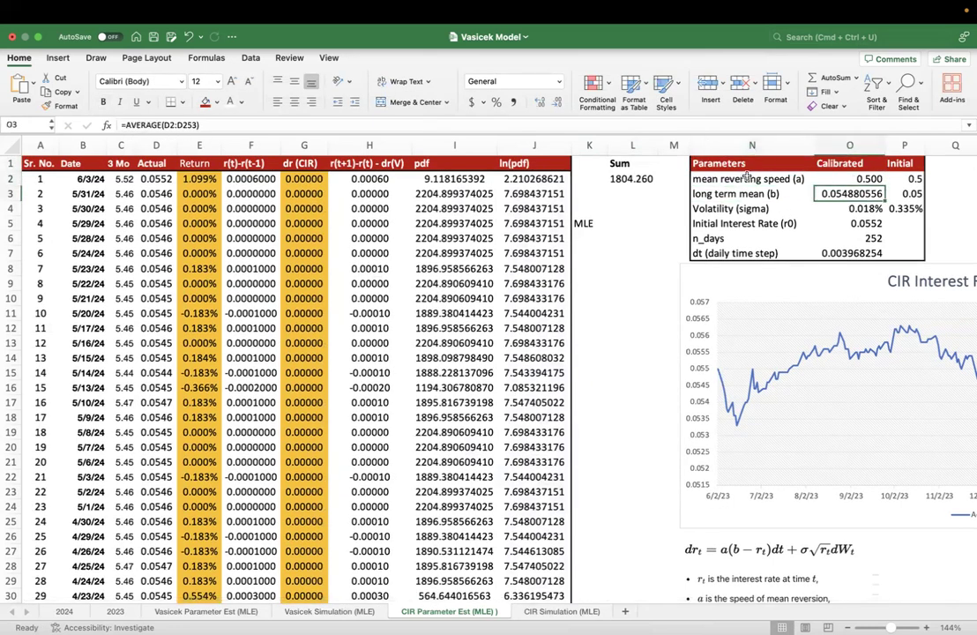
{"action": "double_click", "coordinate": [846, 192]}
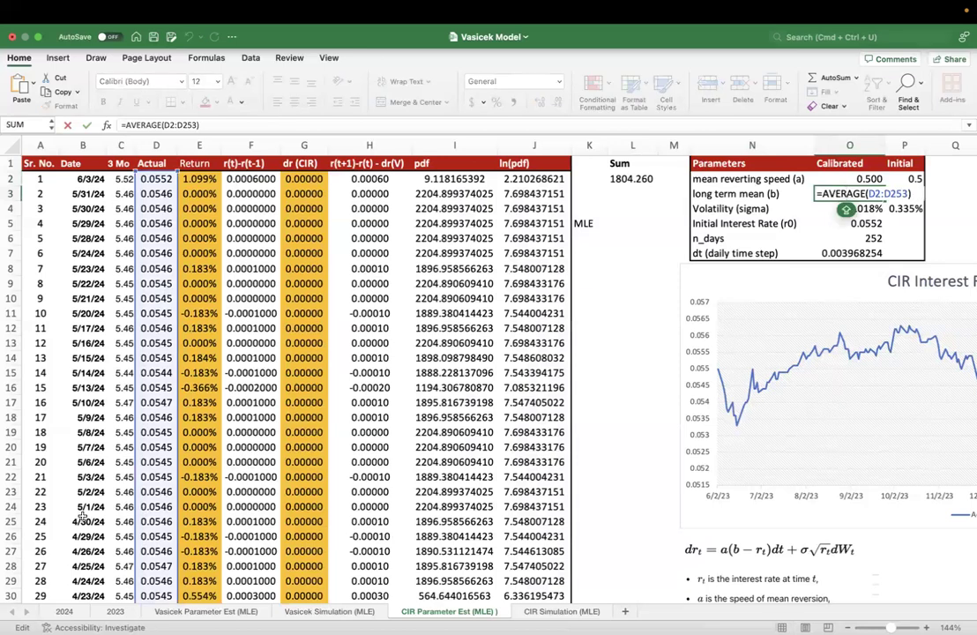
{"action": "key", "text": "Return"}
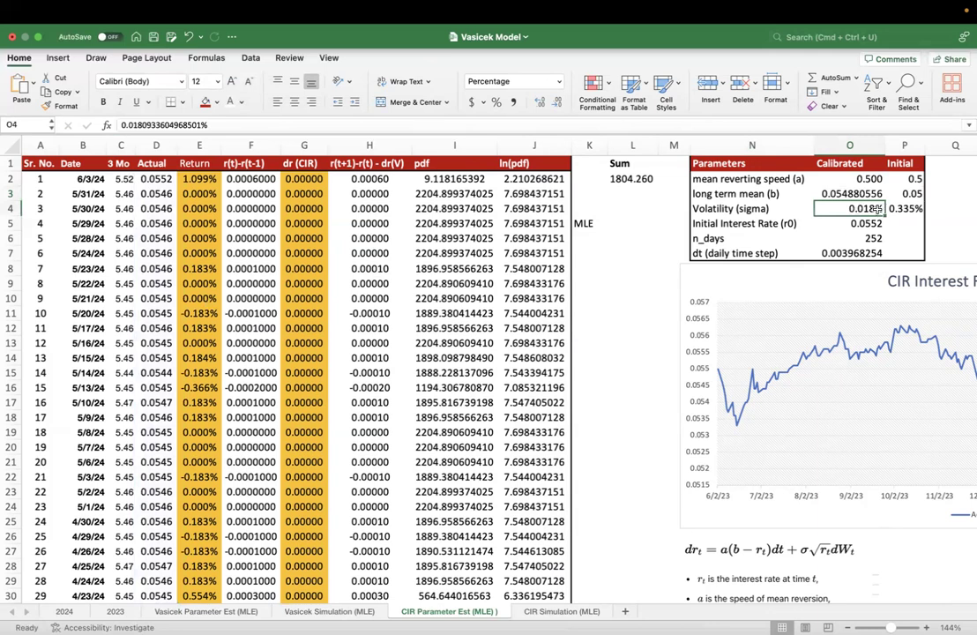
- Calculate the calibrated volatility (sigma) in O4 as the sample standard deviation of the returns, =STDEV.S(E2:E252)
{"action": "type", "text": "=A"}
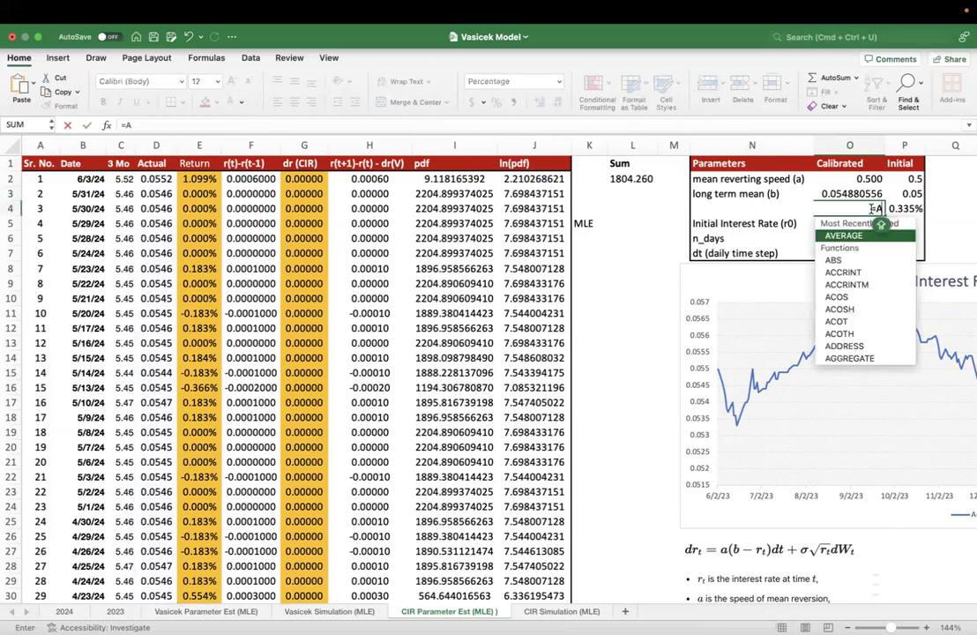
{"action": "key", "text": "BackSpace"}
{"action": "type", "text": "STD"}
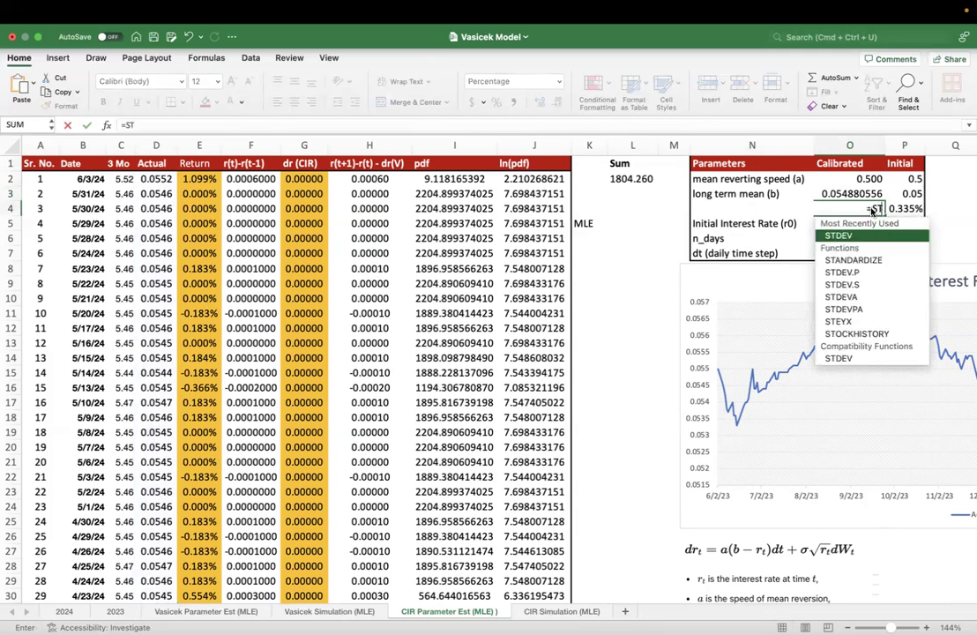
{"action": "key", "text": "Down"}
{"action": "key", "text": "Down"}
{"action": "key", "text": "Tab"}
{"action": "key", "text": "Left"}
{"action": "key", "text": "Left"}
{"action": "key", "text": "Left"}
{"action": "key", "text": "Left"}
{"action": "key", "text": "Left"}
{"action": "key", "text": "Left"}
{"action": "key", "text": "Left"}
{"action": "key", "text": "Left"}
{"action": "key", "text": "Left"}
{"action": "key", "text": "Left"}
{"action": "key", "text": "Left"}
{"action": "key", "text": "Left"}
{"action": "key", "text": "Left"}
{"action": "key", "text": "Left"}
{"action": "key", "text": "Right"}
{"action": "key", "text": "Right"}
{"action": "key", "text": "Up"}
{"action": "key", "text": "Up"}
{"action": "key", "text": "Right"}
{"action": "key", "text": "super+shift+Down"}
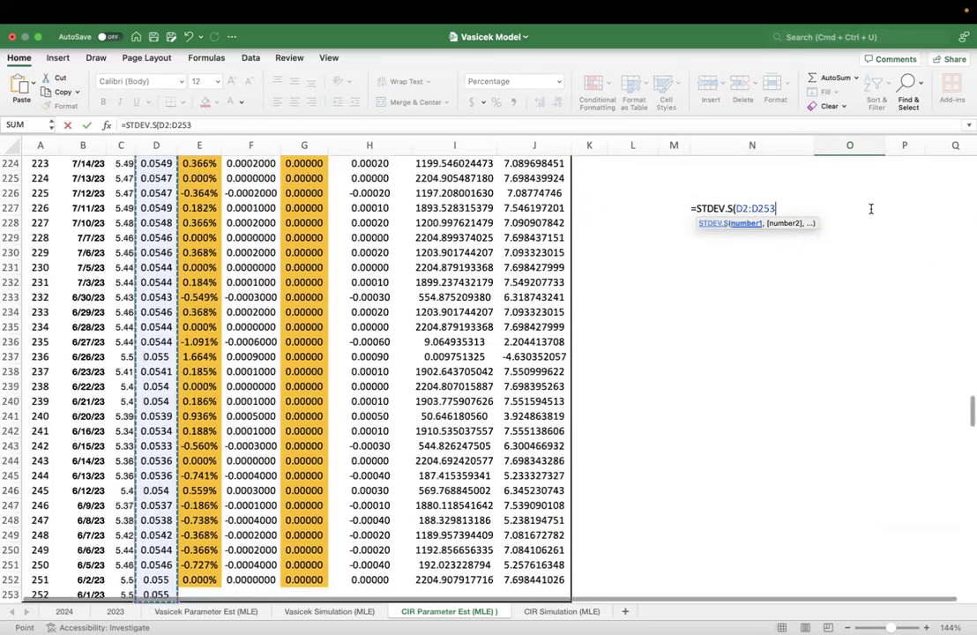
{"action": "key", "text": "super+Up"}
{"action": "key", "text": "Down"}
{"action": "key", "text": "super+shift+Down"}
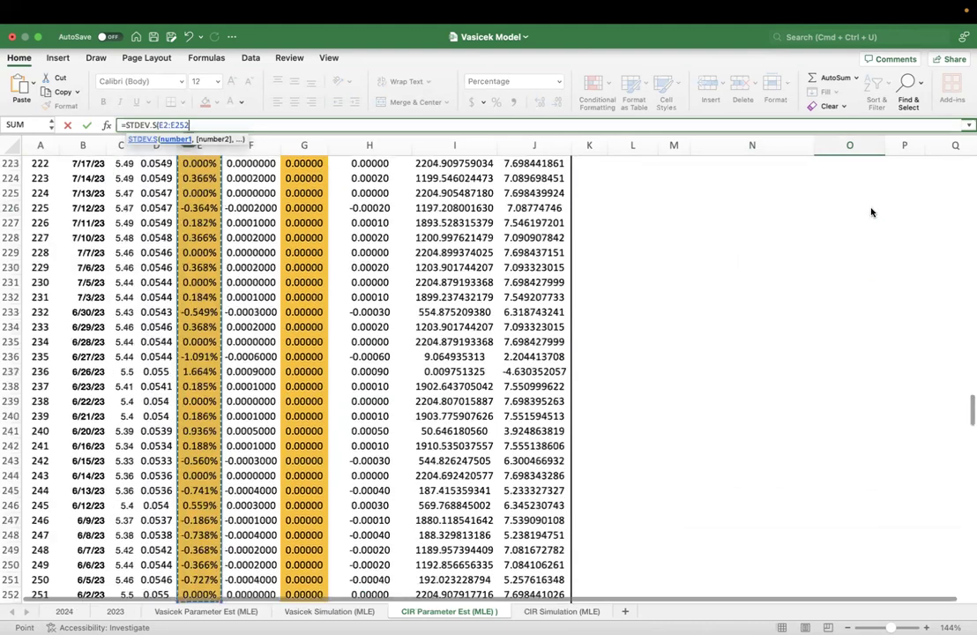
{"action": "key", "text": "Return"}
- Review the calibrated volatility, mean reverting speed and long term mean in O4, O2 and O3
{"action": "key", "text": "Up"}
{"action": "key", "text": "Up"}
{"action": "key", "text": "Up"}
{"action": "key", "text": "Up"}
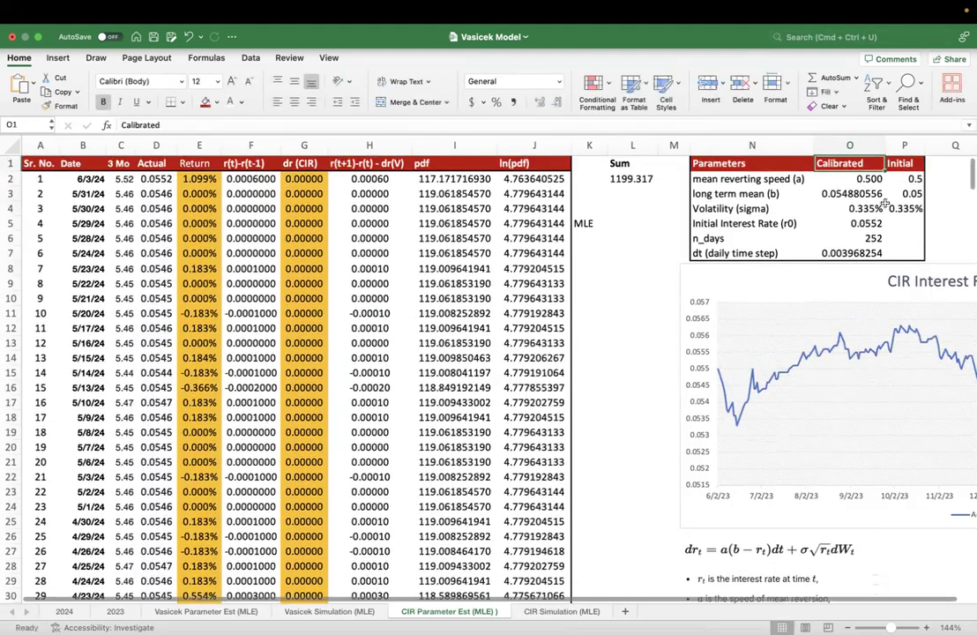
{"action": "key", "text": "Down"}
{"action": "key", "text": "Down"}
{"action": "left_click", "coordinate": [854, 209]}
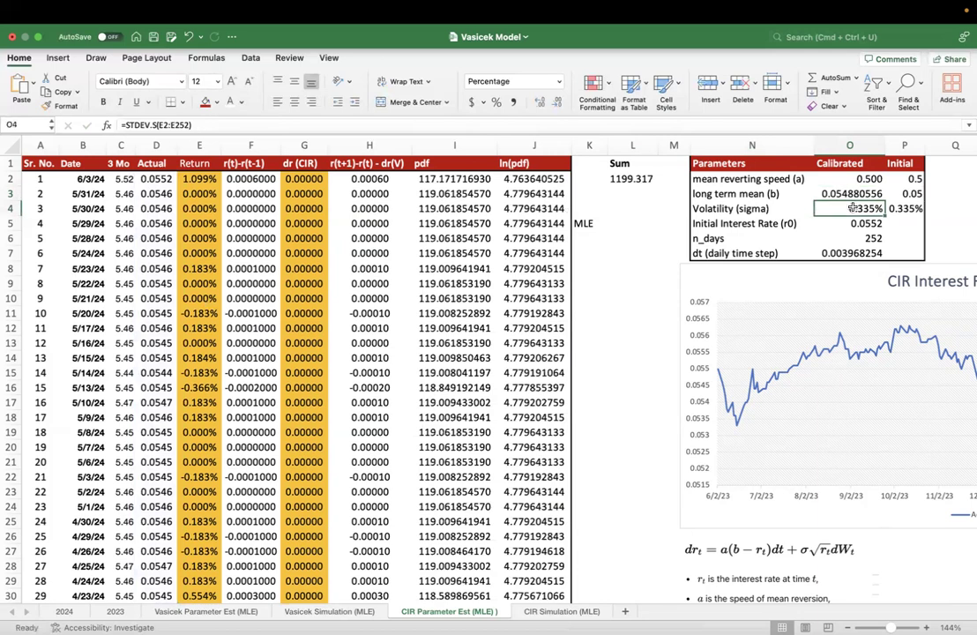
{"action": "left_click", "coordinate": [849, 179]}
{"action": "left_click", "coordinate": [850, 191]}
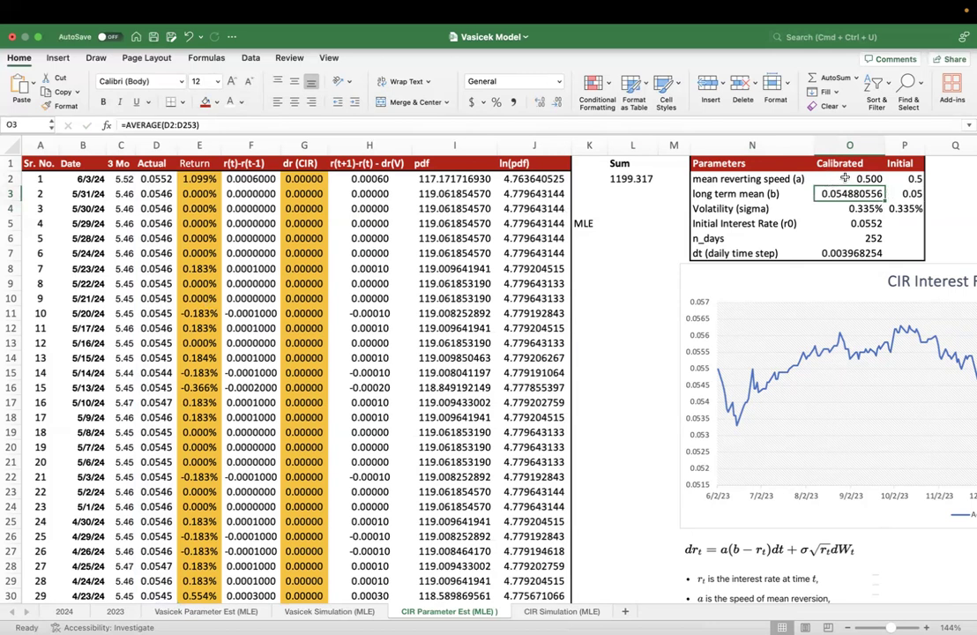
- Review the calibrated volatility, initial interest rate, number of days and mean reverting speed entries in the parameters table
{"action": "left_click", "coordinate": [854, 209]}
{"action": "left_click", "coordinate": [851, 223]}
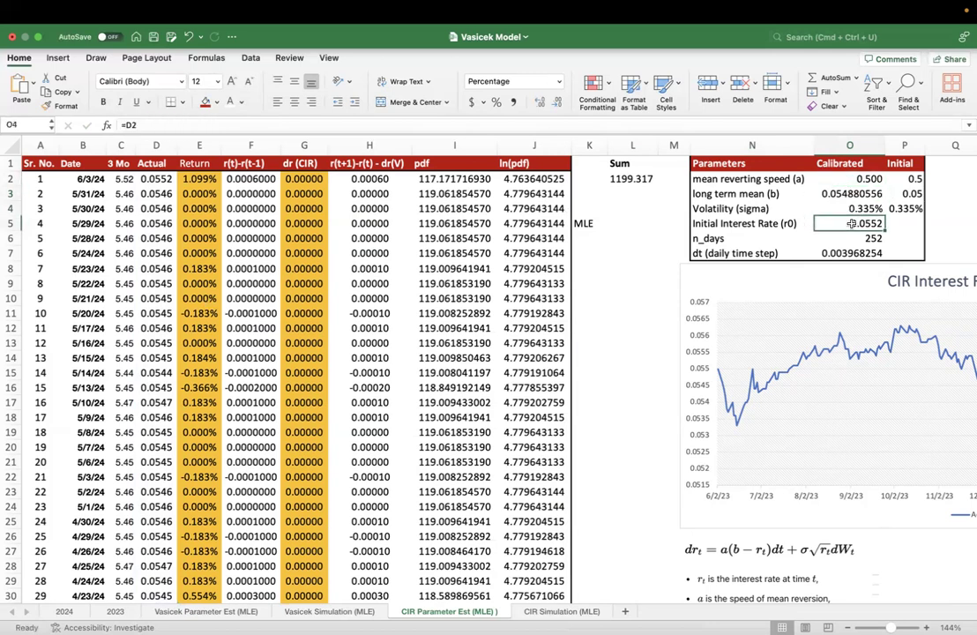
{"action": "left_click", "coordinate": [851, 239]}
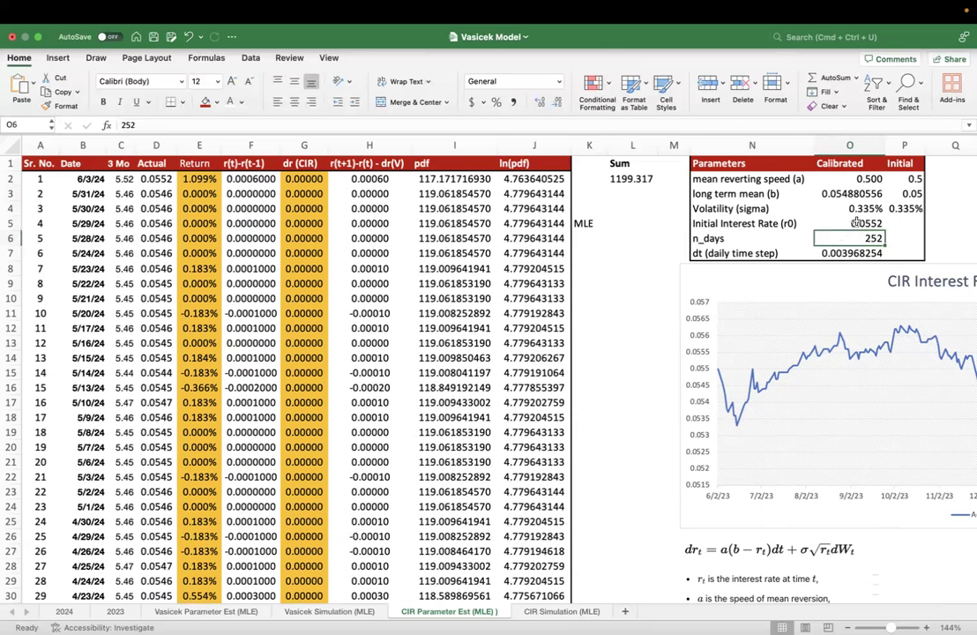
{"action": "left_click", "coordinate": [849, 179]}
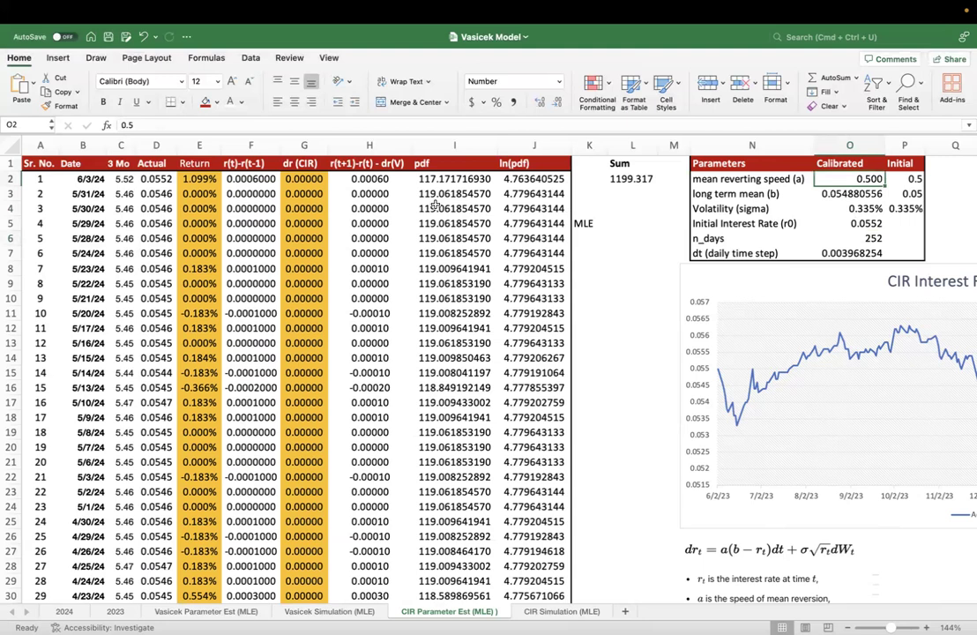
- Examine the MLE label in K5 and the range summed by the log-likelihood formula in L2
{"action": "left_click", "coordinate": [589, 225]}
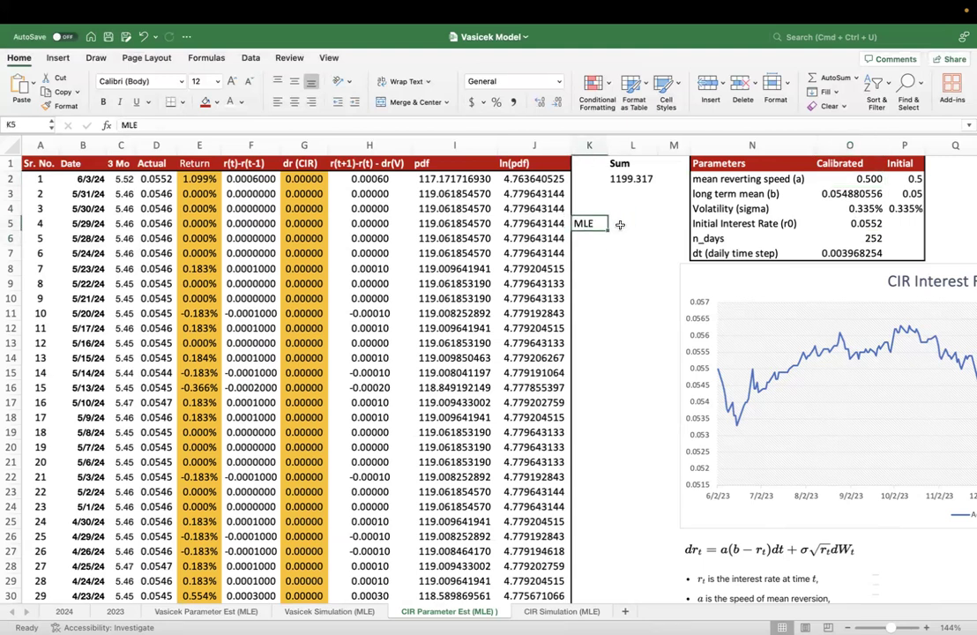
{"action": "left_click", "coordinate": [627, 178]}
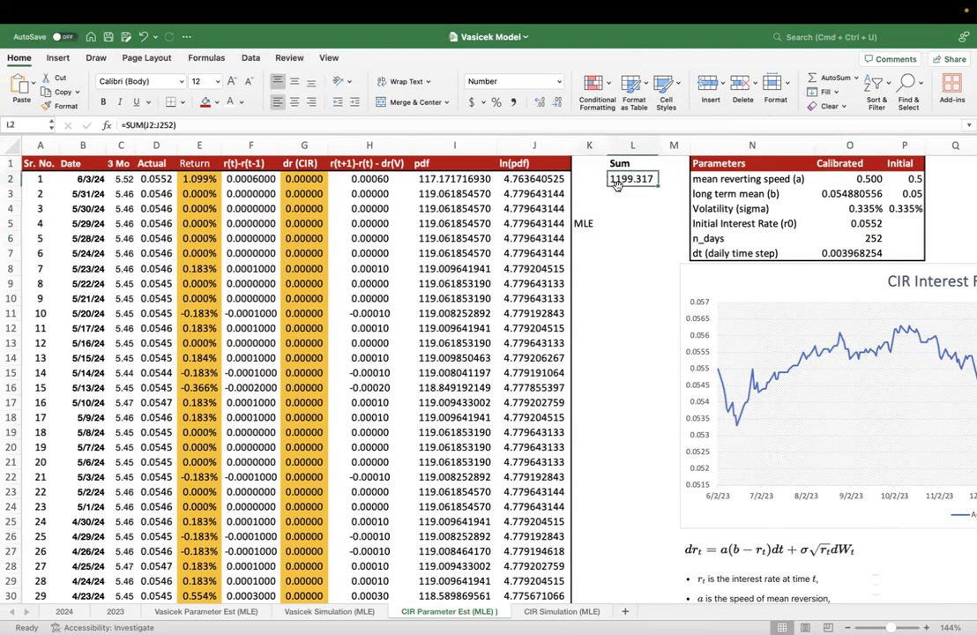
{"action": "double_click", "coordinate": [637, 178]}
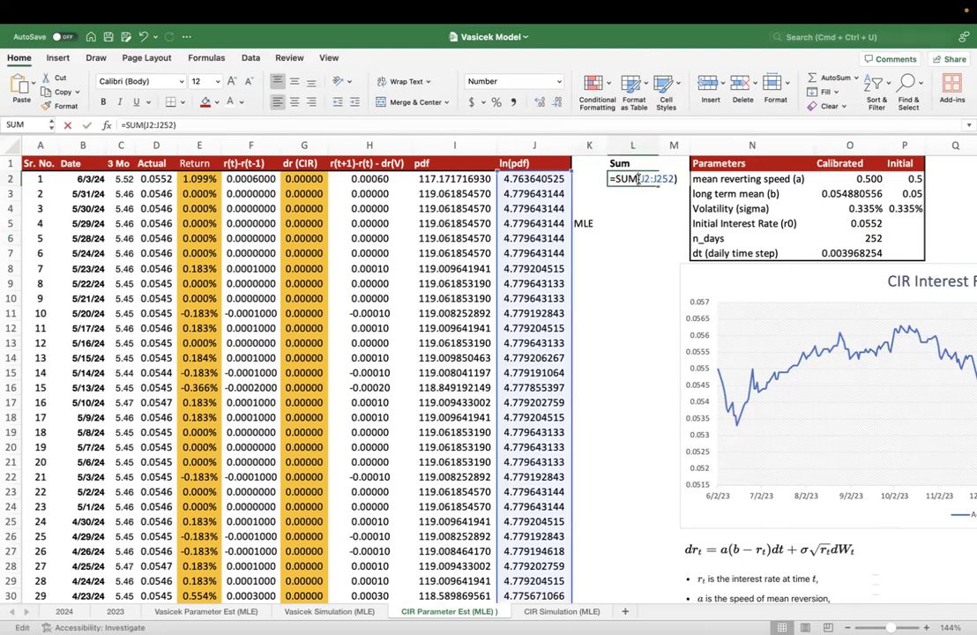
{"action": "key", "text": "Escape"}
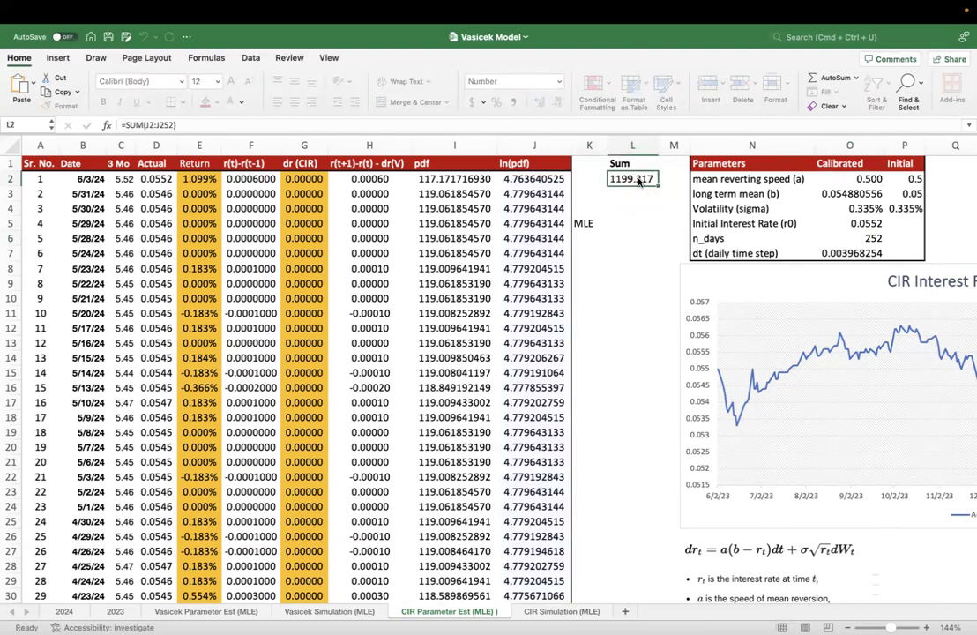
- Try calibrated mean reverting speed (a) values of 1, 10 and 100 in O2 to test their effect on the sum
{"action": "left_click_drag", "start_coordinate": [851, 179], "coordinate": [843, 211]}
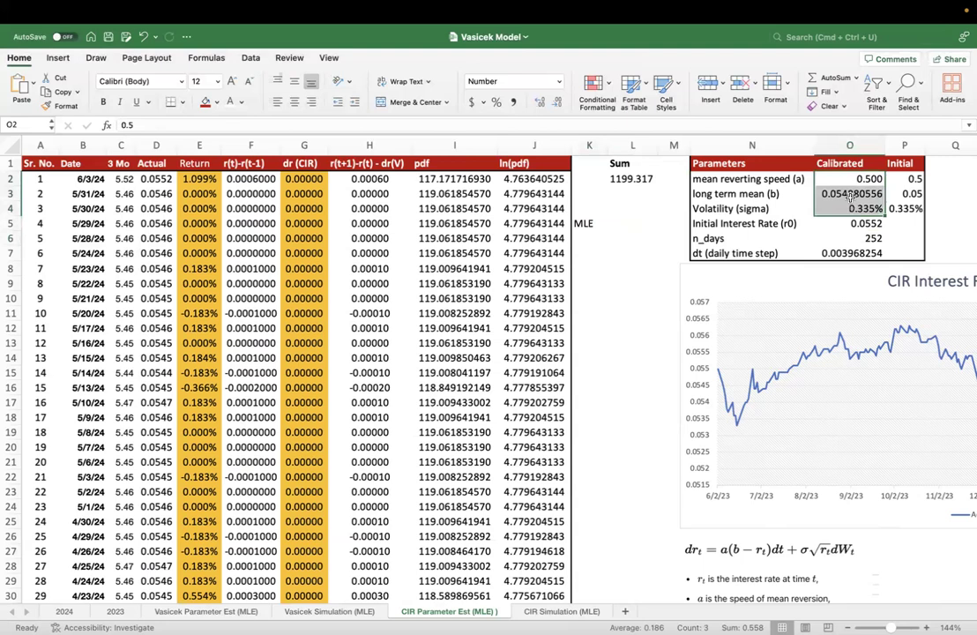
{"action": "left_click", "coordinate": [851, 179]}
{"action": "left_click", "coordinate": [635, 179]}
{"action": "left_click", "coordinate": [846, 179]}
{"action": "type", "text": "1"}
{"action": "key", "text": "Return"}
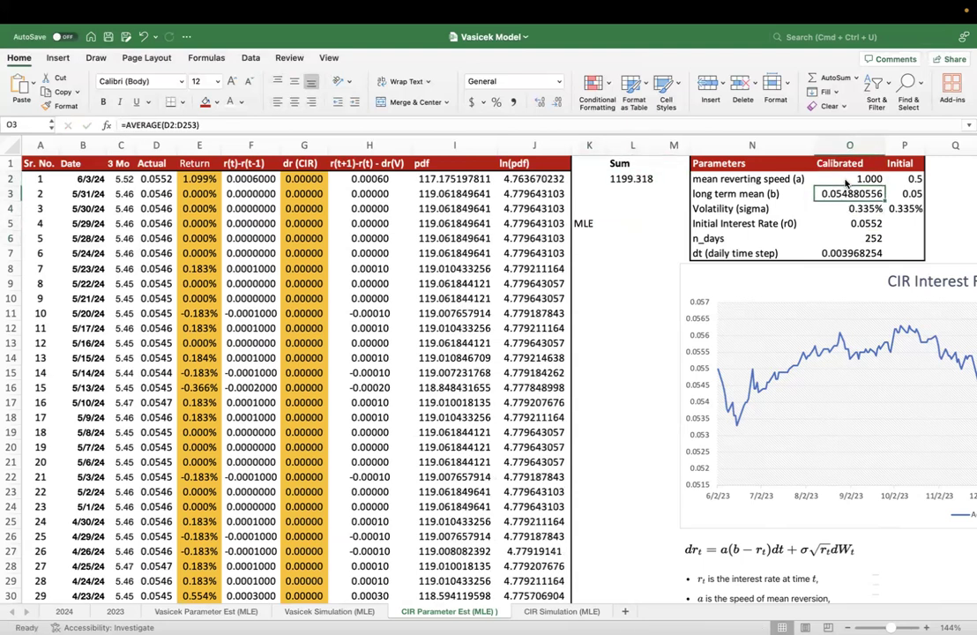
{"action": "left_click", "coordinate": [846, 181]}
{"action": "type", "text": "10"}
{"action": "key", "text": "Return"}
{"action": "left_click", "coordinate": [846, 179]}
{"action": "type", "text": "100"}
{"action": "key", "text": "Return"}
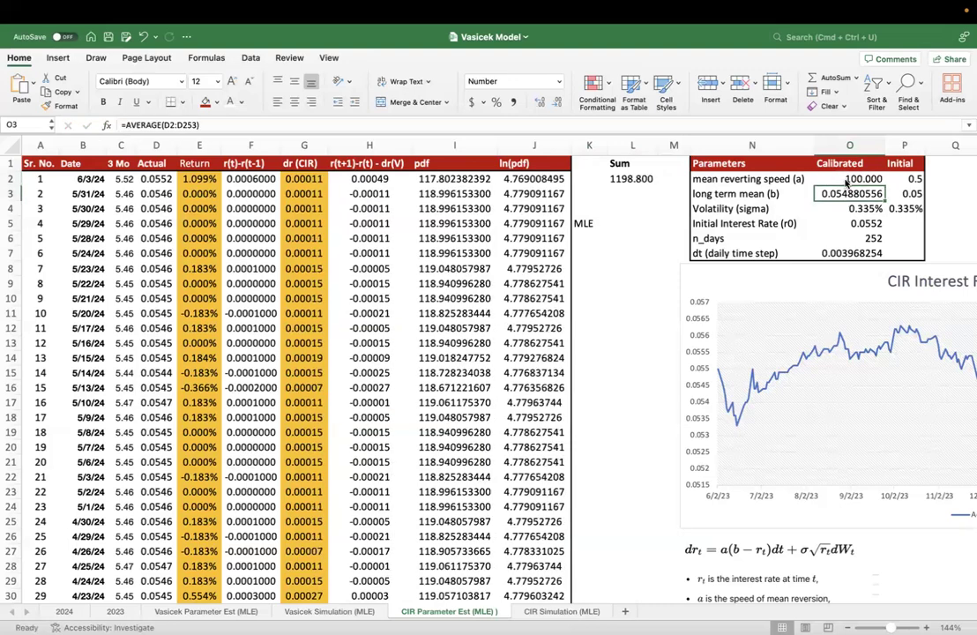
- Set the calibrated mean reverting speed (a) in O2 to 50
{"action": "left_click", "coordinate": [849, 179]}
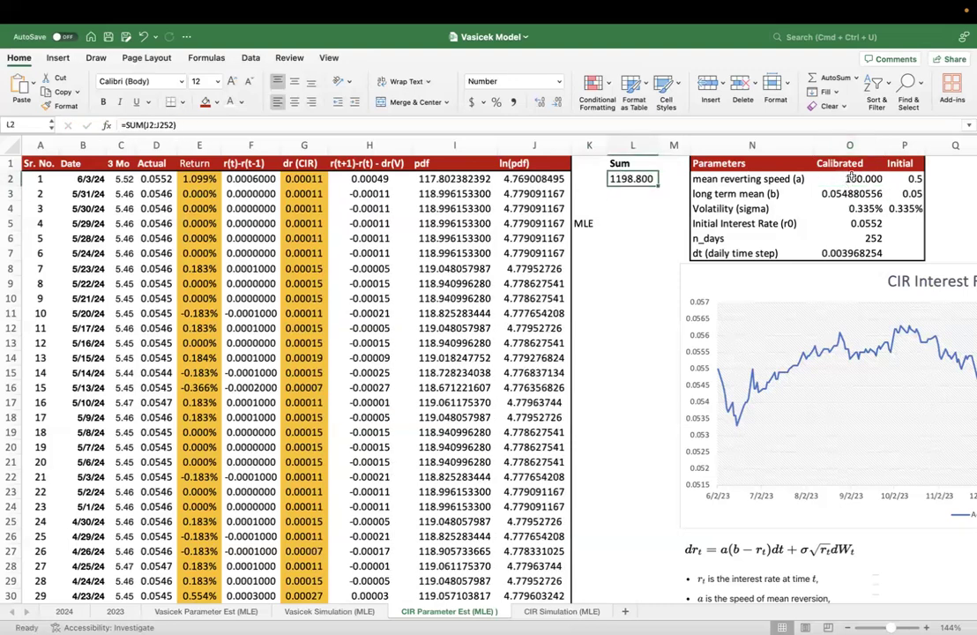
{"action": "type", "text": "50"}
{"action": "key", "text": "Return"}
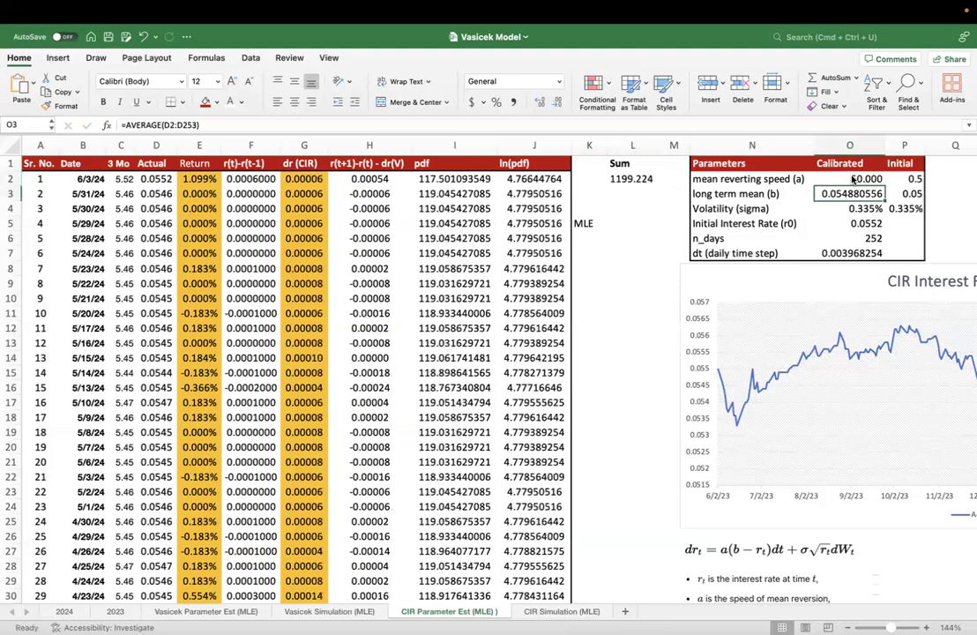
- Try calibrated long term mean (b) values of 1, 0.7 and 0.5 in O3 to test their effect on the sum
{"action": "type", "text": "1"}
{"action": "key", "text": "Return"}
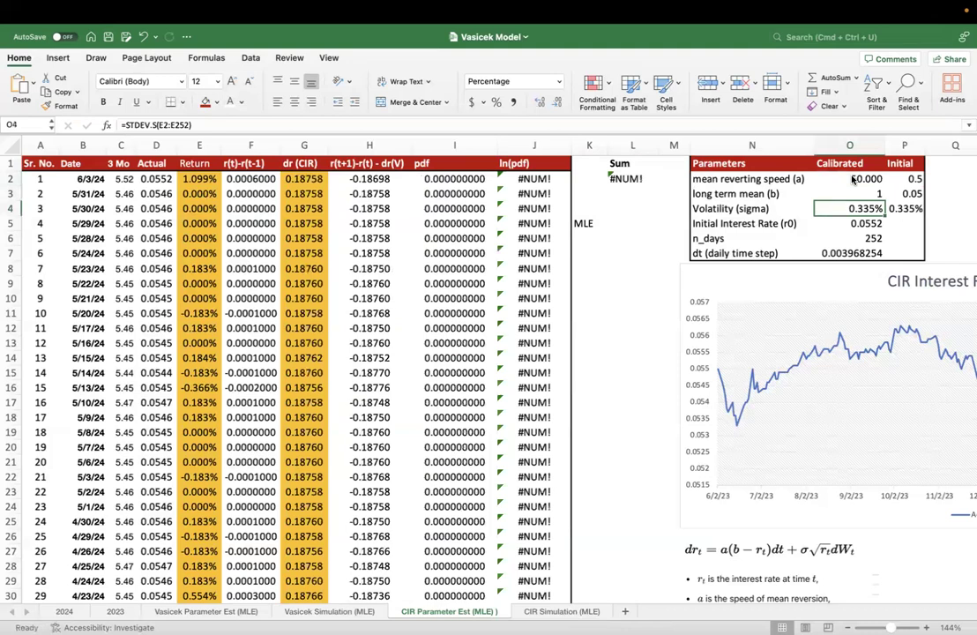
{"action": "key", "text": "Up"}
{"action": "type", "text": "0.7"}
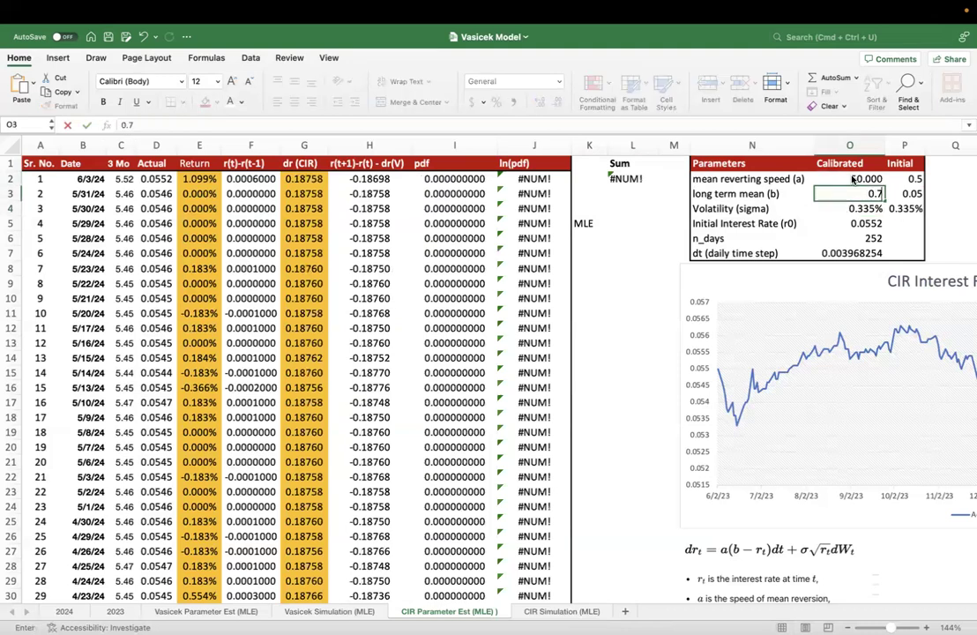
{"action": "key", "text": "Return"}
{"action": "key", "text": "Up"}
{"action": "type", "text": "0.5"}
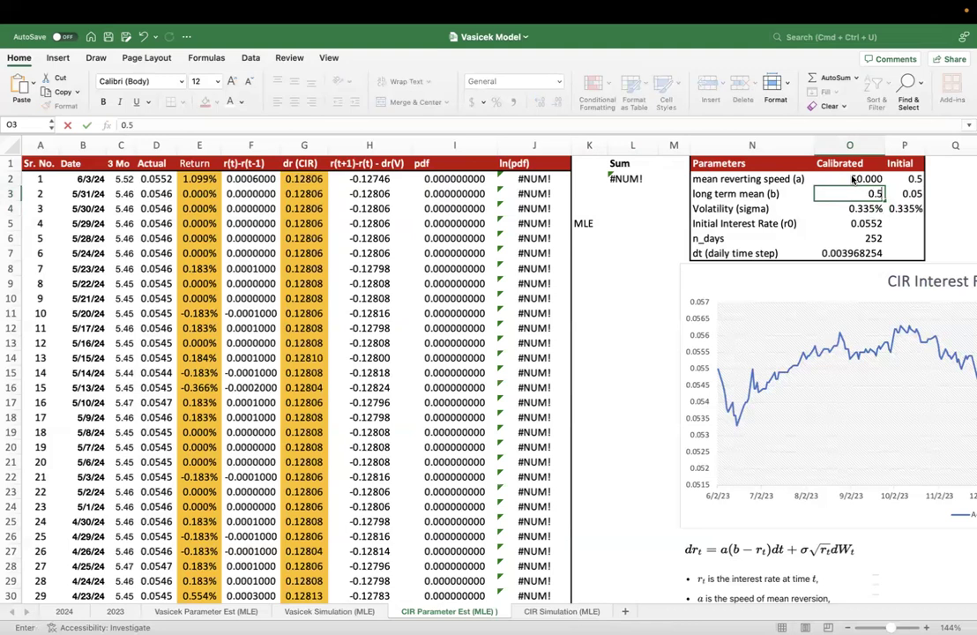
{"action": "key", "text": "Return"}
- Set the calibrated long term mean (b) in O3 to 0.05
{"action": "key", "text": "Up"}
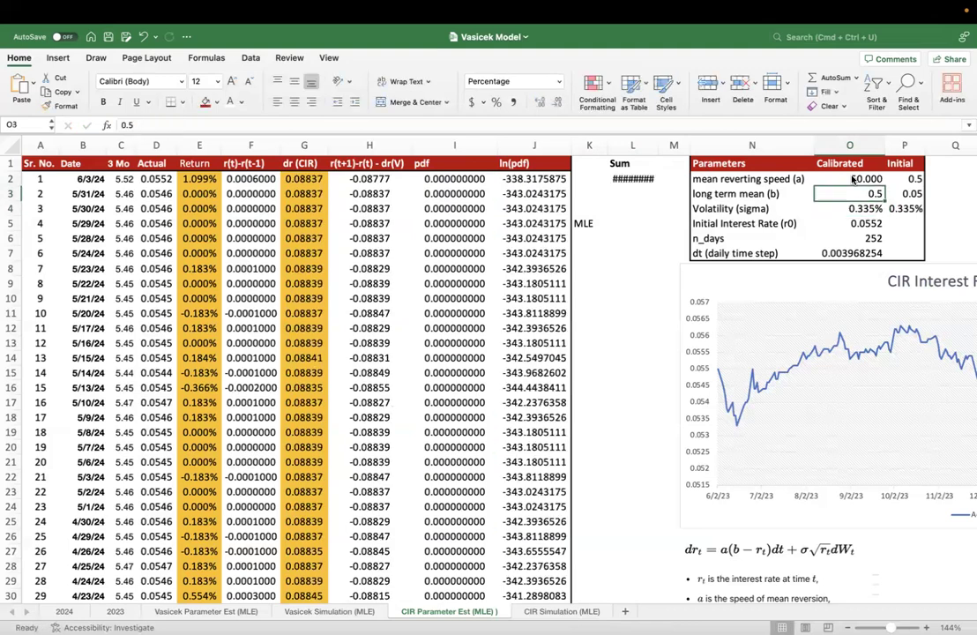
{"action": "type", "text": "0.05"}
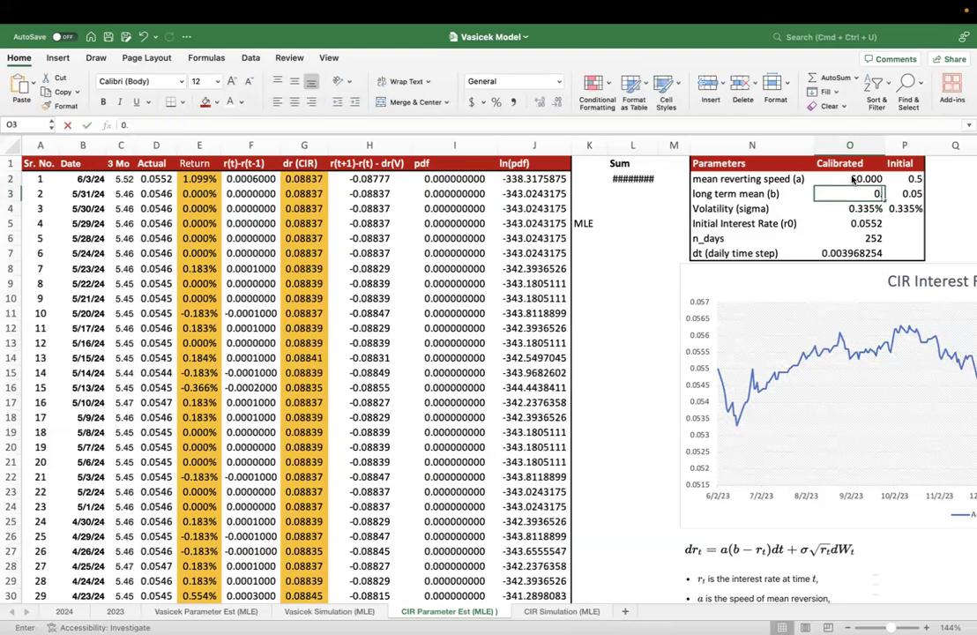
{"action": "key", "text": "Return"}
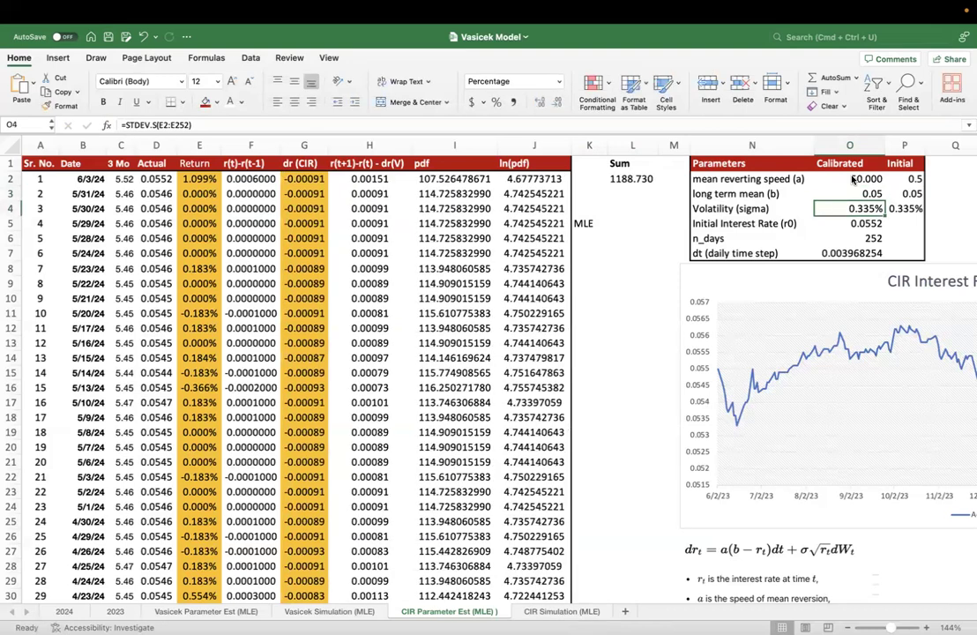
- Review the log-likelihood sum in L2 against the mean reverting speed, long term mean and volatility parameters in N2:O4
{"action": "left_click", "coordinate": [642, 176]}
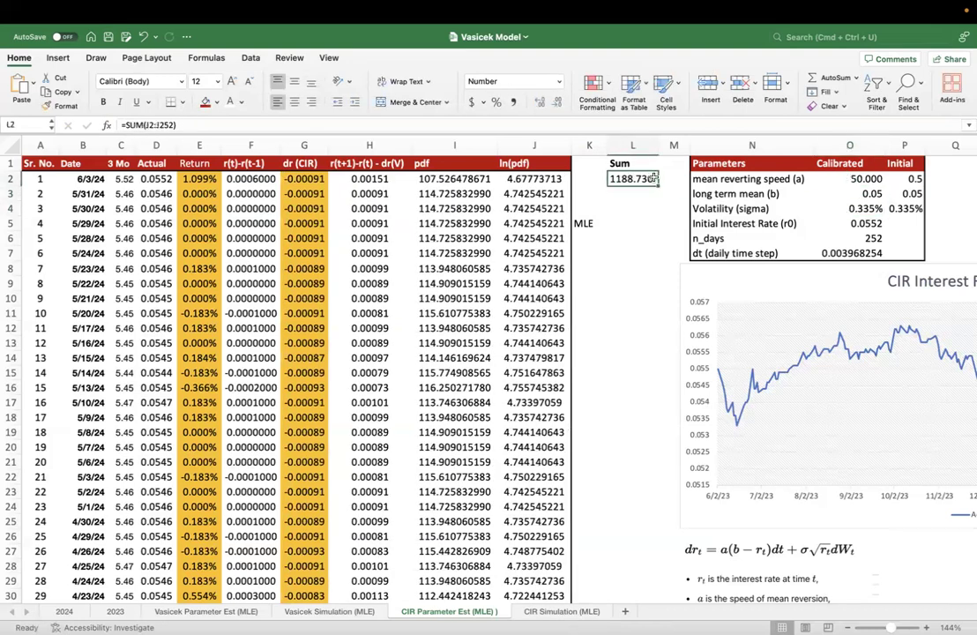
{"action": "left_click_drag", "start_coordinate": [710, 179], "coordinate": [829, 205]}
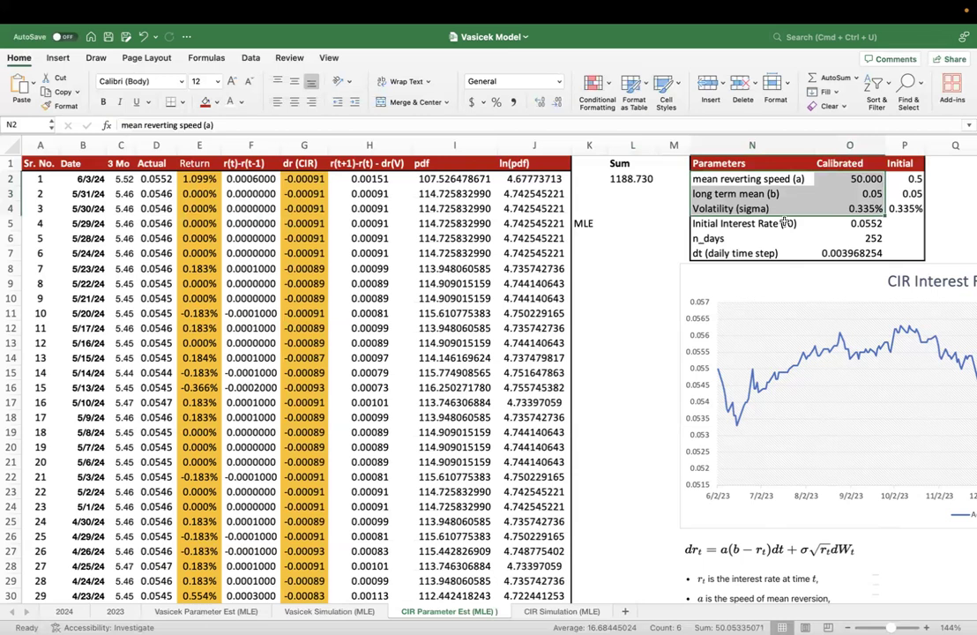
{"action": "left_click", "coordinate": [618, 178]}
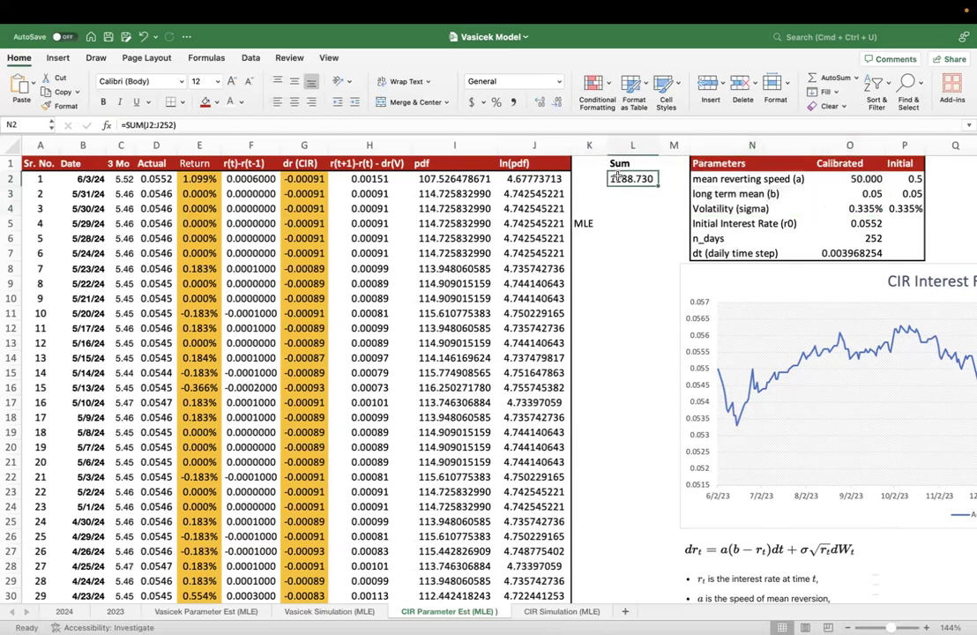
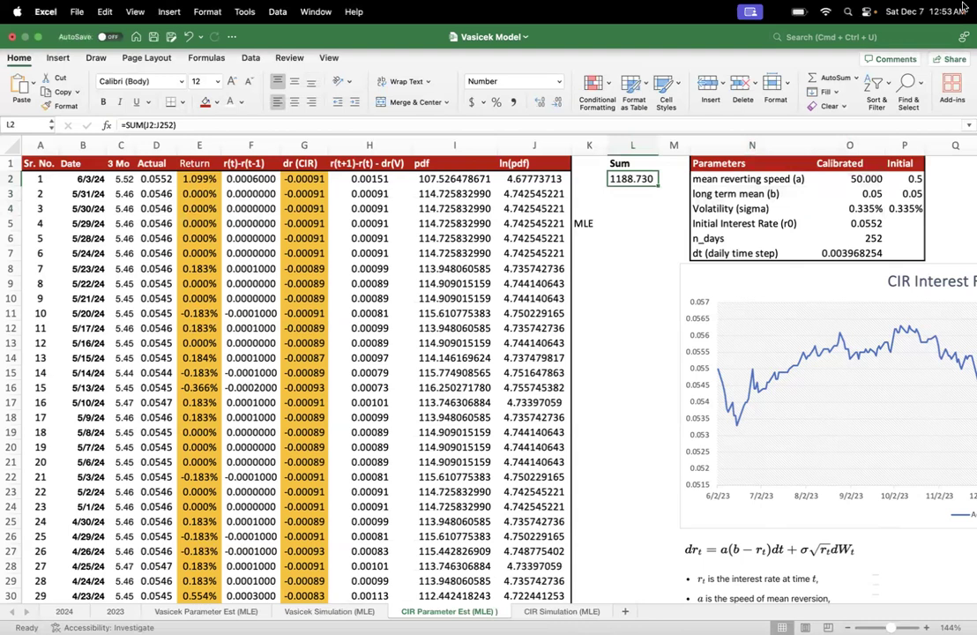
- Review the calibrated parameters in O2:O4 and the ln(pdf) sum formula in L2
{"action": "left_click", "coordinate": [853, 178]}
{"action": "key", "text": "shift+Down"}
{"action": "key", "text": "shift+Down"}
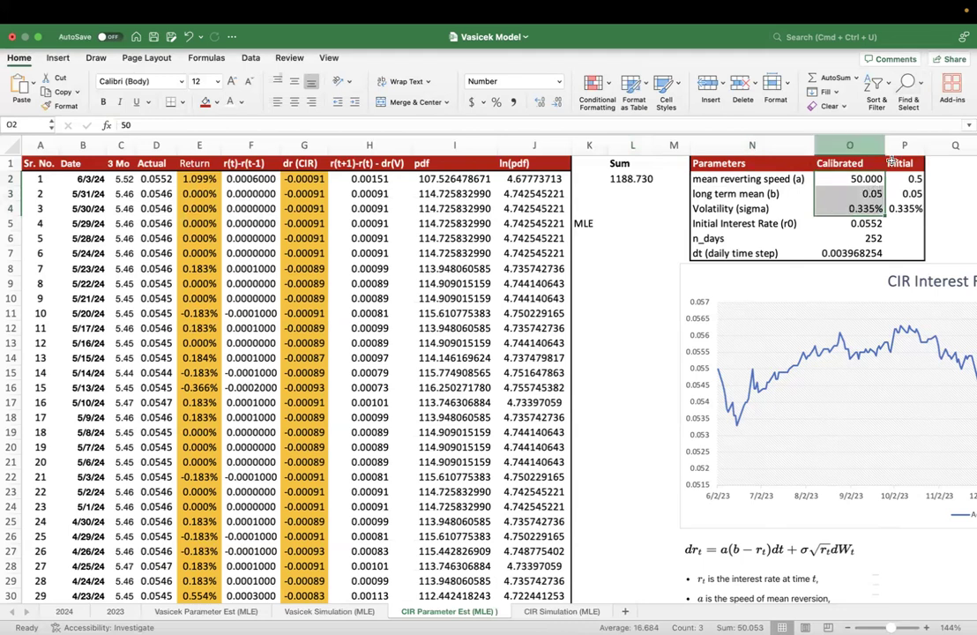
{"action": "left_click", "coordinate": [617, 178]}
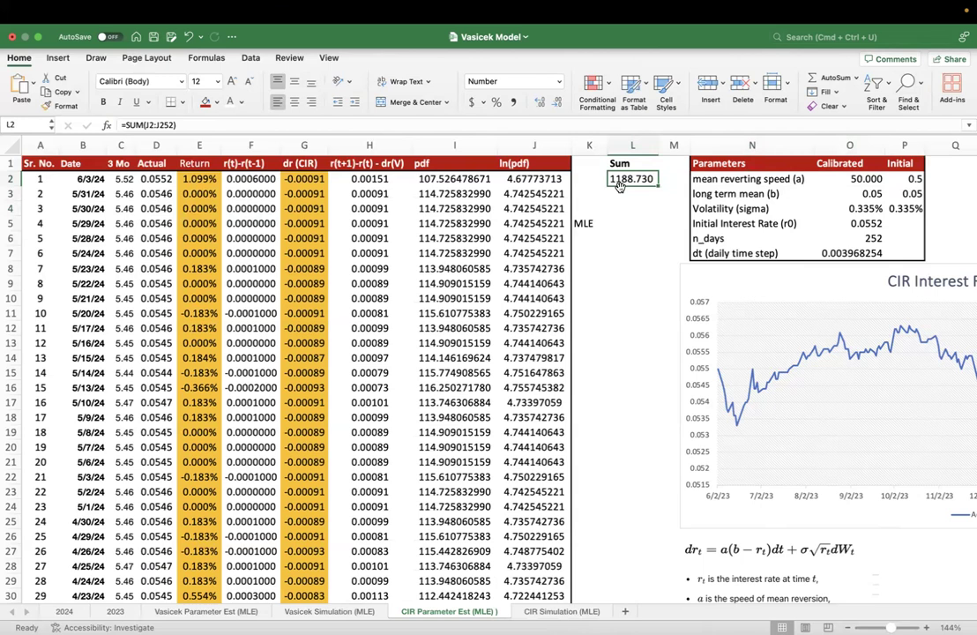
- Set the calibrated mean reverting speed (a) in O2 to 0.5
{"action": "left_click_drag", "start_coordinate": [863, 179], "coordinate": [867, 208]}
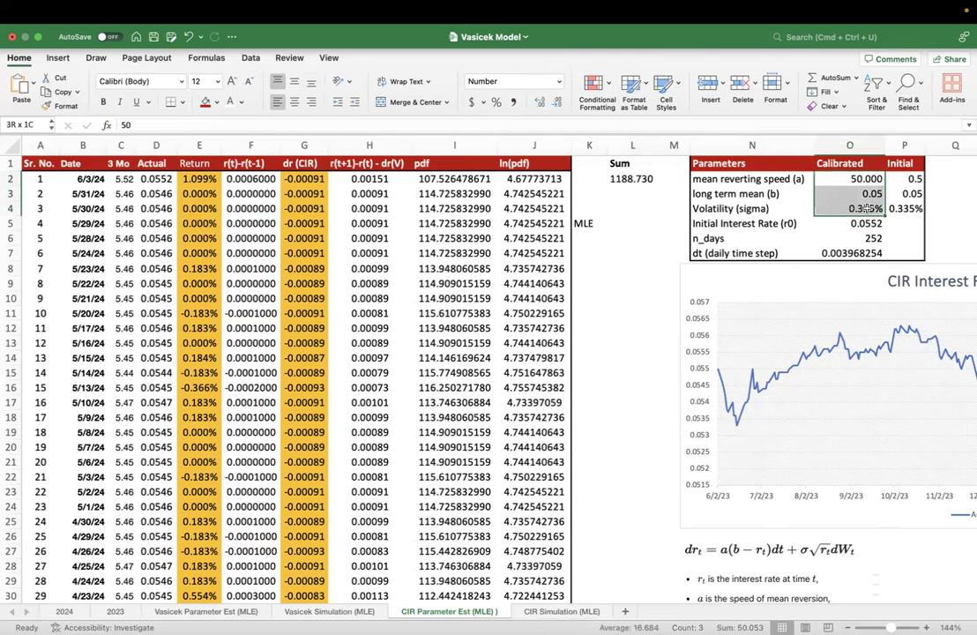
{"action": "left_click_drag", "start_coordinate": [866, 208], "coordinate": [867, 208]}
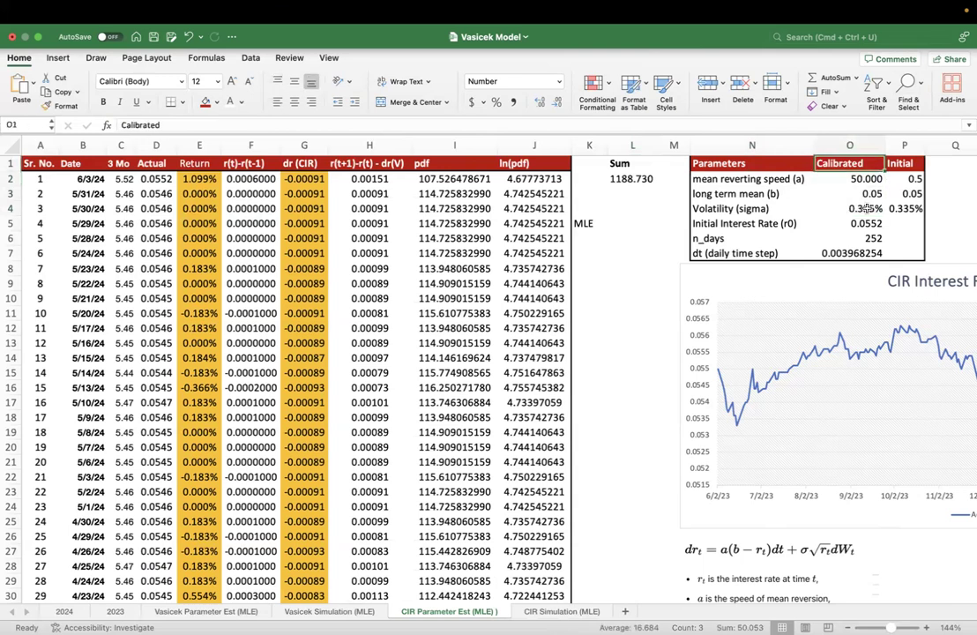
{"action": "type", "text": "0.05"}
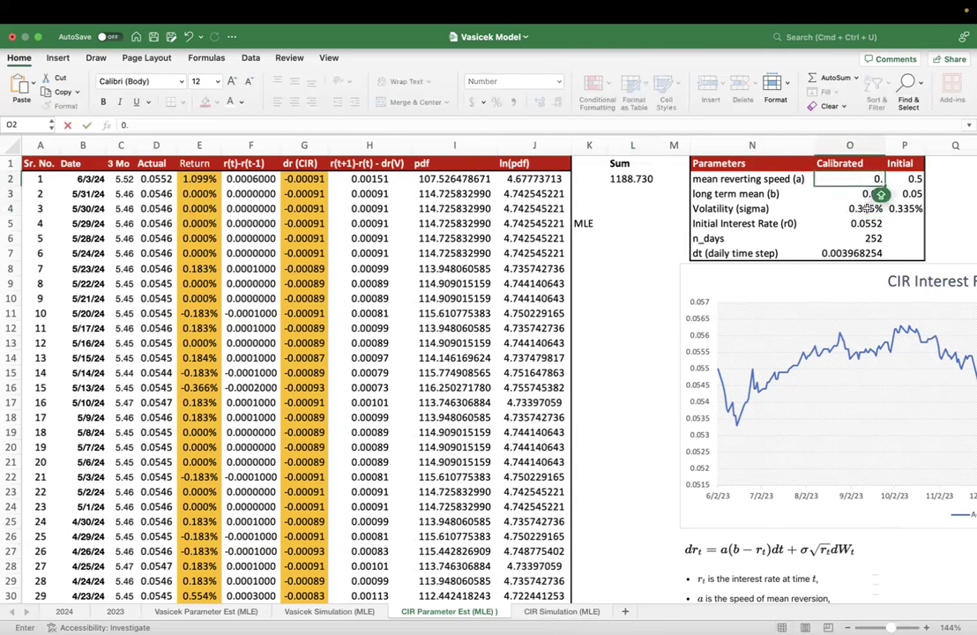
{"action": "key", "text": "Return"}
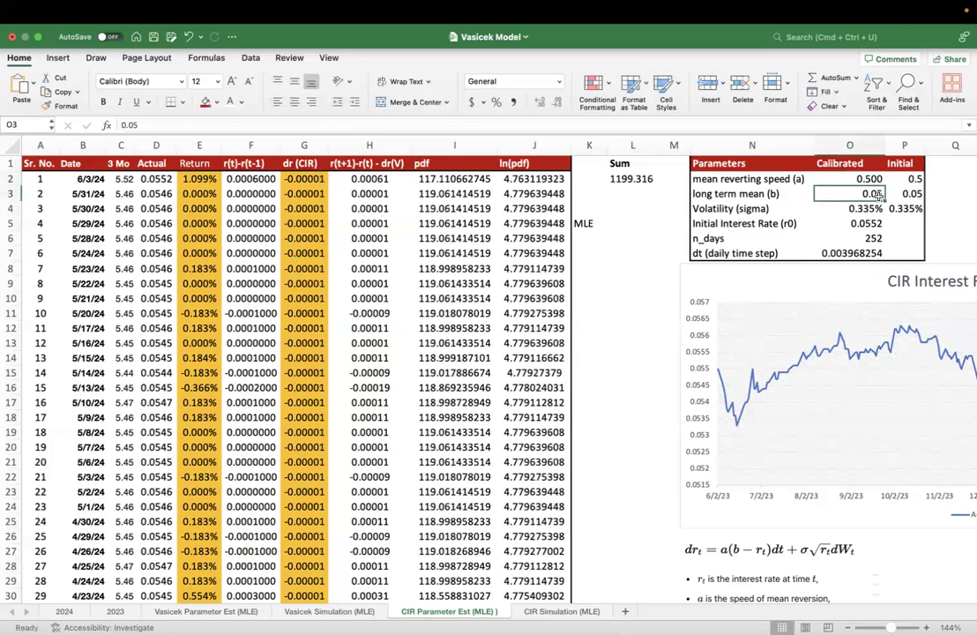
- Calculate the calibrated long term mean (b) in O3 as the average of the actual rates with =AVERAGE(D2:D253)
{"action": "type", "text": "=AVERAGE("}
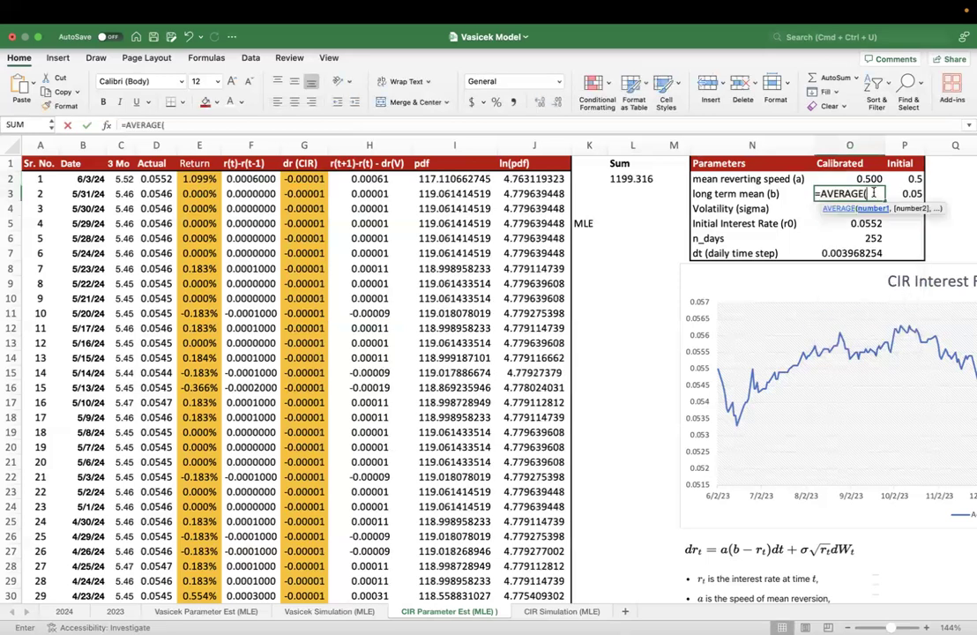
{"action": "left_click", "coordinate": [153, 179]}
{"action": "key", "text": "super+shift+Down"}
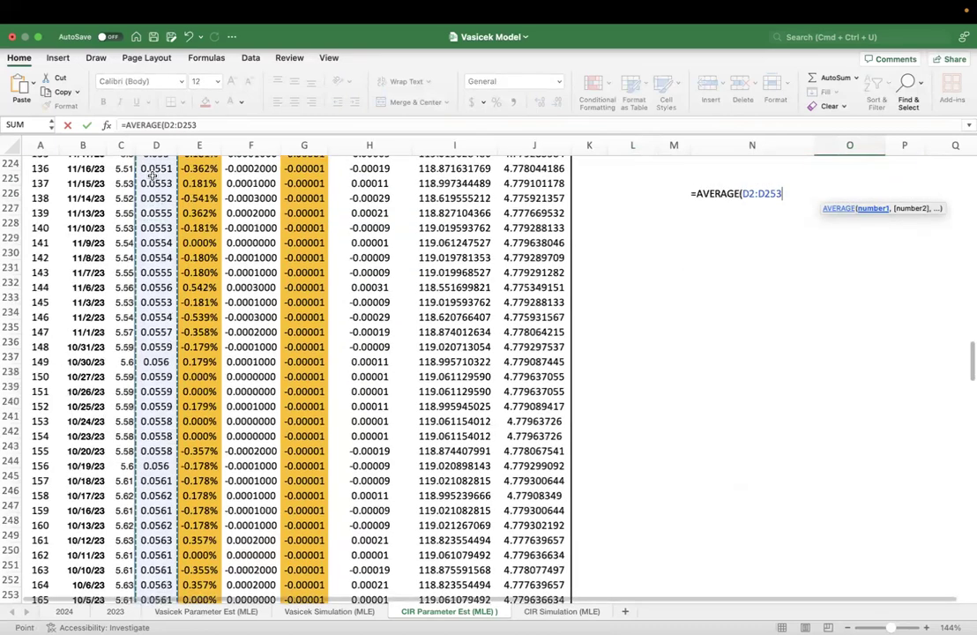
{"action": "key", "text": "ctrl+Return"}
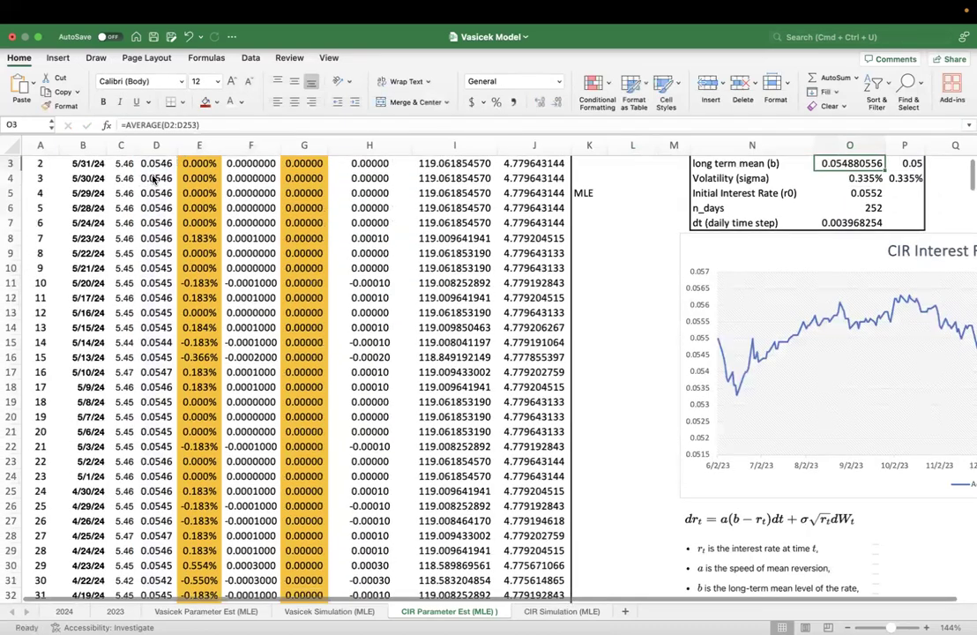
{"action": "key", "text": "Down"}
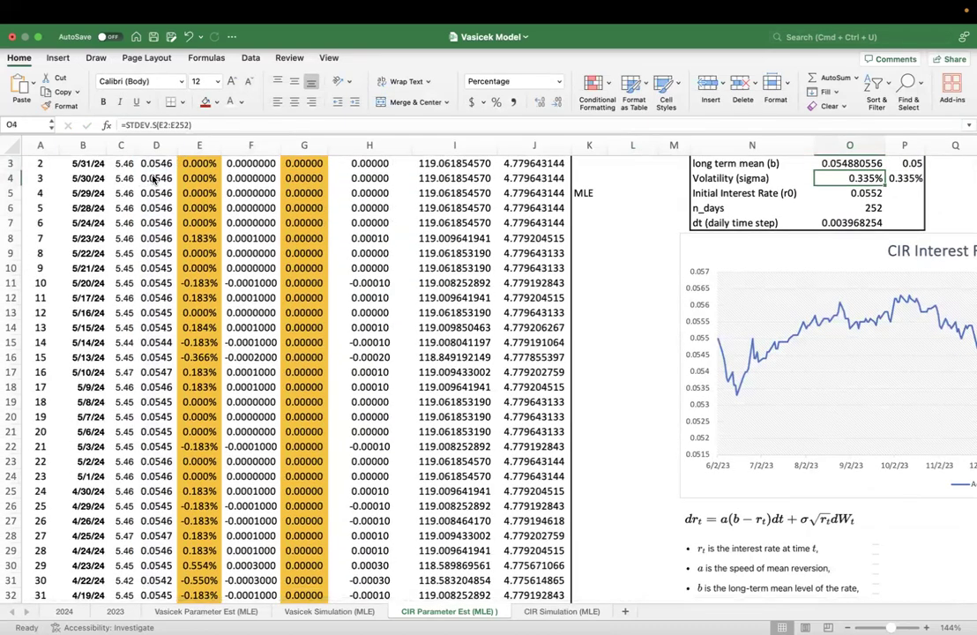
{"action": "scroll", "coordinate": [554, 228], "scroll_direction": "up", "scroll_amount": 2}
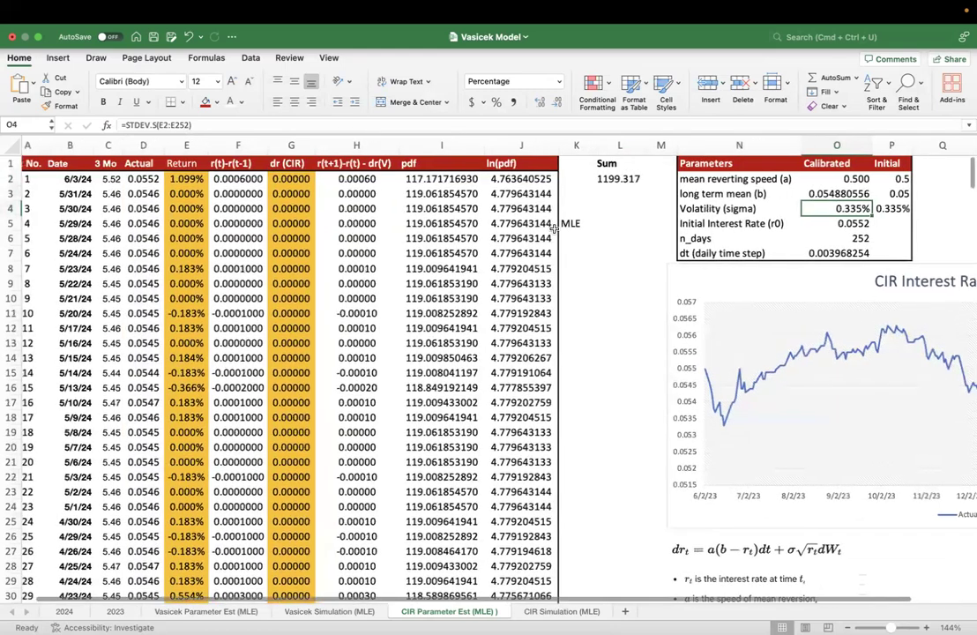
{"action": "scroll", "coordinate": [553, 228], "scroll_direction": "left", "scroll_amount": 1}
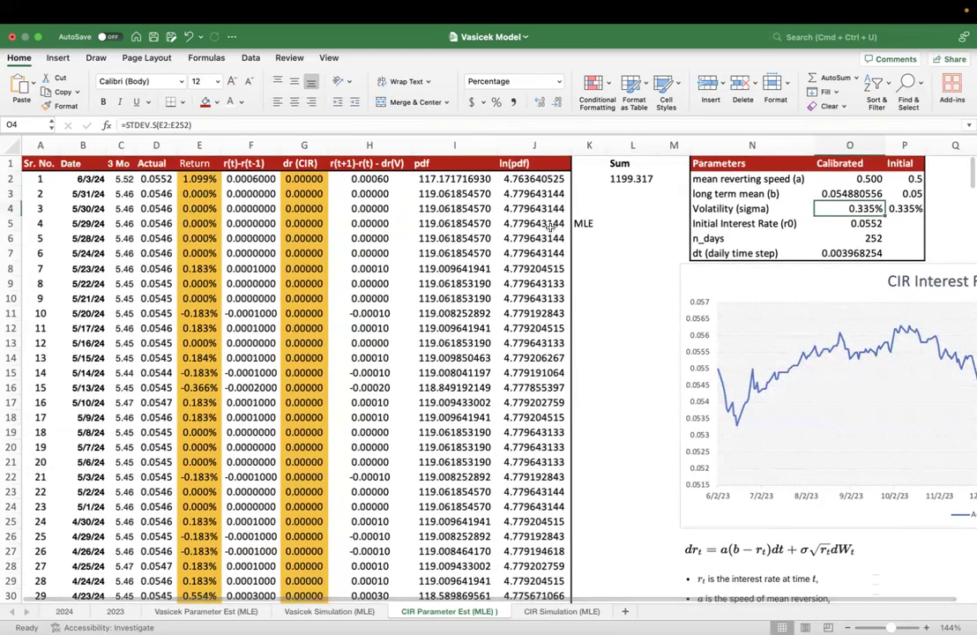
- Compare the calibrated parameters in O2:O4 with the Initial column and check the volatility formula in O4
{"action": "left_click", "coordinate": [880, 177]}
{"action": "left_click", "coordinate": [900, 163]}
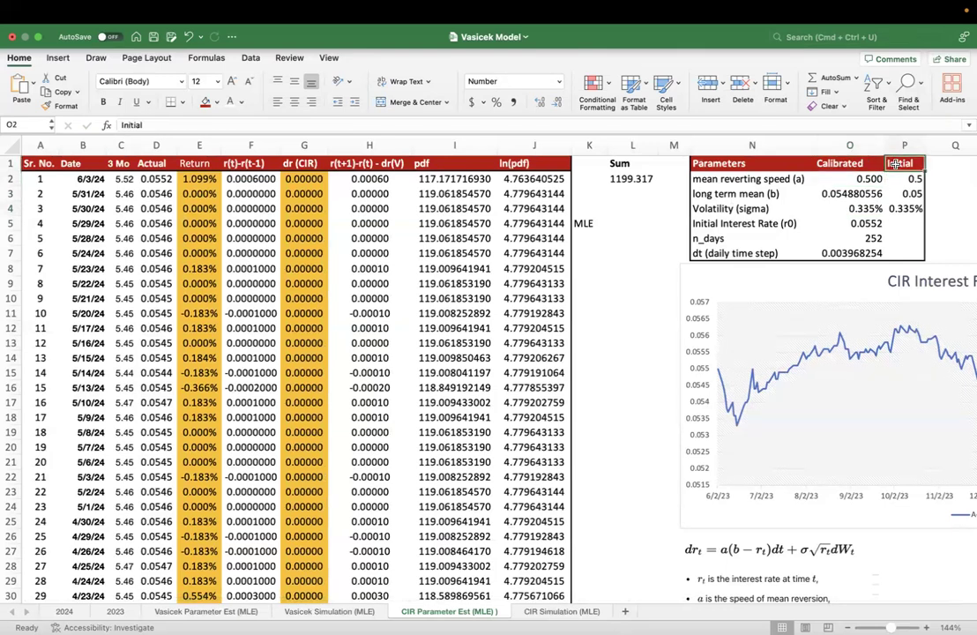
{"action": "left_click_drag", "start_coordinate": [869, 178], "coordinate": [857, 204]}
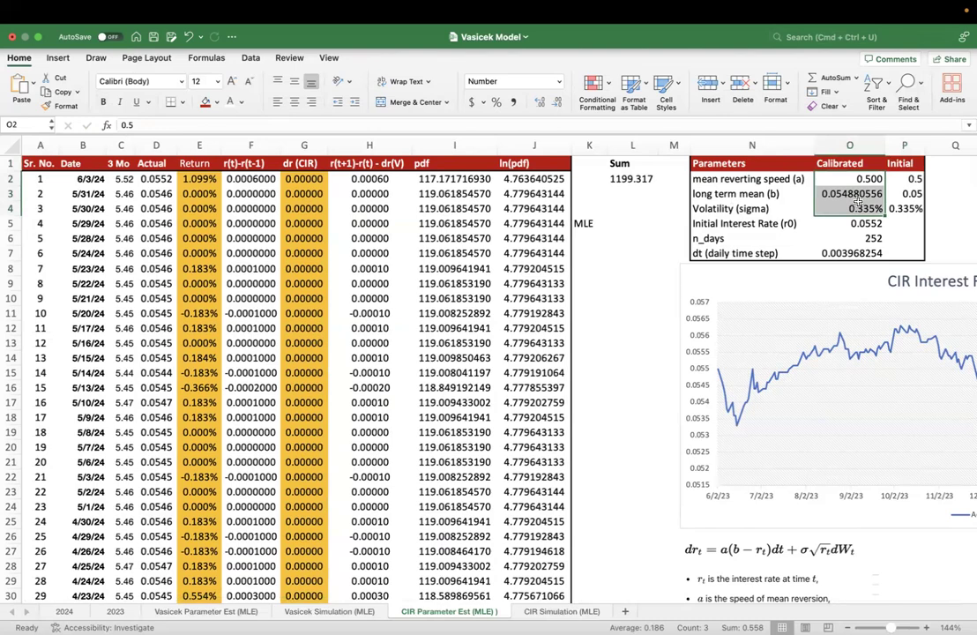
{"action": "left_click", "coordinate": [860, 206]}
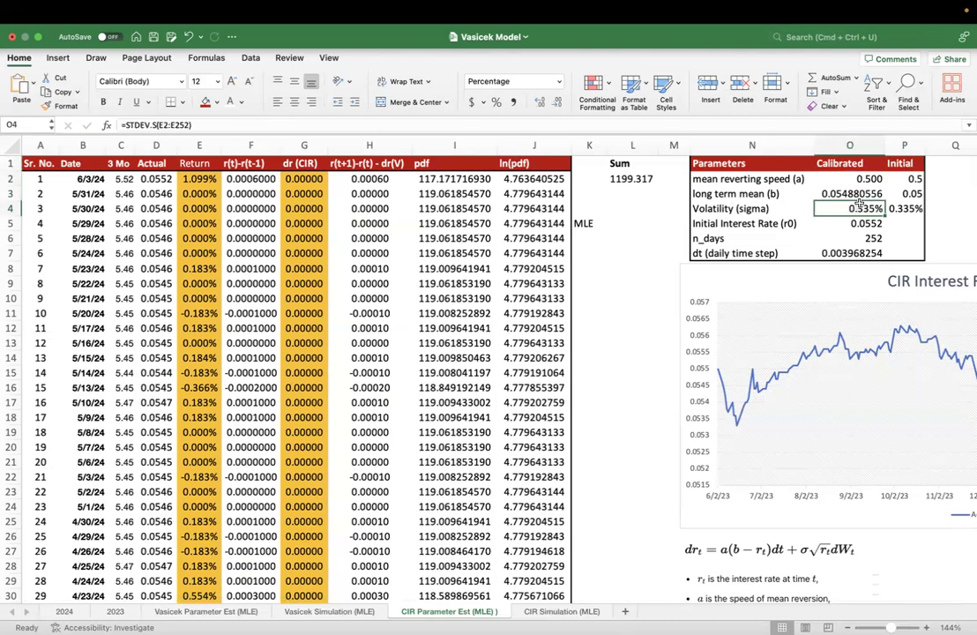
- Try the value 1 for the calibrated mean reverting speed in O2 and long term mean in O3, and undo the changes
{"action": "left_click", "coordinate": [853, 165]}
{"action": "left_click", "coordinate": [854, 177]}
{"action": "type", "text": "1"}
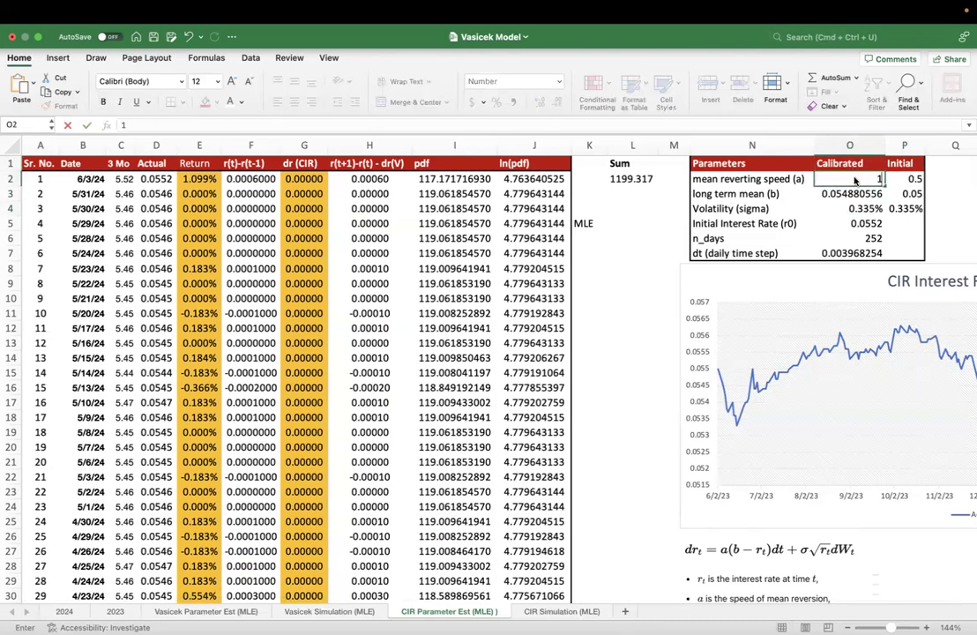
{"action": "key", "text": "Return"}
{"action": "type", "text": "1"}
{"action": "key", "text": "Return"}
{"action": "type", "text": "1"}
{"action": "key", "text": "Return"}
{"action": "key", "text": "Up"}
{"action": "key", "text": "Up"}
{"action": "key", "text": "Up"}
{"action": "key", "text": "super+z"}
{"action": "key", "text": "super+z"}
{"action": "key", "text": "super+z"}
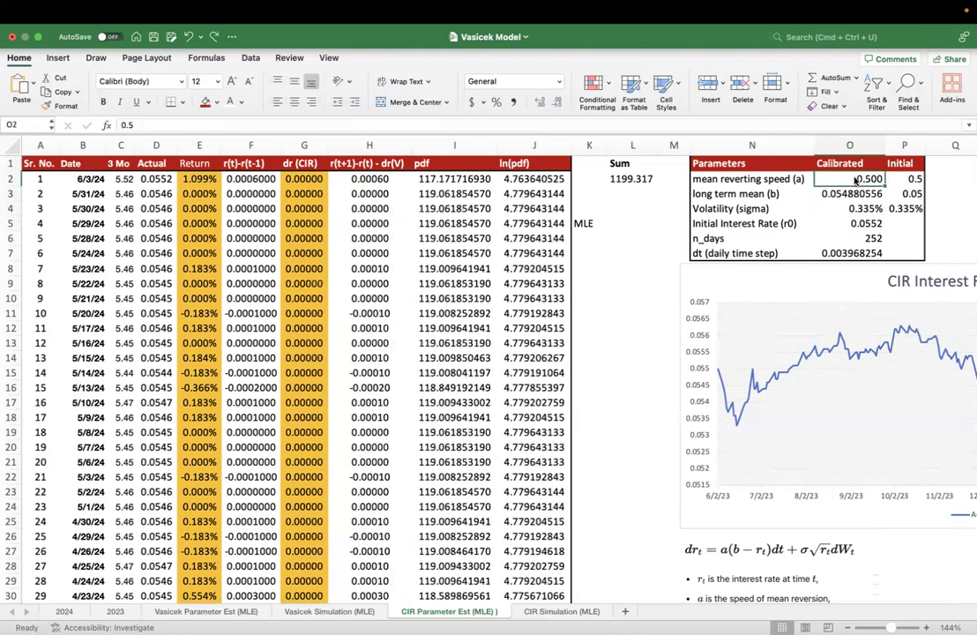
- Save the workbook and open the Solver parameters
{"action": "key", "text": "super+s"}
{"action": "left_click", "coordinate": [783, 212]}
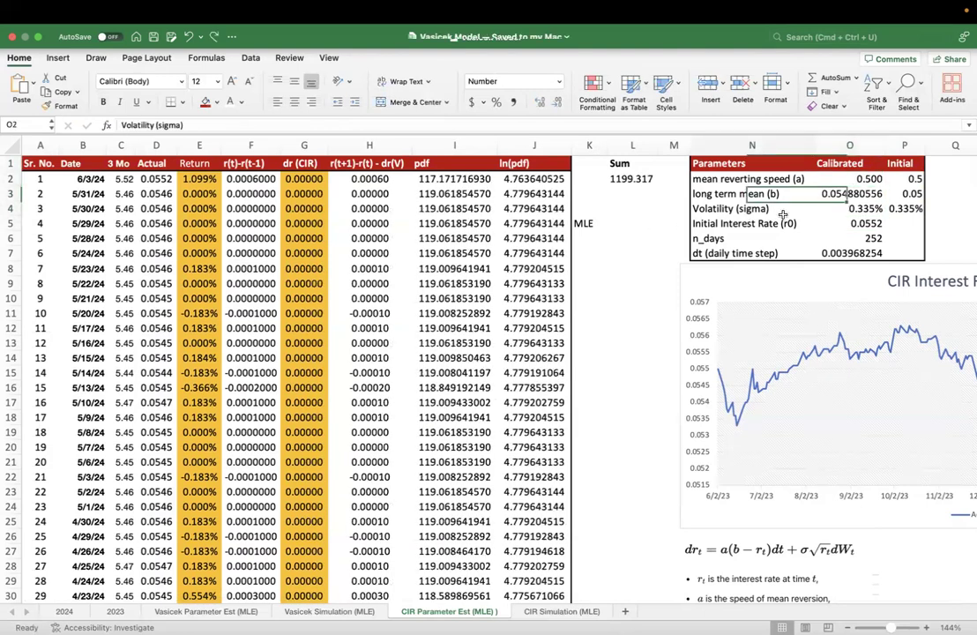
{"action": "left_click", "coordinate": [849, 193]}
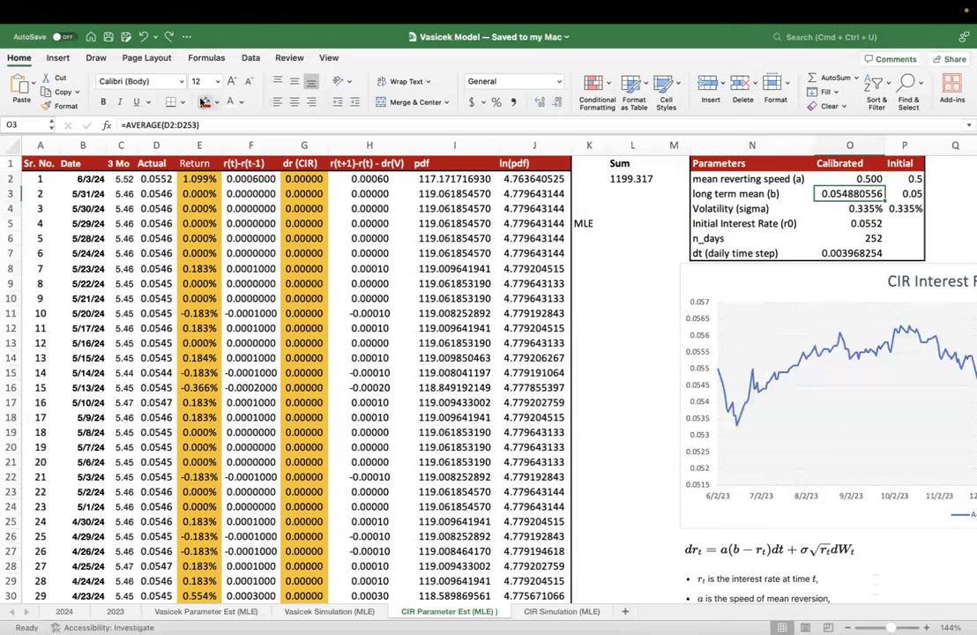
{"action": "left_click", "coordinate": [251, 58]}
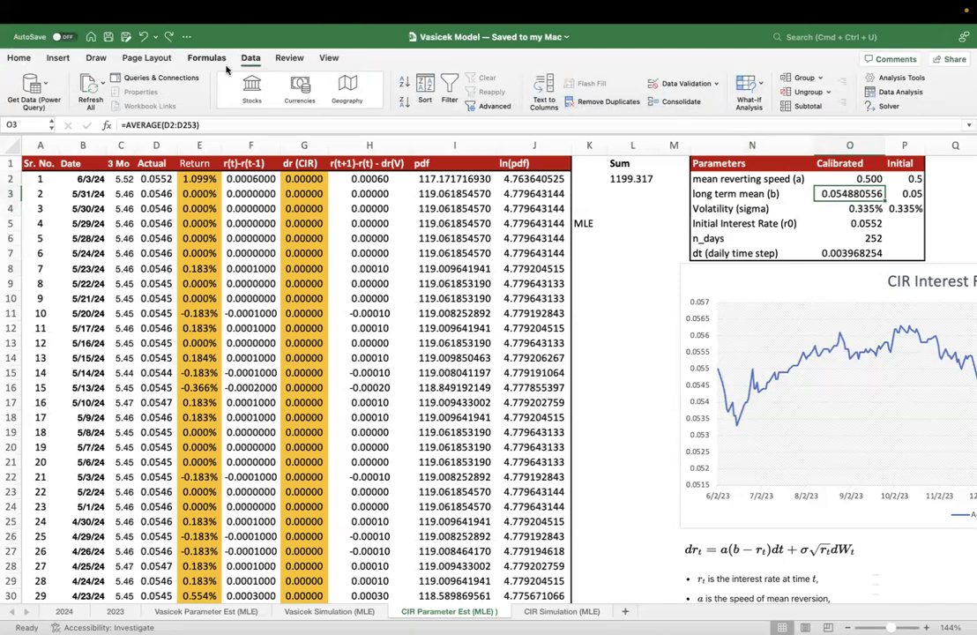
{"action": "left_click", "coordinate": [887, 107]}
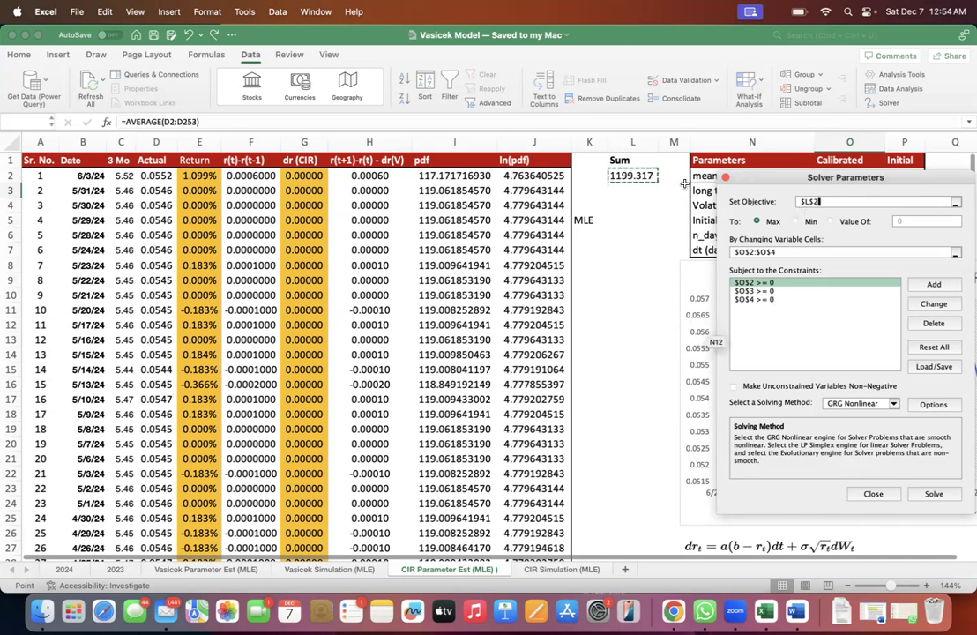
- Set the Solver objective to the ln(pdf) sum in L2 and the changing variable cells to O2:O4
{"action": "left_click_drag", "start_coordinate": [821, 202], "coordinate": [793, 200]}
{"action": "left_click", "coordinate": [636, 176]}
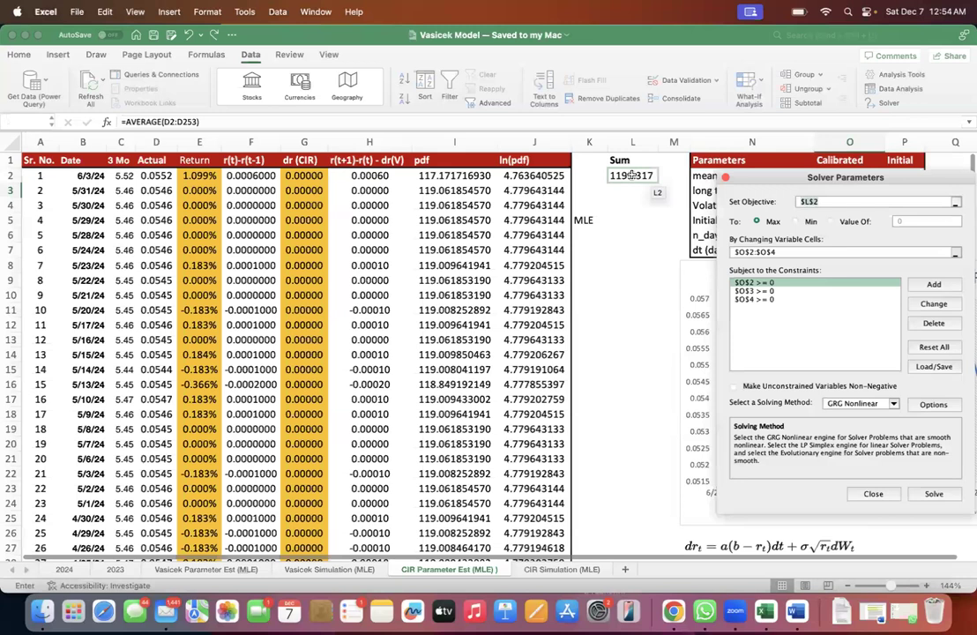
{"action": "left_click", "coordinate": [631, 175]}
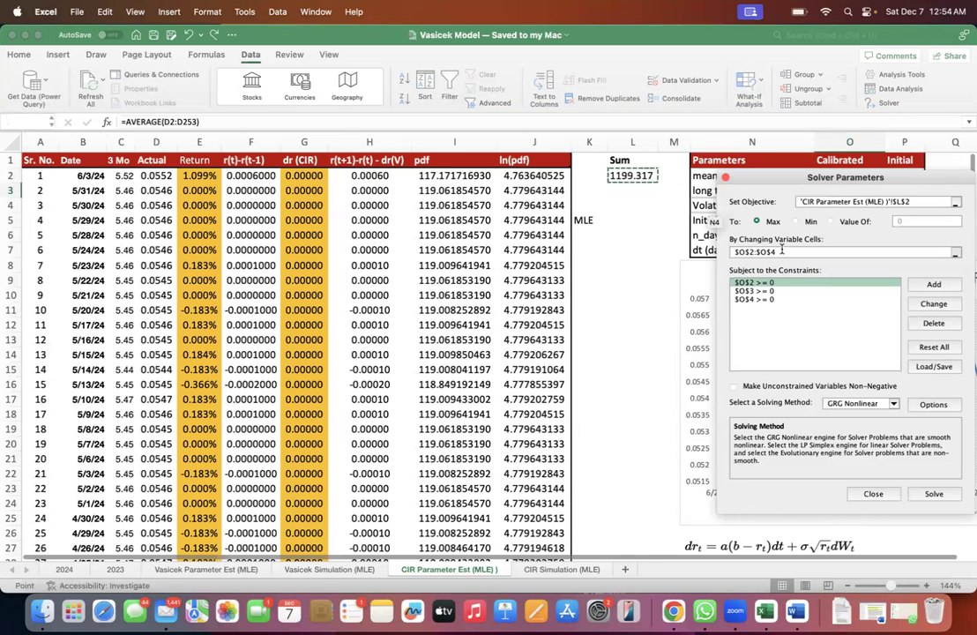
{"action": "left_click_drag", "start_coordinate": [786, 176], "coordinate": [554, 179]}
{"action": "left_click_drag", "start_coordinate": [868, 175], "coordinate": [864, 206]}
{"action": "left_click_drag", "start_coordinate": [603, 180], "coordinate": [455, 162]}
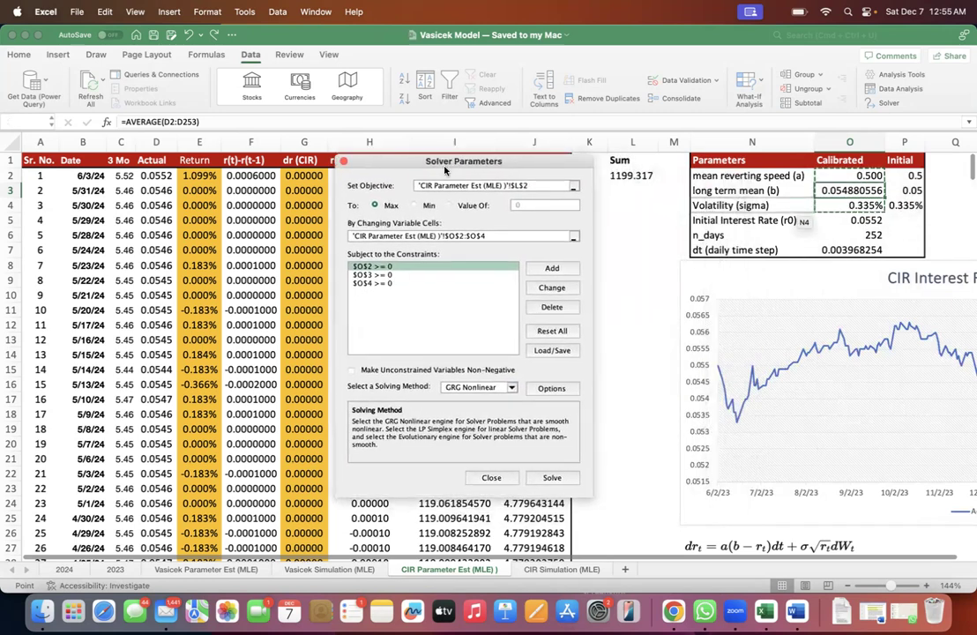
- Reselect the sum in L2 as the Solver objective and choose Max as its target
{"action": "left_click", "coordinate": [419, 185]}
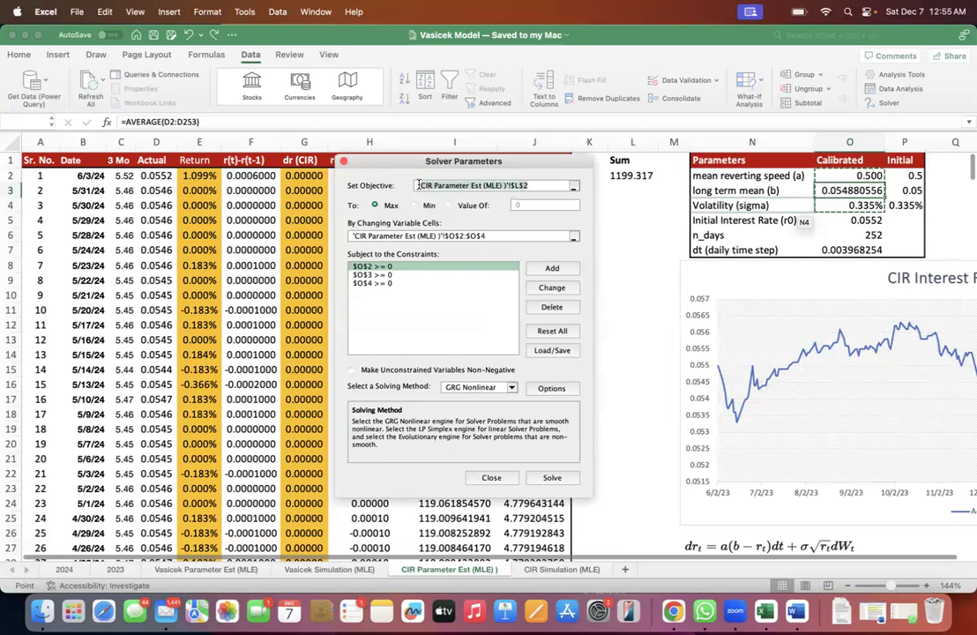
{"action": "left_click", "coordinate": [632, 176]}
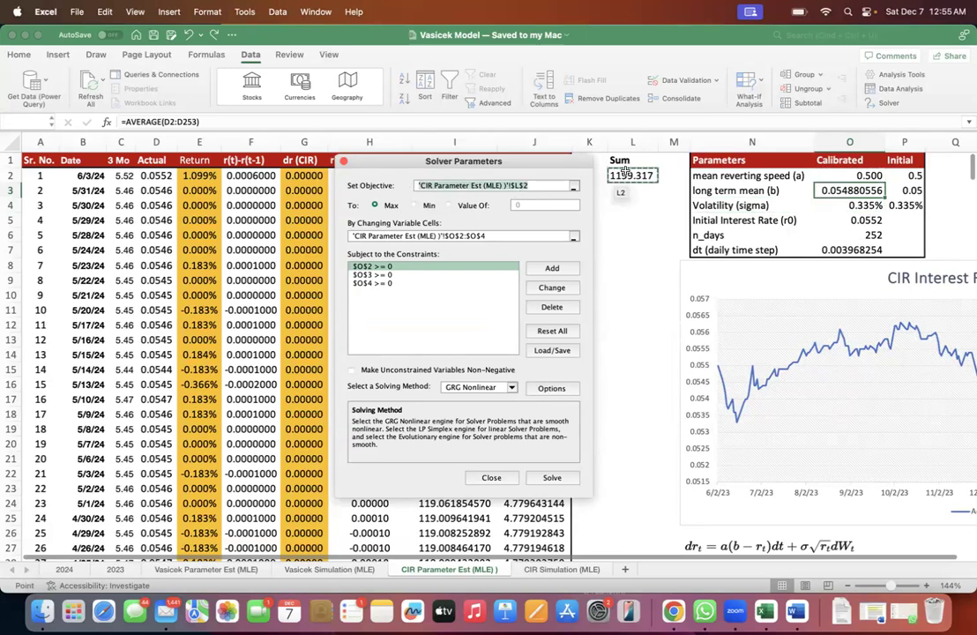
{"action": "left_click", "coordinate": [375, 205]}
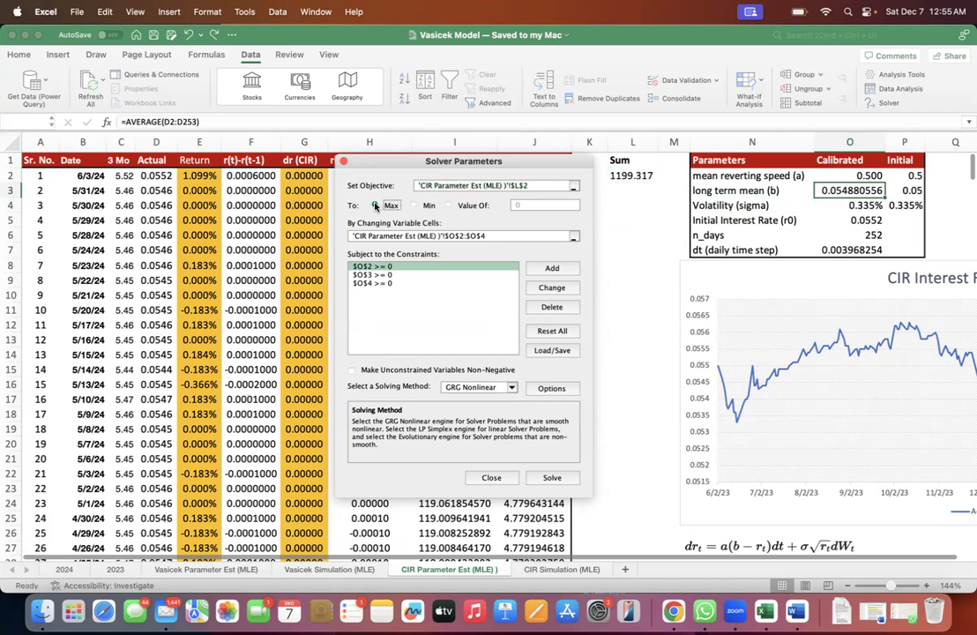
- Review the variable cells and the existing Solver constraints on O2, O3 and O4
{"action": "left_click", "coordinate": [499, 237]}
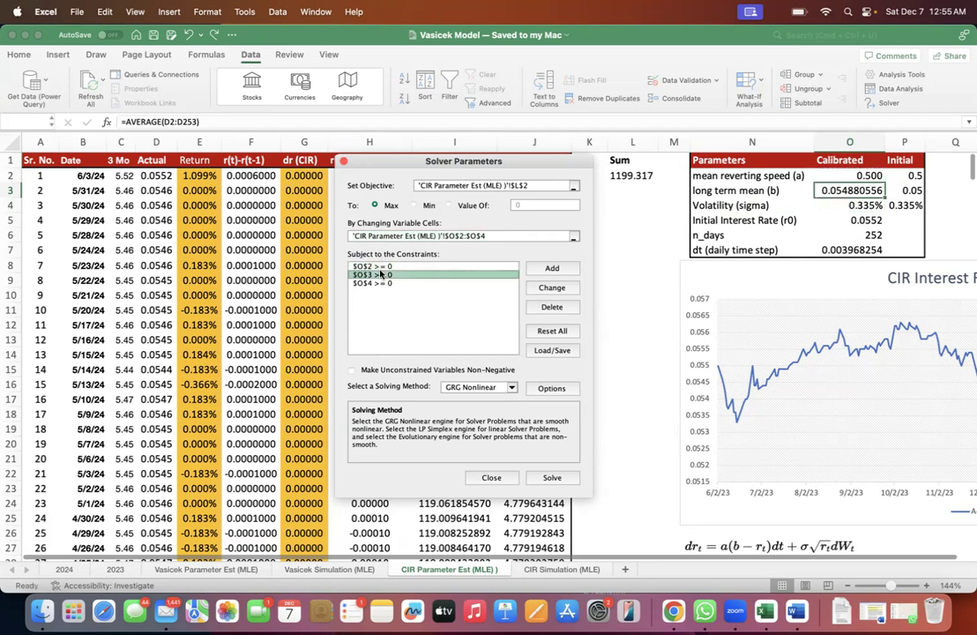
{"action": "left_click", "coordinate": [381, 283]}
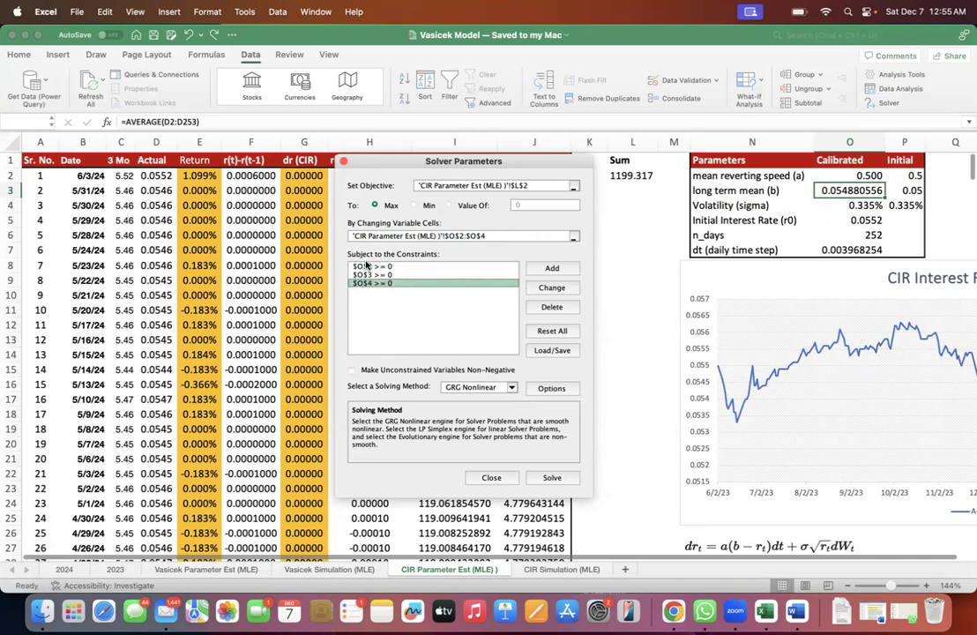
{"action": "left_click", "coordinate": [366, 264]}
{"action": "left_click", "coordinate": [386, 274]}
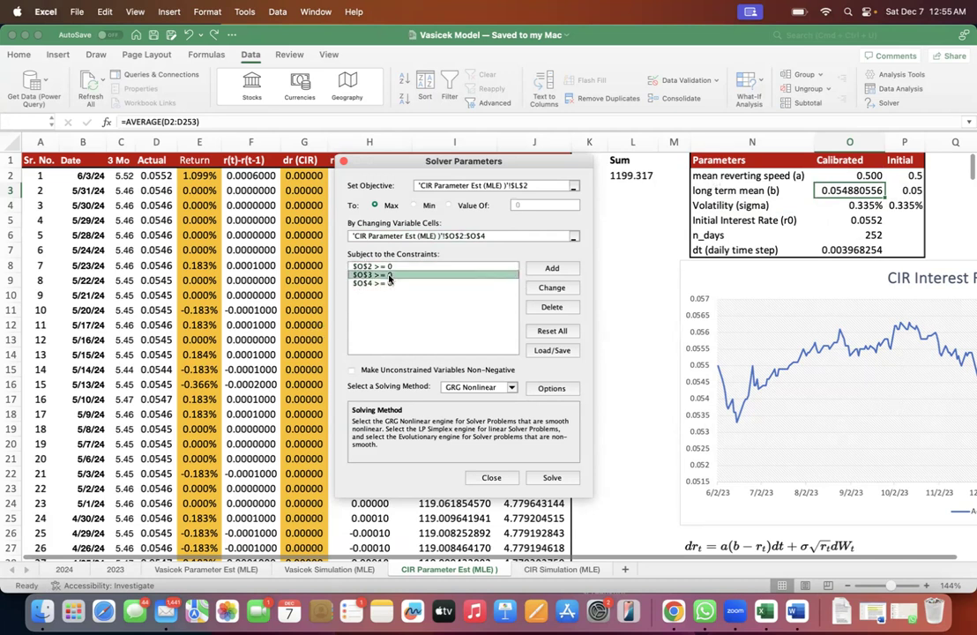
- Add a Solver constraint requiring the mean reverting speed in O2 >= 0
{"action": "left_click", "coordinate": [553, 268]}
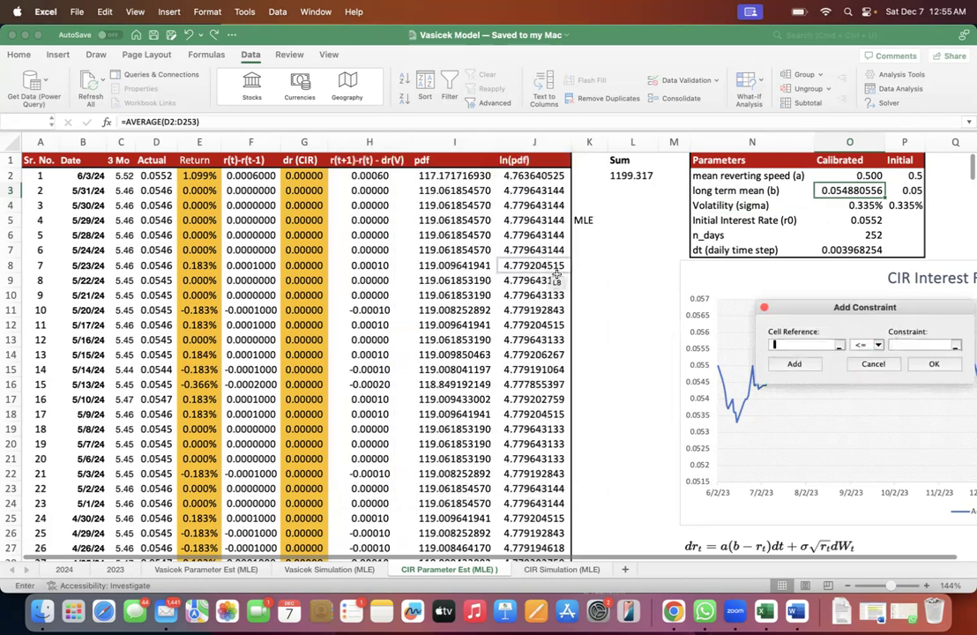
{"action": "left_click_drag", "start_coordinate": [829, 307], "coordinate": [573, 271]}
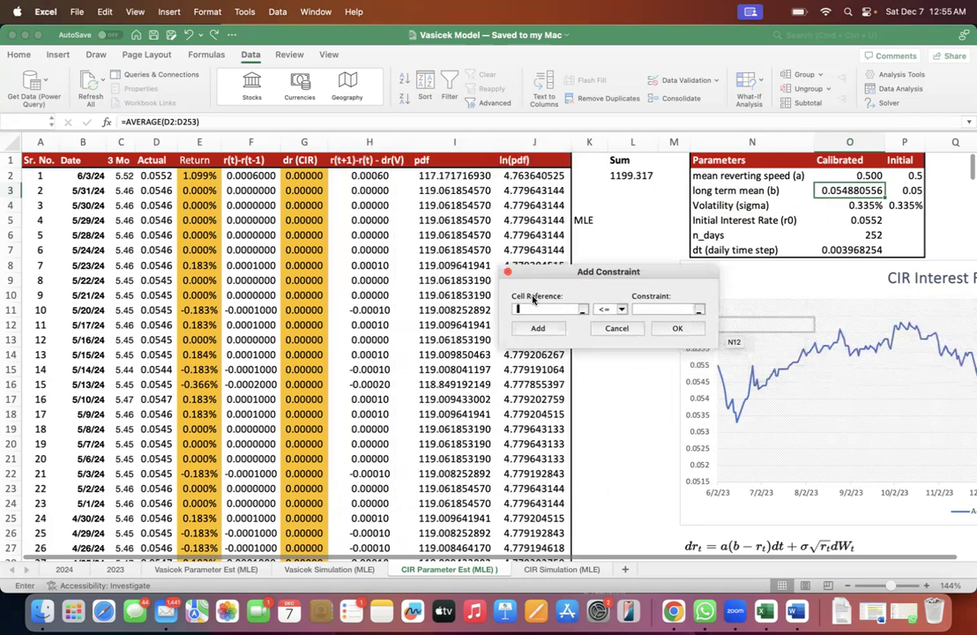
{"action": "left_click", "coordinate": [842, 176]}
{"action": "left_click", "coordinate": [620, 309]}
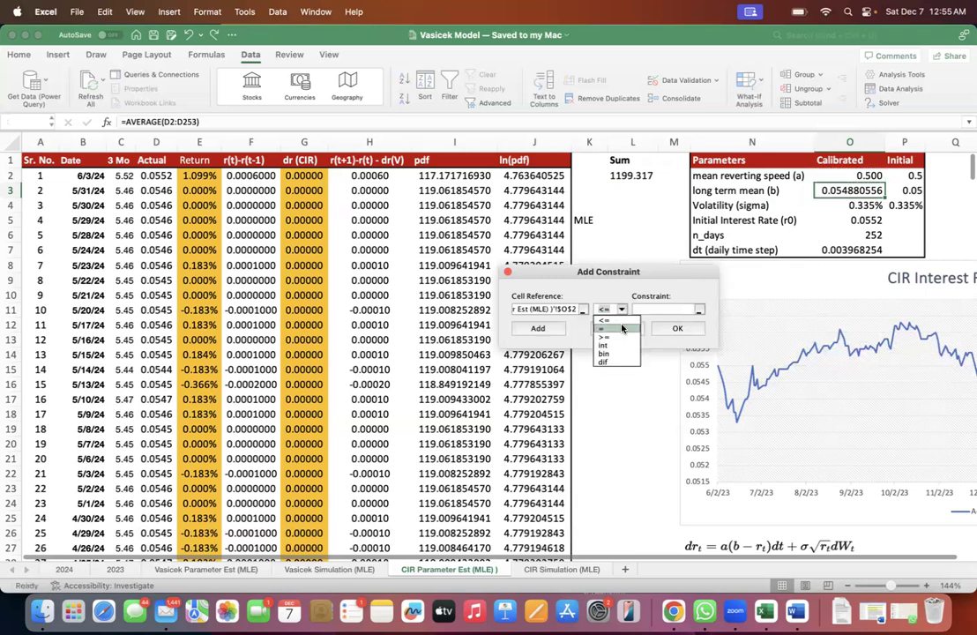
{"action": "left_click", "coordinate": [609, 337]}
{"action": "left_click", "coordinate": [647, 309]}
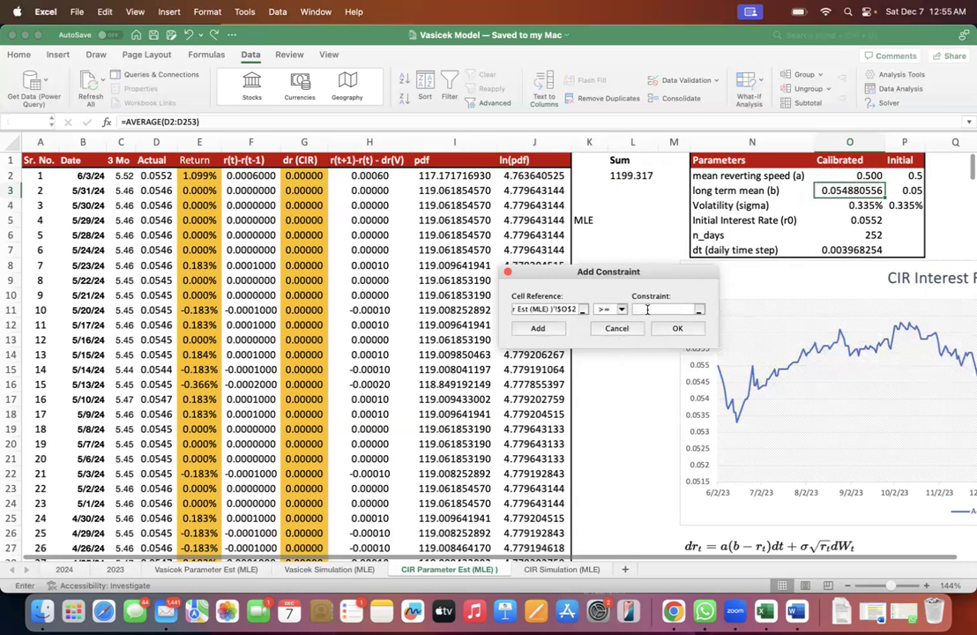
{"action": "left_click", "coordinate": [674, 328]}
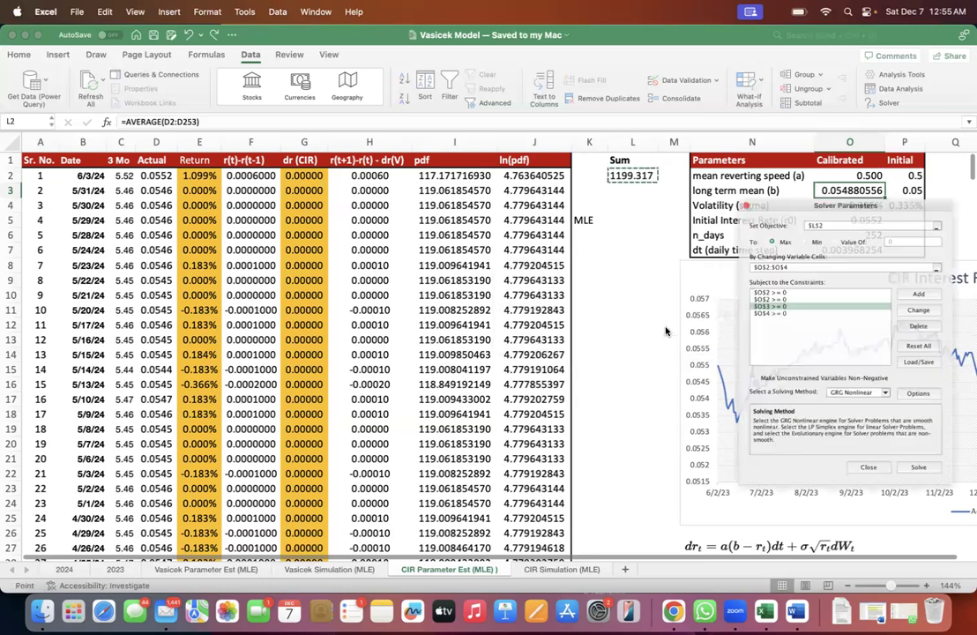
- Delete the duplicate O2 >= 0 constraint from the Solver setup
{"action": "left_click", "coordinate": [764, 300]}
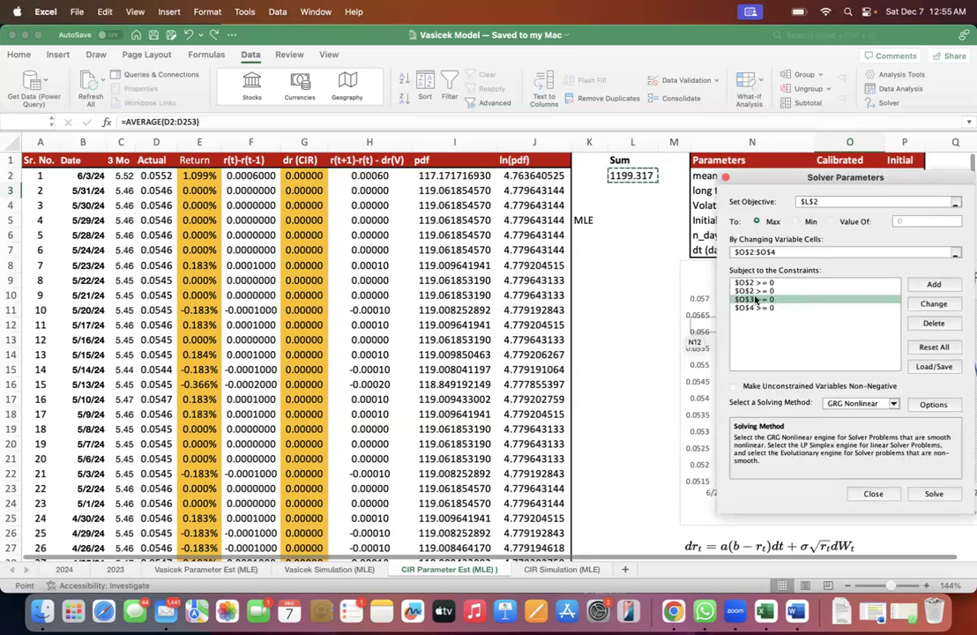
{"action": "left_click", "coordinate": [755, 291]}
{"action": "left_click", "coordinate": [933, 323]}
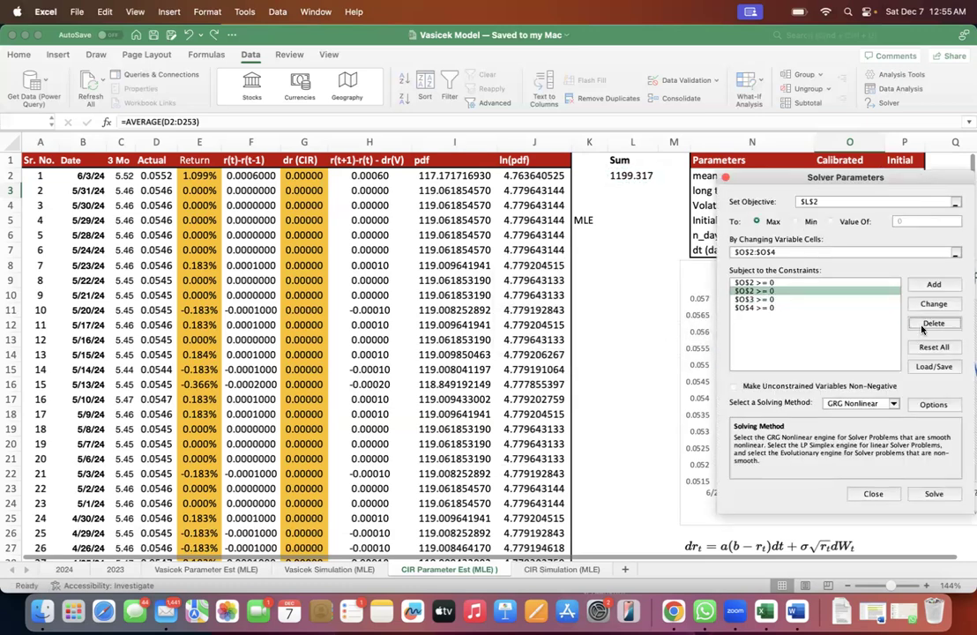
{"action": "left_click_drag", "start_coordinate": [832, 169], "coordinate": [430, 153]}
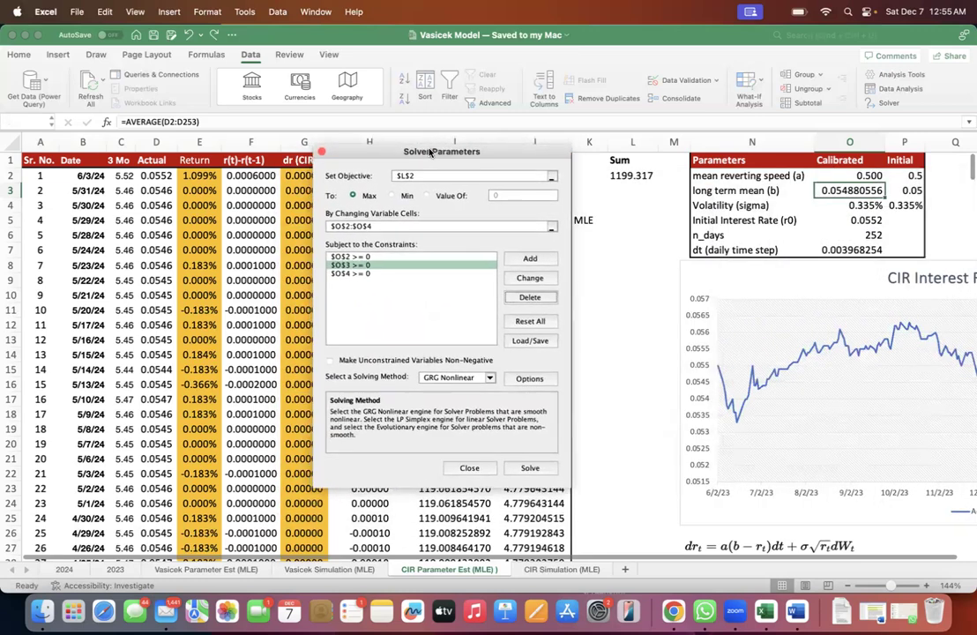
- Review the non-negativity constraints on O2, O3 and O4 and the option for making unconstrained variables non-negative
{"action": "left_click", "coordinate": [346, 257]}
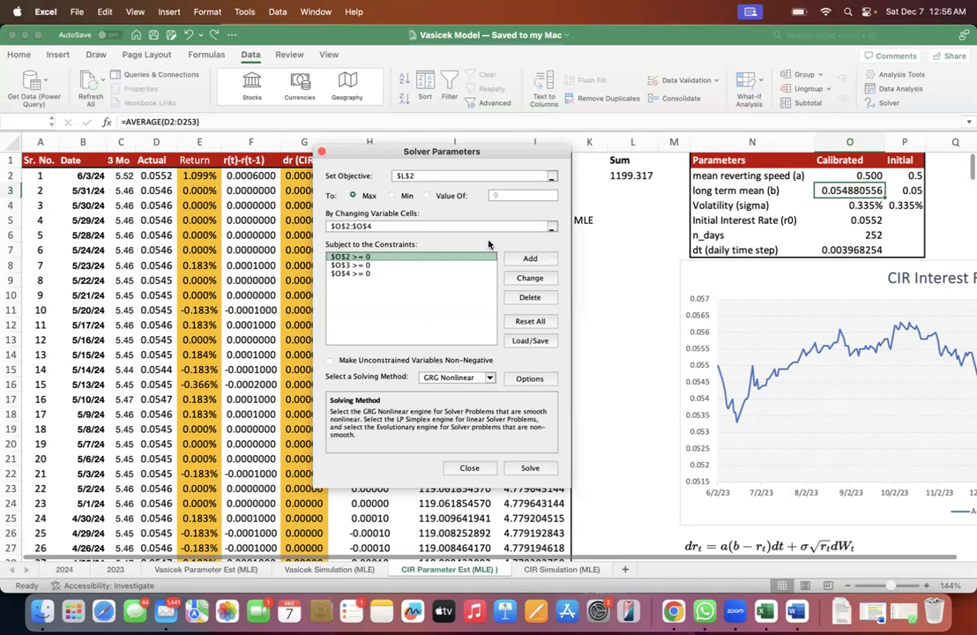
{"action": "left_click", "coordinate": [348, 265]}
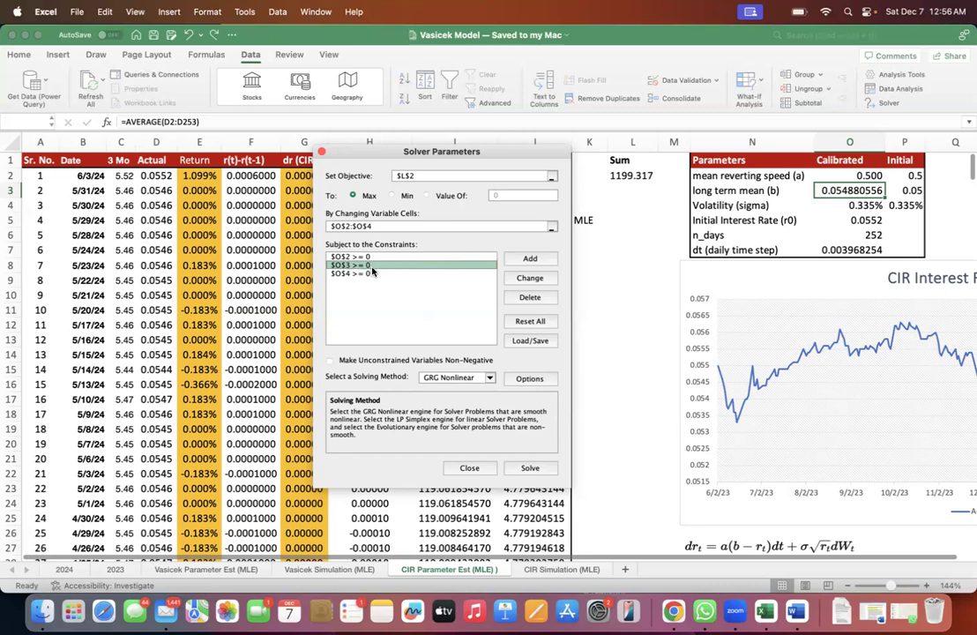
{"action": "left_click", "coordinate": [362, 274]}
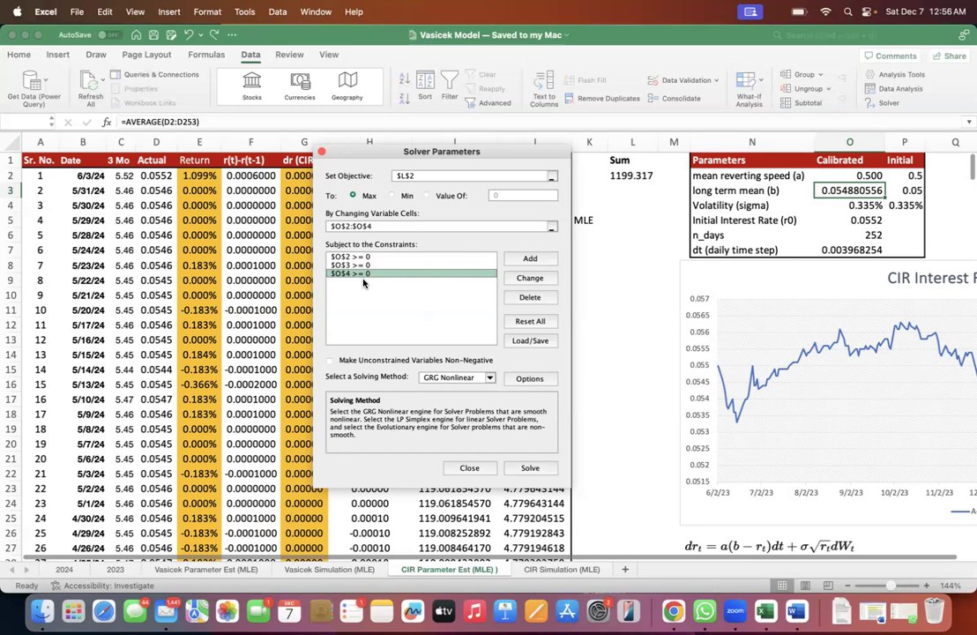
{"action": "left_click", "coordinate": [364, 258]}
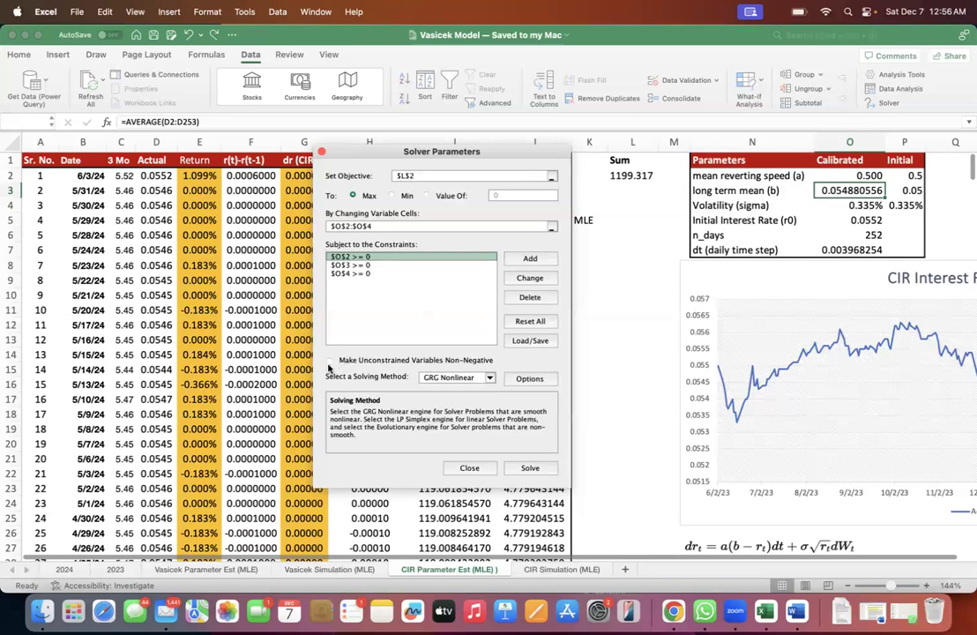
{"action": "left_click", "coordinate": [330, 360]}
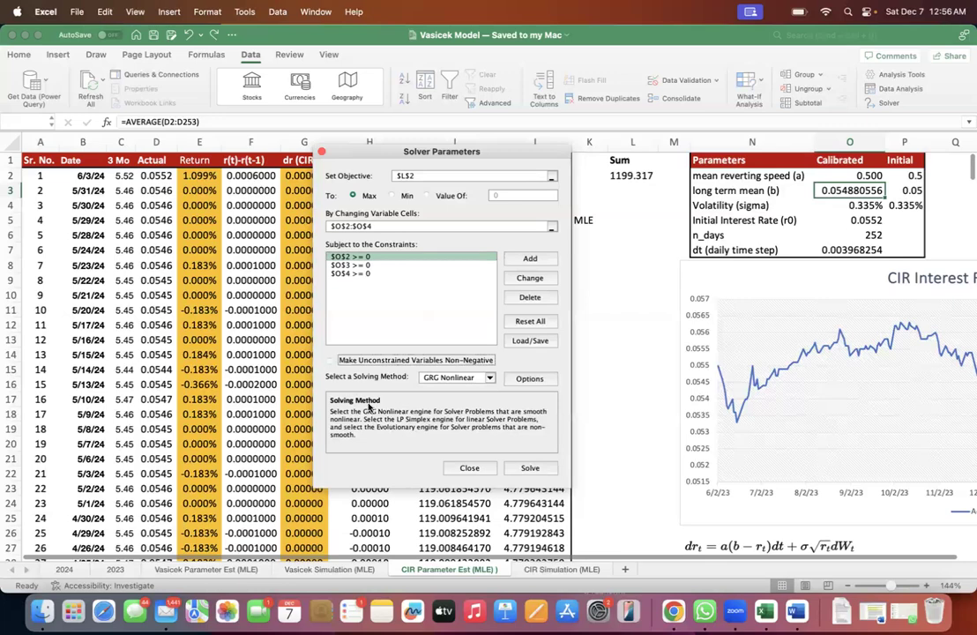
- Run Solver with GRG Nonlinear, keep its solution, and check the calibrated parameters in O2:O4 and the sum in L2
{"action": "left_click", "coordinate": [529, 468]}
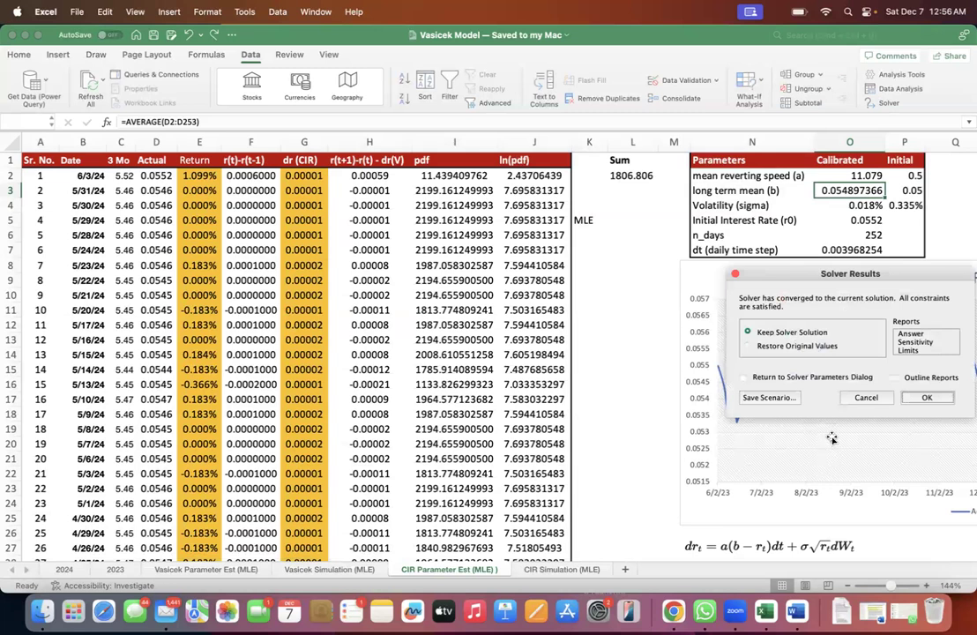
{"action": "left_click", "coordinate": [918, 397]}
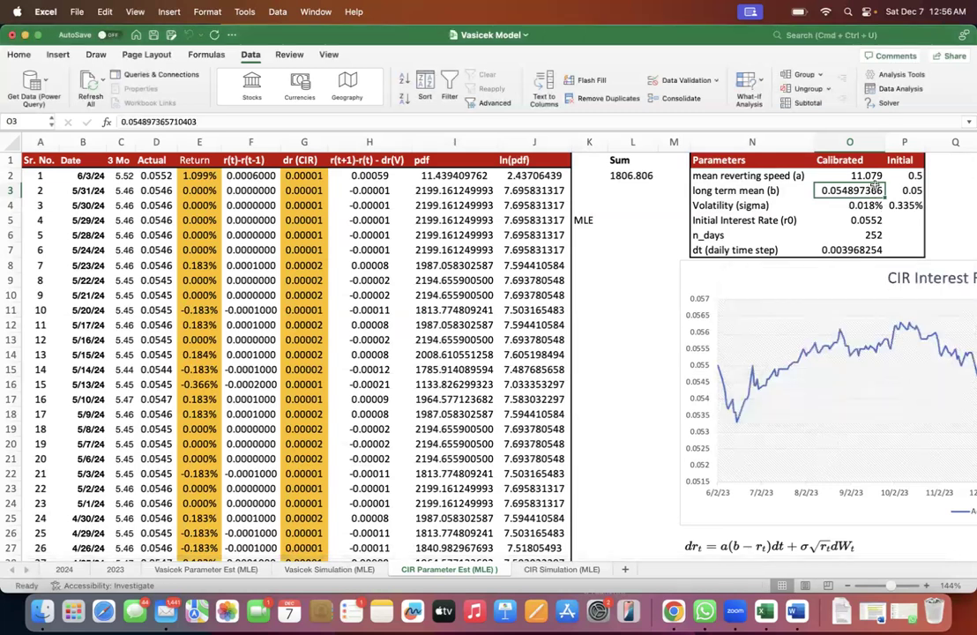
{"action": "left_click", "coordinate": [869, 176]}
{"action": "left_click_drag", "start_coordinate": [868, 177], "coordinate": [867, 202]}
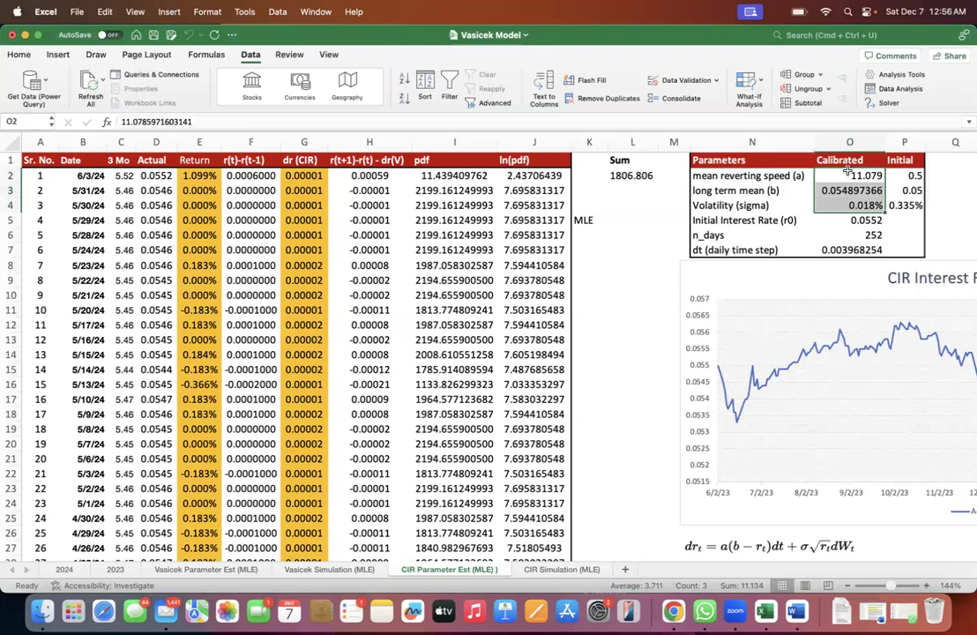
{"action": "left_click", "coordinate": [842, 205]}
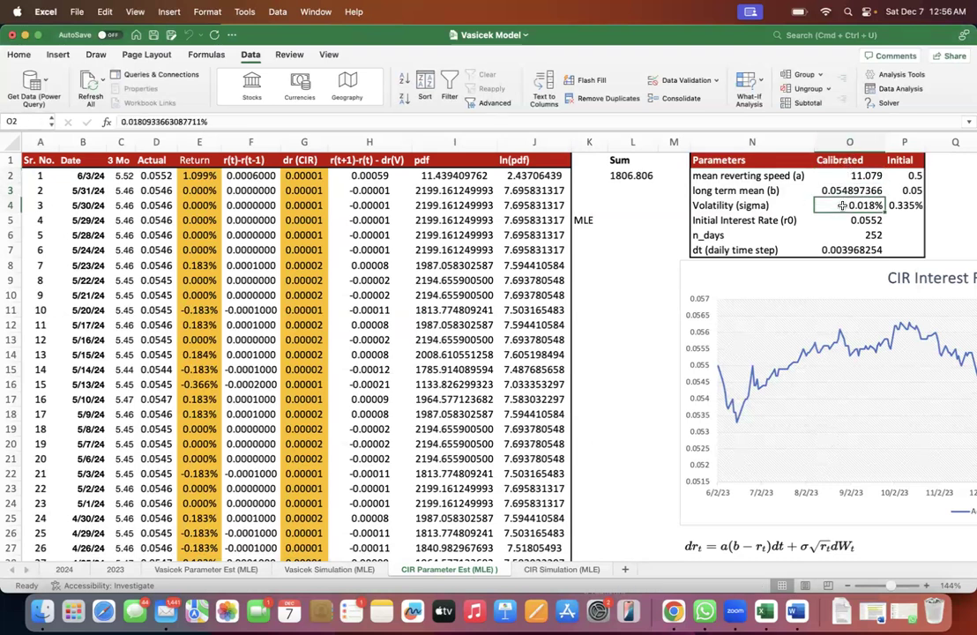
{"action": "left_click", "coordinate": [639, 185]}
{"action": "left_click", "coordinate": [638, 178]}
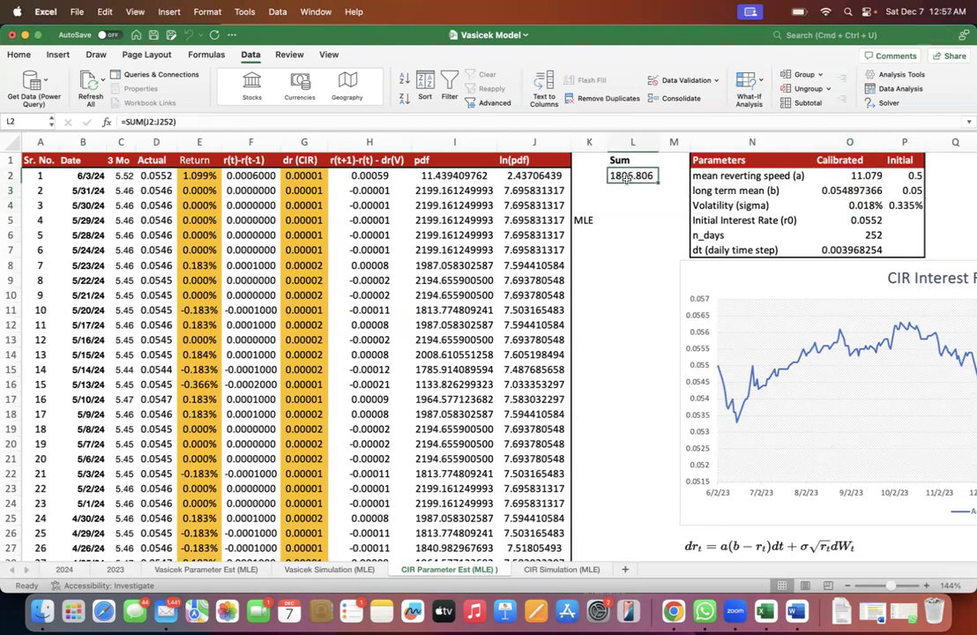
- Copy the calibrated parameters in O2:O4 to the blank cells starting at L8 for comparison
{"action": "left_click_drag", "start_coordinate": [851, 176], "coordinate": [854, 201]}
{"action": "key", "text": "super+c"}
{"action": "left_click", "coordinate": [633, 265]}
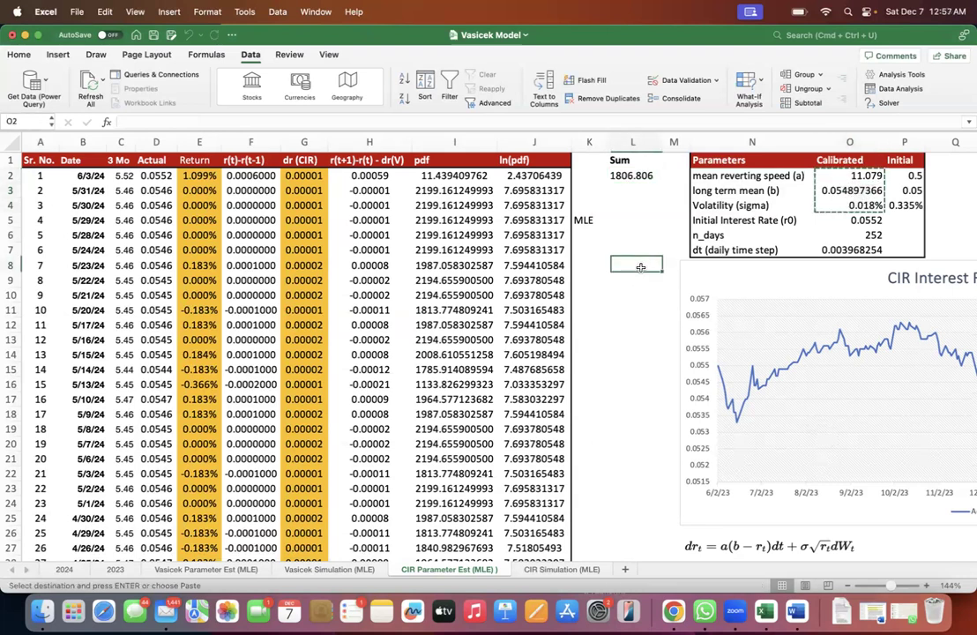
{"action": "key", "text": "super+v"}
- Reset the calibrated parameters in O2:O4 by copying in the initial values from P2:P4
{"action": "left_click_drag", "start_coordinate": [890, 176], "coordinate": [902, 205]}
{"action": "key", "text": "super+c"}
{"action": "left_click", "coordinate": [855, 175]}
{"action": "key", "text": "super+v"}
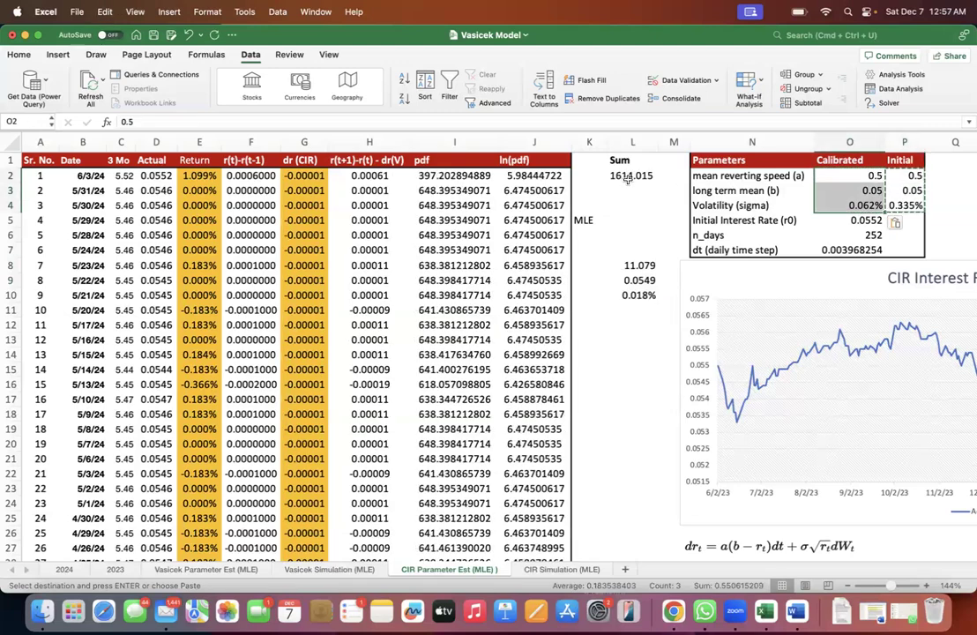
- Correct the volatility formula in O4 to =STDEV.S(E2:E252), matching the initial volatility in P4
{"action": "left_click", "coordinate": [880, 204]}
{"action": "left_click", "coordinate": [903, 206]}
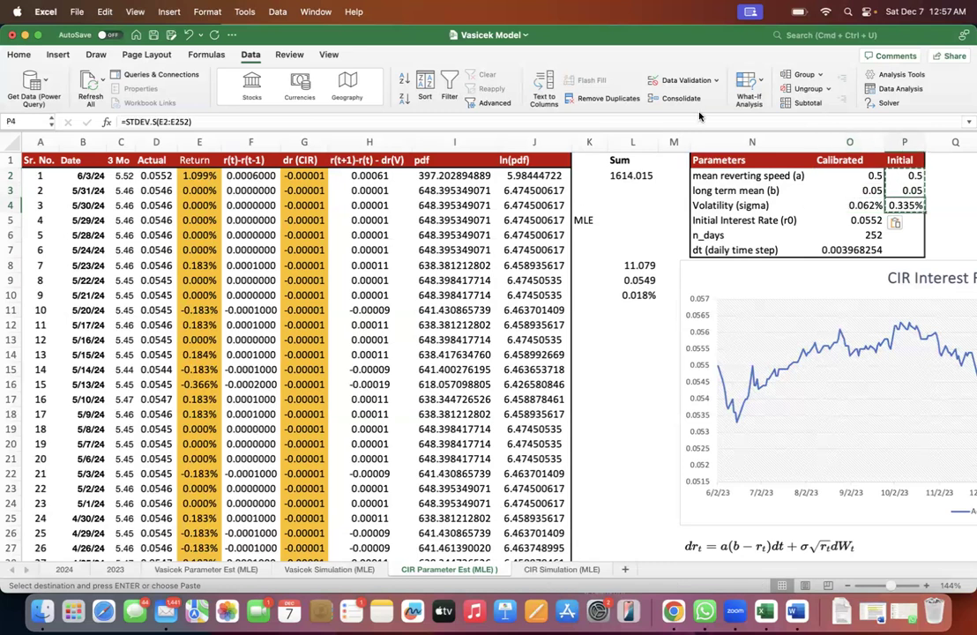
{"action": "triple_click", "coordinate": [664, 122]}
{"action": "key", "text": "Escape"}
{"action": "key", "text": "Left"}
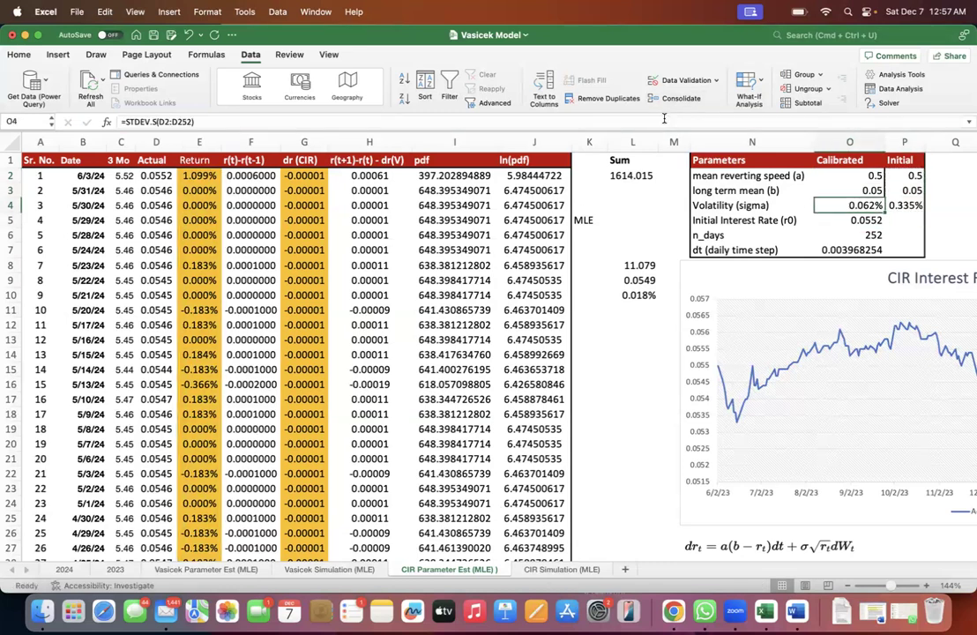
{"action": "triple_click", "coordinate": [660, 121]}
{"action": "key", "text": "super+v"}
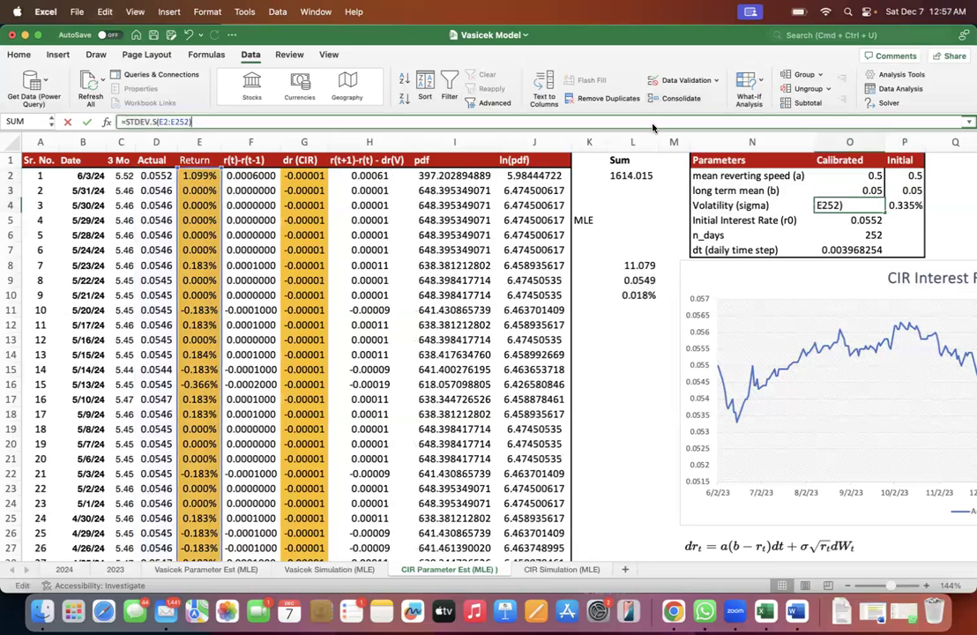
{"action": "key", "text": "Return"}
- Set the long term mean in O3 to the AVERAGE of the Actual rates in column D, starting at D2
{"action": "key", "text": "Up"}
{"action": "key", "text": "Up"}
{"action": "key", "text": "Right"}
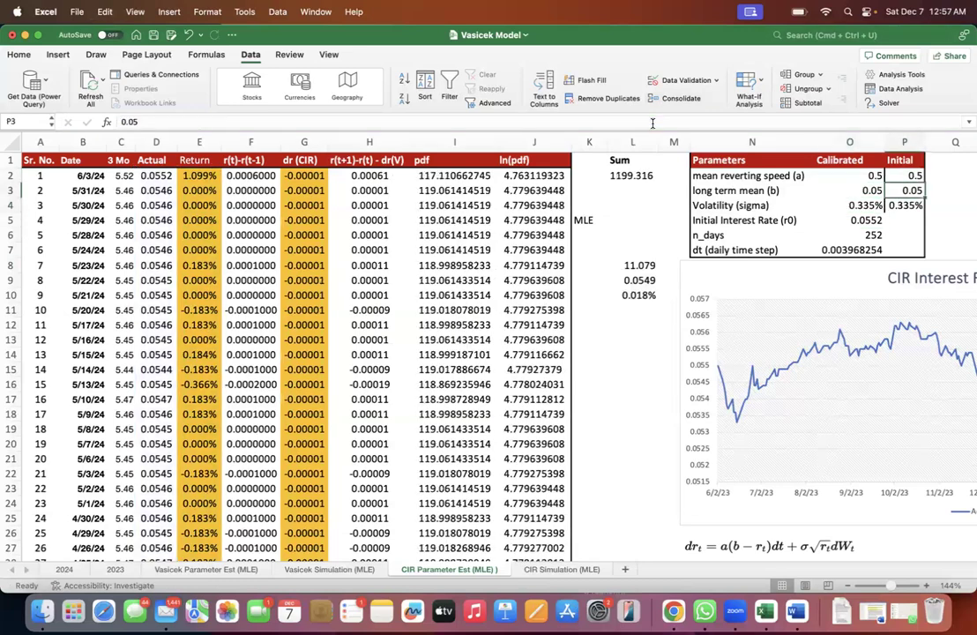
{"action": "key", "text": "Left"}
{"action": "type", "text": "=AVERAGE("}
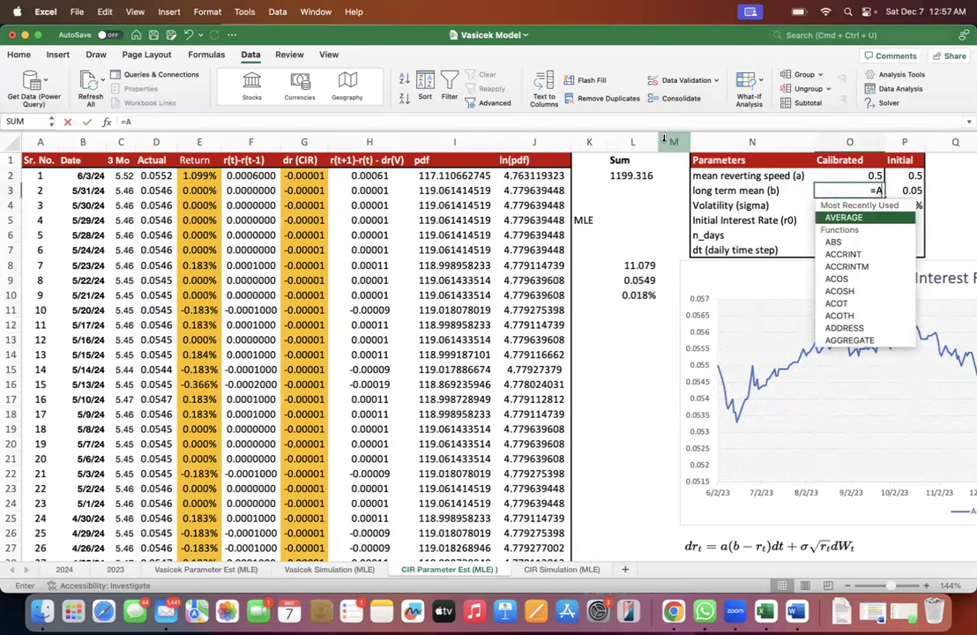
{"action": "left_click", "coordinate": [170, 175]}
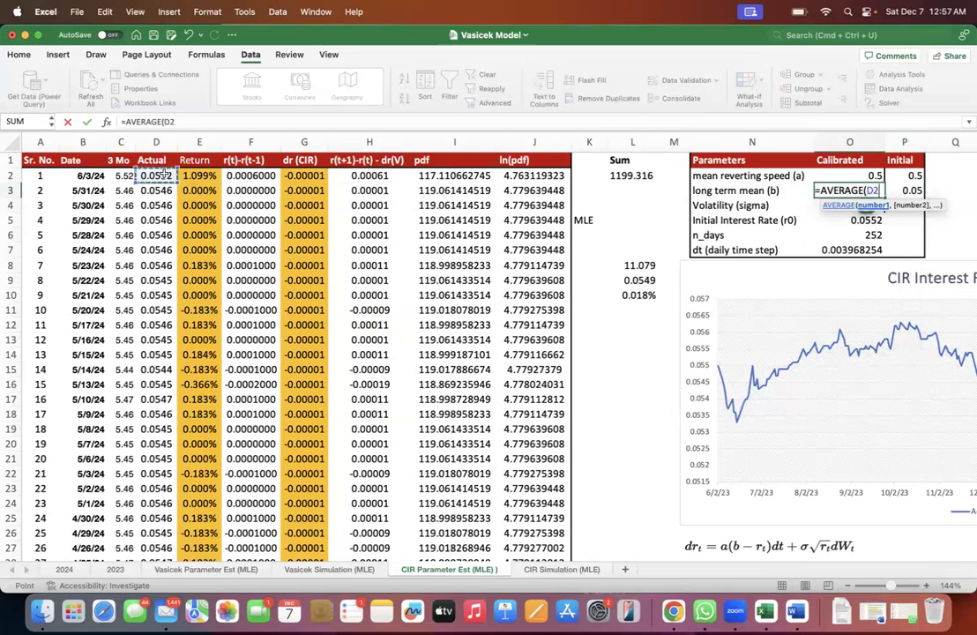
{"action": "key", "text": "ctrl+shift+Down"}
{"action": "key", "text": "shift+Return"}
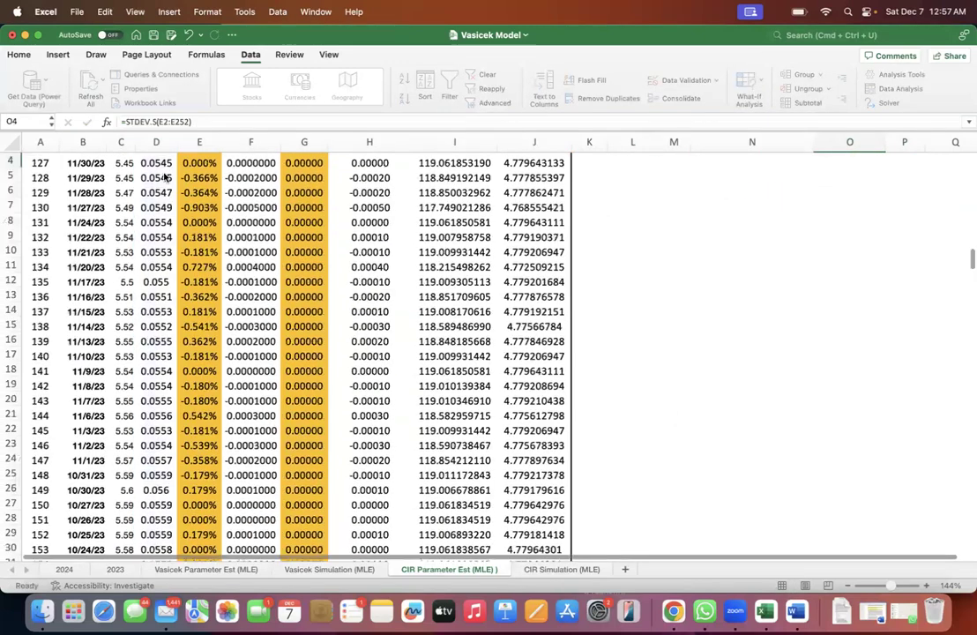
- Rerun Solver from the reset parameters to maximize the sum in L2 and keep the solution
{"action": "key", "text": "Left"}
{"action": "key", "text": "Left"}
{"action": "key", "text": "Left"}
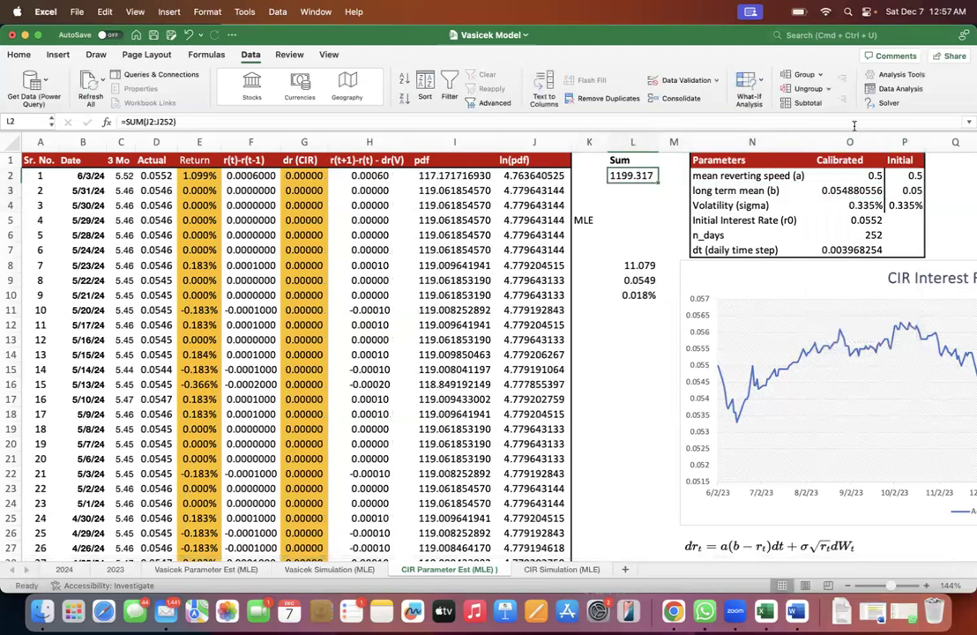
{"action": "left_click", "coordinate": [884, 104]}
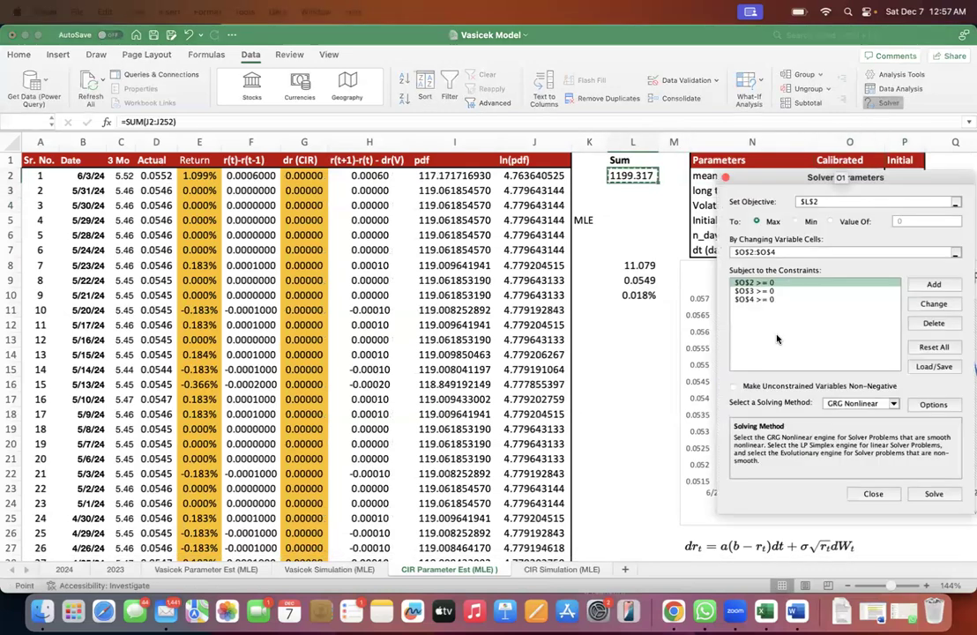
{"action": "key", "text": "Return"}
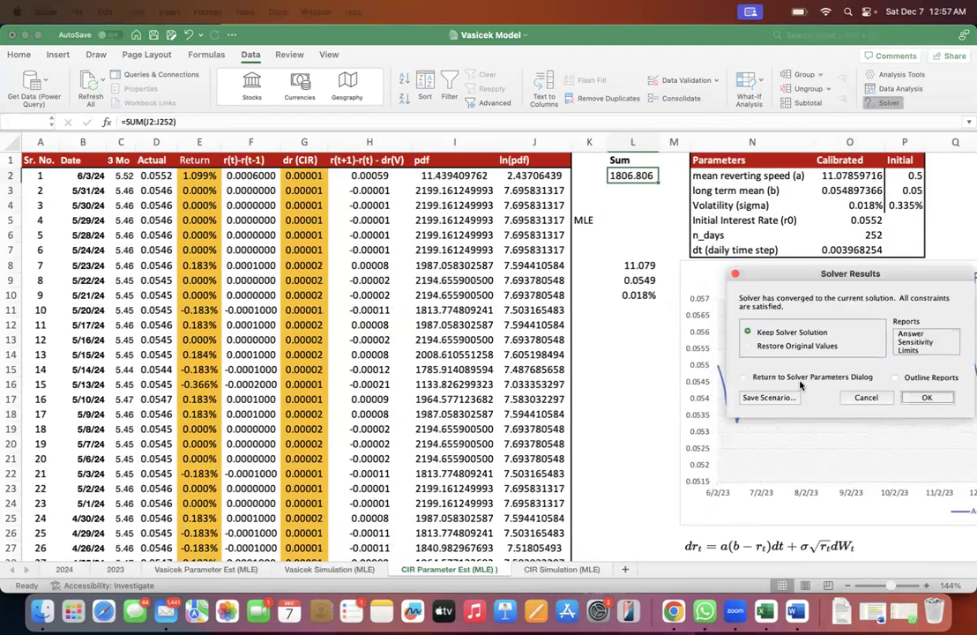
{"action": "left_click", "coordinate": [922, 397]}
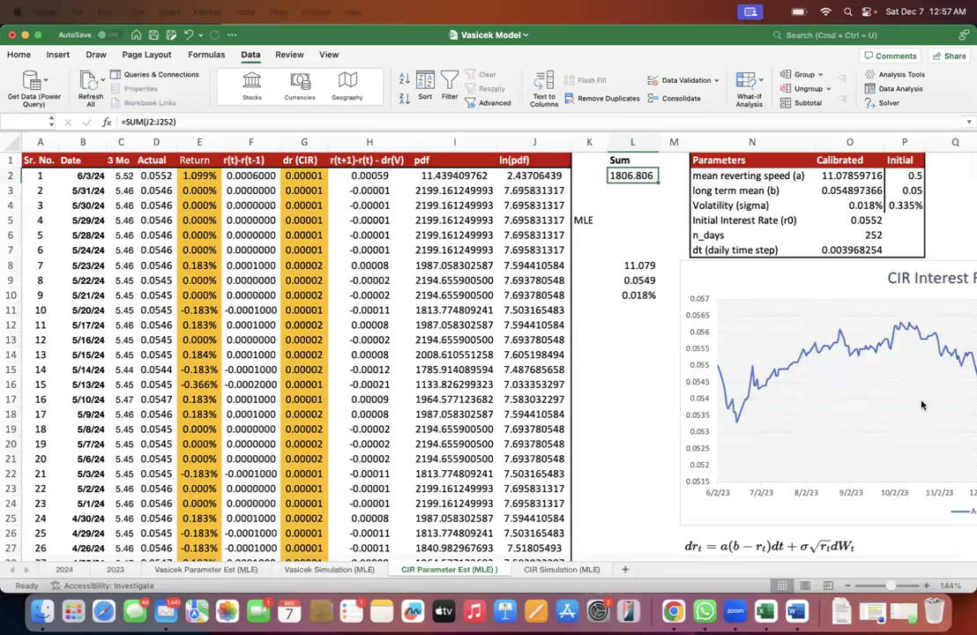
- Compare the calibrated parameters with their copy in L8:L10 and clear the range L7:L13
{"action": "left_click", "coordinate": [837, 187]}
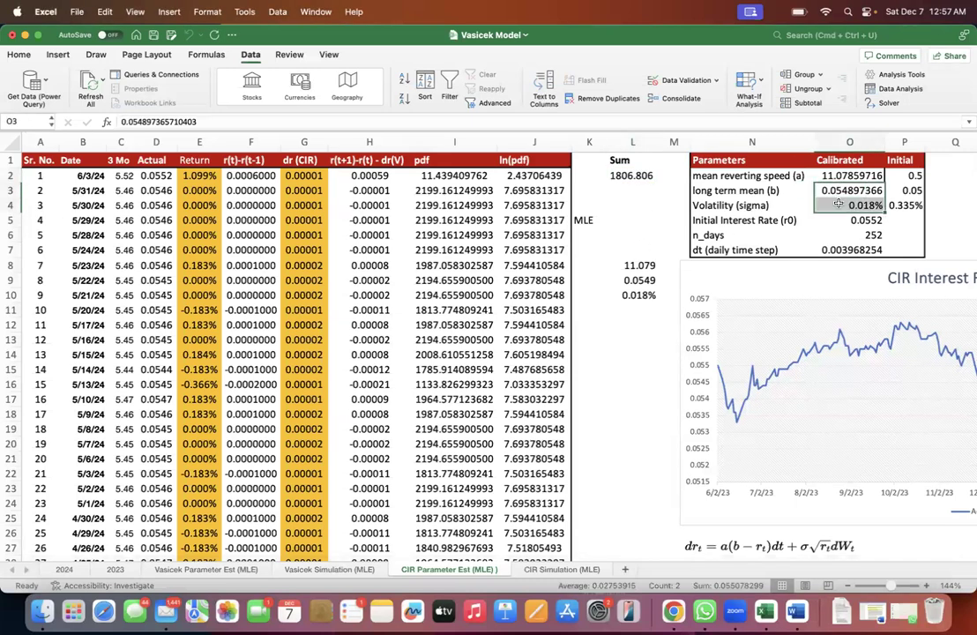
{"action": "left_click_drag", "start_coordinate": [628, 248], "coordinate": [644, 343]}
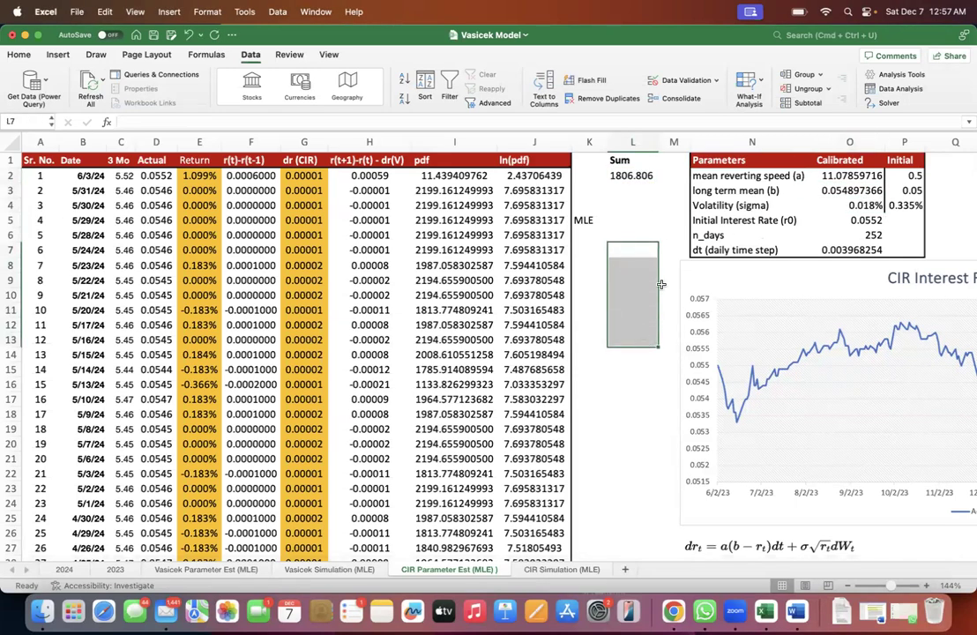
- Examine the maximized sum in L2, the MLE label in K5 and the differences in column H
{"action": "left_click_drag", "start_coordinate": [628, 175], "coordinate": [628, 190]}
{"action": "left_click", "coordinate": [624, 172]}
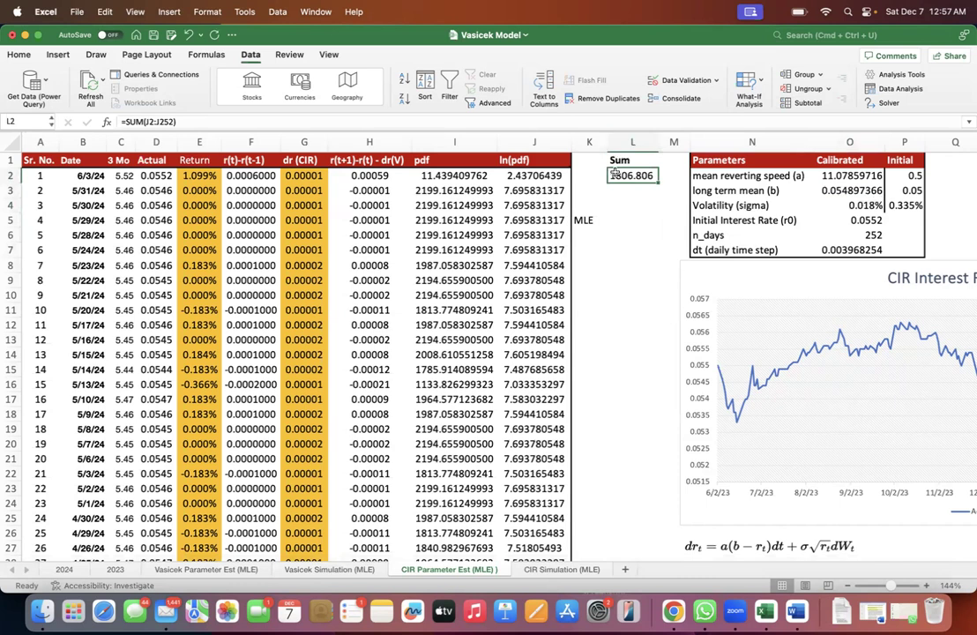
{"action": "left_click_drag", "start_coordinate": [600, 176], "coordinate": [659, 177]}
{"action": "left_click", "coordinate": [587, 220]}
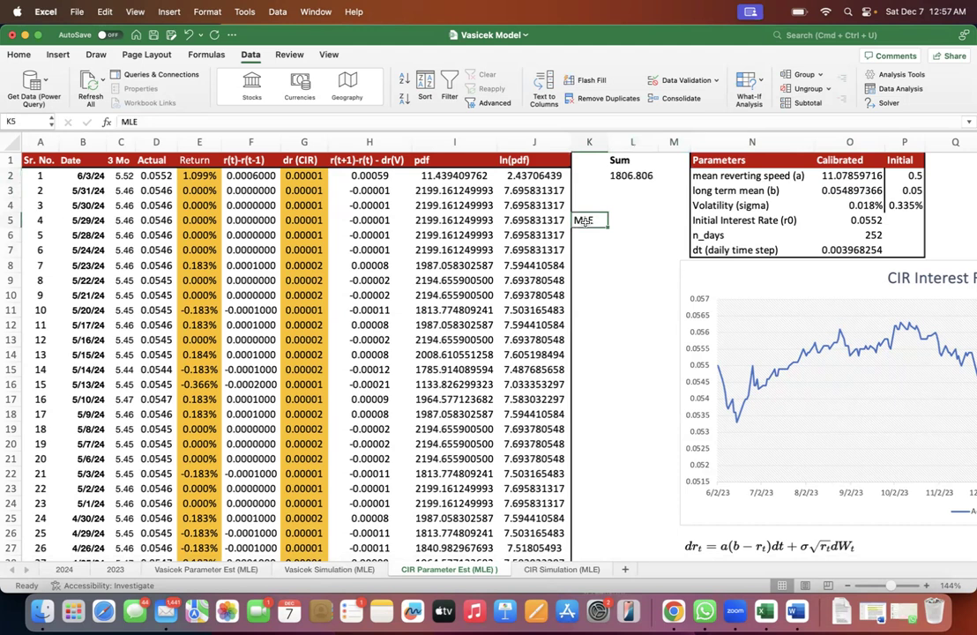
{"action": "left_click_drag", "start_coordinate": [353, 175], "coordinate": [372, 342]}
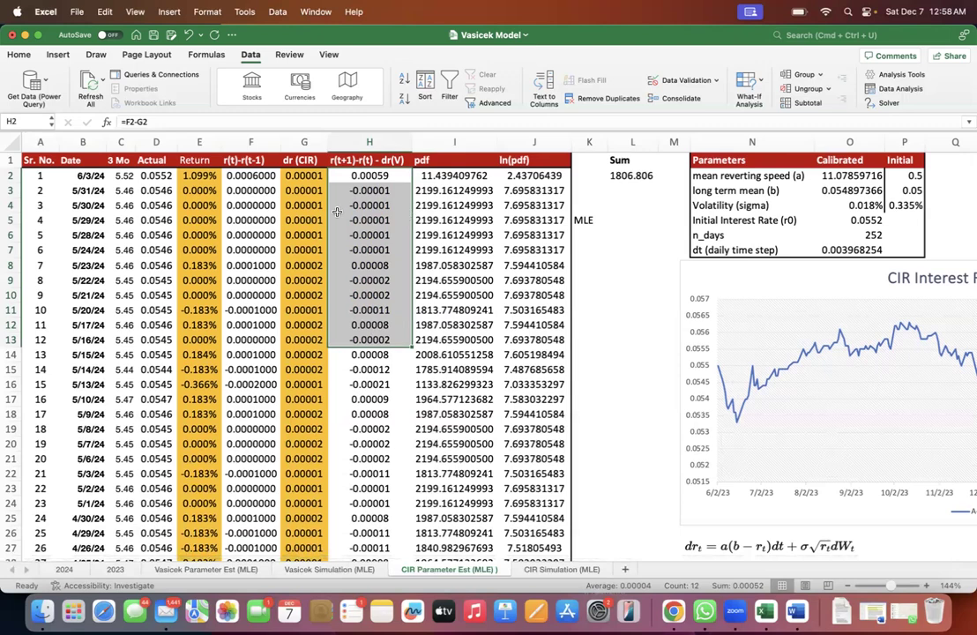
- Insert a line chart with markers comparing r(t)-r(t-1) and dr (CIR) from F1:G252
{"action": "left_click", "coordinate": [238, 190]}
{"action": "left_click", "coordinate": [249, 160]}
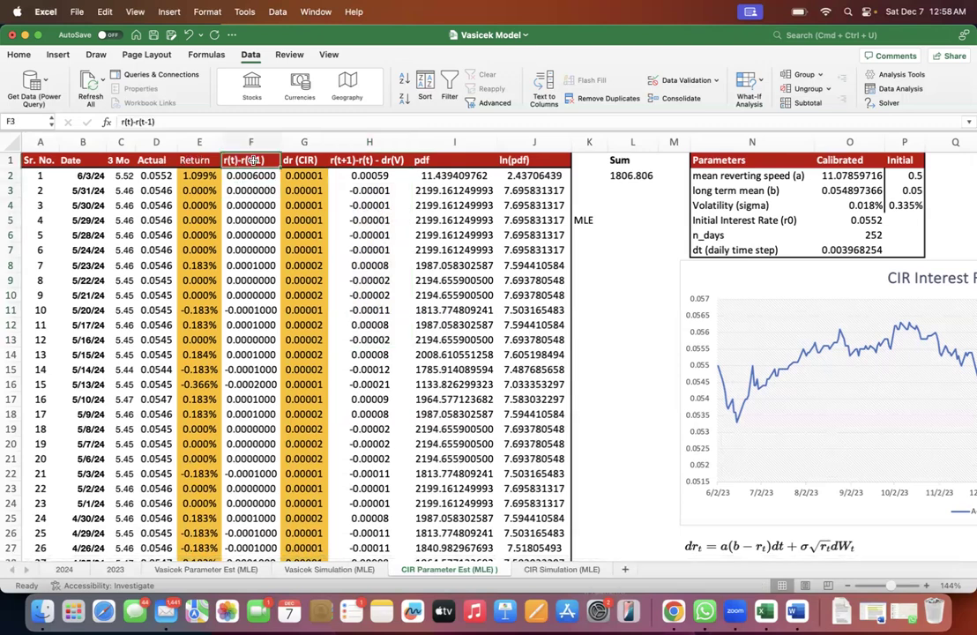
{"action": "key", "text": "shift+Right"}
{"action": "key", "text": "super+shift+Down"}
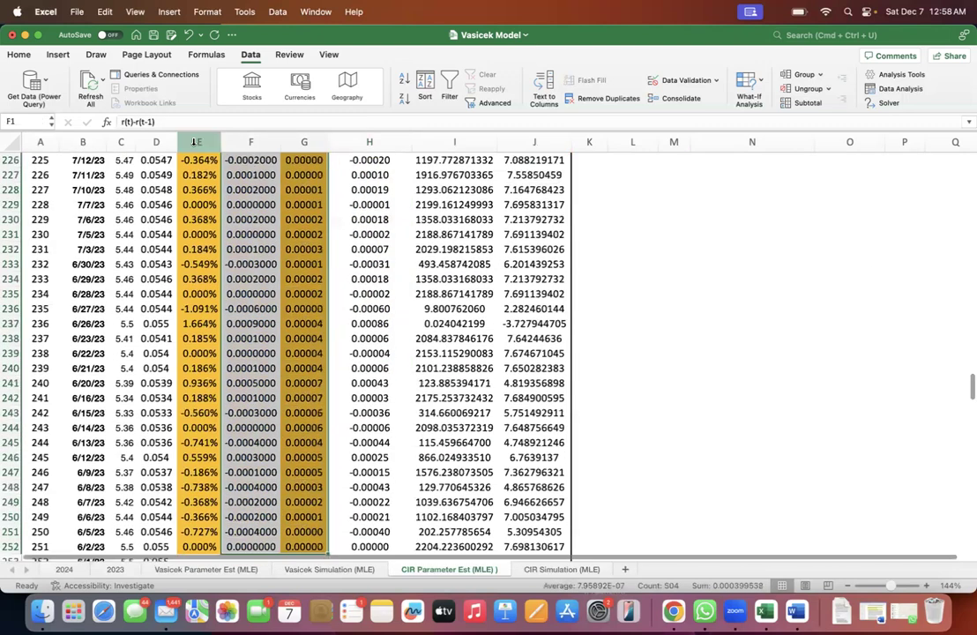
{"action": "left_click", "coordinate": [57, 55]}
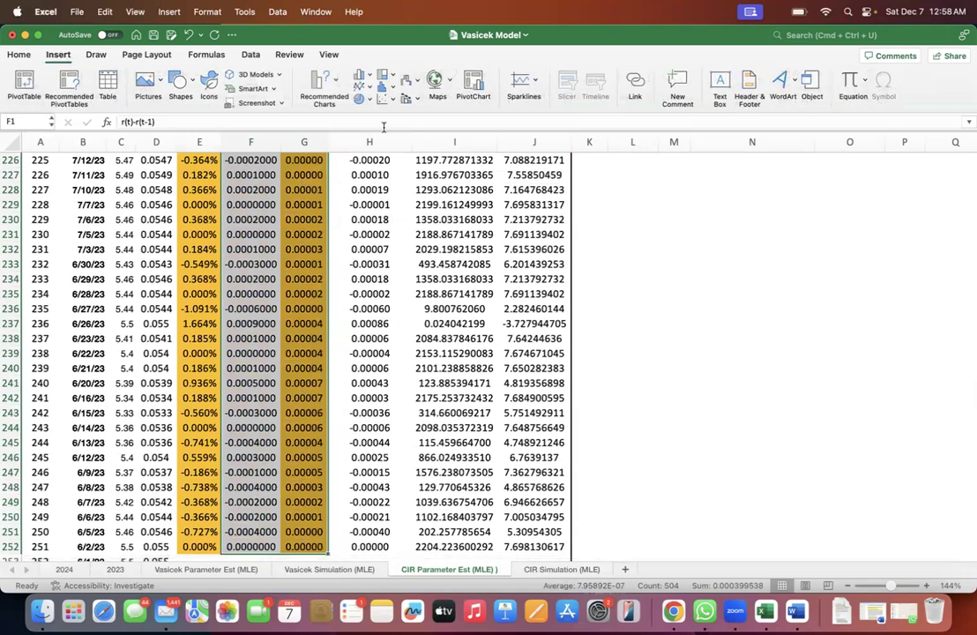
{"action": "left_click", "coordinate": [361, 86]}
{"action": "left_click", "coordinate": [590, 151]}
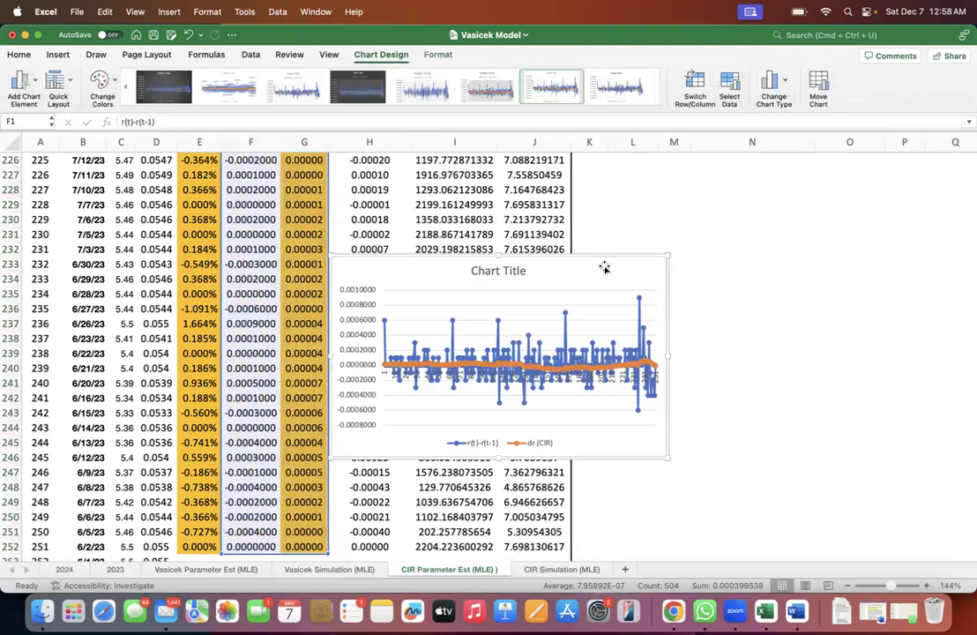
- Replace the line chart with markers with a plain 2-D line chart of r(t)-r(t-1) and dr (CIR)
{"action": "key", "text": "Delete"}
{"action": "left_click", "coordinate": [55, 56]}
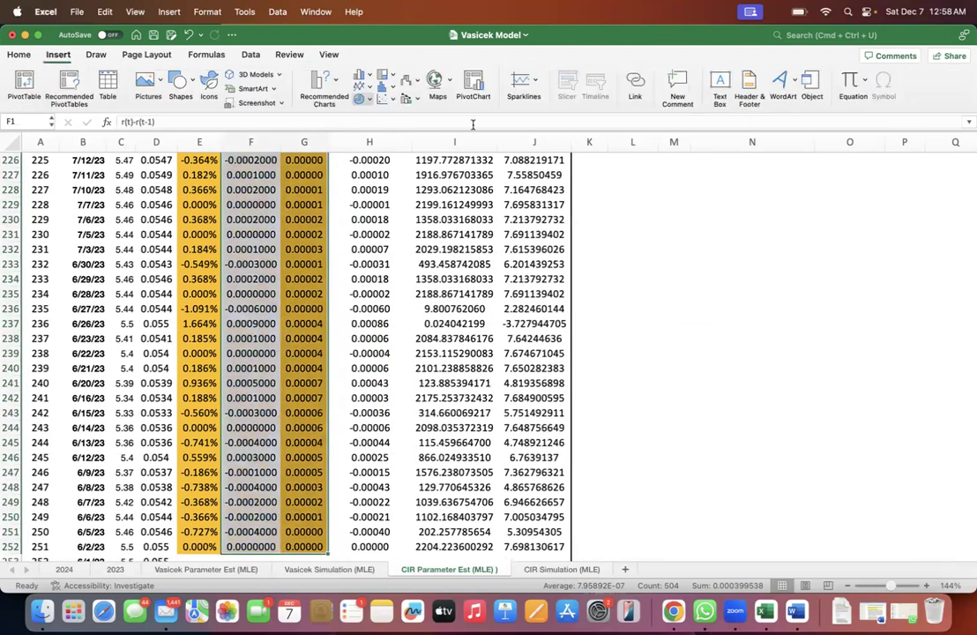
{"action": "left_click", "coordinate": [324, 81]}
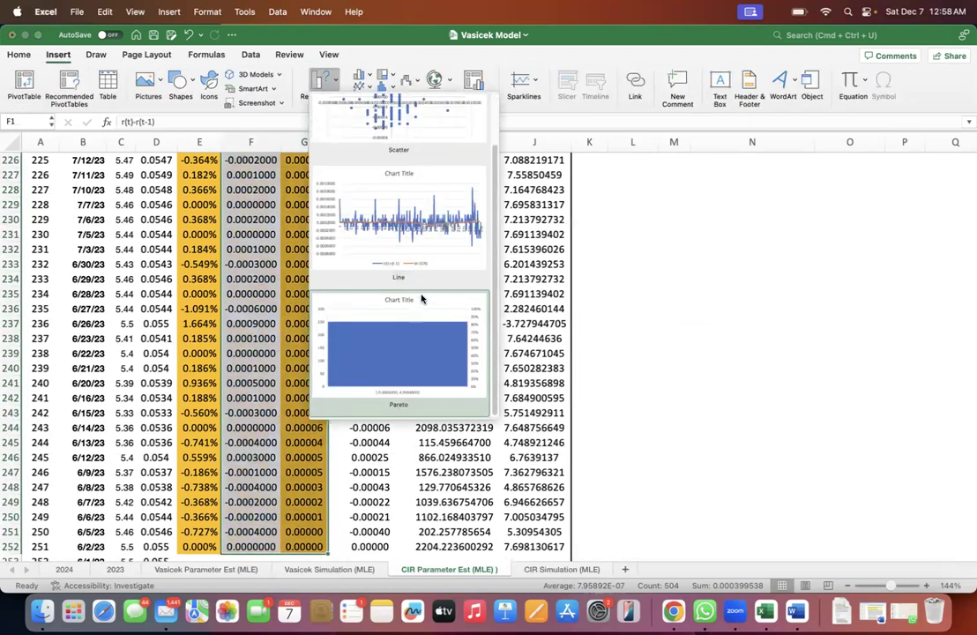
{"action": "left_click", "coordinate": [308, 74]}
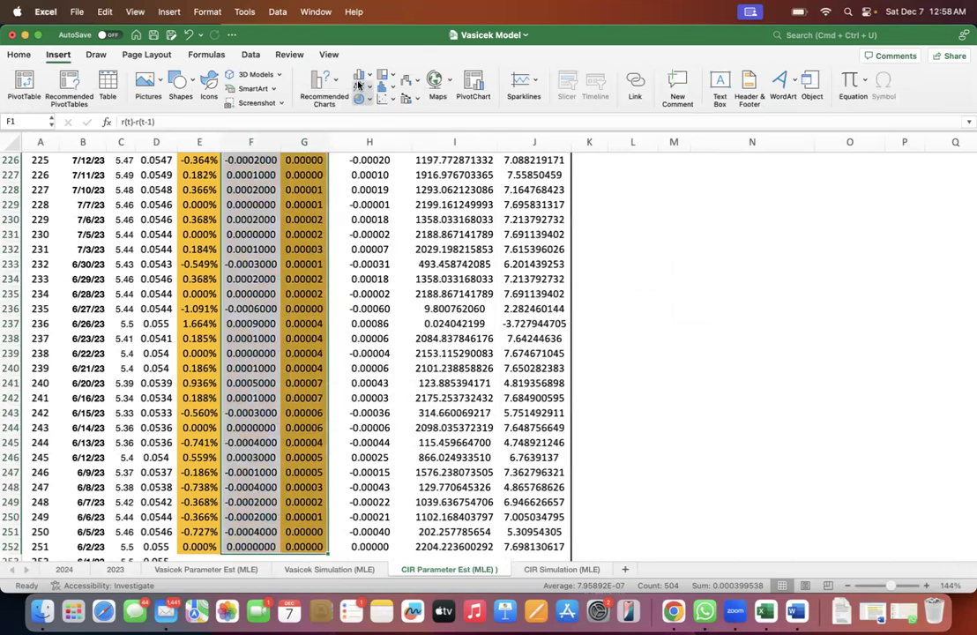
{"action": "left_click", "coordinate": [359, 78]}
{"action": "left_click", "coordinate": [384, 142]}
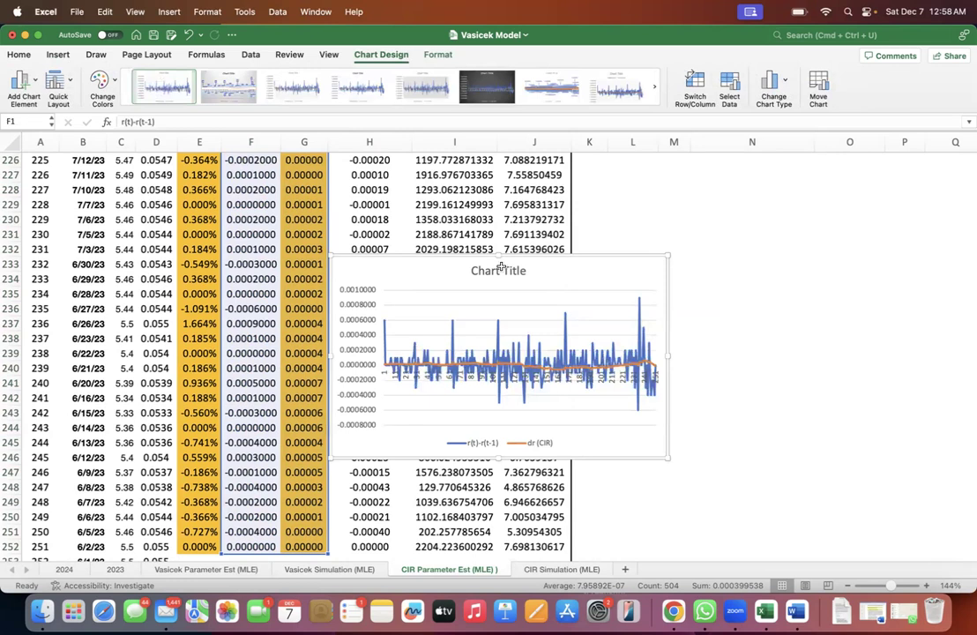
- Delete the line chart covering the lower rows and deselect the charted range in columns F and G
{"action": "key", "text": "Delete"}
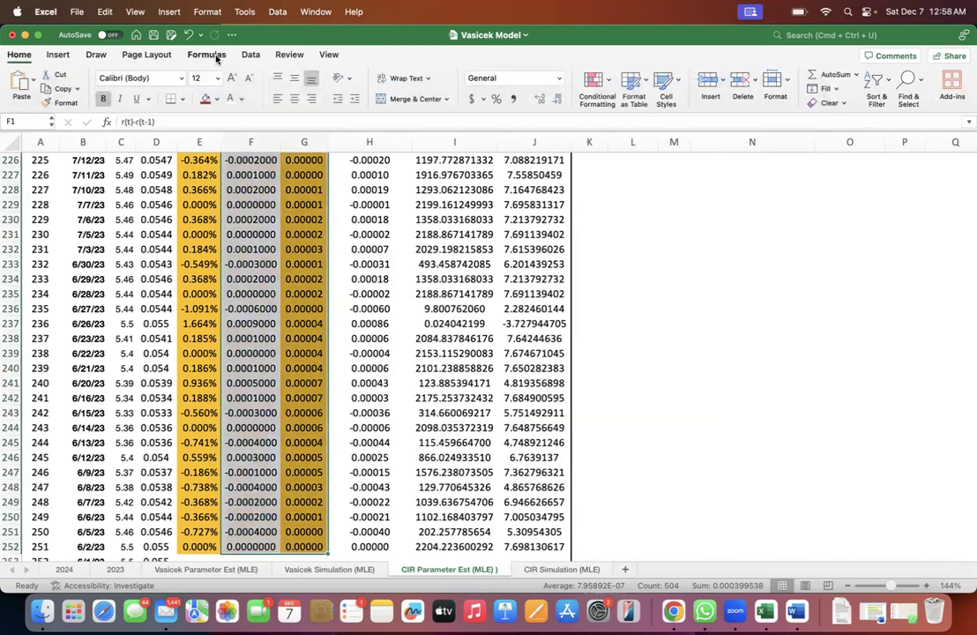
{"action": "left_click", "coordinate": [57, 55]}
{"action": "left_click", "coordinate": [366, 88]}
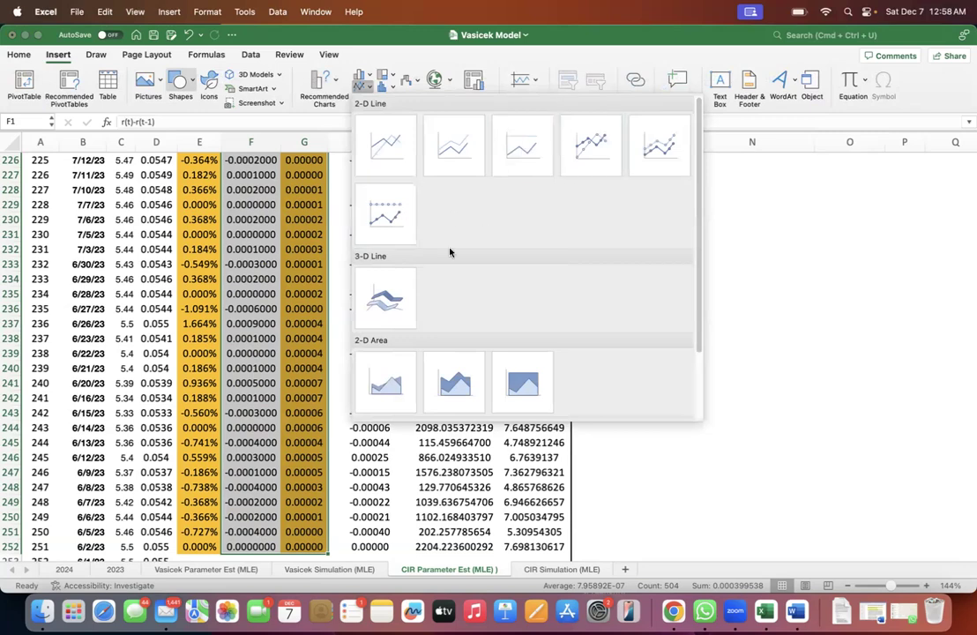
{"action": "left_click", "coordinate": [341, 261]}
{"action": "left_click", "coordinate": [276, 249]}
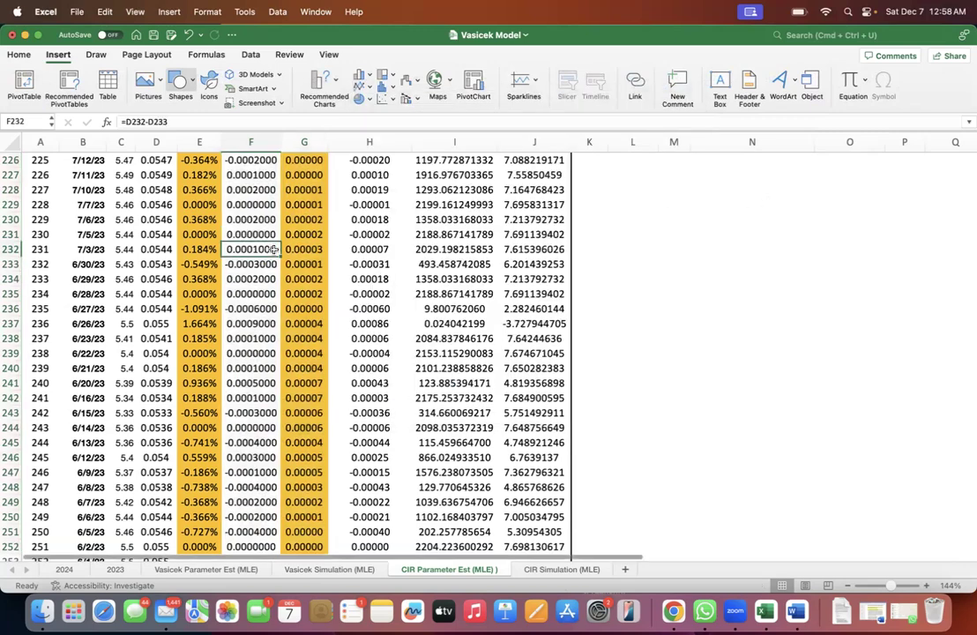
- Examine the rate-change columns F and G, the differences in column H and the calibrated parameter table
{"action": "key", "text": "ctrl+Up"}
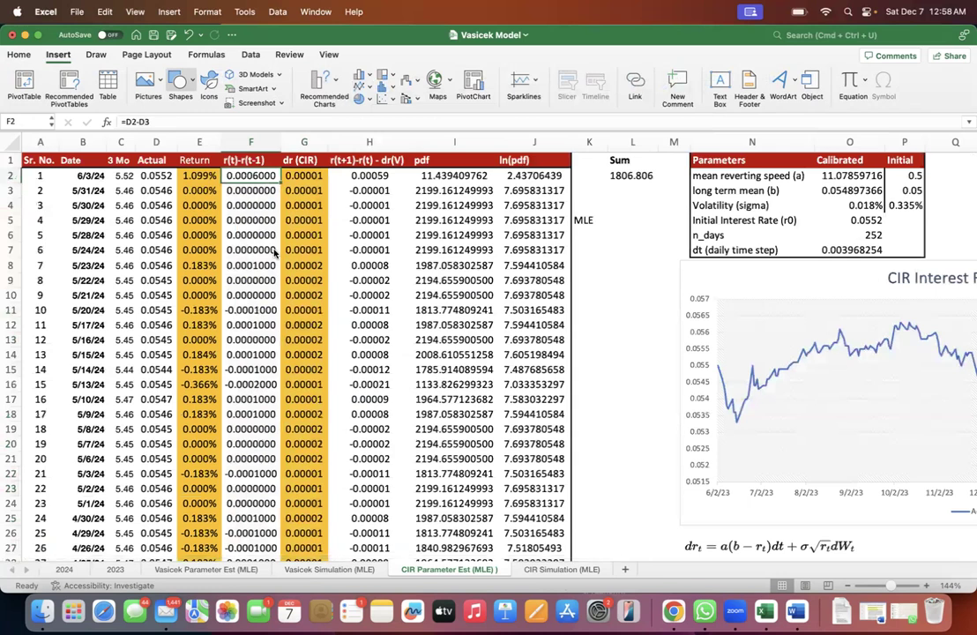
{"action": "left_click_drag", "start_coordinate": [245, 142], "coordinate": [323, 145]}
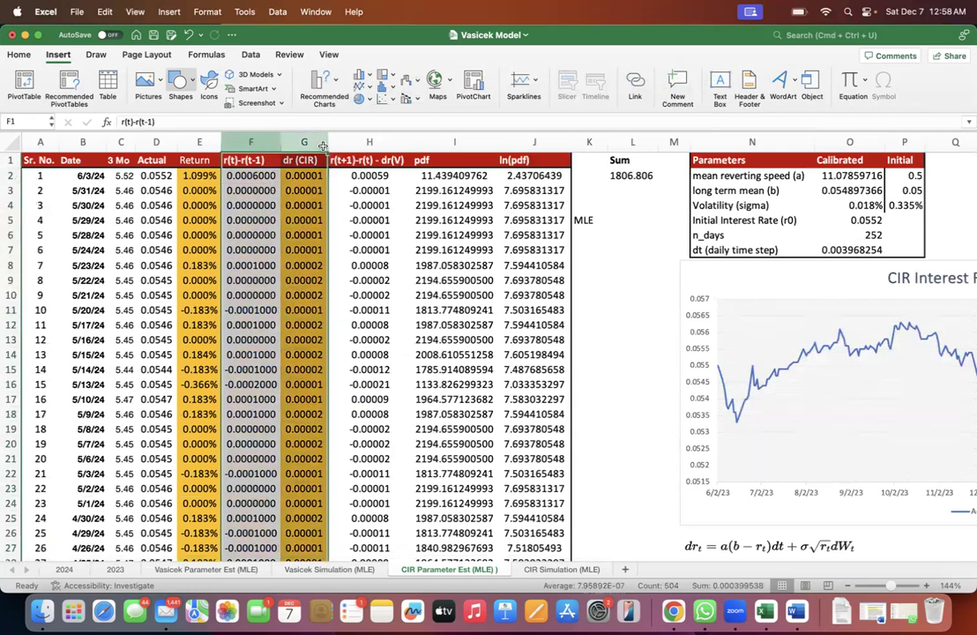
{"action": "left_click", "coordinate": [379, 177]}
{"action": "left_click", "coordinate": [371, 140]}
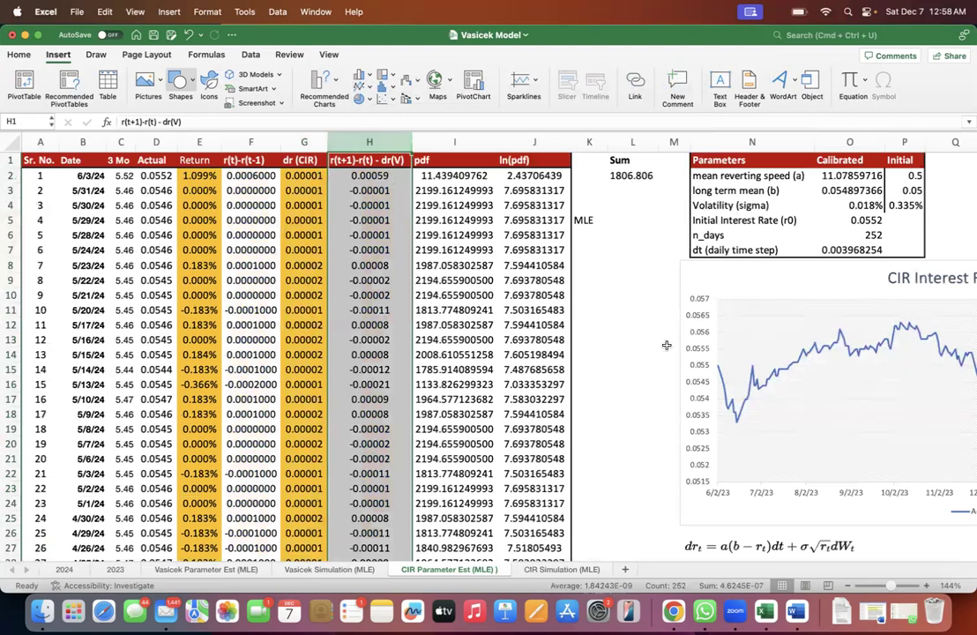
{"action": "scroll", "coordinate": [667, 345], "scroll_direction": "right", "scroll_amount": 2}
{"action": "scroll", "coordinate": [667, 344], "scroll_direction": "right", "scroll_amount": 2}
{"action": "left_click", "coordinate": [493, 292]}
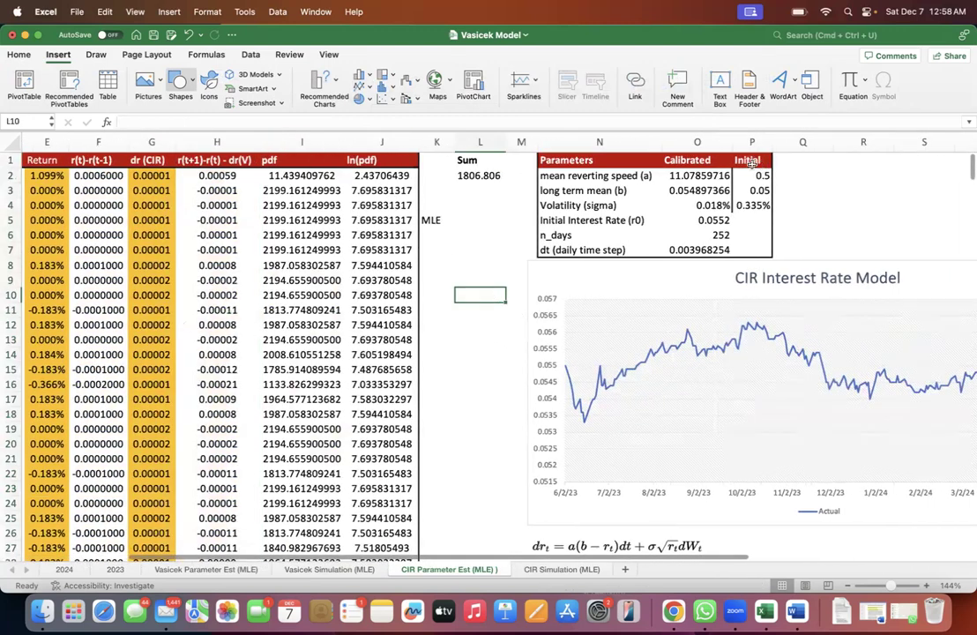
- Copy the calibrated parameters in O2:O4 to B1:B3 of the CIR Simulation (MLE) sheet and save the workbook
{"action": "left_click", "coordinate": [710, 179]}
{"action": "left_click_drag", "start_coordinate": [714, 194], "coordinate": [713, 205]}
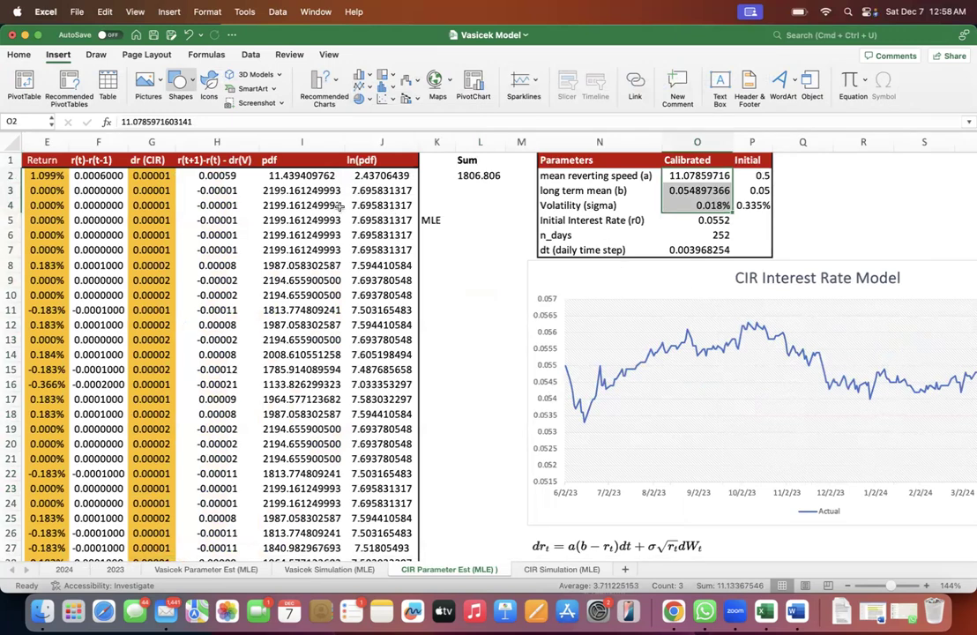
{"action": "scroll", "coordinate": [340, 205], "scroll_direction": "left", "scroll_amount": 3}
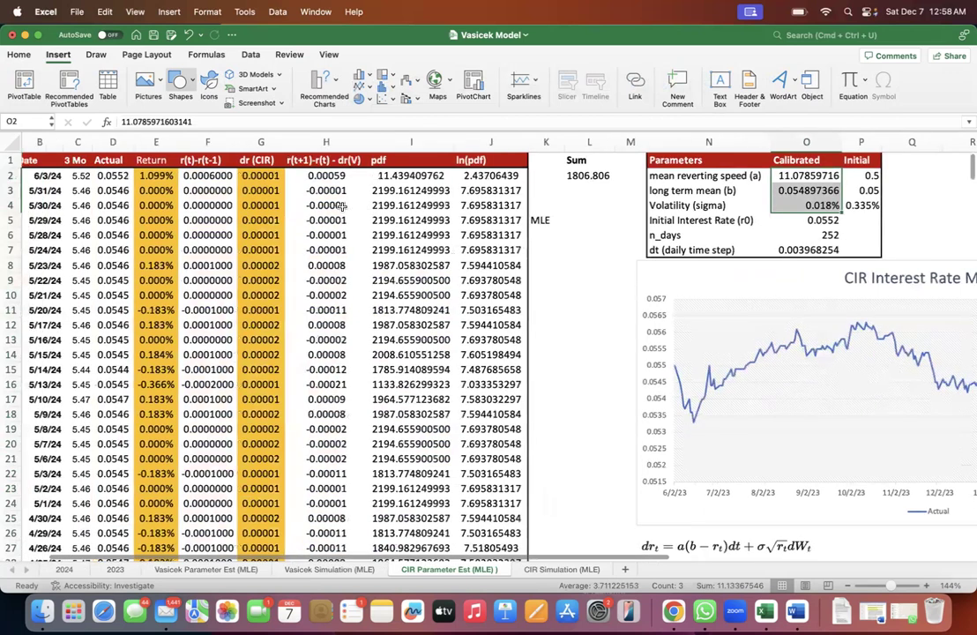
{"action": "scroll", "coordinate": [342, 206], "scroll_direction": "left", "scroll_amount": 1}
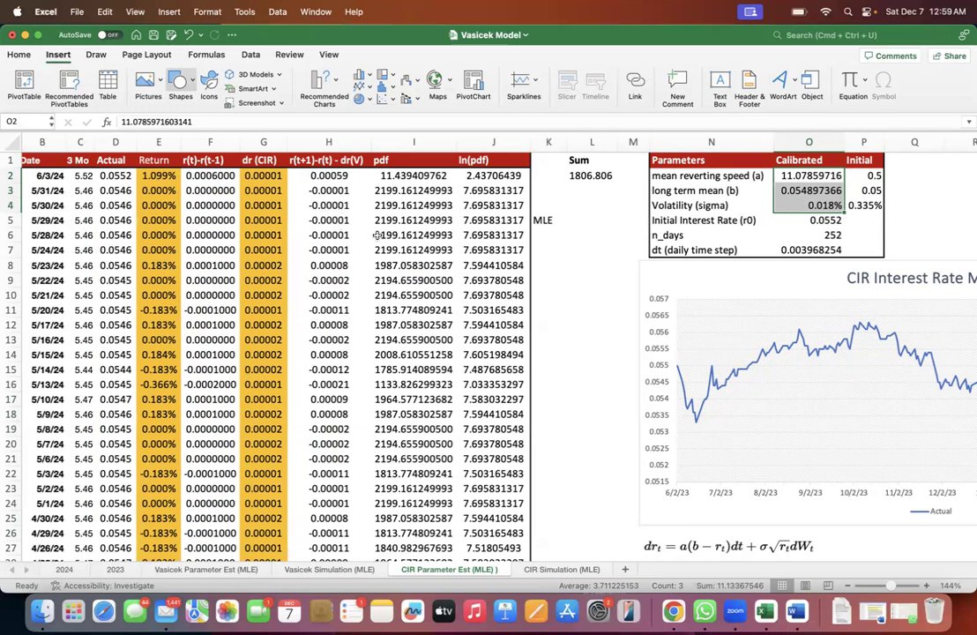
{"action": "key", "text": "super+c"}
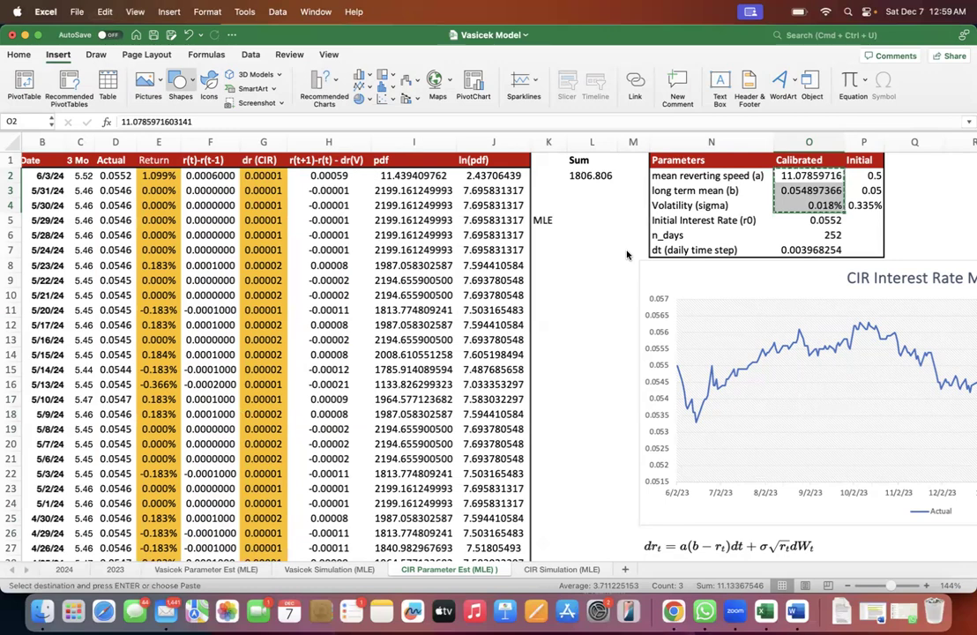
{"action": "left_click", "coordinate": [561, 569]}
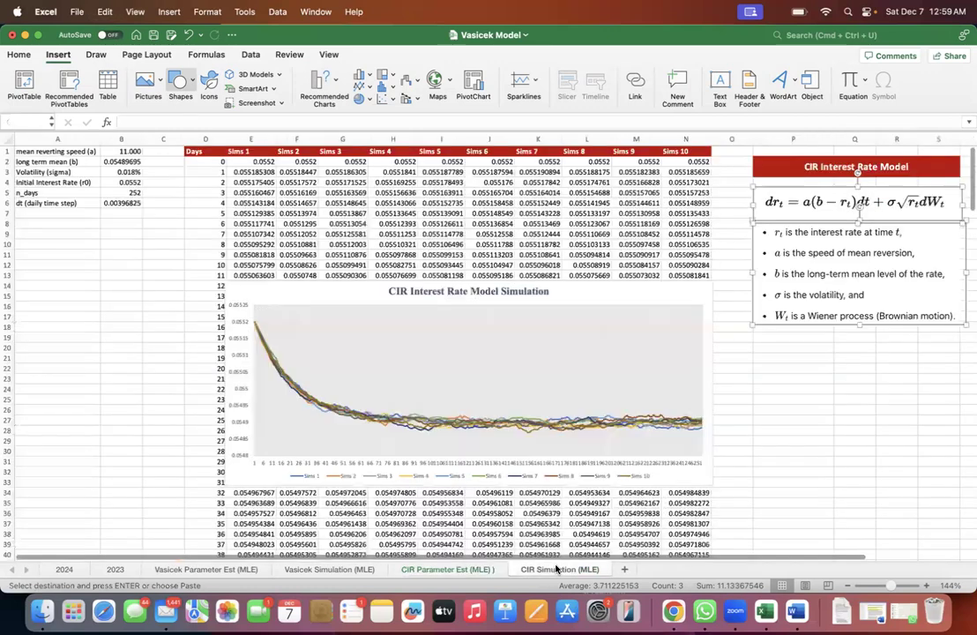
{"action": "left_click", "coordinate": [123, 151]}
{"action": "key", "text": "super+v"}
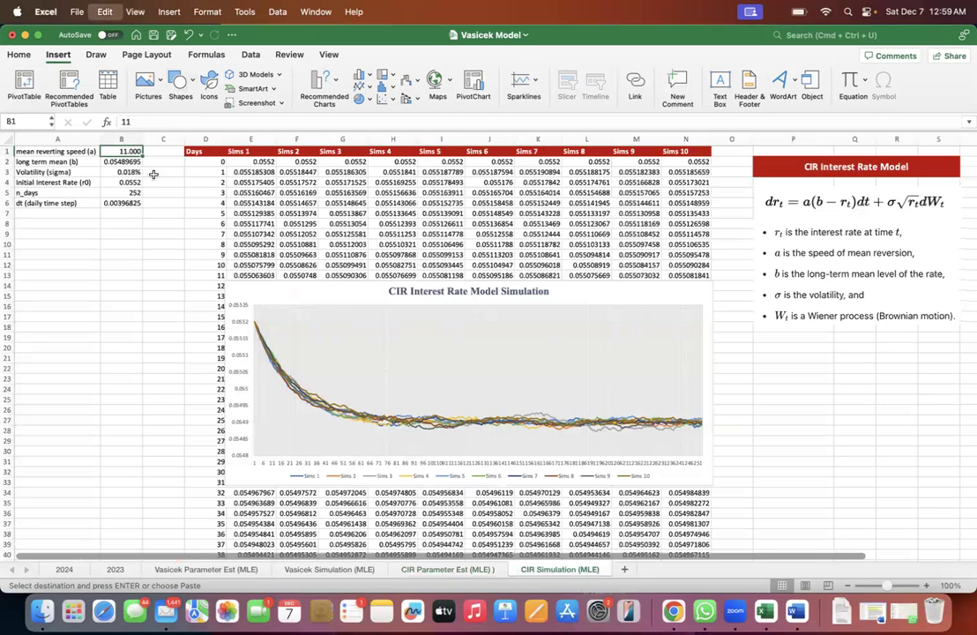
{"action": "left_click", "coordinate": [154, 172]}
{"action": "key", "text": "super+s"}
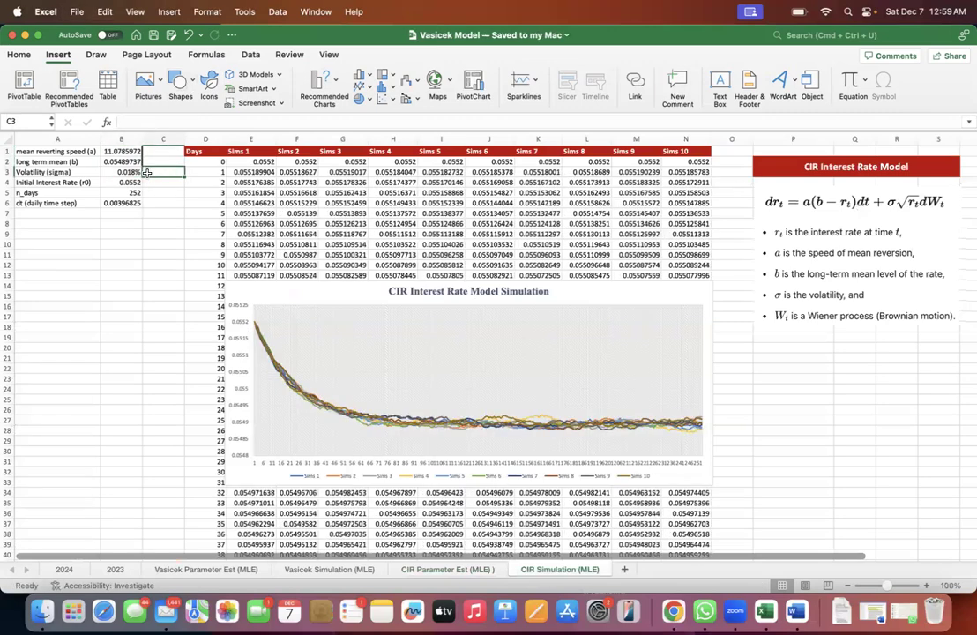
- Examine the Sims 1 starting rate in E2 and the data block from B2 in the CIR Parameter Est (MLE) sheet
{"action": "scroll", "coordinate": [125, 187], "scroll_direction": "up", "scroll_amount": 3}
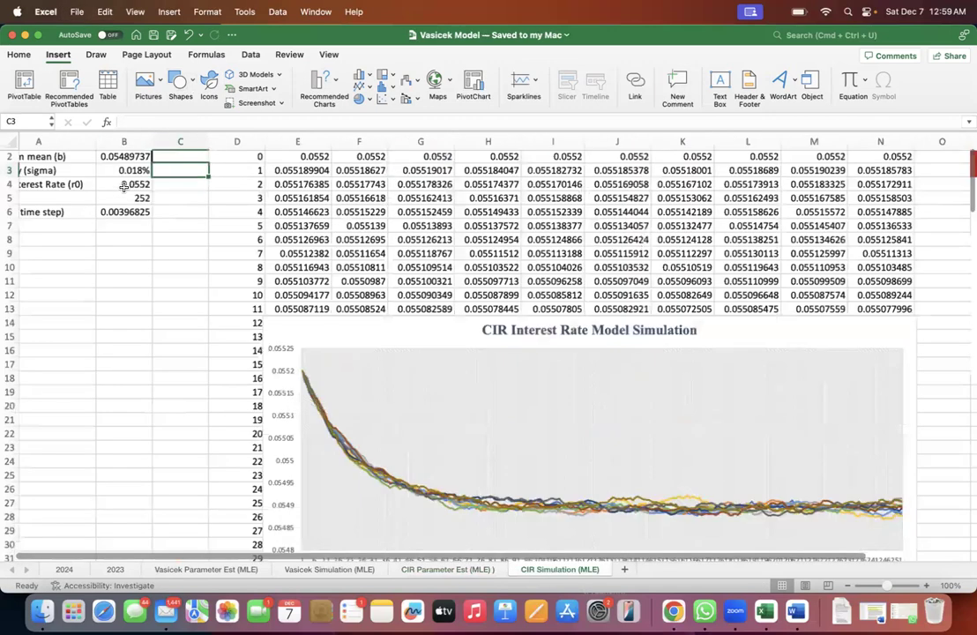
{"action": "left_click", "coordinate": [250, 216]}
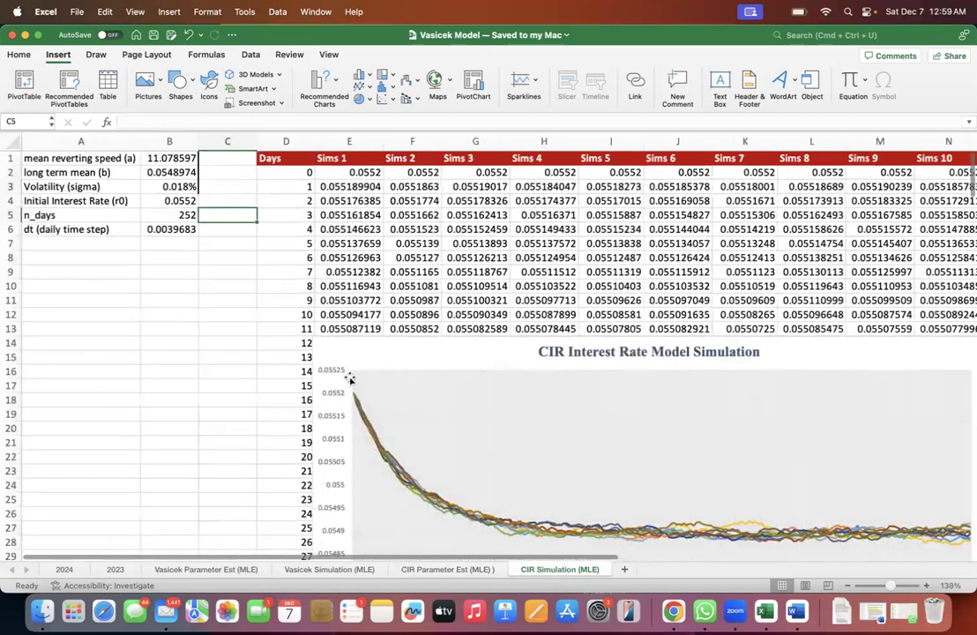
{"action": "left_click", "coordinate": [314, 173]}
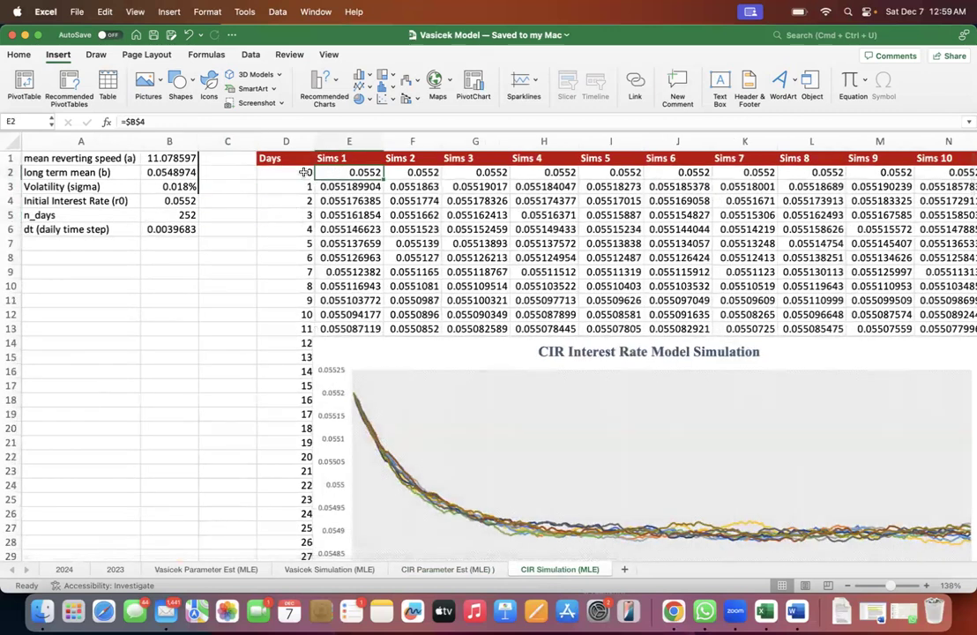
{"action": "left_click", "coordinate": [459, 570]}
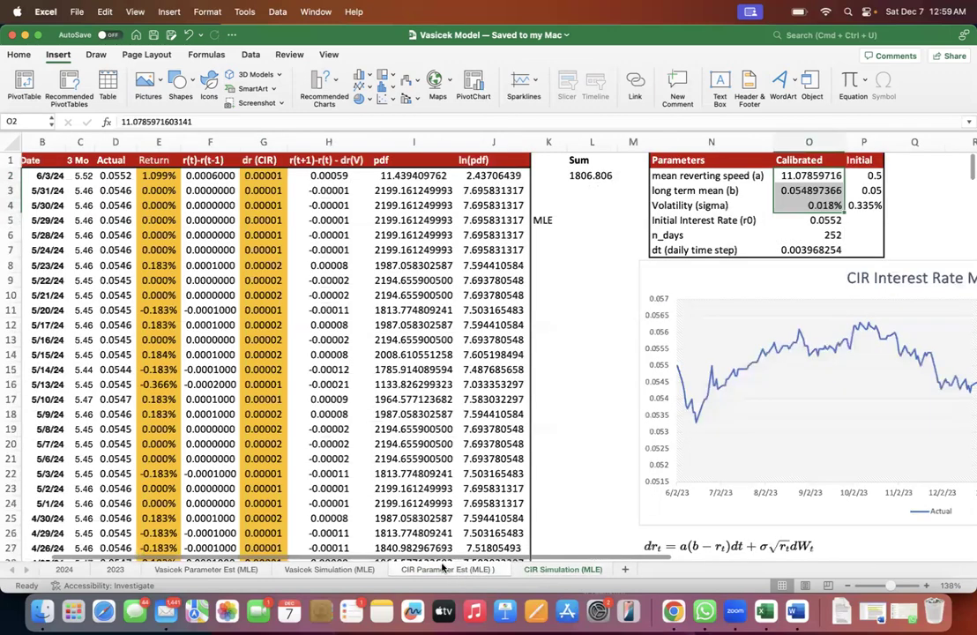
{"action": "left_click", "coordinate": [82, 175]}
{"action": "left_click", "coordinate": [61, 176]}
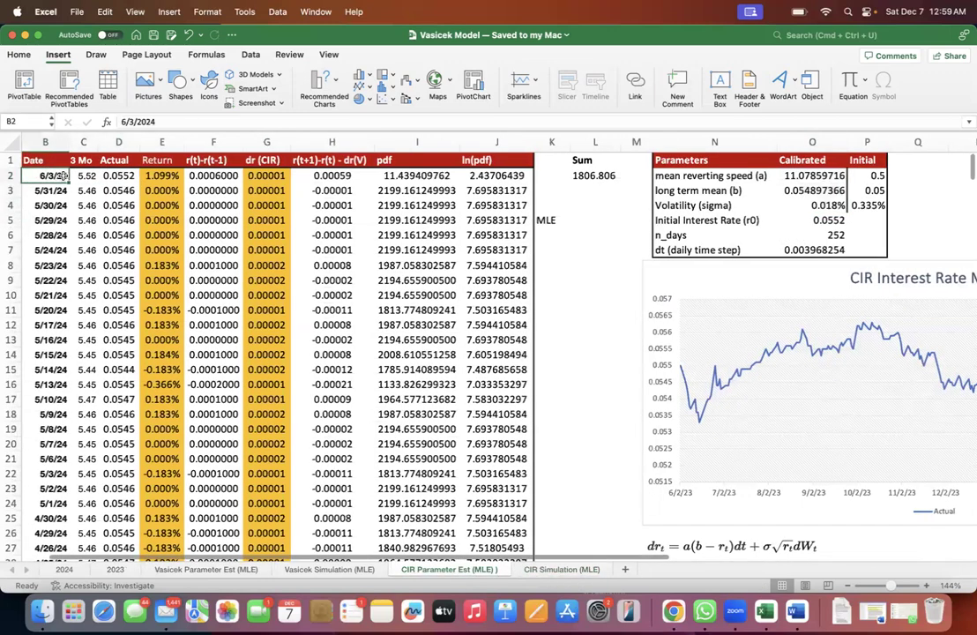
{"action": "key", "text": "super+shift+Right"}
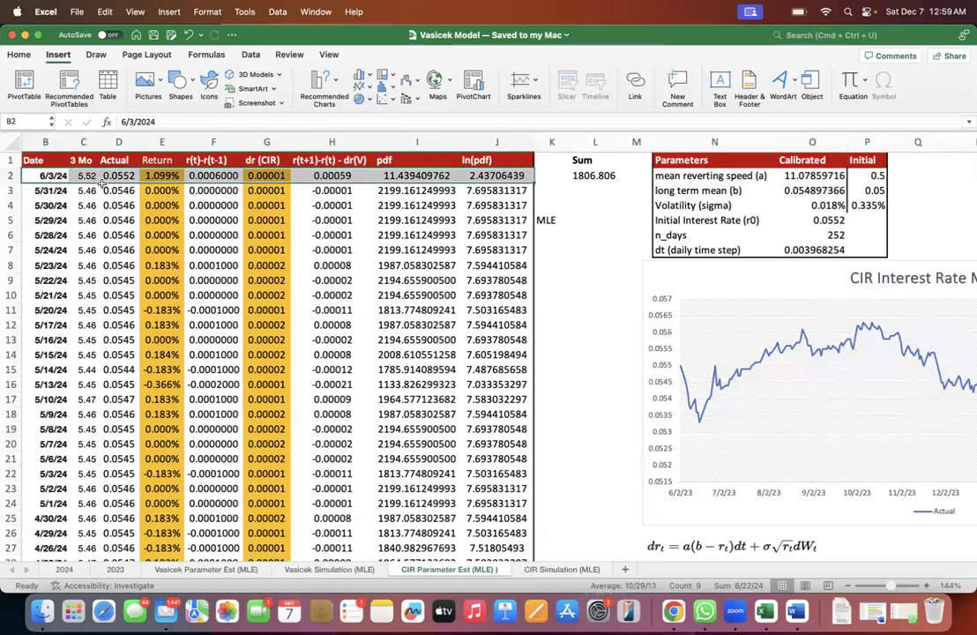
{"action": "key", "text": "super+shift+Down"}
{"action": "key", "text": "super+shift+Up"}
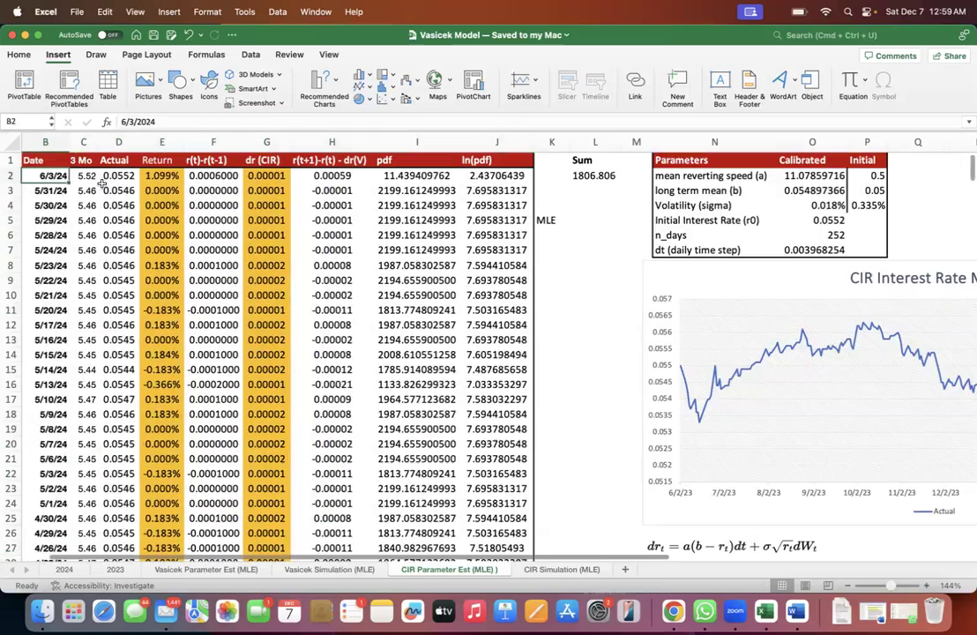
{"action": "scroll", "coordinate": [101, 183], "scroll_direction": "left", "scroll_amount": 2}
- Copy the date 6/3/24 from B2 of the CIR Parameter Est (MLE) sheet to C2 of the CIR Simulation (MLE) sheet
{"action": "left_click", "coordinate": [90, 175]}
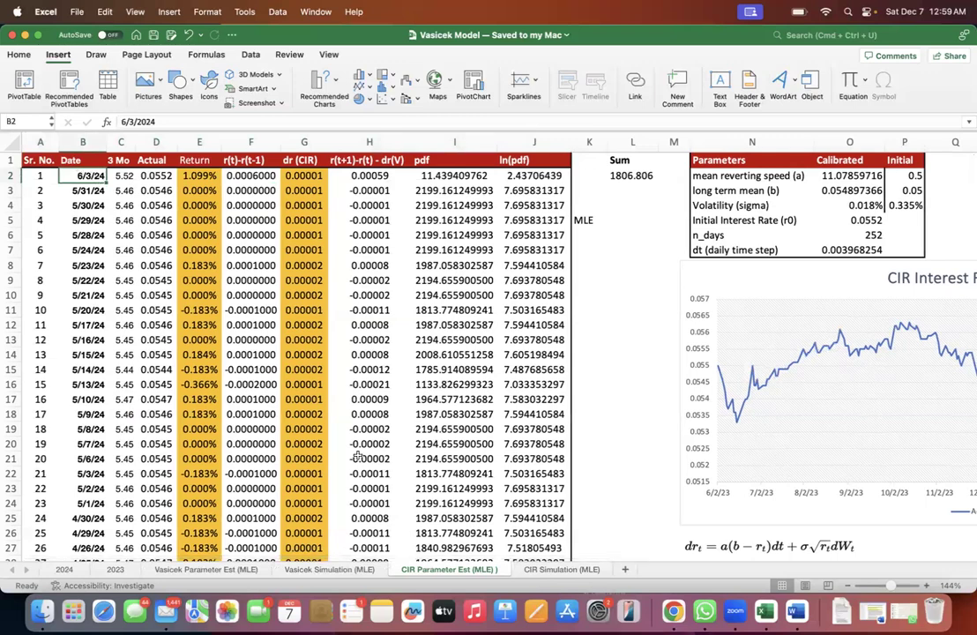
{"action": "left_click", "coordinate": [529, 569]}
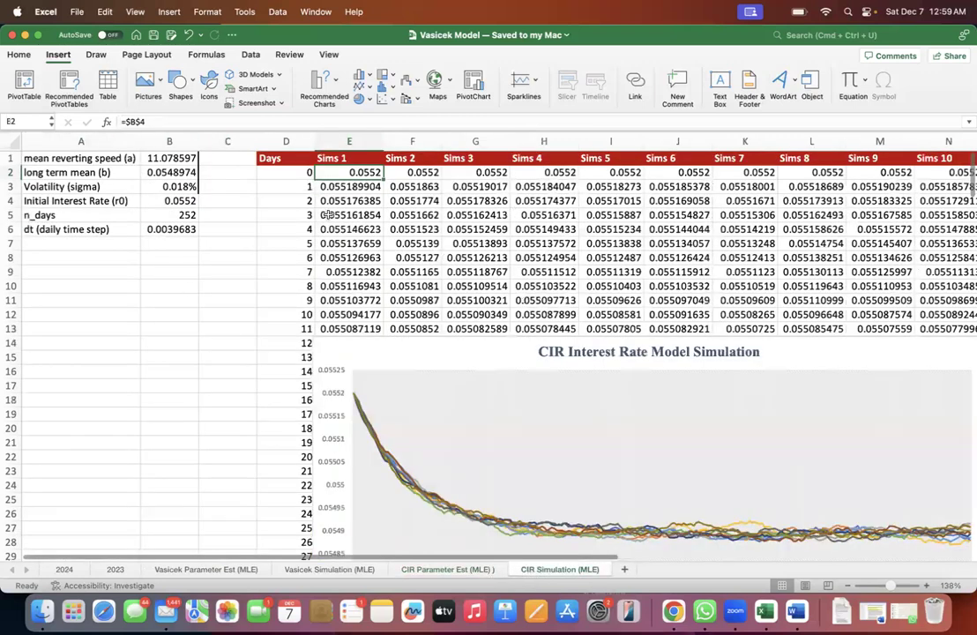
{"action": "left_click", "coordinate": [441, 569]}
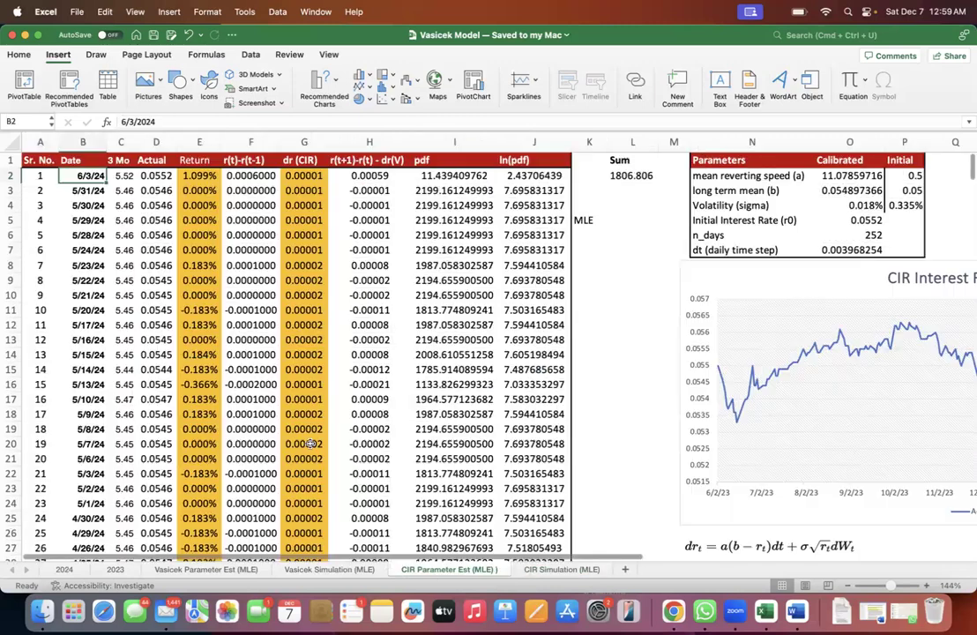
{"action": "key", "text": "super+c"}
{"action": "left_click", "coordinate": [535, 570]}
{"action": "key", "text": "Left"}
{"action": "key", "text": "super+v"}
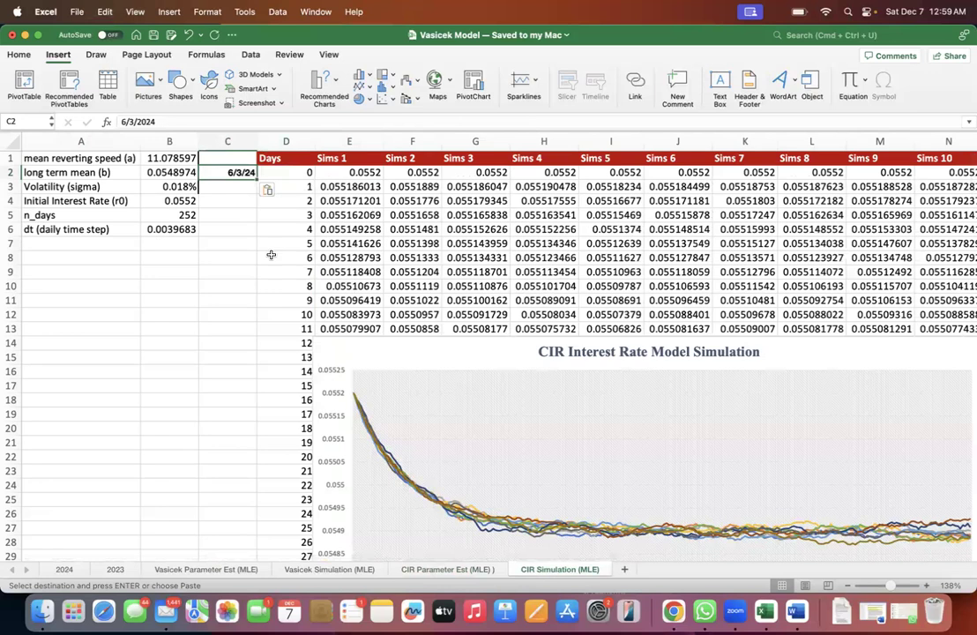
- Enter =WORKDAY(C2,1) in C3 to calculate the next working day
{"action": "key", "text": "Down"}
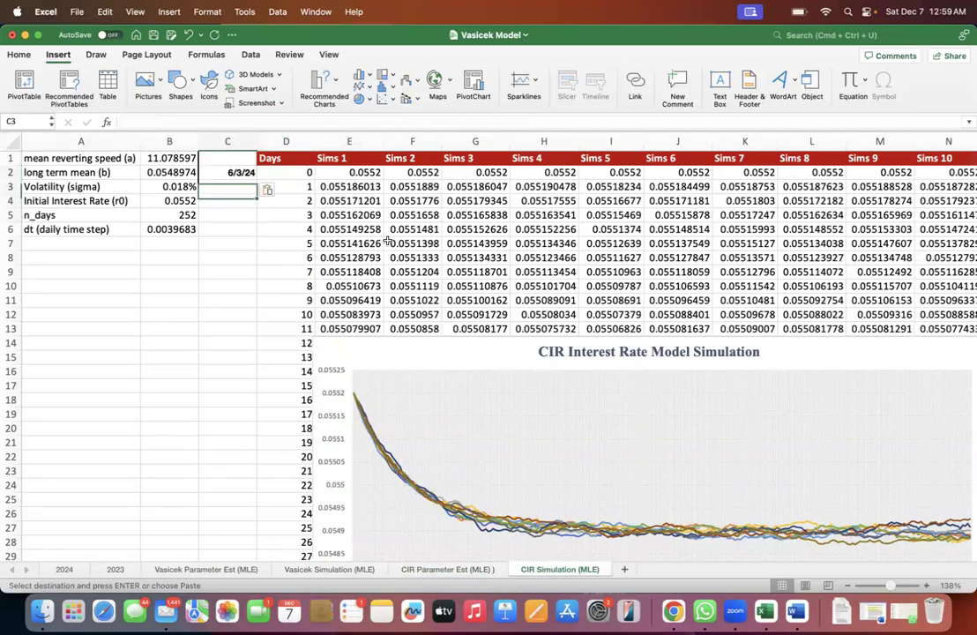
{"action": "type", "text": "=WORKDAY("}
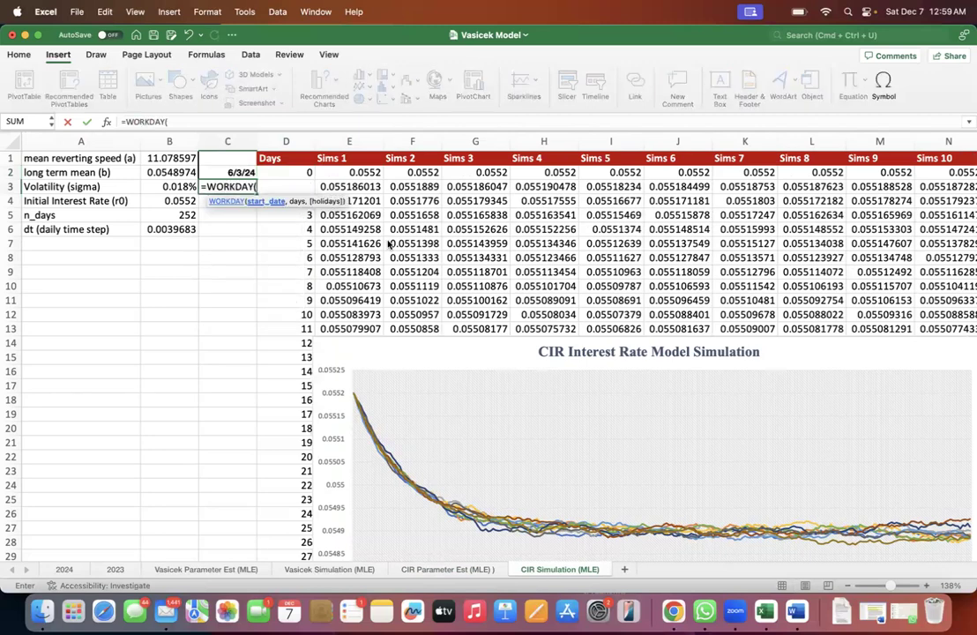
{"action": "type", "text": "C2,1)"}
{"action": "key", "text": "Return"}
{"action": "key", "text": "Up"}
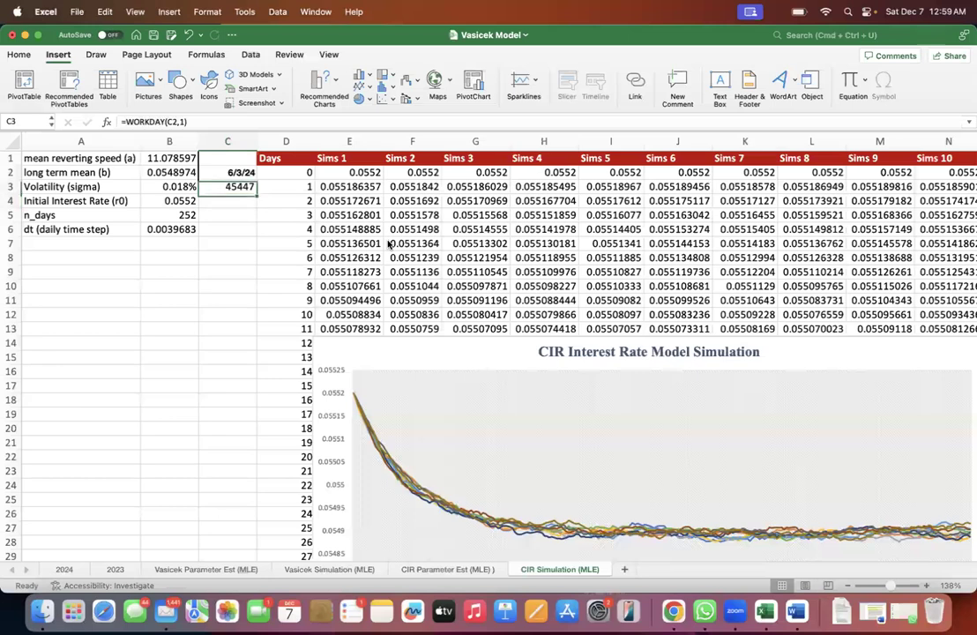
{"action": "left_click", "coordinate": [19, 55]}
{"action": "key", "text": "Up"}
{"action": "left_click", "coordinate": [51, 106]}
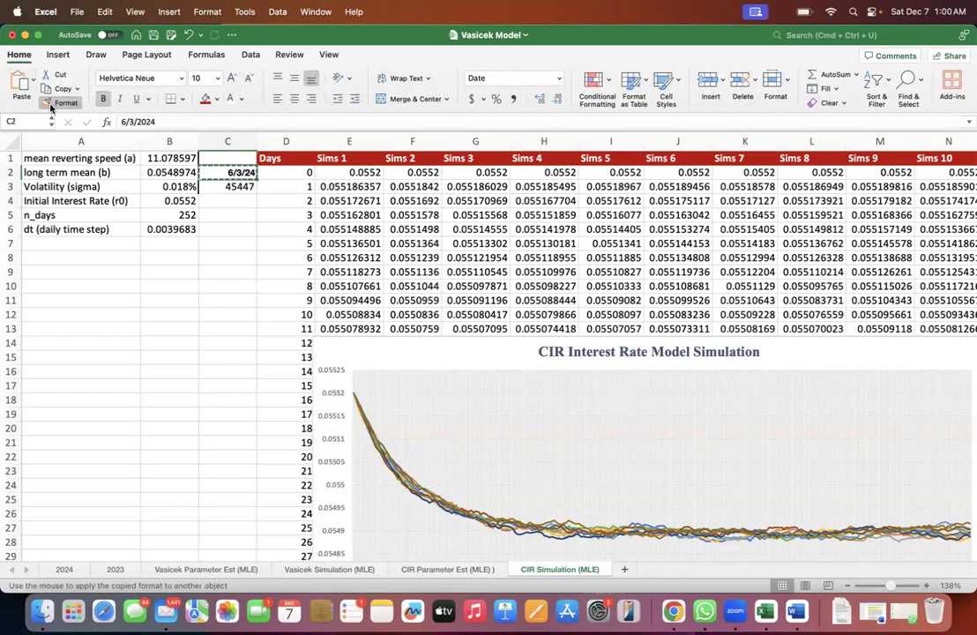
{"action": "key", "text": "Right"}
{"action": "key", "text": "super+z"}
{"action": "key", "text": "Escape"}
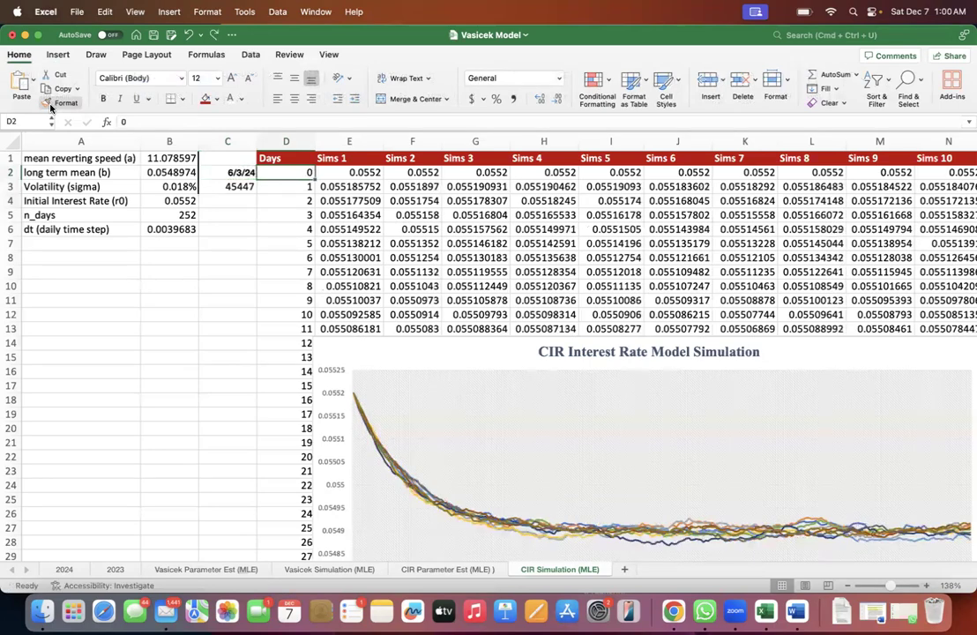
- Apply the date formatting of C2 to C3 with Format Painter
{"action": "key", "text": "Left"}
{"action": "left_click", "coordinate": [54, 103]}
{"action": "key", "text": "Down"}
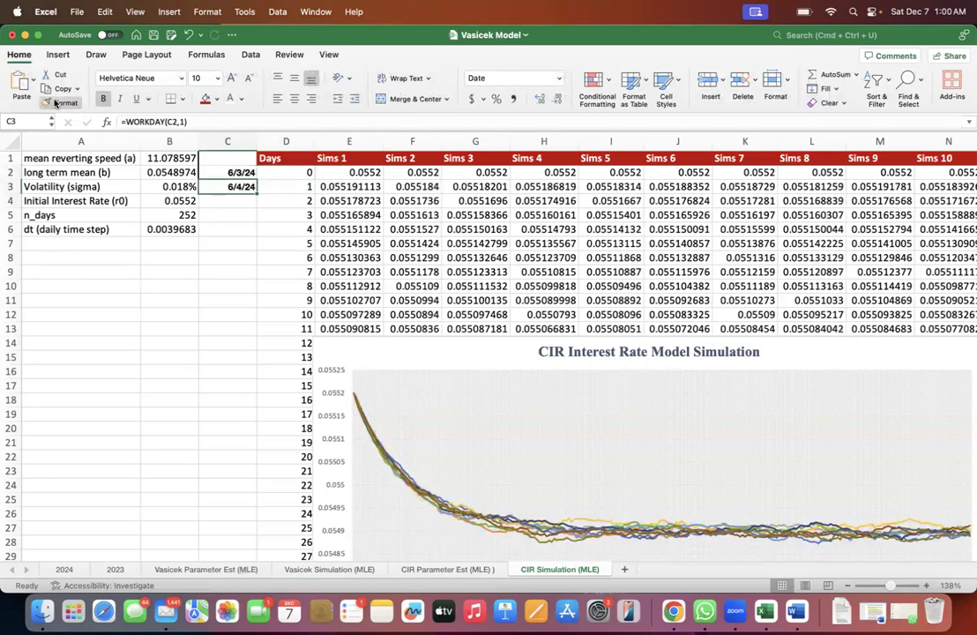
- Fill the WORKDAY formula in column C of the CIR Simulation (MLE) sheet from C3 down to C8
{"action": "key", "text": "shift+Down"}
{"action": "key", "text": "shift+Down"}
{"action": "key", "text": "super+d"}
{"action": "key", "text": "Down"}
{"action": "key", "text": "Down"}
{"action": "key", "text": "shift+Down"}
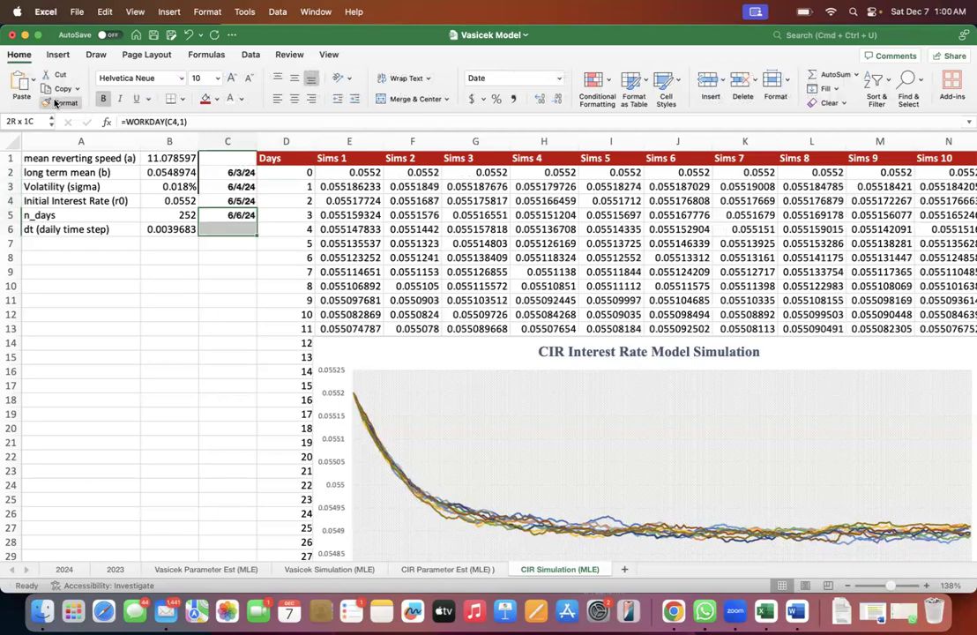
{"action": "key", "text": "shift+Down"}
{"action": "key", "text": "shift+Down"}
{"action": "key", "text": "super+d"}
- Extend the working-day dates in column C from C8 down to row 255 and save the workbook
{"action": "key", "text": "Right"}
{"action": "key", "text": "super+Down"}
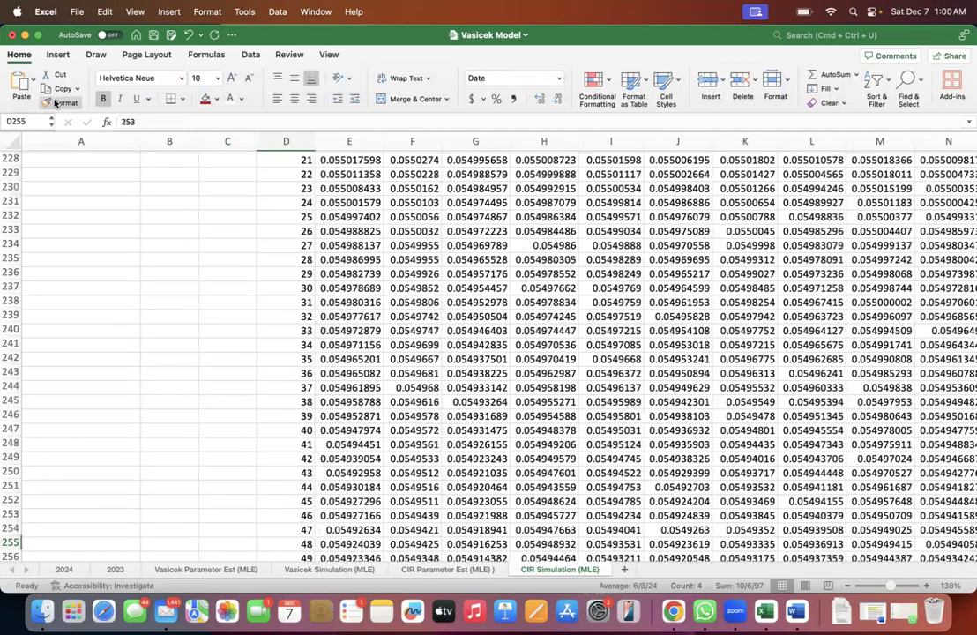
{"action": "key", "text": "Left"}
{"action": "key", "text": "super+shift+Up"}
{"action": "key", "text": "super+d"}
{"action": "key", "text": "super+Up"}
{"action": "key", "text": "super+s"}
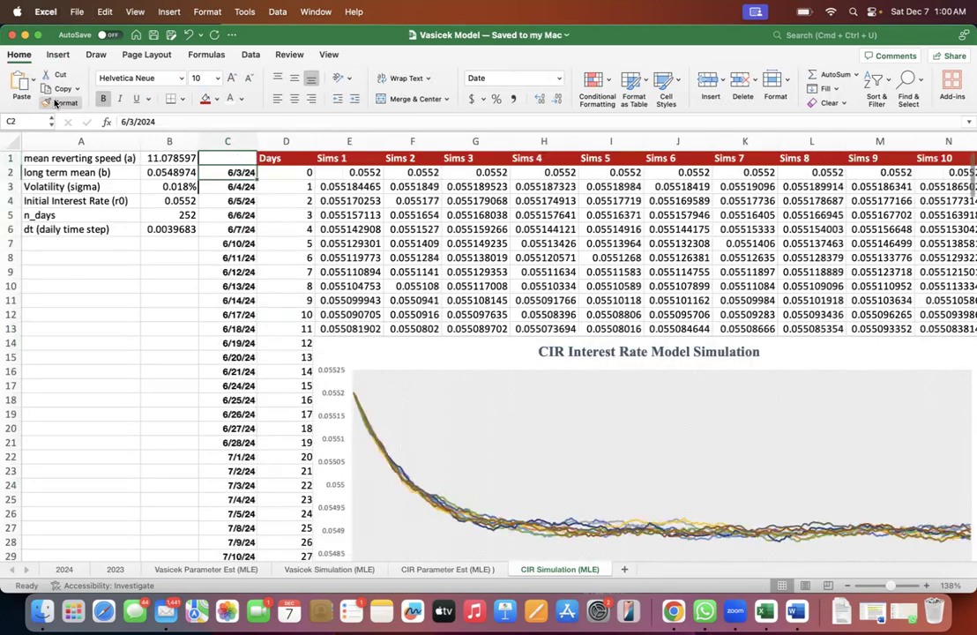
- Clear the working-day dates in column C from C3 down to the last filled row
{"action": "key", "text": "super+shift+Down"}
{"action": "key", "text": "Down"}
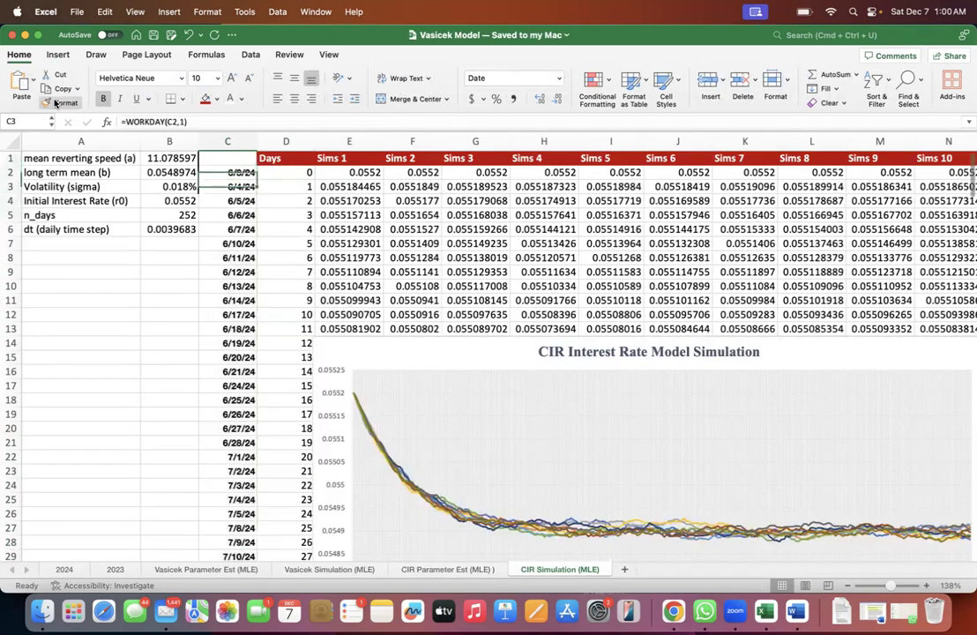
{"action": "key", "text": "super+shift+Down"}
{"action": "key", "text": "super+Up"}
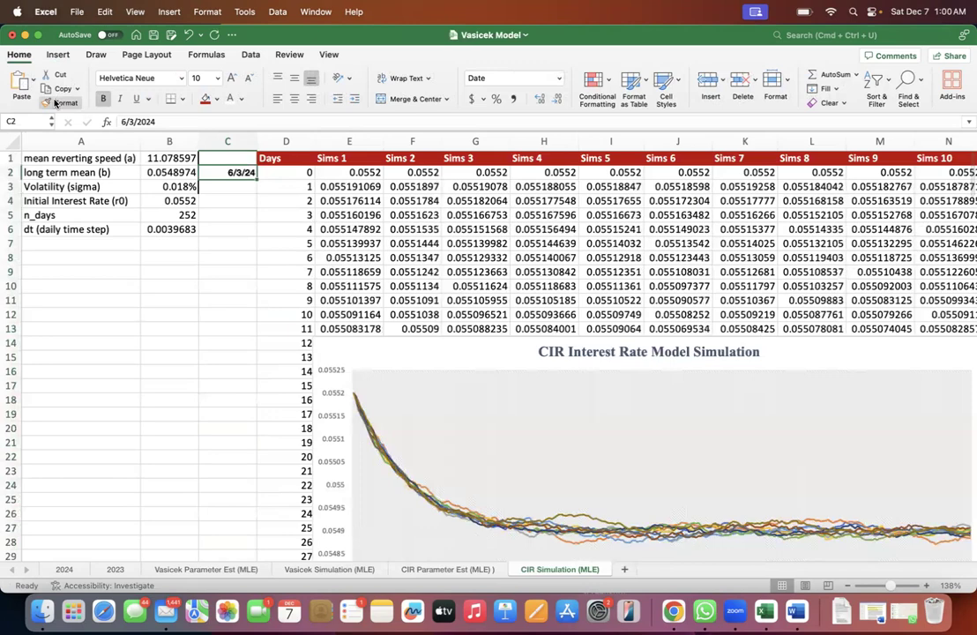
- Examine the data block, the dr (CIR) formula in G6 and the pdf and ln(pdf) columns in the CIR Parameter Est (MLE) sheet
{"action": "left_click", "coordinate": [483, 568]}
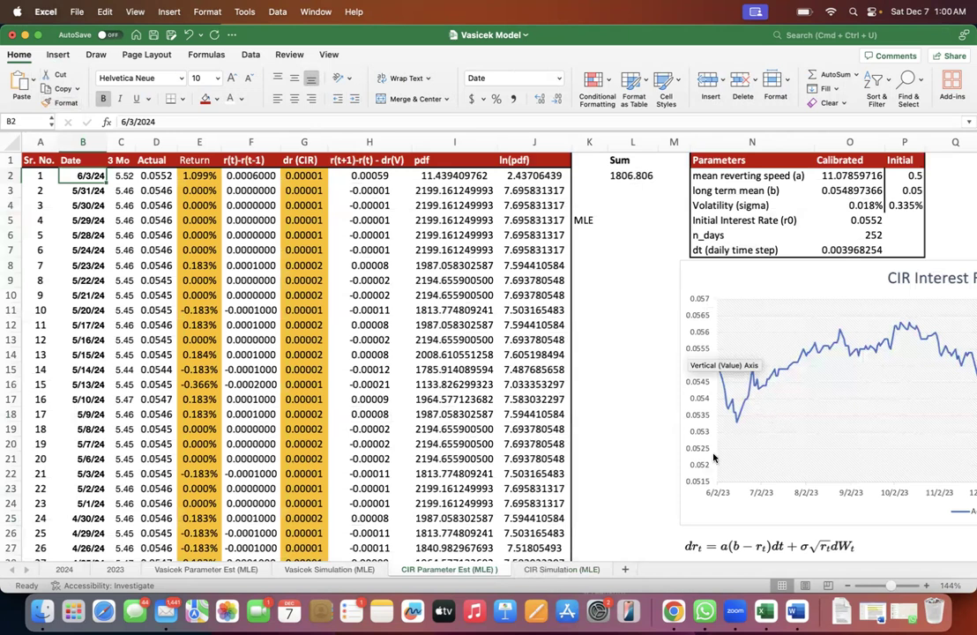
{"action": "left_click", "coordinate": [548, 570]}
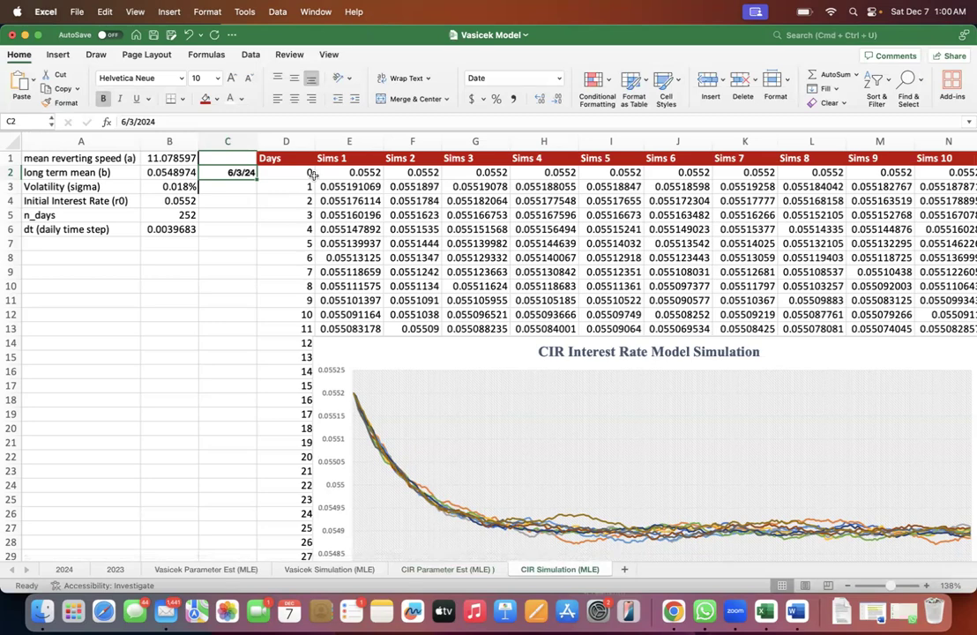
{"action": "left_click", "coordinate": [445, 570]}
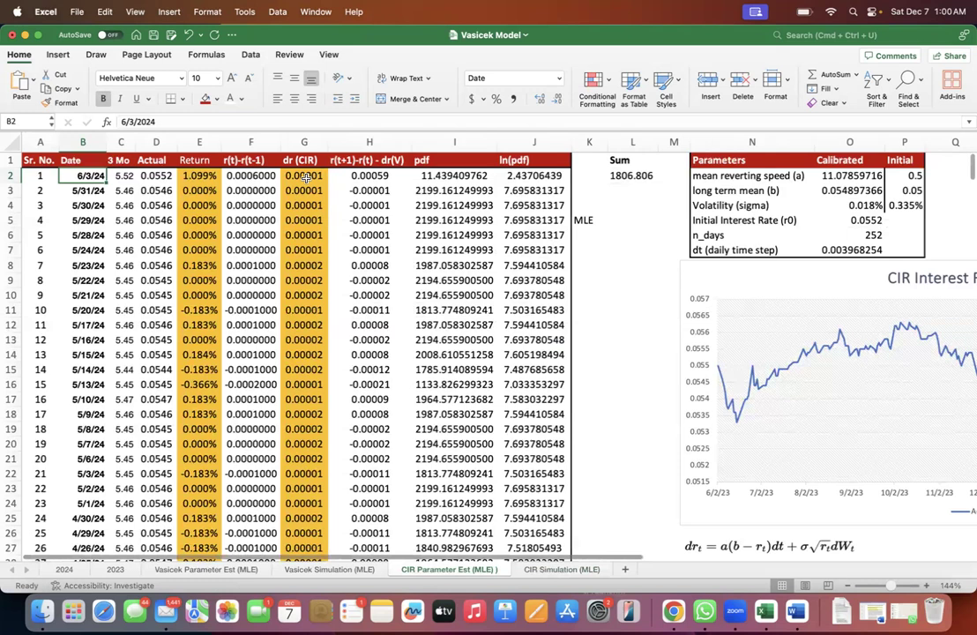
{"action": "left_click_drag", "start_coordinate": [589, 206], "coordinate": [583, 253]}
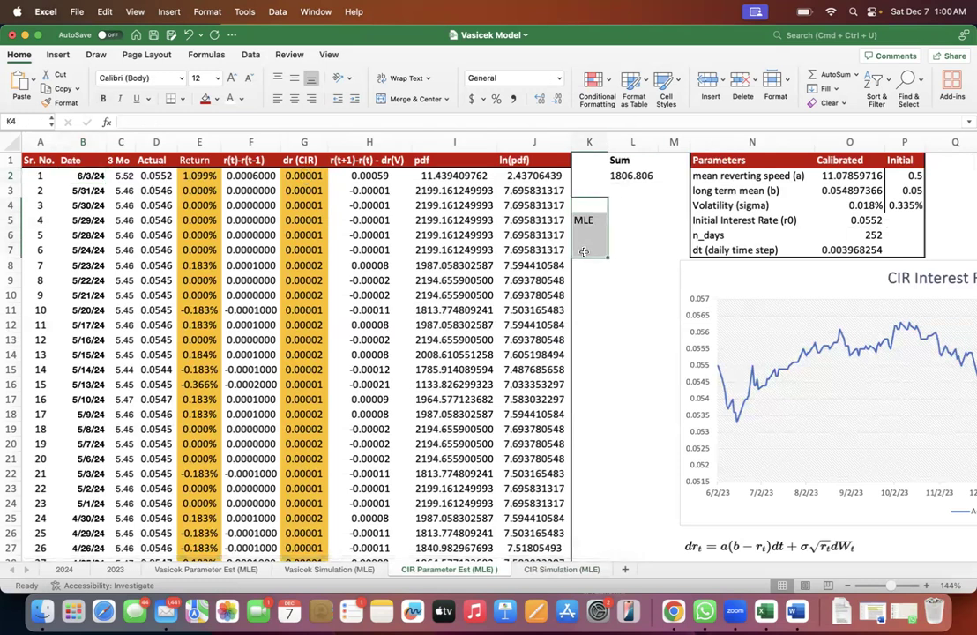
{"action": "left_click_drag", "start_coordinate": [529, 176], "coordinate": [82, 190]}
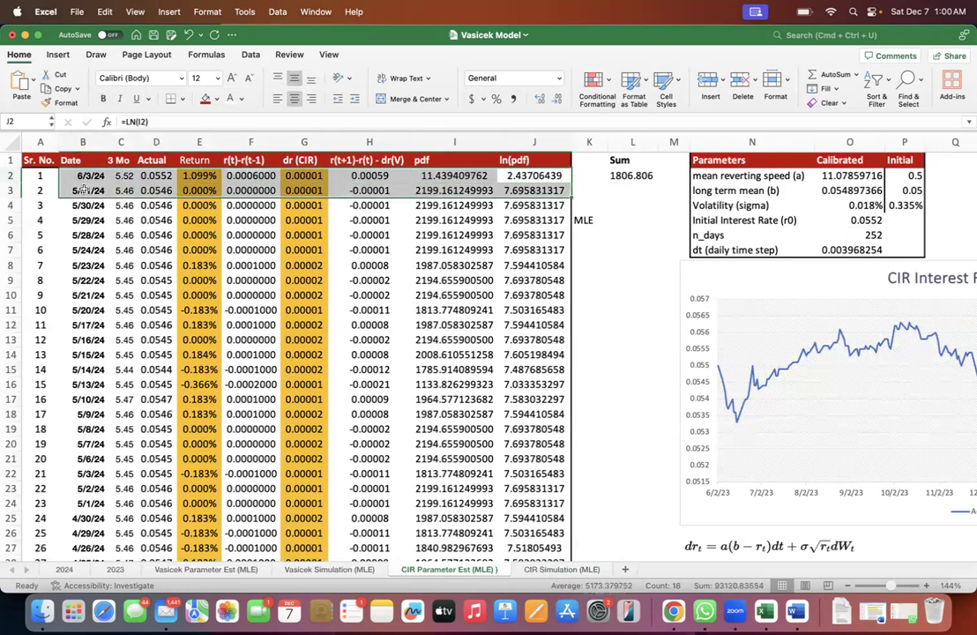
{"action": "left_click", "coordinate": [304, 234]}
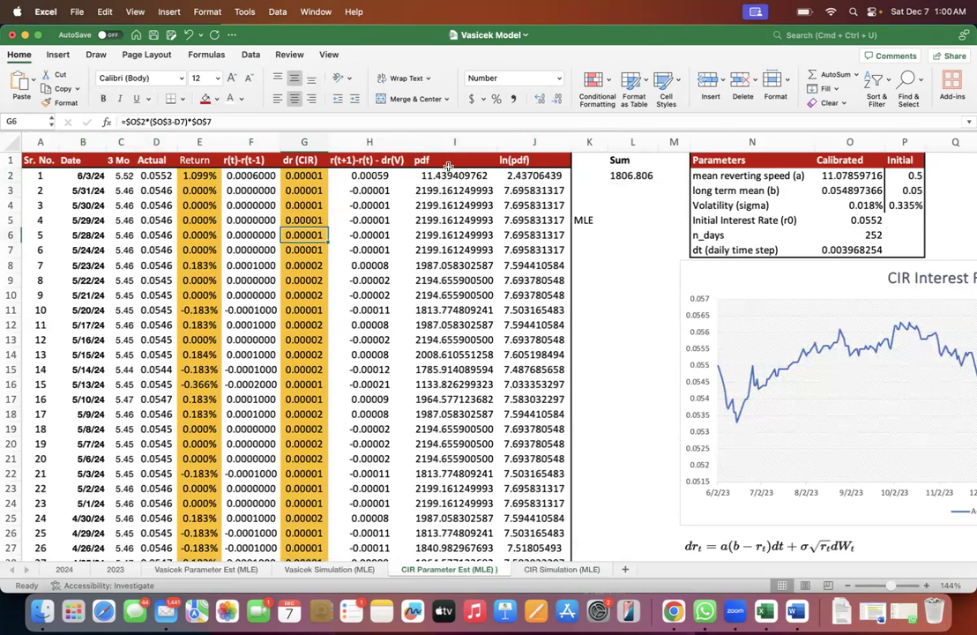
{"action": "left_click", "coordinate": [448, 142]}
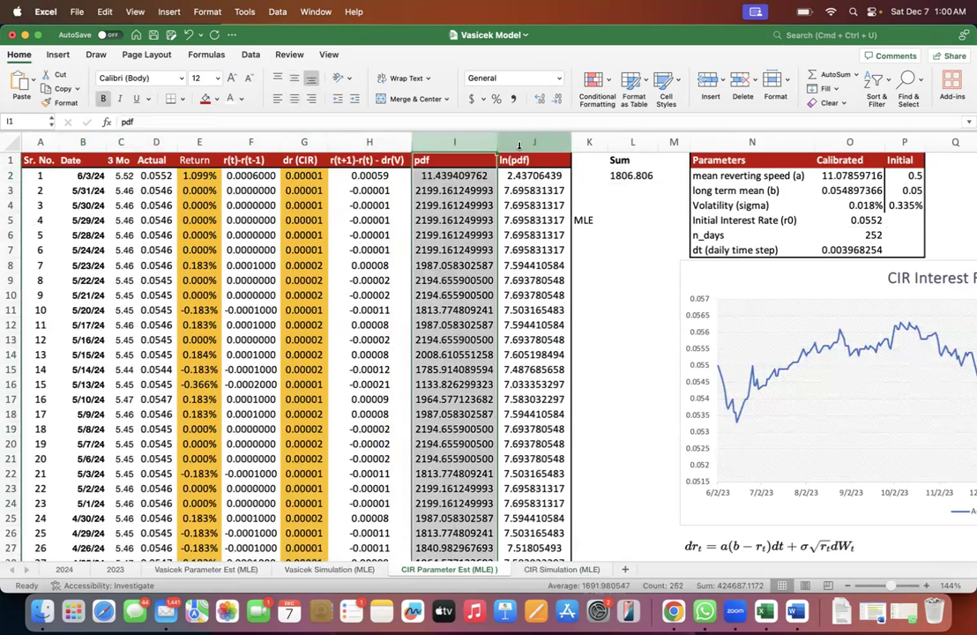
{"action": "left_click", "coordinate": [517, 142]}
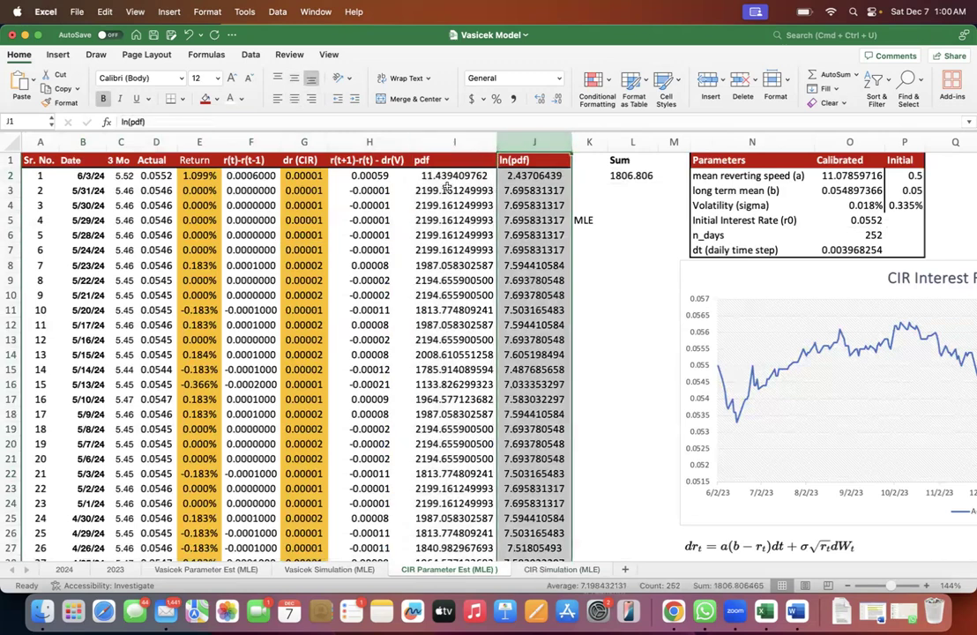
- Inspect the NORMDIST formulas in pdf cells I2 and I3 and leave them as they are
{"action": "double_click", "coordinate": [450, 175]}
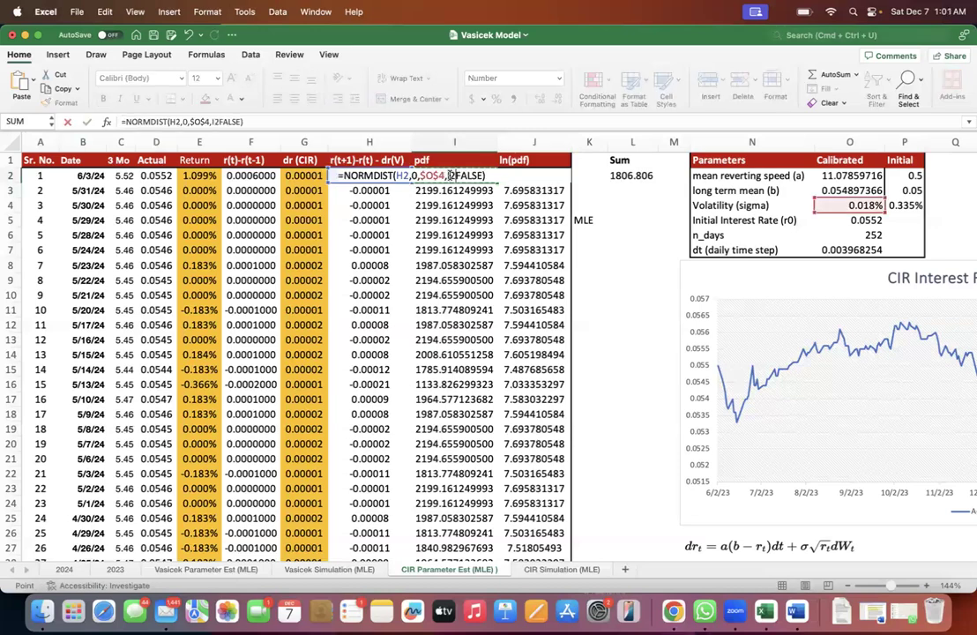
{"action": "key", "text": "Escape"}
{"action": "double_click", "coordinate": [468, 176]}
{"action": "key", "text": "Escape"}
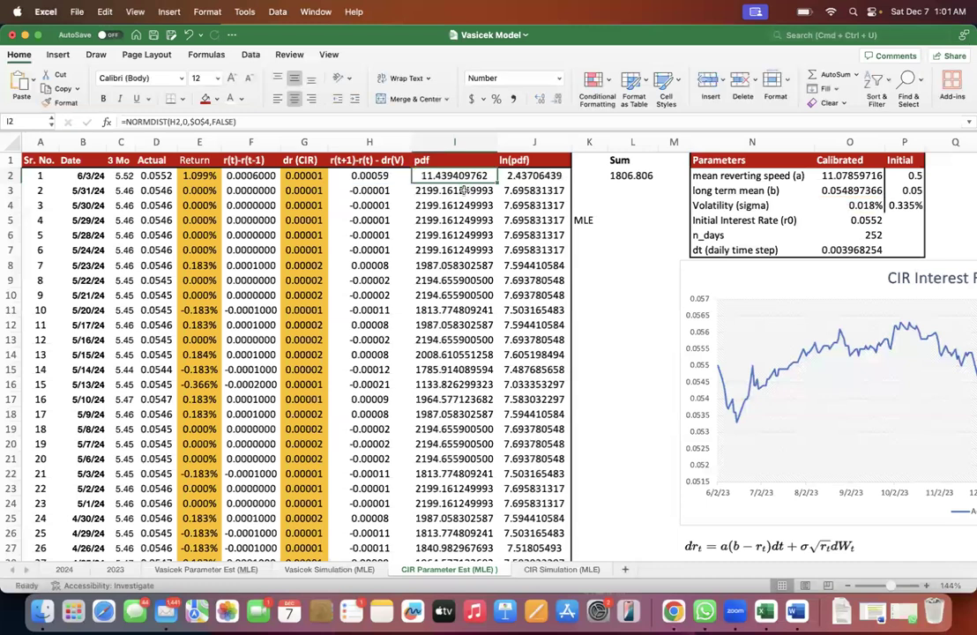
{"action": "double_click", "coordinate": [464, 189]}
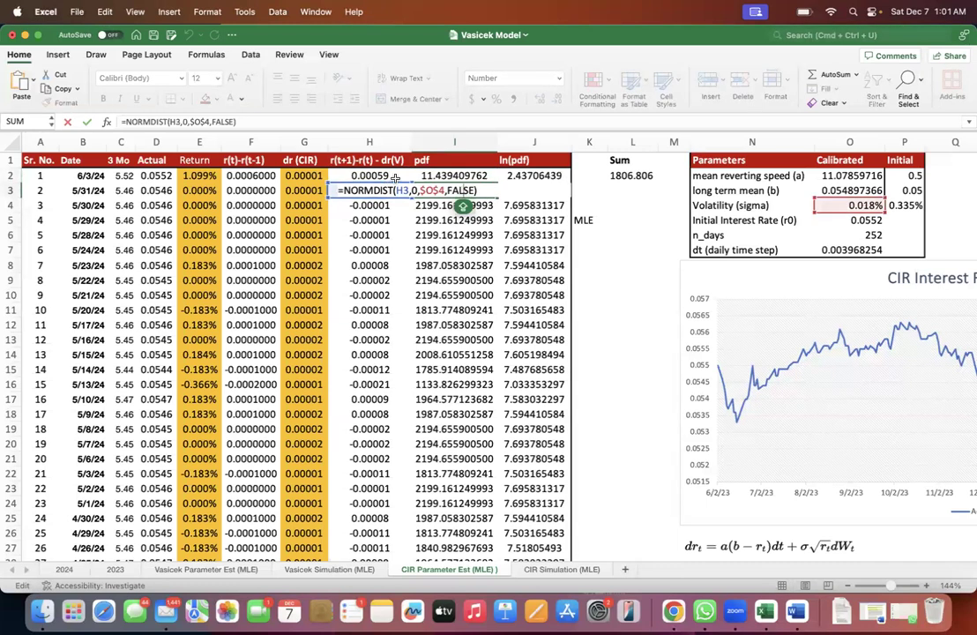
{"action": "key", "text": "Escape"}
- Change the header in H1 to r(t+1)-r(t) - dr(CIR)
{"action": "left_click", "coordinate": [361, 142]}
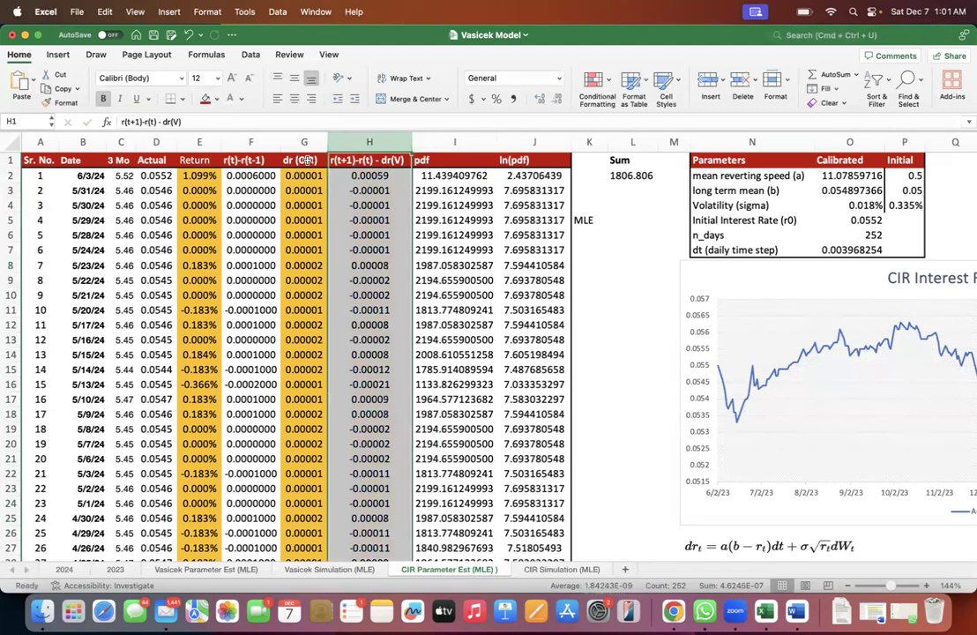
{"action": "left_click", "coordinate": [353, 174]}
{"action": "left_click", "coordinate": [386, 162]}
{"action": "left_click", "coordinate": [175, 121]}
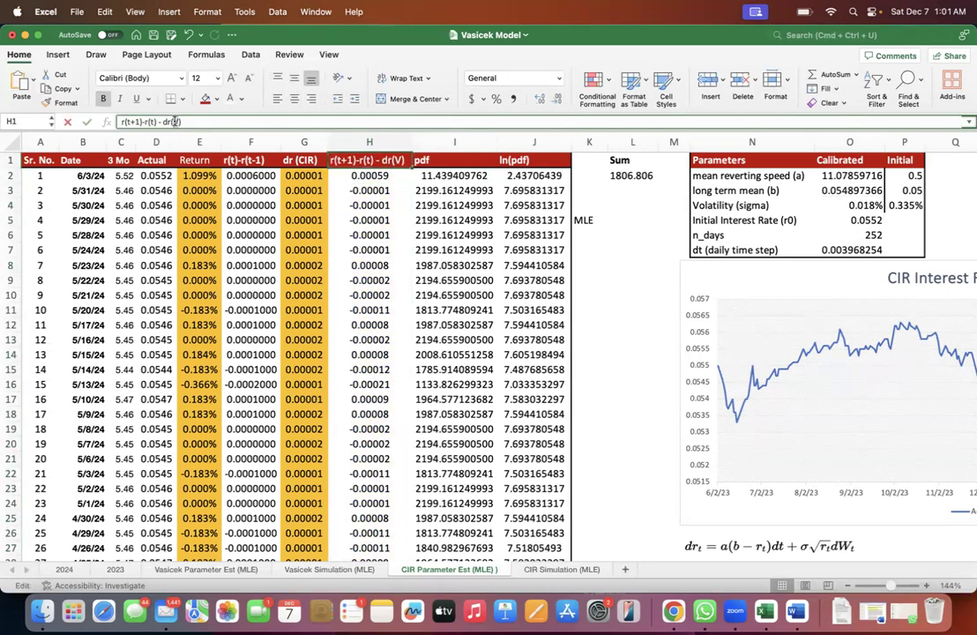
{"action": "key", "text": "BackSpace"}
{"action": "type", "text": "CIR"}
{"action": "key", "text": "Return"}
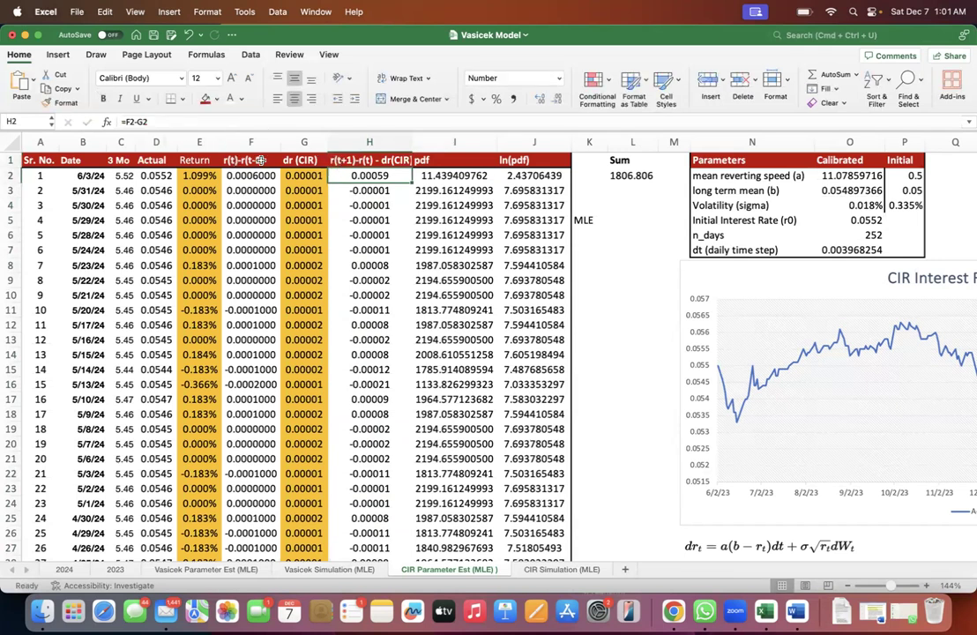
- Check both terms of the H1 header and widen column H to fit the full header text
{"action": "left_click", "coordinate": [370, 157]}
{"action": "left_click_drag", "start_coordinate": [159, 122], "coordinate": [73, 122]}
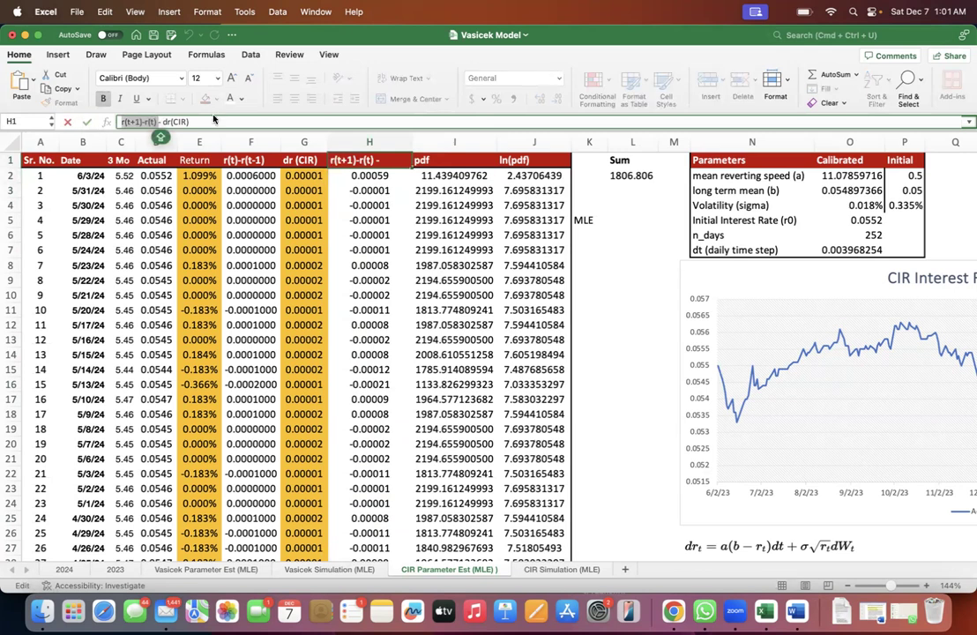
{"action": "left_click_drag", "start_coordinate": [190, 122], "coordinate": [167, 121]}
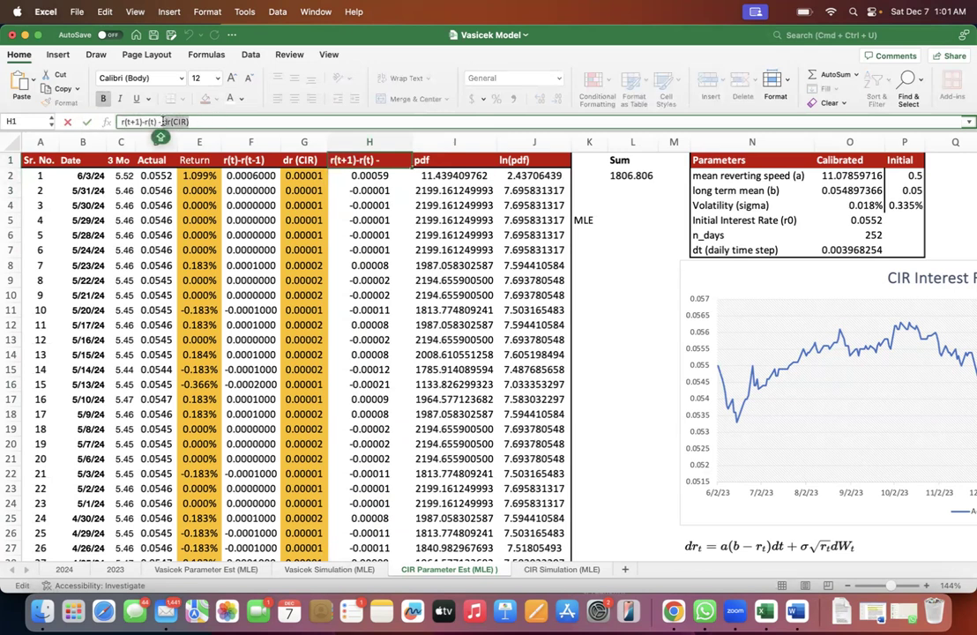
{"action": "key", "text": "Return"}
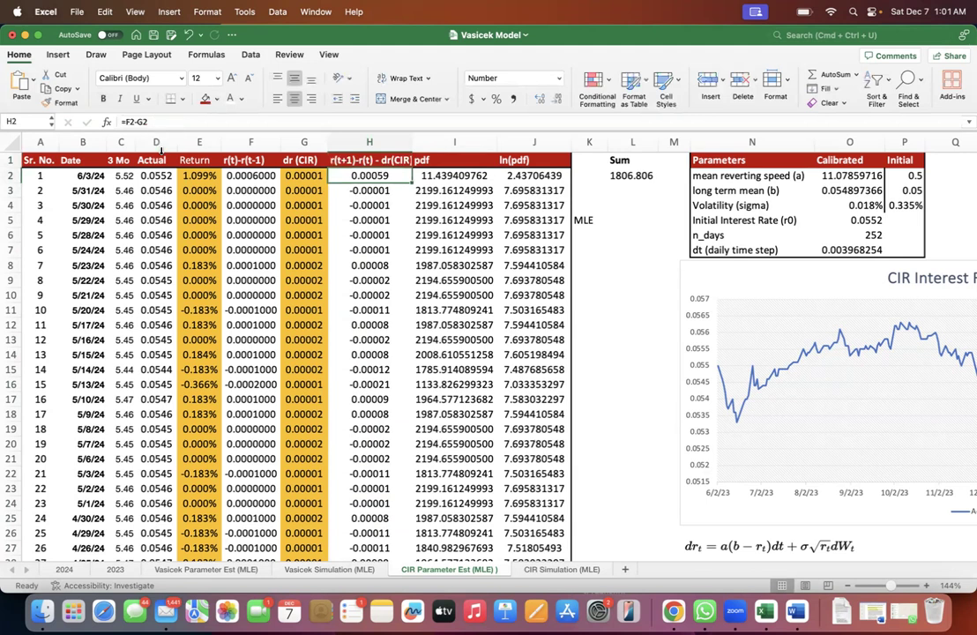
{"action": "left_click_drag", "start_coordinate": [412, 142], "coordinate": [421, 142]}
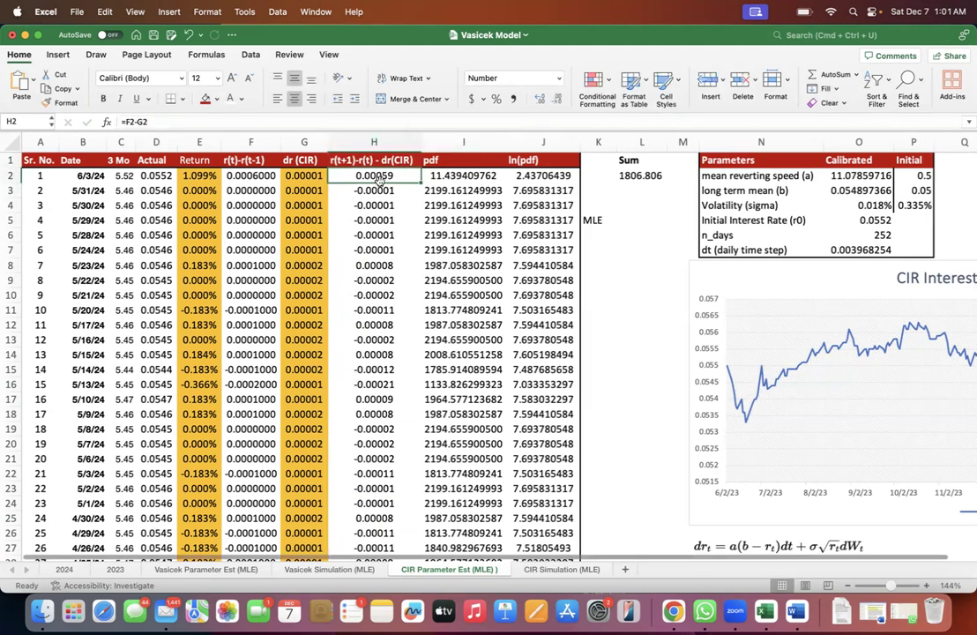
- Inspect the x, mean and standard deviation arguments of the NORMDIST formula in I2
{"action": "left_click", "coordinate": [445, 176]}
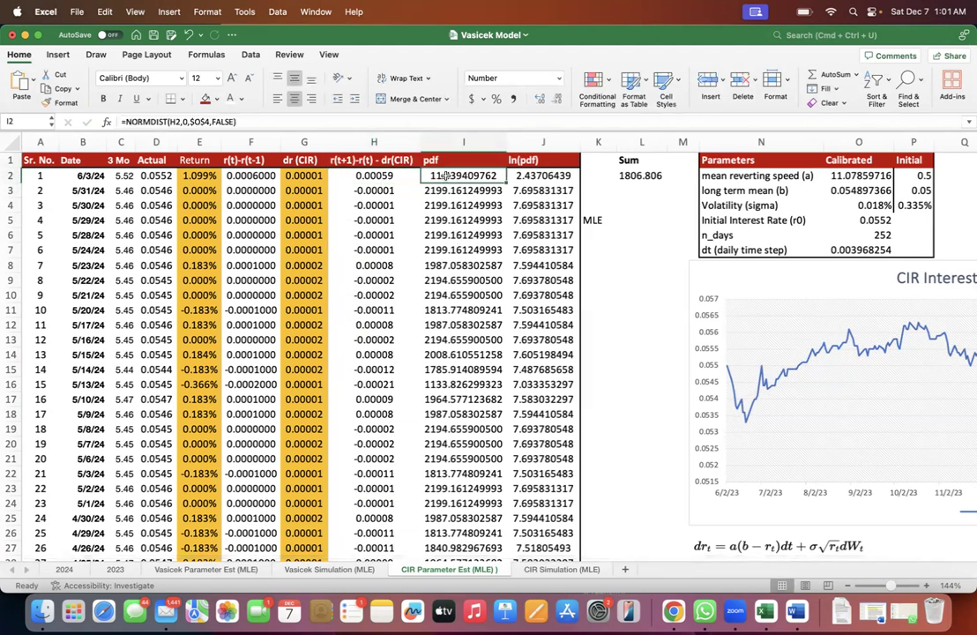
{"action": "double_click", "coordinate": [421, 175]}
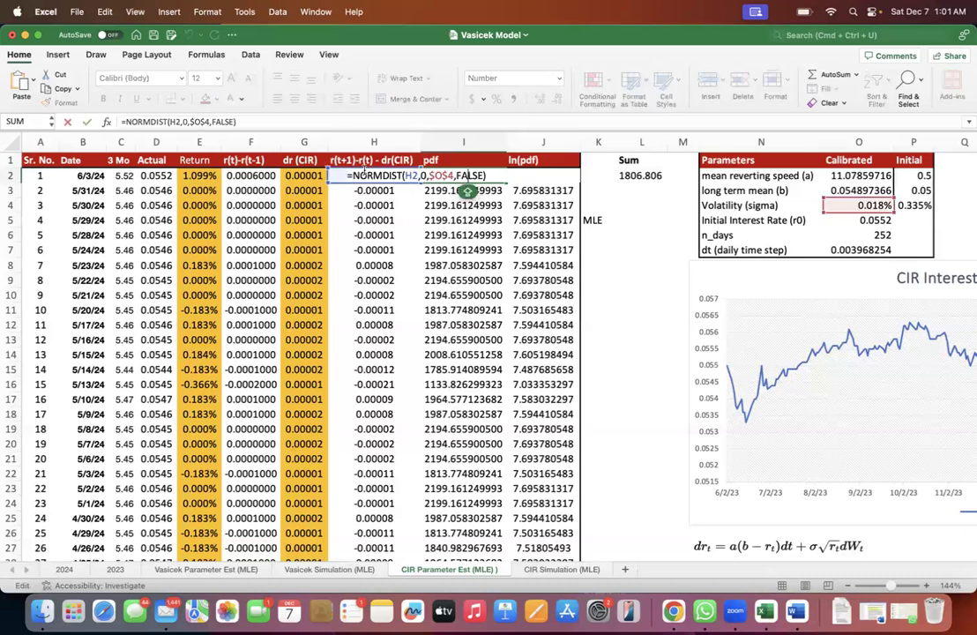
{"action": "left_click", "coordinate": [410, 175]}
{"action": "double_click", "coordinate": [411, 176]}
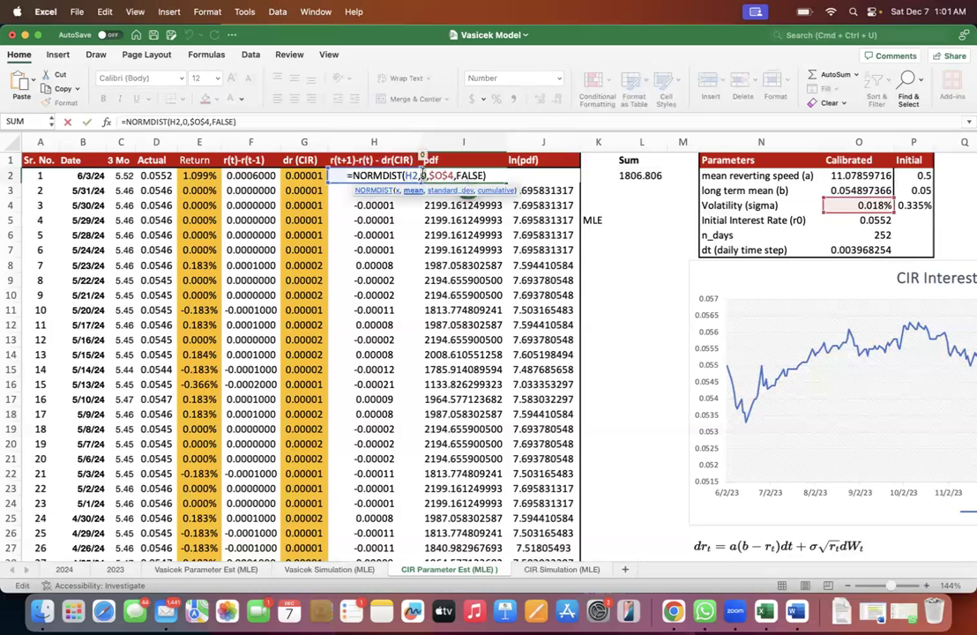
{"action": "double_click", "coordinate": [441, 176]}
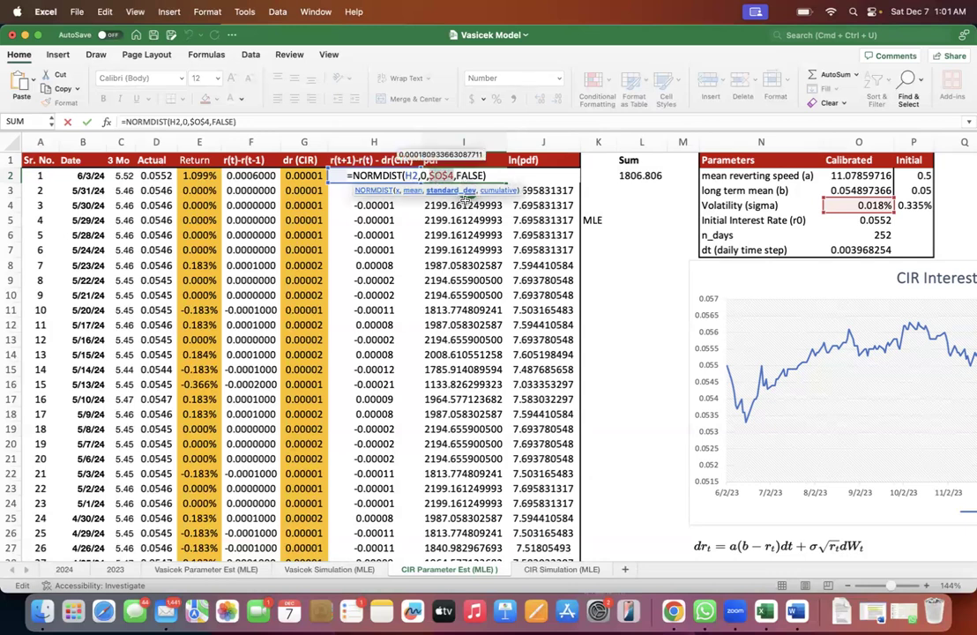
{"action": "key", "text": "Return"}
{"action": "left_click", "coordinate": [599, 220]}
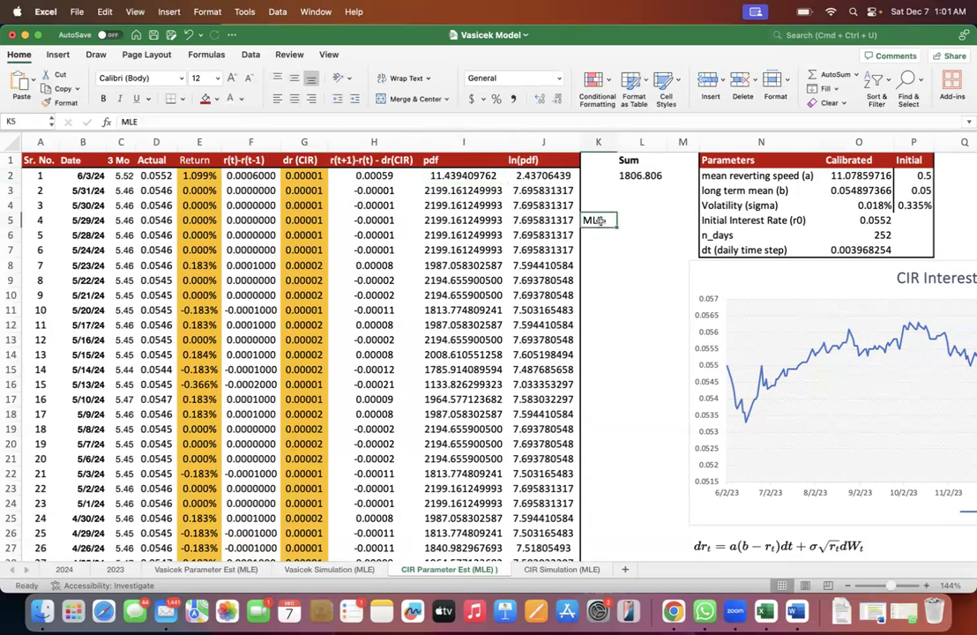
{"action": "left_click", "coordinate": [632, 221]}
{"action": "type", "text": "="}
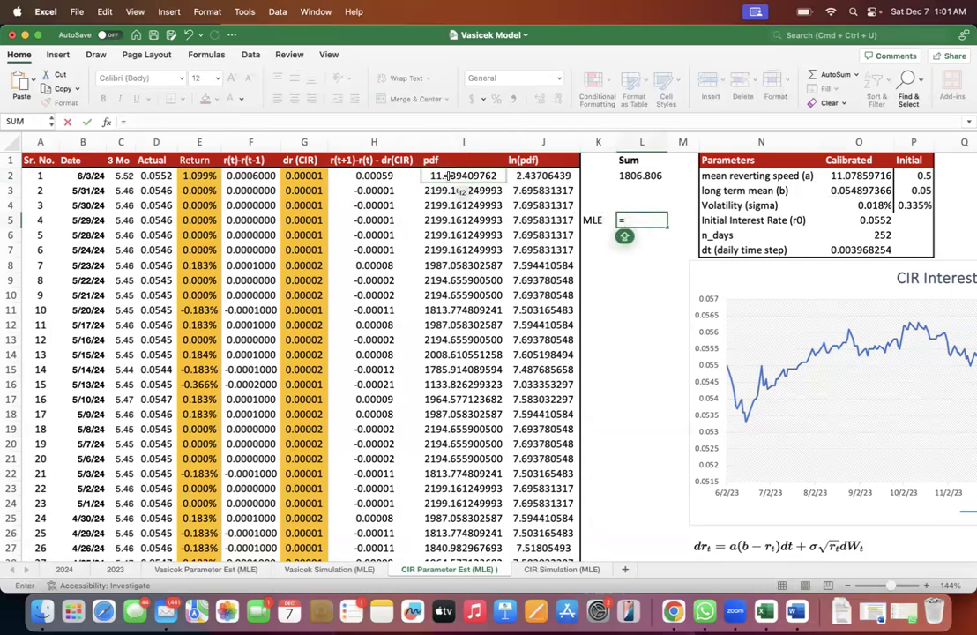
{"action": "left_click", "coordinate": [457, 176]}
{"action": "type", "text": "*"}
{"action": "left_click", "coordinate": [448, 189]}
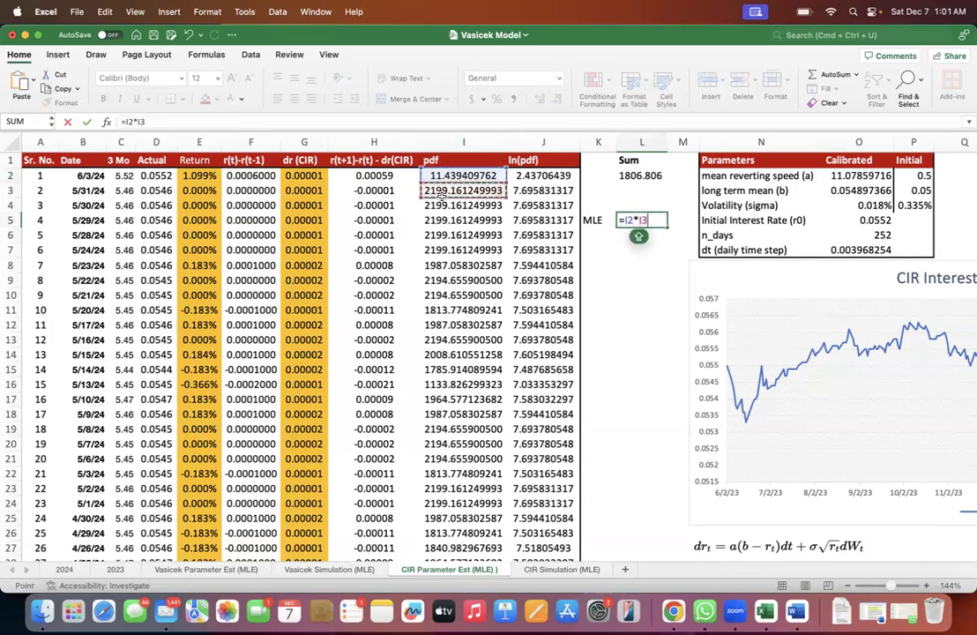
{"action": "type", "text": "*"}
{"action": "left_click", "coordinate": [443, 204]}
{"action": "type", "text": "*"}
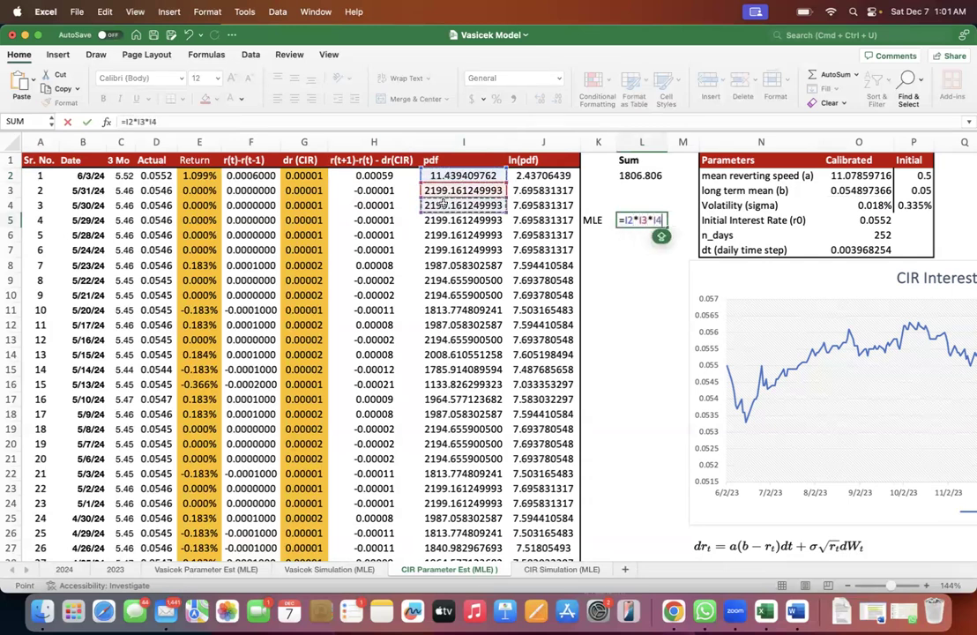
{"action": "left_click", "coordinate": [446, 220]}
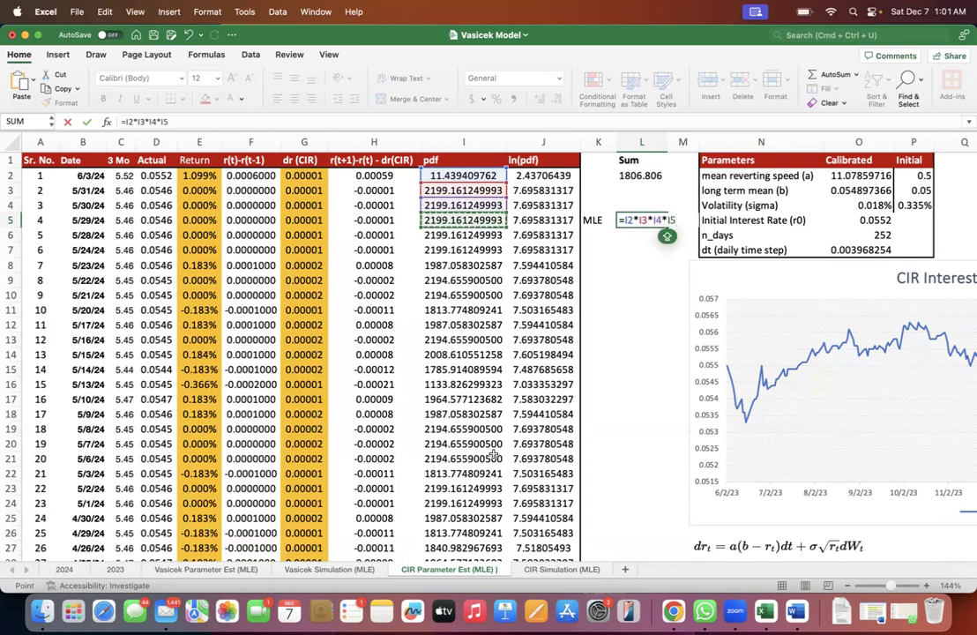
{"action": "key", "text": "Escape"}
- Review the pdf values in column I from I3 downward
{"action": "left_click_drag", "start_coordinate": [458, 190], "coordinate": [462, 368]}
{"action": "scroll", "coordinate": [465, 370], "scroll_direction": "down", "scroll_amount": 3}
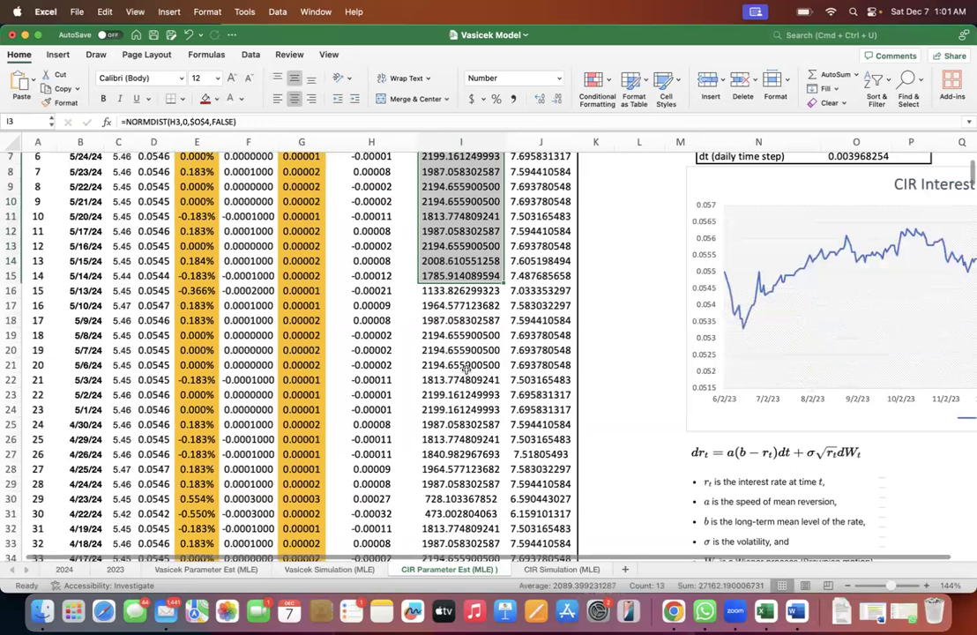
{"action": "scroll", "coordinate": [466, 370], "scroll_direction": "up", "scroll_amount": 3}
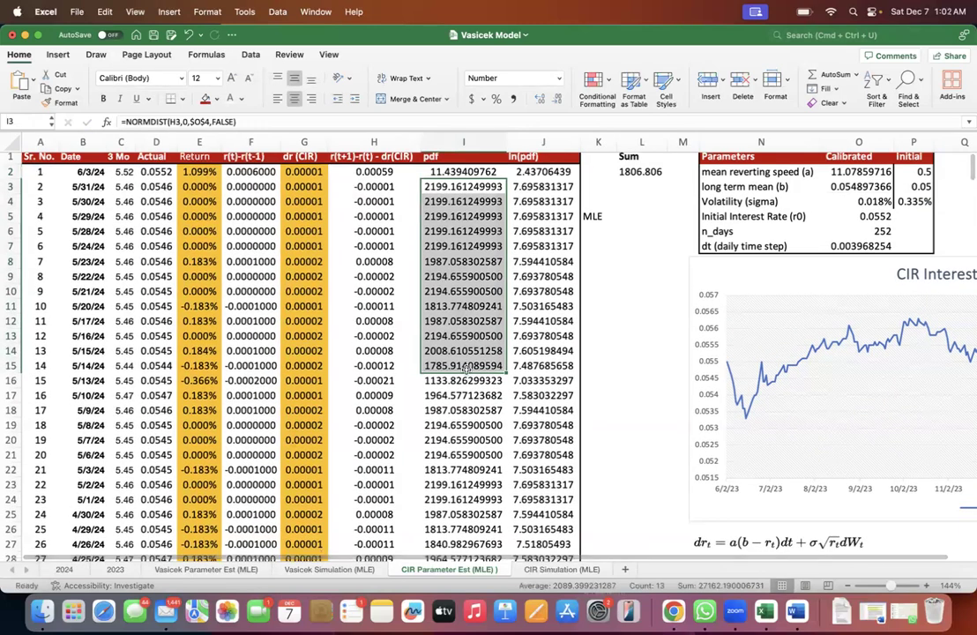
{"action": "left_click", "coordinate": [601, 243]}
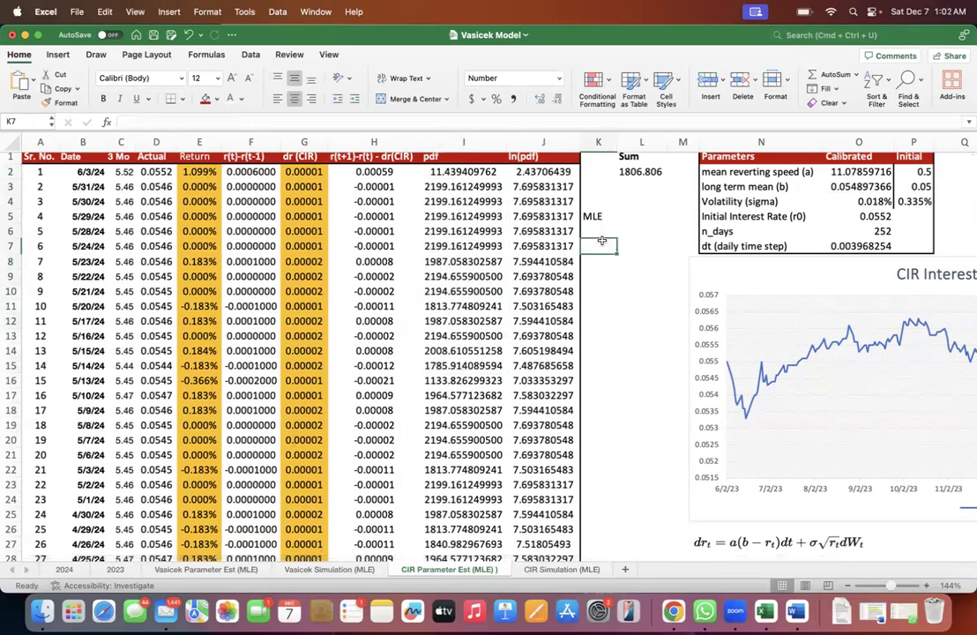
- Add the note Ln (A X B X C) in K6, below the MLE label
{"action": "key", "text": "Up"}
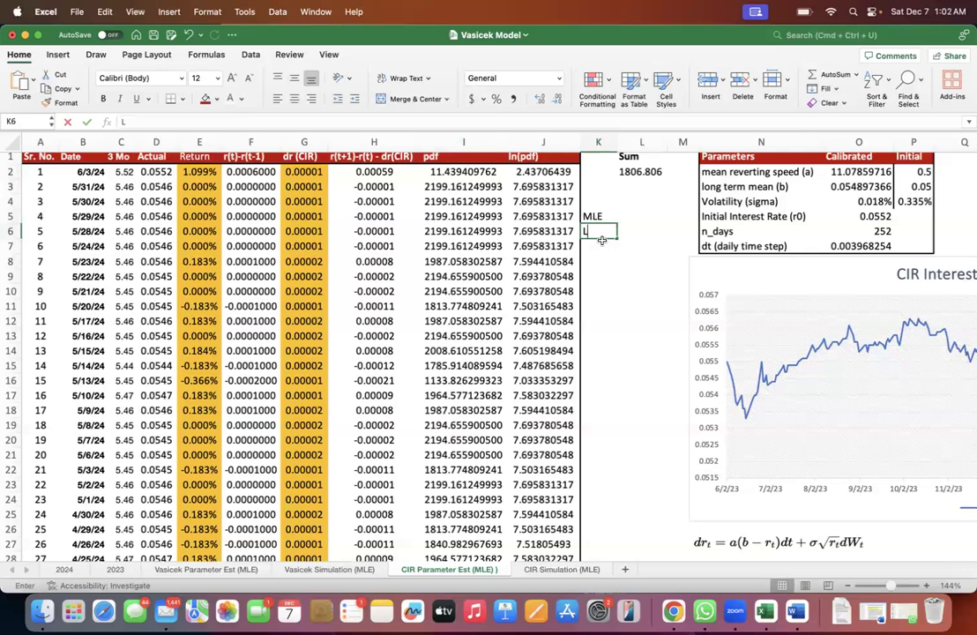
{"action": "type", "text": "Ln (A"}
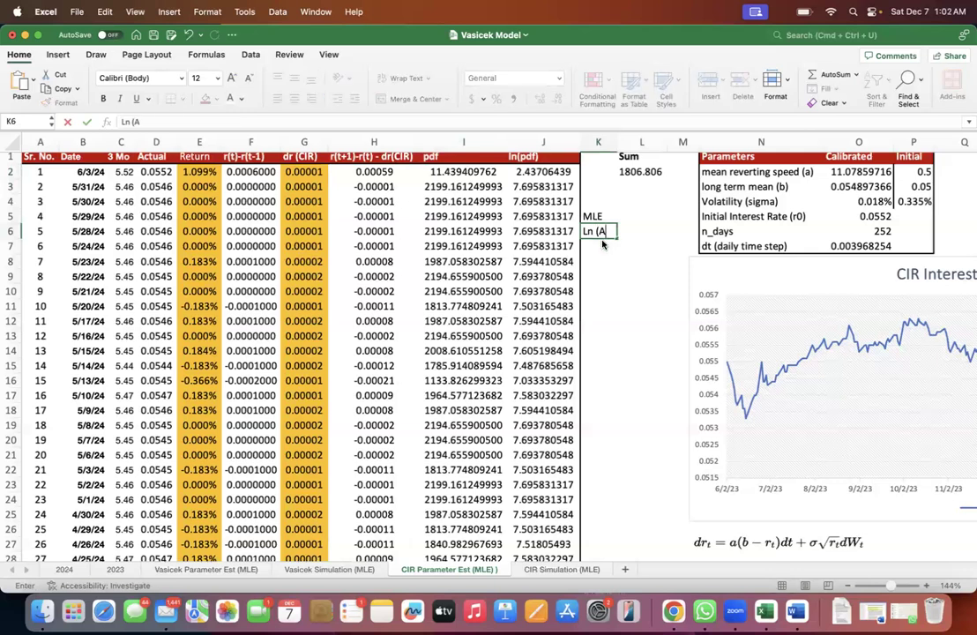
{"action": "type", "text": " X B X C)"}
{"action": "key", "text": "Return"}
- Write the expanded log sum Ln (A) + Ln(B) + Ln (C) in K7
{"action": "type", "text": "Ln ("}
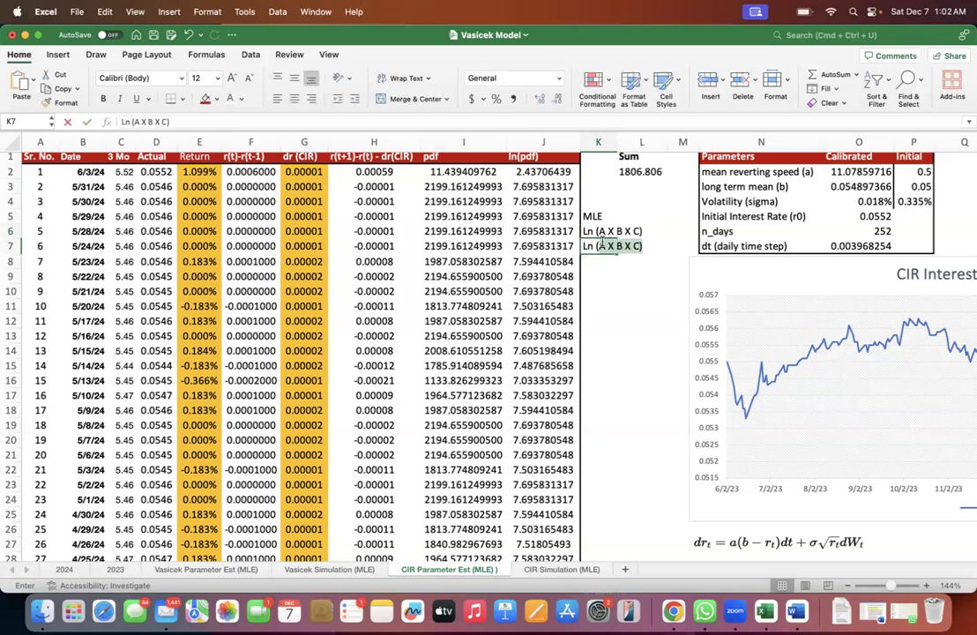
{"action": "type", "text": "A"}
{"action": "type", "text": ") + IN"}
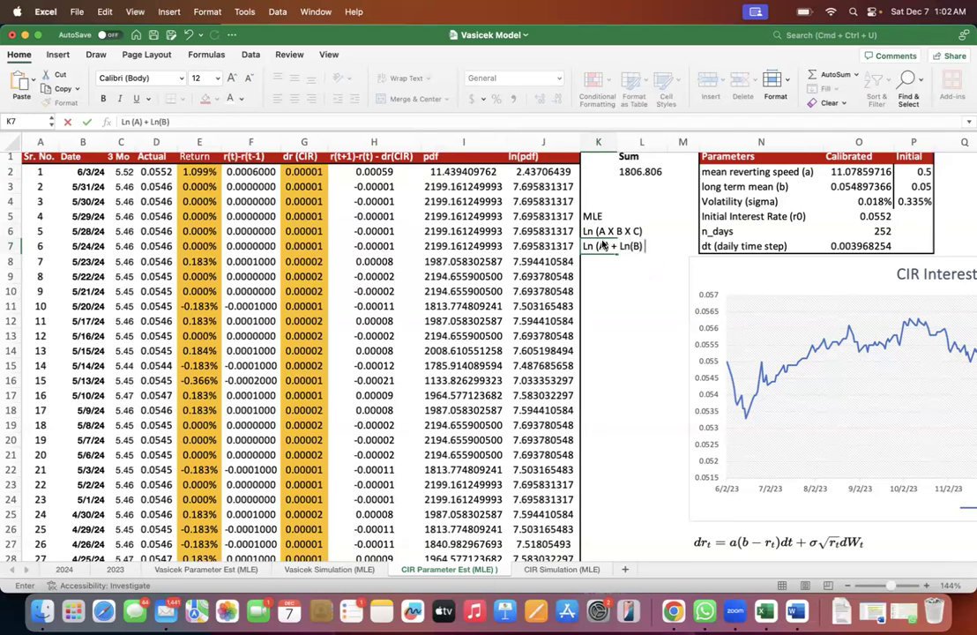
{"action": "type", "text": "(B) + Ln "}
{"action": "type", "text": "(c)"}
{"action": "key", "text": "BackSpace"}
{"action": "key", "text": "BackSpace"}
{"action": "type", "text": "C"}
{"action": "key", "text": "Up"}
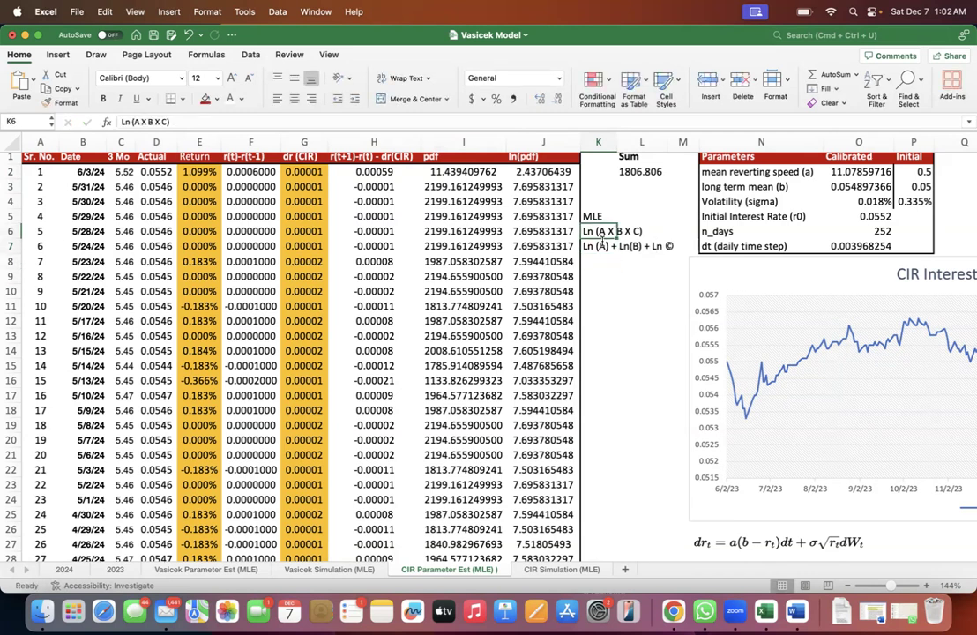
- Inspect the first pdf value in I2 and the sum formula in L2
{"action": "left_click", "coordinate": [450, 171]}
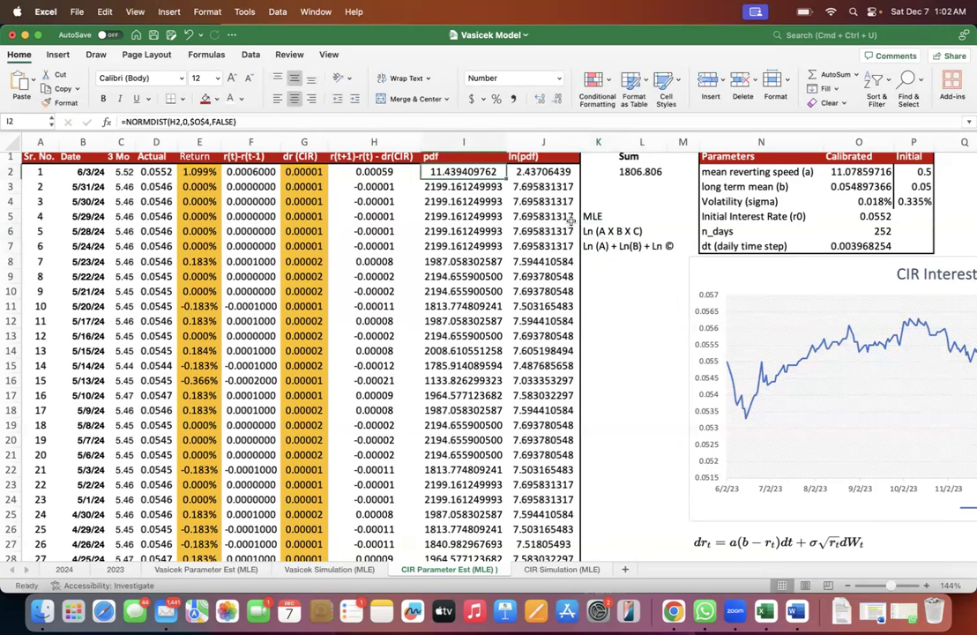
{"action": "left_click", "coordinate": [640, 172]}
{"action": "double_click", "coordinate": [637, 170]}
{"action": "key", "text": "Escape"}
- Review the individual pdf values in column I, from I2 through I13
{"action": "left_click", "coordinate": [461, 172]}
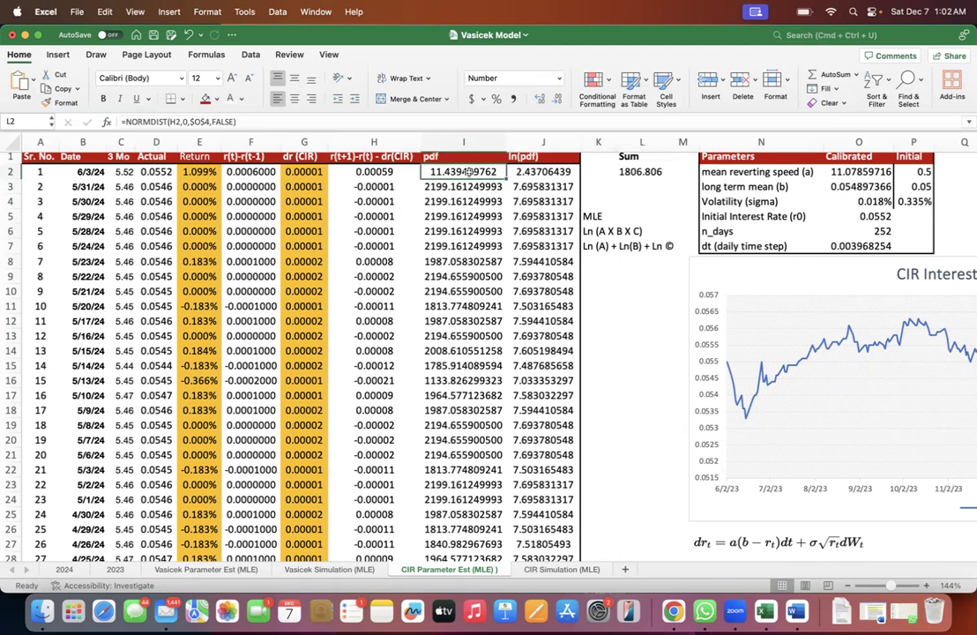
{"action": "left_click", "coordinate": [463, 187]}
{"action": "left_click", "coordinate": [466, 203]}
{"action": "left_click", "coordinate": [469, 218]}
{"action": "left_click", "coordinate": [468, 247]}
{"action": "left_click", "coordinate": [451, 170]}
{"action": "left_click", "coordinate": [456, 143]}
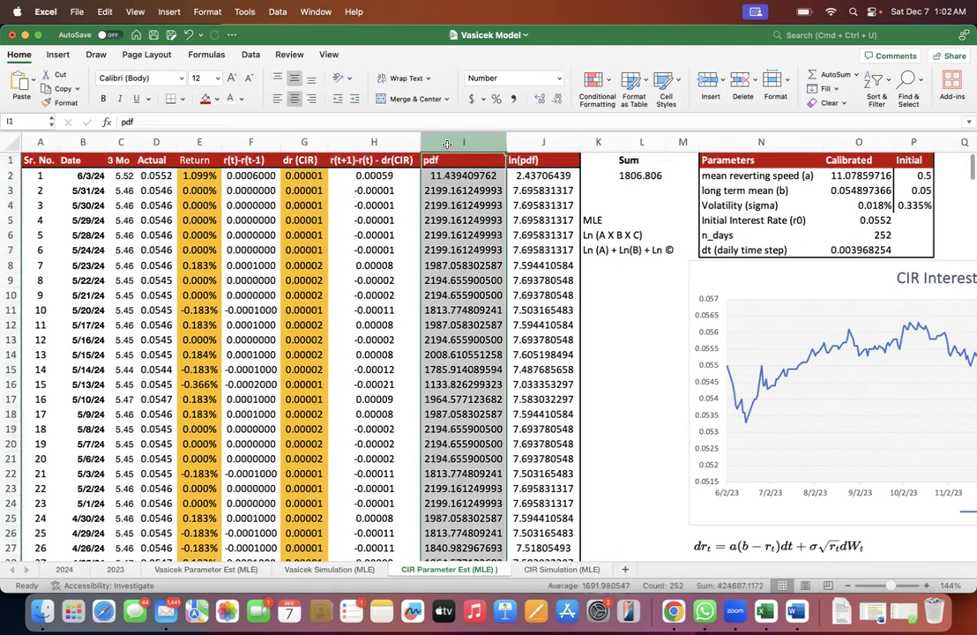
{"action": "left_click", "coordinate": [446, 174]}
{"action": "left_click", "coordinate": [446, 186]}
{"action": "left_click", "coordinate": [446, 187]}
{"action": "left_click", "coordinate": [446, 234]}
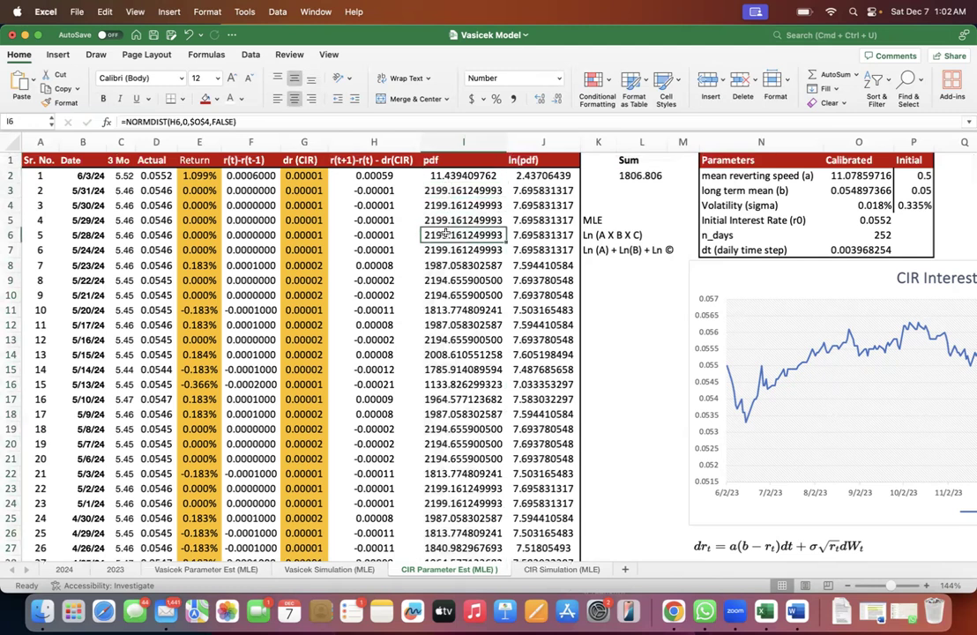
{"action": "left_click_drag", "start_coordinate": [446, 175], "coordinate": [453, 345]}
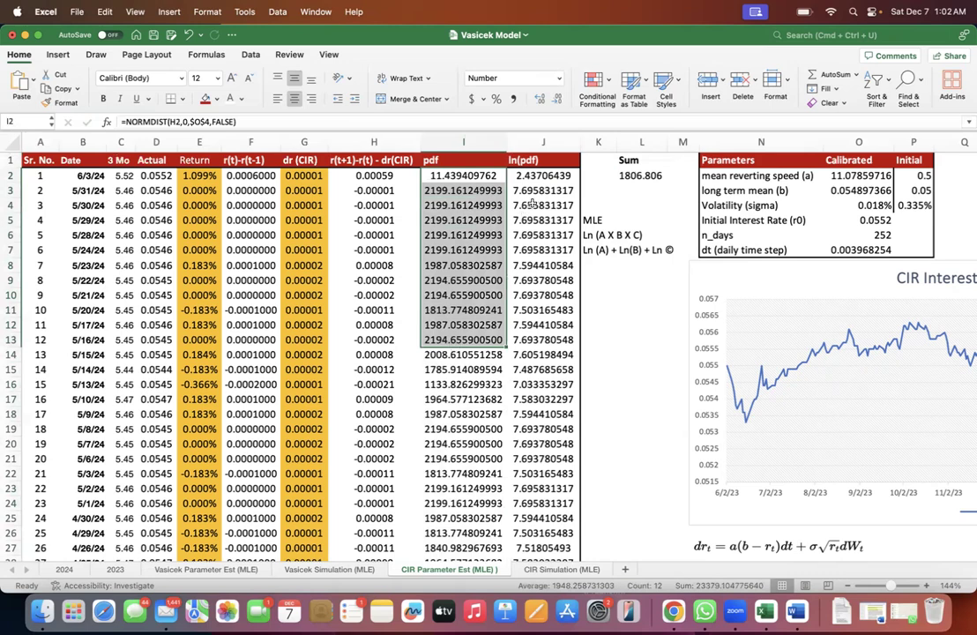
- Go through the ln(pdf) values in column J, from J2 downward
{"action": "left_click", "coordinate": [538, 177]}
{"action": "left_click", "coordinate": [537, 192]}
{"action": "left_click", "coordinate": [539, 208]}
{"action": "left_click", "coordinate": [540, 222]}
{"action": "left_click", "coordinate": [541, 237]}
{"action": "left_click", "coordinate": [542, 267]}
{"action": "left_click", "coordinate": [542, 311]}
- Check the log-of-product note in K6 against the sum-of-logs note in K7
{"action": "left_click", "coordinate": [597, 234]}
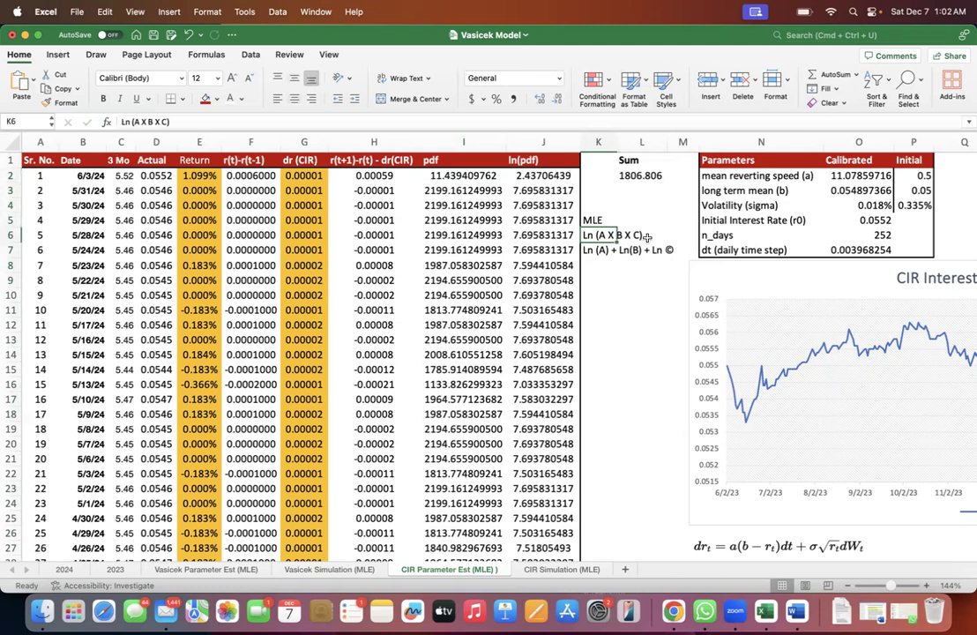
{"action": "left_click", "coordinate": [132, 122]}
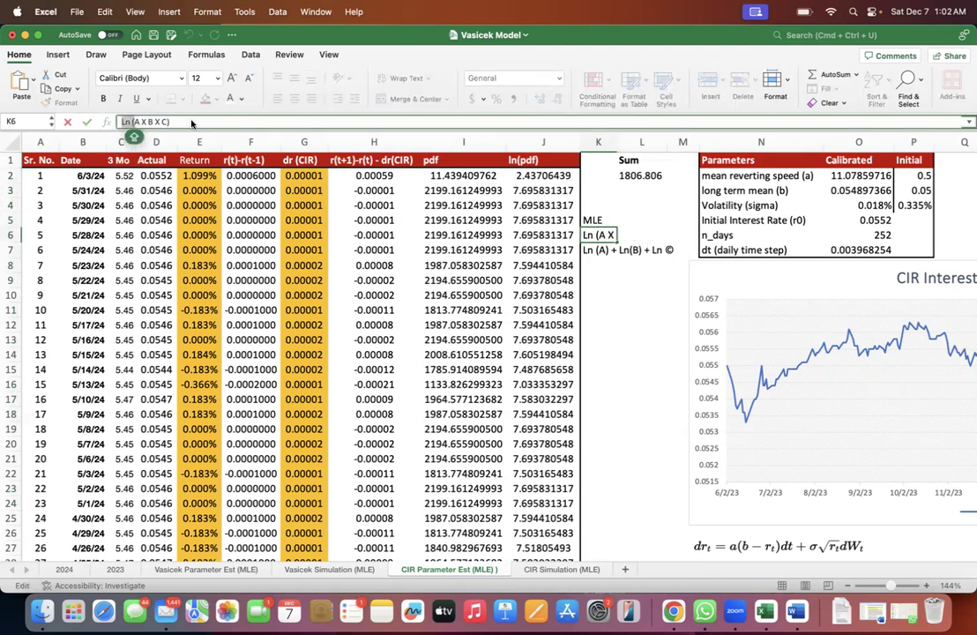
{"action": "key", "text": "Escape"}
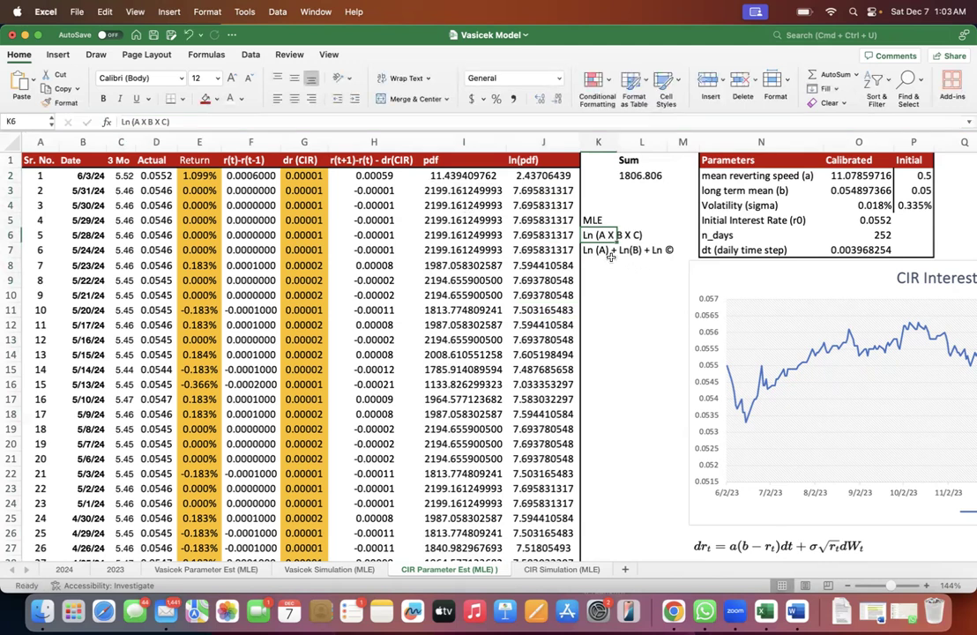
{"action": "left_click", "coordinate": [600, 251]}
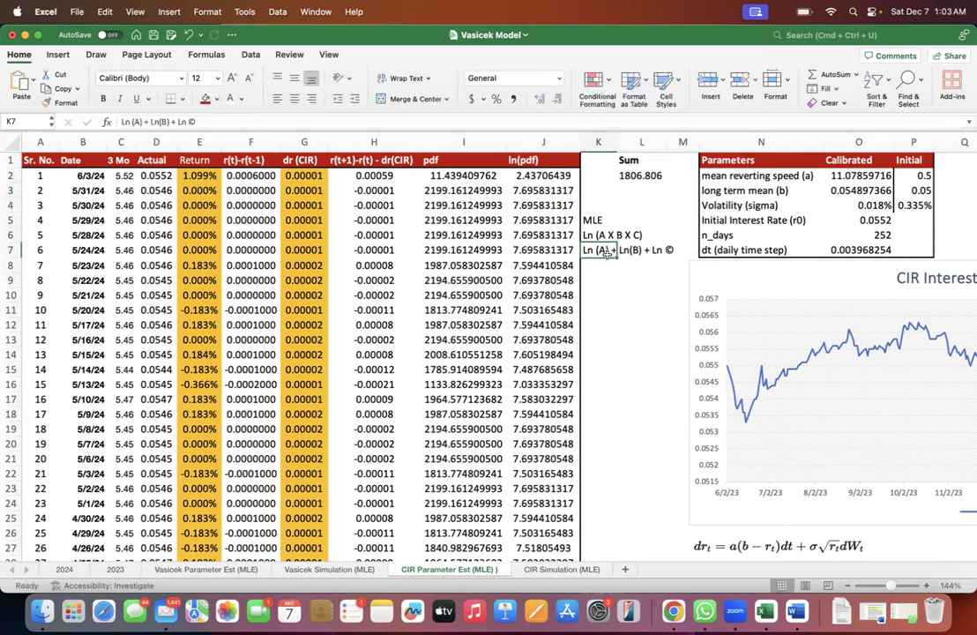
- Clear the two logarithm notes from K6:K8, keeping the MLE label
{"action": "left_click", "coordinate": [609, 264]}
{"action": "left_click_drag", "start_coordinate": [609, 265], "coordinate": [606, 238]}
{"action": "key", "text": "Delete"}
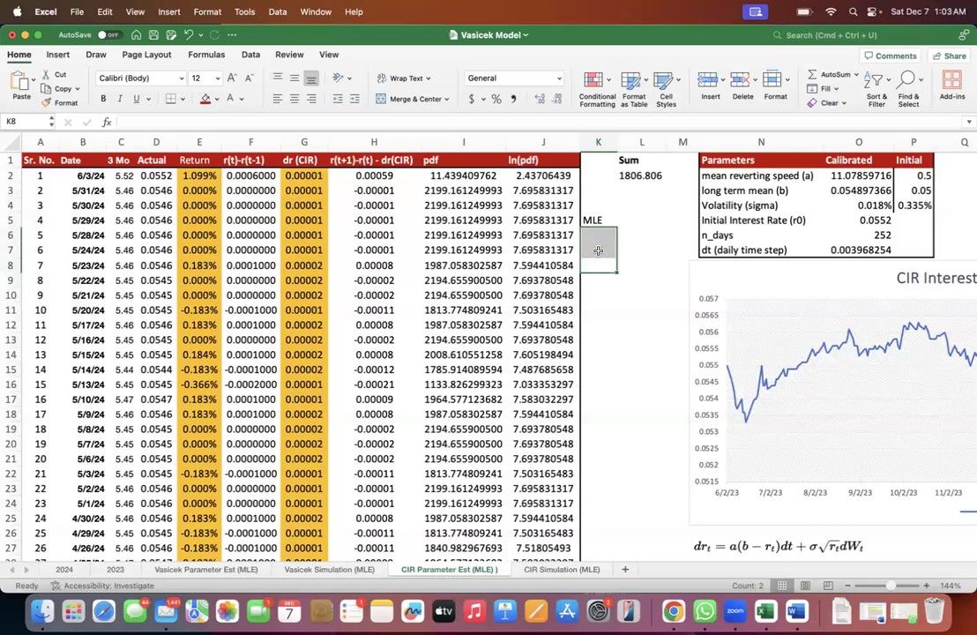
- Examine the ln(pdf) value in J2 and the range summed by the formula in L2
{"action": "left_click", "coordinate": [541, 175]}
{"action": "double_click", "coordinate": [651, 175]}
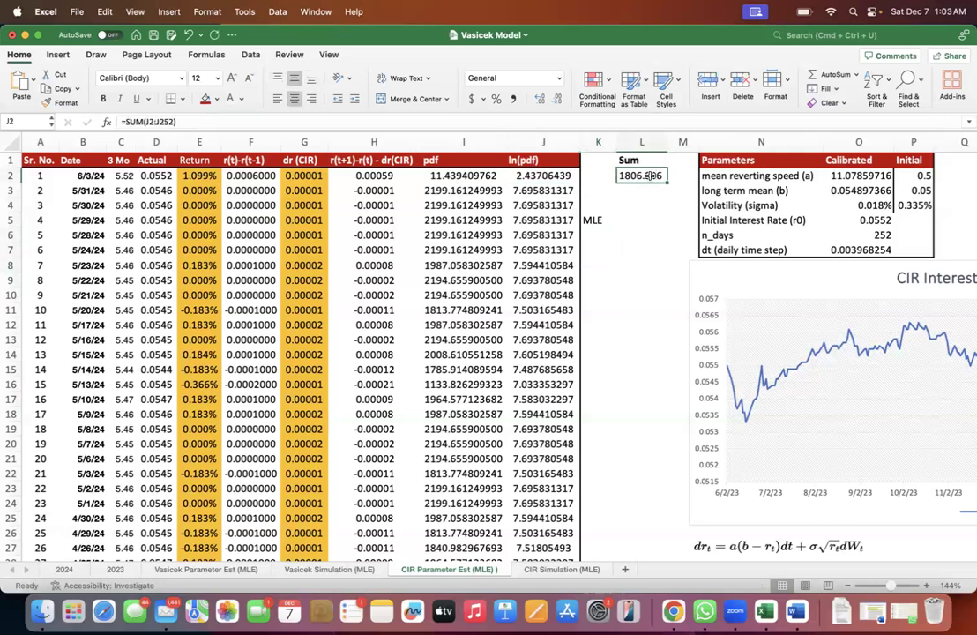
{"action": "key", "text": "Escape"}
{"action": "double_click", "coordinate": [653, 176]}
{"action": "key", "text": "Escape"}
- Compare the pdf values in I2:I16 with their logarithms in J2:J13
{"action": "left_click_drag", "start_coordinate": [423, 175], "coordinate": [423, 385]}
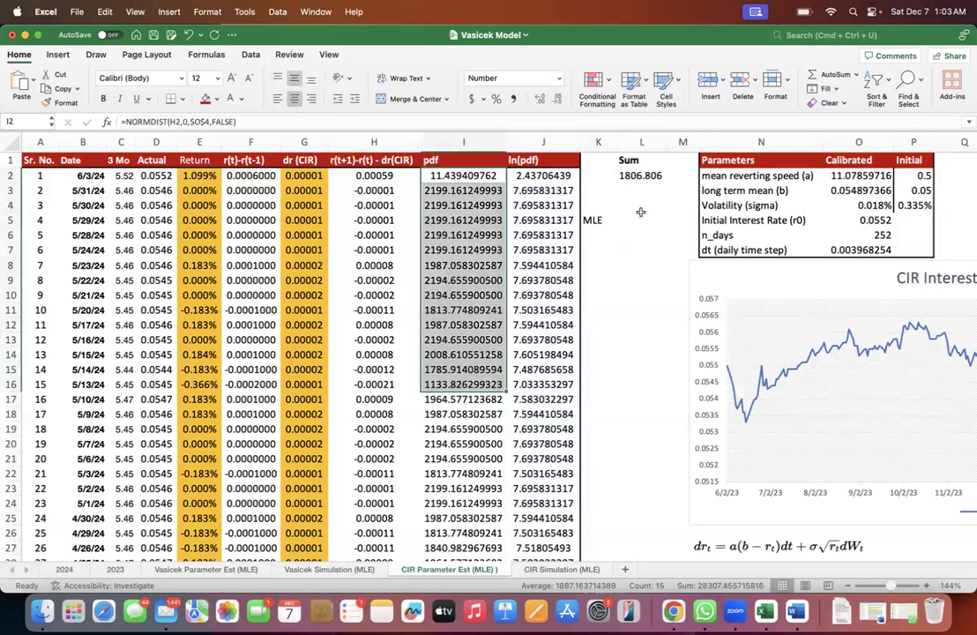
{"action": "left_click", "coordinate": [452, 177]}
{"action": "left_click", "coordinate": [452, 192]}
{"action": "left_click", "coordinate": [453, 207]}
{"action": "left_click", "coordinate": [453, 220]}
{"action": "left_click", "coordinate": [453, 249]}
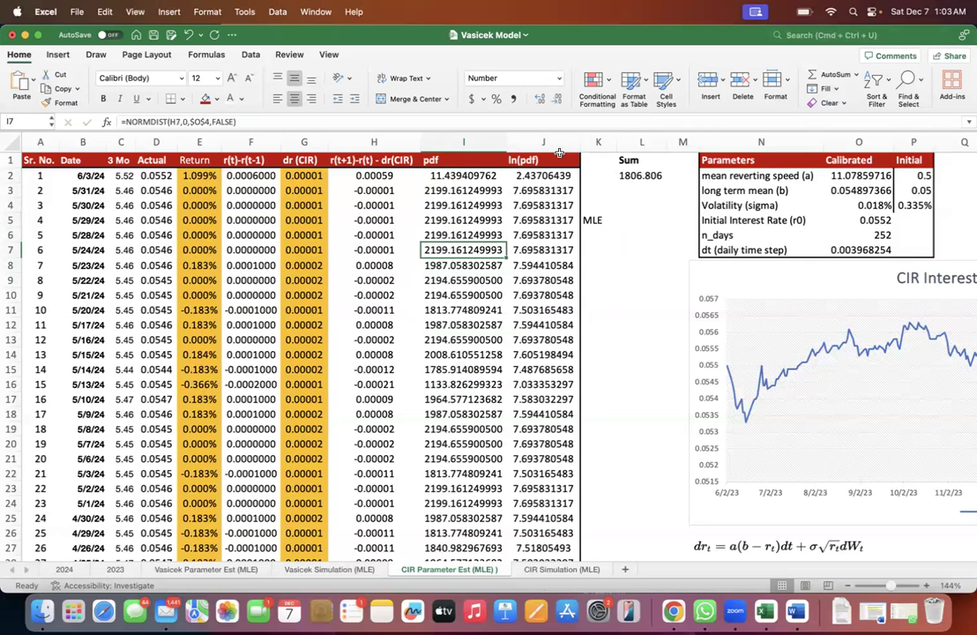
{"action": "double_click", "coordinate": [543, 176]}
{"action": "left_click_drag", "start_coordinate": [543, 176], "coordinate": [550, 342]}
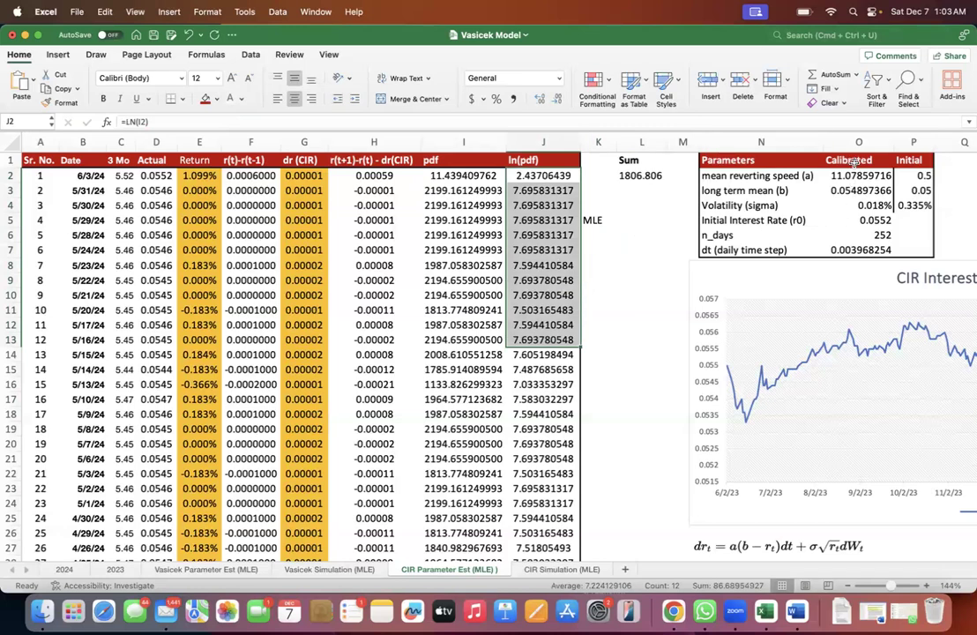
- Review the calibrated values in the Parameters table and the log-likelihood sum in L2
{"action": "left_click_drag", "start_coordinate": [847, 162], "coordinate": [857, 206]}
{"action": "left_click", "coordinate": [761, 250], "text": "shift"}
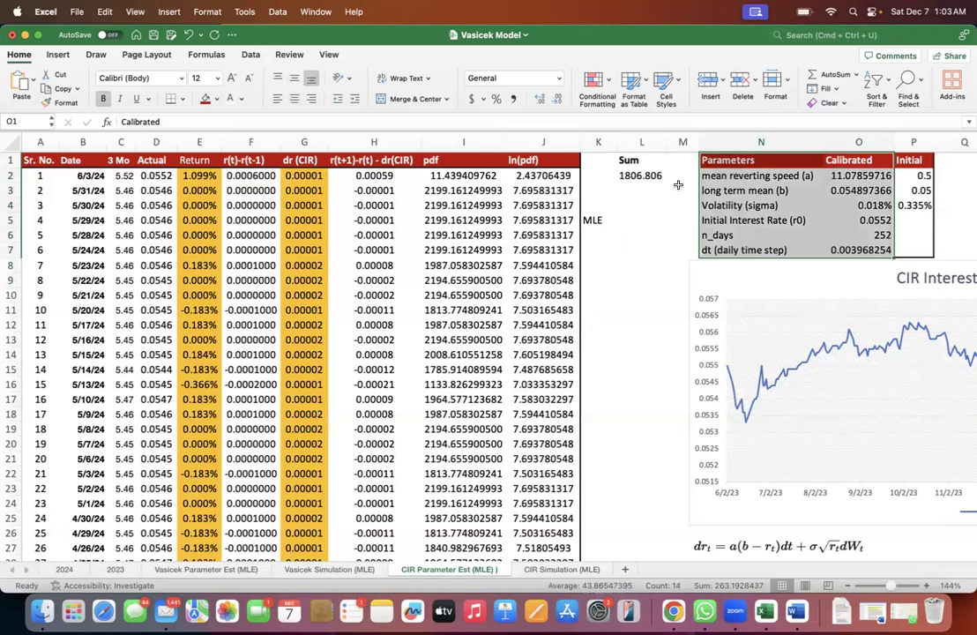
{"action": "left_click", "coordinate": [637, 176]}
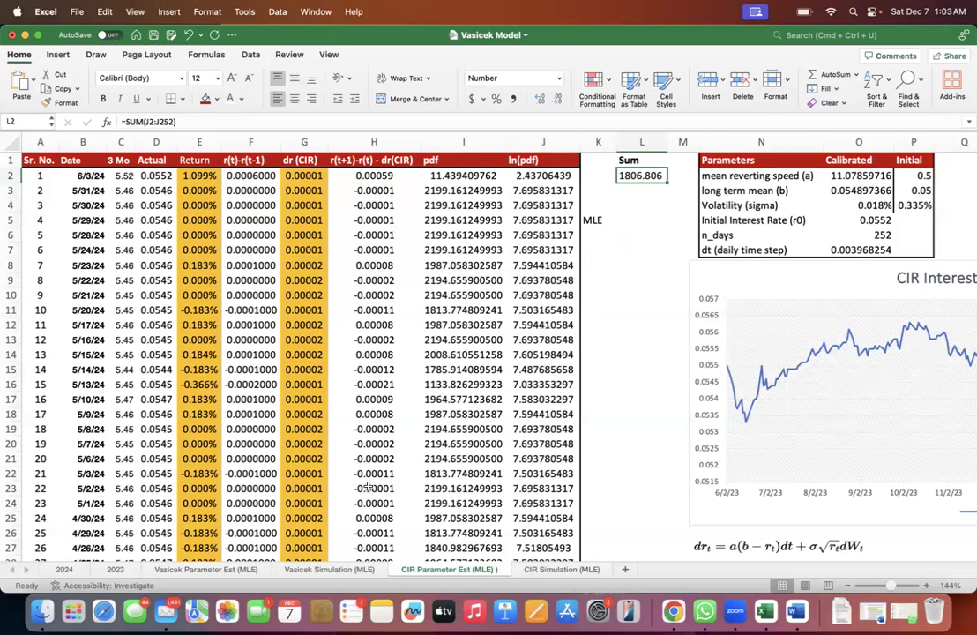
- On the CIR Simulation (MLE) sheet, check the calibrated parameters in B1:B3 and the day 0 rates for the first five simulations
{"action": "left_click", "coordinate": [561, 569]}
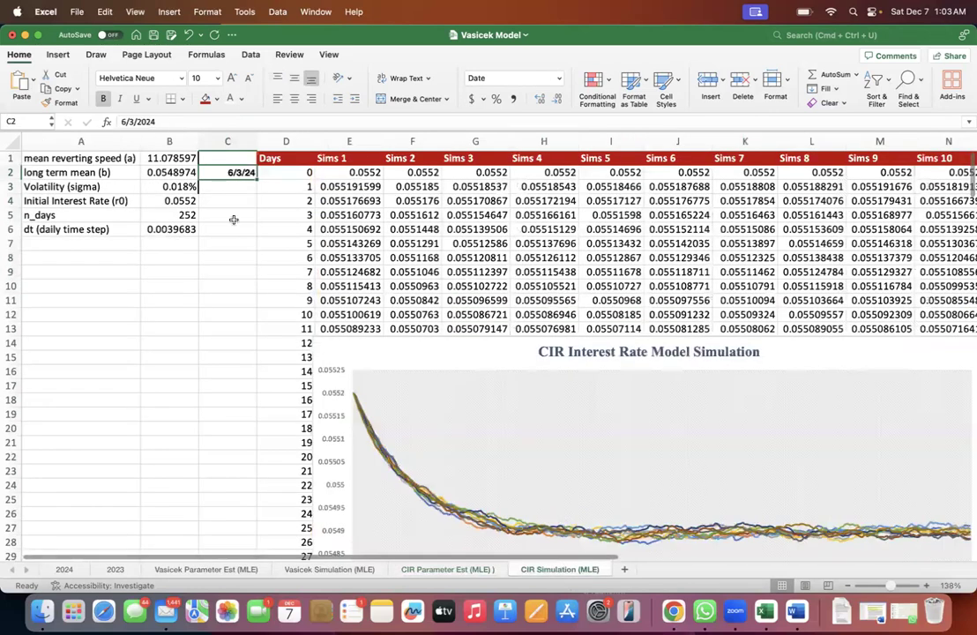
{"action": "left_click_drag", "start_coordinate": [169, 159], "coordinate": [178, 186]}
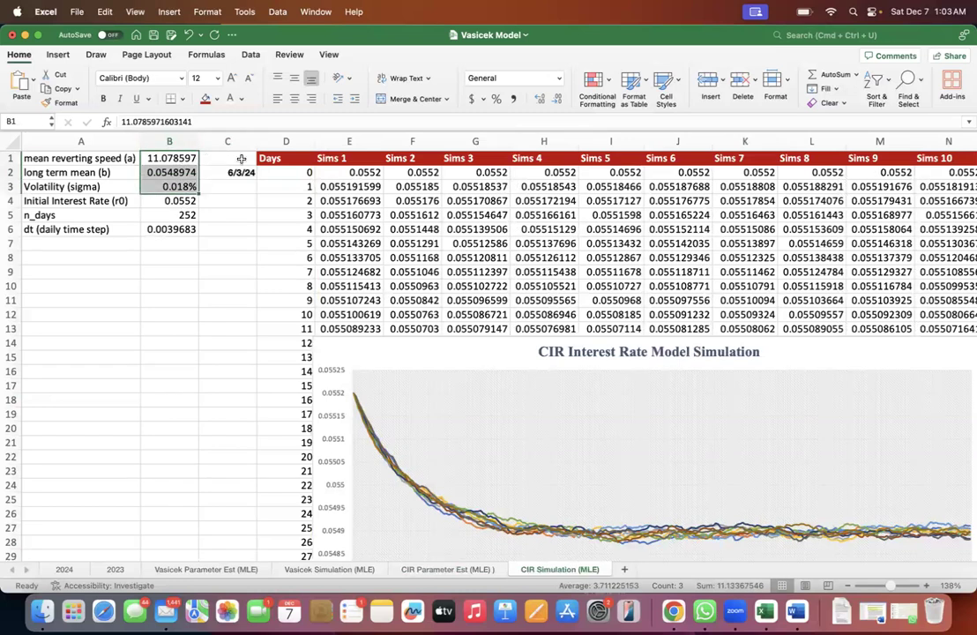
{"action": "left_click_drag", "start_coordinate": [308, 172], "coordinate": [617, 172]}
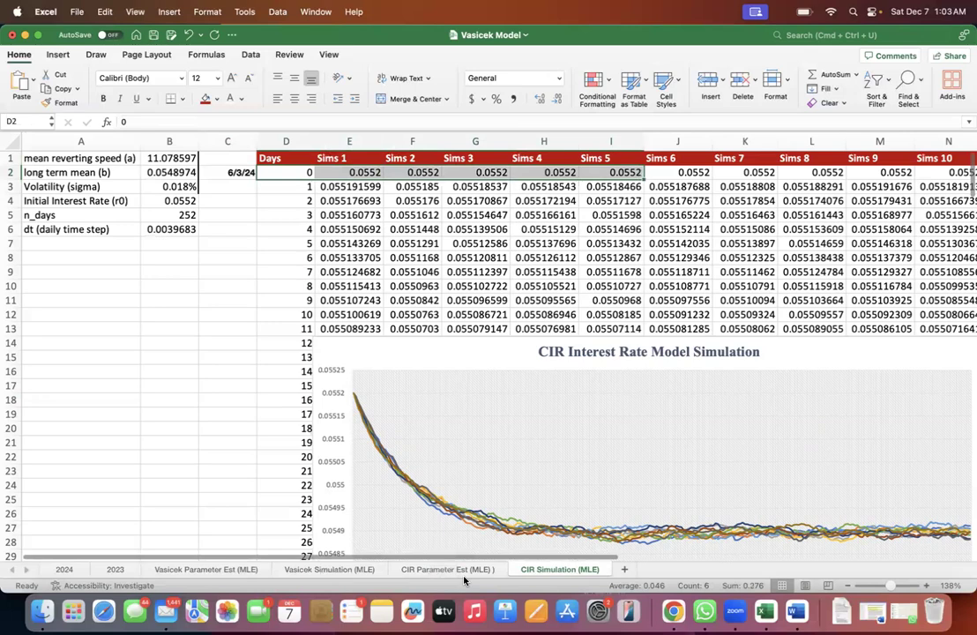
- On the CIR Parameter Est (MLE) sheet, trace the 6/3/24 starting rate through C2 and the formula in D2
{"action": "left_click", "coordinate": [447, 570]}
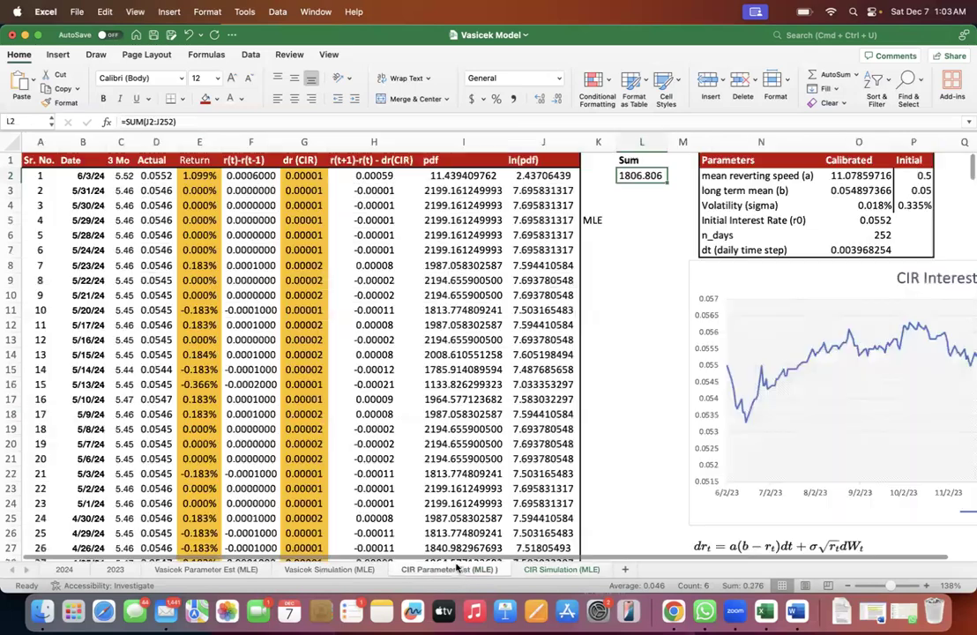
{"action": "left_click", "coordinate": [114, 175]}
{"action": "key", "text": "Right"}
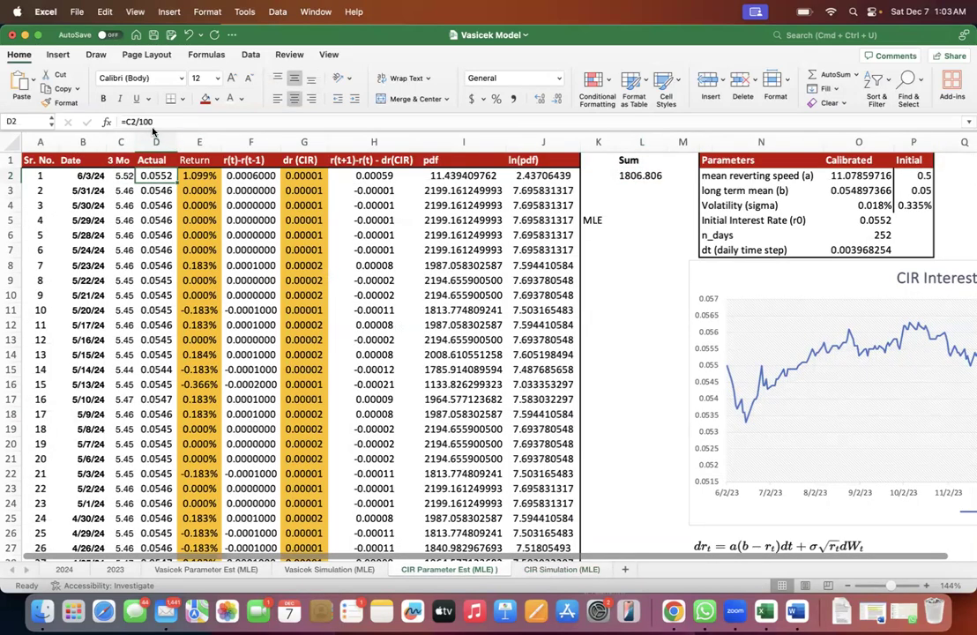
{"action": "left_click", "coordinate": [114, 175]}
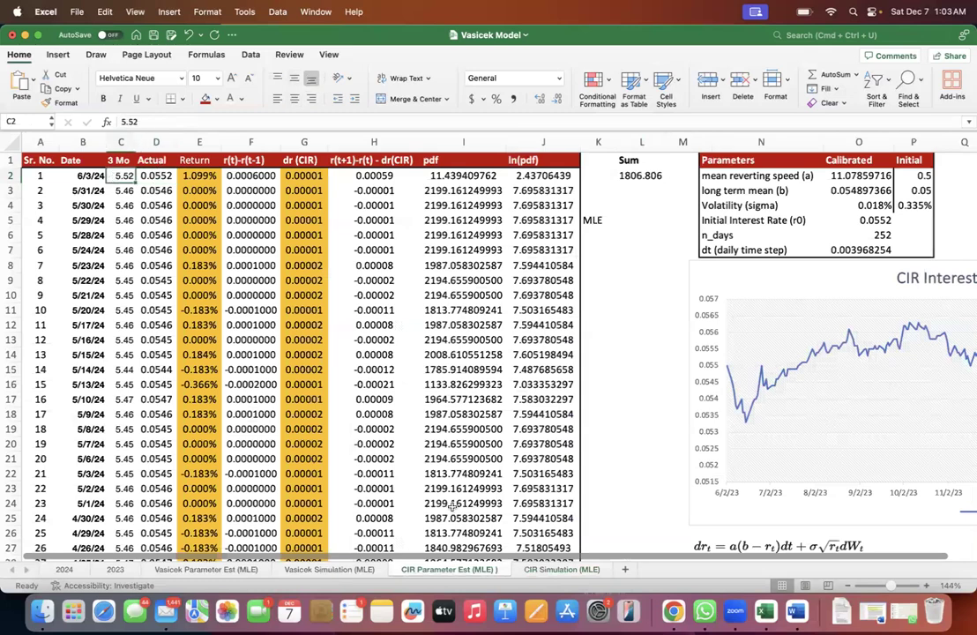
- Return to the CIR Simulation (MLE) sheet and check the day 0 rate reference in E2 across all ten simulations
{"action": "left_click", "coordinate": [535, 571]}
{"action": "left_click", "coordinate": [353, 174]}
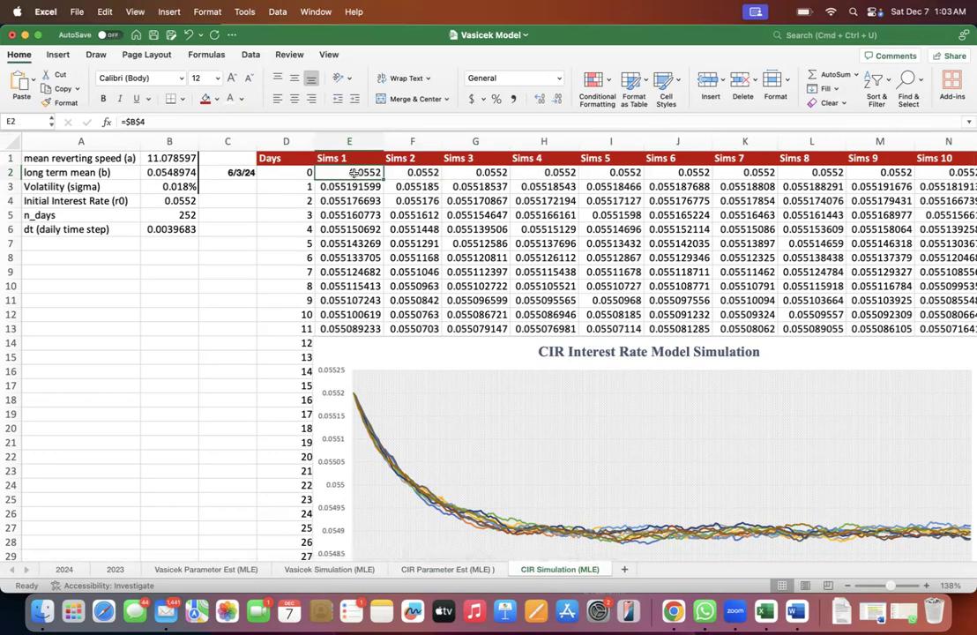
{"action": "scroll", "coordinate": [353, 174], "scroll_direction": "right", "scroll_amount": 3}
{"action": "key", "text": "Left"}
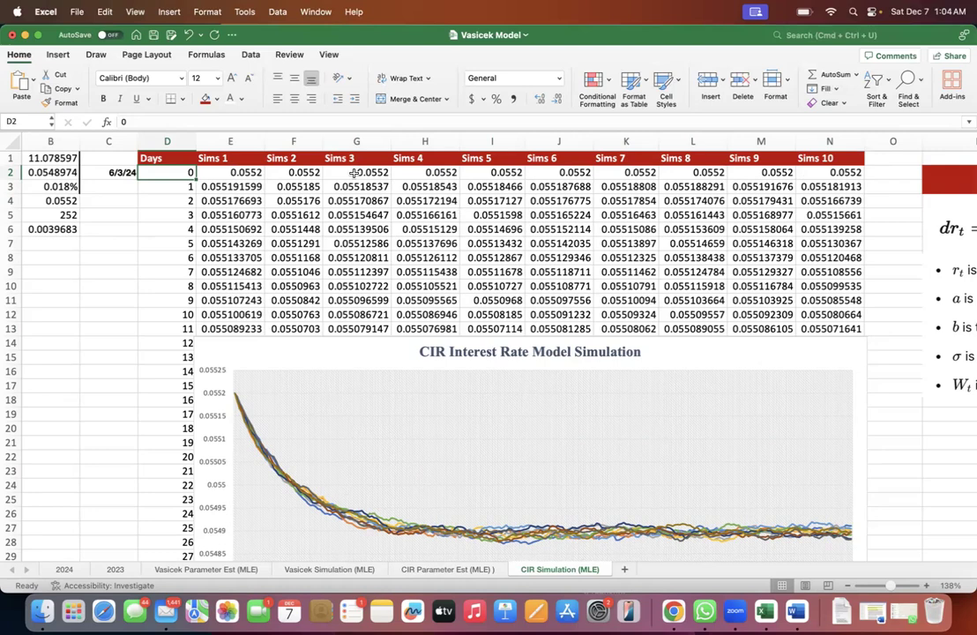
{"action": "scroll", "coordinate": [355, 173], "scroll_direction": "left", "scroll_amount": 3}
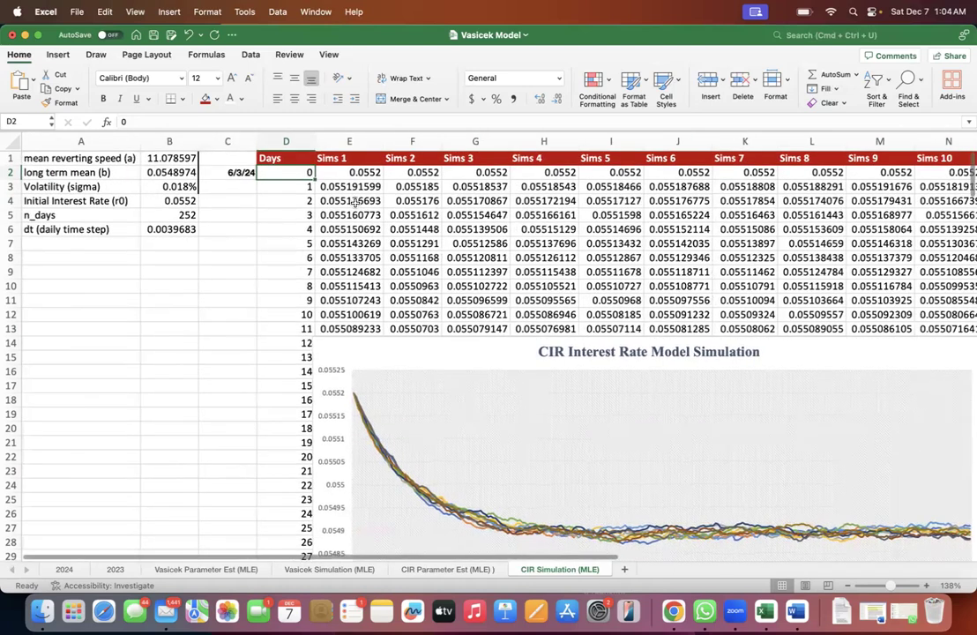
- Inspect the Sims 1 day 1 formula in E3 and compare it with the CIR Interest Rate Model equation beside the simulations
{"action": "left_click", "coordinate": [351, 187]}
{"action": "double_click", "coordinate": [350, 187]}
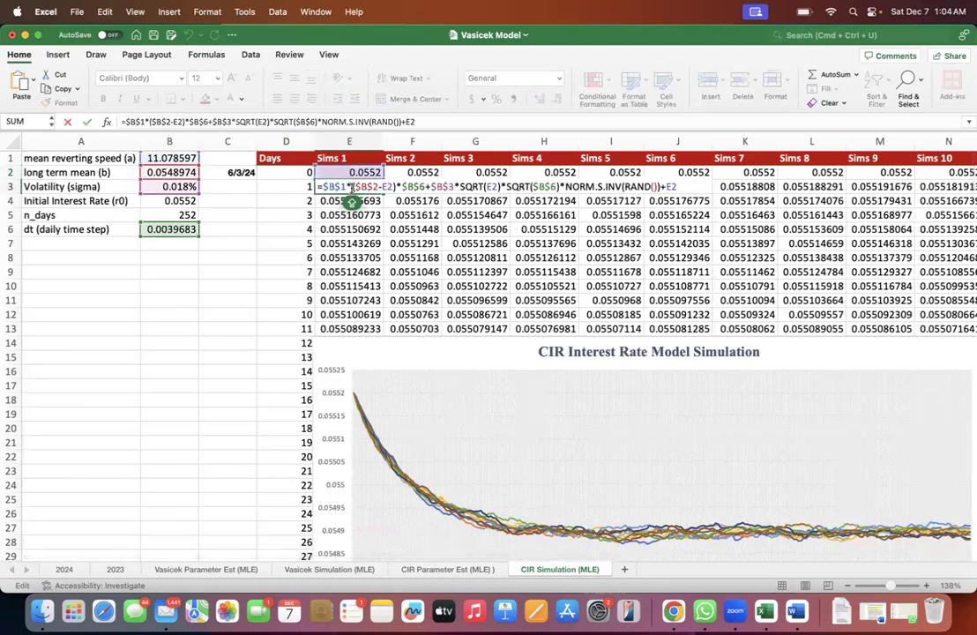
{"action": "scroll", "coordinate": [414, 260], "scroll_direction": "right", "scroll_amount": 3}
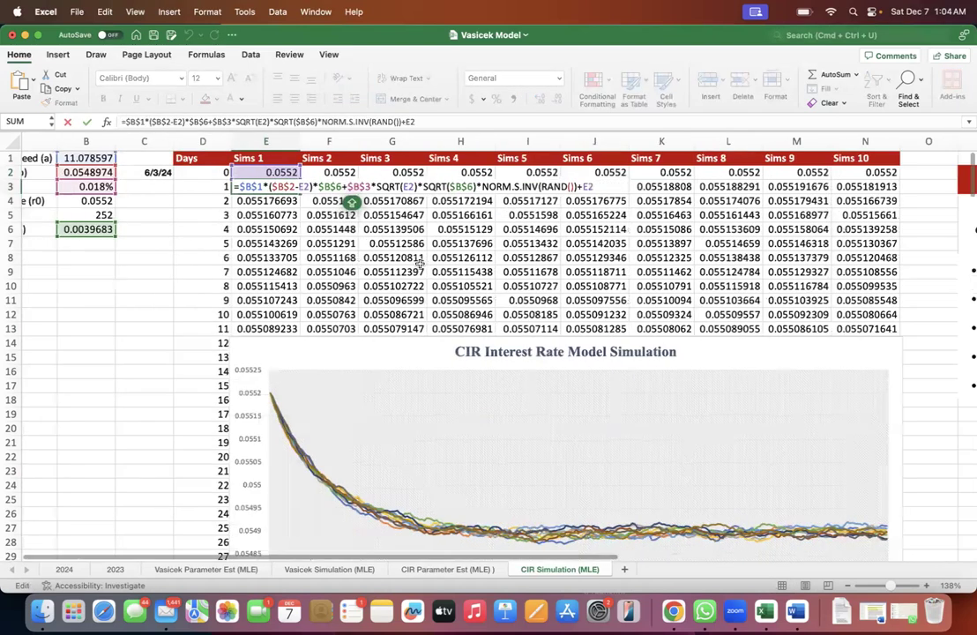
{"action": "scroll", "coordinate": [420, 263], "scroll_direction": "right", "scroll_amount": 2}
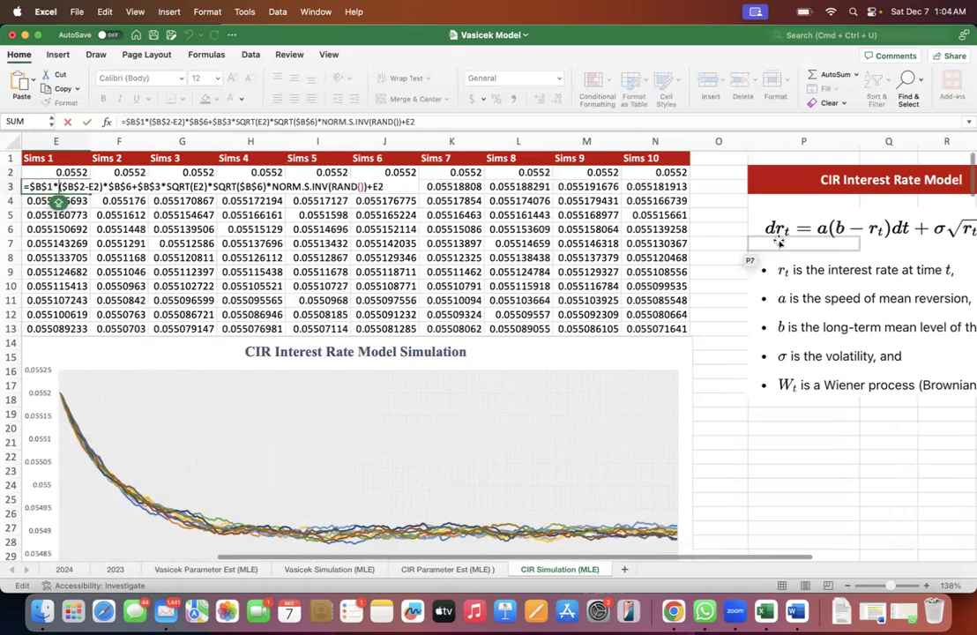
{"action": "left_click", "coordinate": [780, 244]}
{"action": "key", "text": "Escape"}
{"action": "scroll", "coordinate": [674, 212], "scroll_direction": "right", "scroll_amount": 1}
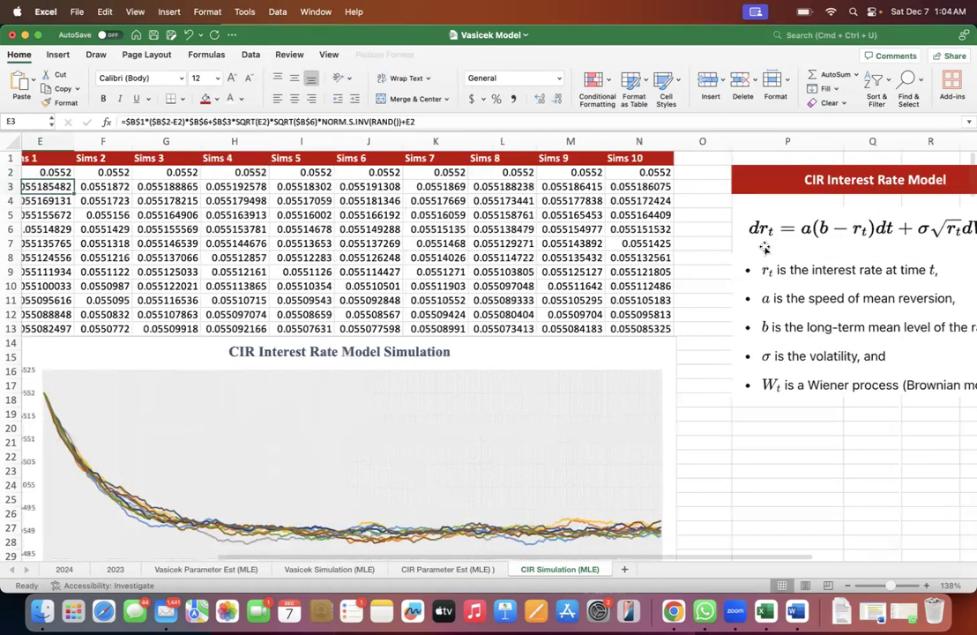
{"action": "scroll", "coordinate": [639, 270], "scroll_direction": "right", "scroll_amount": 1}
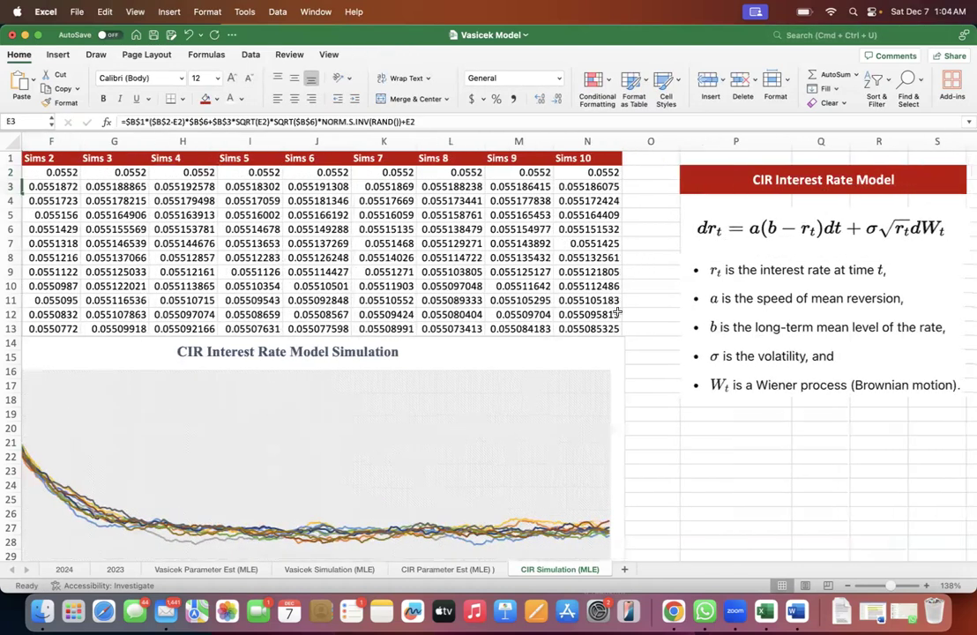
- Examine the Sims 1 day 1 formula in E3, separating the rate-change terms from the added prior rate E2
{"action": "scroll", "coordinate": [618, 313], "scroll_direction": "left", "scroll_amount": 3}
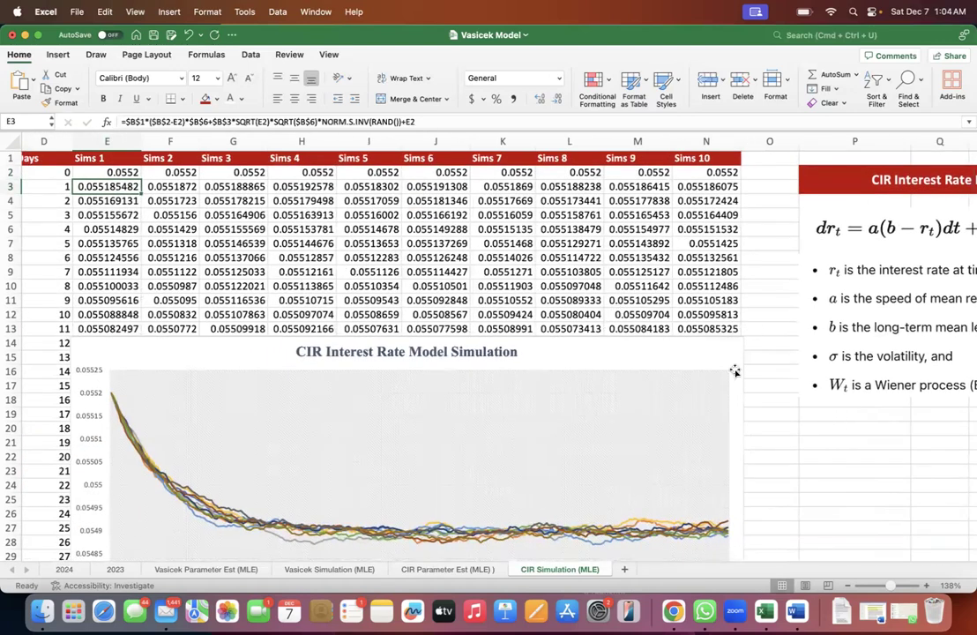
{"action": "scroll", "coordinate": [164, 187], "scroll_direction": "left", "scroll_amount": 2}
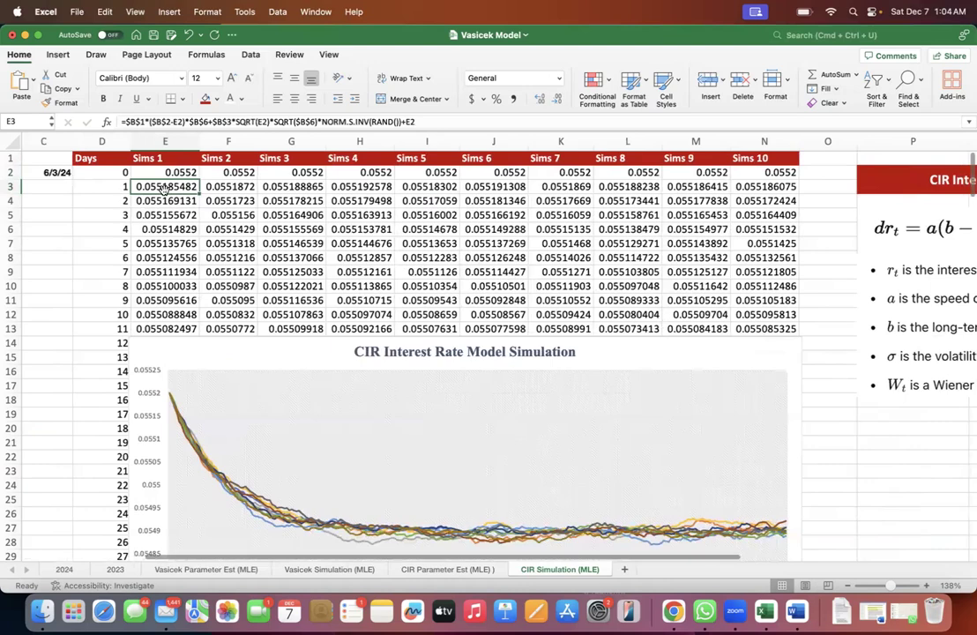
{"action": "double_click", "coordinate": [163, 188]}
{"action": "scroll", "coordinate": [164, 188], "scroll_direction": "left", "scroll_amount": 4}
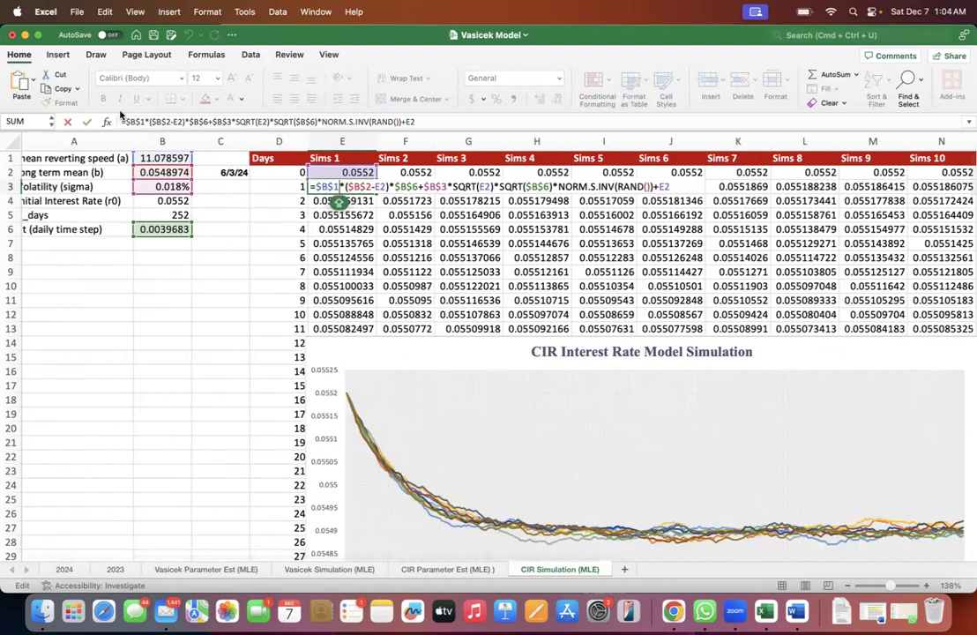
{"action": "left_click_drag", "start_coordinate": [123, 119], "coordinate": [399, 123]}
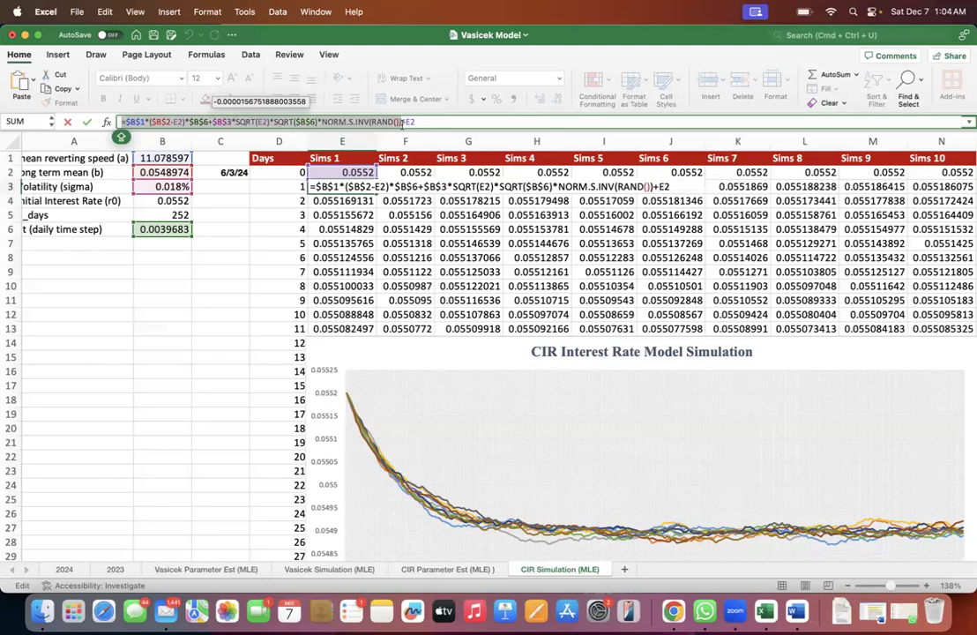
{"action": "left_click", "coordinate": [412, 122]}
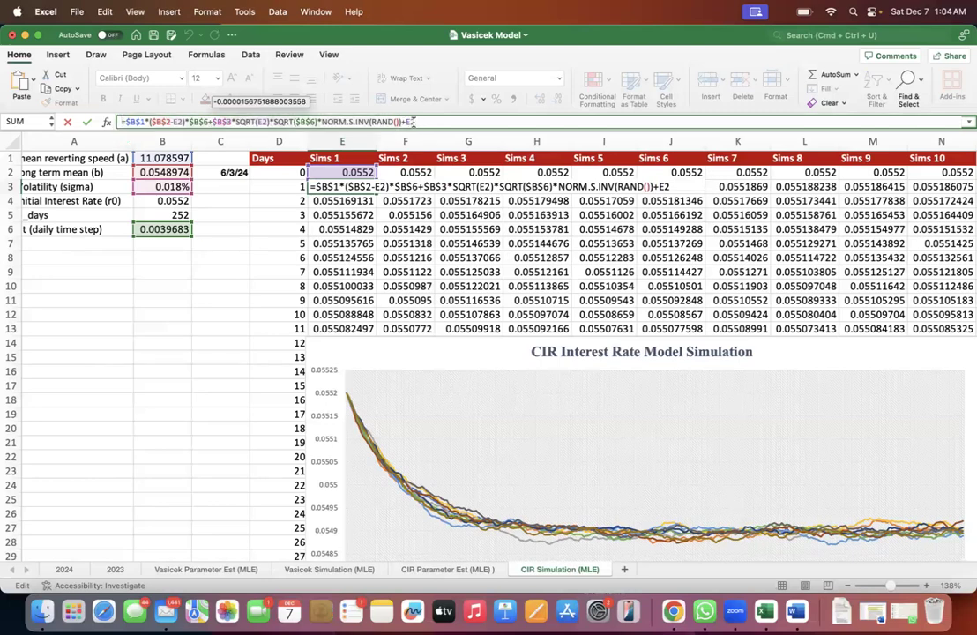
{"action": "left_click_drag", "start_coordinate": [425, 123], "coordinate": [134, 121]}
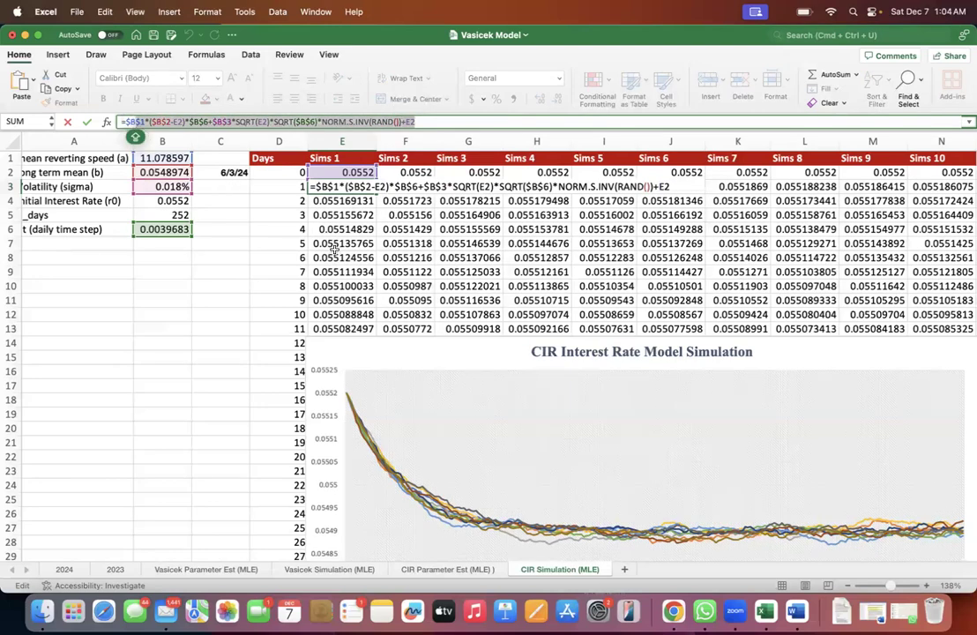
{"action": "key", "text": "Escape"}
- Examine the dr_t term in the CIR Interest Rate Model equation picture
{"action": "scroll", "coordinate": [379, 300], "scroll_direction": "right", "scroll_amount": 3}
{"action": "scroll", "coordinate": [379, 299], "scroll_direction": "right", "scroll_amount": 6}
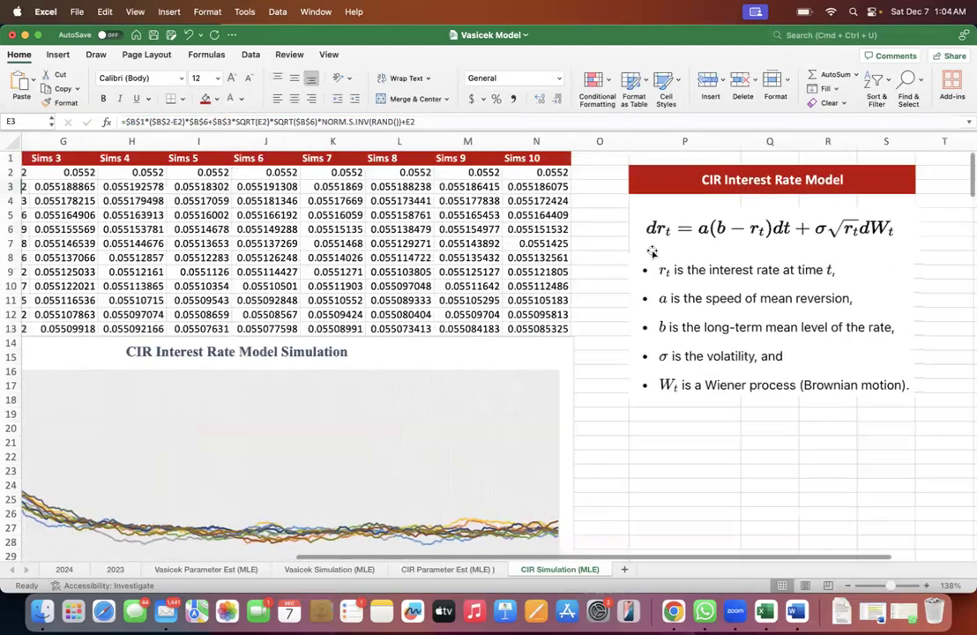
{"action": "left_click", "coordinate": [665, 238]}
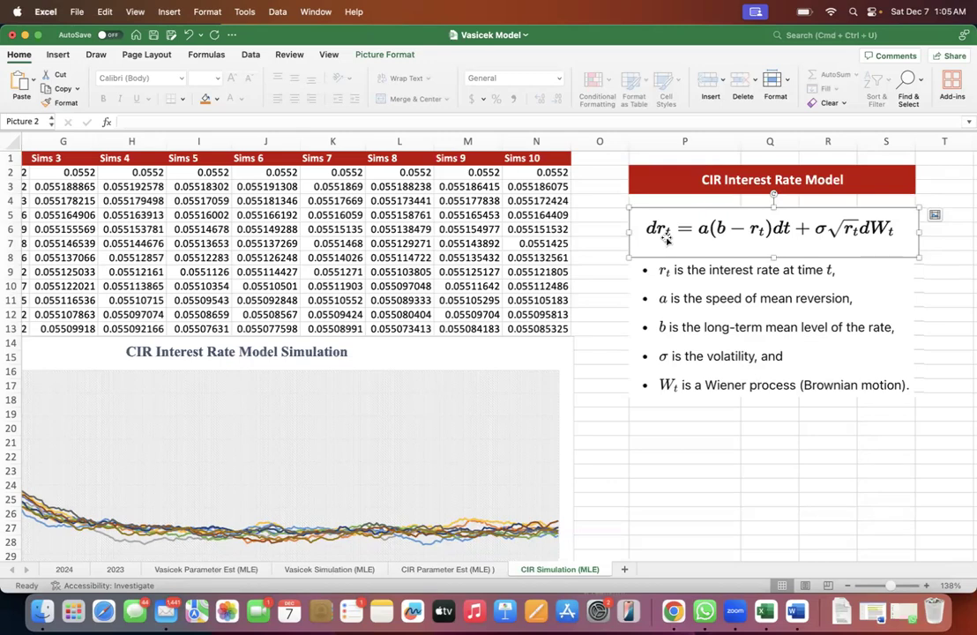
- Compare the Sims 1 rates for day 0 and day 1 in rows 2 and 3, with the formula in E3
{"action": "scroll", "coordinate": [667, 238], "scroll_direction": "left", "scroll_amount": 5}
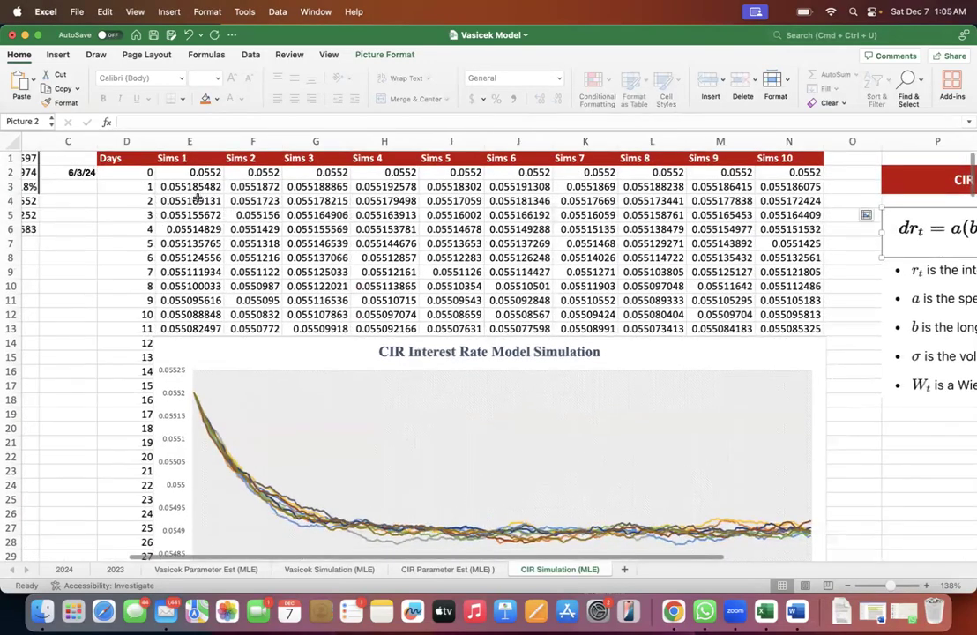
{"action": "left_click", "coordinate": [190, 186]}
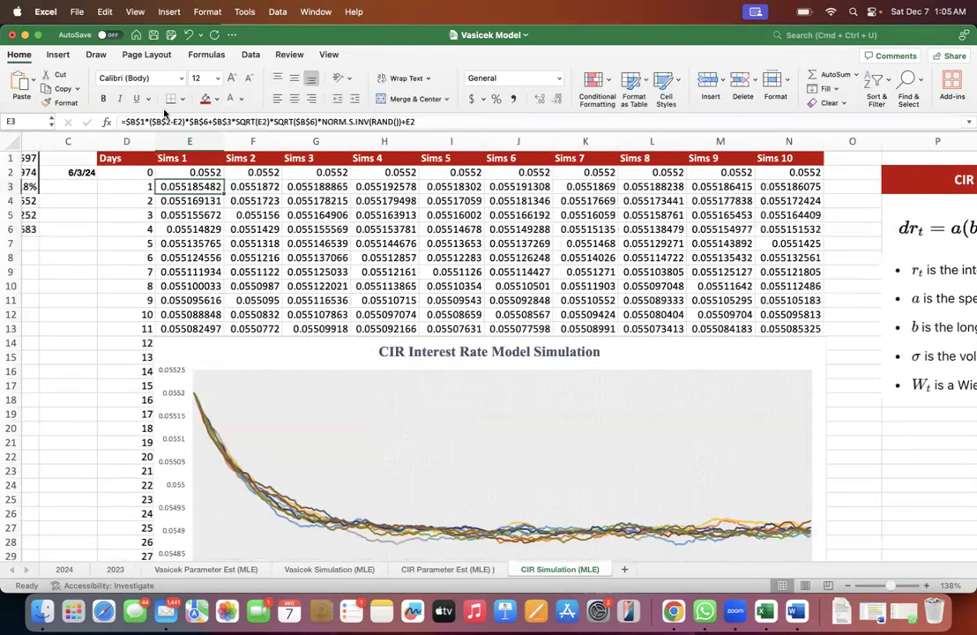
{"action": "scroll", "coordinate": [132, 150], "scroll_direction": "left", "scroll_amount": 3}
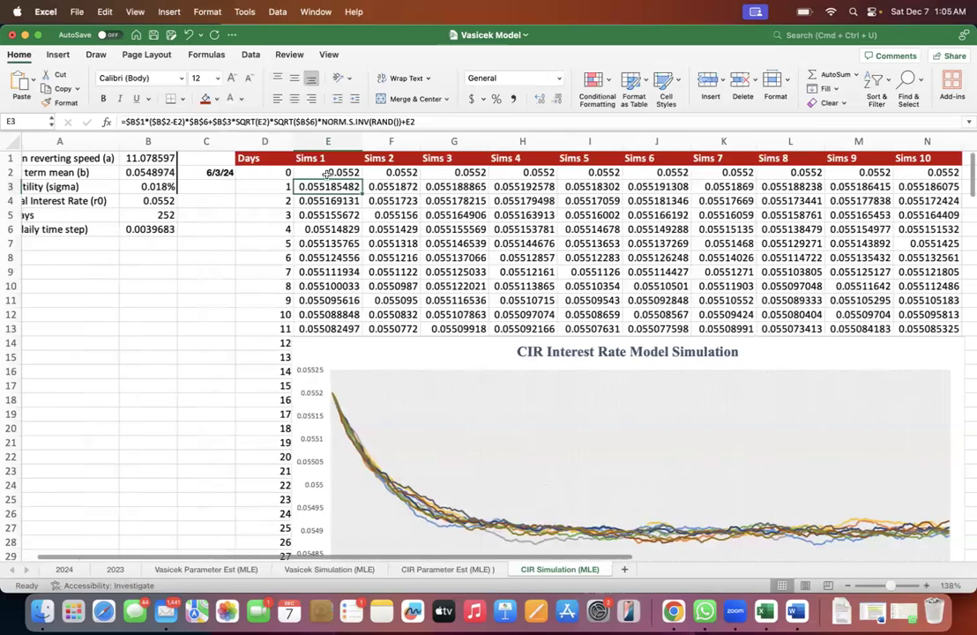
{"action": "left_click", "coordinate": [327, 172]}
{"action": "left_click_drag", "start_coordinate": [274, 172], "coordinate": [313, 170]}
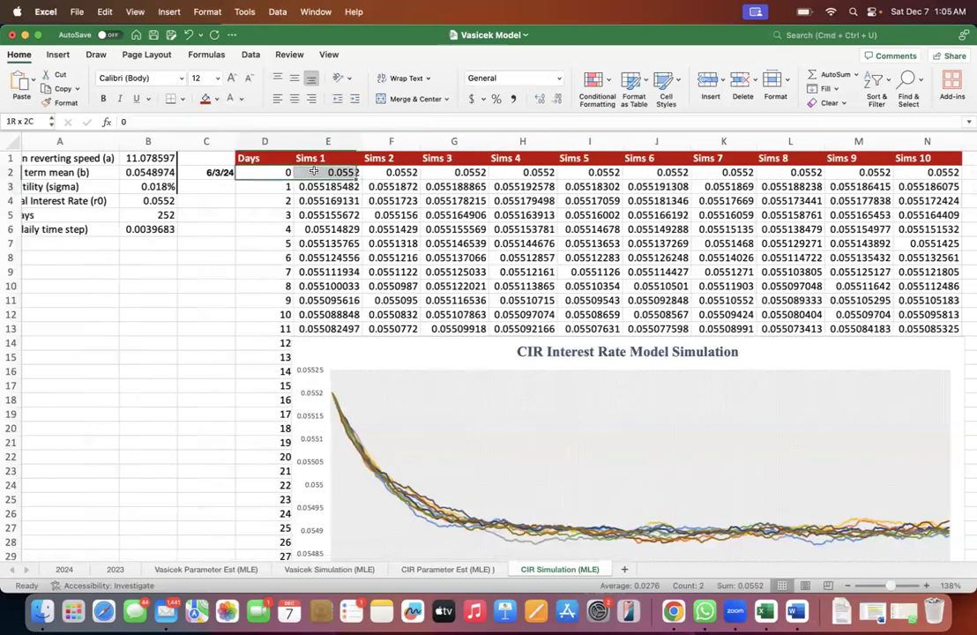
{"action": "left_click", "coordinate": [313, 172]}
{"action": "left_click", "coordinate": [310, 185]}
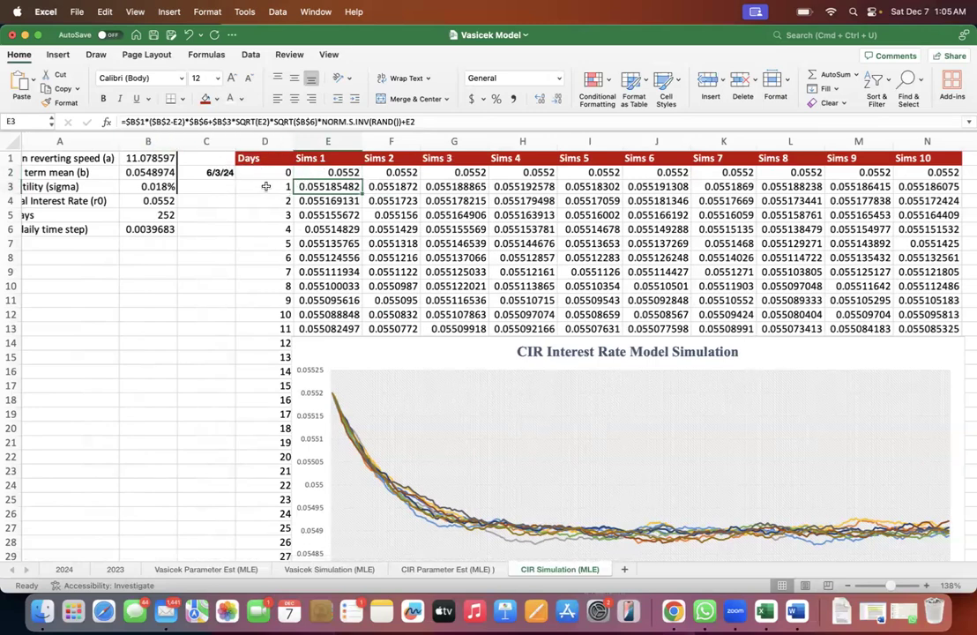
{"action": "left_click", "coordinate": [310, 176]}
{"action": "left_click_drag", "start_coordinate": [269, 187], "coordinate": [302, 187]}
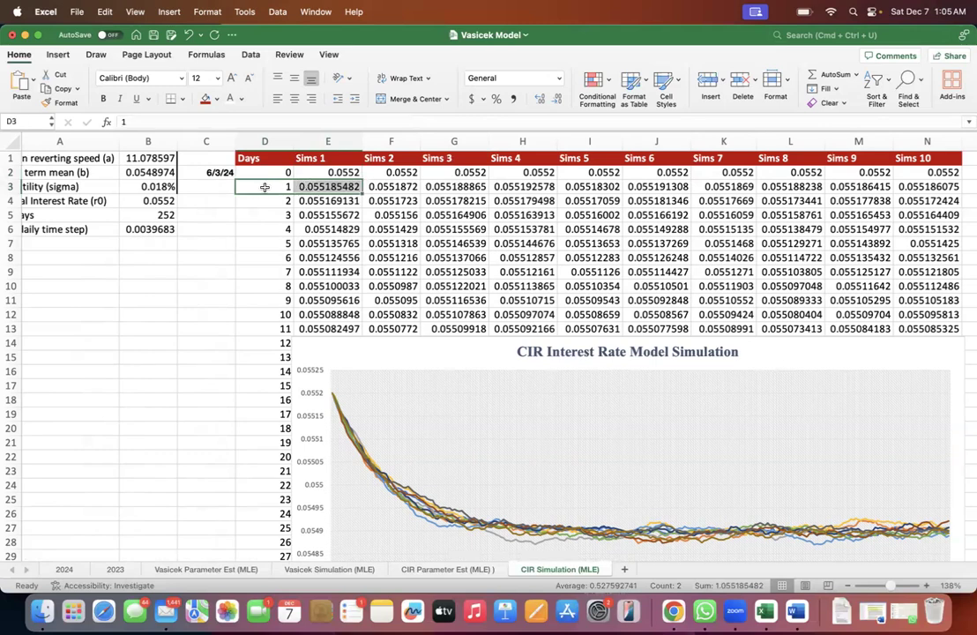
{"action": "scroll", "coordinate": [181, 163], "scroll_direction": "left", "scroll_amount": 2}
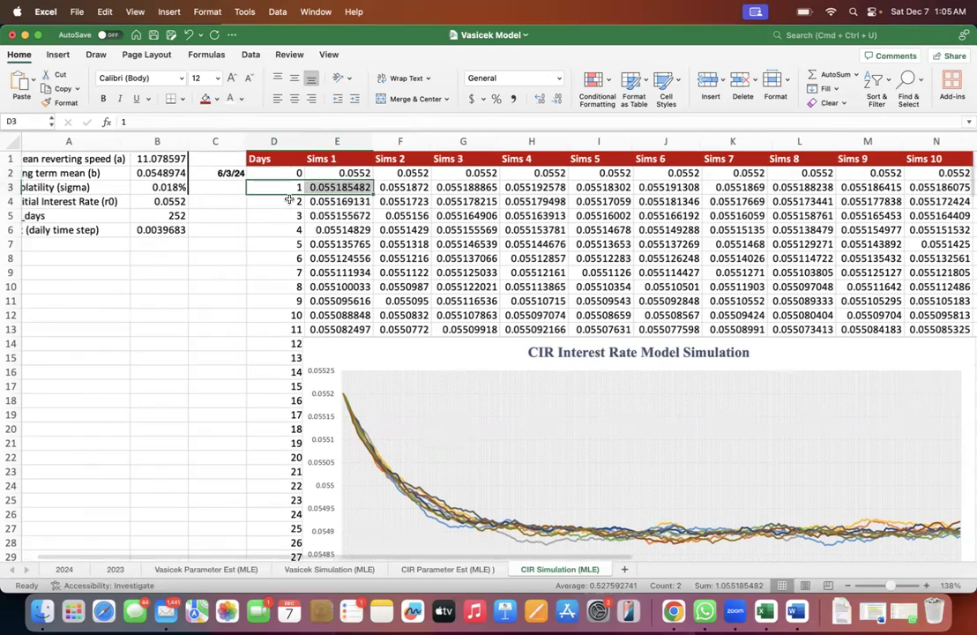
{"action": "left_click", "coordinate": [268, 214]}
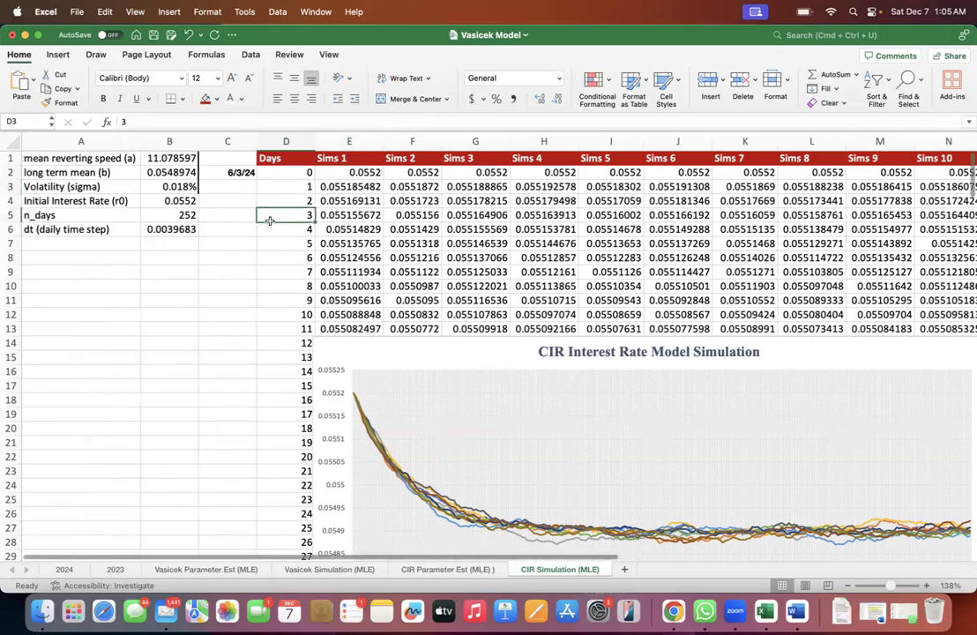
- Check the cell references in the E3 formula against the CIR Interest Rate Model equation
{"action": "double_click", "coordinate": [340, 185]}
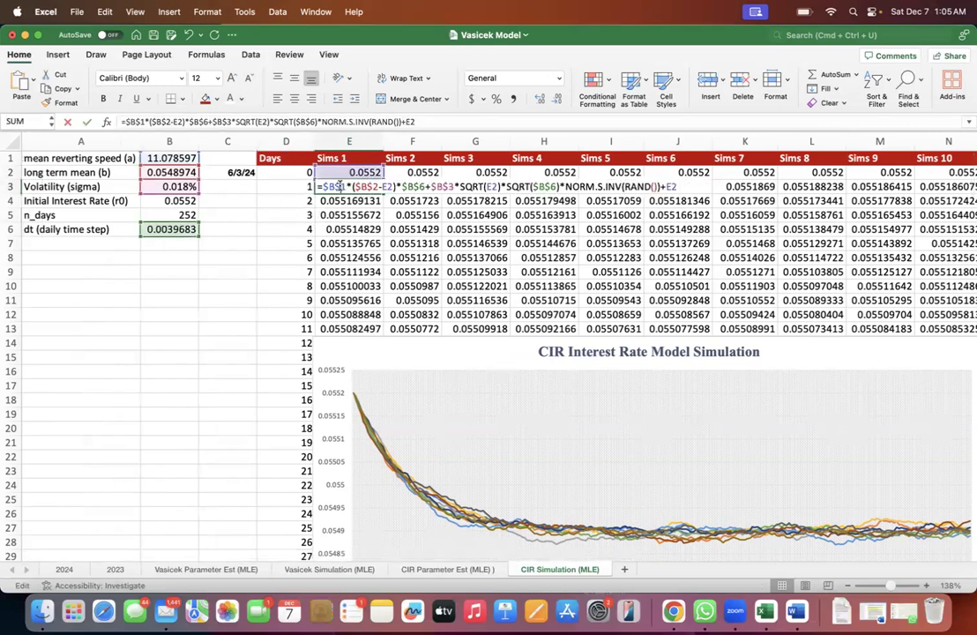
{"action": "key", "text": "Escape"}
{"action": "scroll", "coordinate": [379, 220], "scroll_direction": "right", "scroll_amount": 10}
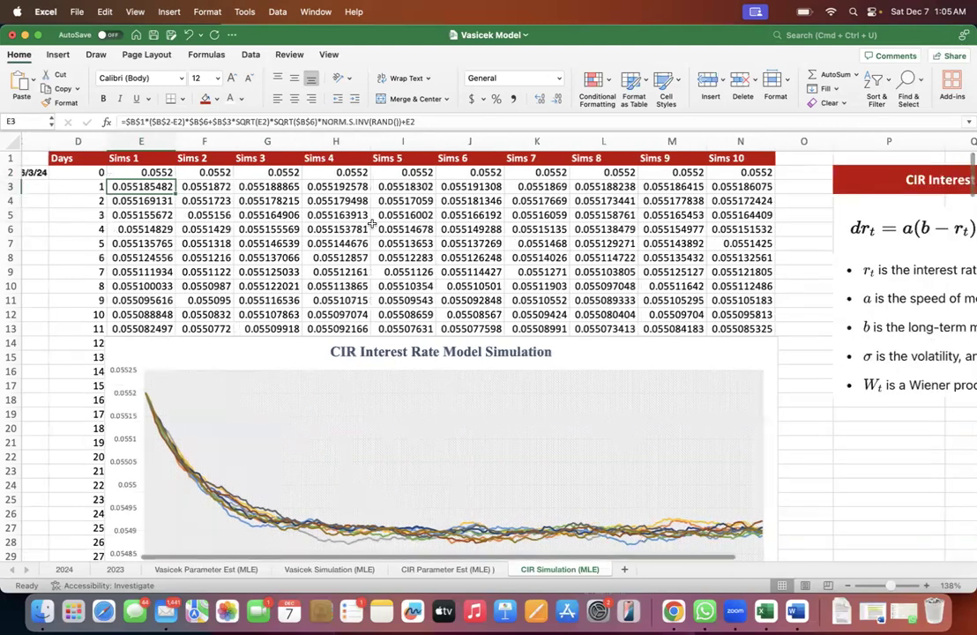
{"action": "left_click", "coordinate": [420, 232]}
{"action": "scroll", "coordinate": [323, 265], "scroll_direction": "left", "scroll_amount": 10}
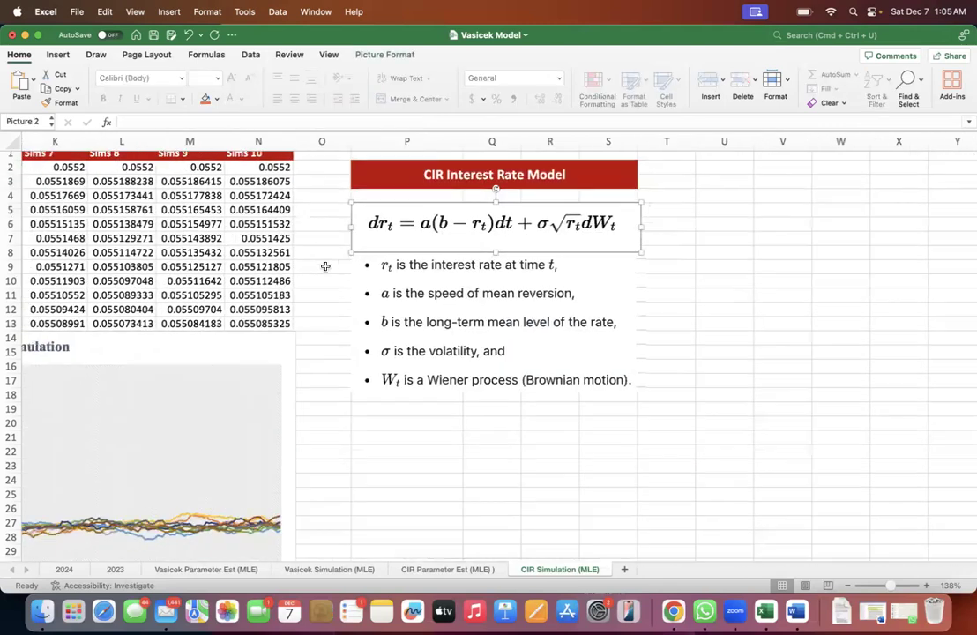
{"action": "scroll", "coordinate": [300, 230], "scroll_direction": "left", "scroll_amount": 2}
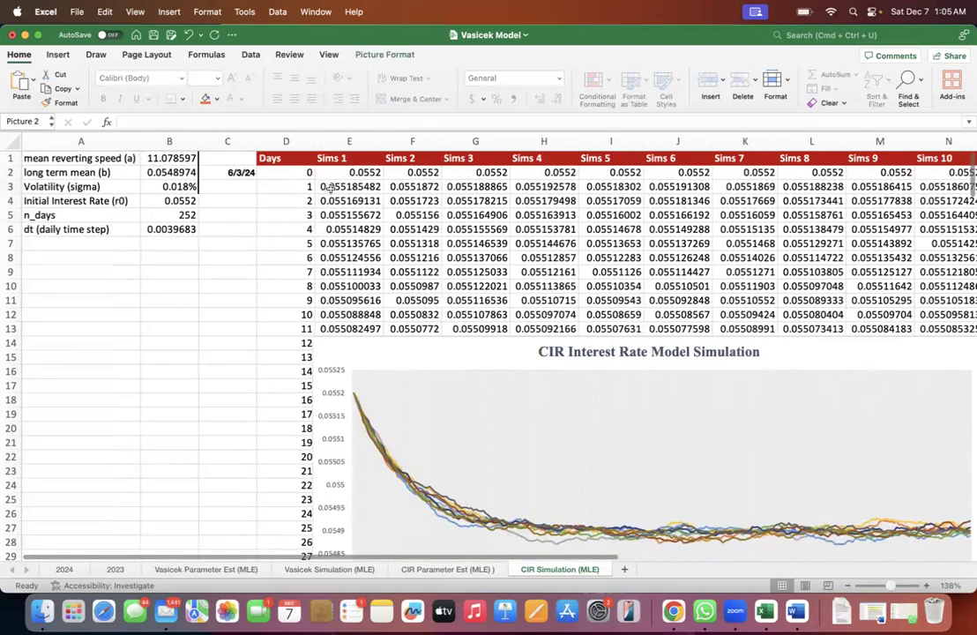
- Trace the E3 formula term by term through $B$1, $B$2, E2, $B$6, $B$3 and SQRT(E2) to the parameter cells
{"action": "left_click", "coordinate": [349, 186]}
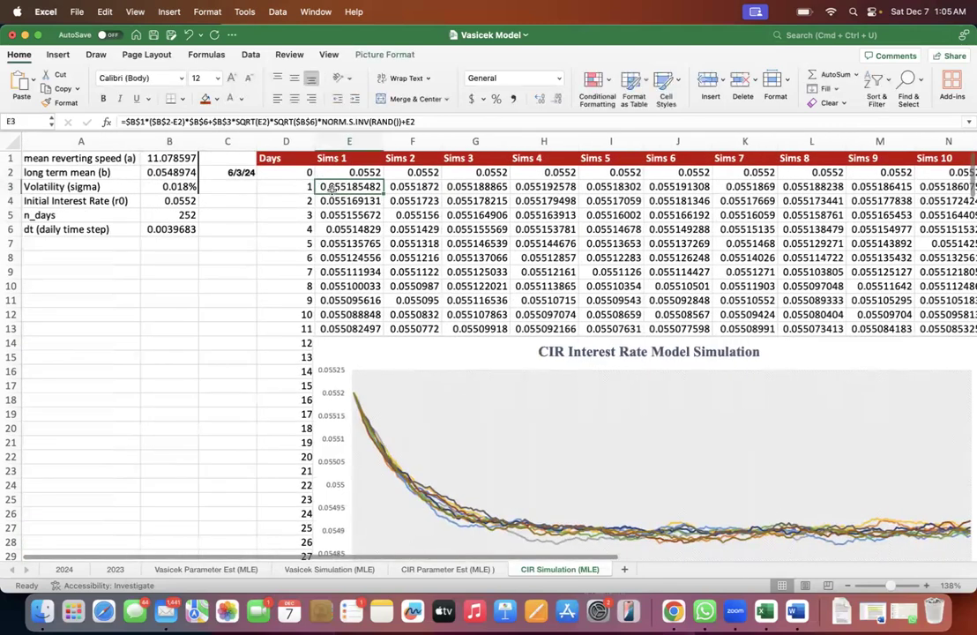
{"action": "double_click", "coordinate": [132, 121]}
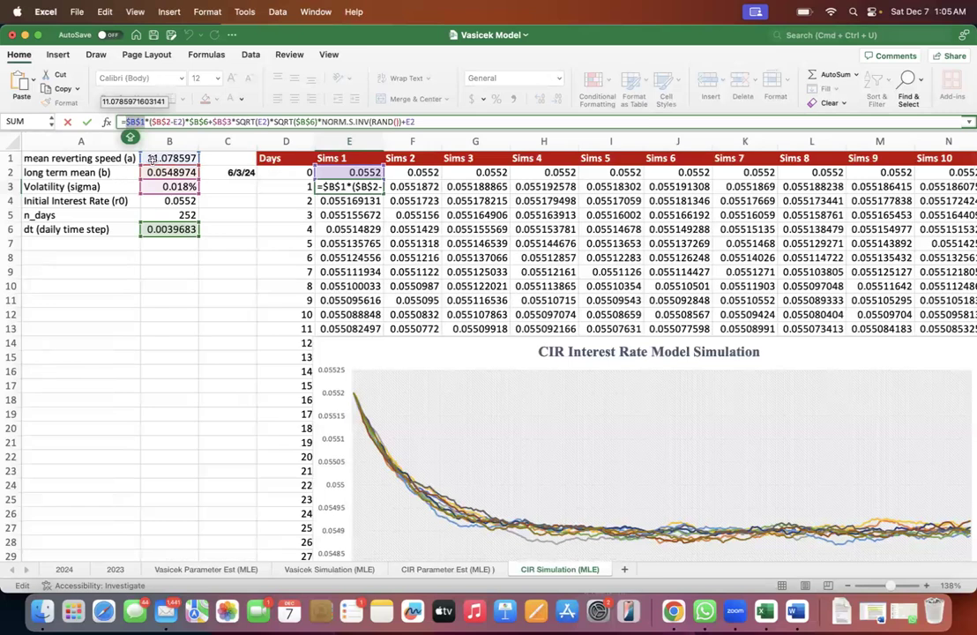
{"action": "left_click", "coordinate": [159, 124]}
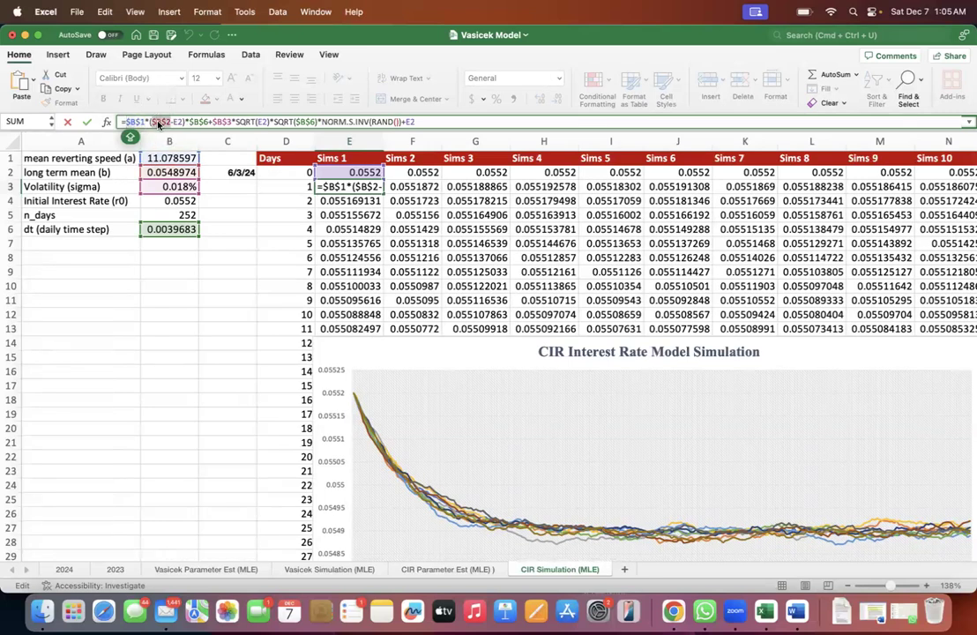
{"action": "left_click", "coordinate": [177, 124]}
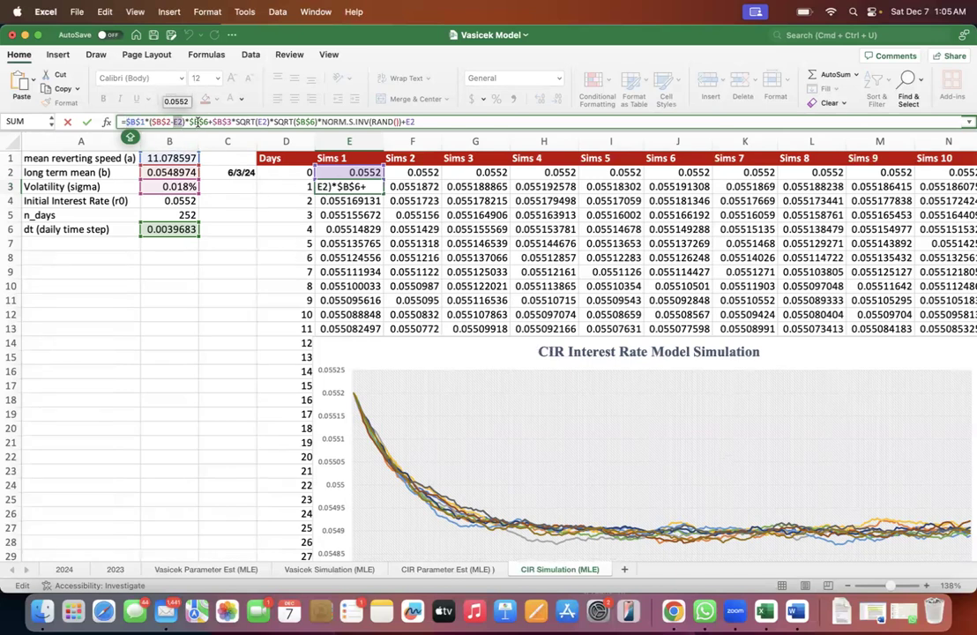
{"action": "double_click", "coordinate": [199, 122]}
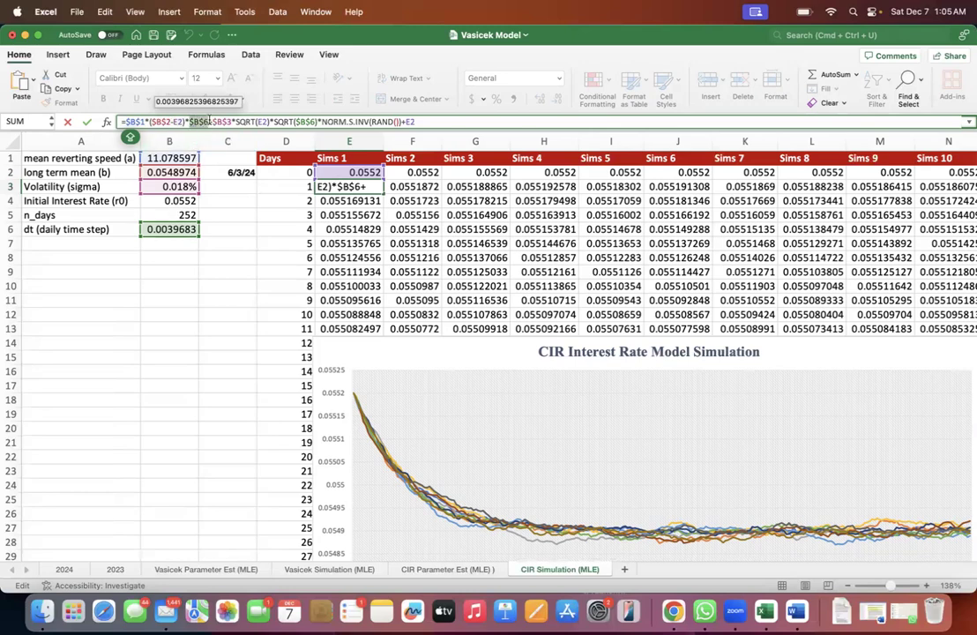
{"action": "left_click", "coordinate": [217, 122]}
{"action": "double_click", "coordinate": [217, 123]}
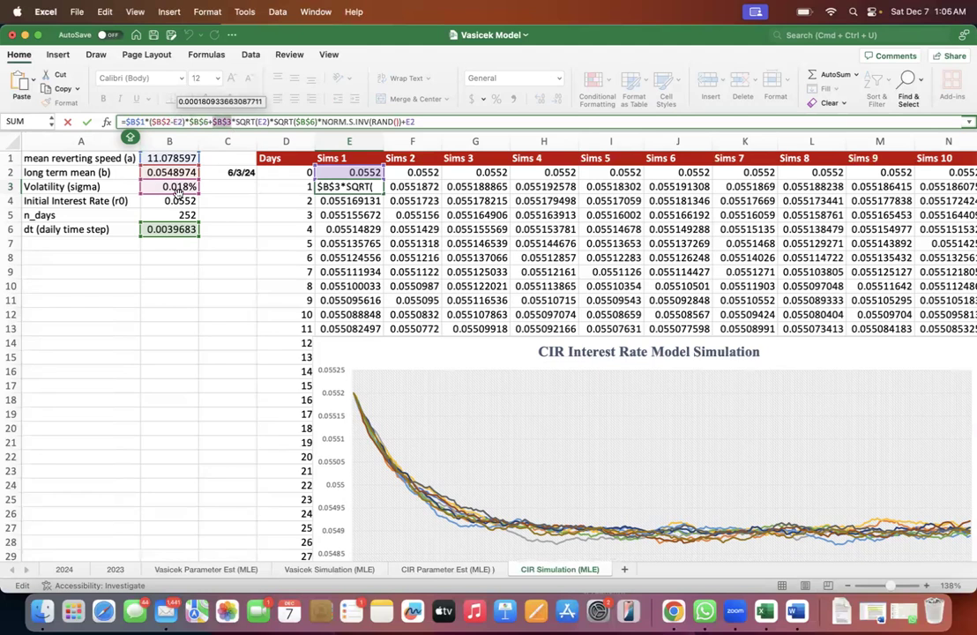
{"action": "left_click", "coordinate": [237, 121]}
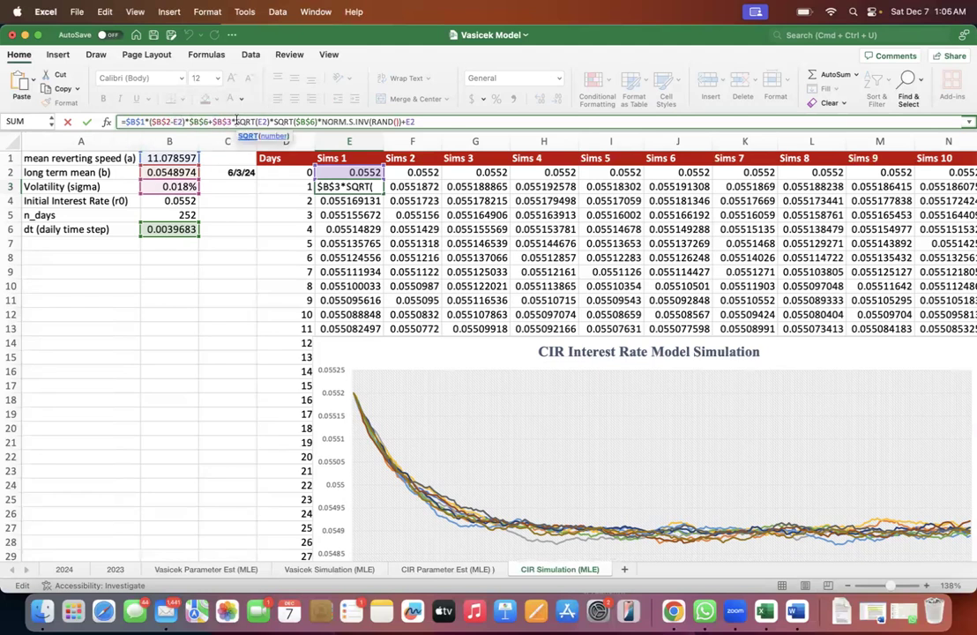
{"action": "double_click", "coordinate": [262, 122]}
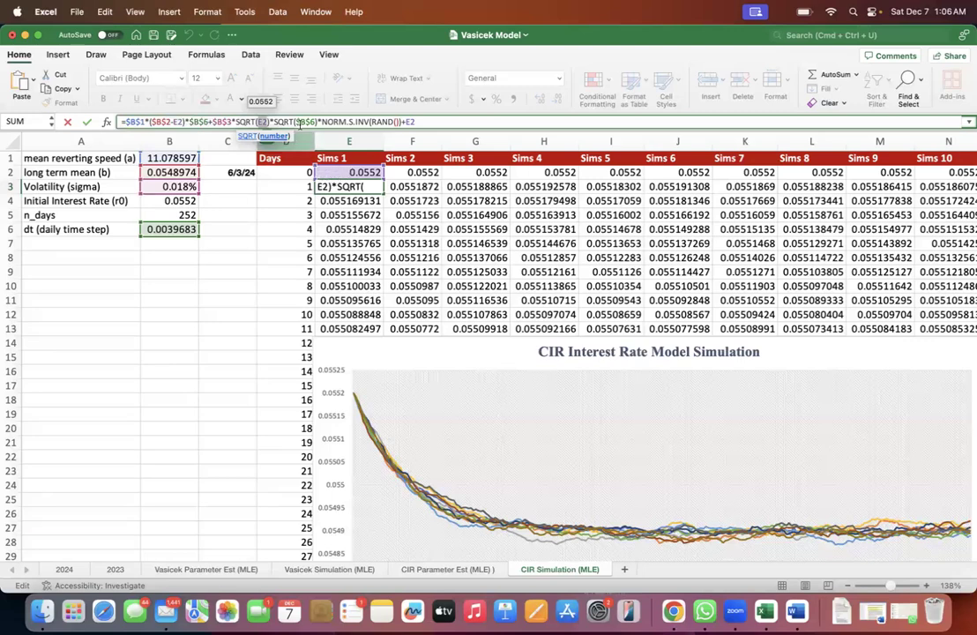
- Match the SQRT($B$6)*NORM.S.INV(RAND()) part of the E3 formula with the dW_t term of the CIR equation
{"action": "scroll", "coordinate": [483, 215], "scroll_direction": "right", "scroll_amount": 5}
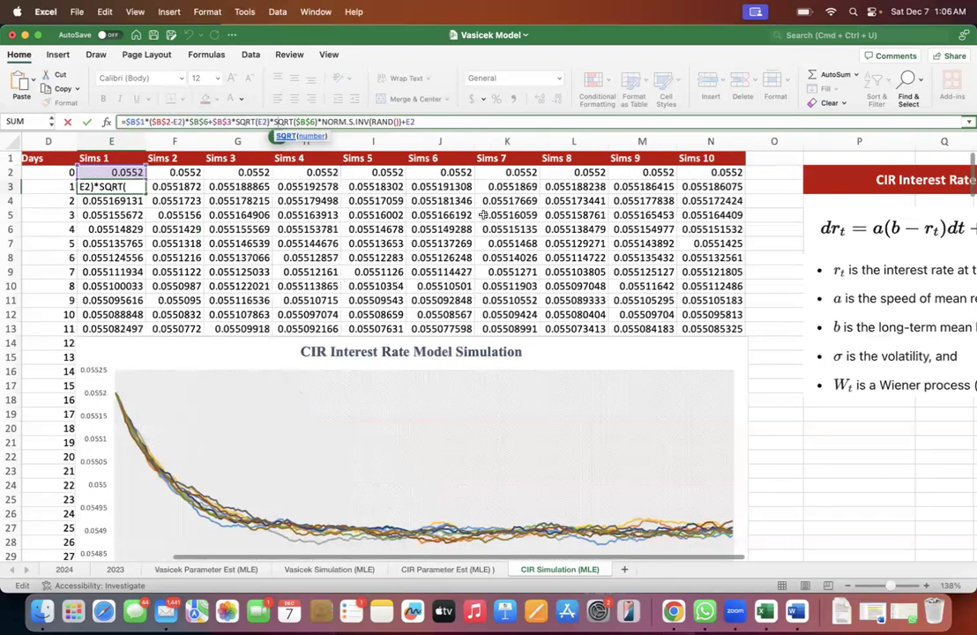
{"action": "scroll", "coordinate": [483, 215], "scroll_direction": "right", "scroll_amount": 3}
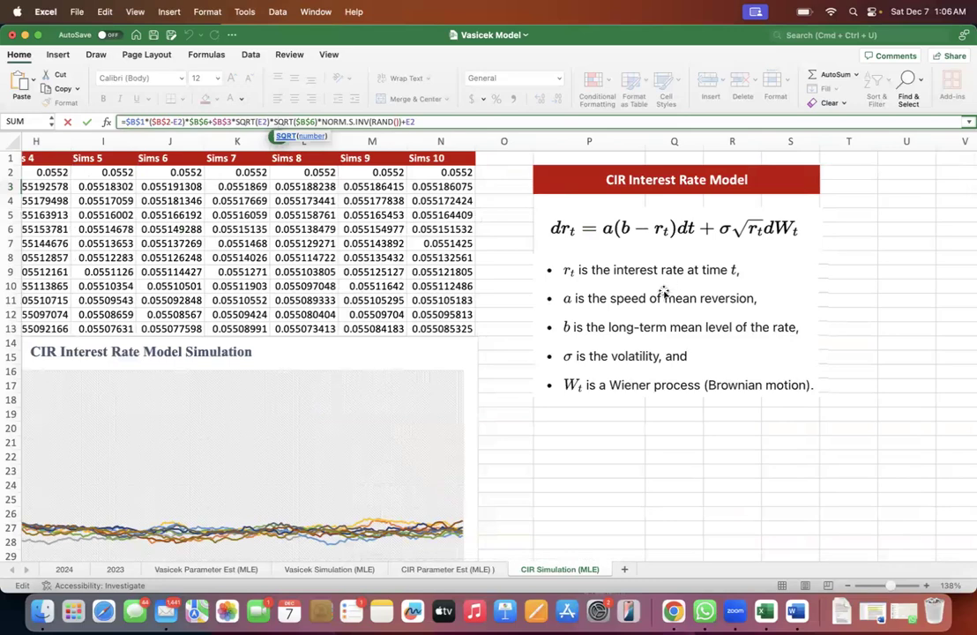
{"action": "scroll", "coordinate": [657, 291], "scroll_direction": "left", "scroll_amount": 8}
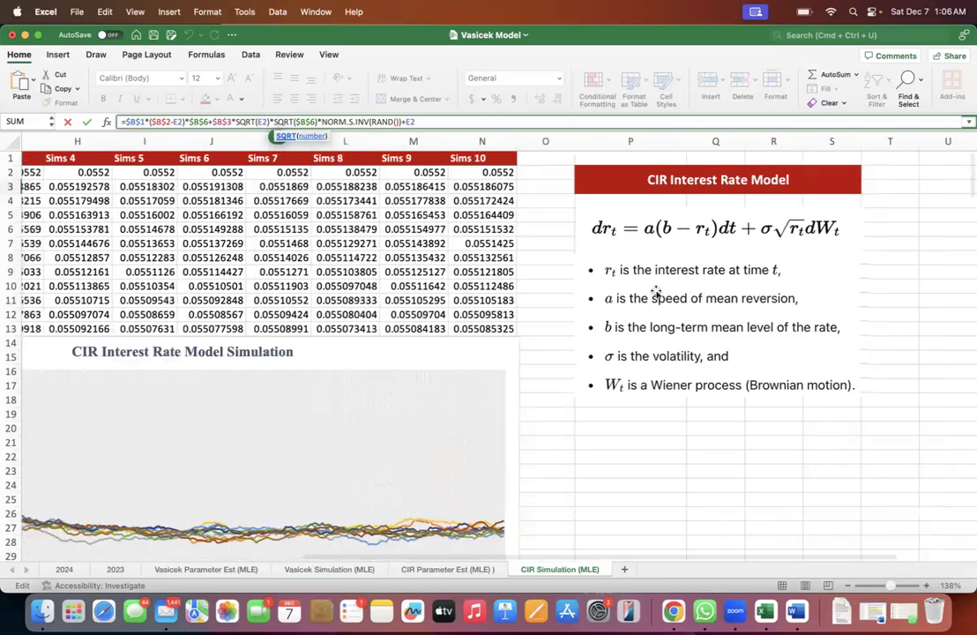
{"action": "scroll", "coordinate": [441, 265], "scroll_direction": "left", "scroll_amount": 2}
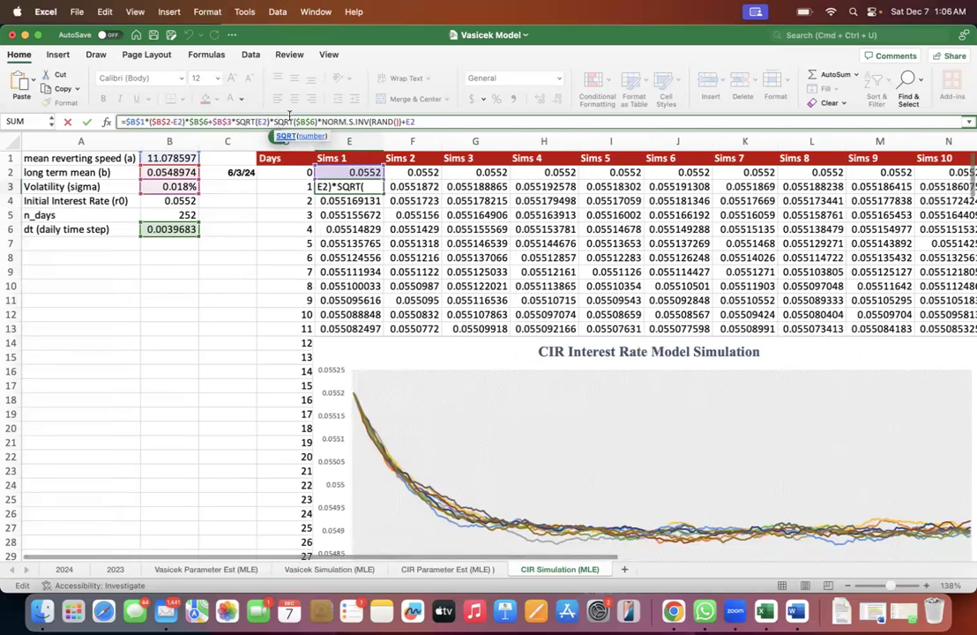
{"action": "left_click_drag", "start_coordinate": [276, 120], "coordinate": [401, 121]}
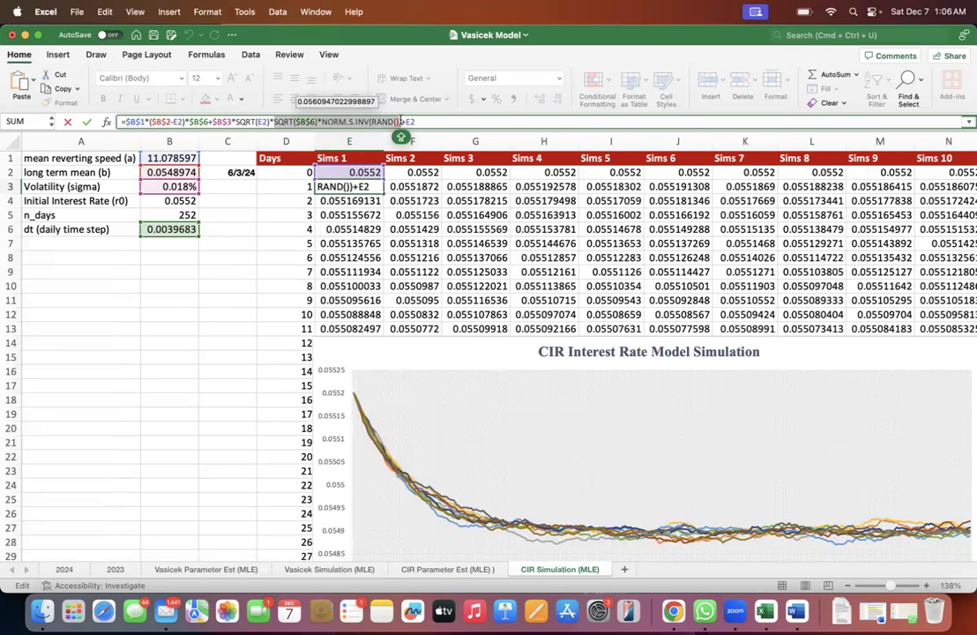
{"action": "left_click", "coordinate": [401, 121]}
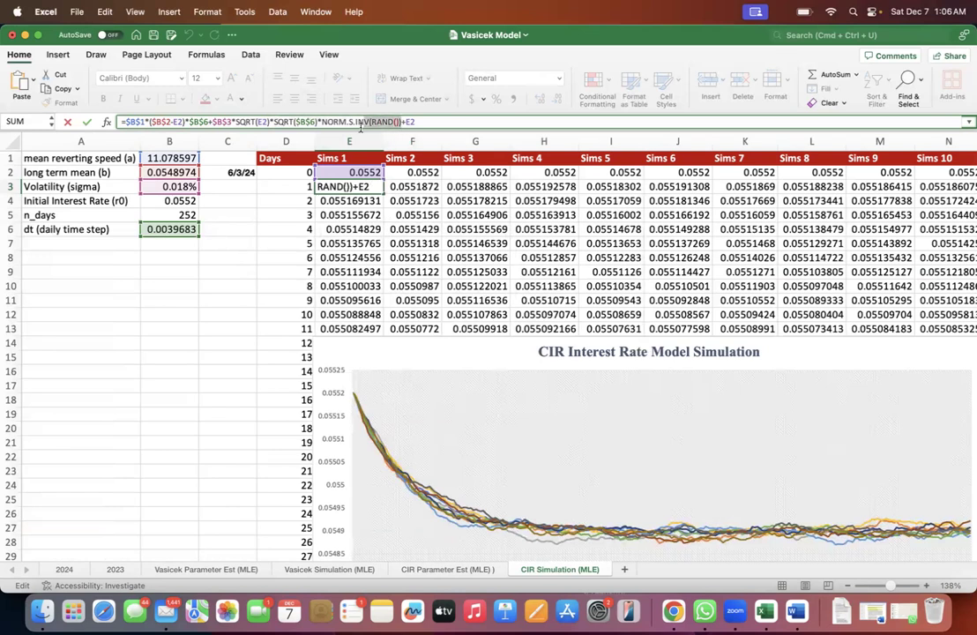
{"action": "left_click_drag", "start_coordinate": [302, 123], "coordinate": [255, 122]}
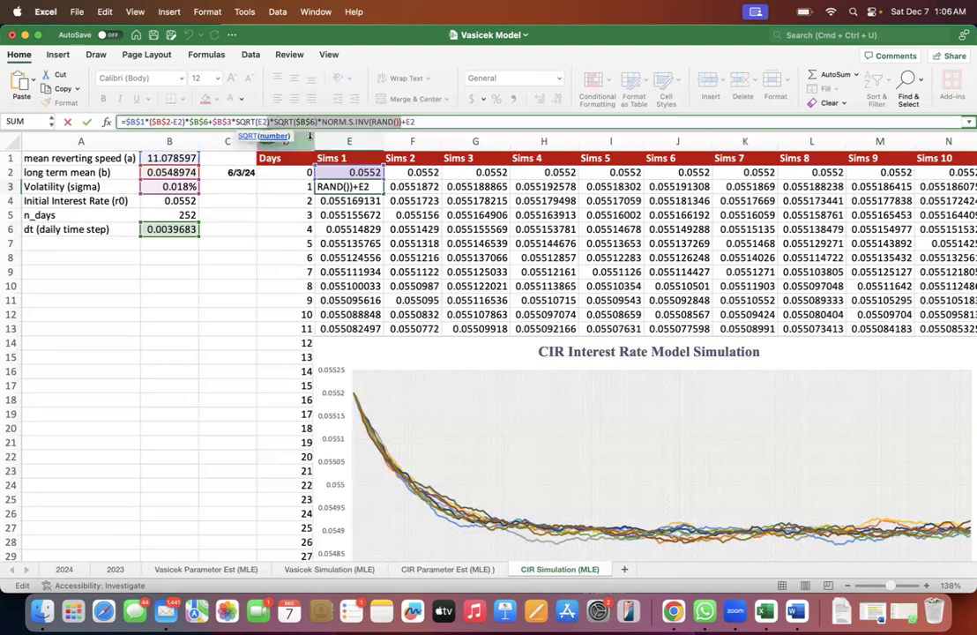
- Compare the stochastic part, the full rate-change expression and the added E2 in the E3 formula with the CIR Interest Rate Model equation
{"action": "left_click_drag", "start_coordinate": [274, 122], "coordinate": [395, 125]}
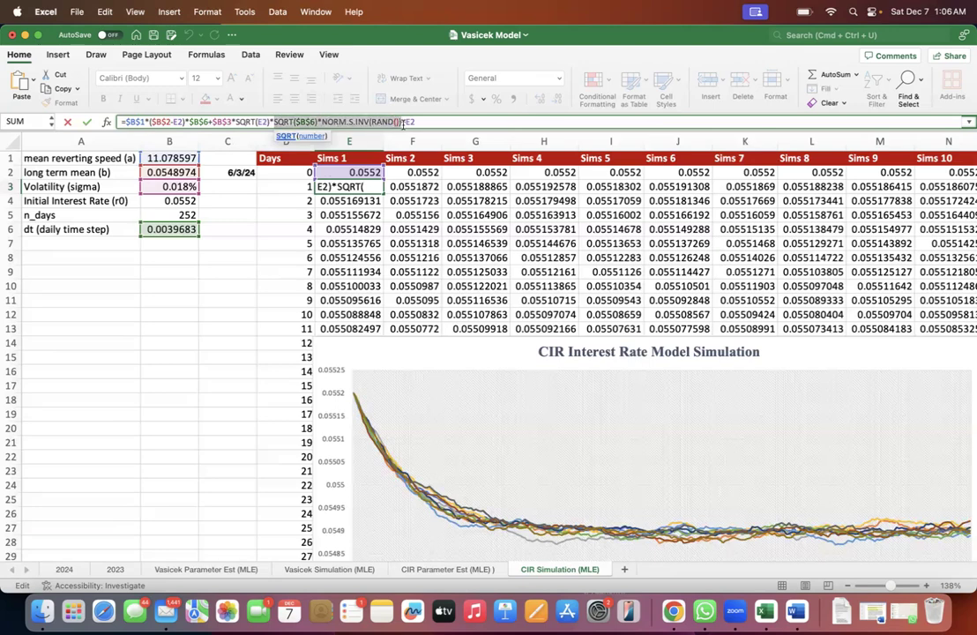
{"action": "scroll", "coordinate": [456, 191], "scroll_direction": "right", "scroll_amount": 5}
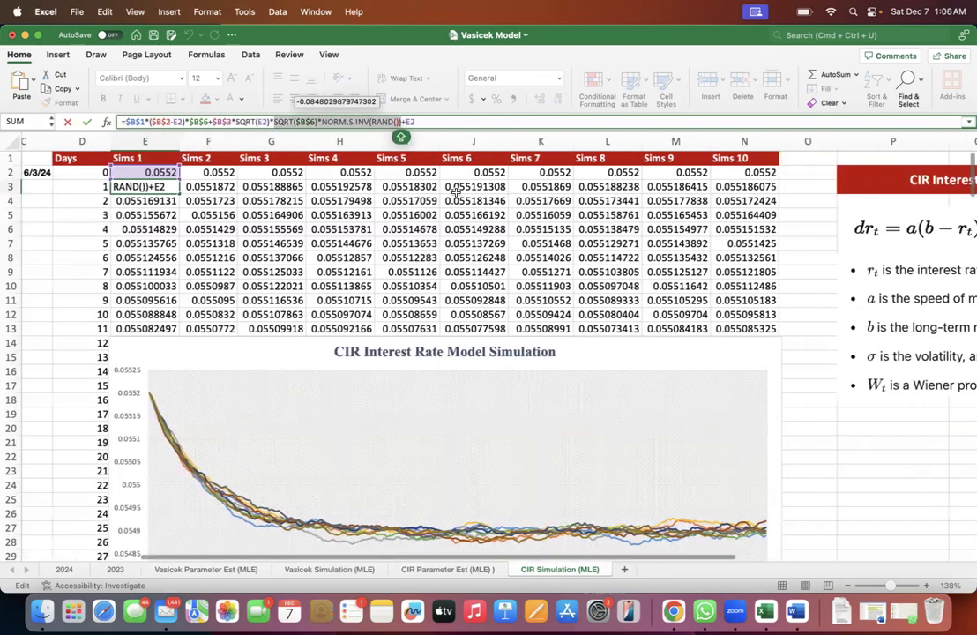
{"action": "scroll", "coordinate": [456, 190], "scroll_direction": "right", "scroll_amount": 6}
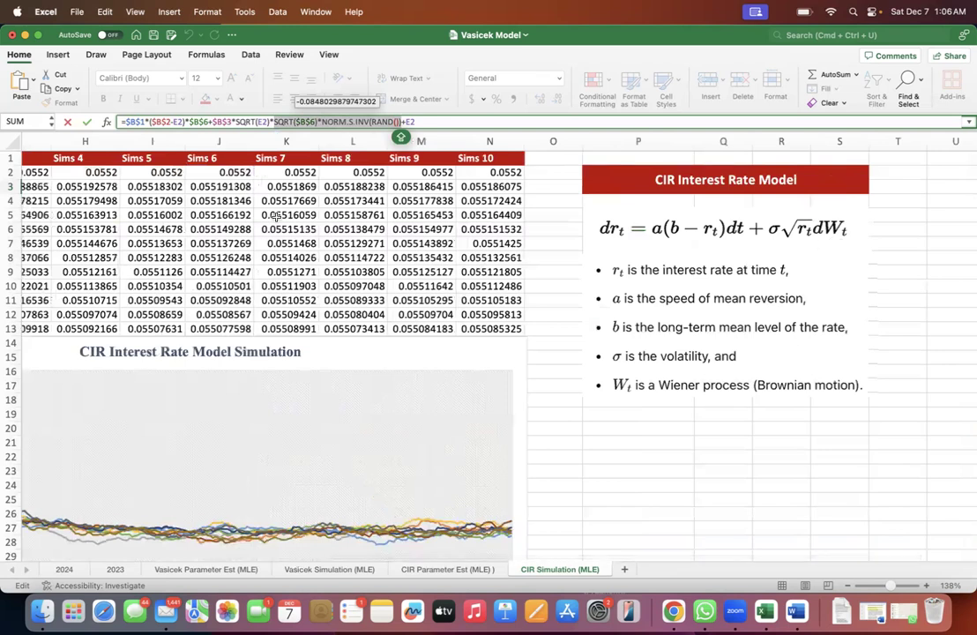
{"action": "left_click", "coordinate": [403, 122]}
{"action": "left_click_drag", "start_coordinate": [402, 122], "coordinate": [119, 122]}
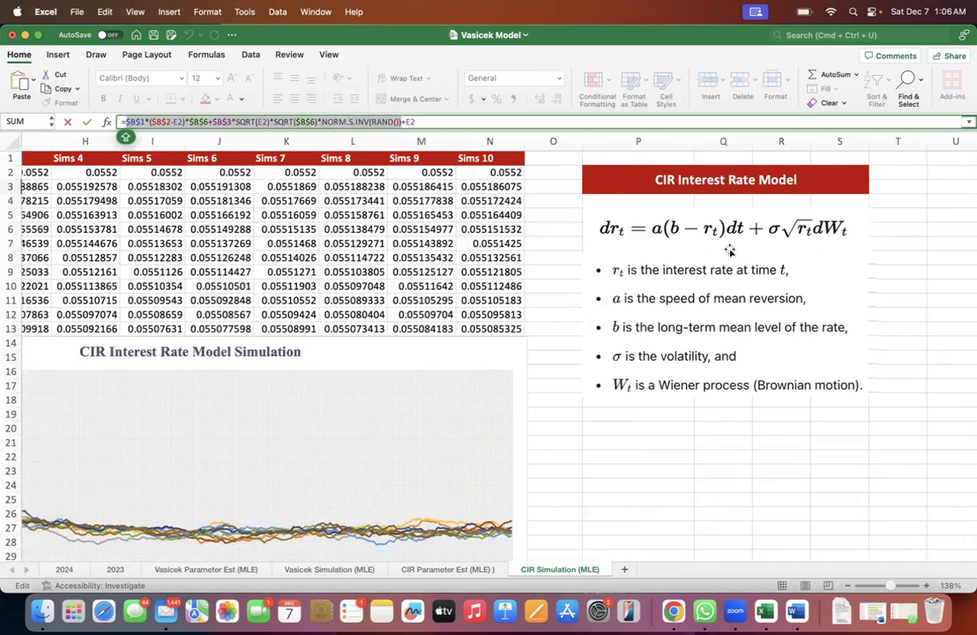
{"action": "double_click", "coordinate": [411, 122]}
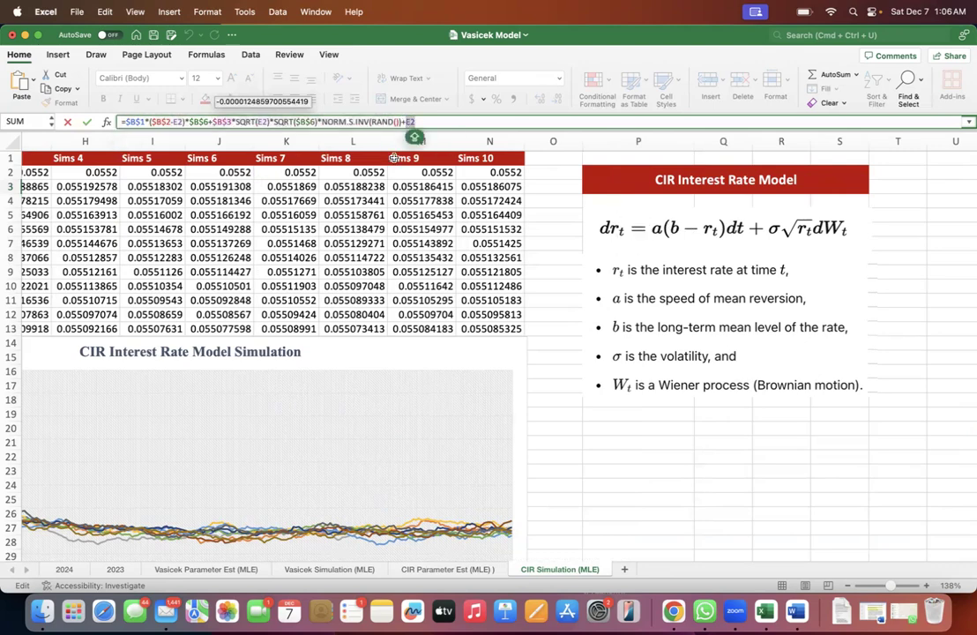
- Evaluate the rate-change part of the E3 formula, then compare the Sims 1 cells for day 0 and day 1
{"action": "scroll", "coordinate": [272, 216], "scroll_direction": "left", "scroll_amount": 3}
{"action": "scroll", "coordinate": [274, 215], "scroll_direction": "left", "scroll_amount": 4}
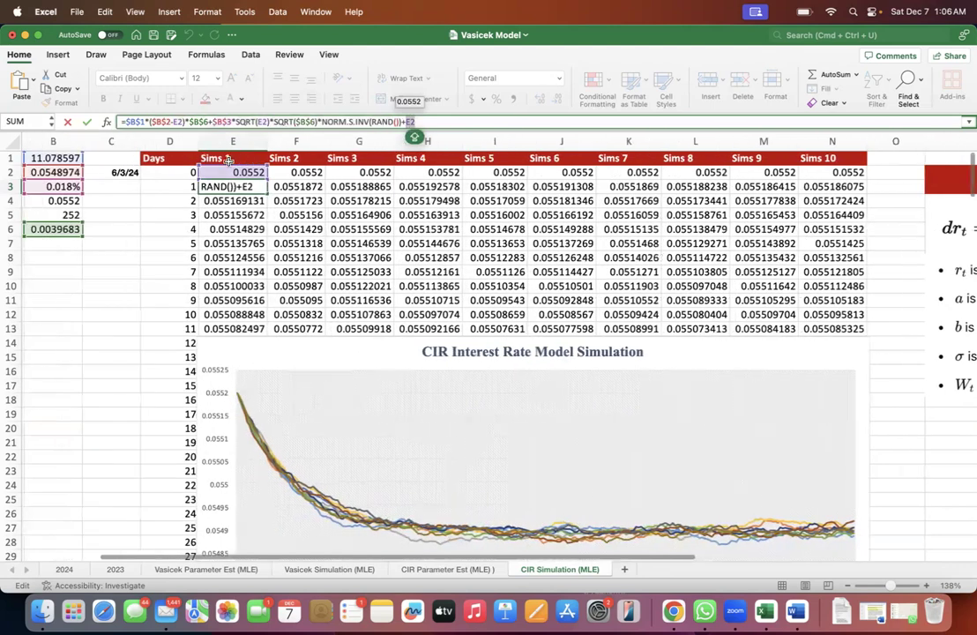
{"action": "left_click_drag", "start_coordinate": [402, 122], "coordinate": [121, 135]}
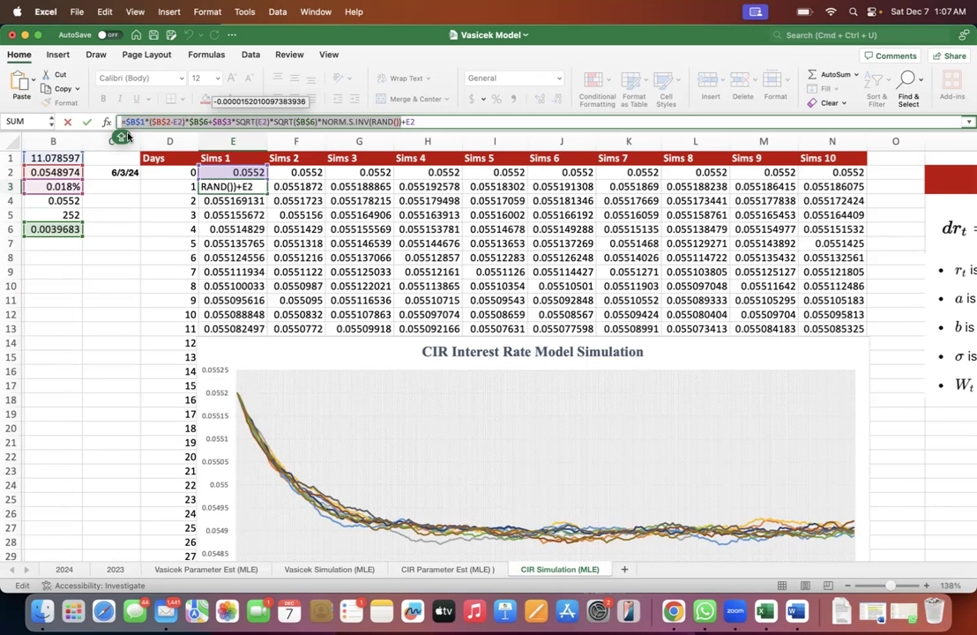
{"action": "key", "text": "Escape"}
{"action": "left_click_drag", "start_coordinate": [181, 185], "coordinate": [226, 187]}
{"action": "left_click", "coordinate": [227, 186]}
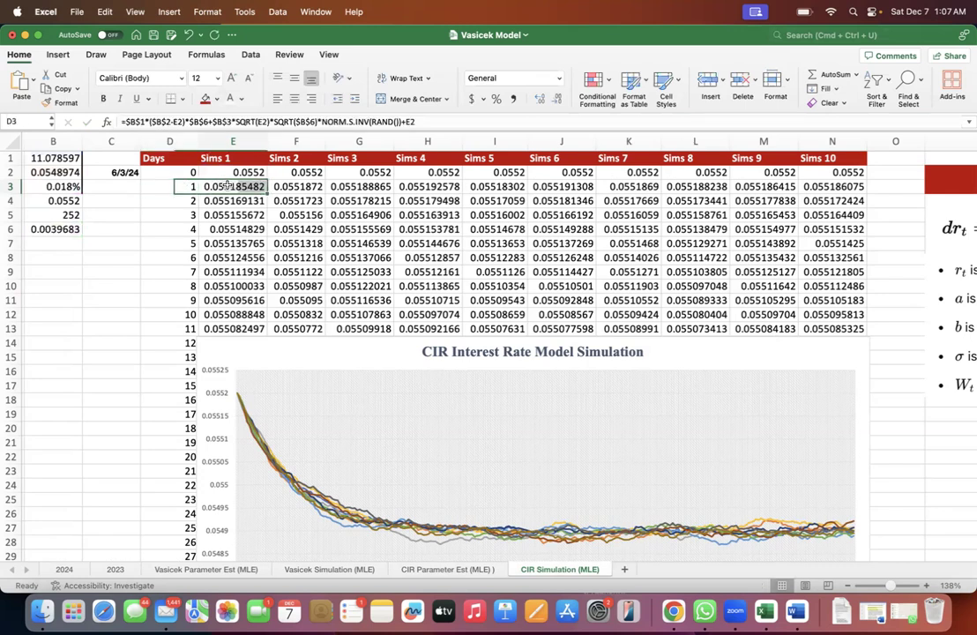
{"action": "left_click", "coordinate": [248, 172]}
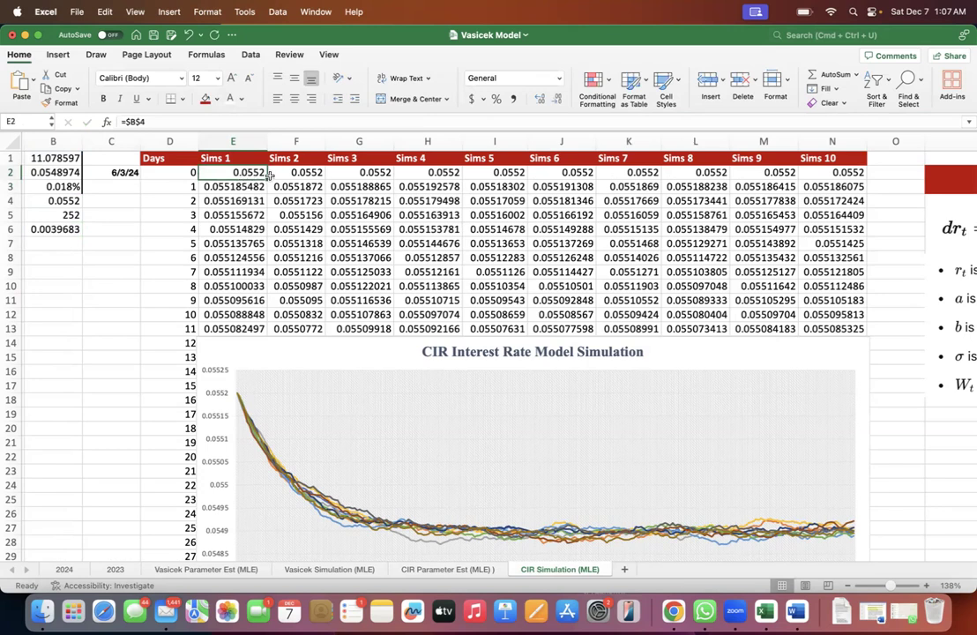
{"action": "left_click", "coordinate": [253, 187]}
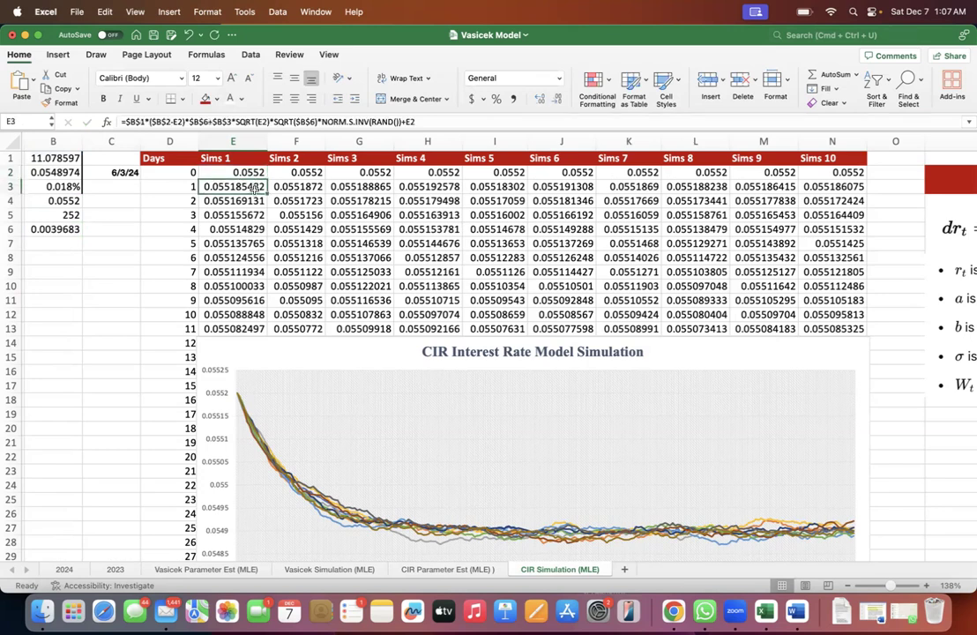
- Look over the simulated daily rates below the chart, and recheck the E2 starting rate and the E3 formula
{"action": "scroll", "coordinate": [247, 196], "scroll_direction": "left", "scroll_amount": 1}
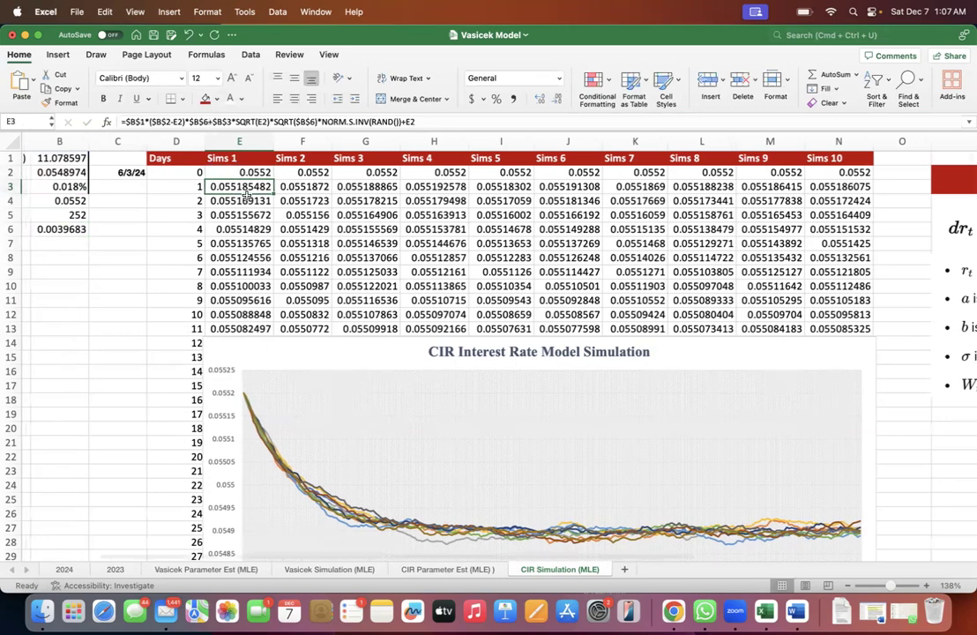
{"action": "scroll", "coordinate": [247, 194], "scroll_direction": "left", "scroll_amount": 1}
{"action": "scroll", "coordinate": [247, 196], "scroll_direction": "down", "scroll_amount": 6}
{"action": "scroll", "coordinate": [247, 201], "scroll_direction": "down", "scroll_amount": 9}
{"action": "scroll", "coordinate": [247, 201], "scroll_direction": "left", "scroll_amount": 1}
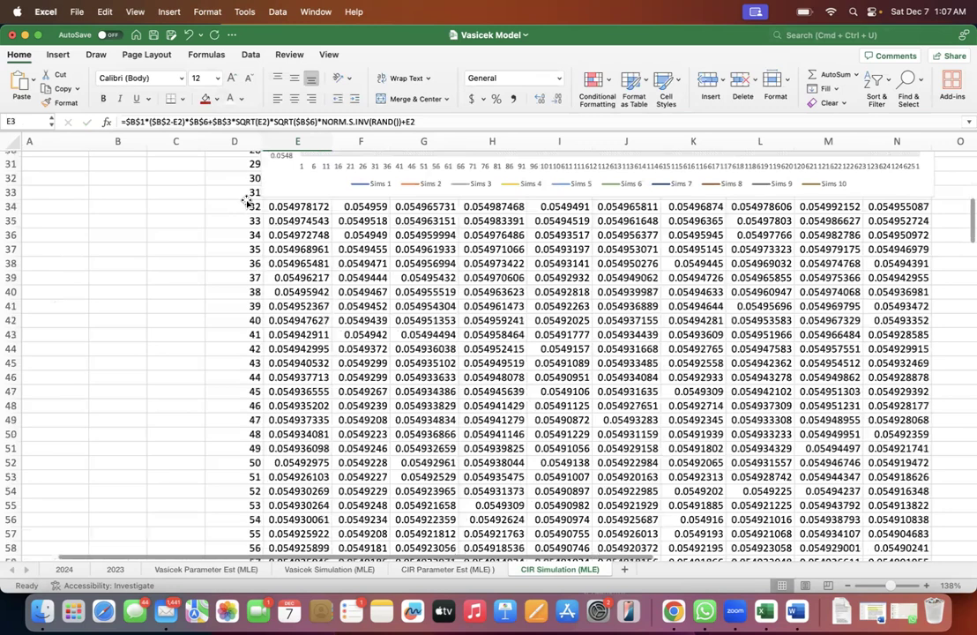
{"action": "scroll", "coordinate": [247, 201], "scroll_direction": "up", "scroll_amount": 15}
{"action": "scroll", "coordinate": [256, 177], "scroll_direction": "right", "scroll_amount": 1}
{"action": "left_click", "coordinate": [269, 168]}
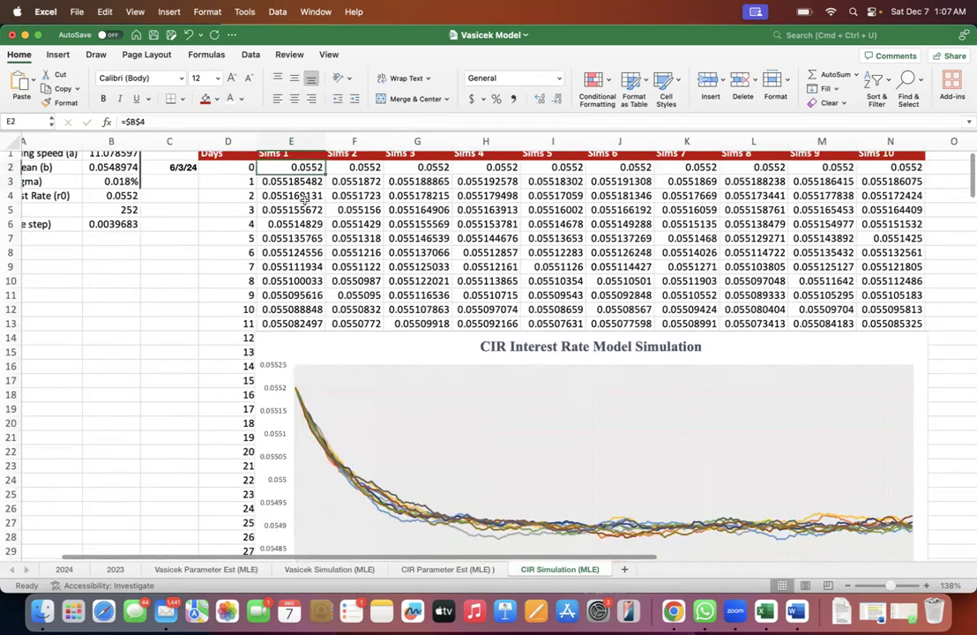
{"action": "scroll", "coordinate": [304, 201], "scroll_direction": "left", "scroll_amount": 1}
{"action": "double_click", "coordinate": [304, 186]}
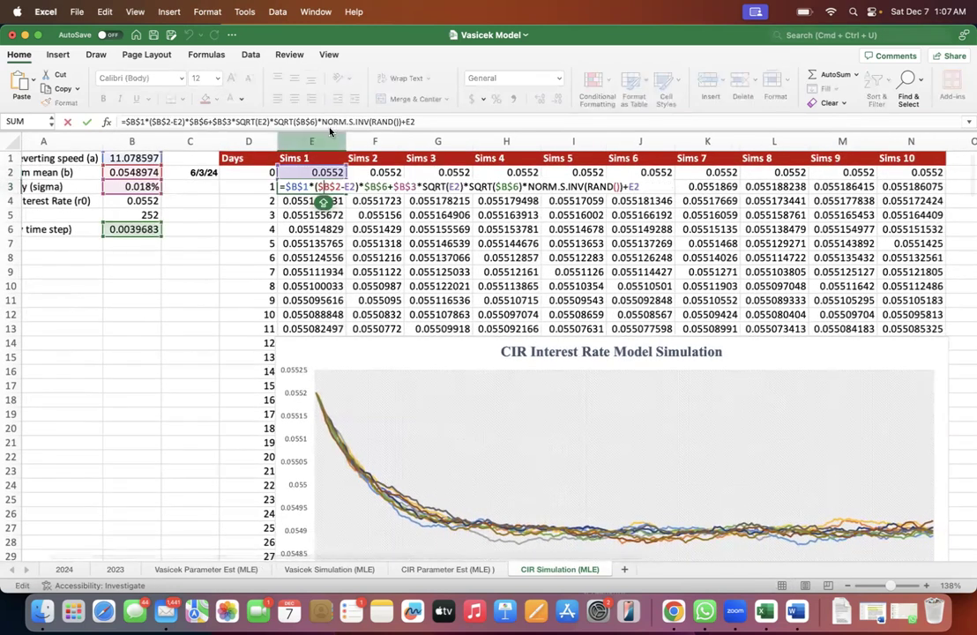
{"action": "key", "text": "Return"}
- Inspect the day 2 formula in E4, checking its rate-change part and the reference to the previous day's rate in E3
{"action": "double_click", "coordinate": [309, 214]}
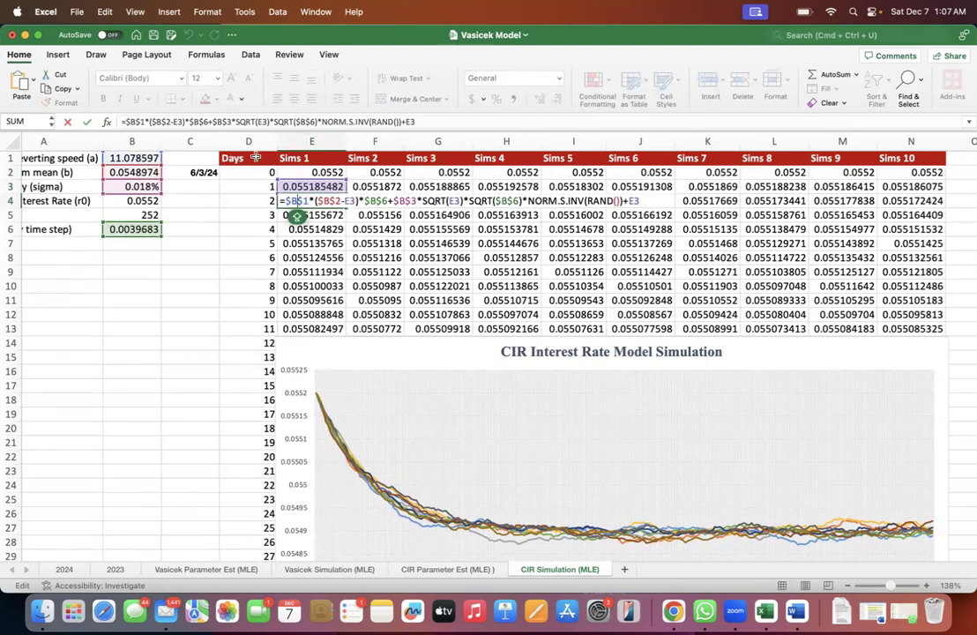
{"action": "left_click_drag", "start_coordinate": [126, 121], "coordinate": [401, 124]}
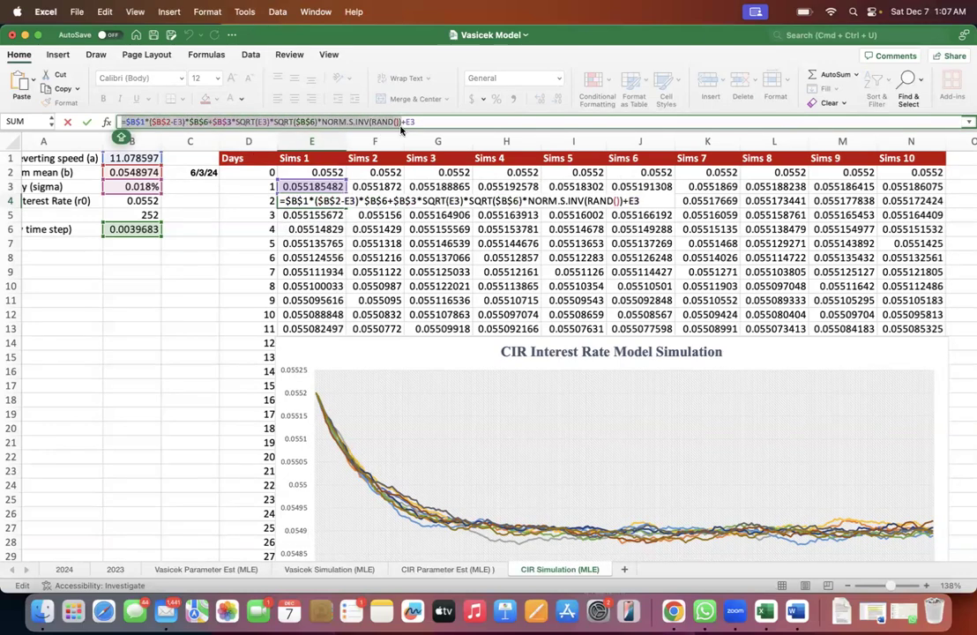
{"action": "left_click", "coordinate": [412, 122]}
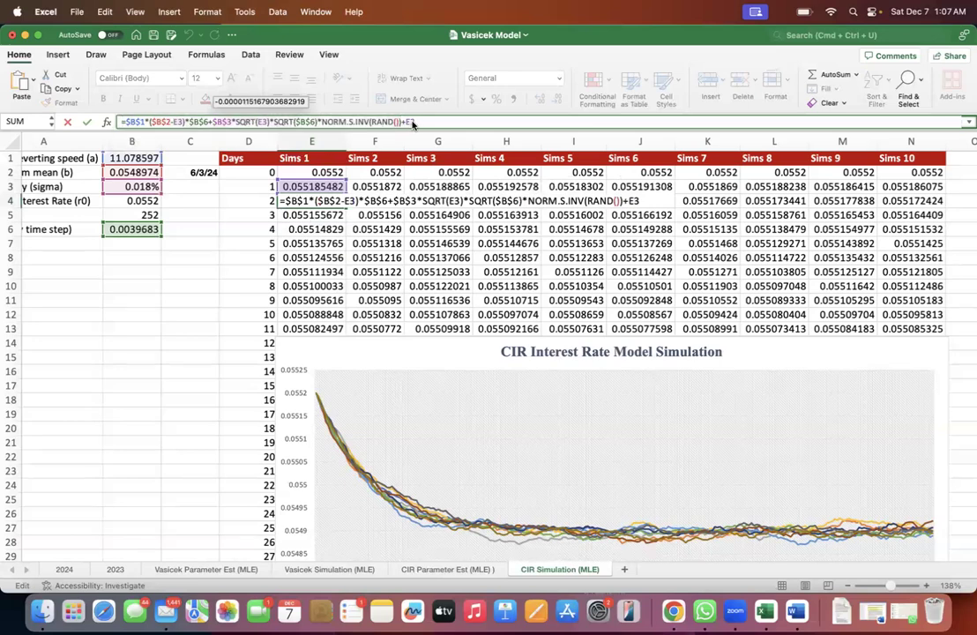
{"action": "key", "text": "Escape"}
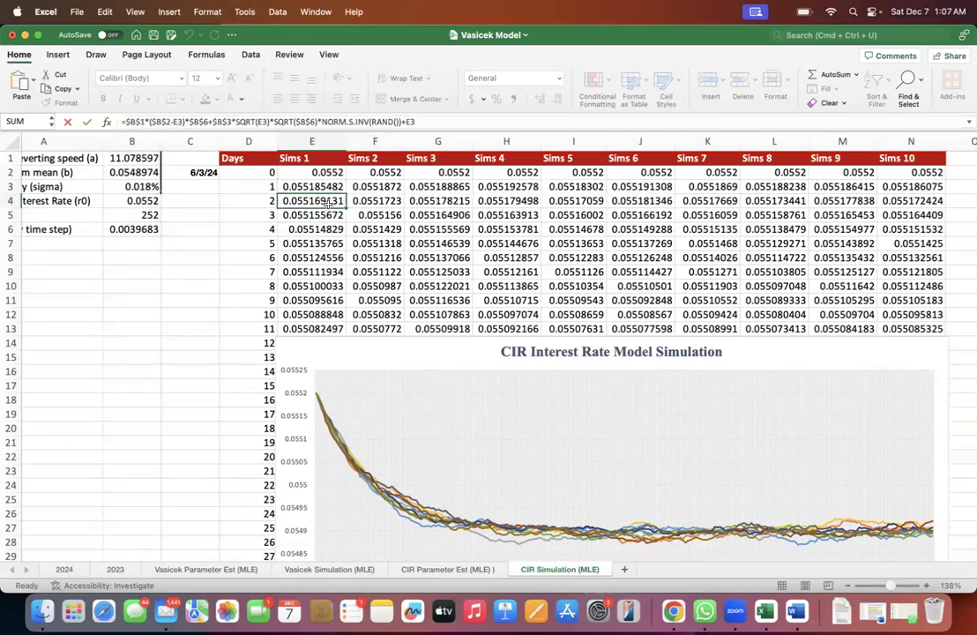
- Inspect the day 3 formula in E5 with its reference to E4, and look over the Sims 1 rates in E3:E13
{"action": "double_click", "coordinate": [324, 217]}
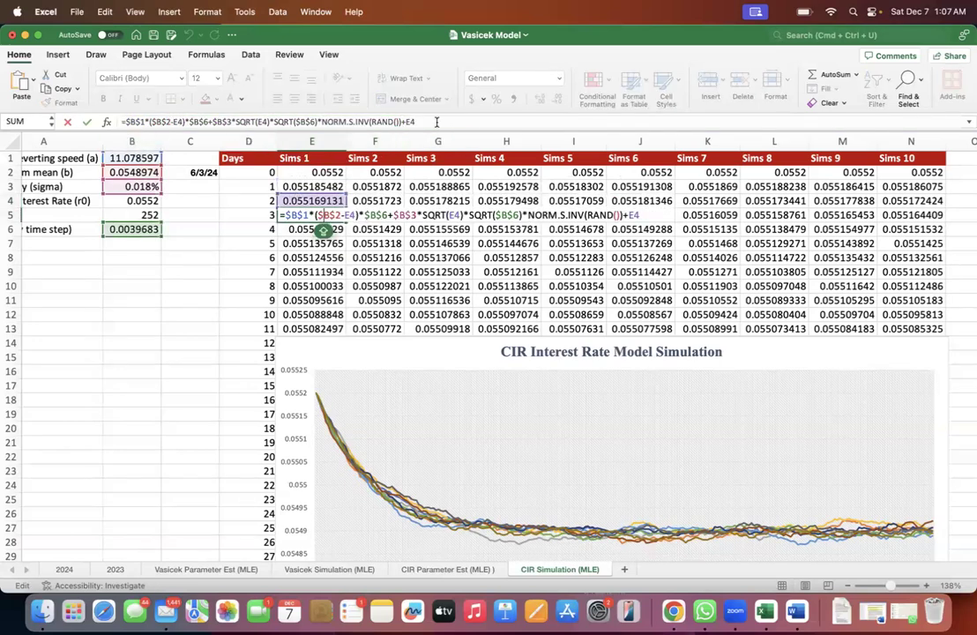
{"action": "left_click_drag", "start_coordinate": [404, 123], "coordinate": [105, 155]}
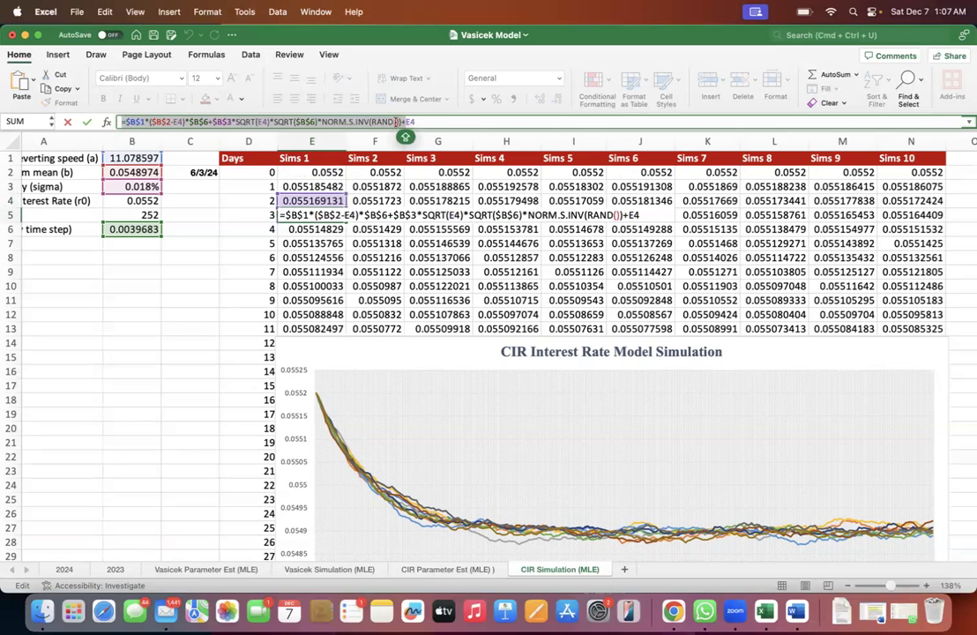
{"action": "left_click", "coordinate": [425, 122]}
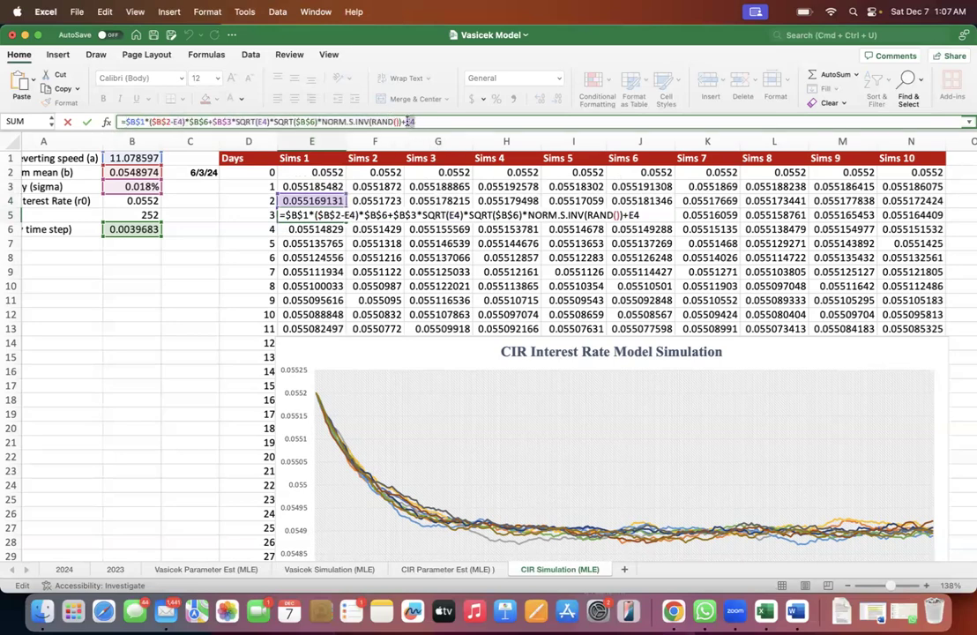
{"action": "key", "text": "Return"}
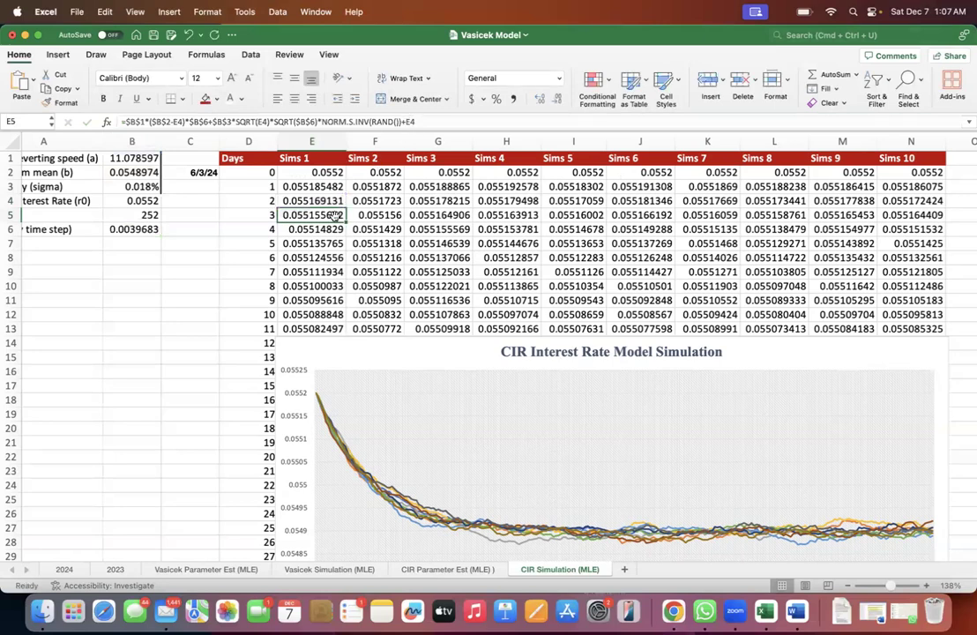
{"action": "double_click", "coordinate": [337, 214]}
{"action": "key", "text": "Escape"}
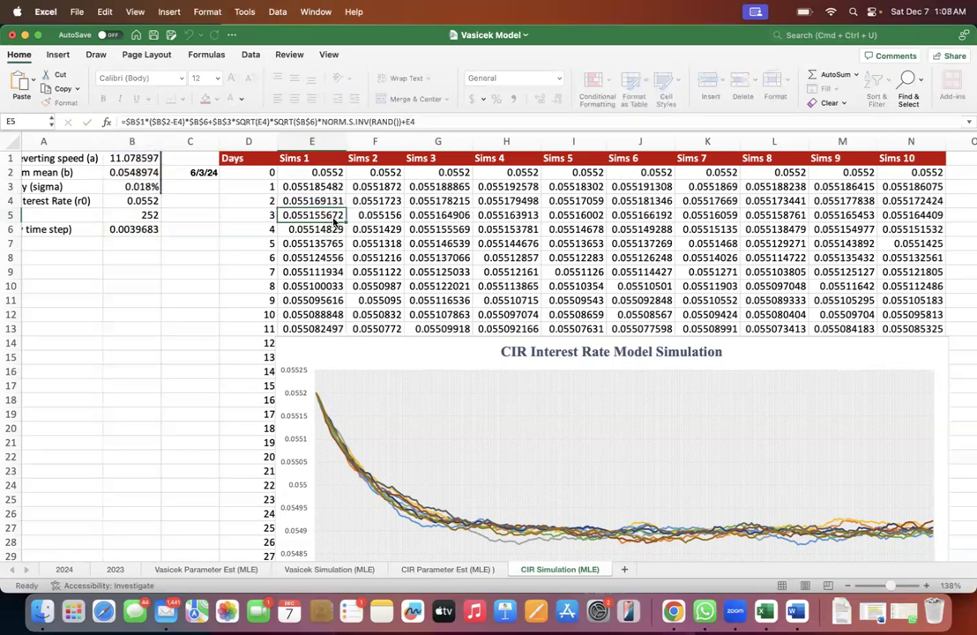
{"action": "left_click", "coordinate": [320, 228]}
{"action": "left_click_drag", "start_coordinate": [316, 186], "coordinate": [313, 328]}
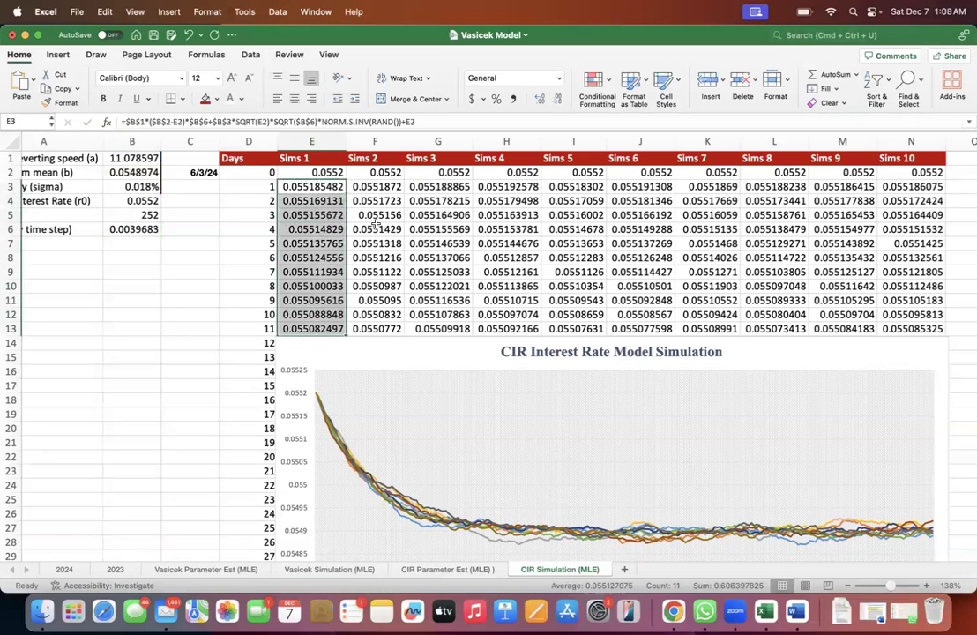
- Check the day 1 formulas of Sims 2, Sims 3 and Sims 4 in F3, G3 and H3
{"action": "double_click", "coordinate": [383, 186]}
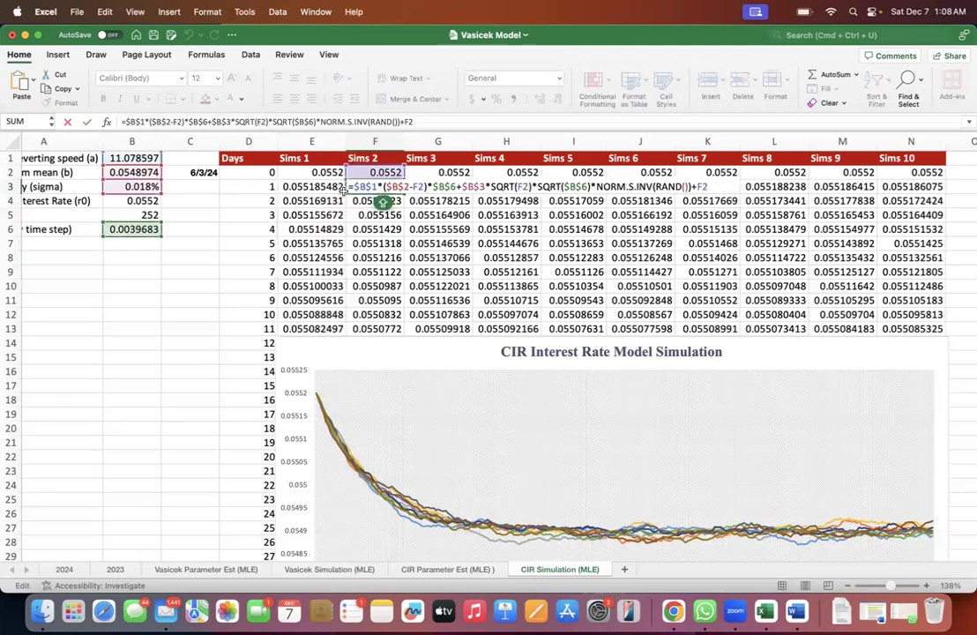
{"action": "key", "text": "Escape"}
{"action": "double_click", "coordinate": [444, 190]}
{"action": "key", "text": "Escape"}
{"action": "double_click", "coordinate": [486, 192]}
{"action": "key", "text": "Escape"}
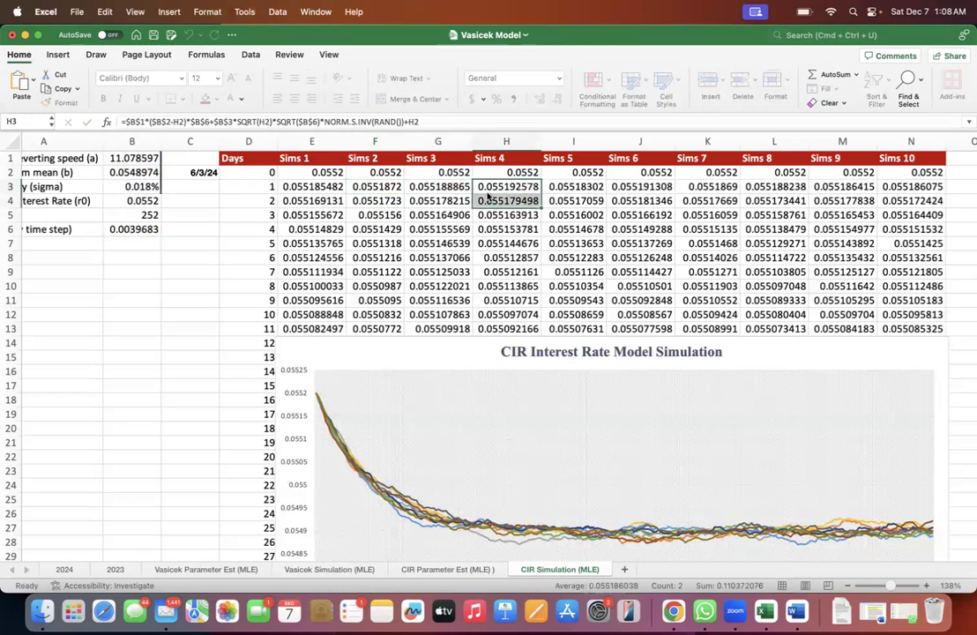
- Compare the simulated rate paths down the Sims 1 to Sims 3 columns and the shared day 0 rates in row 2
{"action": "left_click_drag", "start_coordinate": [336, 189], "coordinate": [327, 289]}
{"action": "left_click", "coordinate": [393, 177]}
{"action": "left_click_drag", "start_coordinate": [393, 176], "coordinate": [388, 344]}
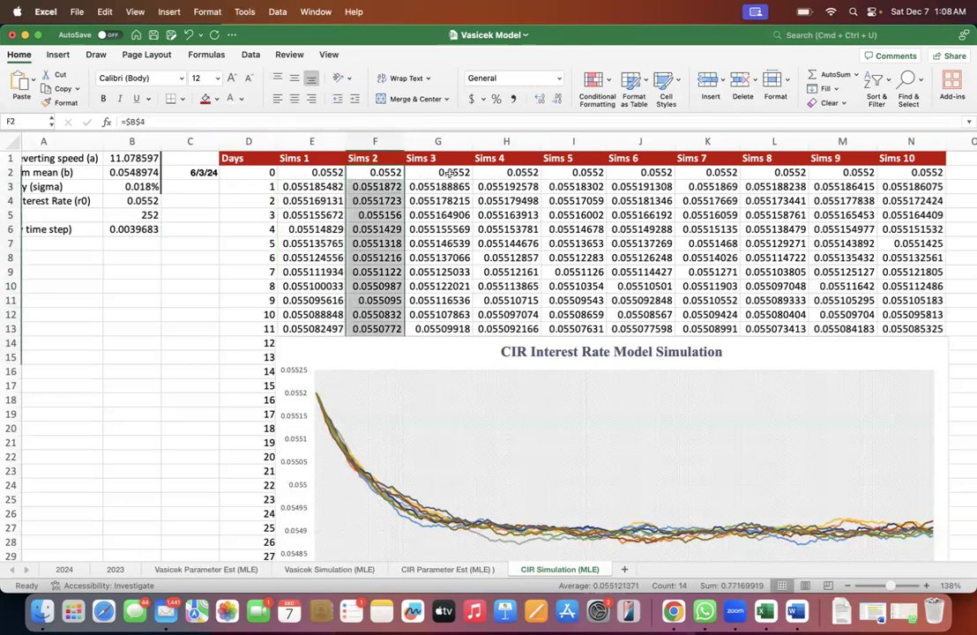
{"action": "left_click_drag", "start_coordinate": [452, 175], "coordinate": [424, 281]}
{"action": "left_click_drag", "start_coordinate": [330, 176], "coordinate": [595, 173]}
{"action": "left_click_drag", "start_coordinate": [313, 179], "coordinate": [313, 317]}
{"action": "left_click_drag", "start_coordinate": [313, 201], "coordinate": [322, 299]}
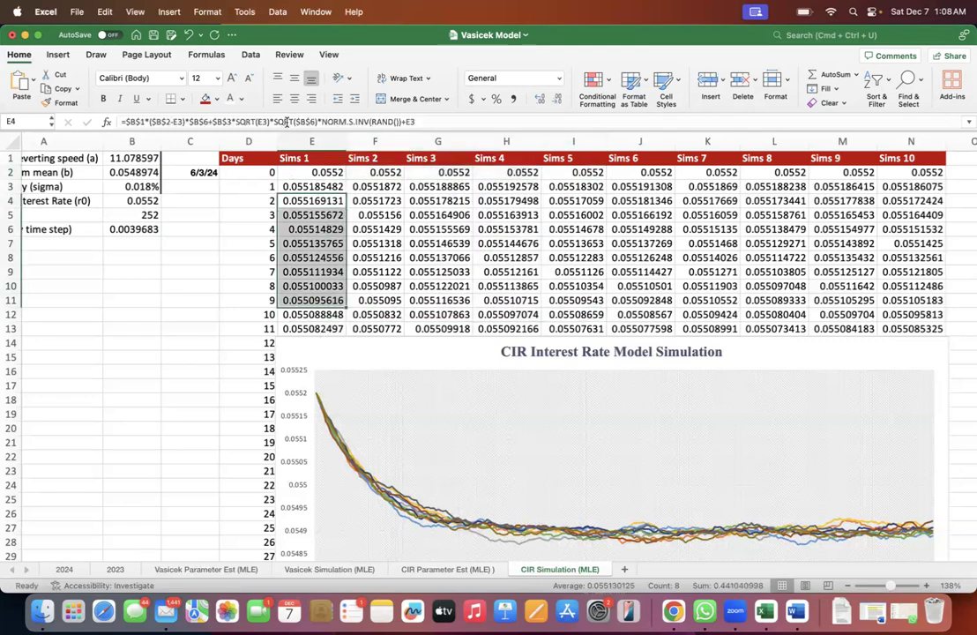
- Copy the NORM.S.INV(RAND()) part of the E4 formula into A9 as the standalone formula =NORM.S.INV(RAND())
{"action": "left_click_drag", "start_coordinate": [322, 123], "coordinate": [403, 122]}
{"action": "key", "text": "super+c"}
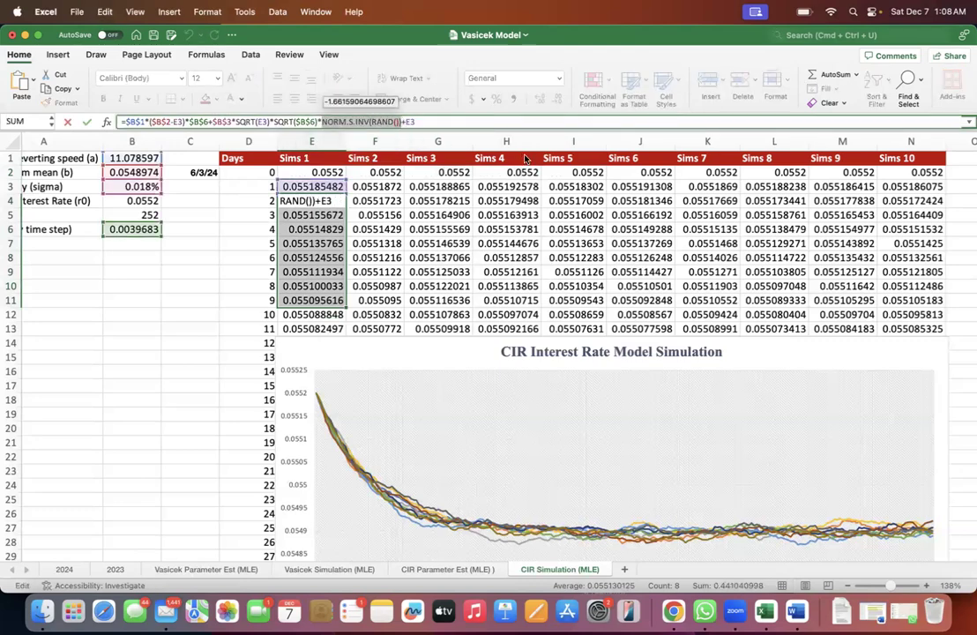
{"action": "key", "text": "Escape"}
{"action": "left_click", "coordinate": [79, 267]}
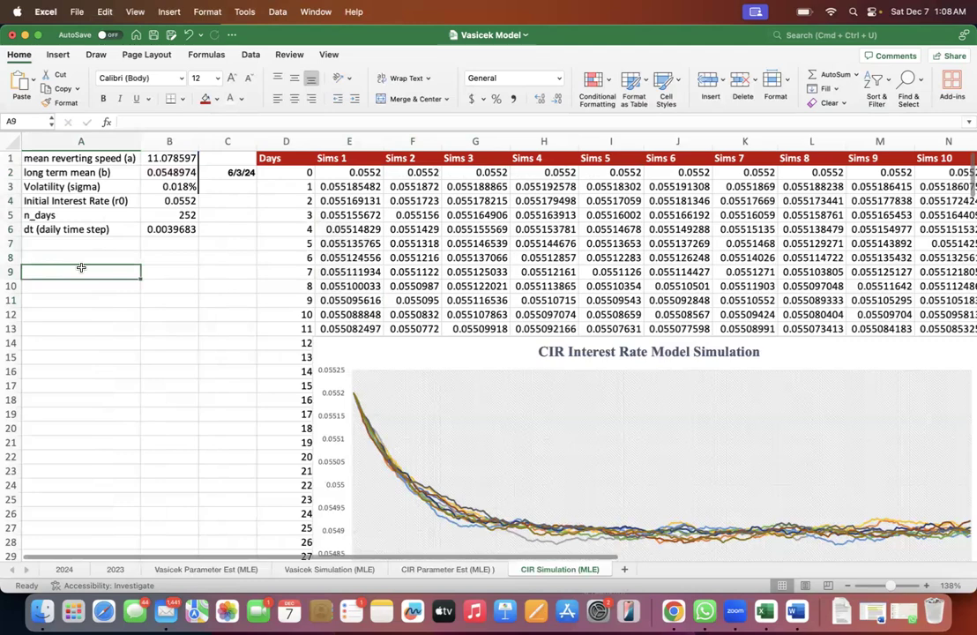
{"action": "key", "text": "super+v"}
{"action": "left_click", "coordinate": [208, 123]}
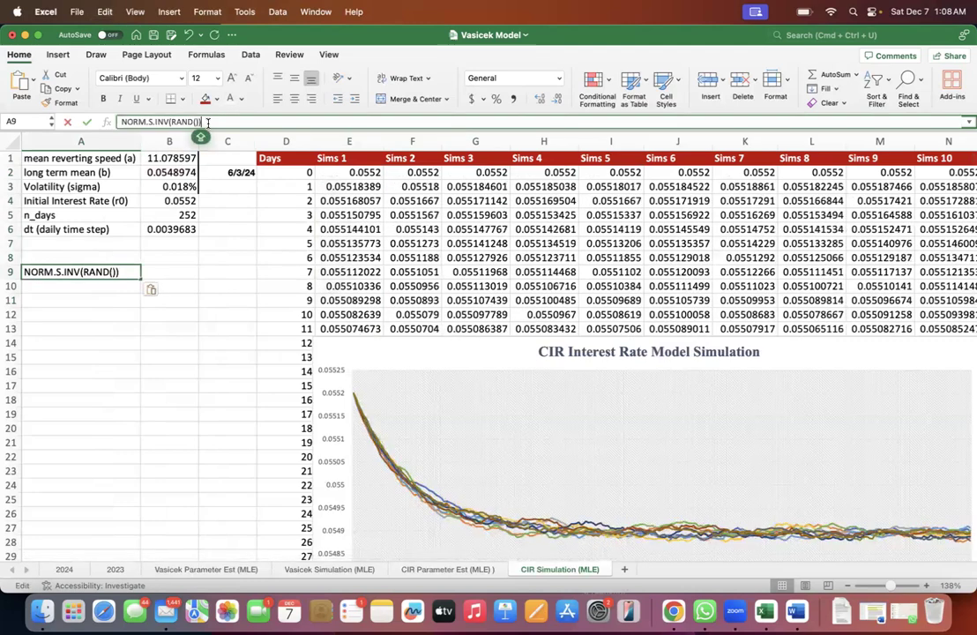
{"action": "type", "text": "="}
{"action": "key", "text": "Return"}
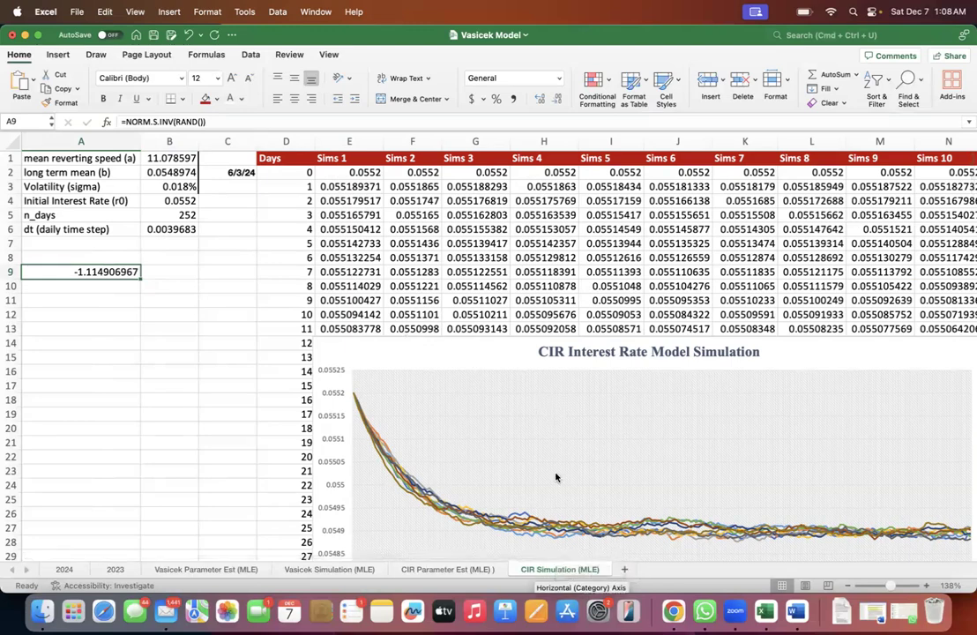
- Save the workbook repeatedly to redraw the random value in A9 and recalculate the CIR simulation paths
{"action": "key", "text": "super+s"}
{"action": "key", "text": "super+s"}
{"action": "key", "text": "super+s"}
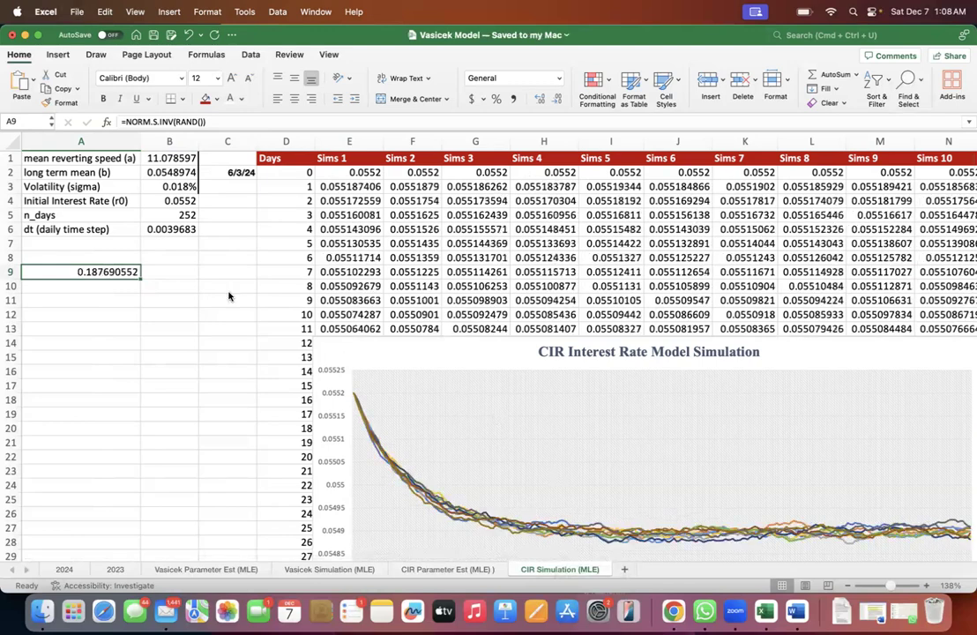
{"action": "left_click", "coordinate": [137, 286]}
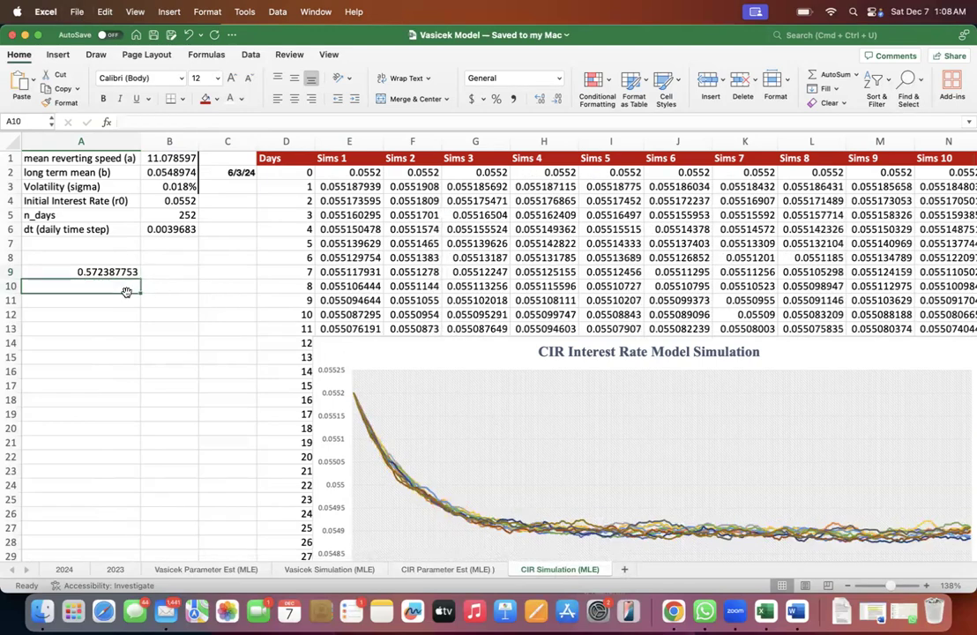
{"action": "key", "text": "super+s"}
{"action": "key", "text": "super+s"}
{"action": "key", "text": "super+s"}
{"action": "key", "text": "super+s"}
{"action": "key", "text": "super+s"}
{"action": "key", "text": "super+s"}
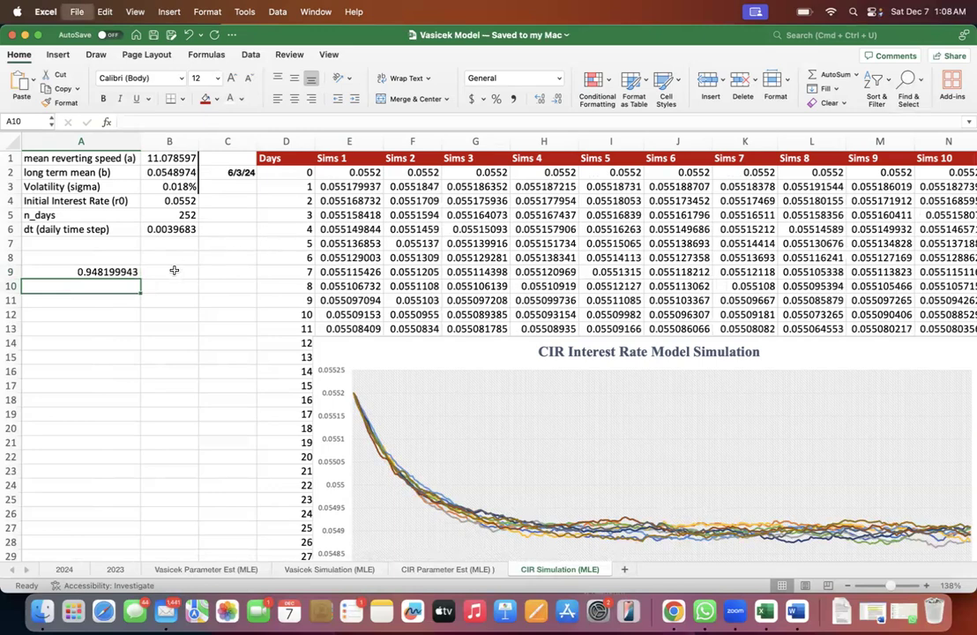
- Save the workbook a few more times to redraw the random value in A9, and check A9's formula
{"action": "key", "text": "super+s"}
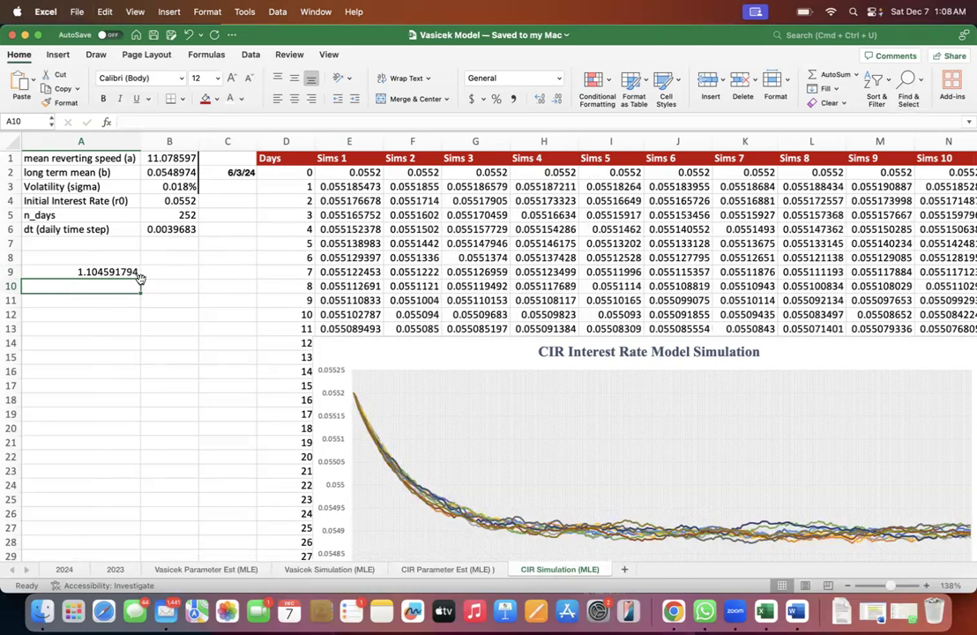
{"action": "key", "text": "super+s"}
{"action": "left_click", "coordinate": [119, 272]}
{"action": "left_click", "coordinate": [118, 286]}
{"action": "key", "text": "super+s"}
{"action": "key", "text": "super+s"}
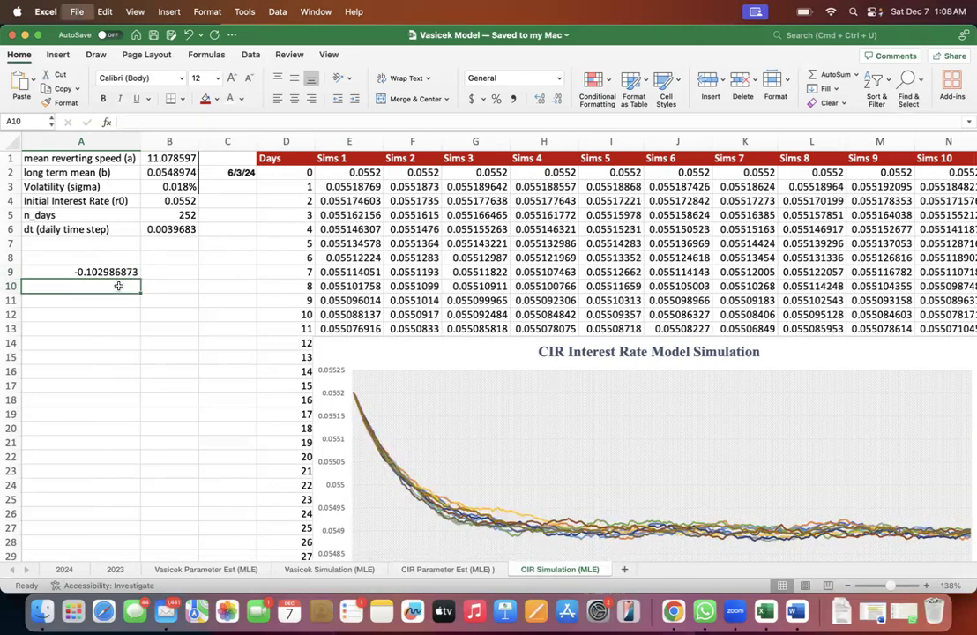
{"action": "left_click", "coordinate": [115, 272]}
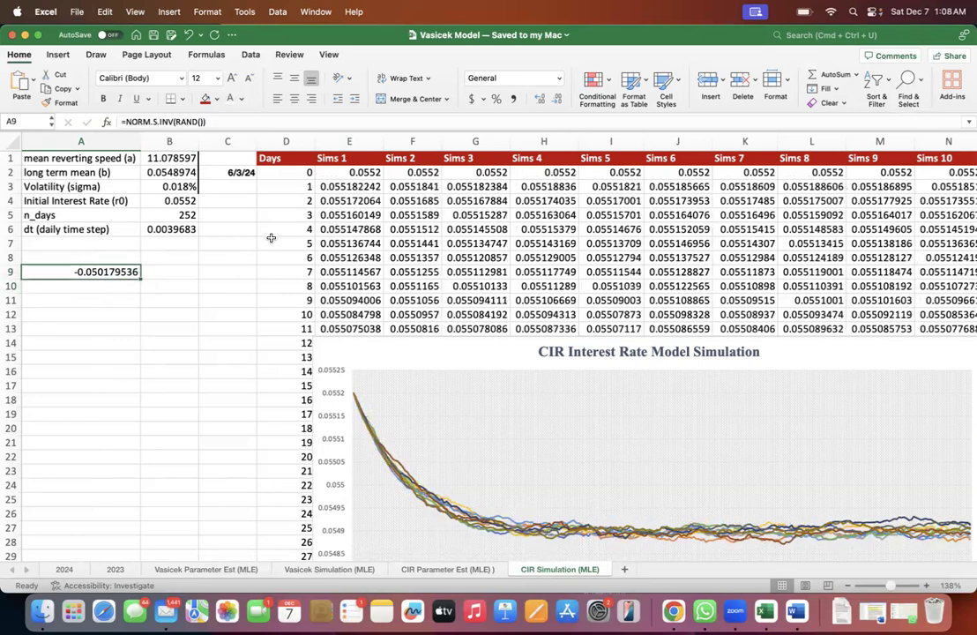
- Examine the NORM.S.INV(RAND()) part of the Sims 1 day 1 formula in E3, leaving the formula unedited
{"action": "left_click", "coordinate": [346, 186]}
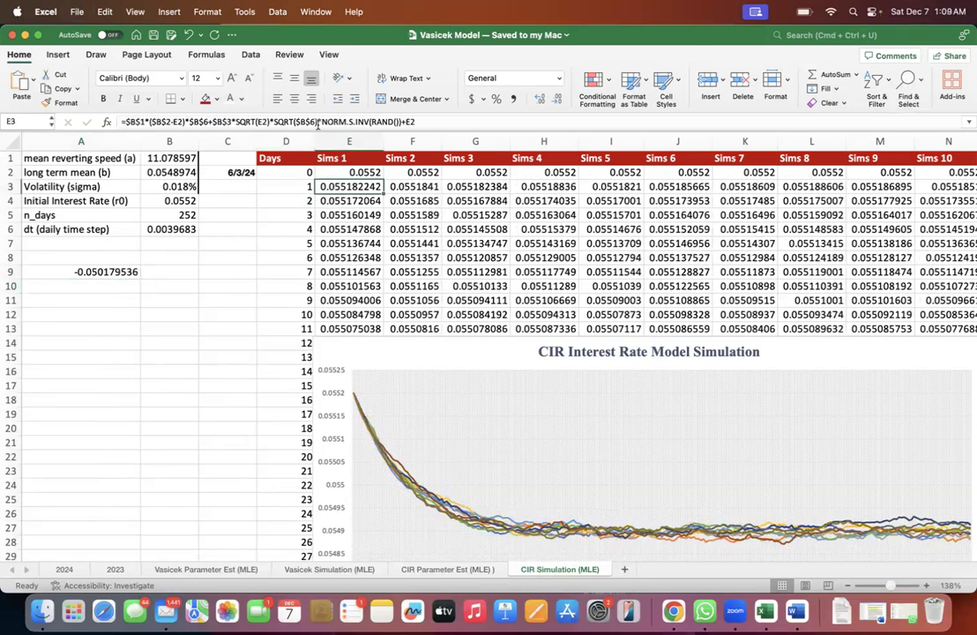
{"action": "left_click", "coordinate": [317, 123]}
{"action": "left_click", "coordinate": [398, 122]}
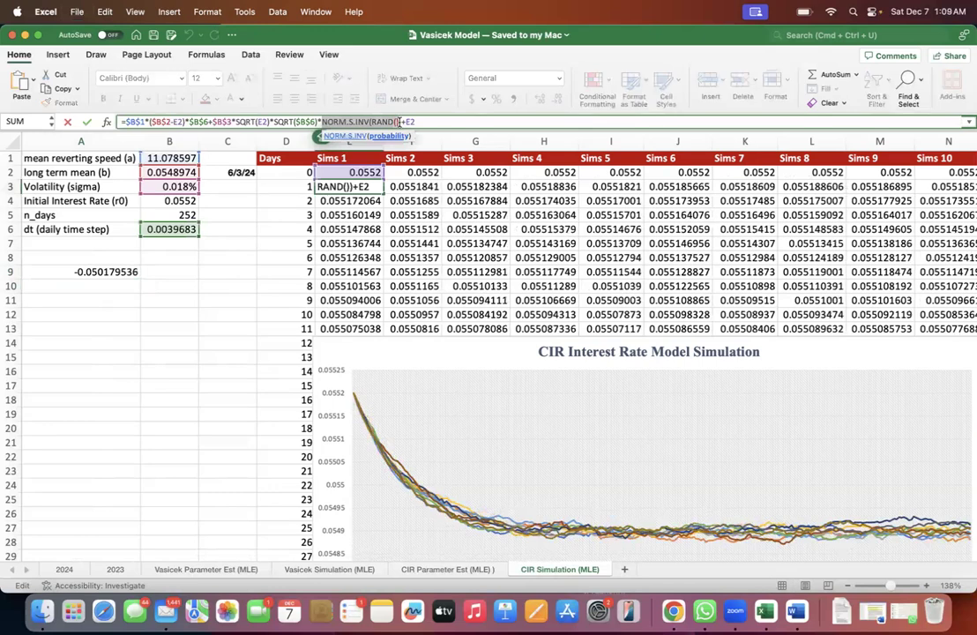
{"action": "key", "text": "Escape"}
- Review the Sims 1 rates in E3:E8 and highlight the SQRT($B$6)*NORM.S.INV(RAND()) shock term in the E3 formula
{"action": "left_click", "coordinate": [376, 201]}
{"action": "left_click", "coordinate": [373, 216]}
{"action": "left_click", "coordinate": [372, 230]}
{"action": "left_click", "coordinate": [372, 245]}
{"action": "left_click", "coordinate": [372, 258]}
{"action": "left_click_drag", "start_coordinate": [353, 187], "coordinate": [358, 254]}
{"action": "left_click_drag", "start_coordinate": [272, 121], "coordinate": [397, 121]}
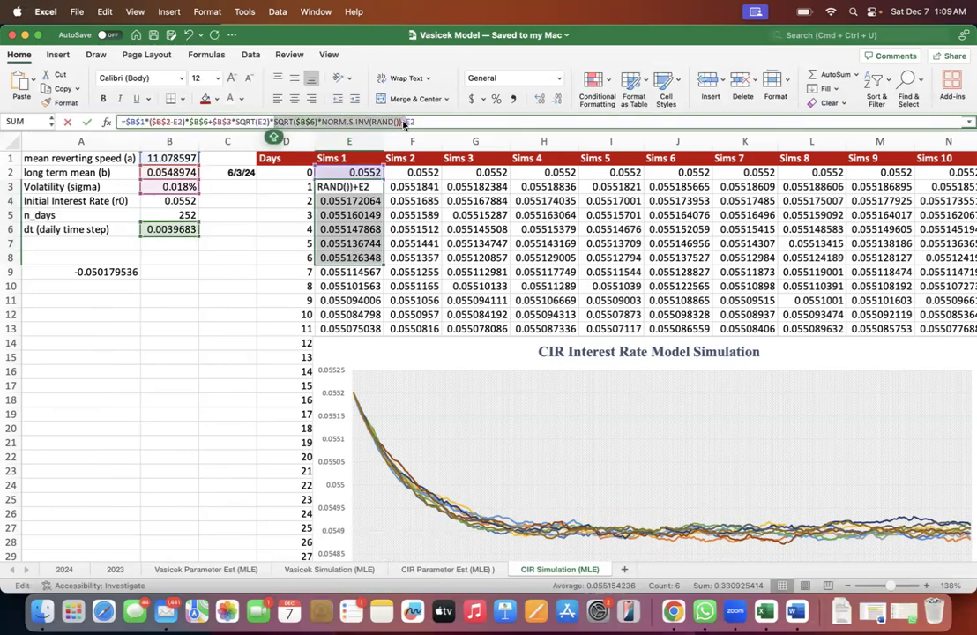
{"action": "key", "text": "Escape"}
- Inspect the most recent 3 Mo rates on the 2024 sheet and the 3 Month Interest Rate chart beside the data
{"action": "left_click", "coordinate": [64, 569]}
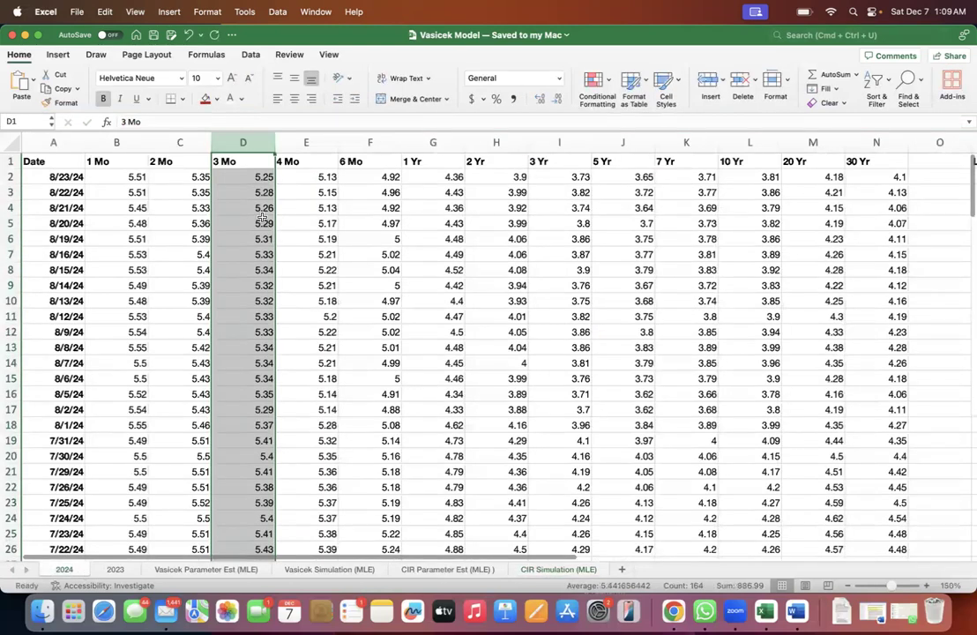
{"action": "left_click", "coordinate": [258, 179]}
{"action": "left_click", "coordinate": [259, 192]}
{"action": "left_click", "coordinate": [258, 208]}
{"action": "left_click", "coordinate": [259, 224]}
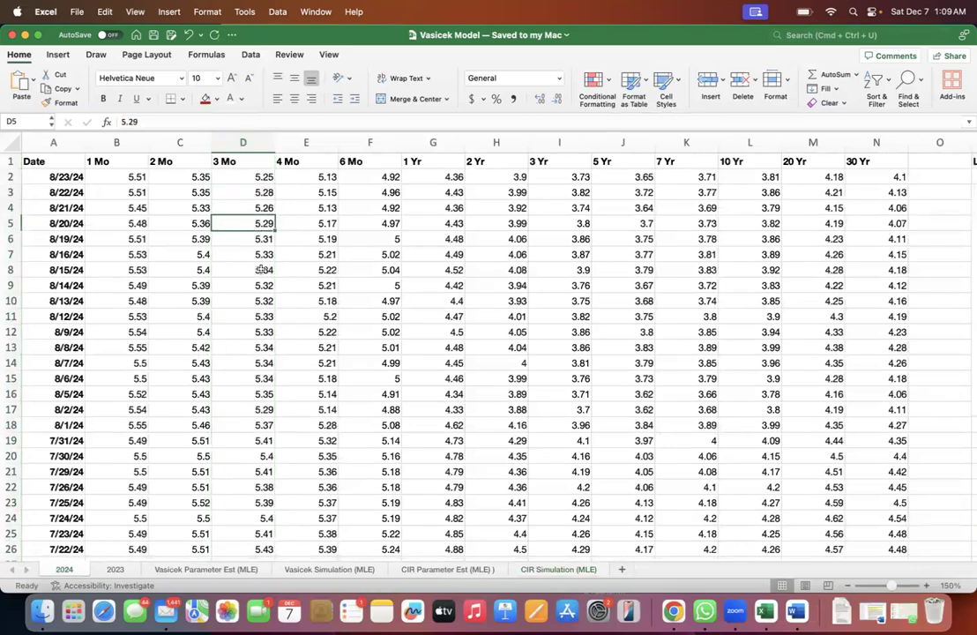
{"action": "scroll", "coordinate": [262, 270], "scroll_direction": "right", "scroll_amount": 10}
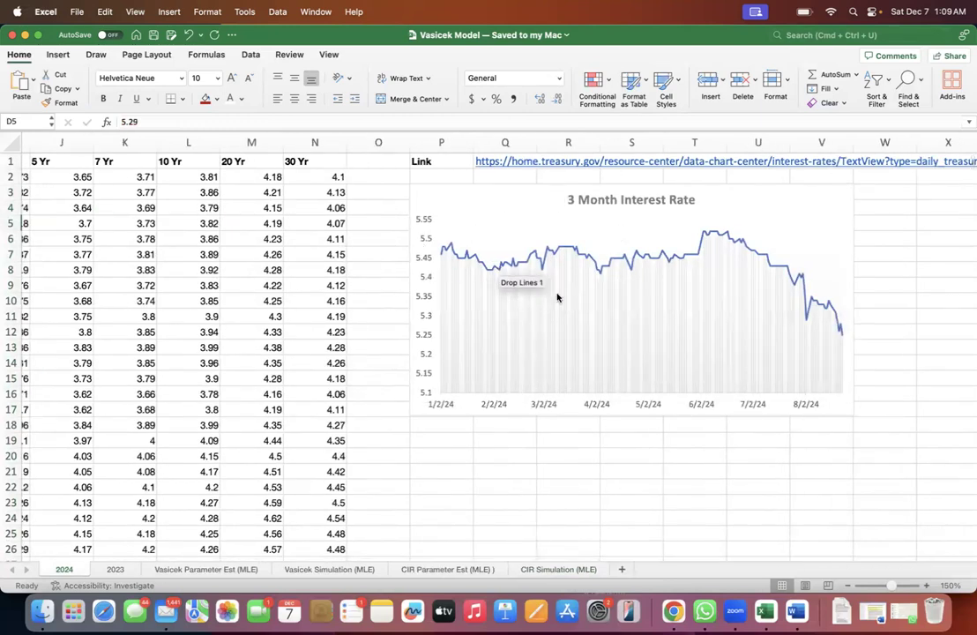
{"action": "scroll", "coordinate": [174, 348], "scroll_direction": "left", "scroll_amount": 10}
{"action": "scroll", "coordinate": [263, 173], "scroll_direction": "right", "scroll_amount": 1}
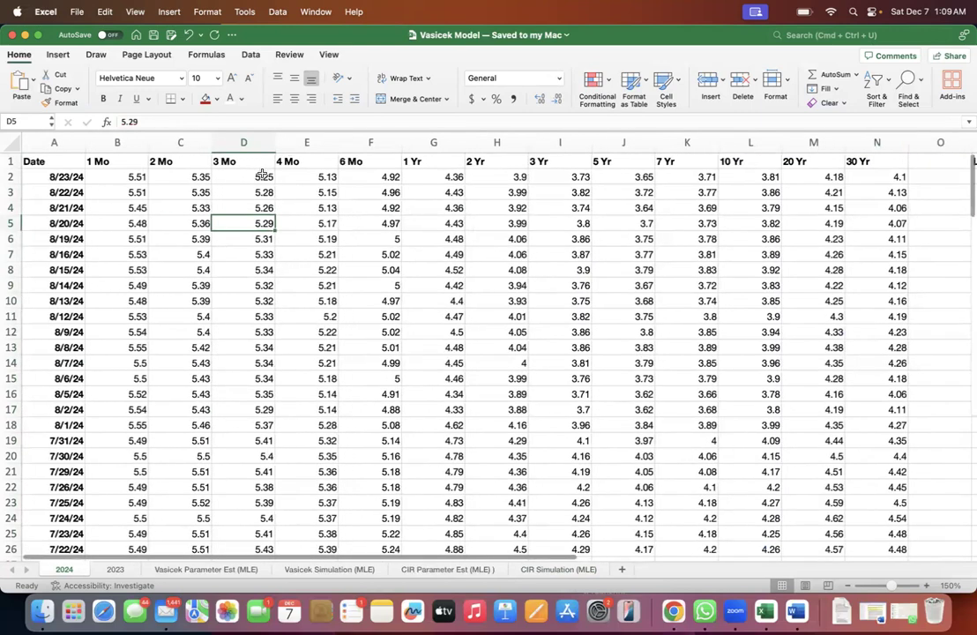
- Trace the daily changes down the 3 Mo column to D15 and highlight the range D1:D11
{"action": "left_click", "coordinate": [260, 178]}
{"action": "left_click", "coordinate": [210, 179]}
{"action": "left_click", "coordinate": [203, 209]}
{"action": "left_click", "coordinate": [198, 257]}
{"action": "left_click", "coordinate": [196, 303]}
{"action": "left_click", "coordinate": [197, 350]}
{"action": "left_click", "coordinate": [191, 379]}
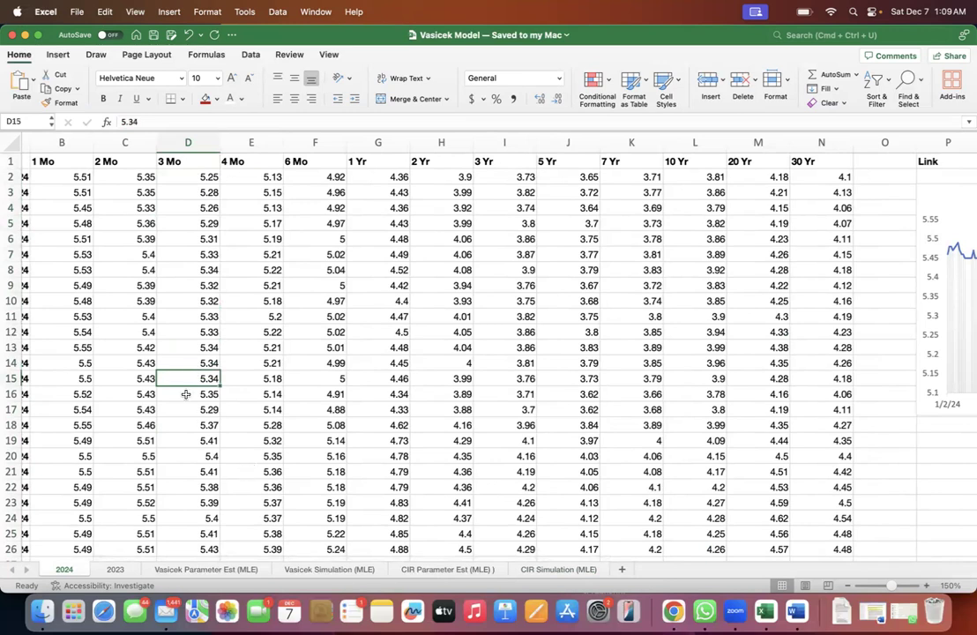
{"action": "left_click_drag", "start_coordinate": [187, 162], "coordinate": [189, 316]}
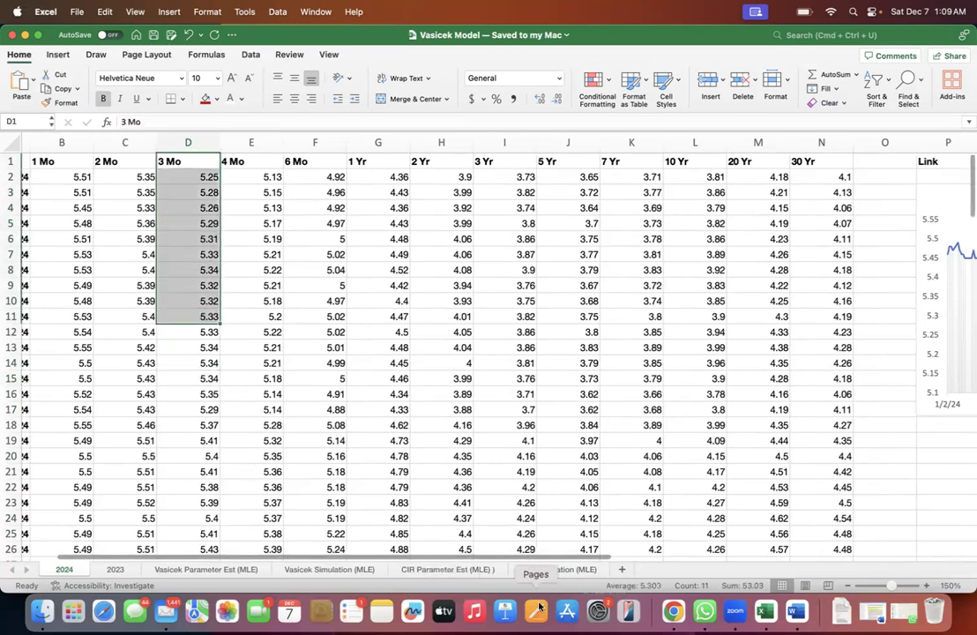
- Go back to the CIR Simulation (MLE) sheet and examine the random shock, the full rate change and the +E2 term in E3's formula
{"action": "left_click", "coordinate": [558, 570]}
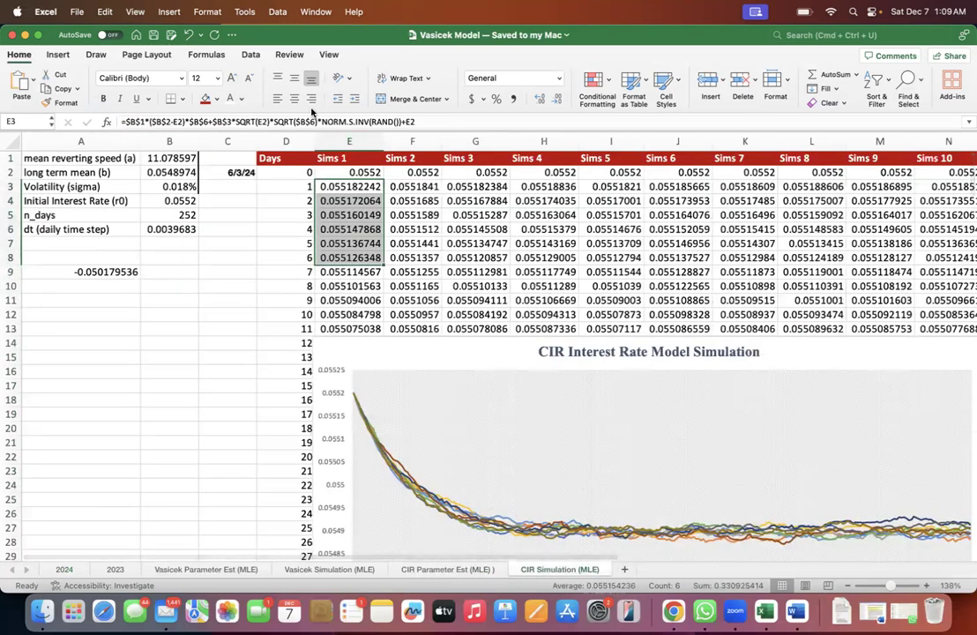
{"action": "left_click_drag", "start_coordinate": [272, 121], "coordinate": [403, 121]}
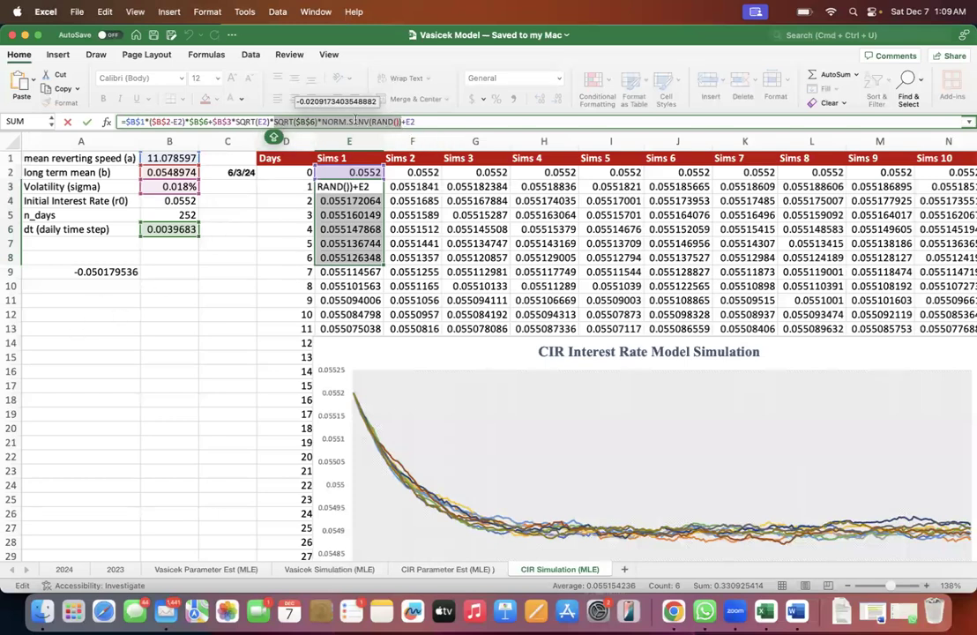
{"action": "left_click_drag", "start_coordinate": [269, 124], "coordinate": [126, 122]}
{"action": "left_click", "coordinate": [126, 122]}
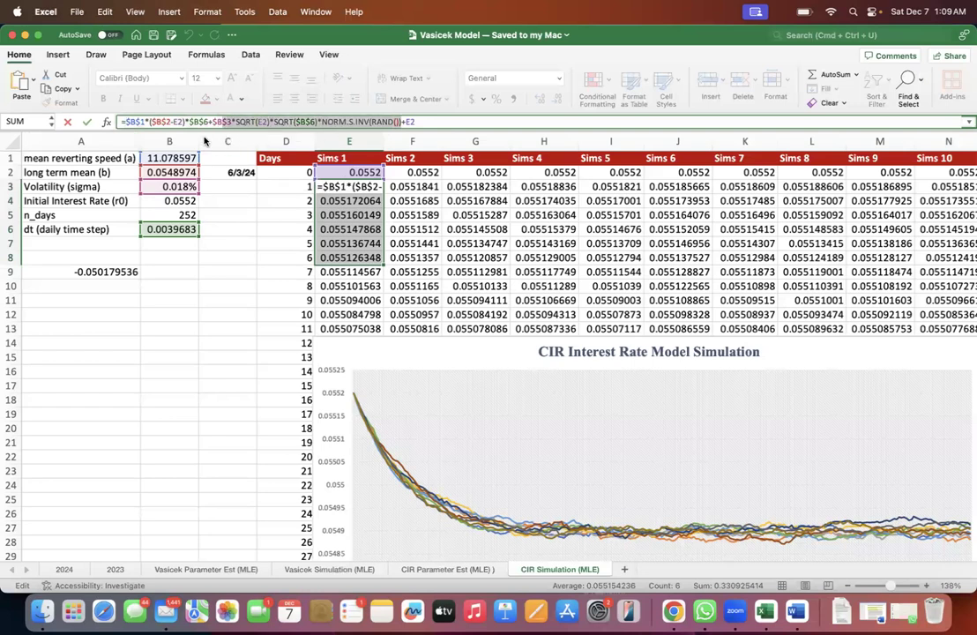
{"action": "left_click_drag", "start_coordinate": [152, 140], "coordinate": [122, 138]}
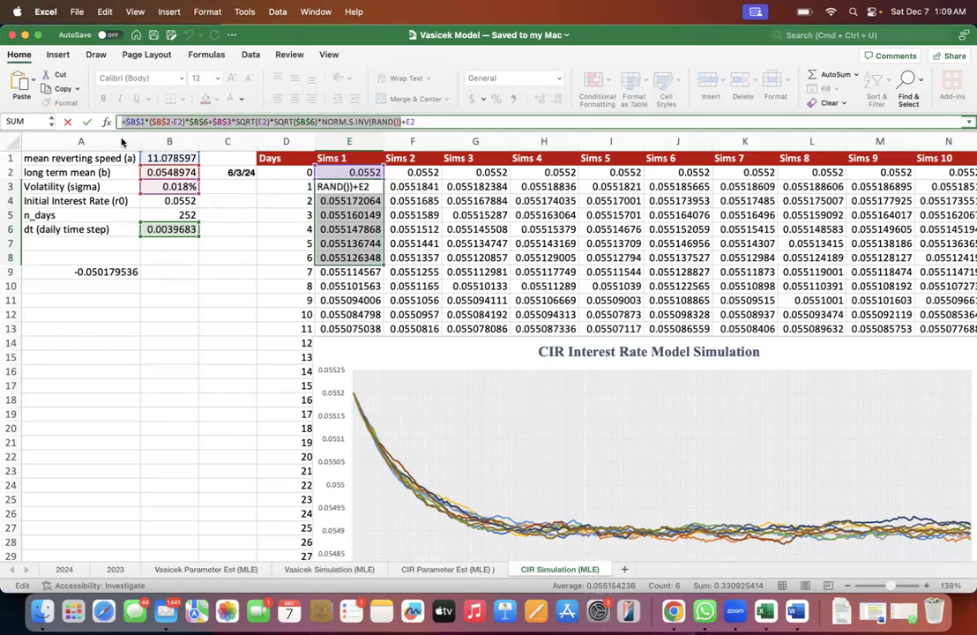
{"action": "left_click", "coordinate": [409, 122]}
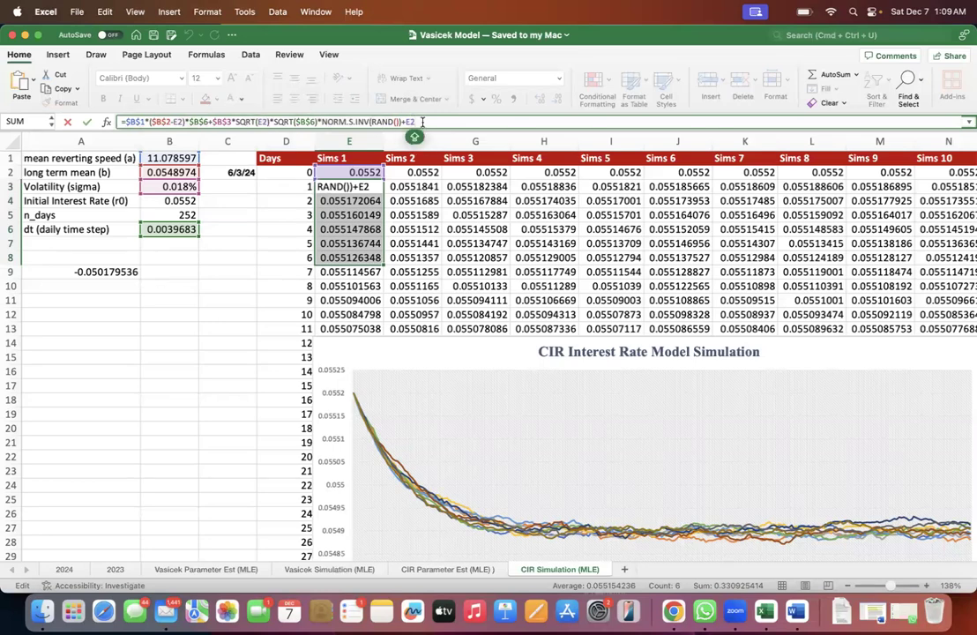
{"action": "key", "text": "Return"}
- Check the day 1 formulas of Sims 2 through Sims 5 in F3 to I3 without altering them
{"action": "left_click", "coordinate": [455, 243]}
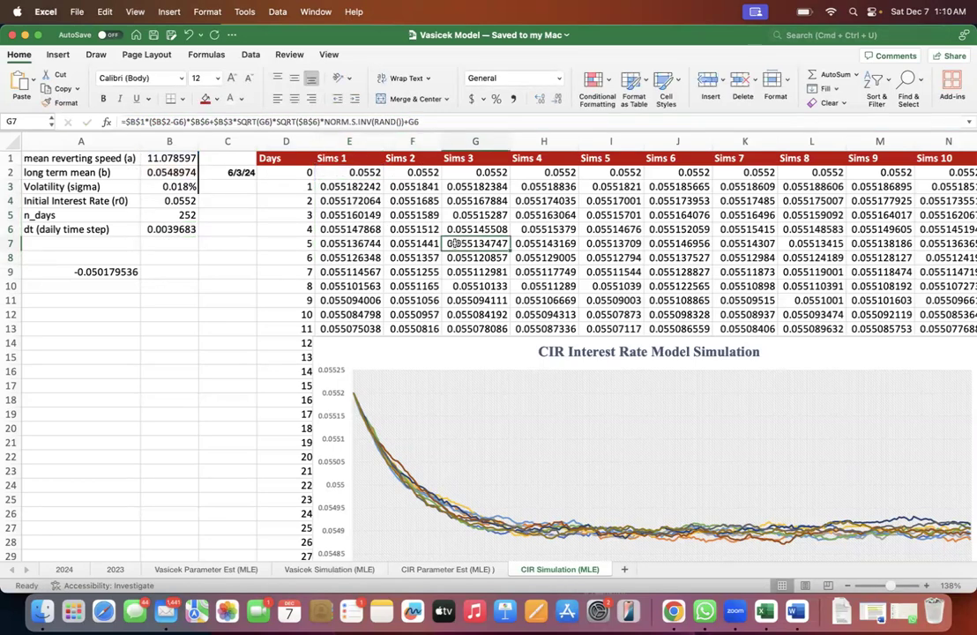
{"action": "double_click", "coordinate": [421, 187]}
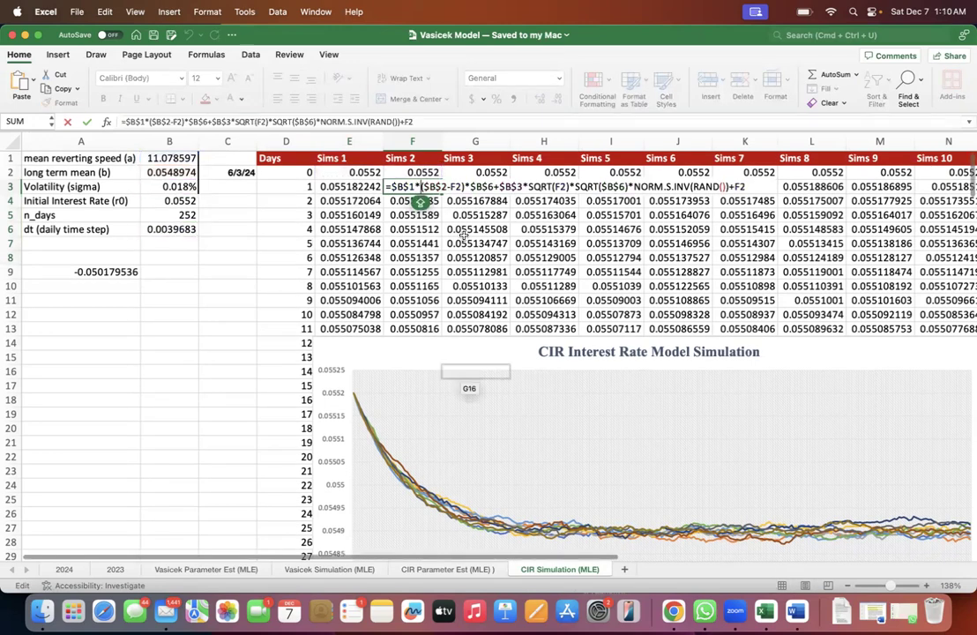
{"action": "key", "text": "Escape"}
{"action": "double_click", "coordinate": [432, 188]}
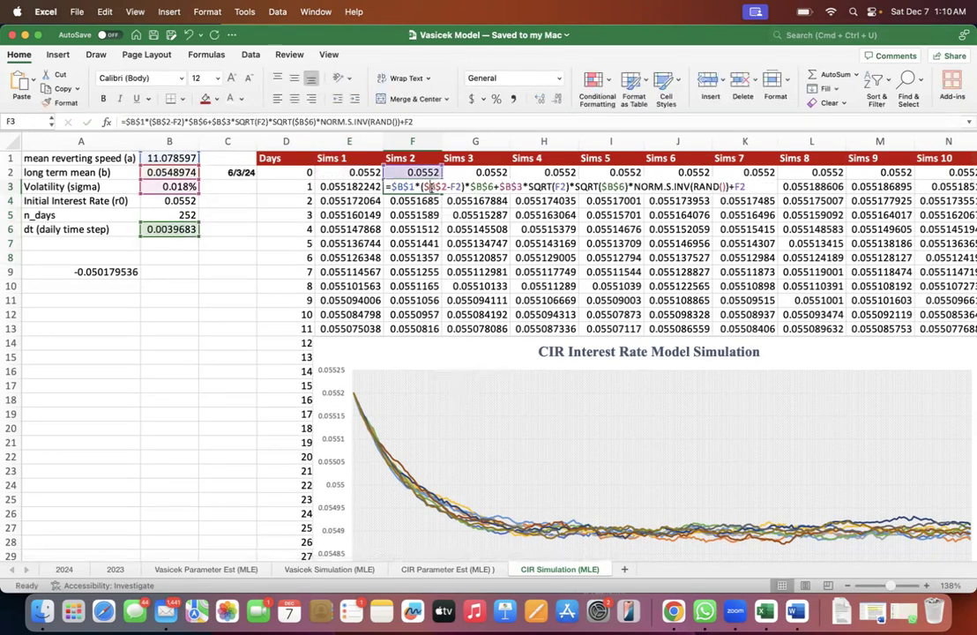
{"action": "key", "text": "Escape"}
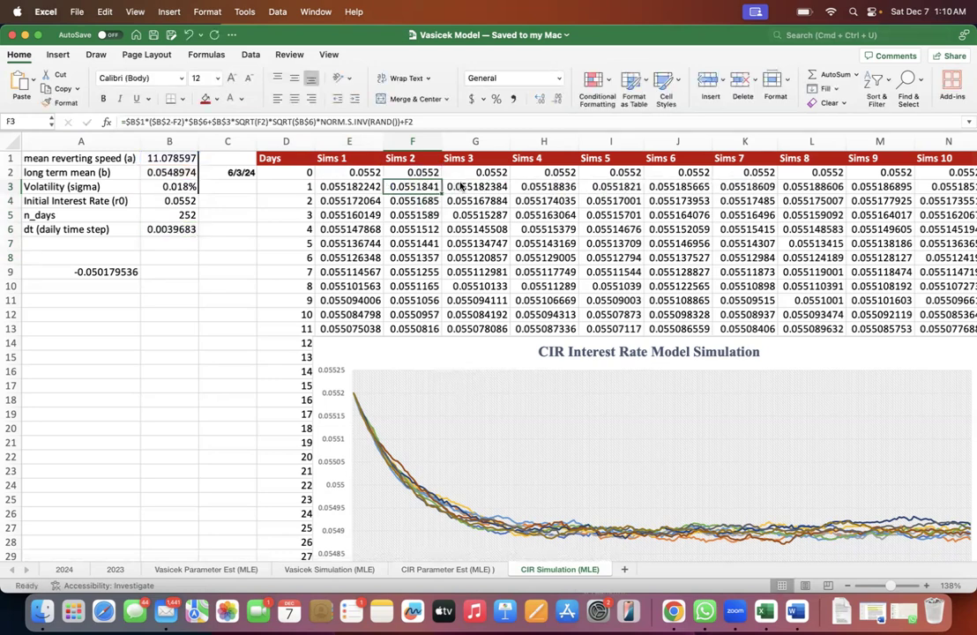
{"action": "double_click", "coordinate": [461, 185]}
{"action": "key", "text": "Escape"}
{"action": "double_click", "coordinate": [562, 187]}
{"action": "key", "text": "Escape"}
{"action": "double_click", "coordinate": [617, 186]}
{"action": "key", "text": "Escape"}
- Check the day 1 formulas of Sims 6, Sims 7 and Sims 8 in J3, K3 and L3
{"action": "left_click", "coordinate": [672, 186]}
{"action": "double_click", "coordinate": [671, 186]}
{"action": "key", "text": "Escape"}
{"action": "double_click", "coordinate": [750, 187]}
{"action": "key", "text": "Escape"}
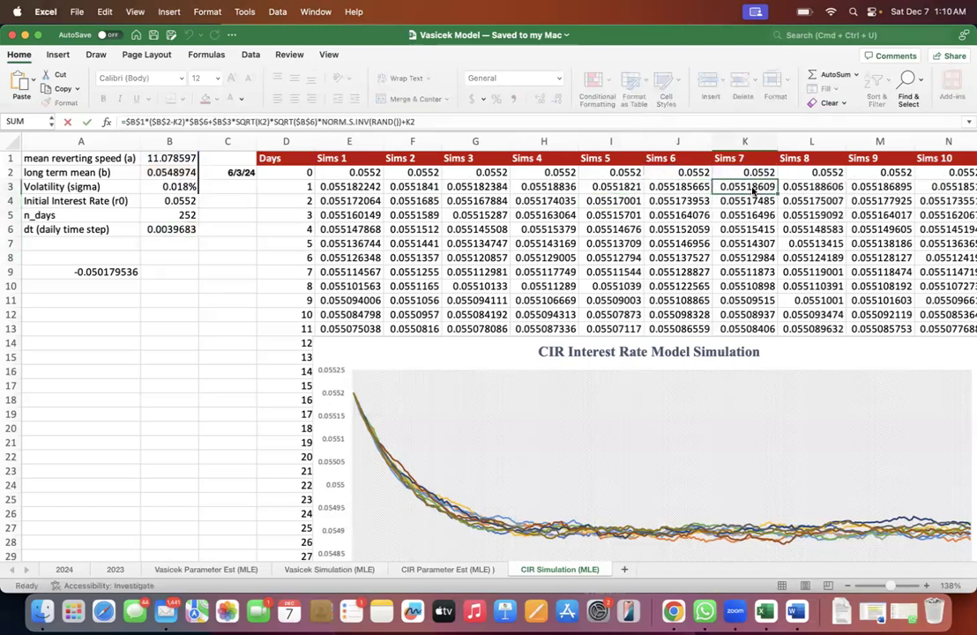
{"action": "double_click", "coordinate": [816, 186]}
{"action": "key", "text": "Escape"}
- Check the day 1 formulas of Sims 9 and Sims 10 in M3 and N3
{"action": "scroll", "coordinate": [818, 183], "scroll_direction": "right", "scroll_amount": 1}
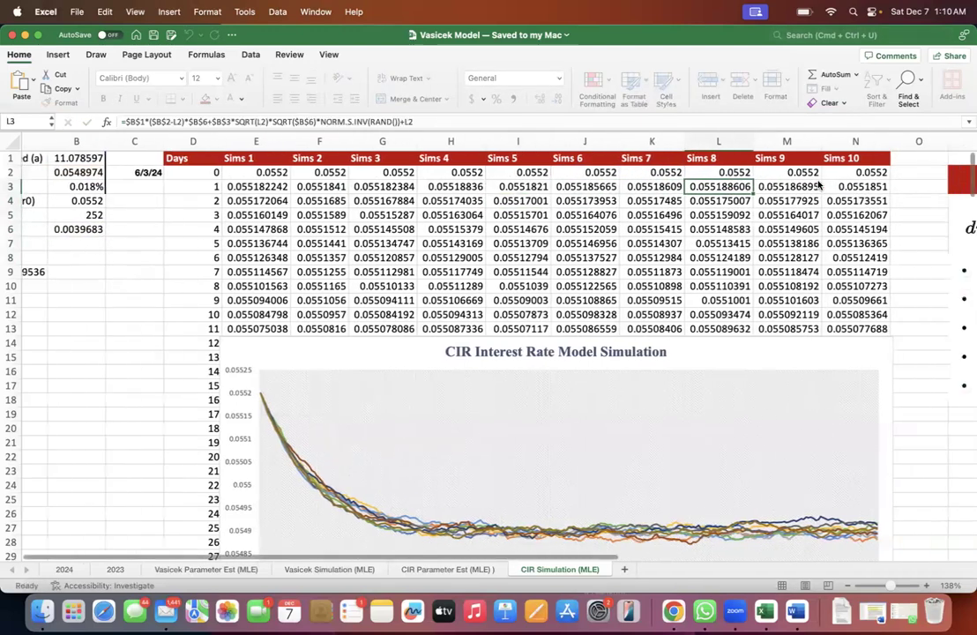
{"action": "scroll", "coordinate": [818, 184], "scroll_direction": "right", "scroll_amount": 1}
{"action": "left_click", "coordinate": [749, 184]}
{"action": "left_click", "coordinate": [804, 183]}
{"action": "double_click", "coordinate": [805, 183]}
{"action": "key", "text": "Escape"}
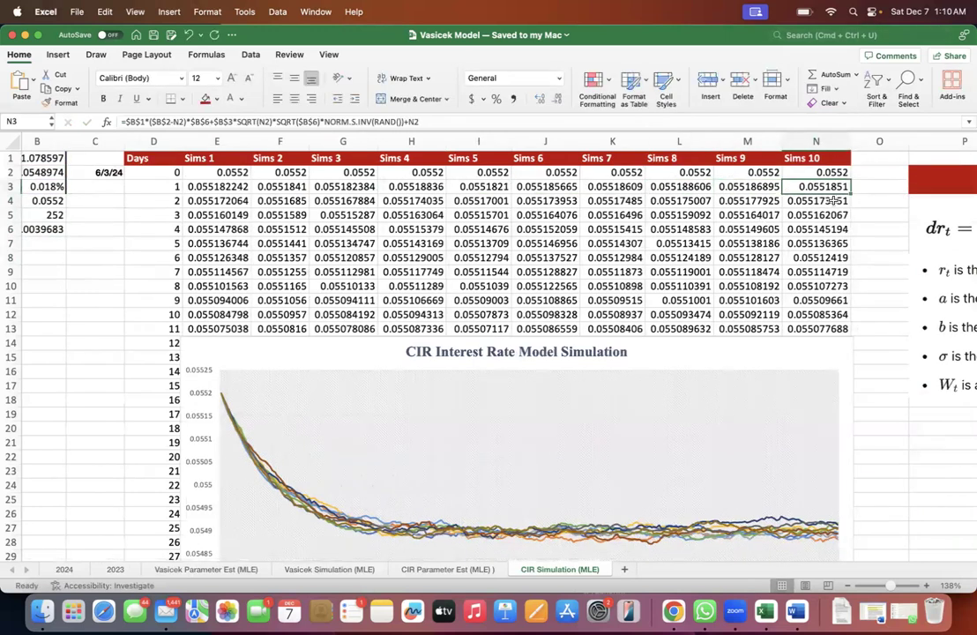
- Compare the Sims 10 formula in N3 with the CIR model equation beside the table, leaving the formula unchanged
{"action": "double_click", "coordinate": [830, 186]}
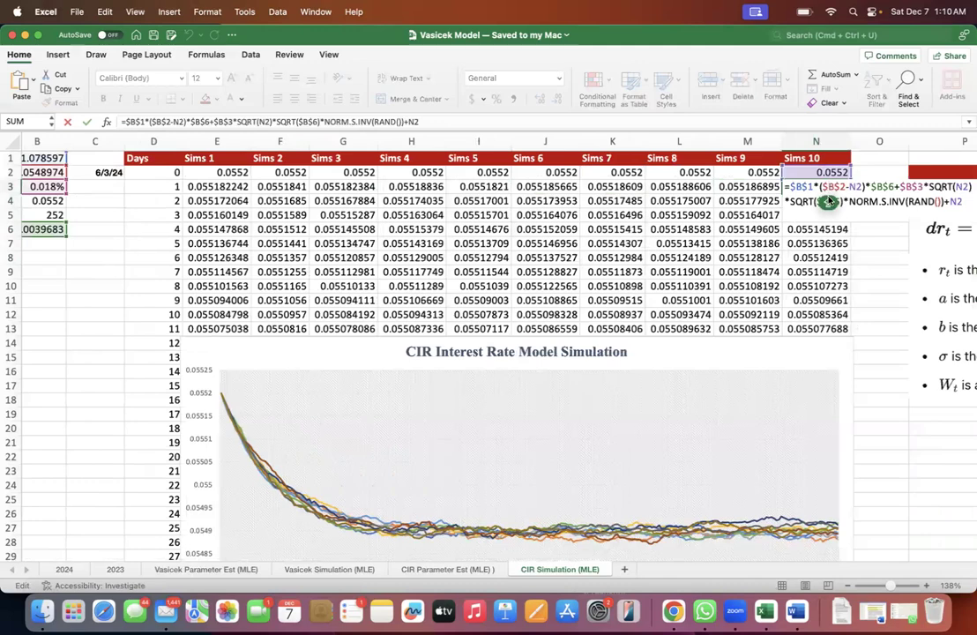
{"action": "scroll", "coordinate": [829, 201], "scroll_direction": "right", "scroll_amount": 3}
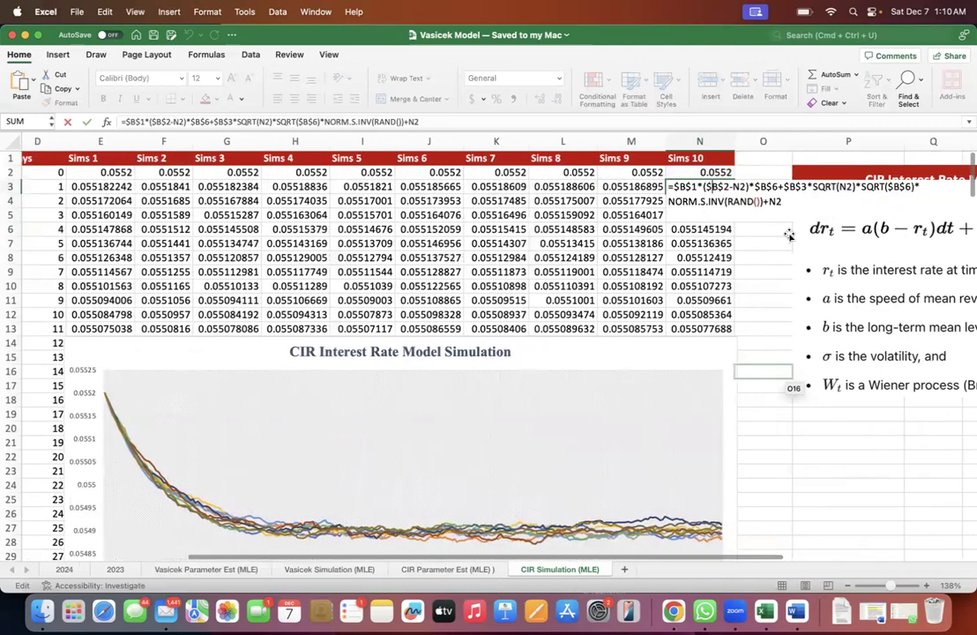
{"action": "scroll", "coordinate": [789, 235], "scroll_direction": "left", "scroll_amount": 3}
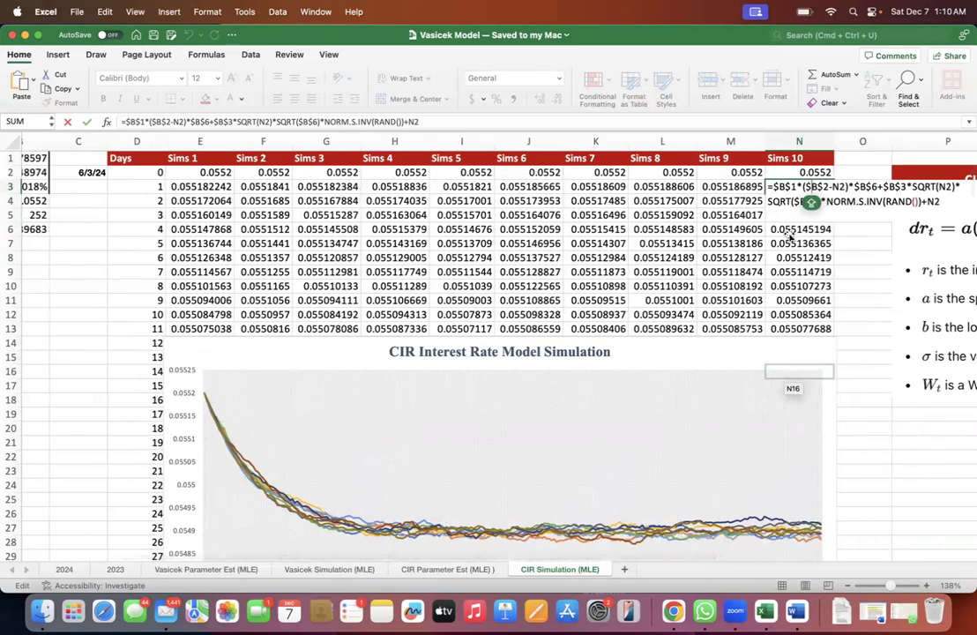
{"action": "scroll", "coordinate": [789, 233], "scroll_direction": "left", "scroll_amount": 4}
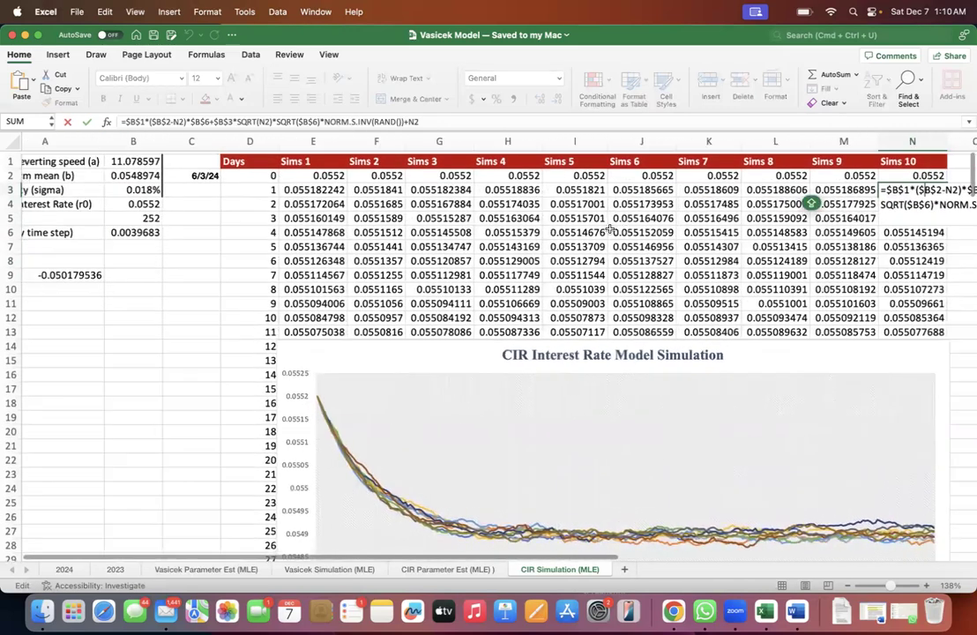
{"action": "scroll", "coordinate": [610, 229], "scroll_direction": "right", "scroll_amount": 1}
{"action": "key", "text": "Escape"}
- Look at the end of the Sims 2 column and return to its header in F1
{"action": "left_click", "coordinate": [371, 191]}
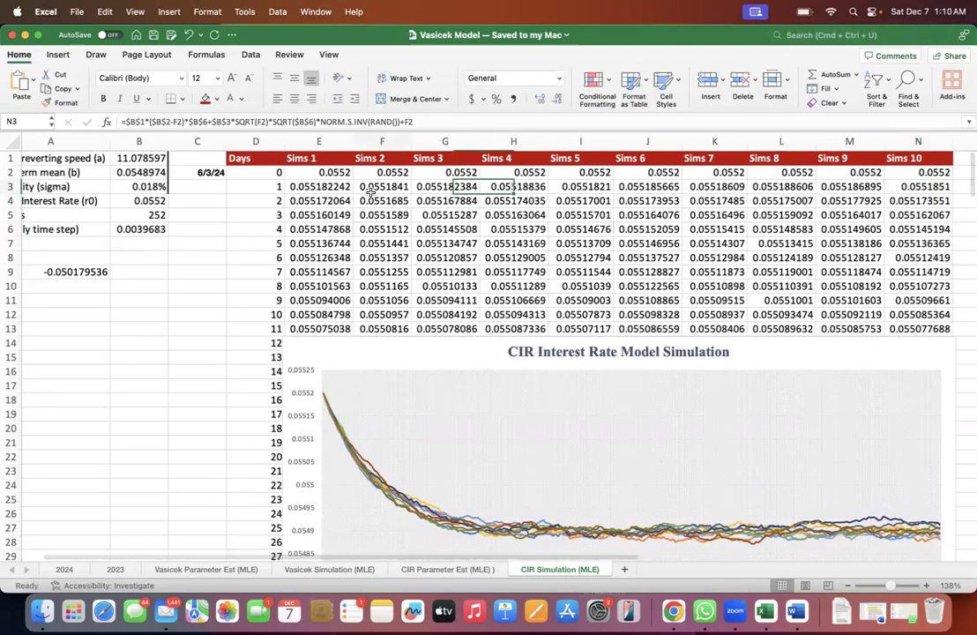
{"action": "key", "text": "super+Down"}
{"action": "key", "text": "super+Up"}
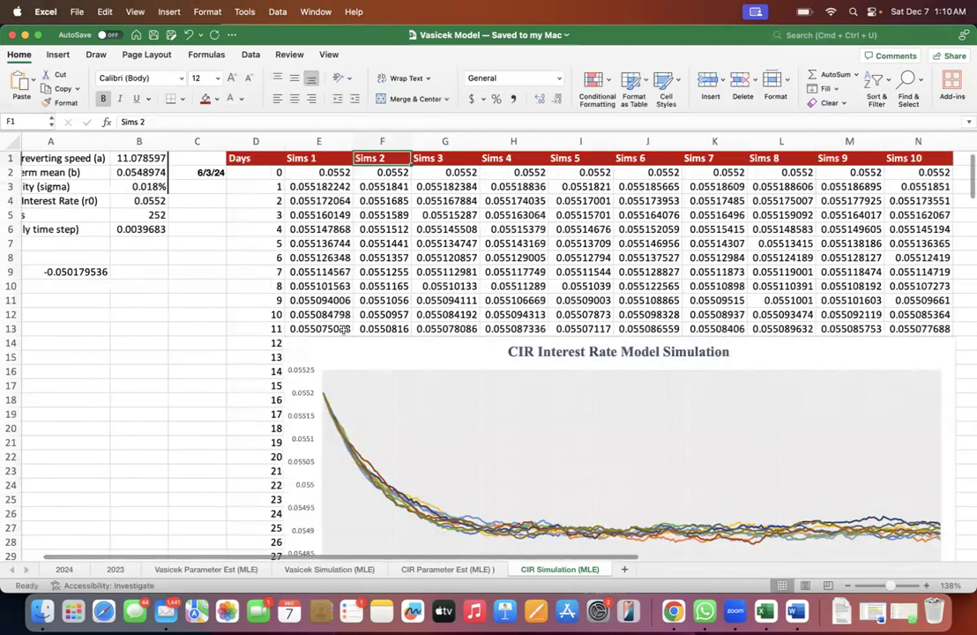
- Select the Sims 10 series in the CIR Interest Rate Model Simulation chart and examine the full chart with its legend
{"action": "left_click", "coordinate": [332, 406]}
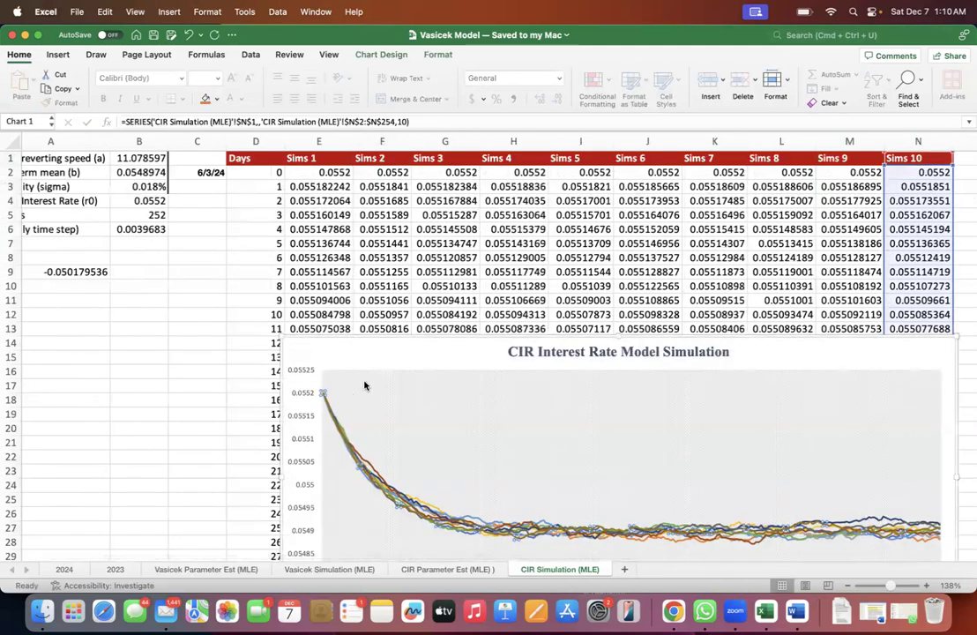
{"action": "scroll", "coordinate": [365, 385], "scroll_direction": "down", "scroll_amount": 3}
{"action": "scroll", "coordinate": [365, 385], "scroll_direction": "right", "scroll_amount": 1}
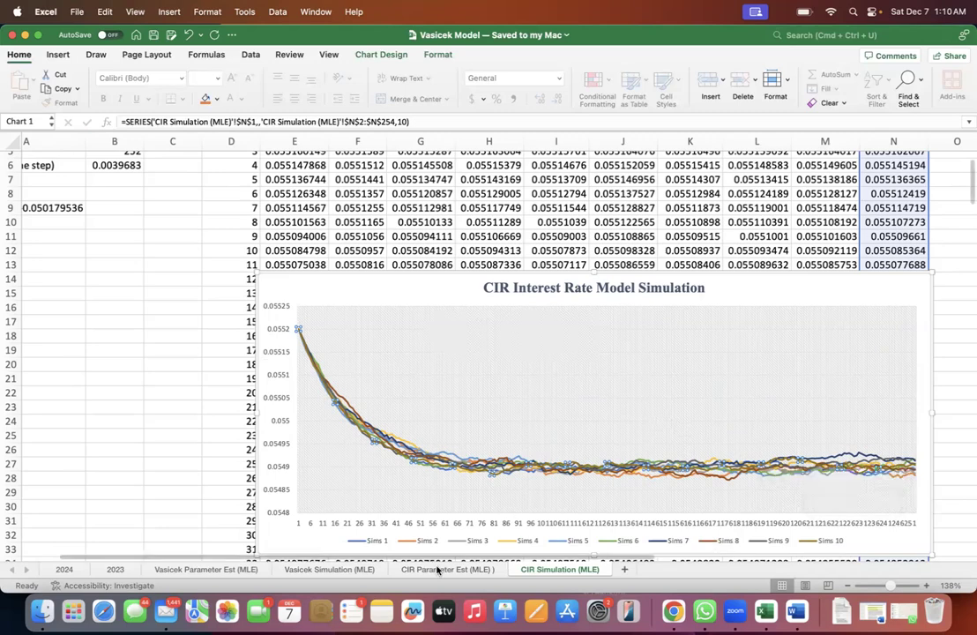
{"action": "scroll", "coordinate": [220, 321], "scroll_direction": "up", "scroll_amount": 5}
{"action": "scroll", "coordinate": [220, 320], "scroll_direction": "left", "scroll_amount": 2}
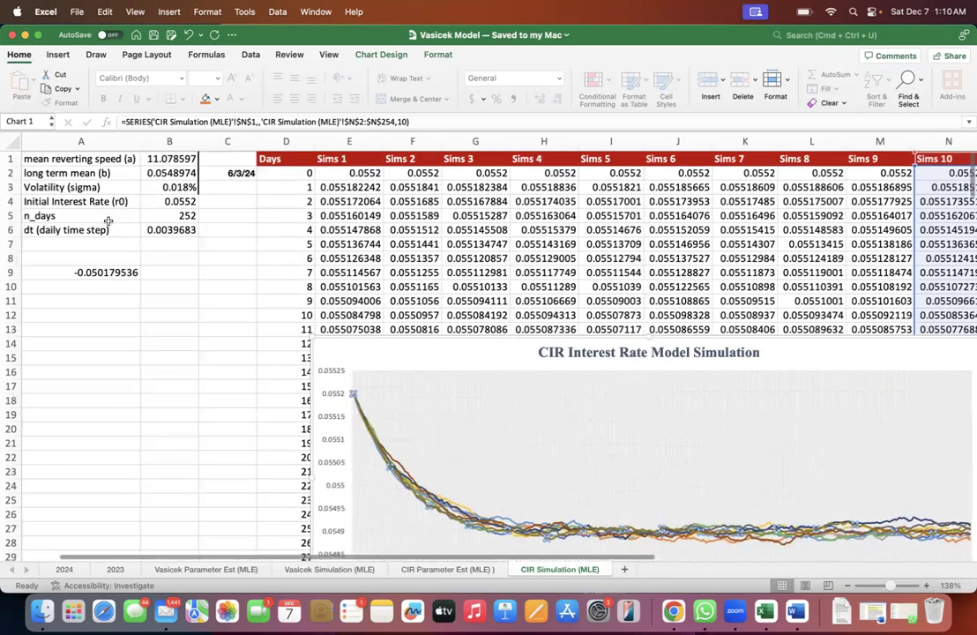
- Highlight the long term mean (b) in A2:B2 and compare it with the level the simulated paths approach in the chart
{"action": "scroll", "coordinate": [176, 264], "scroll_direction": "down", "scroll_amount": 1}
{"action": "left_click", "coordinate": [139, 165]}
{"action": "left_click_drag", "start_coordinate": [139, 165], "coordinate": [172, 165]}
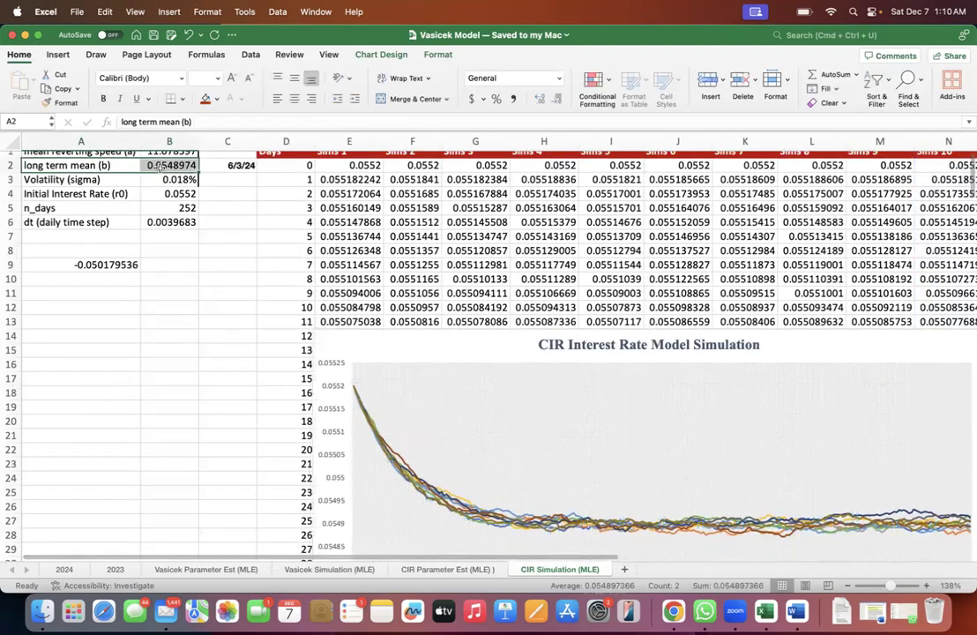
{"action": "scroll", "coordinate": [176, 211], "scroll_direction": "up", "scroll_amount": 1}
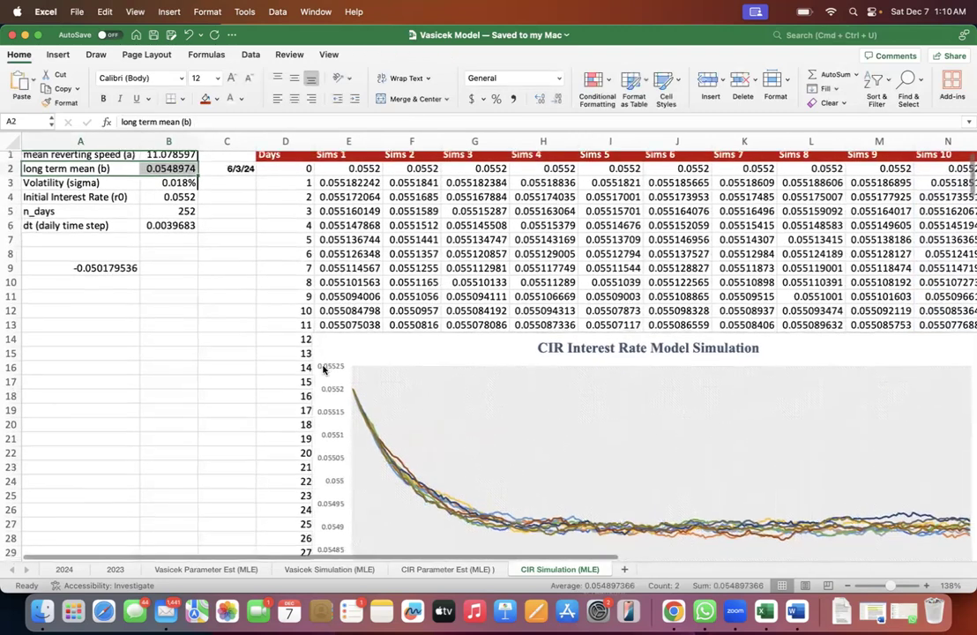
{"action": "scroll", "coordinate": [322, 370], "scroll_direction": "down", "scroll_amount": 5}
{"action": "scroll", "coordinate": [262, 354], "scroll_direction": "up", "scroll_amount": 1}
{"action": "scroll", "coordinate": [211, 282], "scroll_direction": "up", "scroll_amount": 4}
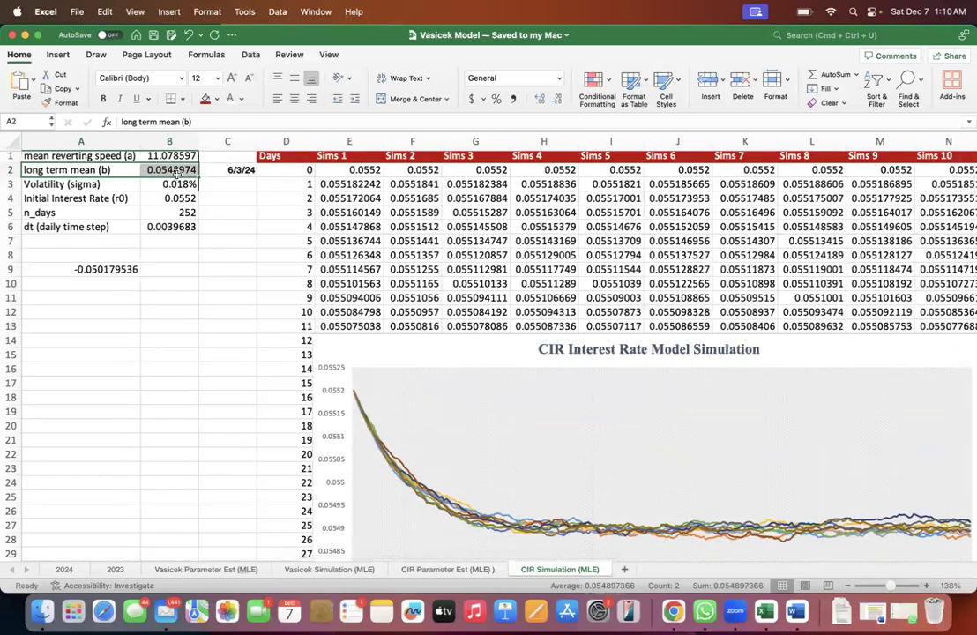
- Compare the long term mean in B2 with the vertical axis values of the CIR Interest Rate Model Simulation chart
{"action": "scroll", "coordinate": [236, 306], "scroll_direction": "down", "scroll_amount": 5}
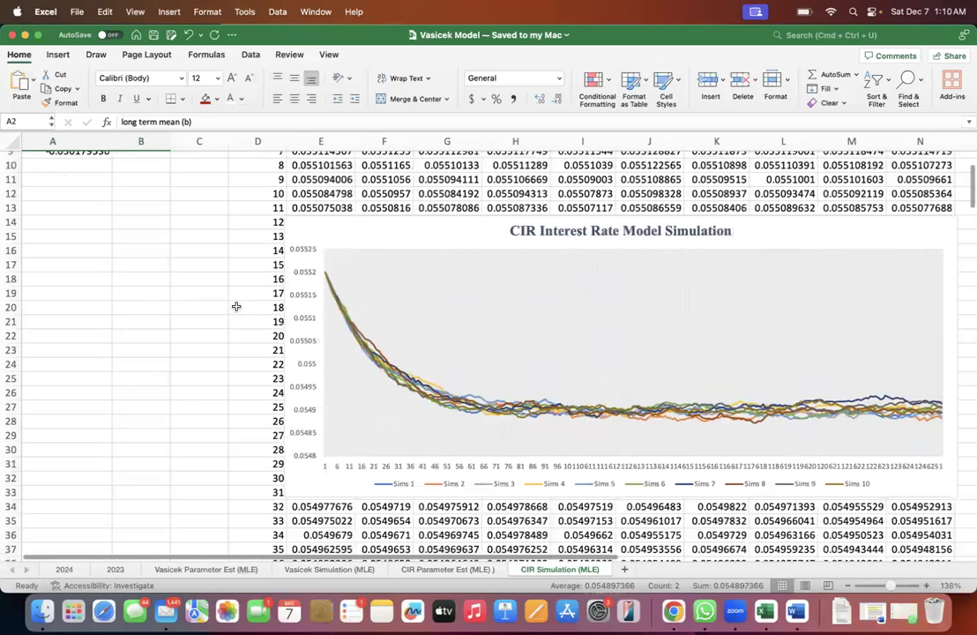
{"action": "scroll", "coordinate": [309, 385], "scroll_direction": "down", "scroll_amount": 1}
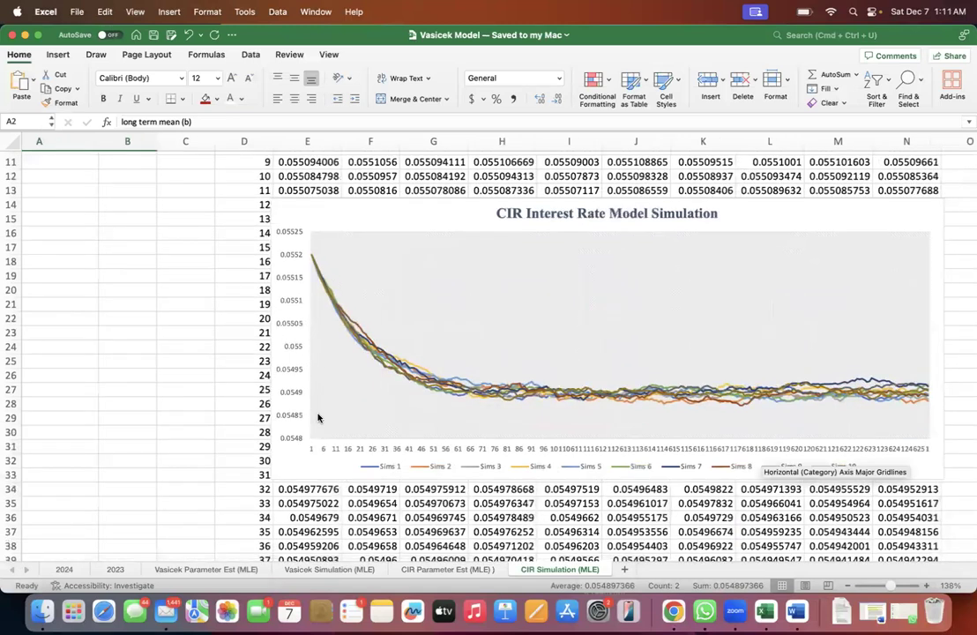
{"action": "scroll", "coordinate": [262, 335], "scroll_direction": "up", "scroll_amount": 3}
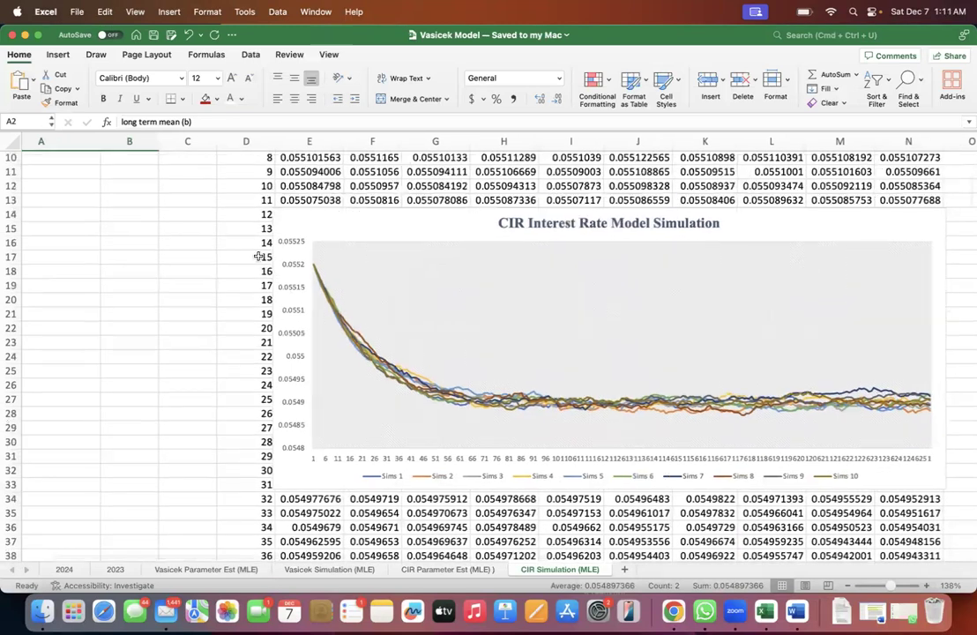
{"action": "scroll", "coordinate": [258, 255], "scroll_direction": "up", "scroll_amount": 4}
{"action": "left_click", "coordinate": [172, 168]}
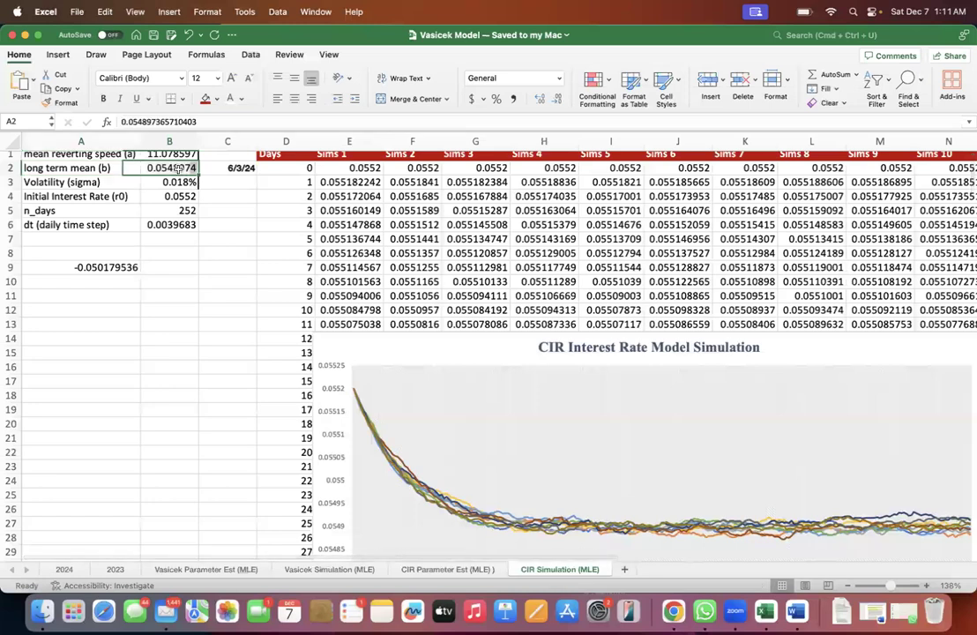
{"action": "scroll", "coordinate": [323, 361], "scroll_direction": "down", "scroll_amount": 3}
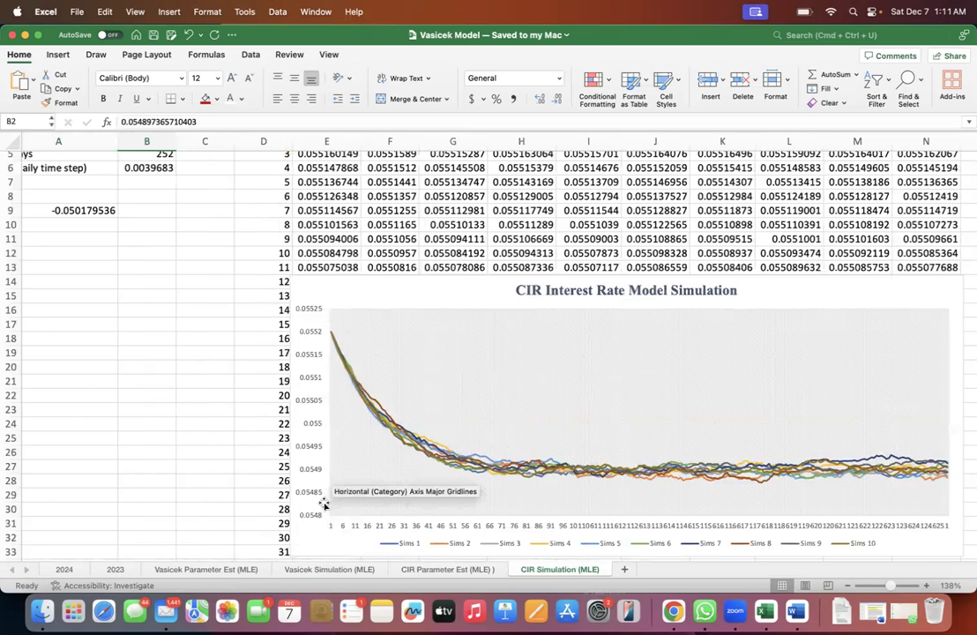
{"action": "left_click", "coordinate": [305, 474]}
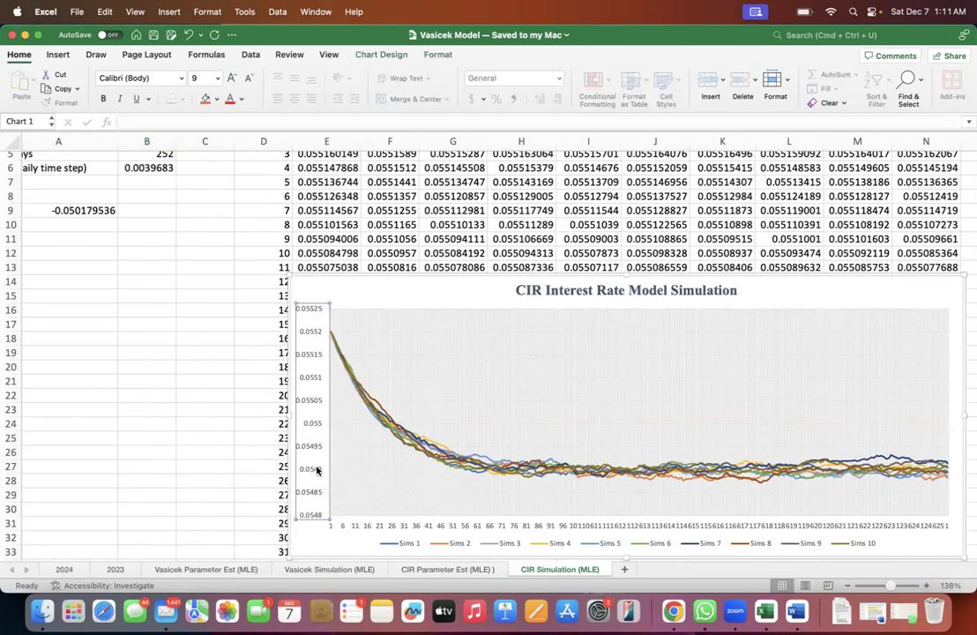
- Format the long term mean in B2 to four decimal places and check it against the simulation chart's vertical axis
{"action": "scroll", "coordinate": [172, 163], "scroll_direction": "up", "scroll_amount": 3}
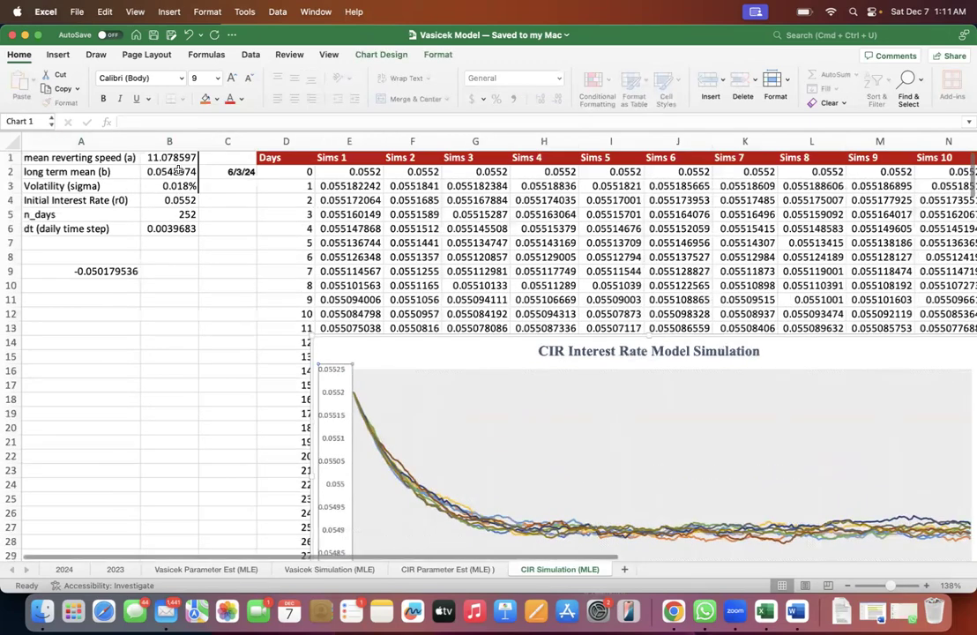
{"action": "left_click", "coordinate": [173, 169]}
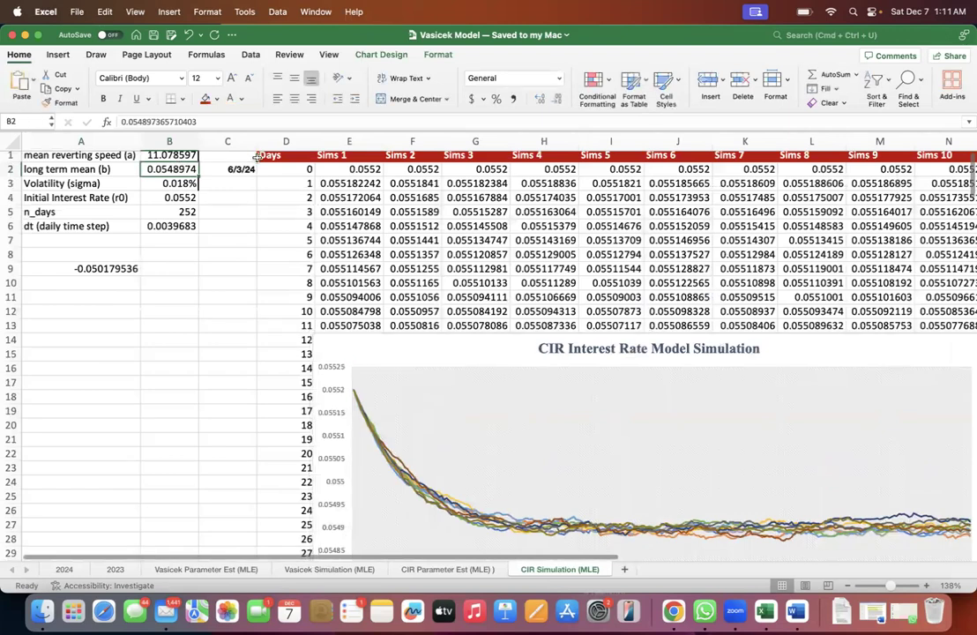
{"action": "left_click", "coordinate": [539, 99]}
{"action": "left_click", "coordinate": [558, 99]}
{"action": "left_click", "coordinate": [557, 100]}
{"action": "left_click", "coordinate": [558, 99]}
{"action": "left_click", "coordinate": [559, 100]}
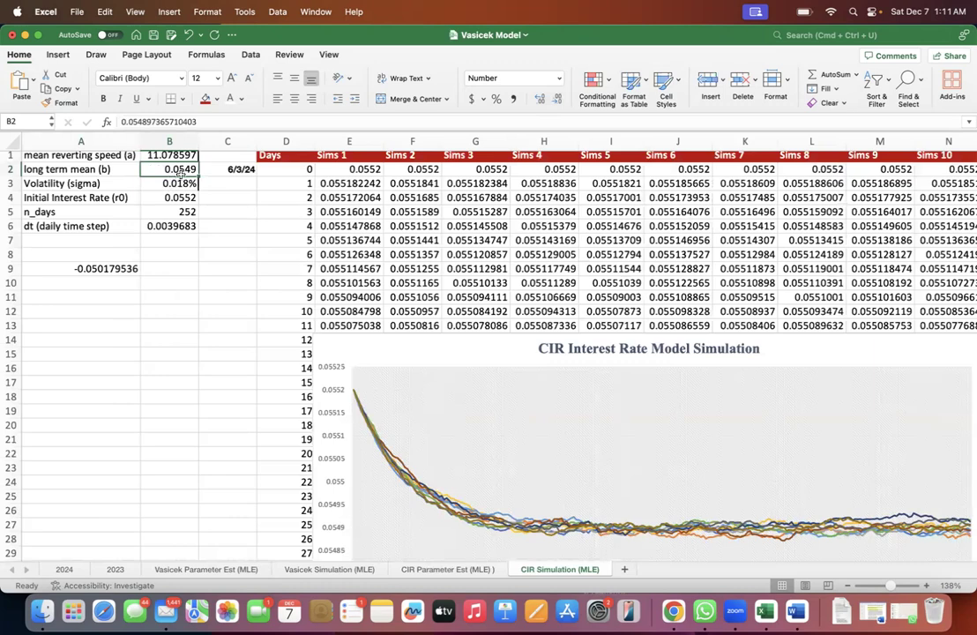
{"action": "scroll", "coordinate": [360, 432], "scroll_direction": "down", "scroll_amount": 3}
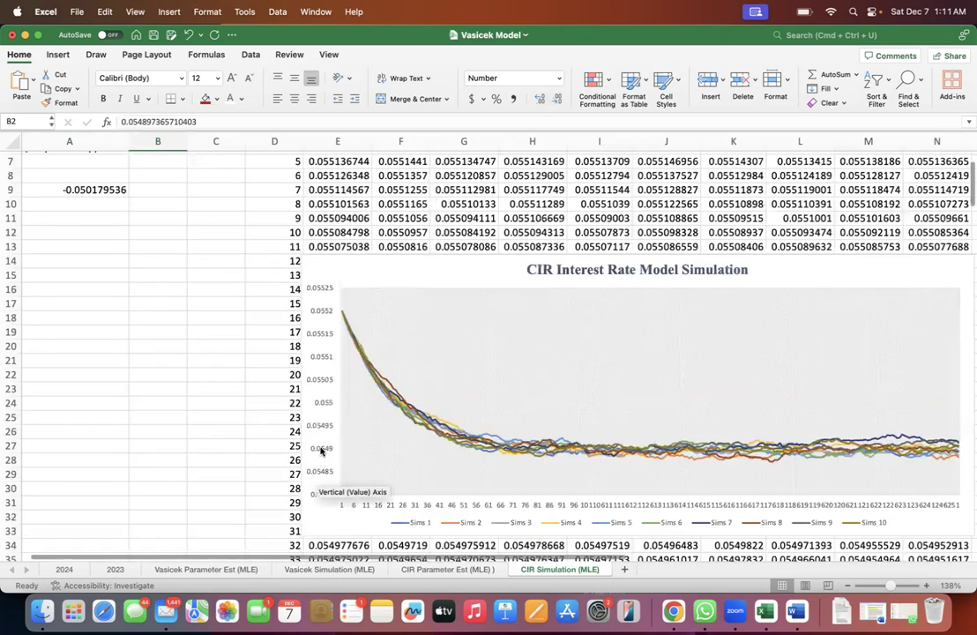
{"action": "left_click", "coordinate": [331, 450]}
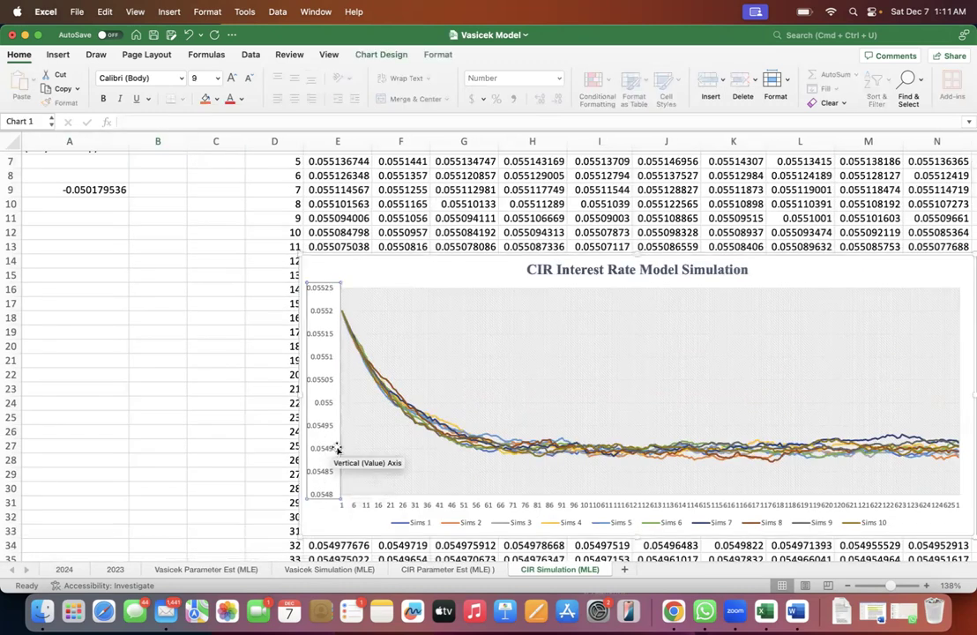
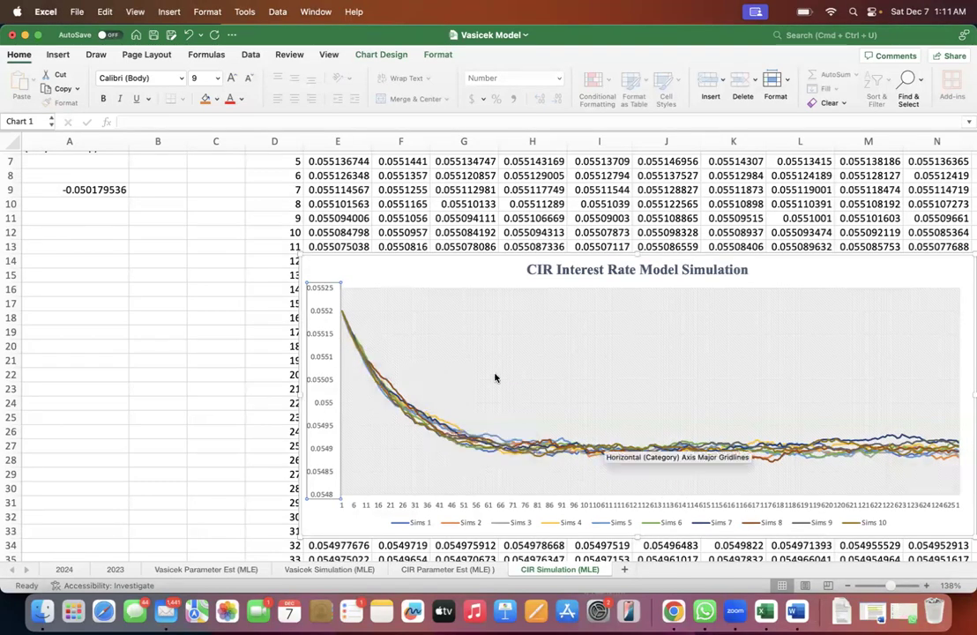
- Copy the calibrated mean reverting speed (a) from B1 into A9 as a backup
{"action": "scroll", "coordinate": [185, 273], "scroll_direction": "up", "scroll_amount": 6}
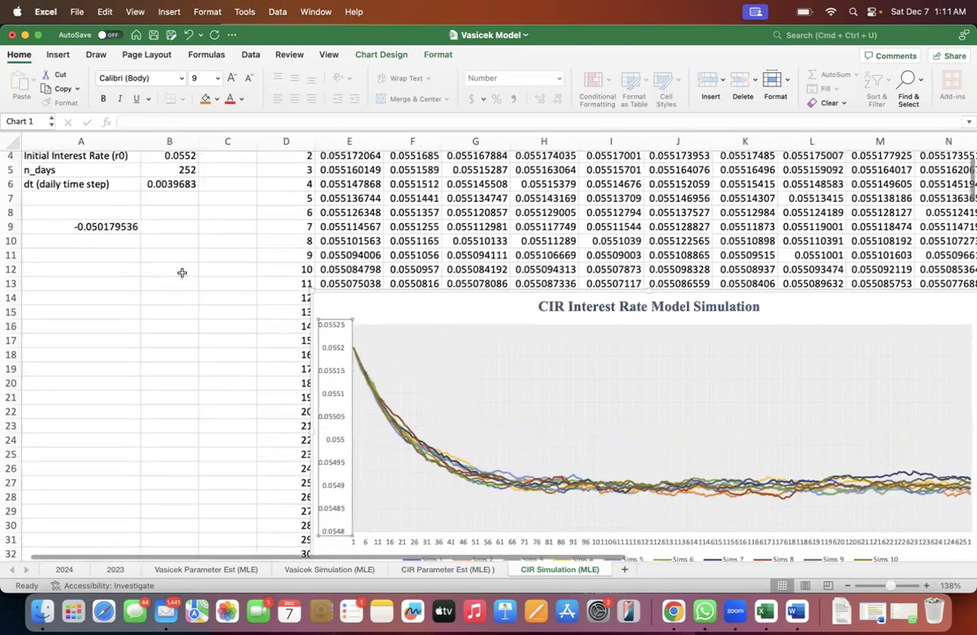
{"action": "left_click", "coordinate": [172, 159]}
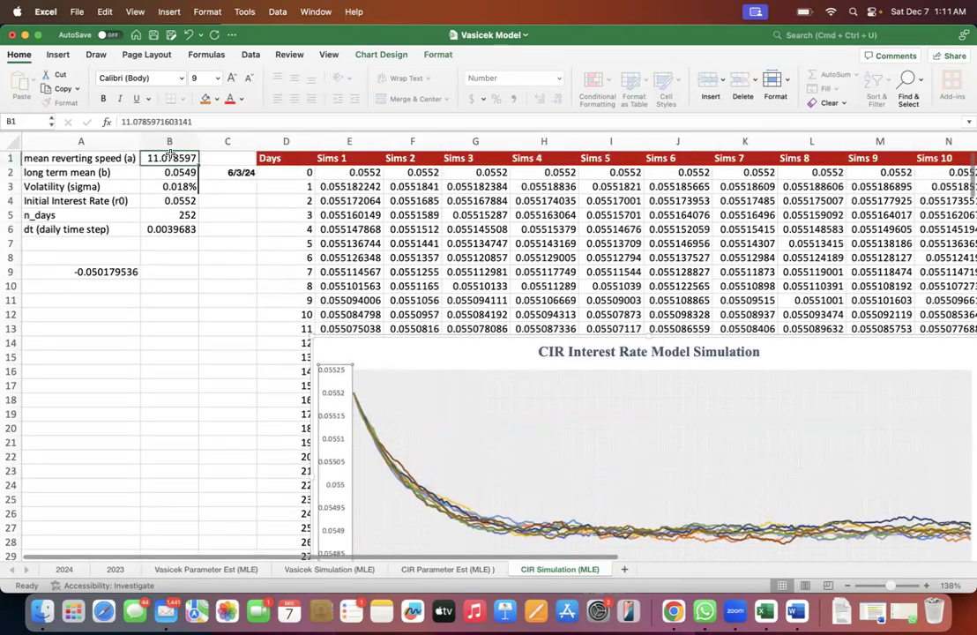
{"action": "key", "text": "super+c"}
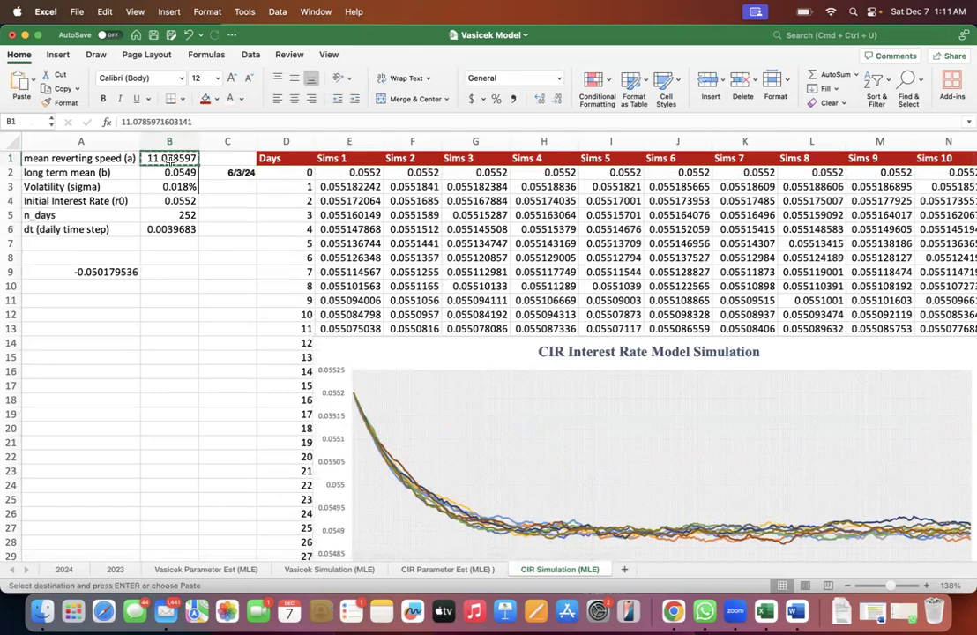
{"action": "left_click", "coordinate": [172, 281]}
{"action": "left_click", "coordinate": [127, 272]}
{"action": "key", "text": "super+v"}
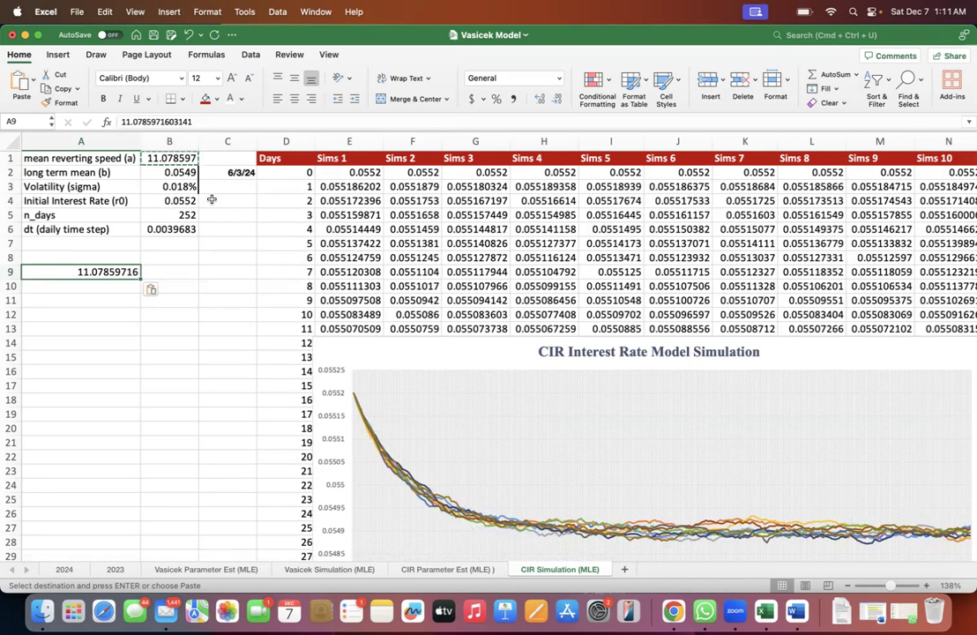
- Set the mean reverting speed (a) in B1 to 1 and examine the starting level of the simulated paths in the chart
{"action": "left_click", "coordinate": [170, 157]}
{"action": "key", "text": "Escape"}
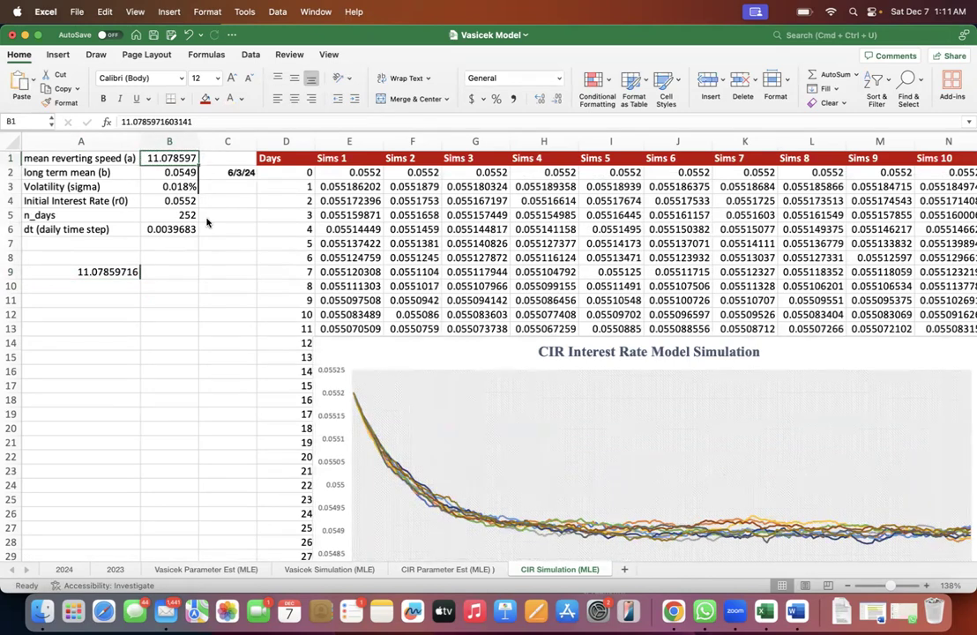
{"action": "type", "text": "1"}
{"action": "key", "text": "Return"}
{"action": "key", "text": "Up"}
{"action": "scroll", "coordinate": [353, 344], "scroll_direction": "down", "scroll_amount": 4}
{"action": "scroll", "coordinate": [353, 344], "scroll_direction": "right", "scroll_amount": 3}
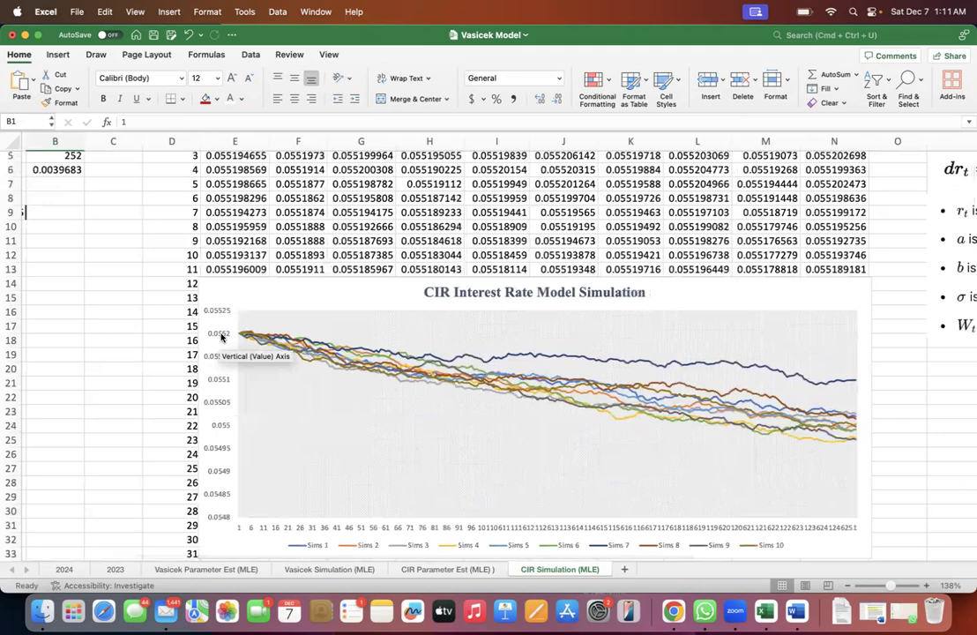
{"action": "left_click", "coordinate": [222, 336]}
- Compare the day 0 rates in the simulation table with the 6/3/24 rate on the CIR Parameter Est (MLE) sheet
{"action": "scroll", "coordinate": [222, 336], "scroll_direction": "up", "scroll_amount": 4}
{"action": "scroll", "coordinate": [222, 336], "scroll_direction": "left", "scroll_amount": 2}
{"action": "left_click", "coordinate": [276, 171]}
{"action": "key", "text": "Left"}
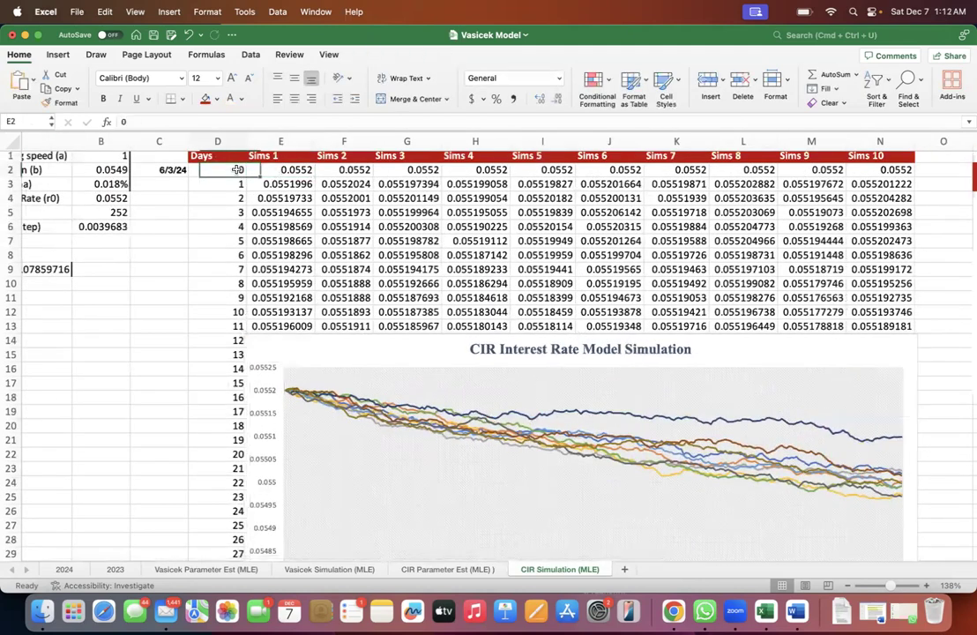
{"action": "left_click_drag", "start_coordinate": [272, 171], "coordinate": [354, 179]}
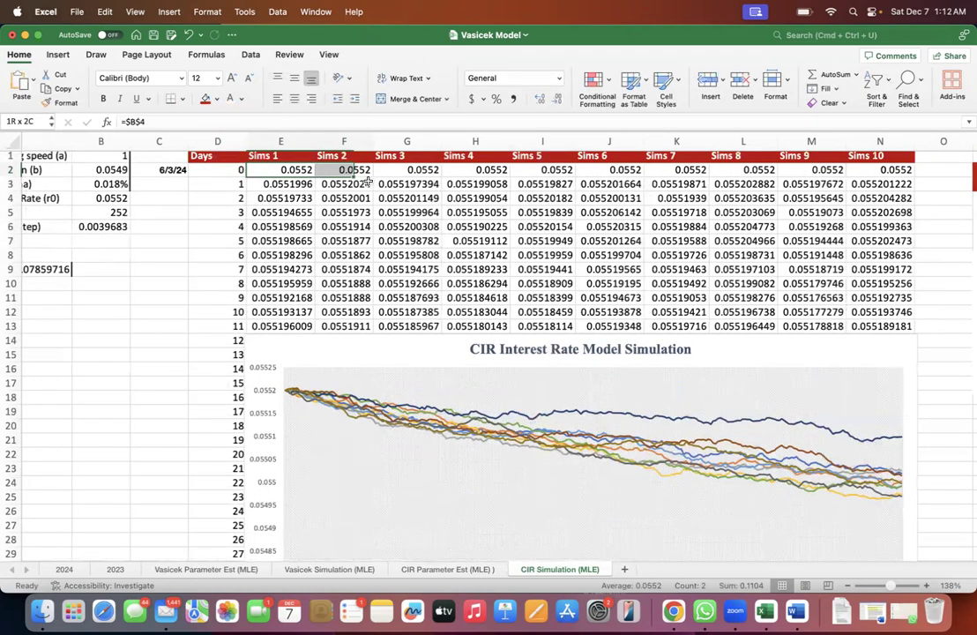
{"action": "left_click", "coordinate": [434, 567]}
{"action": "left_click_drag", "start_coordinate": [83, 175], "coordinate": [122, 176]}
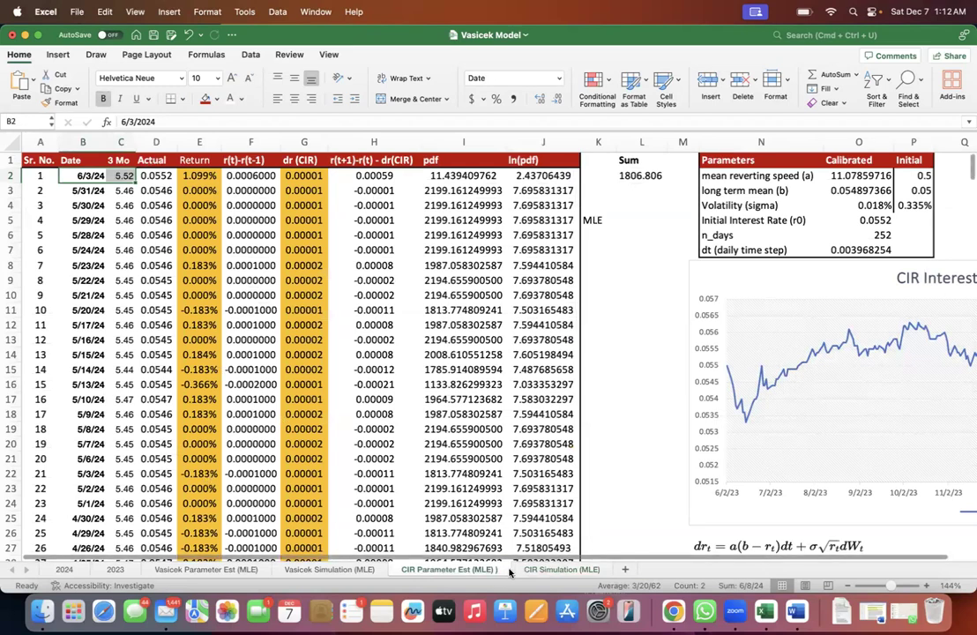
- Return to the CIR Simulation (MLE) sheet and examine how slowly the paths approach the long term mean with a speed of 1
{"action": "left_click", "coordinate": [561, 568]}
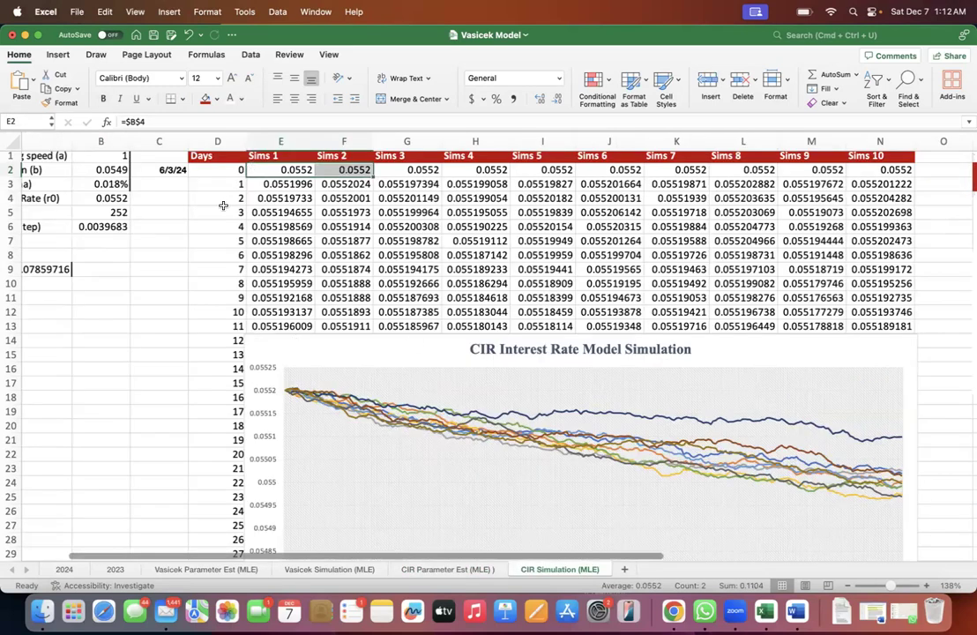
{"action": "scroll", "coordinate": [225, 205], "scroll_direction": "left", "scroll_amount": 5}
{"action": "left_click", "coordinate": [183, 158]}
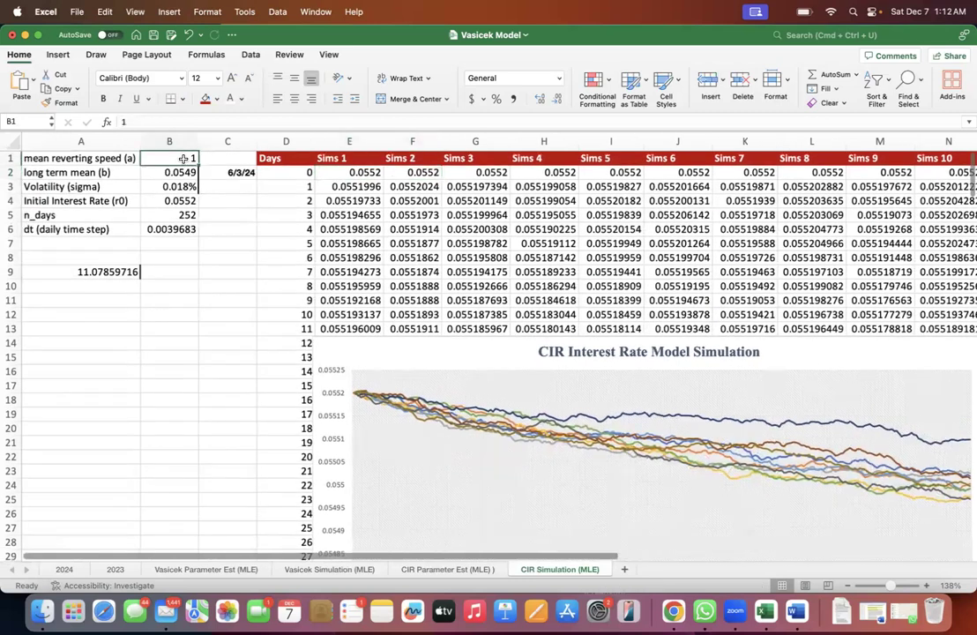
{"action": "scroll", "coordinate": [505, 467], "scroll_direction": "down", "scroll_amount": 2}
{"action": "scroll", "coordinate": [504, 467], "scroll_direction": "right", "scroll_amount": 1}
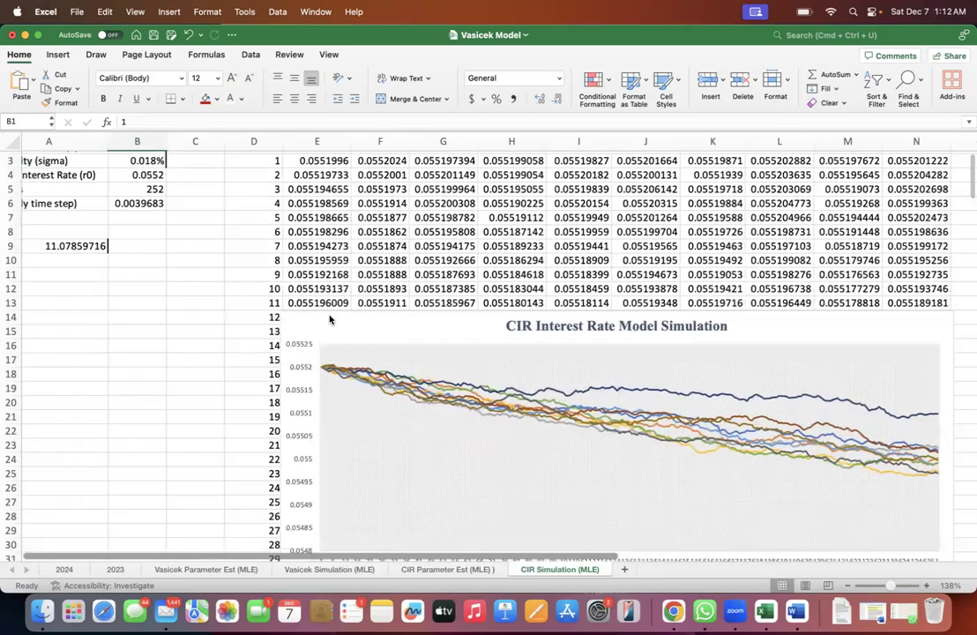
{"action": "scroll", "coordinate": [330, 319], "scroll_direction": "down", "scroll_amount": 3}
{"action": "scroll", "coordinate": [330, 319], "scroll_direction": "right", "scroll_amount": 1}
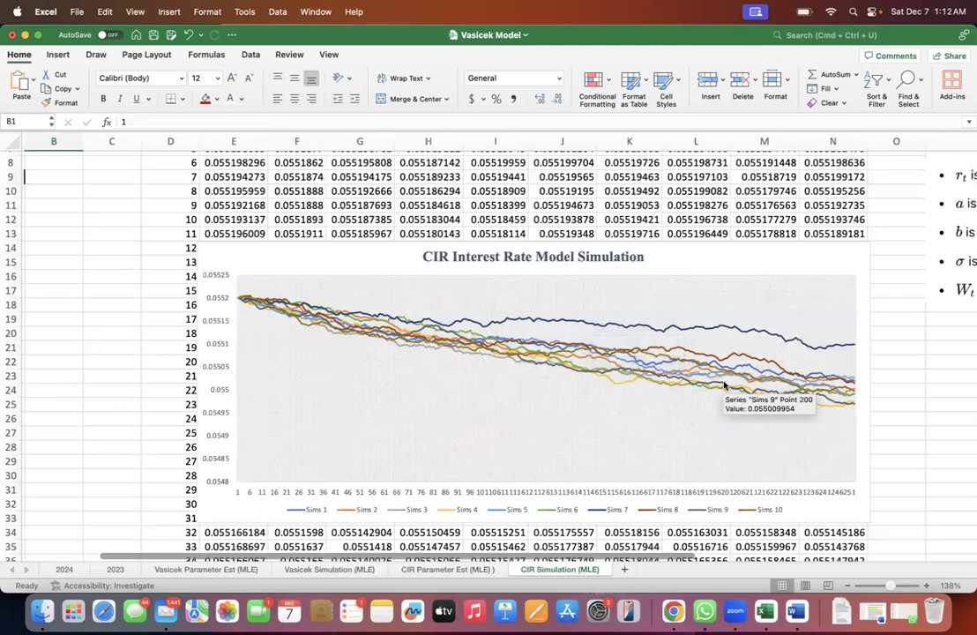
{"action": "scroll", "coordinate": [268, 342], "scroll_direction": "up", "scroll_amount": 4}
{"action": "scroll", "coordinate": [268, 341], "scroll_direction": "left", "scroll_amount": 2}
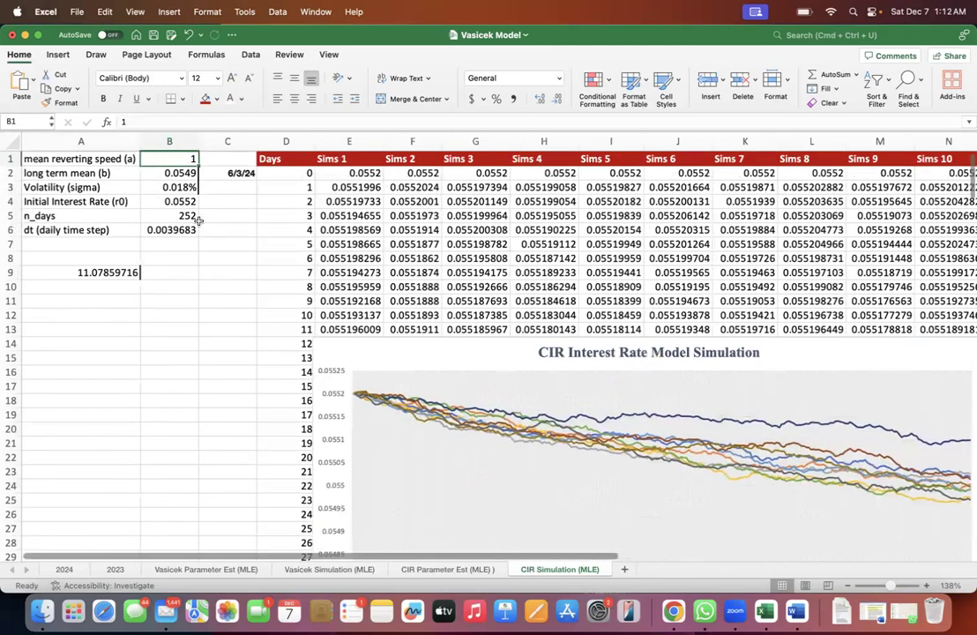
- Set the mean reverting speed (a) in B1 to 5 with the whole simulation chart in view
{"action": "scroll", "coordinate": [499, 496], "scroll_direction": "down", "scroll_amount": 3}
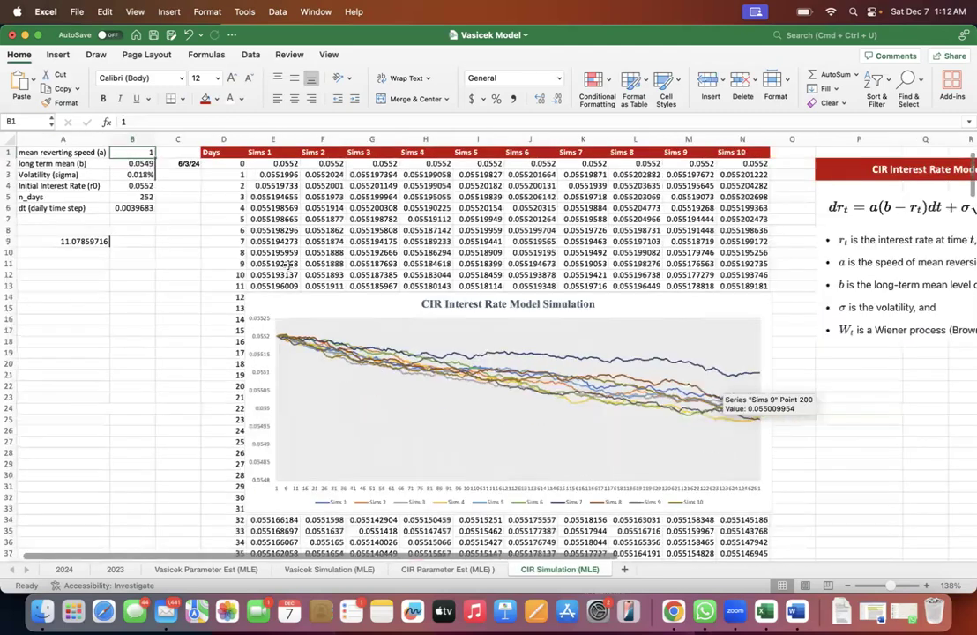
{"action": "type", "text": "5"}
{"action": "key", "text": "Return"}
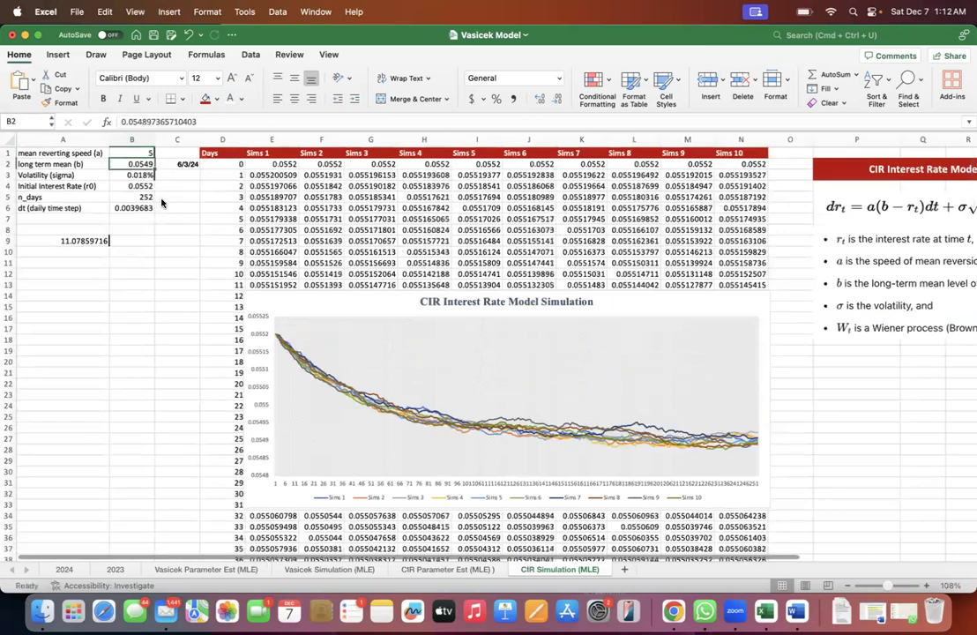
{"action": "key", "text": "Up"}
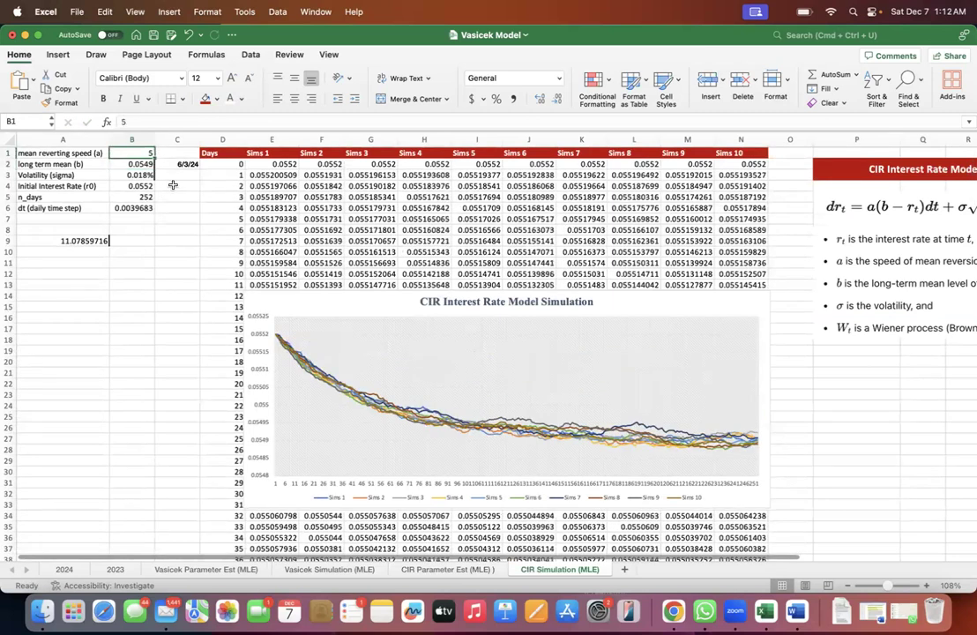
- Try mean reverting speeds of 1, 2 and 3 in B1 and compare the simulated paths for each
{"action": "type", "text": "1"}
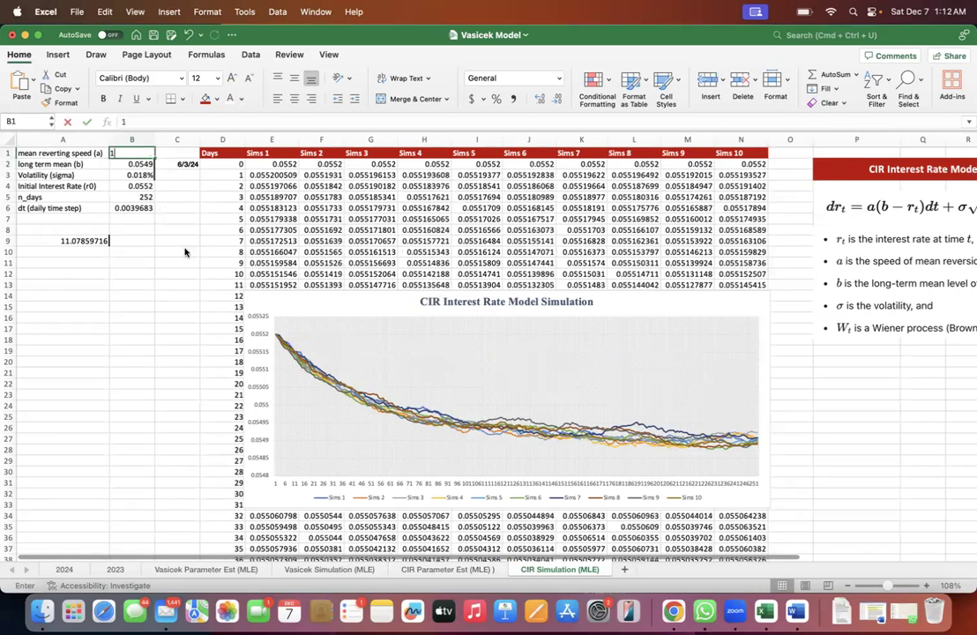
{"action": "key", "text": "Return"}
{"action": "key", "text": "Up"}
{"action": "type", "text": "2"}
{"action": "key", "text": "Return"}
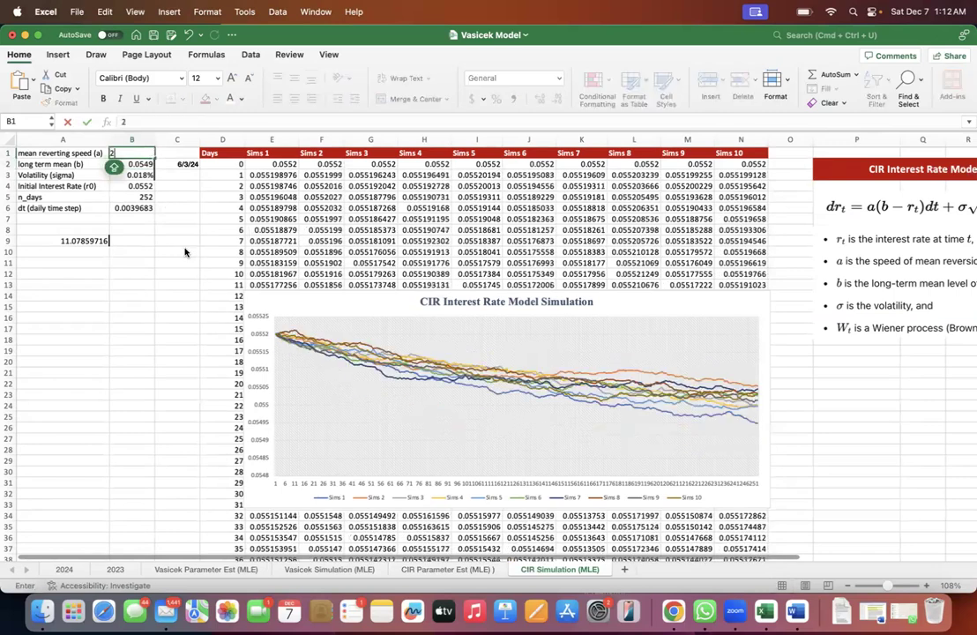
{"action": "key", "text": "Up"}
{"action": "type", "text": "3"}
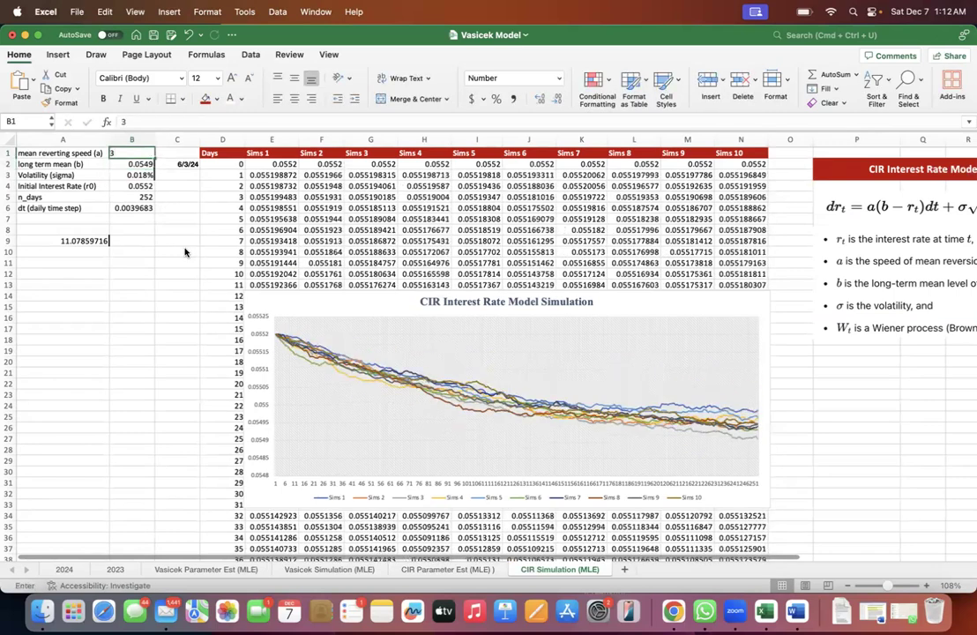
{"action": "key", "text": "Return"}
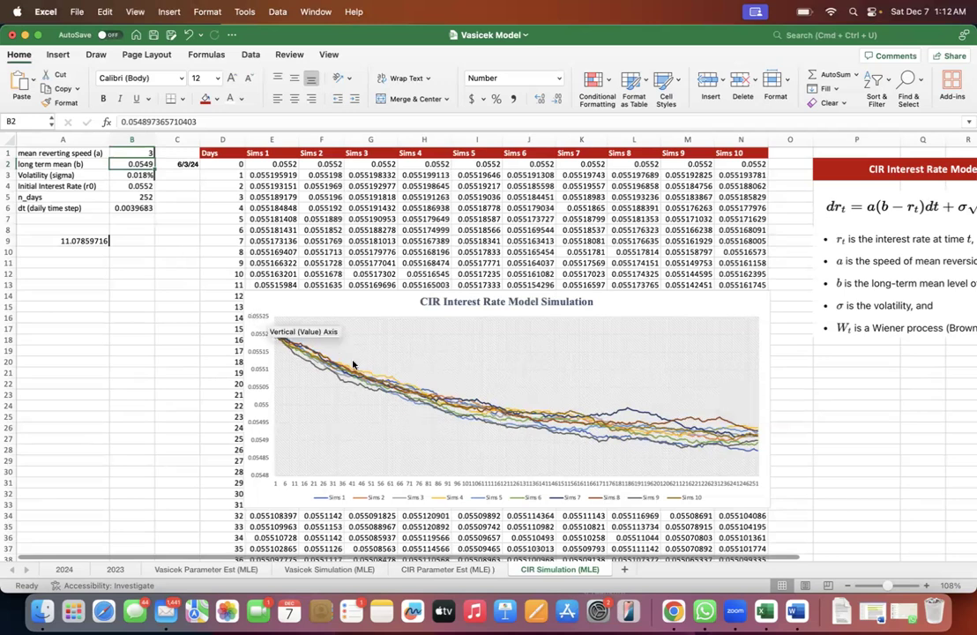
- Raise the mean reverting speed (a) in B1 to 5, 6 and 10 in turn, watching the simulated paths
{"action": "left_click", "coordinate": [138, 152]}
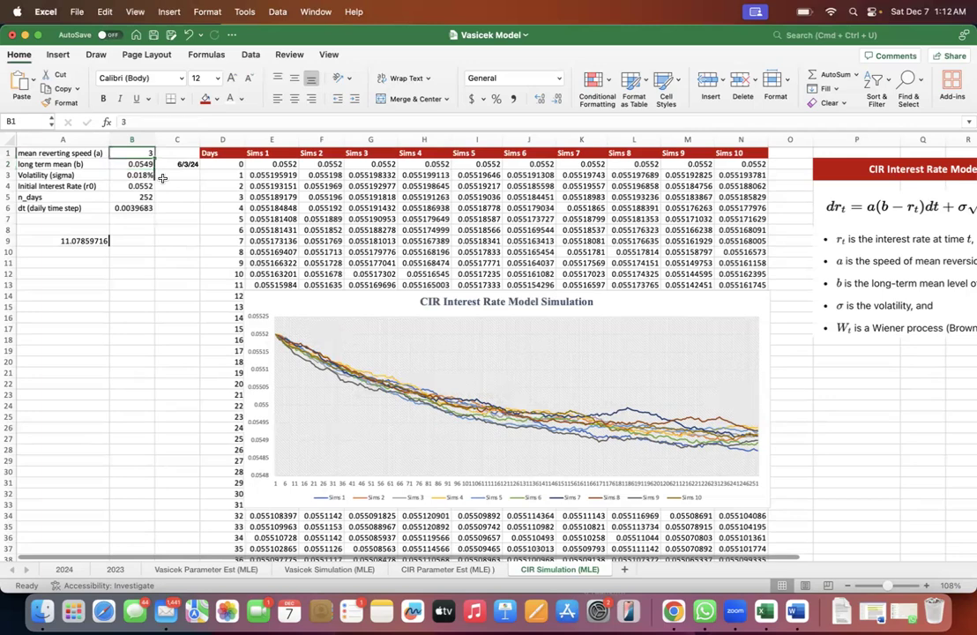
{"action": "type", "text": "5"}
{"action": "key", "text": "Return"}
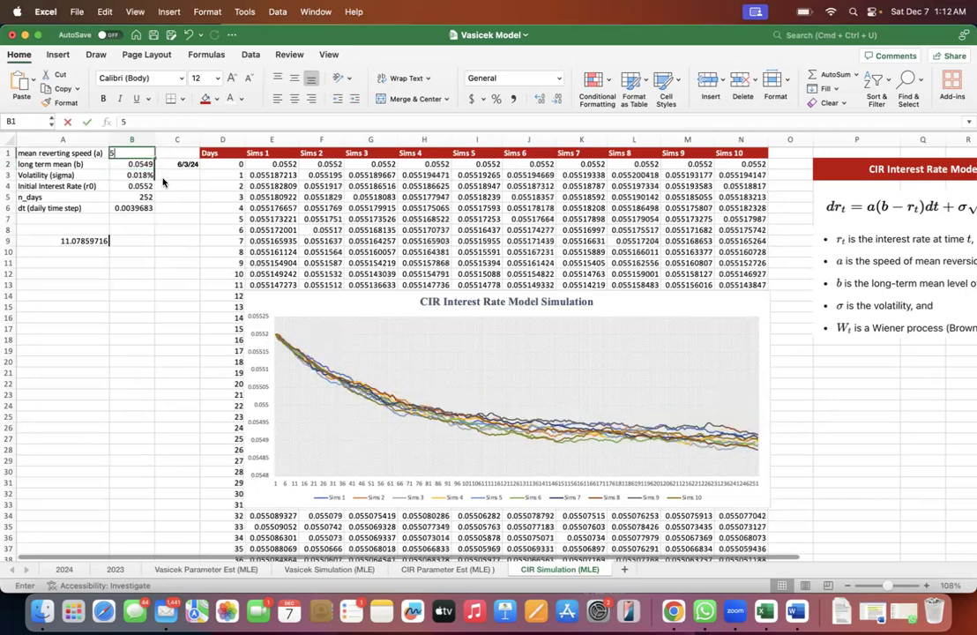
{"action": "key", "text": "Up"}
{"action": "type", "text": "6"}
{"action": "key", "text": "Return"}
{"action": "key", "text": "Up"}
{"action": "type", "text": "10"}
{"action": "key", "text": "Return"}
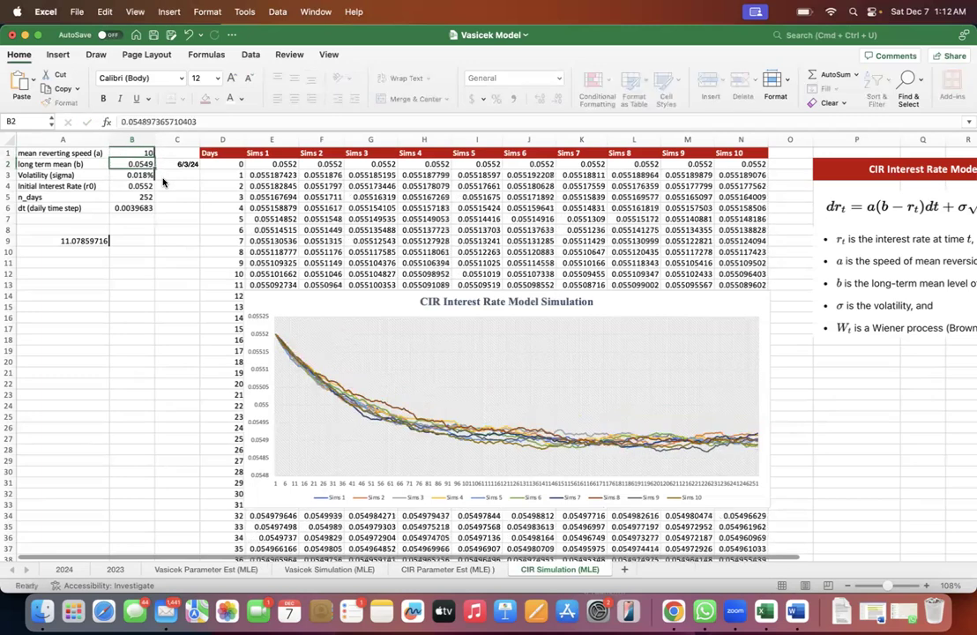
- Test mean reverting speeds of 30, 40 and 50 in B1 to see how fast the paths converge
{"action": "key", "text": "Up"}
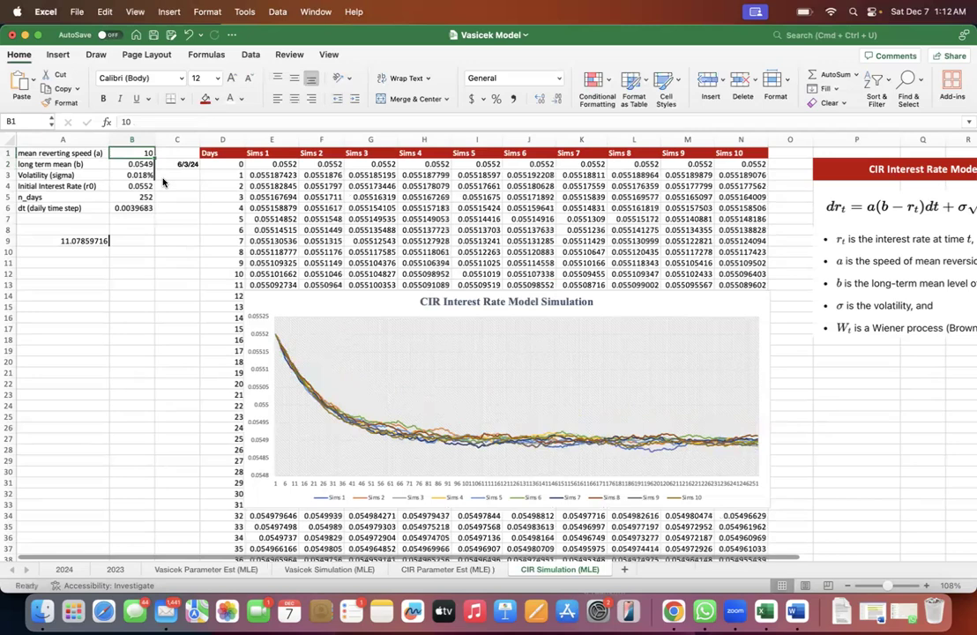
{"action": "type", "text": "30"}
{"action": "key", "text": "Return"}
{"action": "key", "text": "Up"}
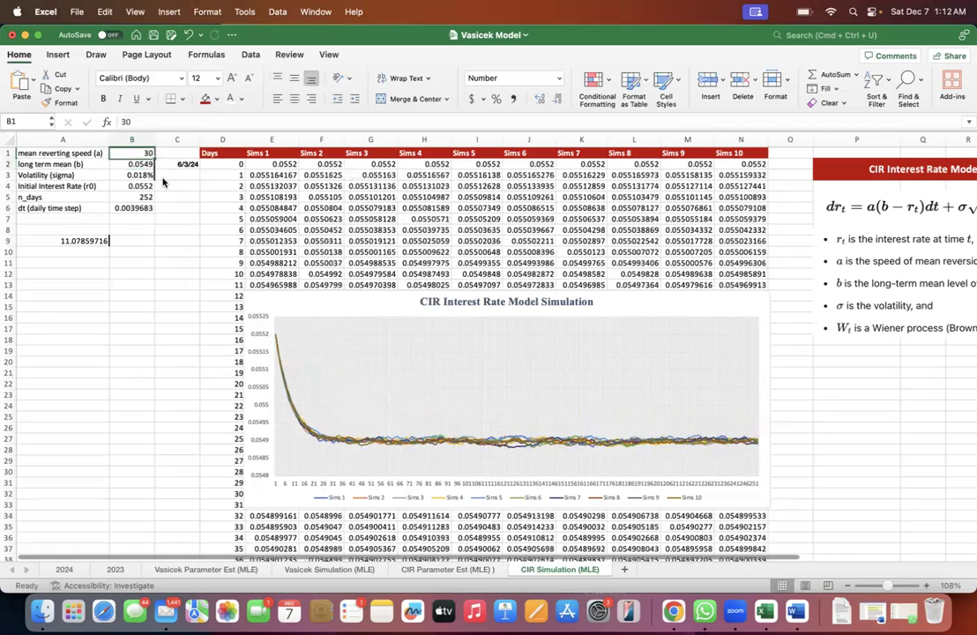
{"action": "type", "text": "40"}
{"action": "key", "text": "Return"}
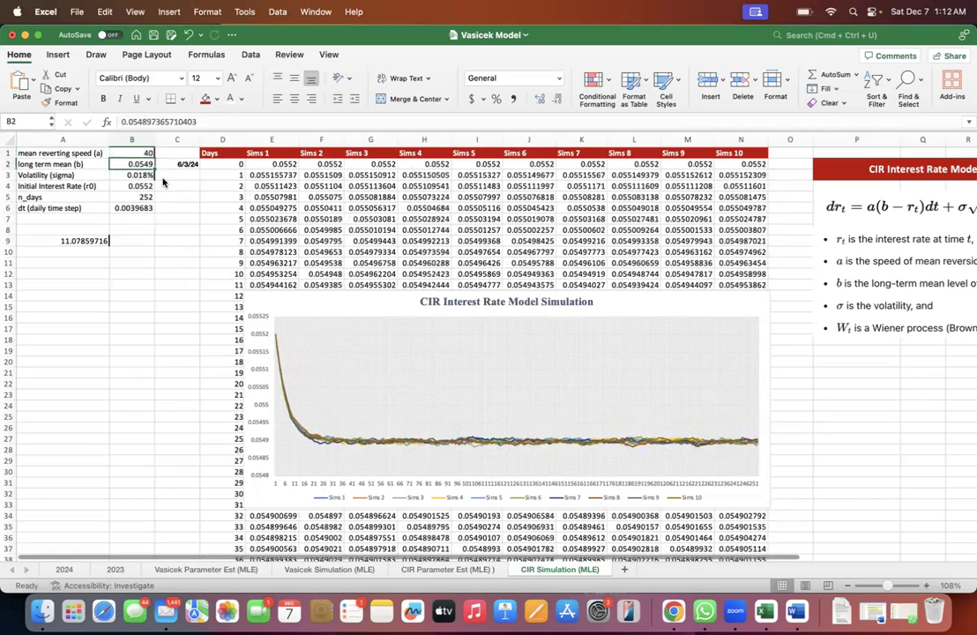
{"action": "key", "text": "Up"}
{"action": "type", "text": "50"}
{"action": "key", "text": "Return"}
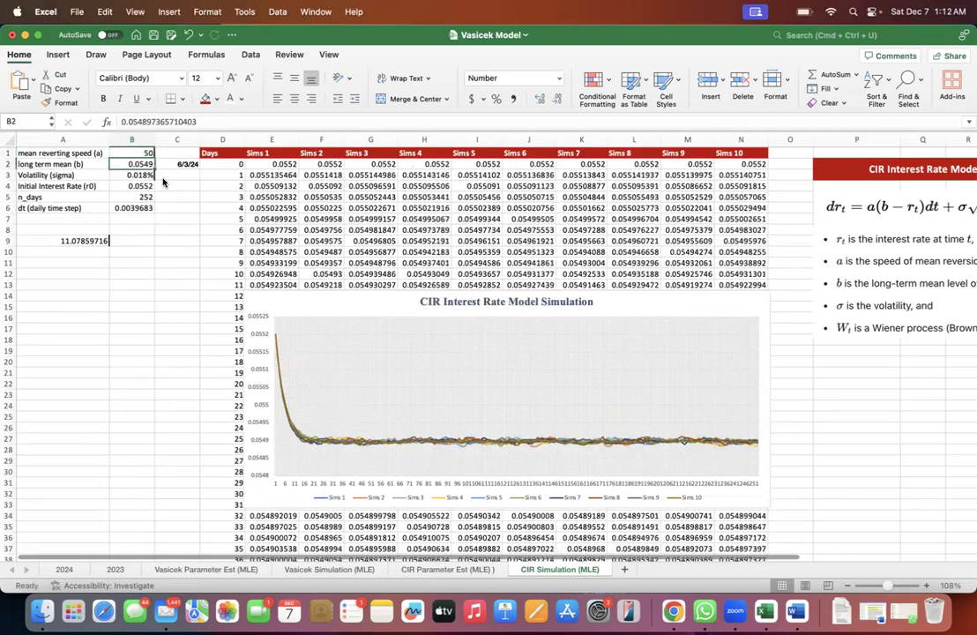
- Push the mean reverting speed (a) in B1 to 80 and 100 and check the paths' convergence in the chart
{"action": "key", "text": "Up"}
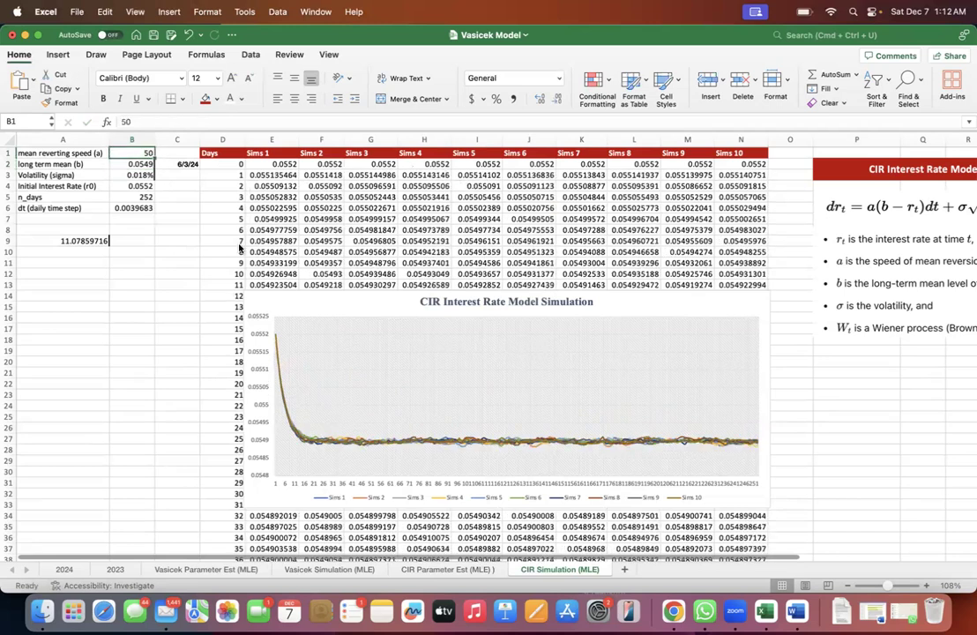
{"action": "type", "text": "80"}
{"action": "key", "text": "Return"}
{"action": "key", "text": "Up"}
{"action": "type", "text": "100"}
{"action": "key", "text": "Return"}
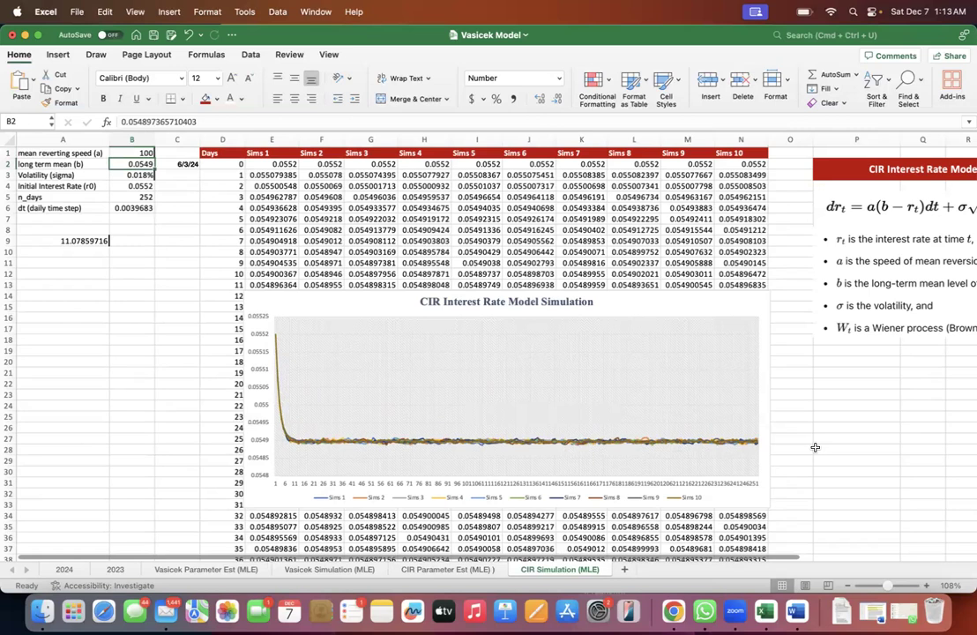
- Restore the calibrated mean reverting speed in B1 from the backup in A9, and clear cells A8:A12
{"action": "left_click", "coordinate": [75, 241]}
{"action": "key", "text": "super+c"}
{"action": "left_click", "coordinate": [134, 154]}
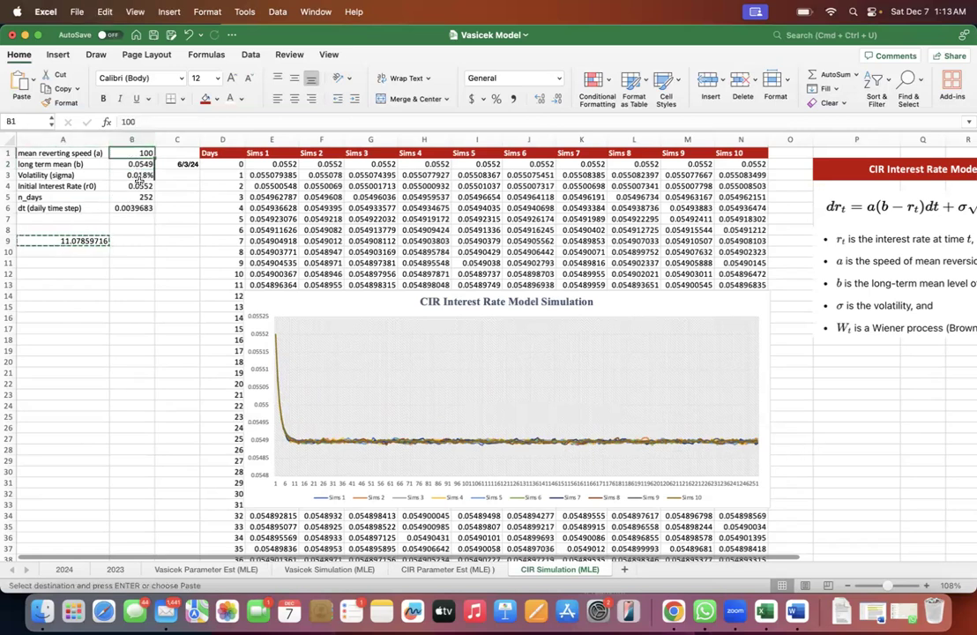
{"action": "key", "text": "super+v"}
{"action": "key", "text": "Escape"}
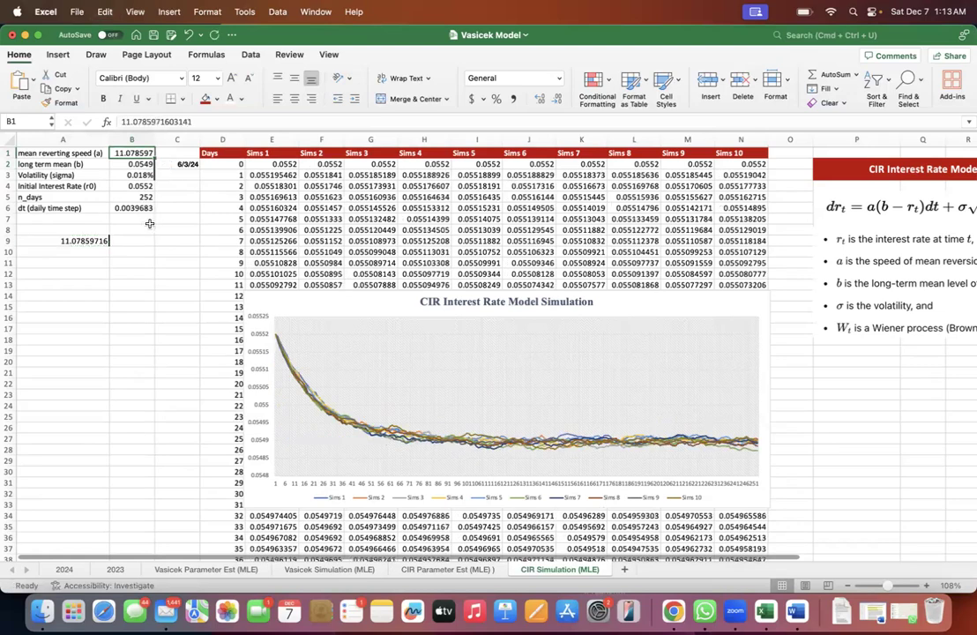
{"action": "left_click_drag", "start_coordinate": [87, 231], "coordinate": [87, 269]}
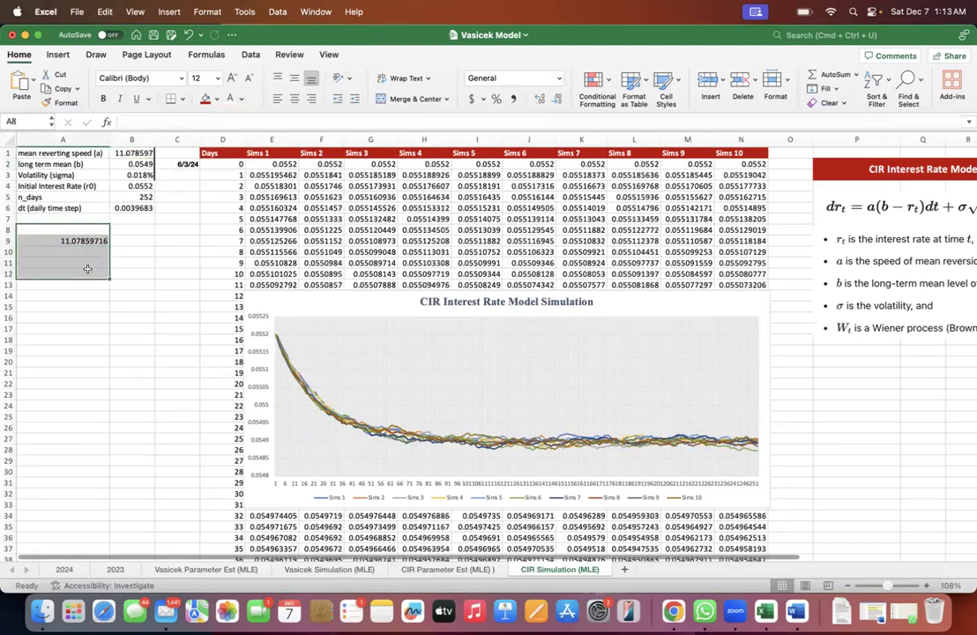
{"action": "key", "text": "Delete"}
- Test long term means (b) of 0.054 and 0.0547 in B2 on the simulated interest rate paths
{"action": "left_click", "coordinate": [126, 152]}
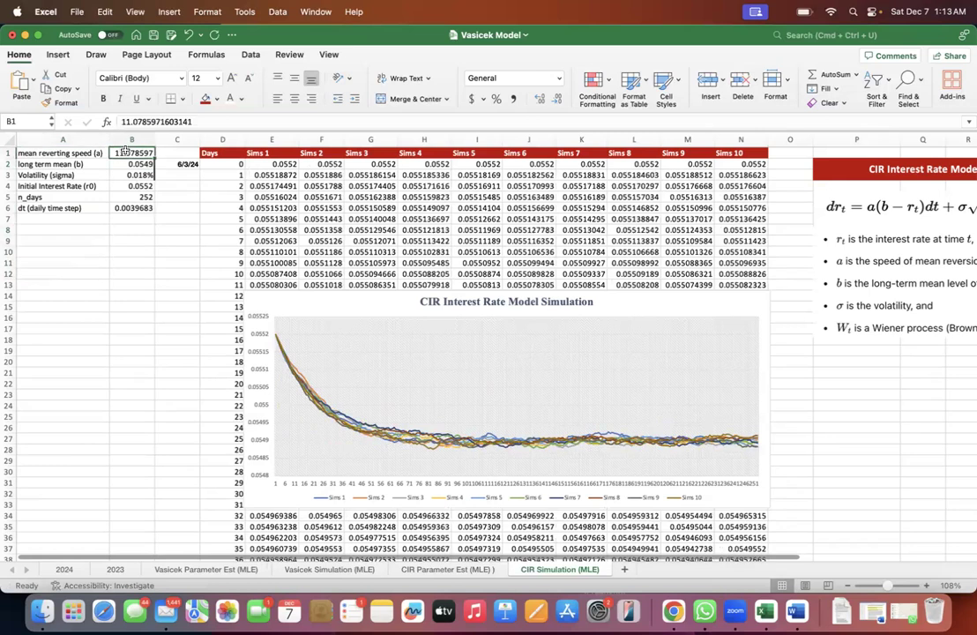
{"action": "key", "text": "Down"}
{"action": "type", "text": "0.0"}
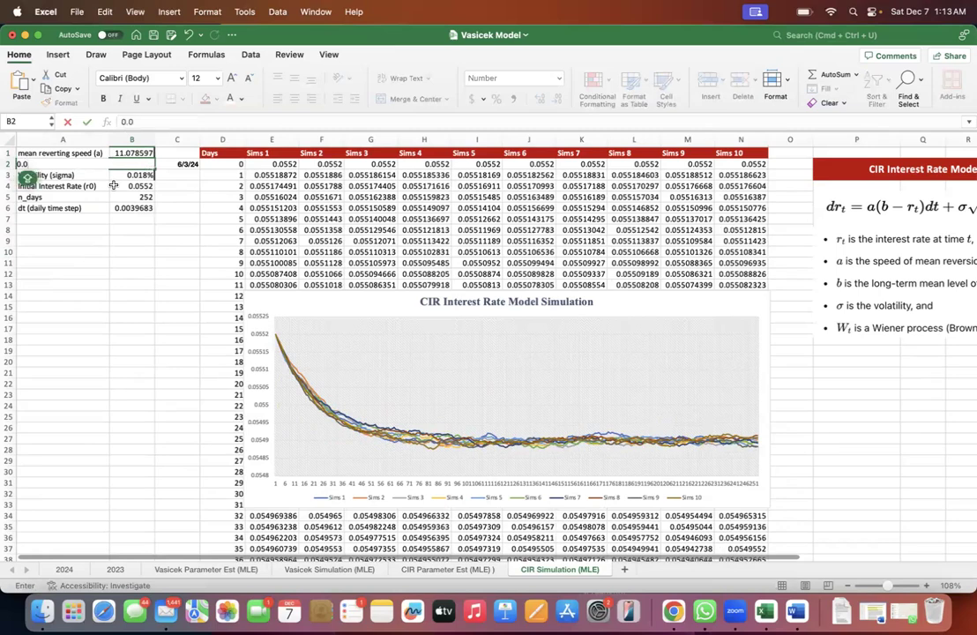
{"action": "type", "text": "54"}
{"action": "key", "text": "Return"}
{"action": "key", "text": "Up"}
{"action": "left_click", "coordinate": [159, 122]}
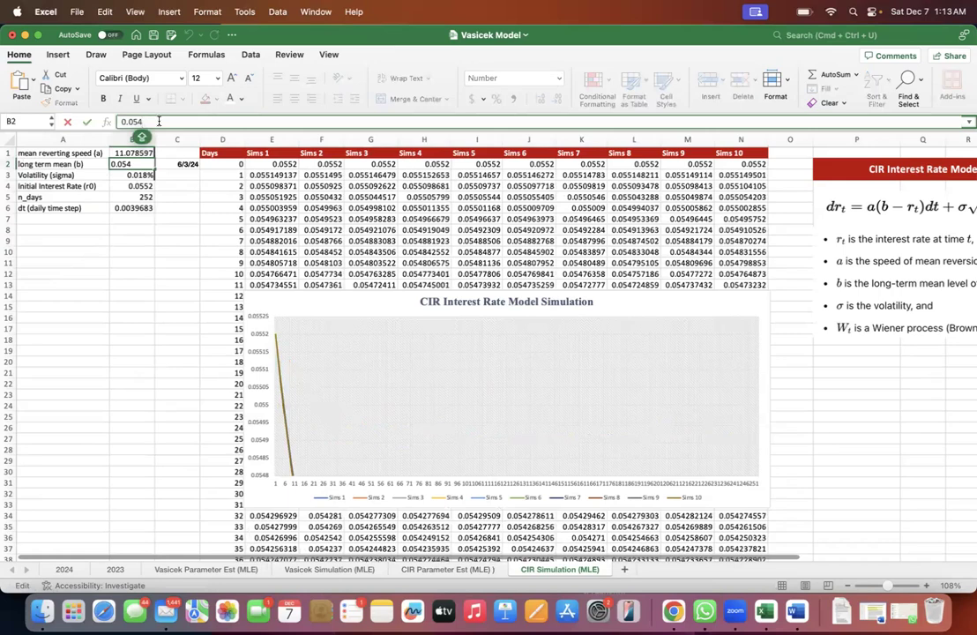
{"action": "type", "text": "7"}
{"action": "key", "text": "Return"}
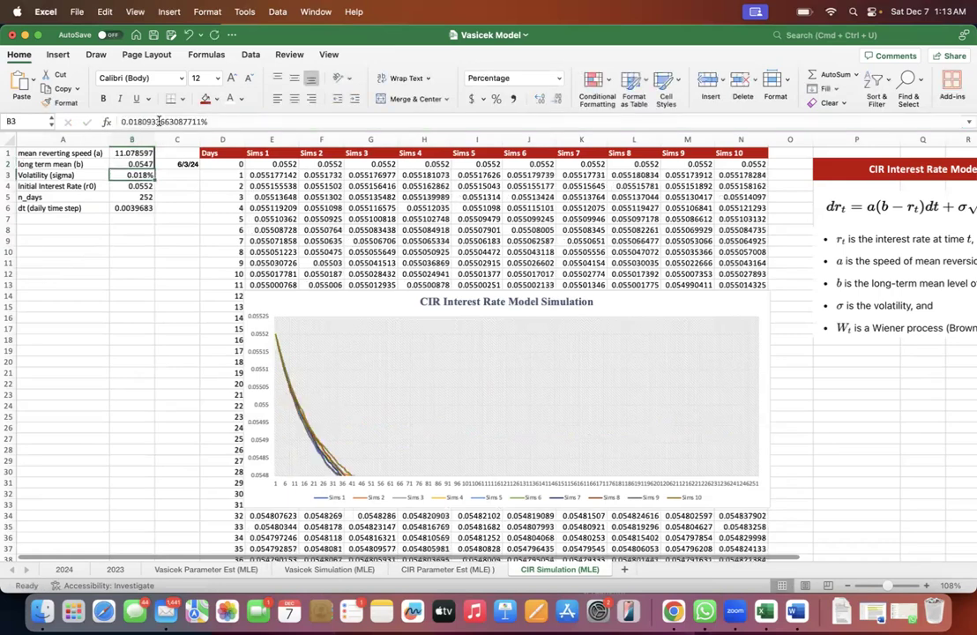
- Raise the long term mean (b) in B2 to 0.0551 and check the level the paths settle at
{"action": "key", "text": "Up"}
{"action": "left_click", "coordinate": [153, 123]}
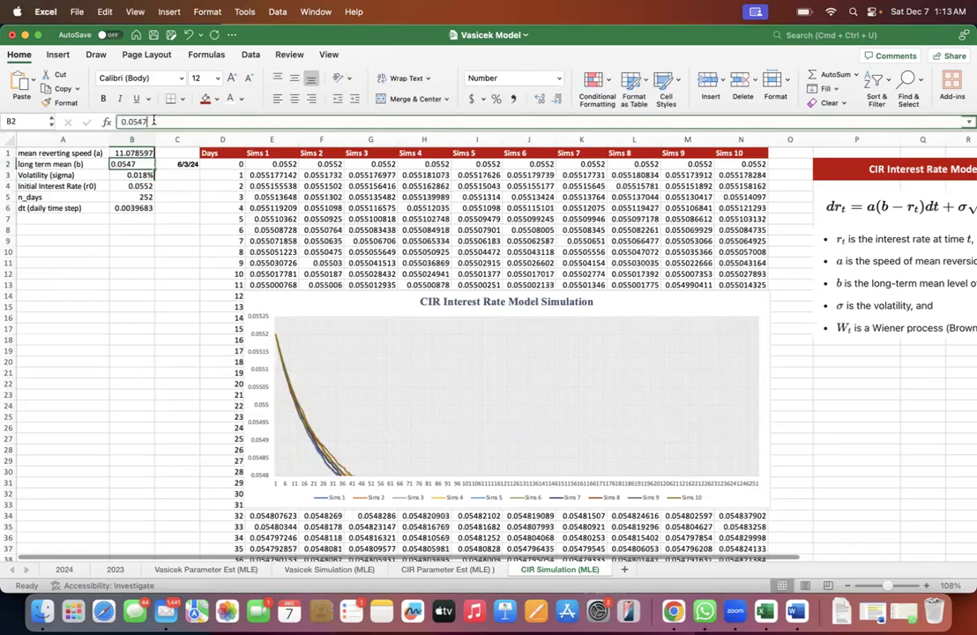
{"action": "key", "text": "BackSpace"}
{"action": "key", "text": "Caps_Lock"}
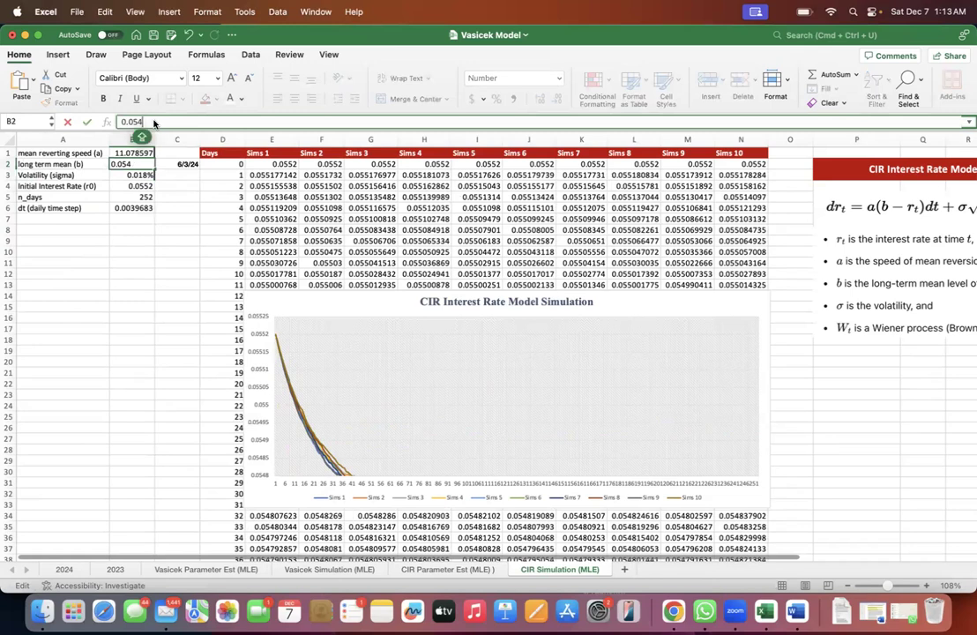
{"action": "key", "text": "BackSpace"}
{"action": "type", "text": "51"}
{"action": "key", "text": "Return"}
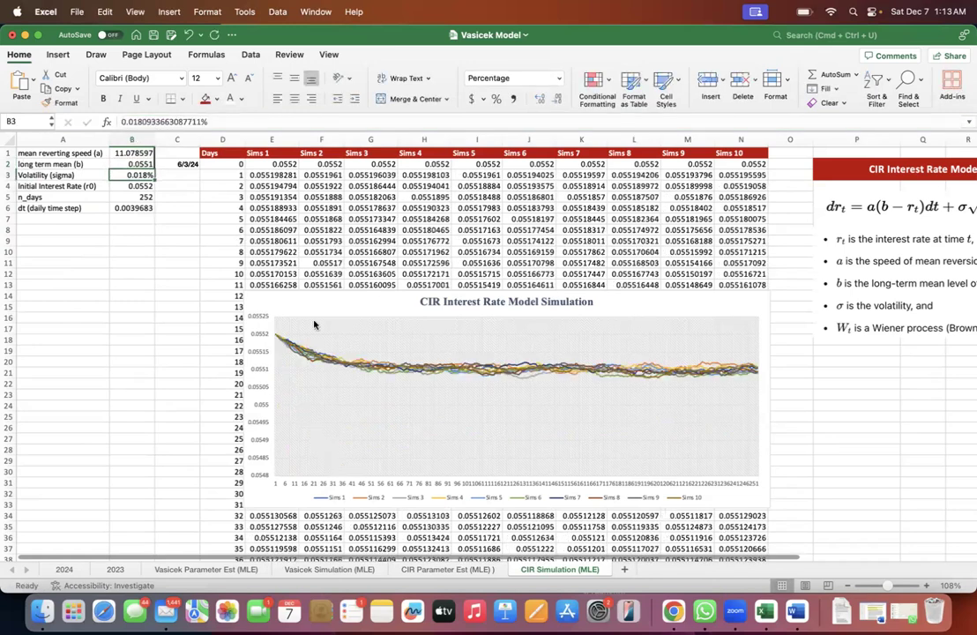
{"action": "left_click", "coordinate": [105, 165]}
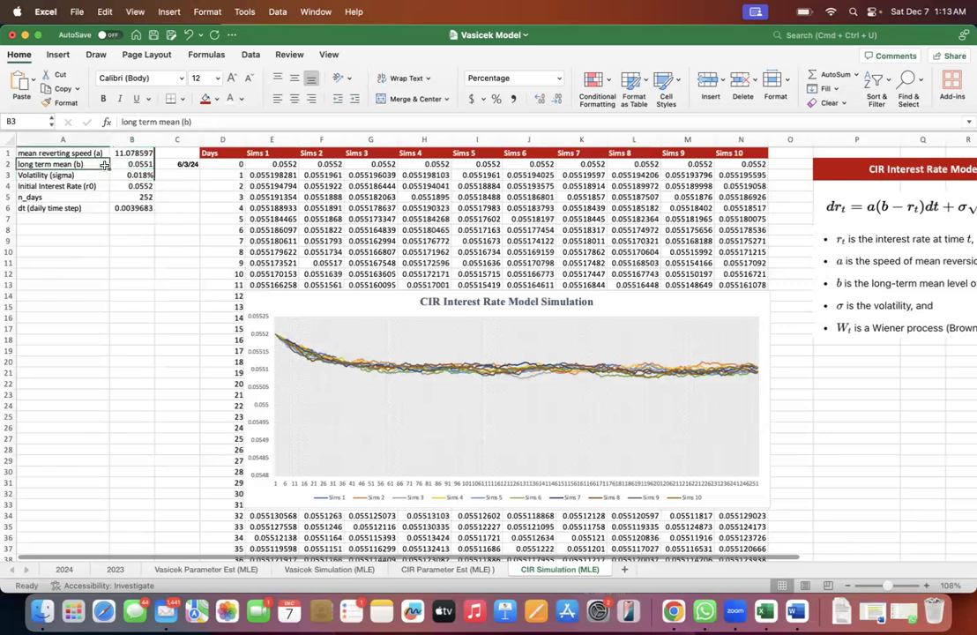
{"action": "left_click_drag", "start_coordinate": [105, 164], "coordinate": [113, 167]}
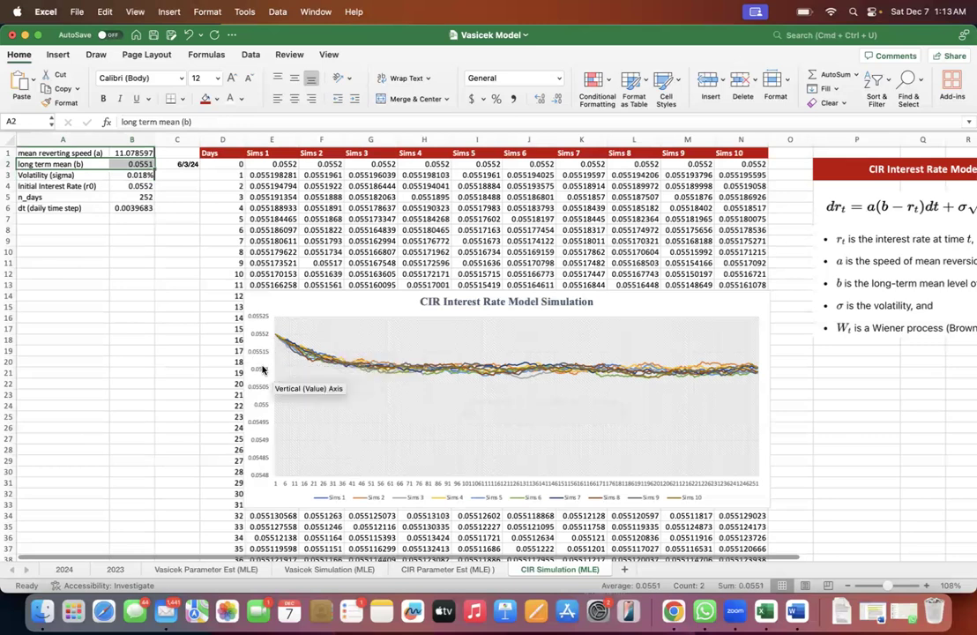
- Test mean reverting speeds (a) of 1, 10 and 100 in B1 against the current long term mean
{"action": "left_click", "coordinate": [128, 154]}
{"action": "type", "text": "1"}
{"action": "key", "text": "Return"}
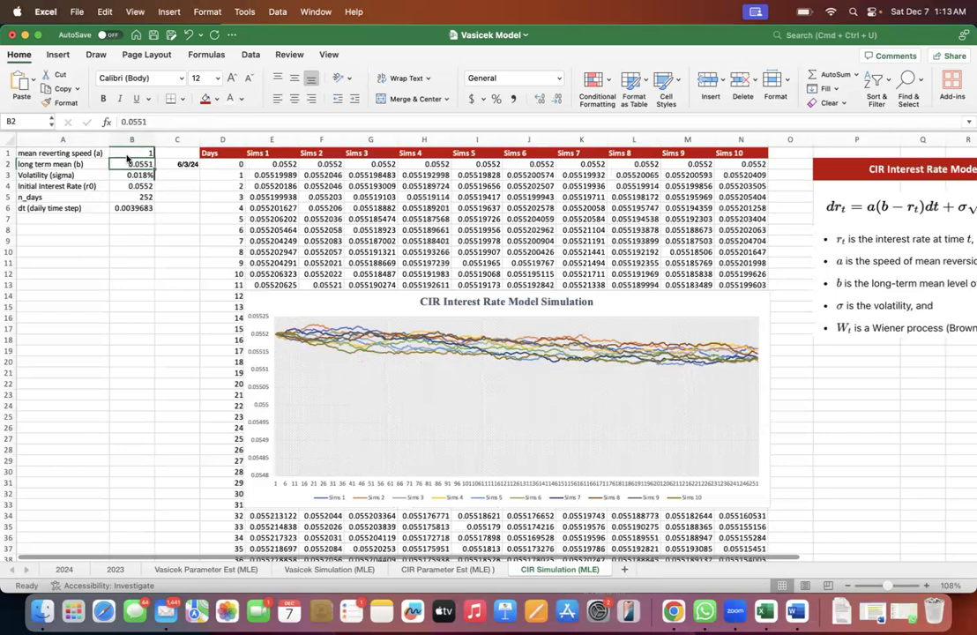
{"action": "left_click", "coordinate": [128, 155]}
{"action": "type", "text": "10"}
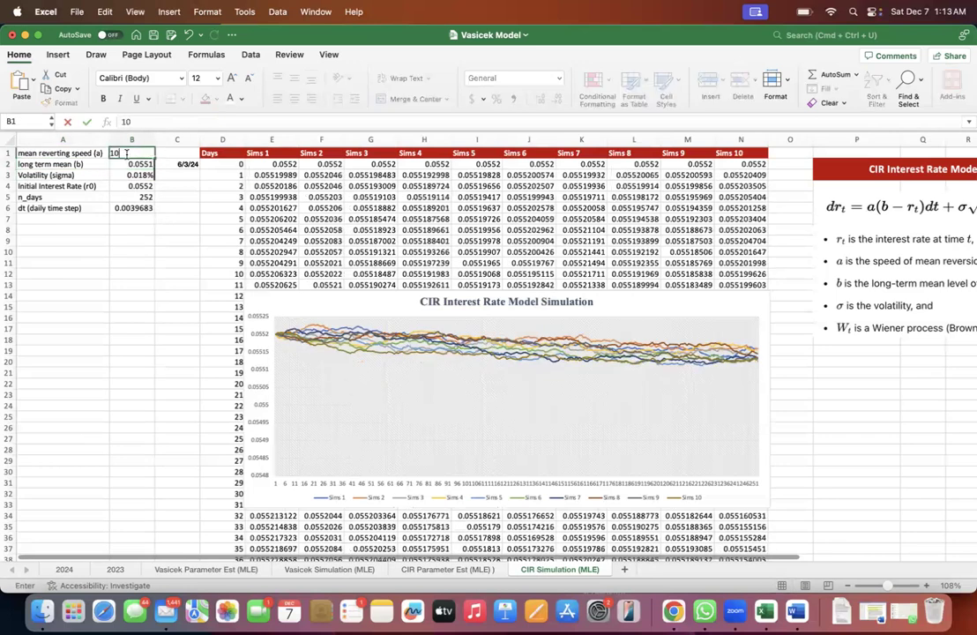
{"action": "key", "text": "Return"}
{"action": "left_click", "coordinate": [128, 155]}
{"action": "type", "text": "100"}
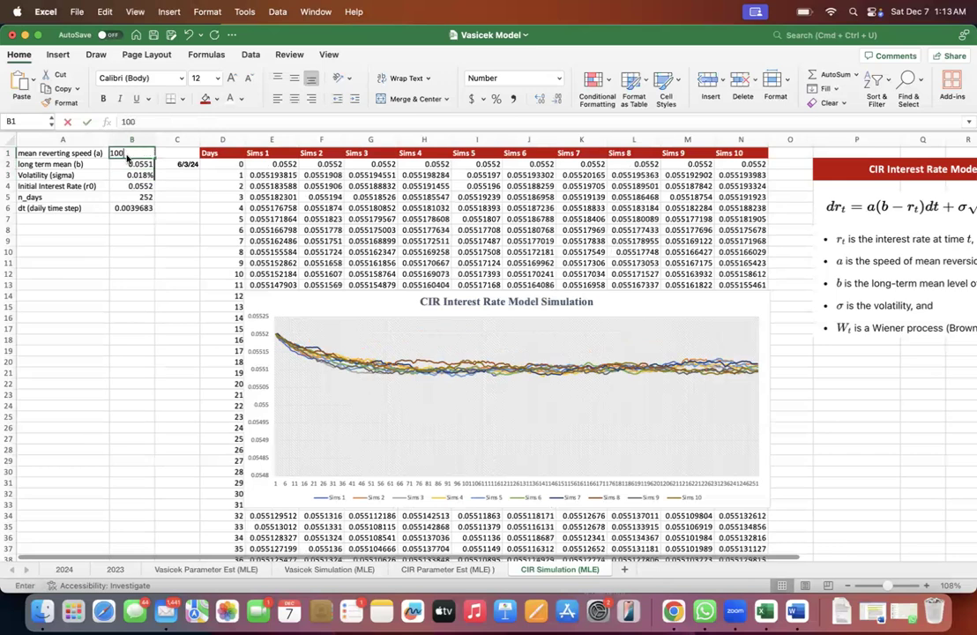
{"action": "key", "text": "Return"}
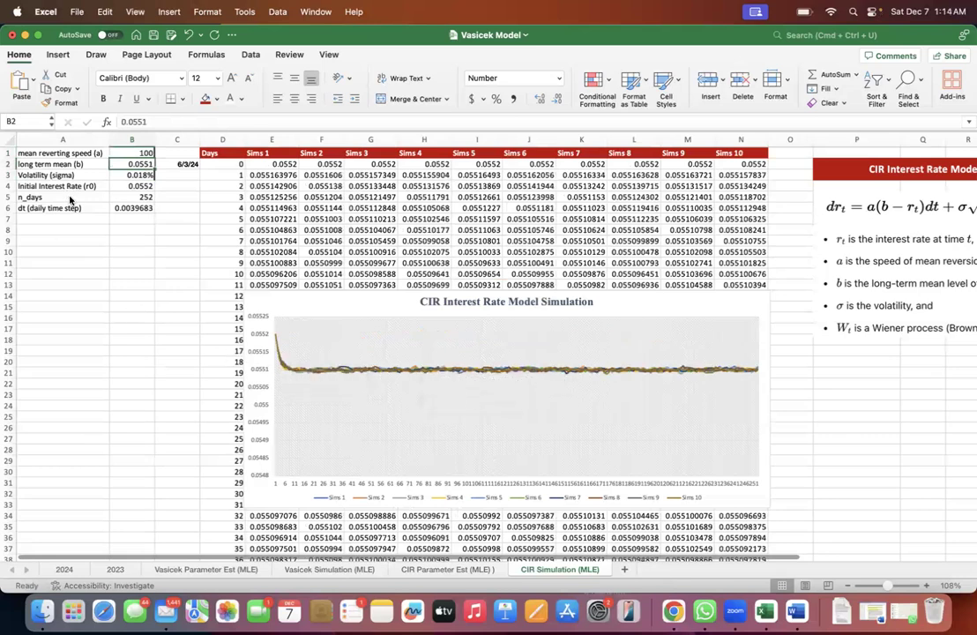
{"action": "left_click", "coordinate": [100, 256]}
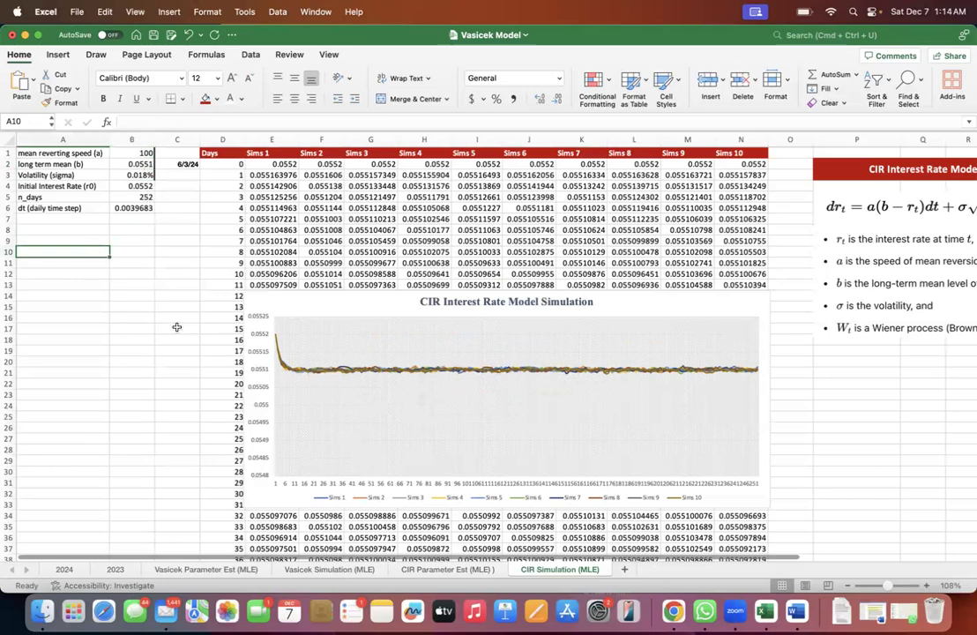
- Restore the long term mean in B2 by copying the calibrated value from O3 of the CIR Parameter Est (MLE) sheet
{"action": "left_click", "coordinate": [447, 570]}
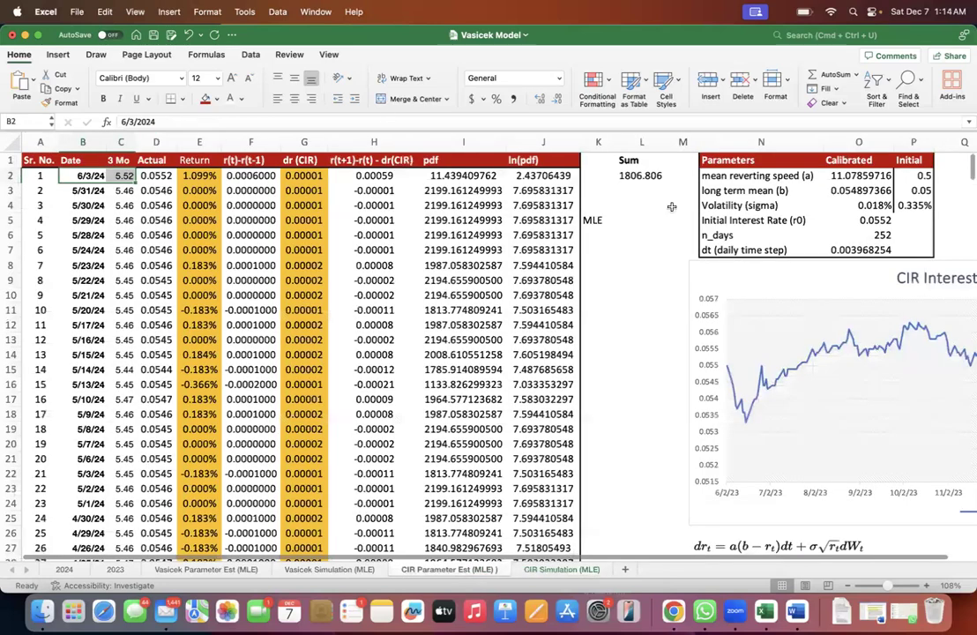
{"action": "left_click", "coordinate": [858, 190]}
{"action": "key", "text": "super+c"}
{"action": "left_click", "coordinate": [562, 570]}
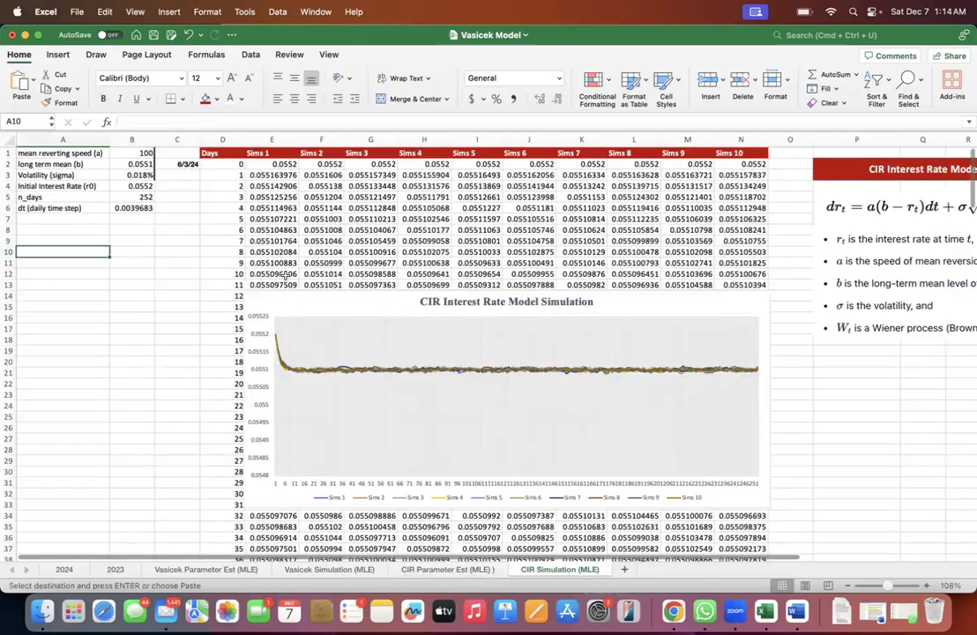
{"action": "left_click", "coordinate": [129, 164]}
{"action": "key", "text": "super+v"}
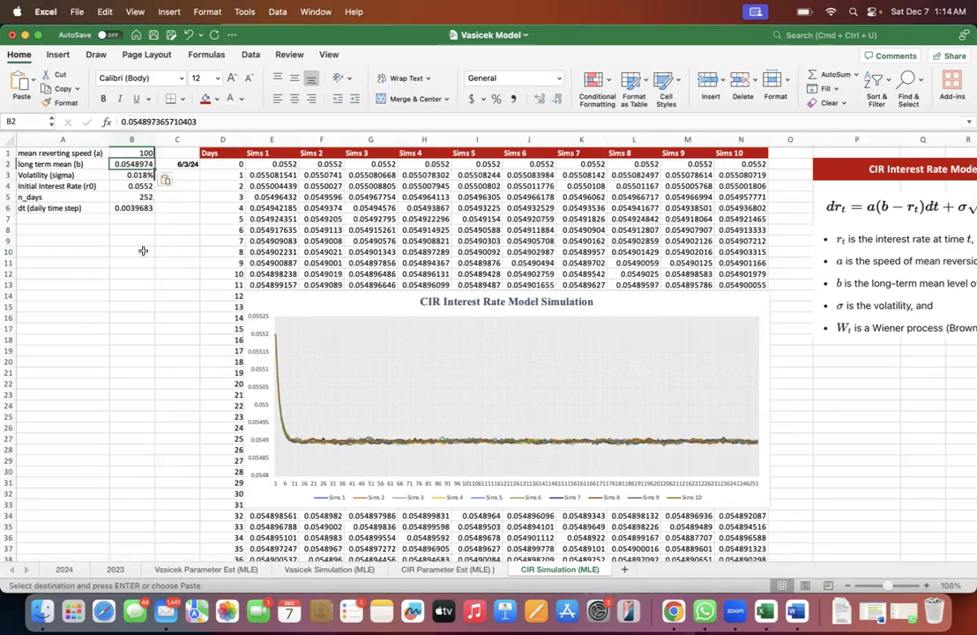
- Restore the mean reverting speed in B1 by copying the calibrated value from O2 of the CIR Parameter Est (MLE) sheet
{"action": "left_click", "coordinate": [449, 570]}
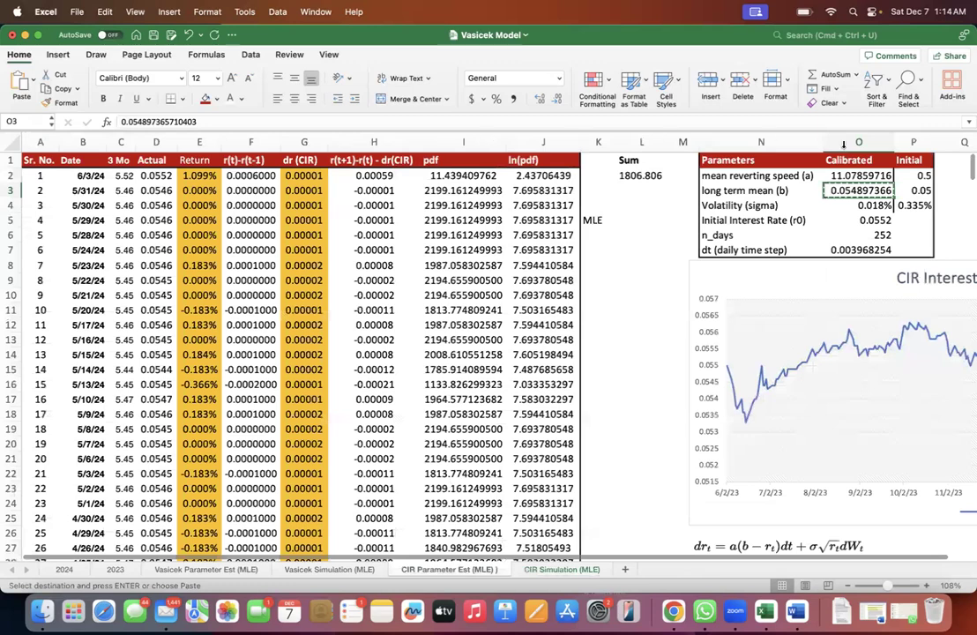
{"action": "key", "text": "Up"}
{"action": "key", "text": "super+c"}
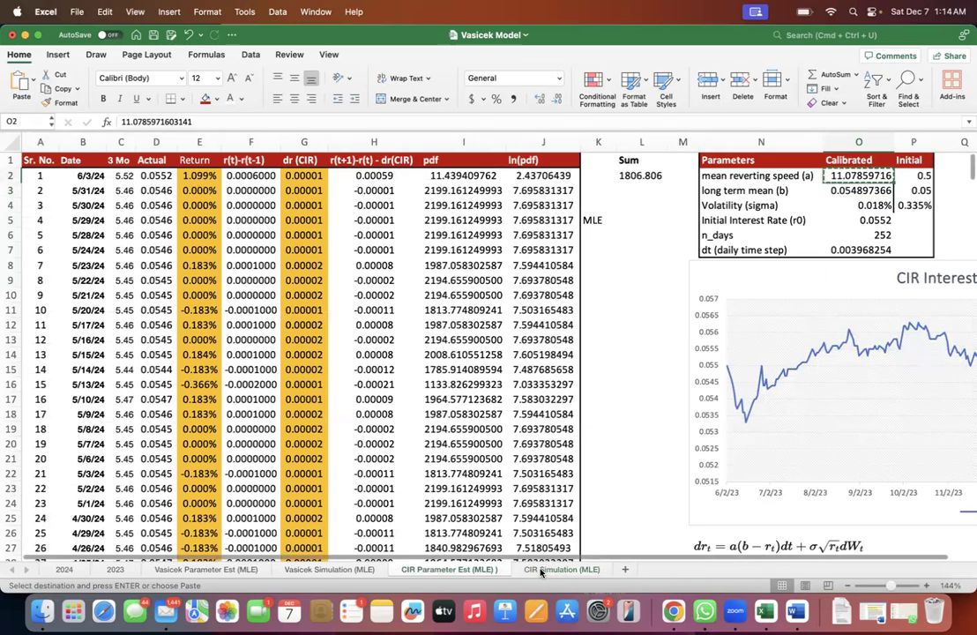
{"action": "left_click", "coordinate": [541, 569]}
{"action": "key", "text": "super+v"}
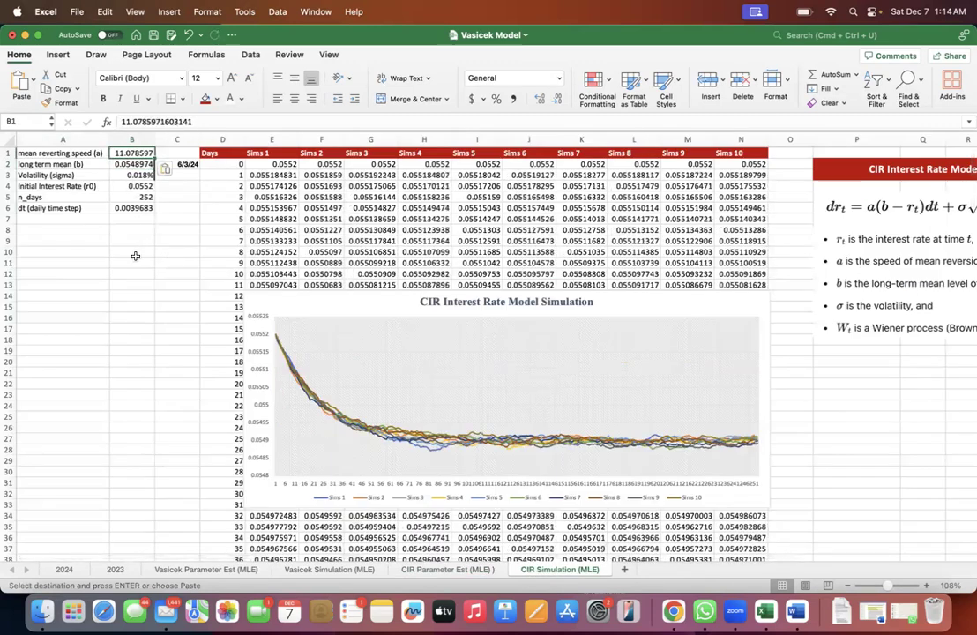
{"action": "left_click", "coordinate": [135, 262]}
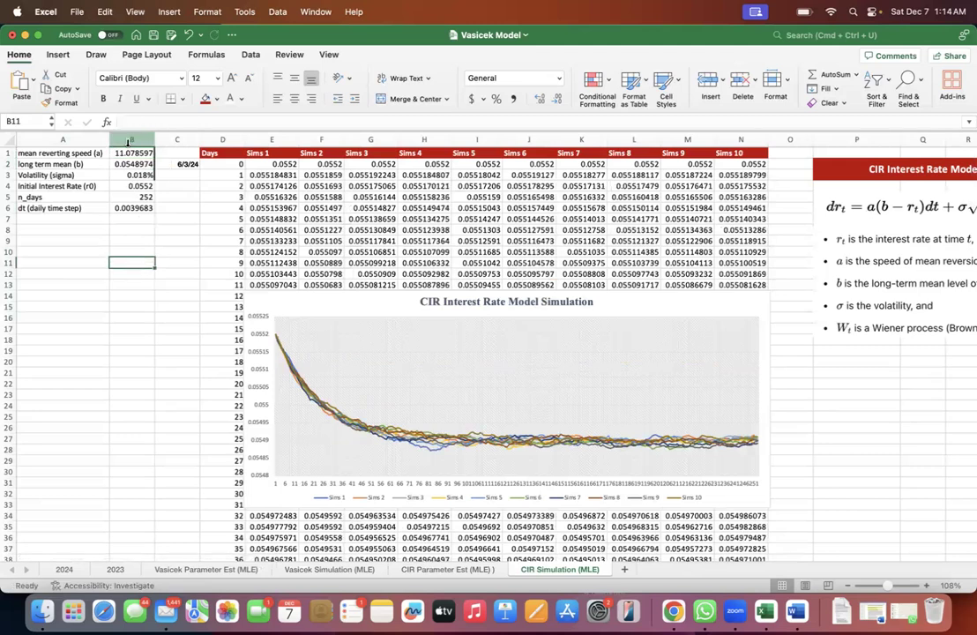
- Review the restored parameters in B1:B2, and the Date, 3 Mo and Actual columns on the CIR Parameter Est (MLE) sheet
{"action": "left_click", "coordinate": [128, 157]}
{"action": "left_click_drag", "start_coordinate": [127, 158], "coordinate": [131, 168]}
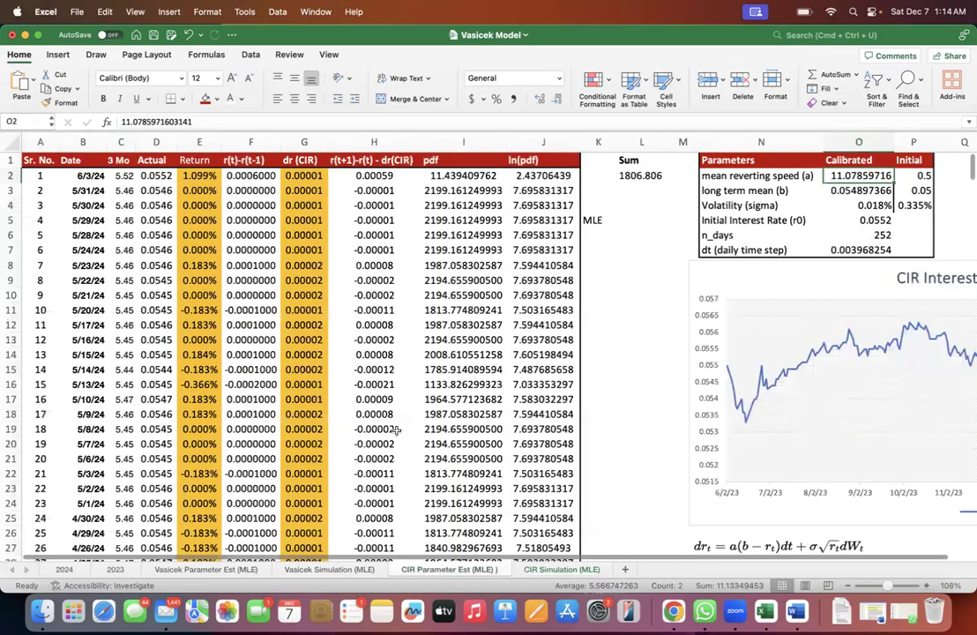
{"action": "scroll", "coordinate": [395, 431], "scroll_direction": "up", "scroll_amount": 3}
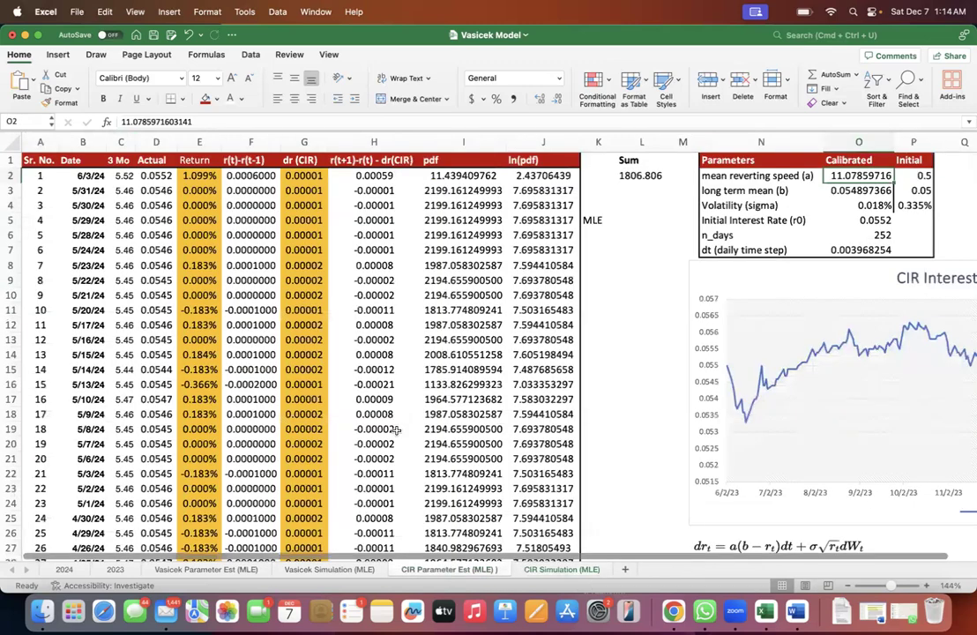
{"action": "left_click_drag", "start_coordinate": [82, 140], "coordinate": [118, 132]}
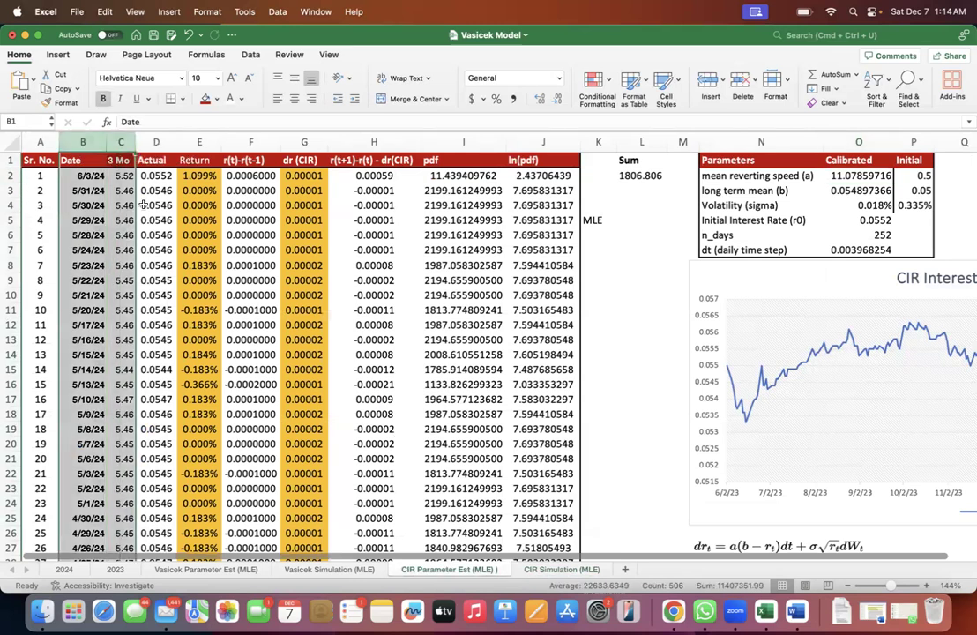
{"action": "left_click", "coordinate": [143, 204]}
{"action": "left_click", "coordinate": [153, 142]}
{"action": "left_click", "coordinate": [155, 175]}
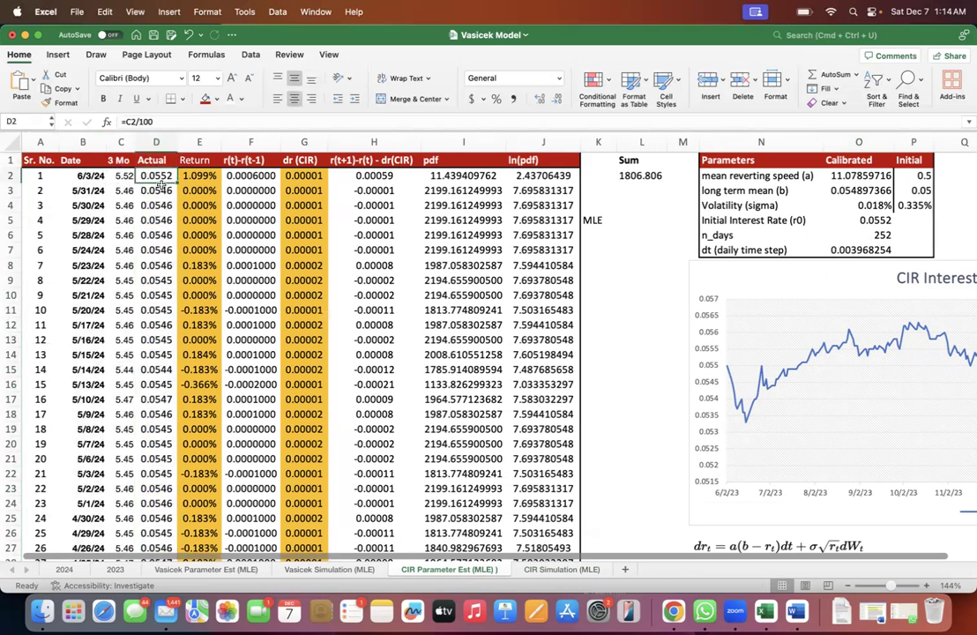
- Examine the Return column's formula in E2 and the initial volatility formula in P4 that draws on it
{"action": "left_click", "coordinate": [195, 142]}
{"action": "left_click", "coordinate": [193, 176]}
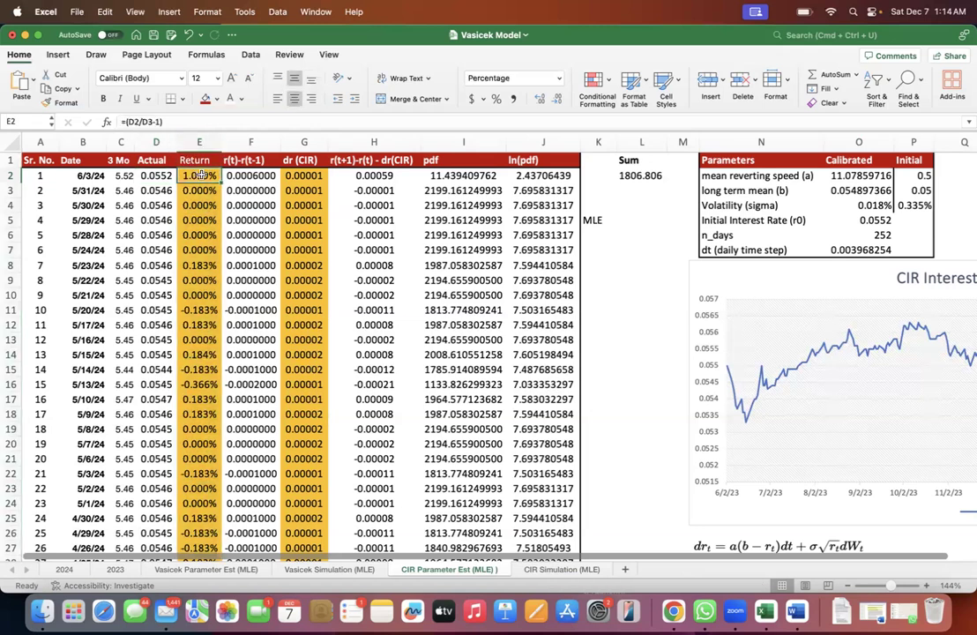
{"action": "double_click", "coordinate": [200, 175]}
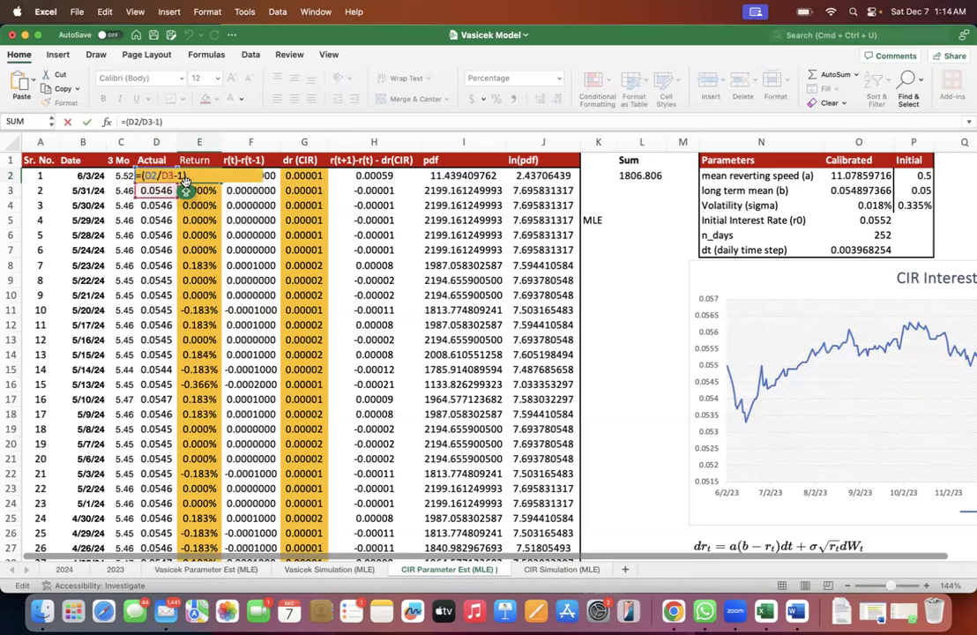
{"action": "key", "text": "Escape"}
{"action": "left_click", "coordinate": [182, 143]}
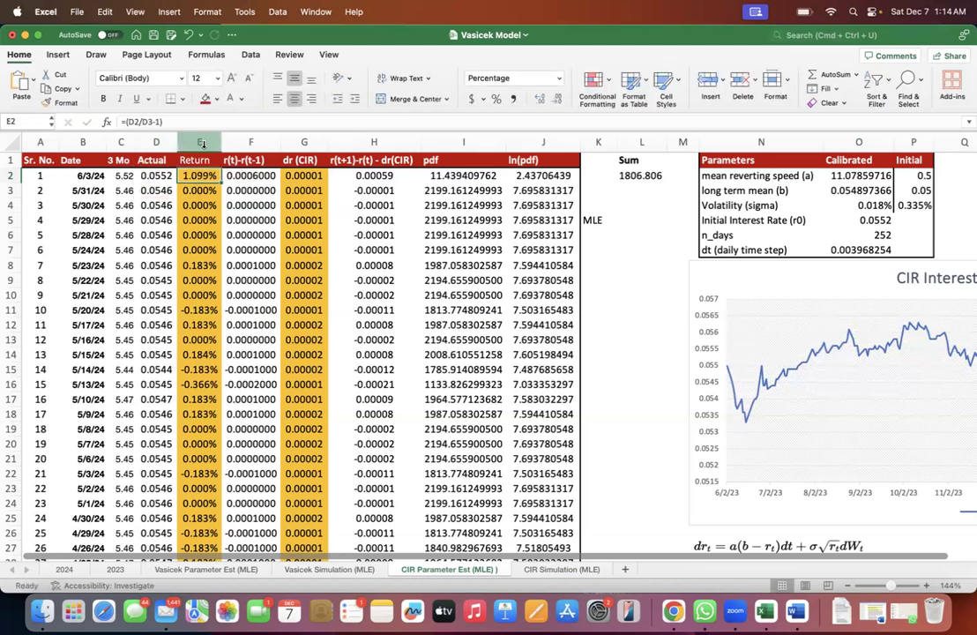
{"action": "double_click", "coordinate": [910, 206]}
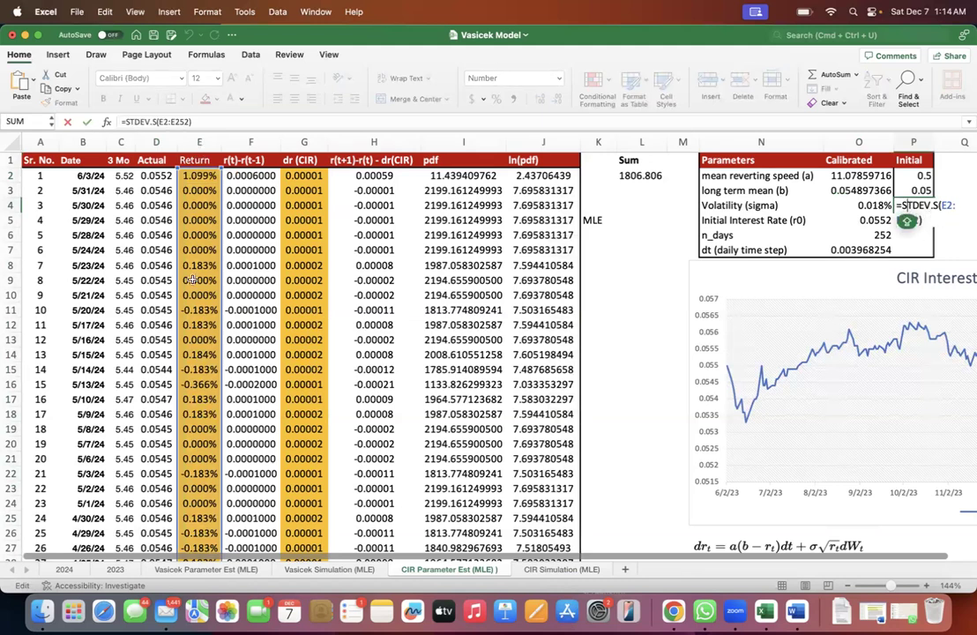
{"action": "key", "text": "Return"}
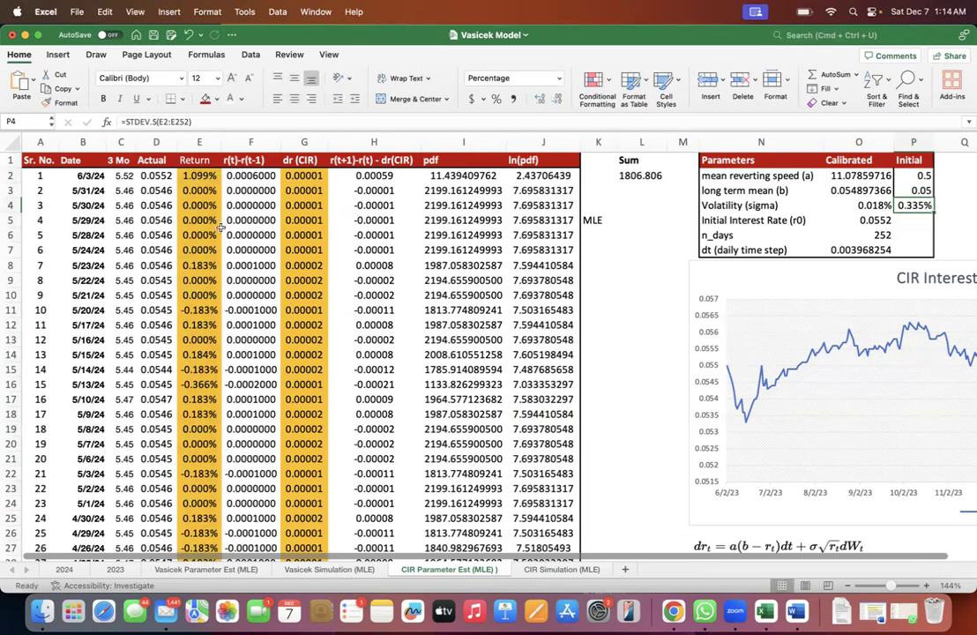
- Review the r(t)-r(t-1) column and compare it with the CIR equation picture below the chart
{"action": "left_click", "coordinate": [240, 175]}
{"action": "left_click", "coordinate": [251, 142]}
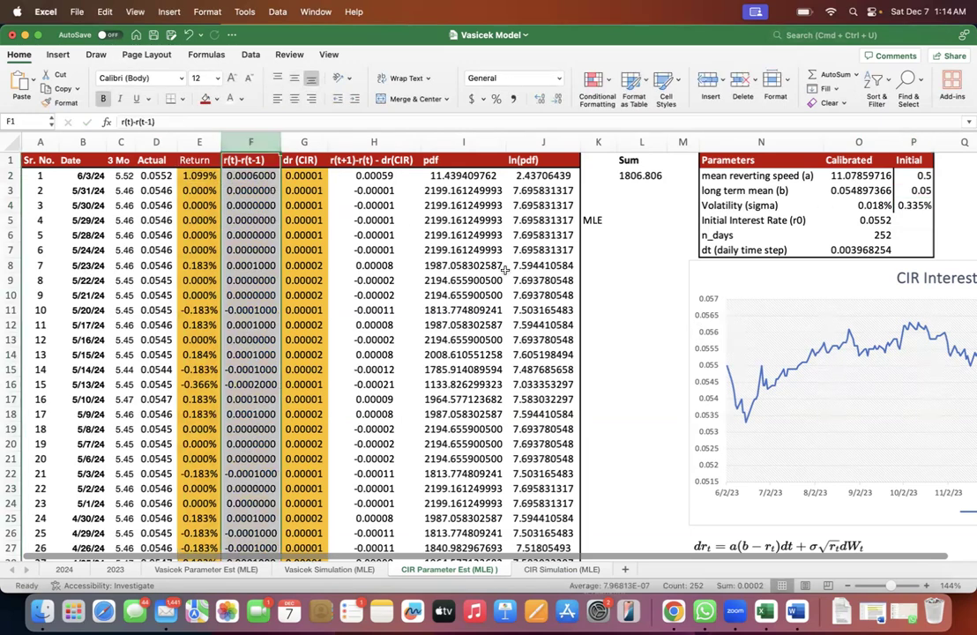
{"action": "scroll", "coordinate": [504, 269], "scroll_direction": "right", "scroll_amount": 1}
{"action": "scroll", "coordinate": [504, 270], "scroll_direction": "down", "scroll_amount": 3}
{"action": "scroll", "coordinate": [504, 270], "scroll_direction": "right", "scroll_amount": 1}
{"action": "left_click", "coordinate": [591, 445]}
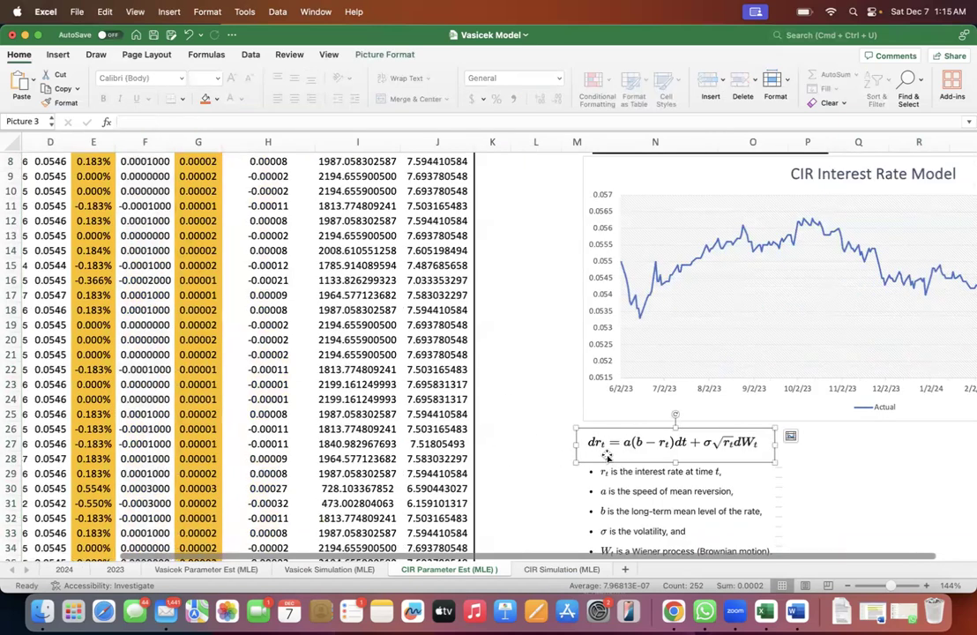
{"action": "scroll", "coordinate": [438, 383], "scroll_direction": "up", "scroll_amount": 4}
{"action": "scroll", "coordinate": [438, 384], "scroll_direction": "left", "scroll_amount": 2}
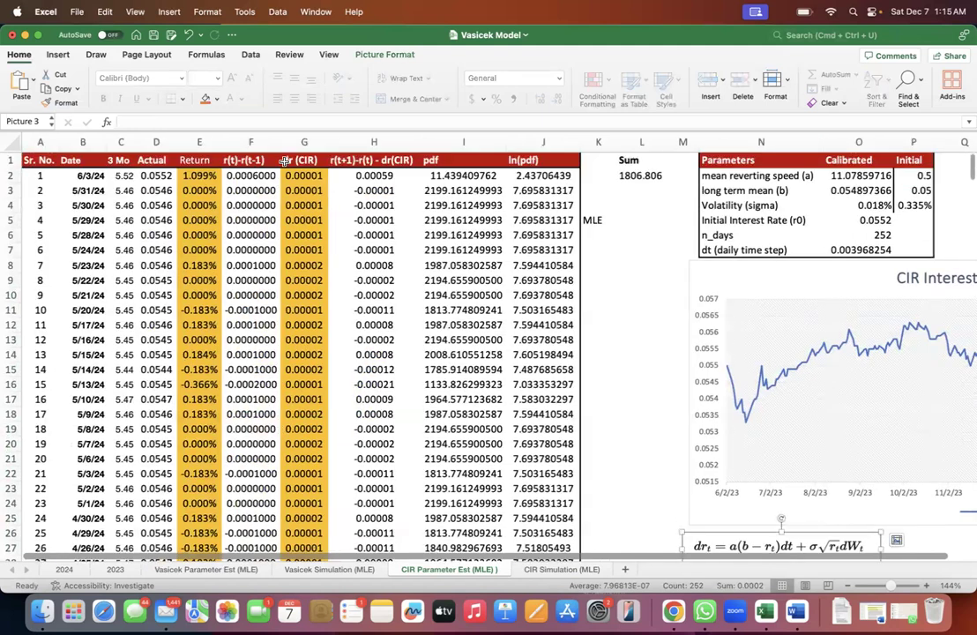
- Inspect the rate difference formulas in the first rows of the r(t)-r(t-1) column, starting at F2
{"action": "left_click", "coordinate": [253, 178]}
{"action": "double_click", "coordinate": [255, 179]}
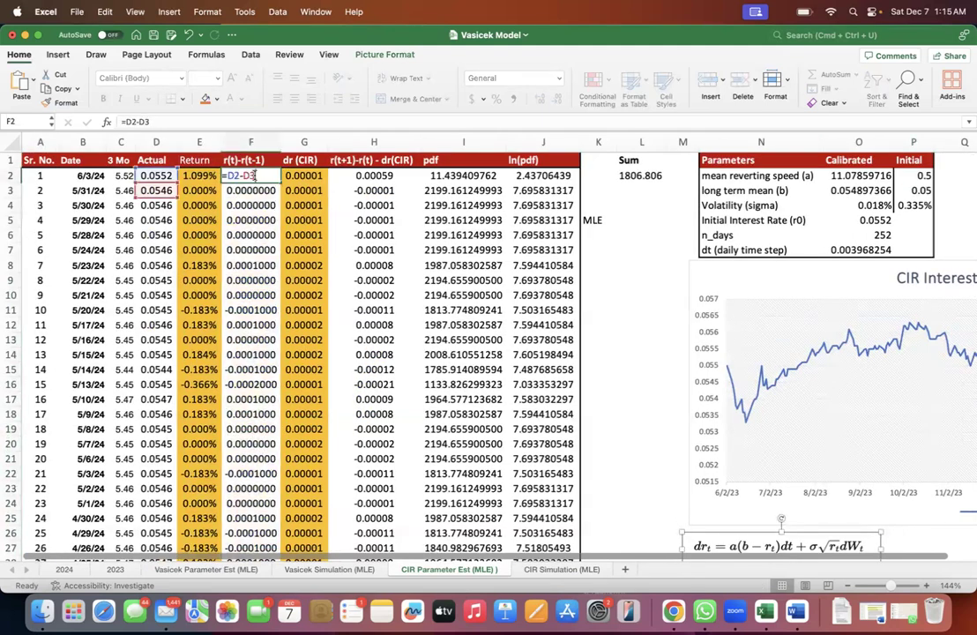
{"action": "double_click", "coordinate": [231, 179]}
{"action": "double_click", "coordinate": [262, 193]}
{"action": "left_click", "coordinate": [261, 204]}
{"action": "double_click", "coordinate": [262, 203]}
- Examine the drift formula in G2 of the dr (CIR) column and the calibrated parameter cells it references
{"action": "left_click", "coordinate": [305, 162]}
{"action": "left_click", "coordinate": [306, 174]}
{"action": "double_click", "coordinate": [305, 175]}
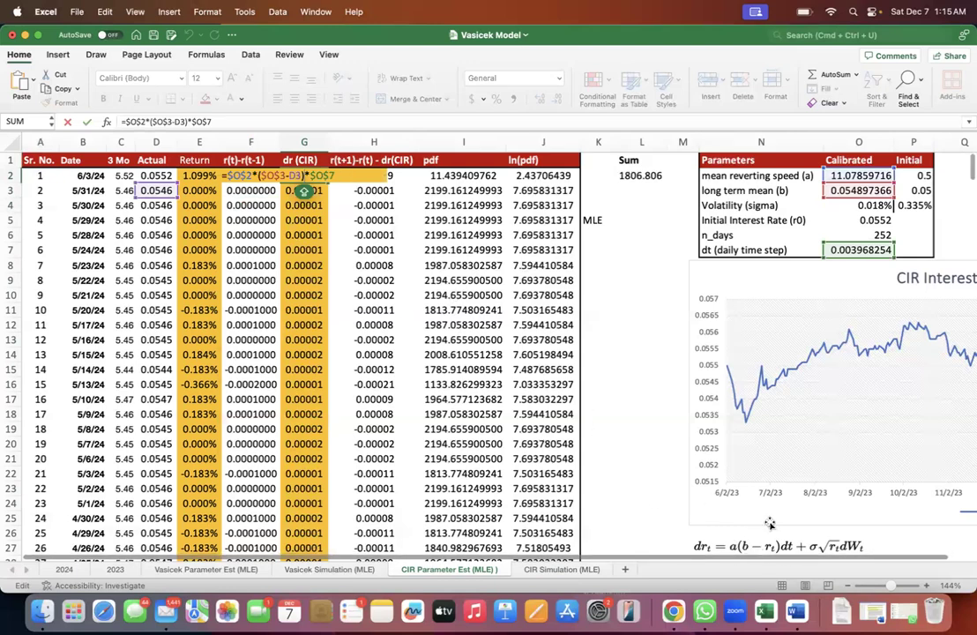
{"action": "scroll", "coordinate": [780, 542], "scroll_direction": "down", "scroll_amount": 1}
{"action": "scroll", "coordinate": [771, 524], "scroll_direction": "right", "scroll_amount": 1}
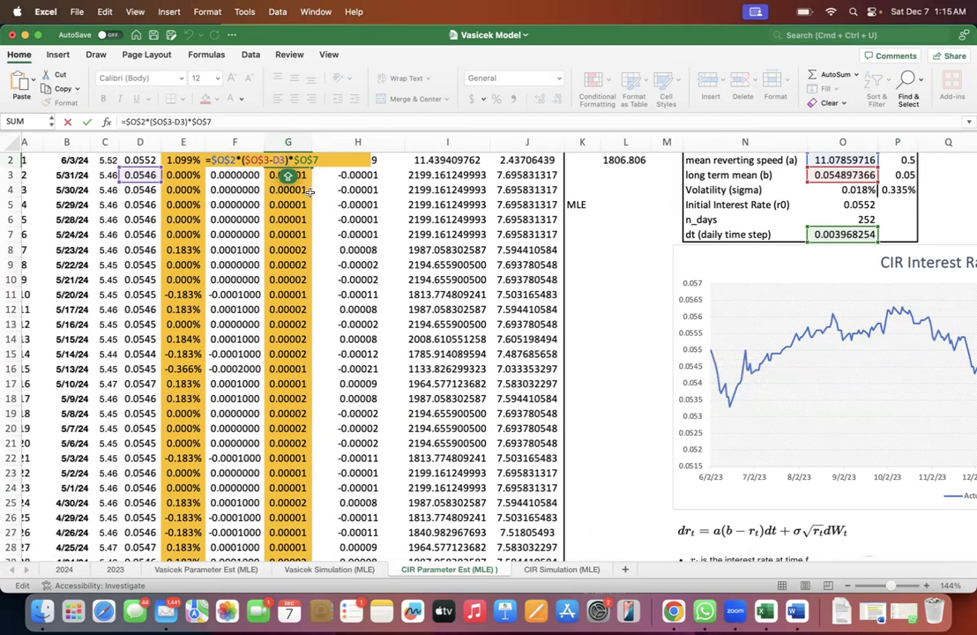
{"action": "left_click_drag", "start_coordinate": [243, 121], "coordinate": [104, 122]}
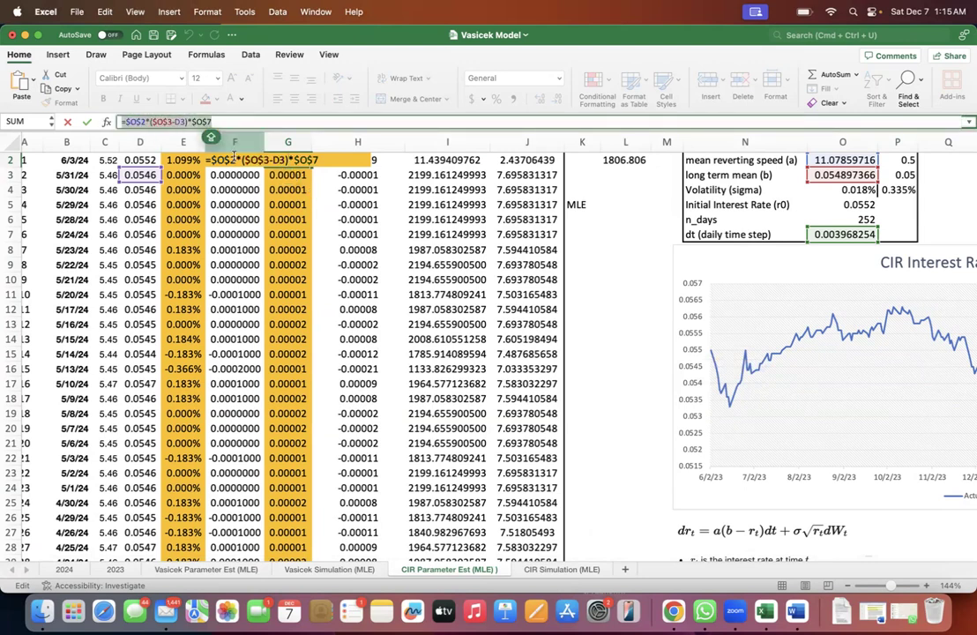
{"action": "key", "text": "Escape"}
{"action": "scroll", "coordinate": [271, 165], "scroll_direction": "up", "scroll_amount": 1}
{"action": "scroll", "coordinate": [271, 165], "scroll_direction": "left", "scroll_amount": 1}
{"action": "double_click", "coordinate": [305, 176]}
- Compare the r(t)-r(t-1) and dr (CIR) columns and inspect the formula in H2 that subtracts them
{"action": "left_click", "coordinate": [249, 142]}
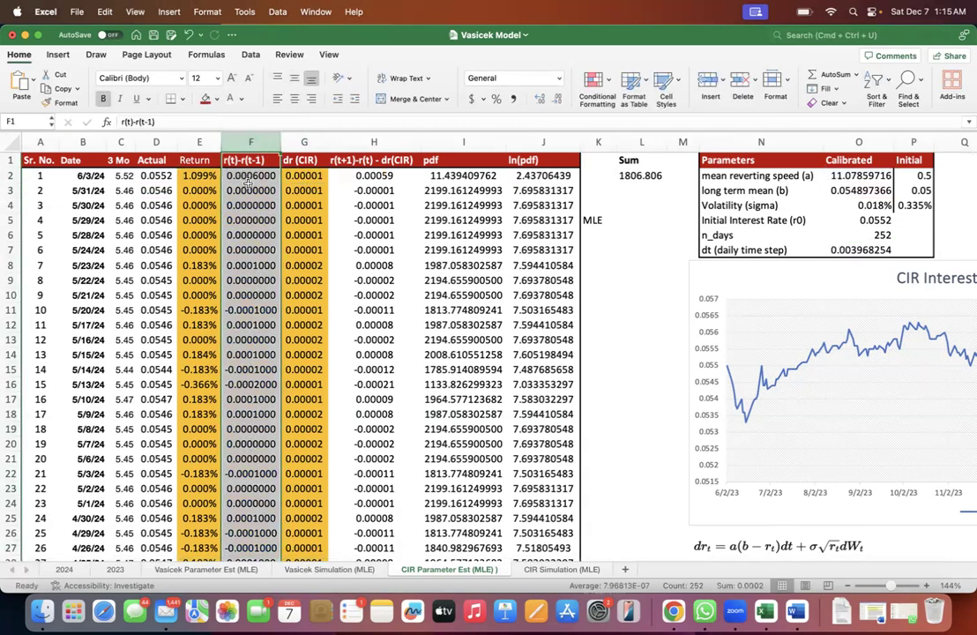
{"action": "left_click", "coordinate": [302, 142]}
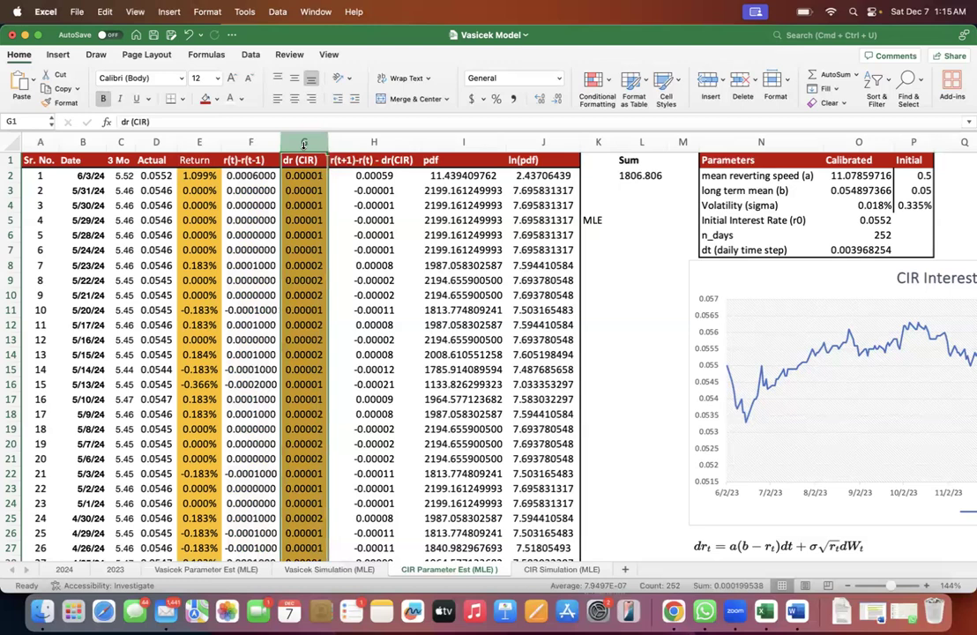
{"action": "left_click", "coordinate": [245, 141]}
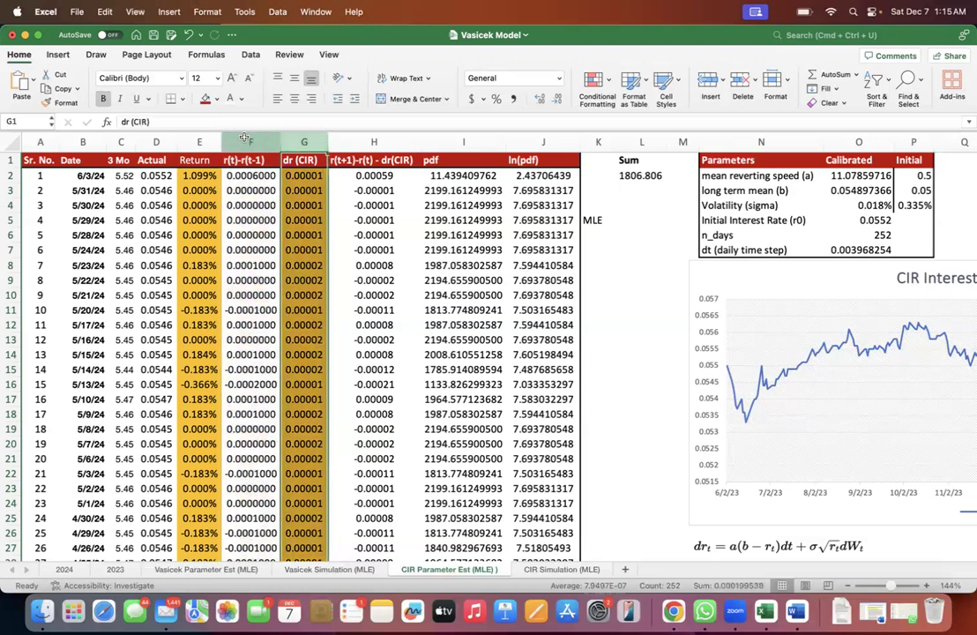
{"action": "left_click", "coordinate": [301, 141]}
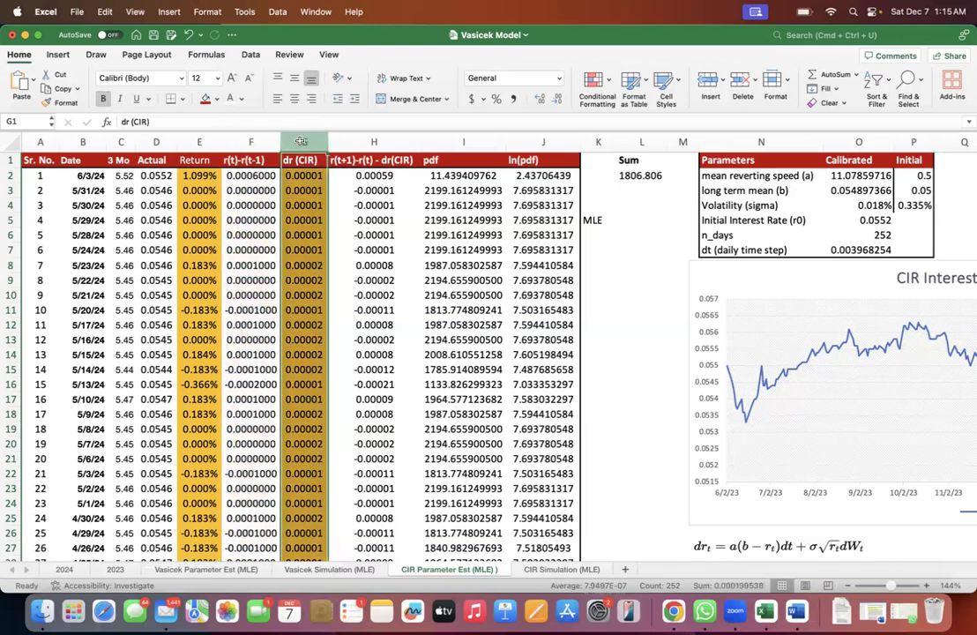
{"action": "left_click", "coordinate": [368, 176]}
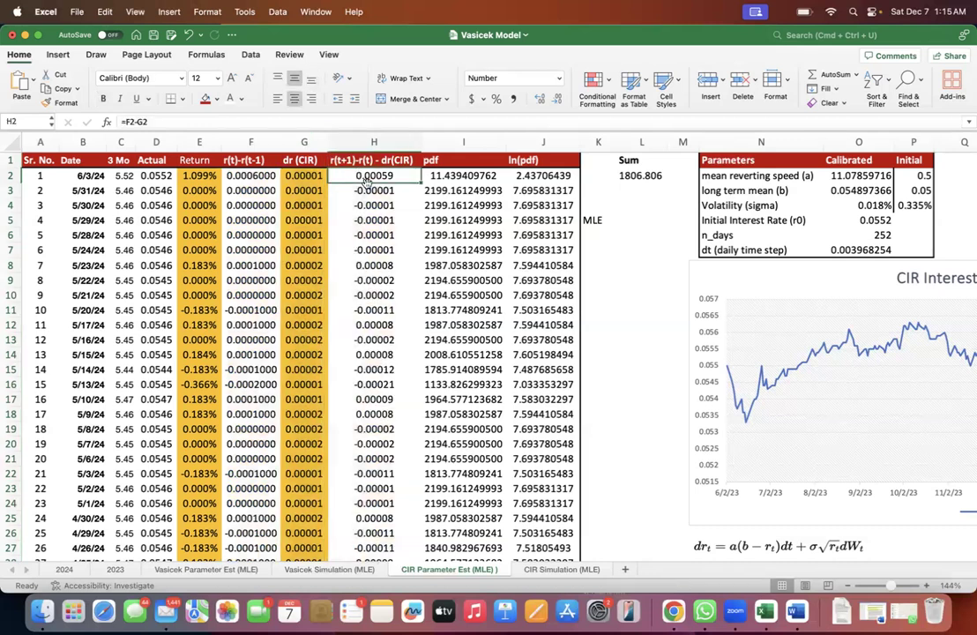
{"action": "double_click", "coordinate": [369, 177]}
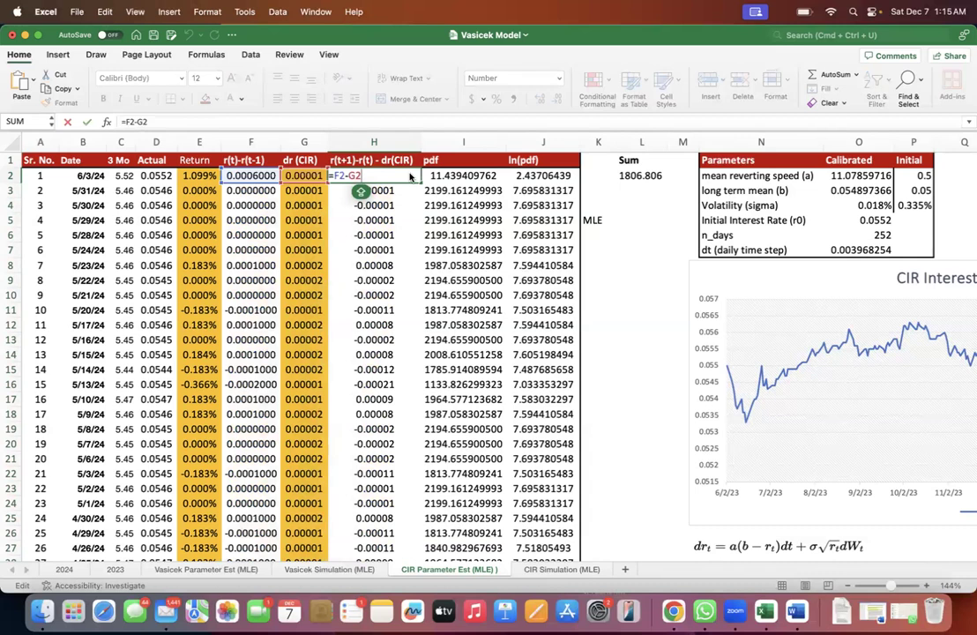
{"action": "key", "text": "Escape"}
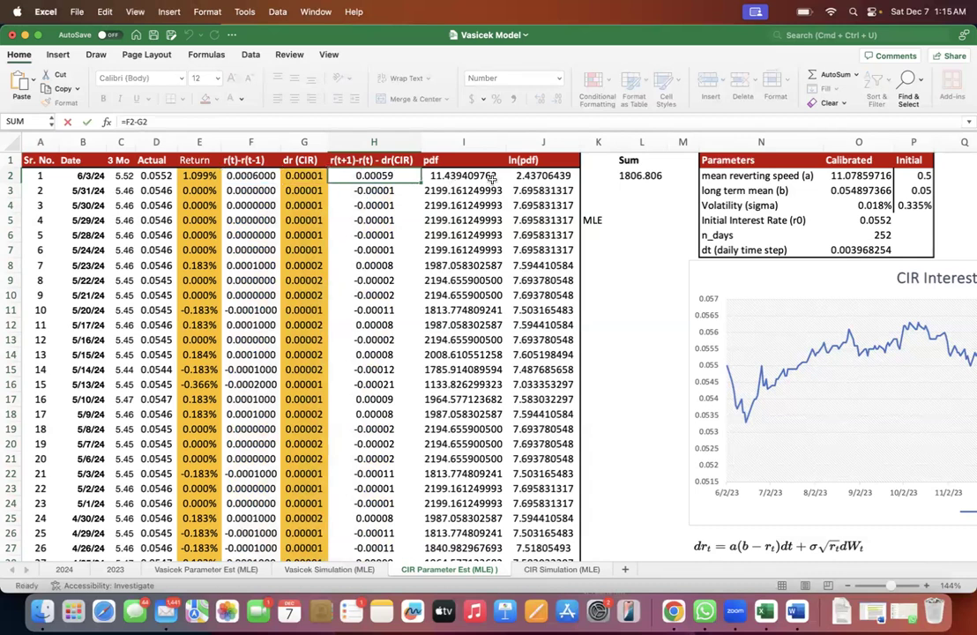
{"action": "left_click", "coordinate": [381, 141]}
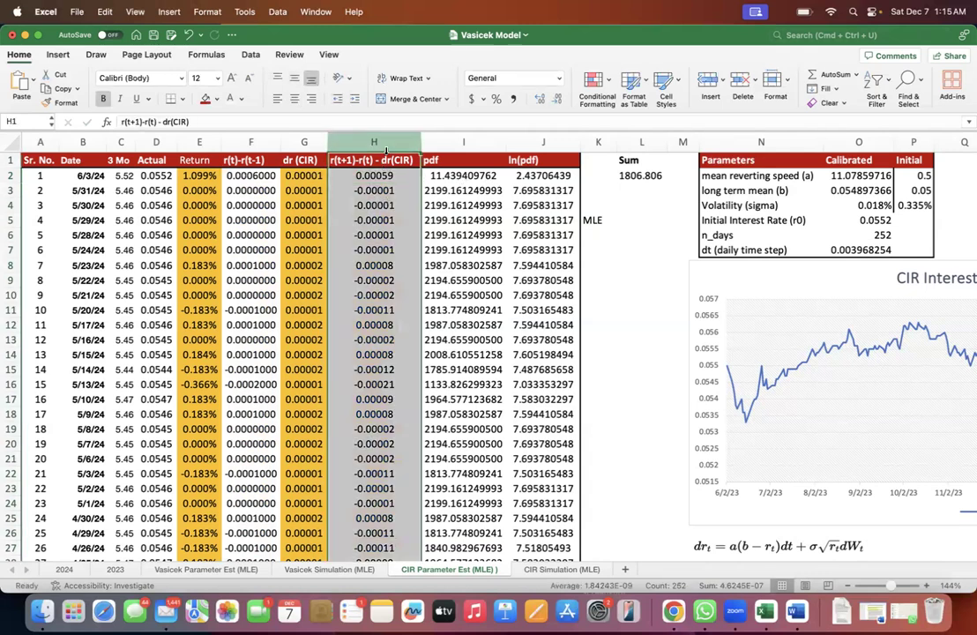
- Inspect the NORMDIST formula in I2, going through its x, mean, standard deviation and cumulative arguments
{"action": "left_click", "coordinate": [428, 177]}
{"action": "double_click", "coordinate": [427, 177]}
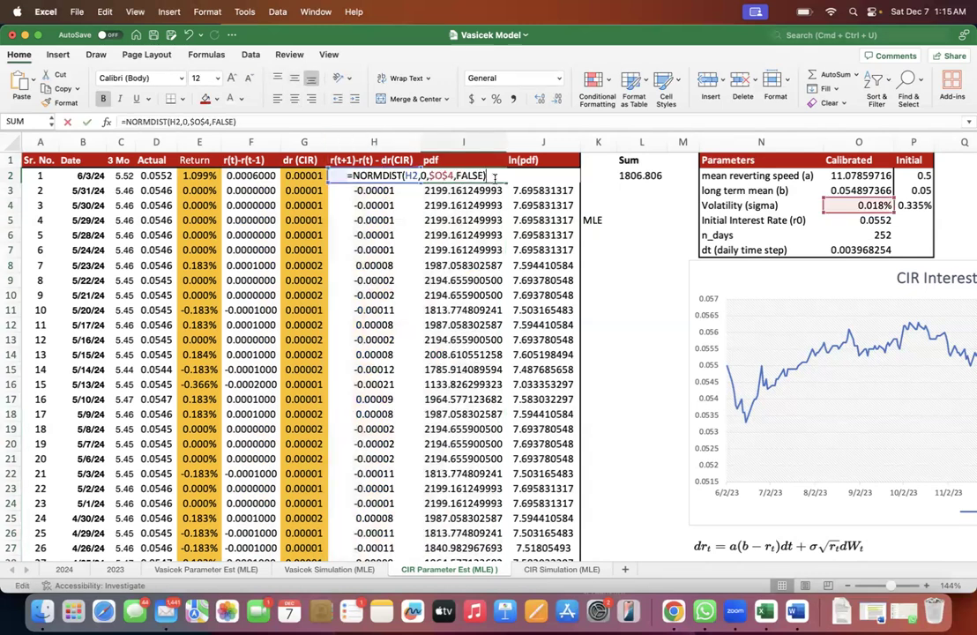
{"action": "double_click", "coordinate": [411, 176]}
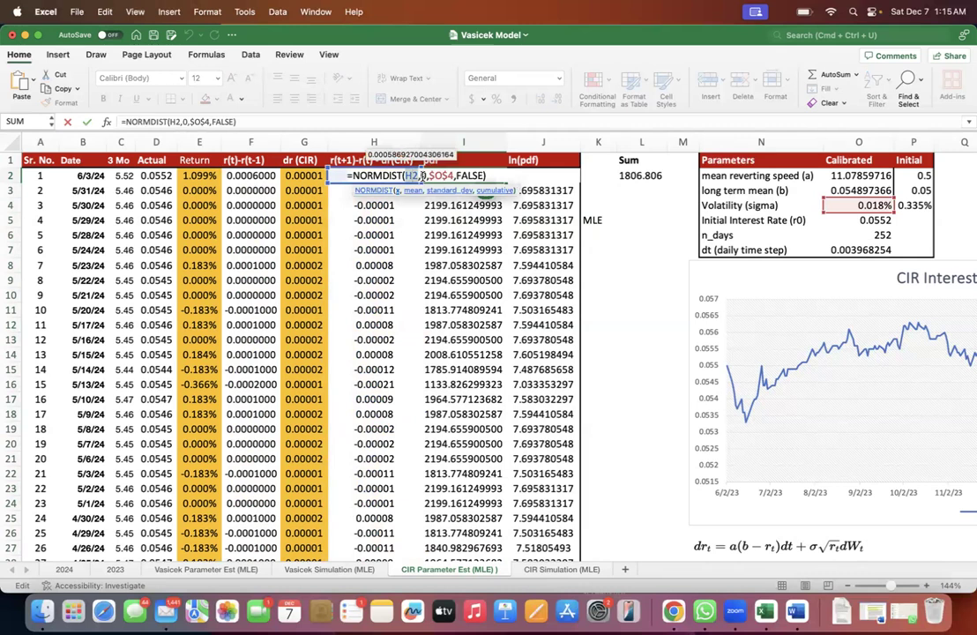
{"action": "left_click", "coordinate": [422, 176]}
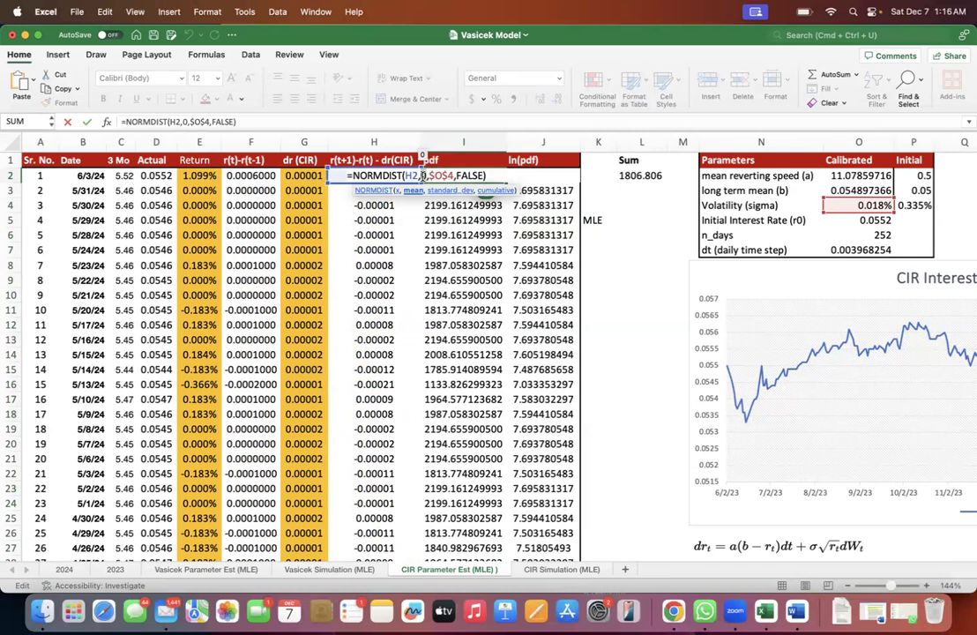
{"action": "left_click", "coordinate": [441, 176]}
{"action": "left_click", "coordinate": [476, 176]}
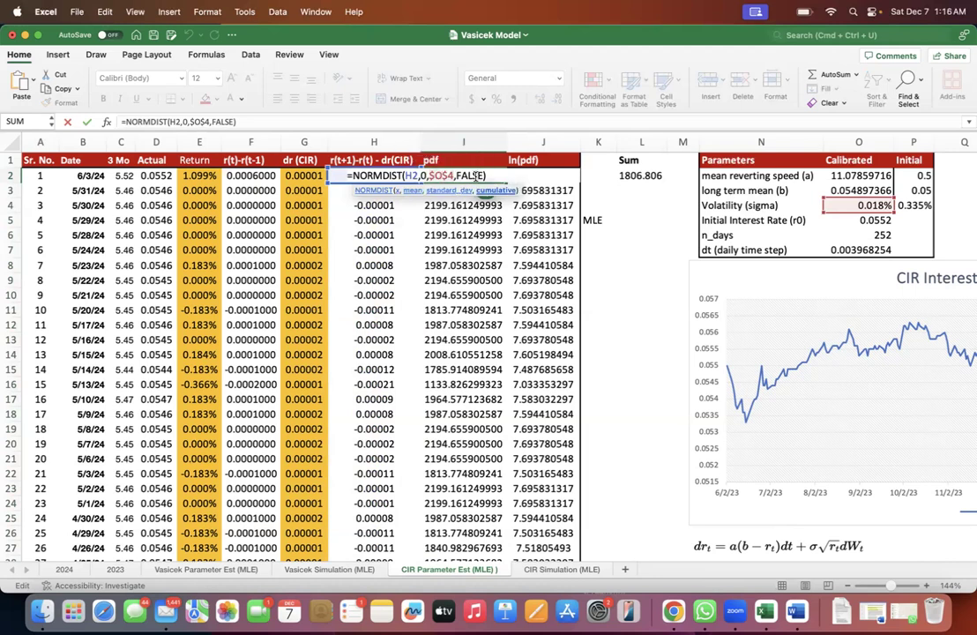
{"action": "key", "text": "Escape"}
- Review the density values in the pdf column over I2:I13
{"action": "left_click", "coordinate": [478, 190]}
{"action": "left_click", "coordinate": [479, 206]}
{"action": "left_click", "coordinate": [478, 235]}
{"action": "left_click_drag", "start_coordinate": [465, 179], "coordinate": [467, 342]}
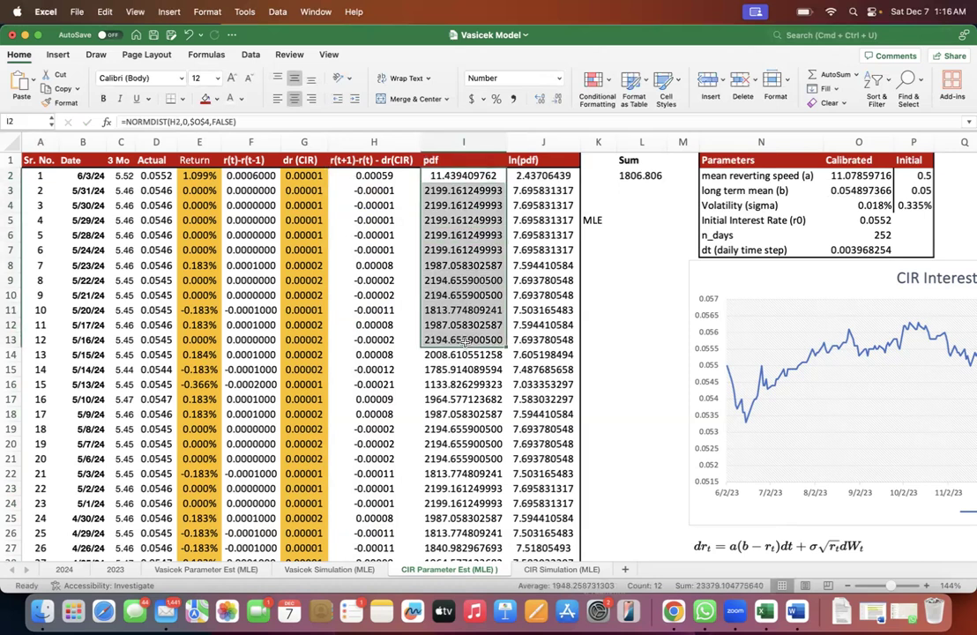
- Try a likelihood product formula in L5 beside the MLE label, multiplying the pdf cells I2, I3, I4 and I5
{"action": "left_click", "coordinate": [611, 222]}
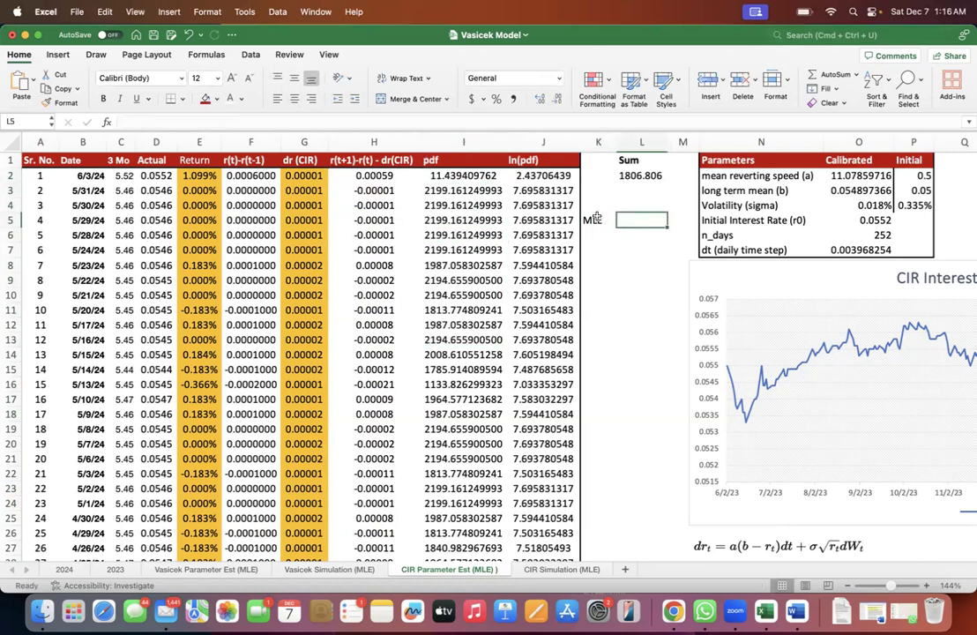
{"action": "left_click", "coordinate": [640, 216]}
{"action": "type", "text": "="}
{"action": "left_click", "coordinate": [457, 173]}
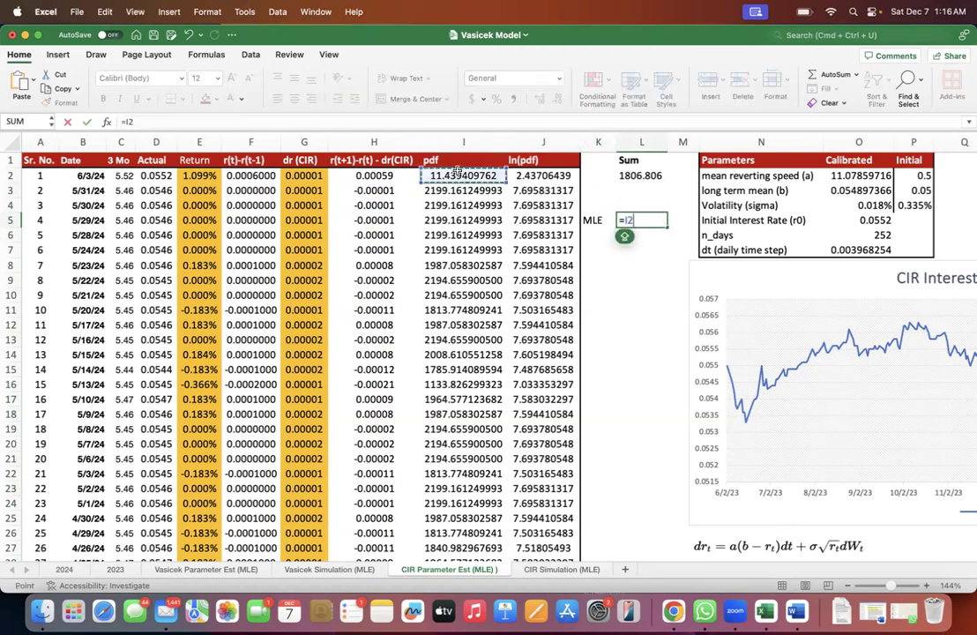
{"action": "type", "text": "*"}
{"action": "left_click", "coordinate": [453, 190]}
{"action": "type", "text": "*"}
{"action": "left_click", "coordinate": [455, 206]}
{"action": "type", "text": "*"}
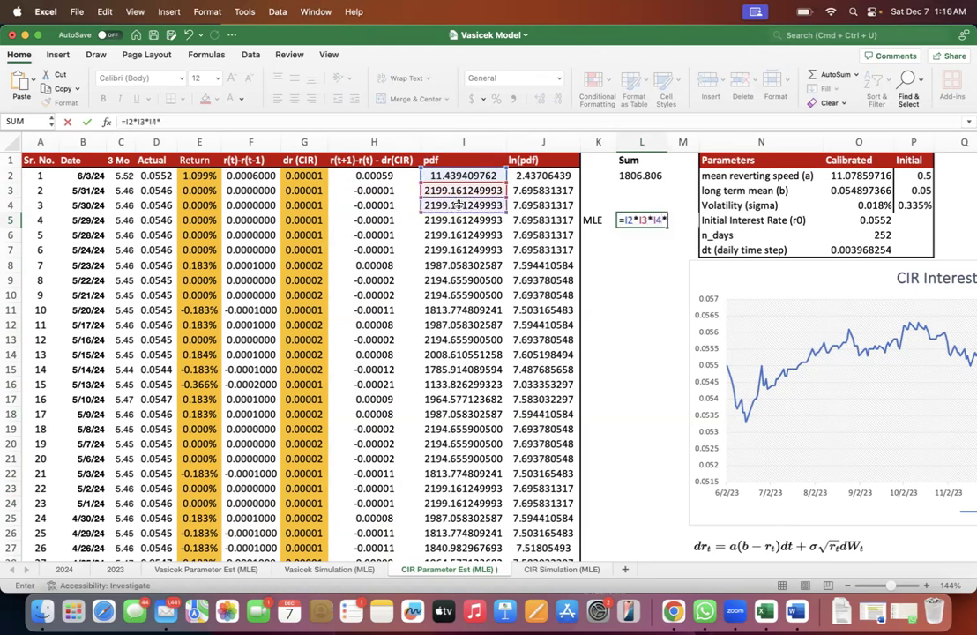
{"action": "left_click", "coordinate": [451, 221]}
{"action": "type", "text": "*"}
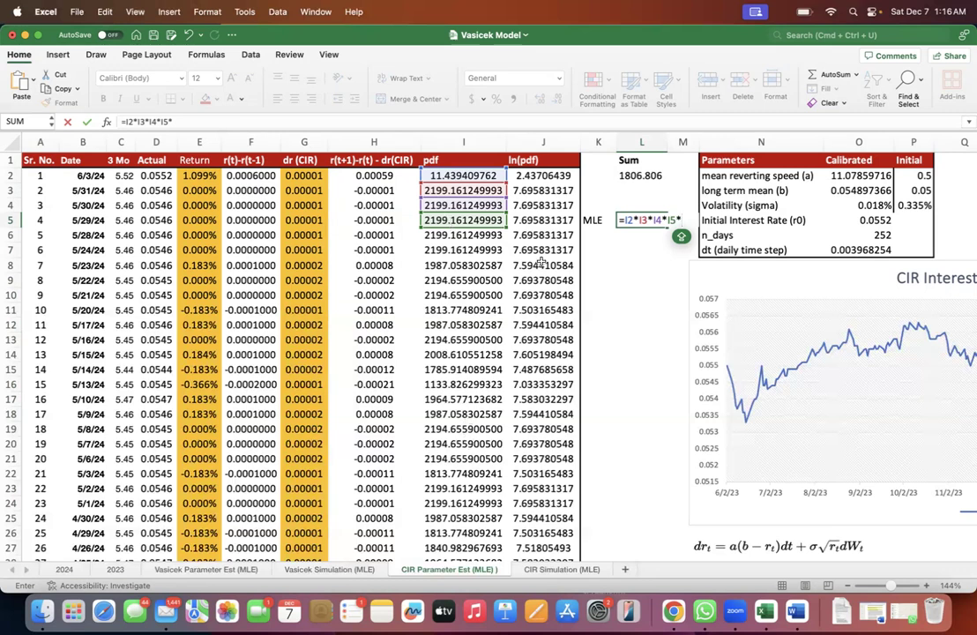
{"action": "key", "text": "Escape"}
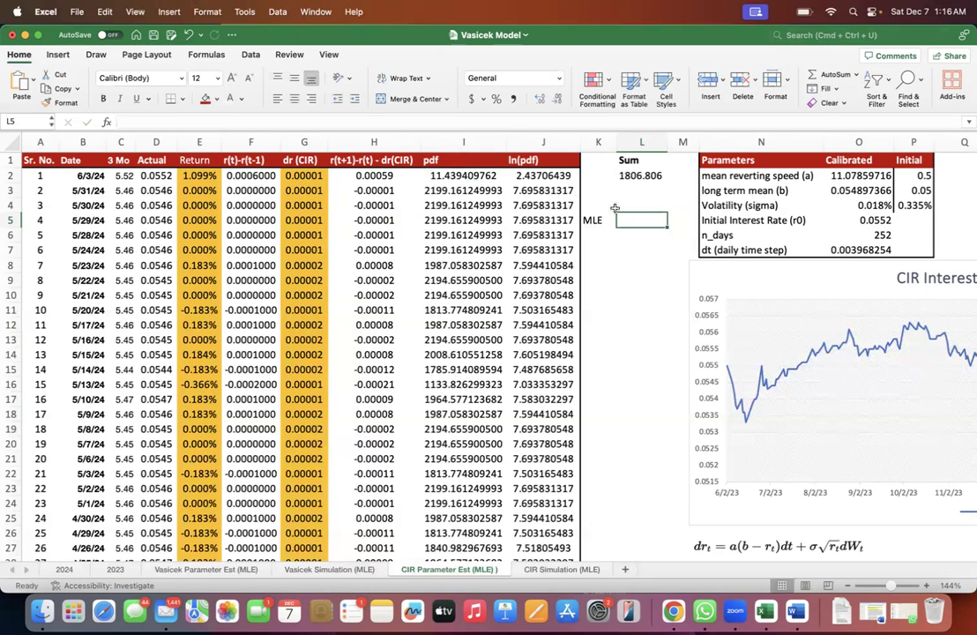
- Enter the log-likelihood note Ln(A X B X C) in L5 beside the MLE label
{"action": "type", "text": "Ln("}
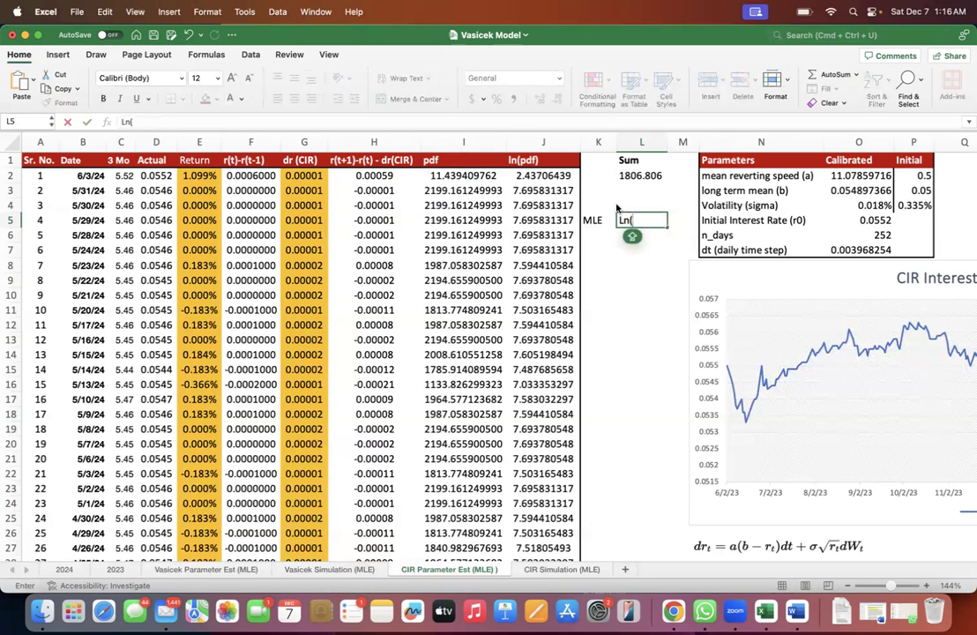
{"action": "type", "text": "A X B X C"}
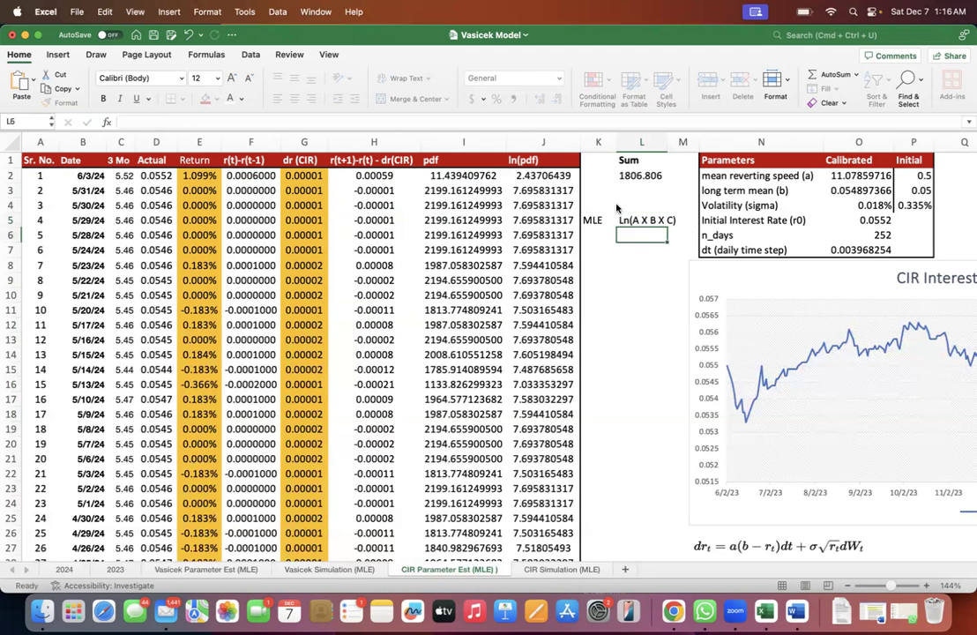
{"action": "key", "text": "Return"}
{"action": "type", "text": "Ln(a"}
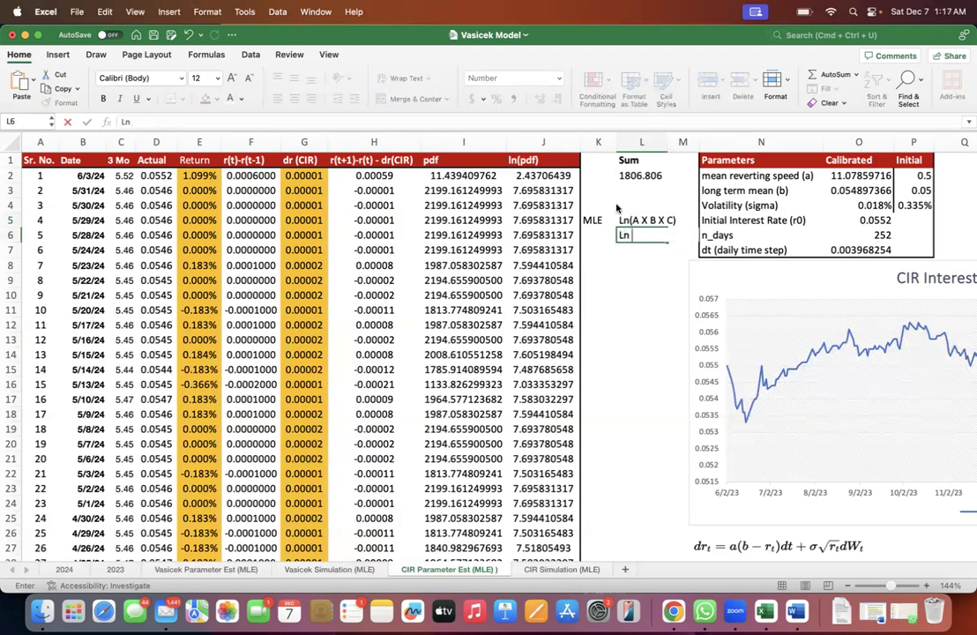
{"action": "type", "text": ")"}
{"action": "key", "text": "BackSpace"}
{"action": "key", "text": "BackSpace"}
{"action": "type", "text": "A)"}
{"action": "key", "text": "Caps_Lock"}
{"action": "key", "text": "Escape"}
- Inspect the ln(pdf) formulas in J2:J4 and the Sum formula in L2 that totals the log densities
{"action": "key", "text": "Up"}
{"action": "key", "text": "Left"}
{"action": "key", "text": "Up"}
{"action": "left_click", "coordinate": [564, 176]}
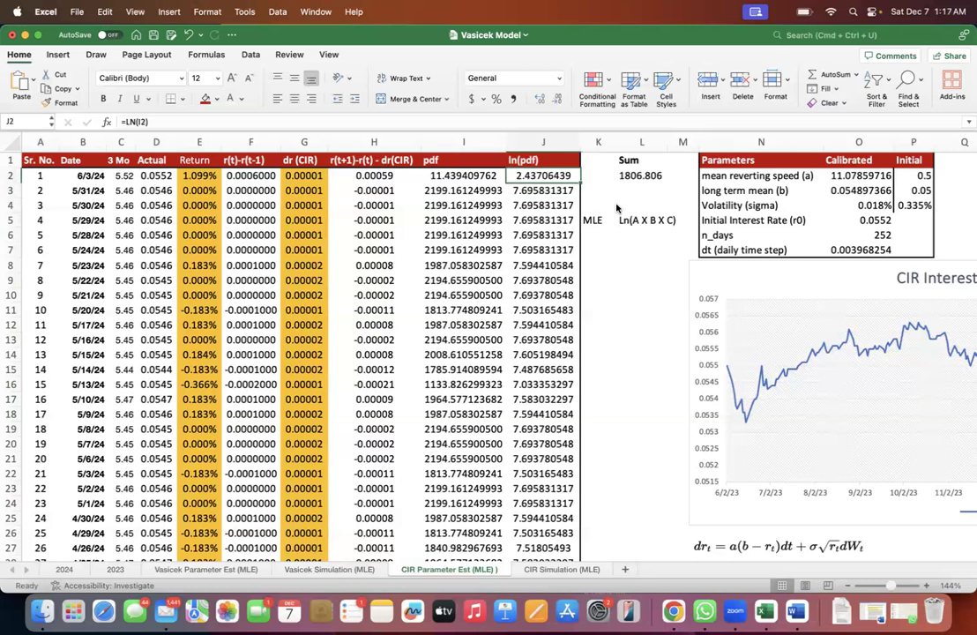
{"action": "double_click", "coordinate": [565, 175]}
{"action": "double_click", "coordinate": [562, 191]}
{"action": "double_click", "coordinate": [562, 204]}
{"action": "key", "text": "Escape"}
{"action": "double_click", "coordinate": [654, 176]}
{"action": "key", "text": "Escape"}
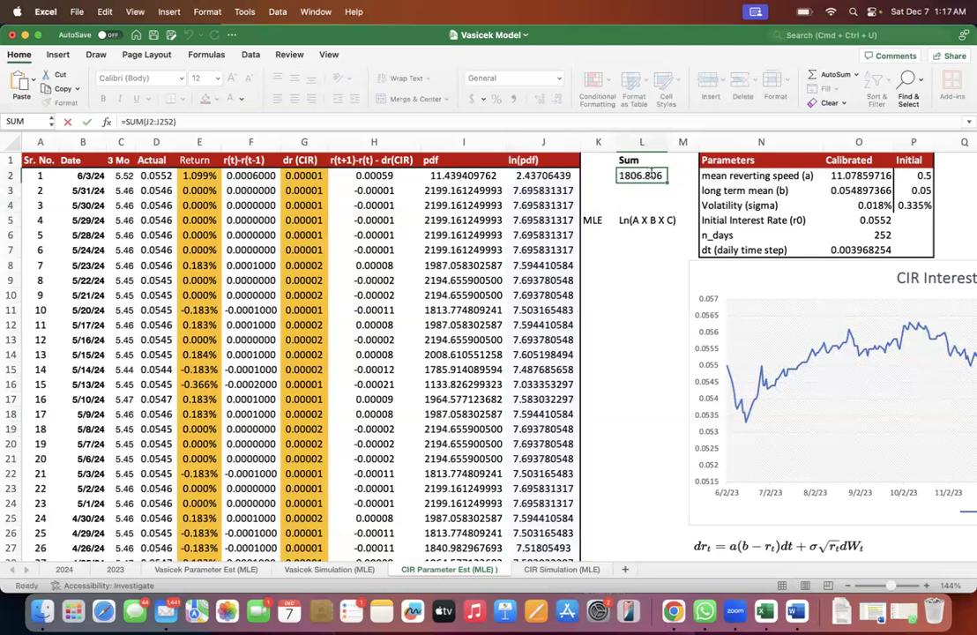
- Review the Solver setup that maximises L2 by changing O2:O4 under non-negativity constraints, and check the calibrated parameters in O2:O4
{"action": "left_click", "coordinate": [249, 56]}
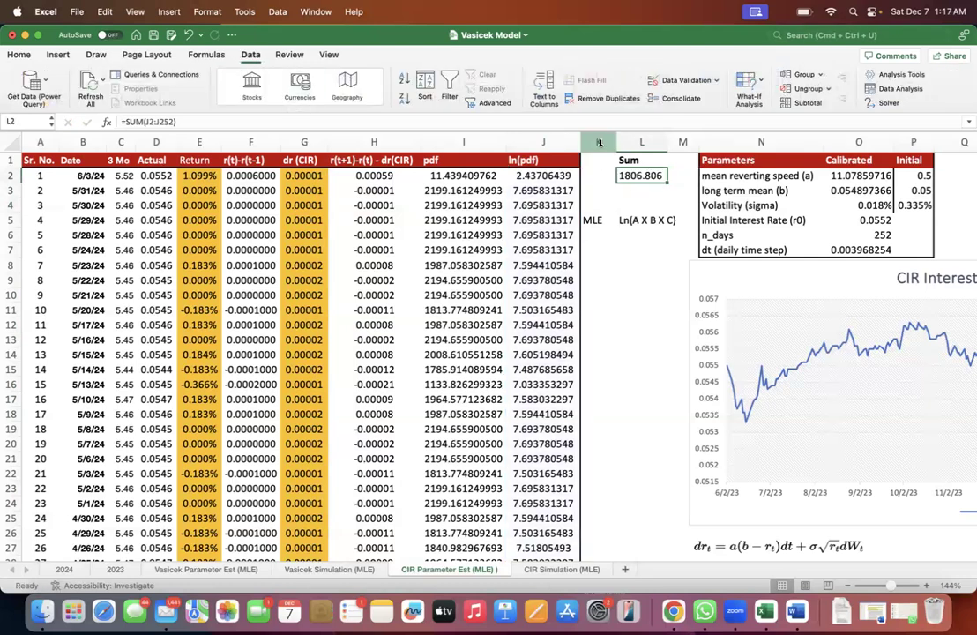
{"action": "left_click", "coordinate": [889, 102]}
{"action": "left_click", "coordinate": [835, 202]}
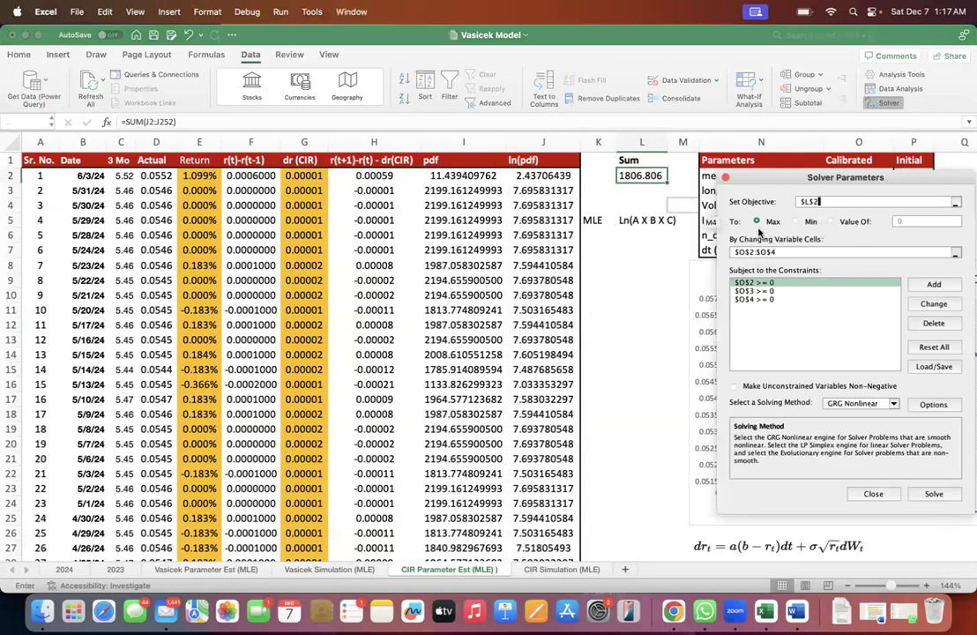
{"action": "left_click_drag", "start_coordinate": [781, 252], "coordinate": [685, 253]}
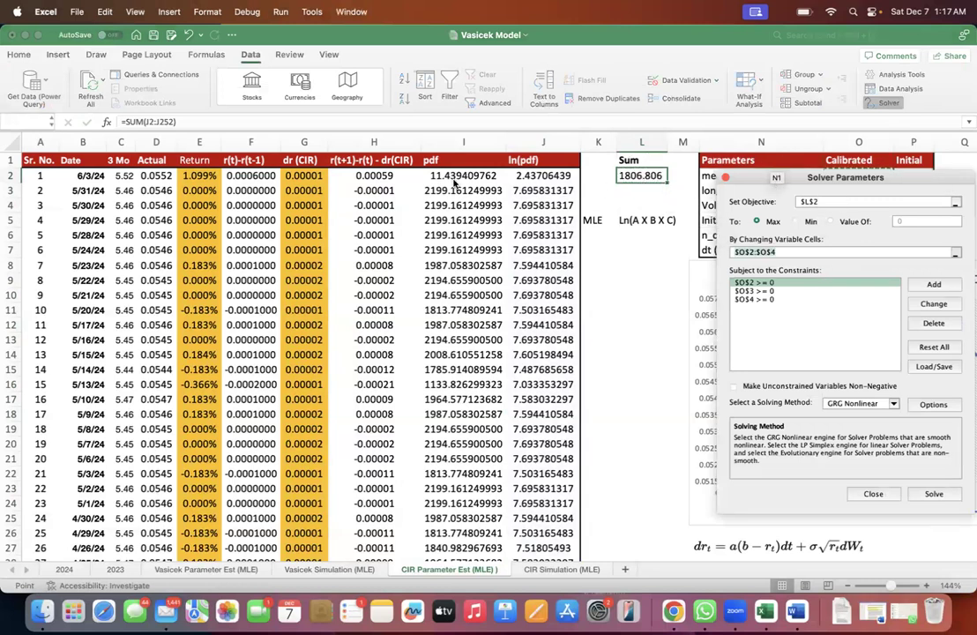
{"action": "left_click_drag", "start_coordinate": [786, 179], "coordinate": [460, 187]}
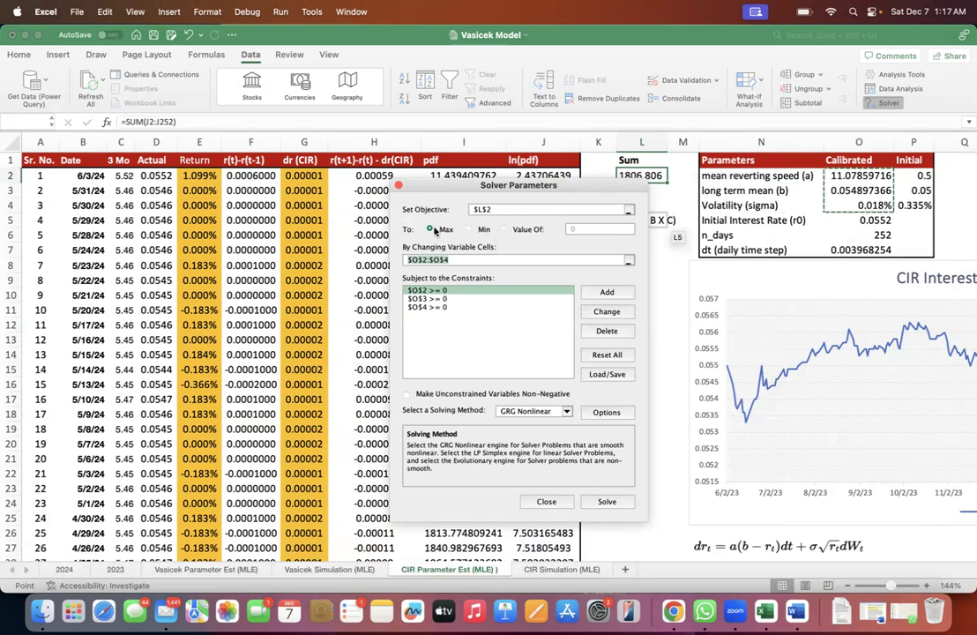
{"action": "left_click", "coordinate": [446, 306]}
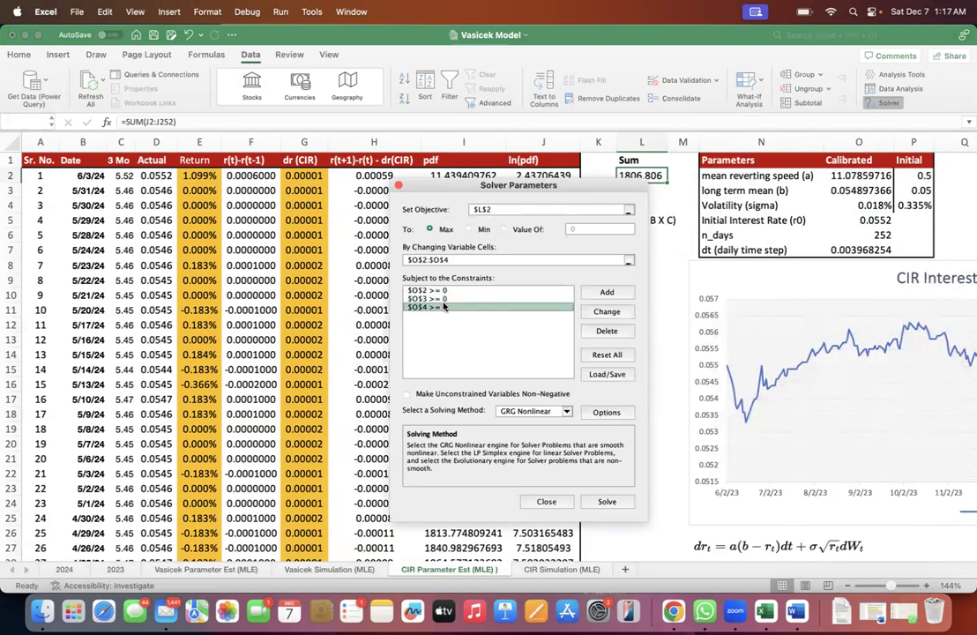
{"action": "left_click", "coordinate": [607, 500]}
{"action": "left_click_drag", "start_coordinate": [855, 176], "coordinate": [836, 202]}
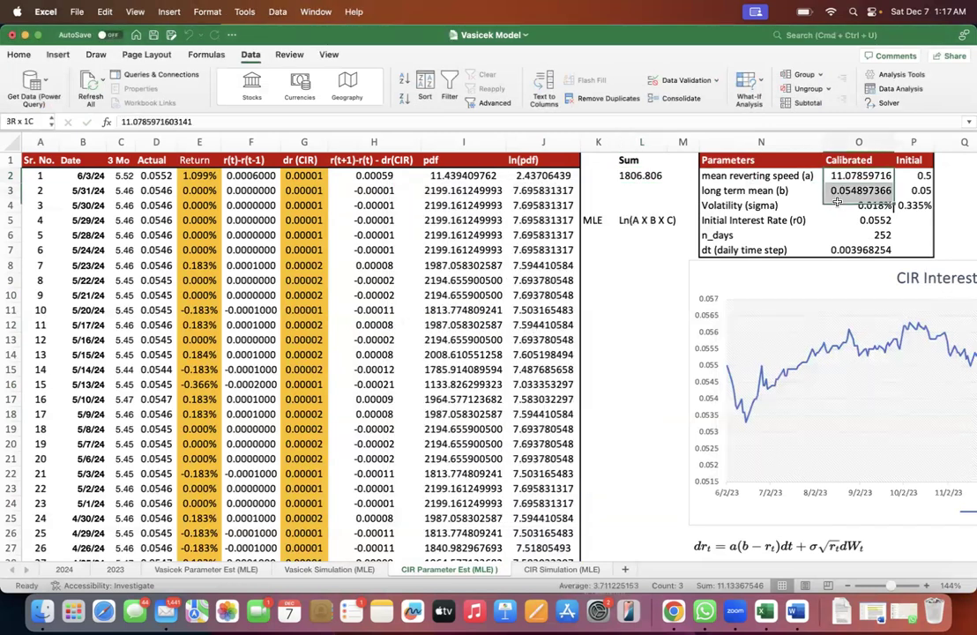
- Review the calibrated parameters, the full Sims 1 column and the simulation chart on the CIR Simulation (MLE) sheet
{"action": "left_click", "coordinate": [561, 569]}
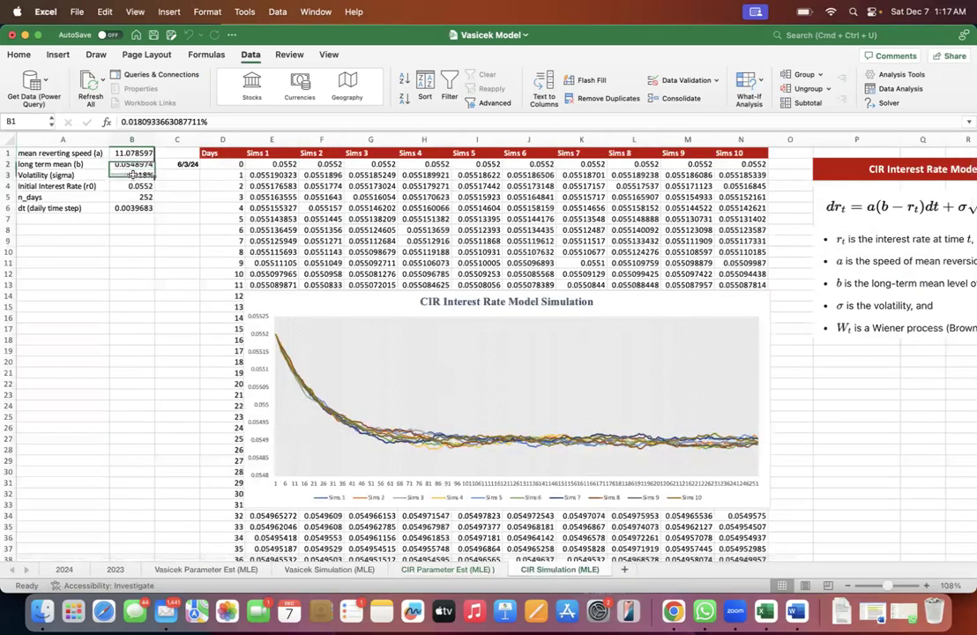
{"action": "left_click", "coordinate": [264, 156]}
{"action": "key", "text": "Down"}
{"action": "key", "text": "ctrl+Down"}
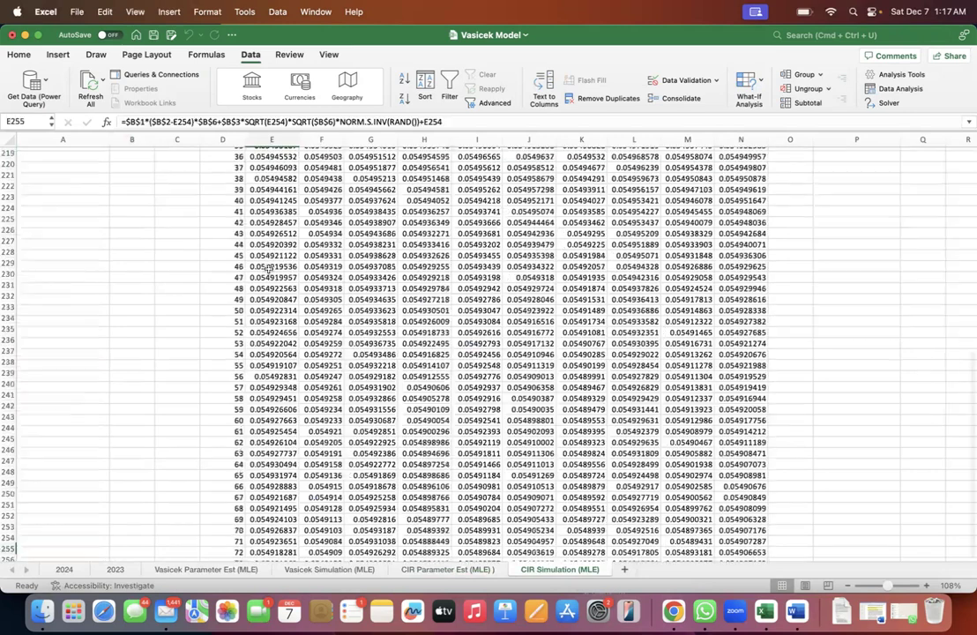
{"action": "key", "text": "ctrl+Up"}
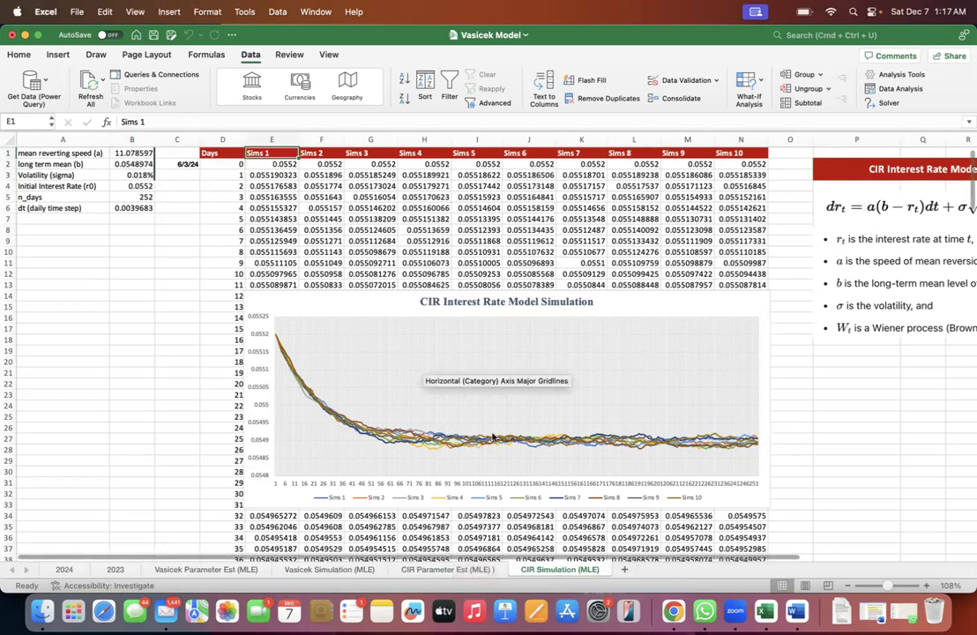
{"action": "mouse_move", "coordinate": [492, 437]}
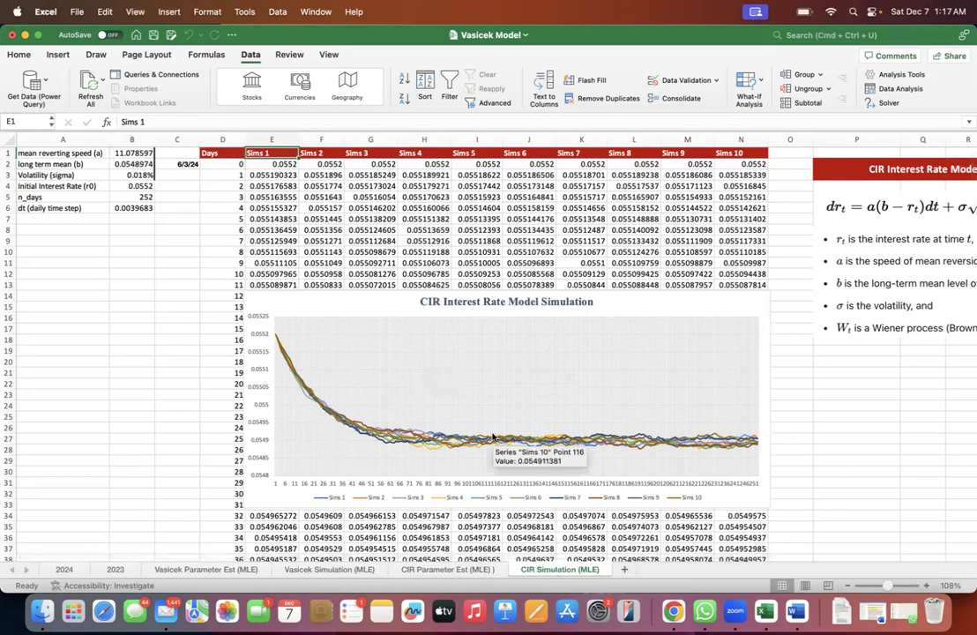
- Select the empty cell P24 below the CIR model description and save the workbook
{"action": "scroll", "coordinate": [705, 256], "scroll_direction": "down", "scroll_amount": 1}
{"action": "scroll", "coordinate": [705, 256], "scroll_direction": "right", "scroll_amount": 1}
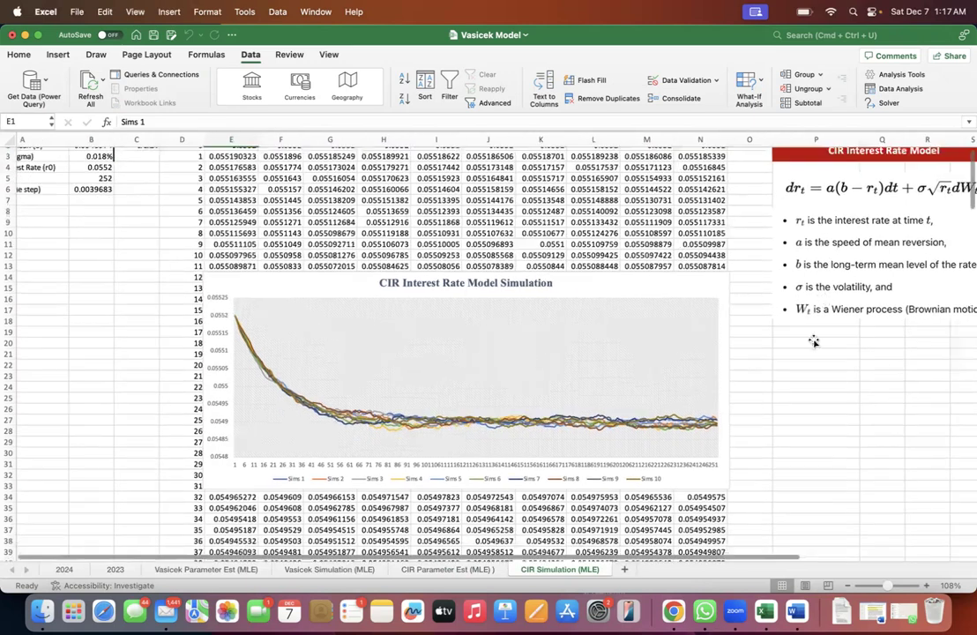
{"action": "left_click", "coordinate": [810, 387]}
{"action": "key", "text": "super+s"}
{"action": "scroll", "coordinate": [667, 321], "scroll_direction": "up", "scroll_amount": 2}
{"action": "scroll", "coordinate": [668, 321], "scroll_direction": "left", "scroll_amount": 1}
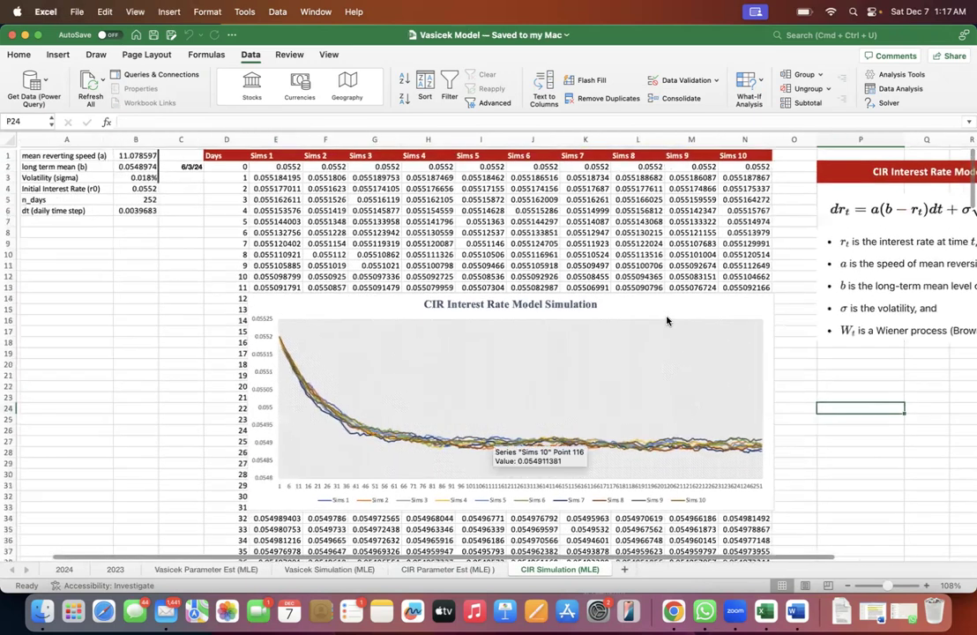
{"action": "scroll", "coordinate": [667, 321], "scroll_direction": "down", "scroll_amount": 1}
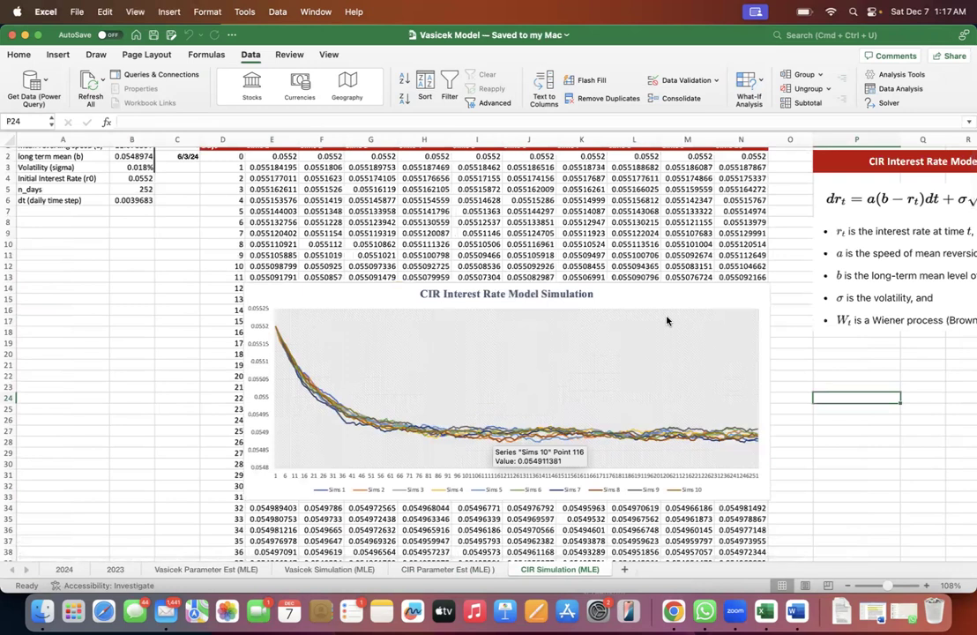